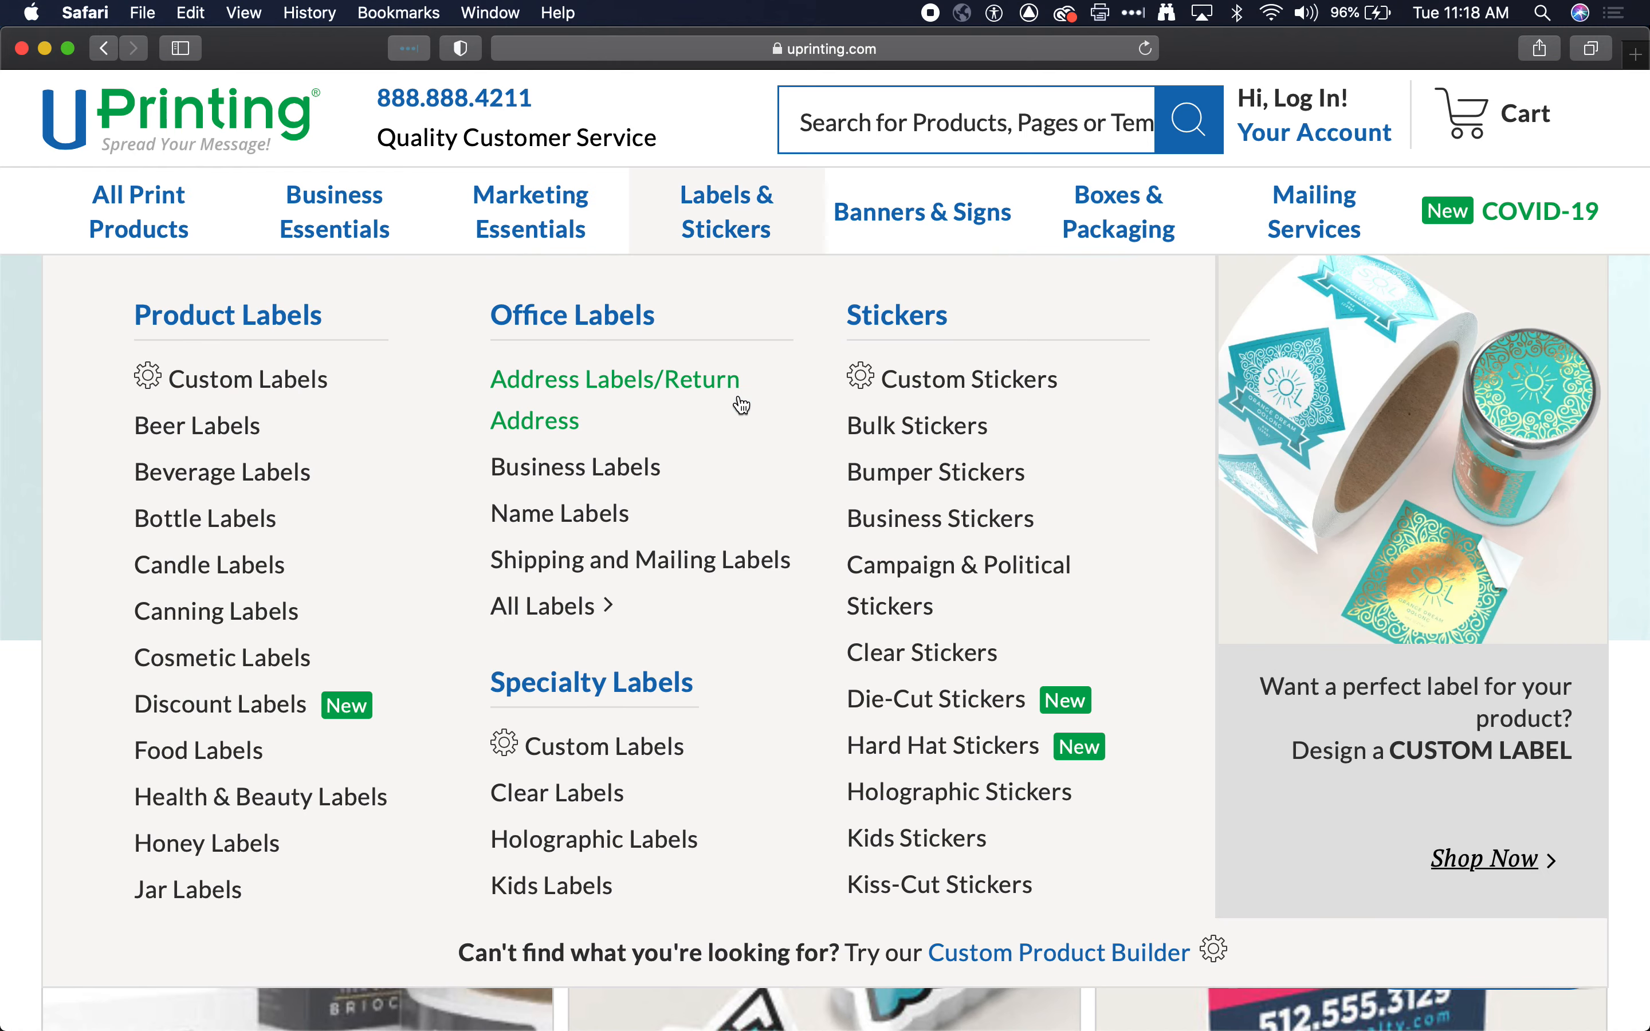
# - Open the Standard Postcards product page and set the postcard size to 5" x 7"
pyautogui.moveTo(576, 235)
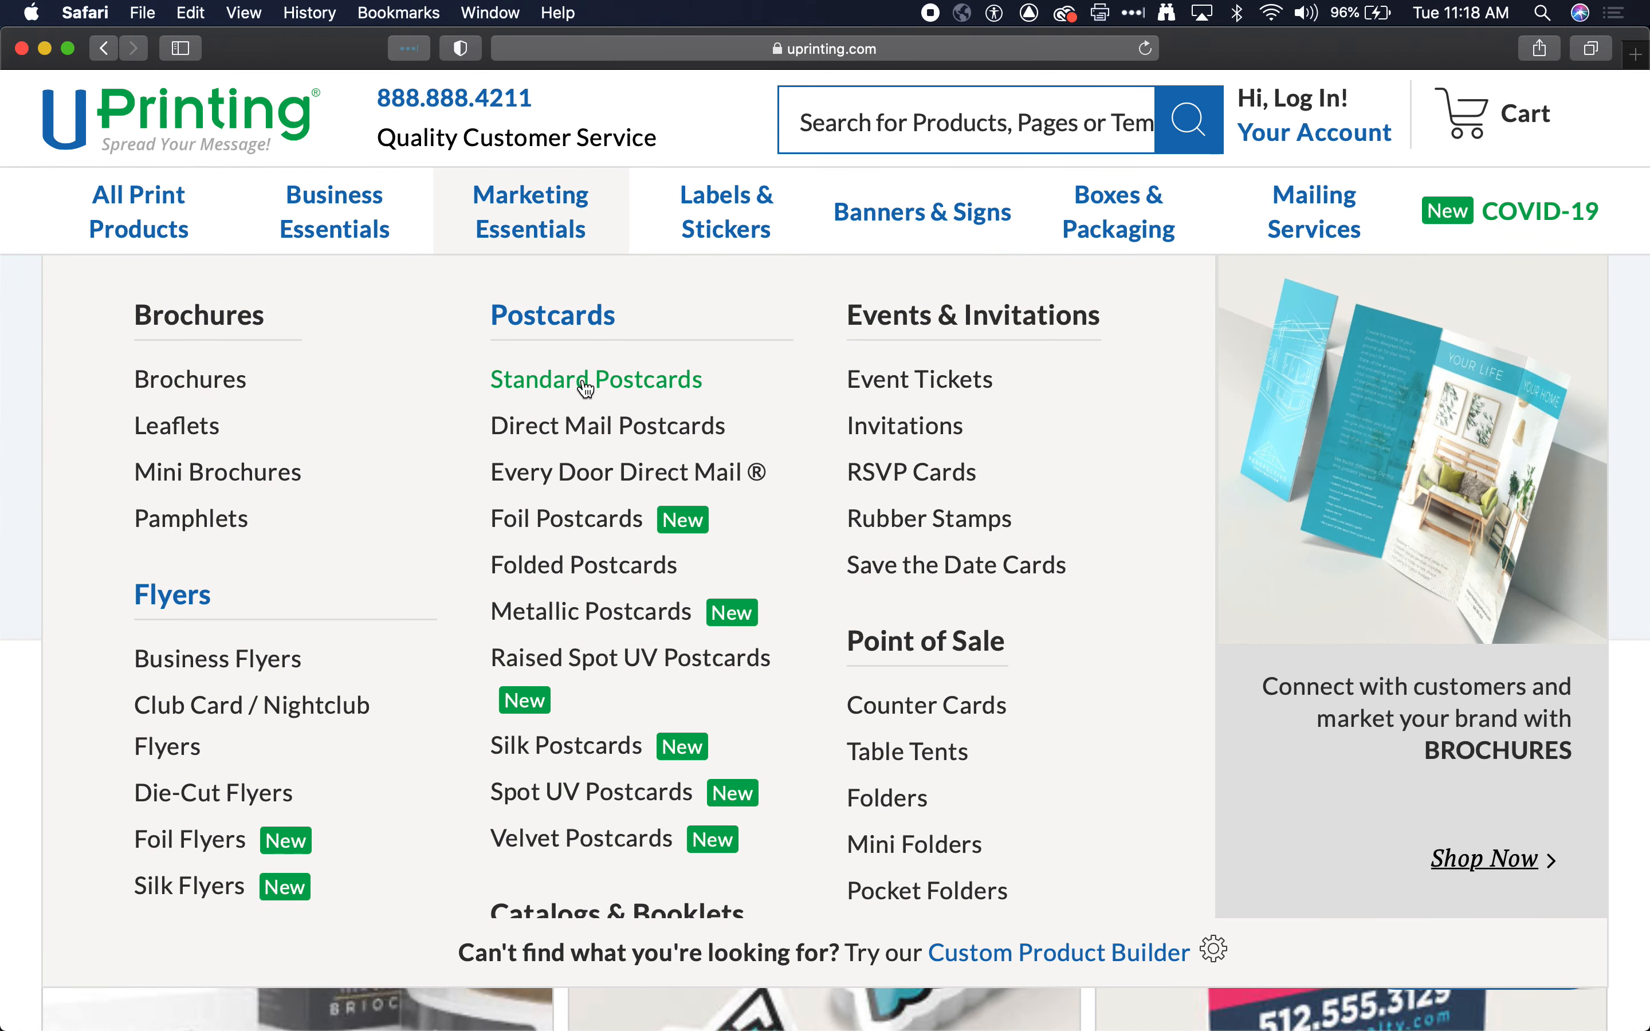
pyautogui.click(604, 379)
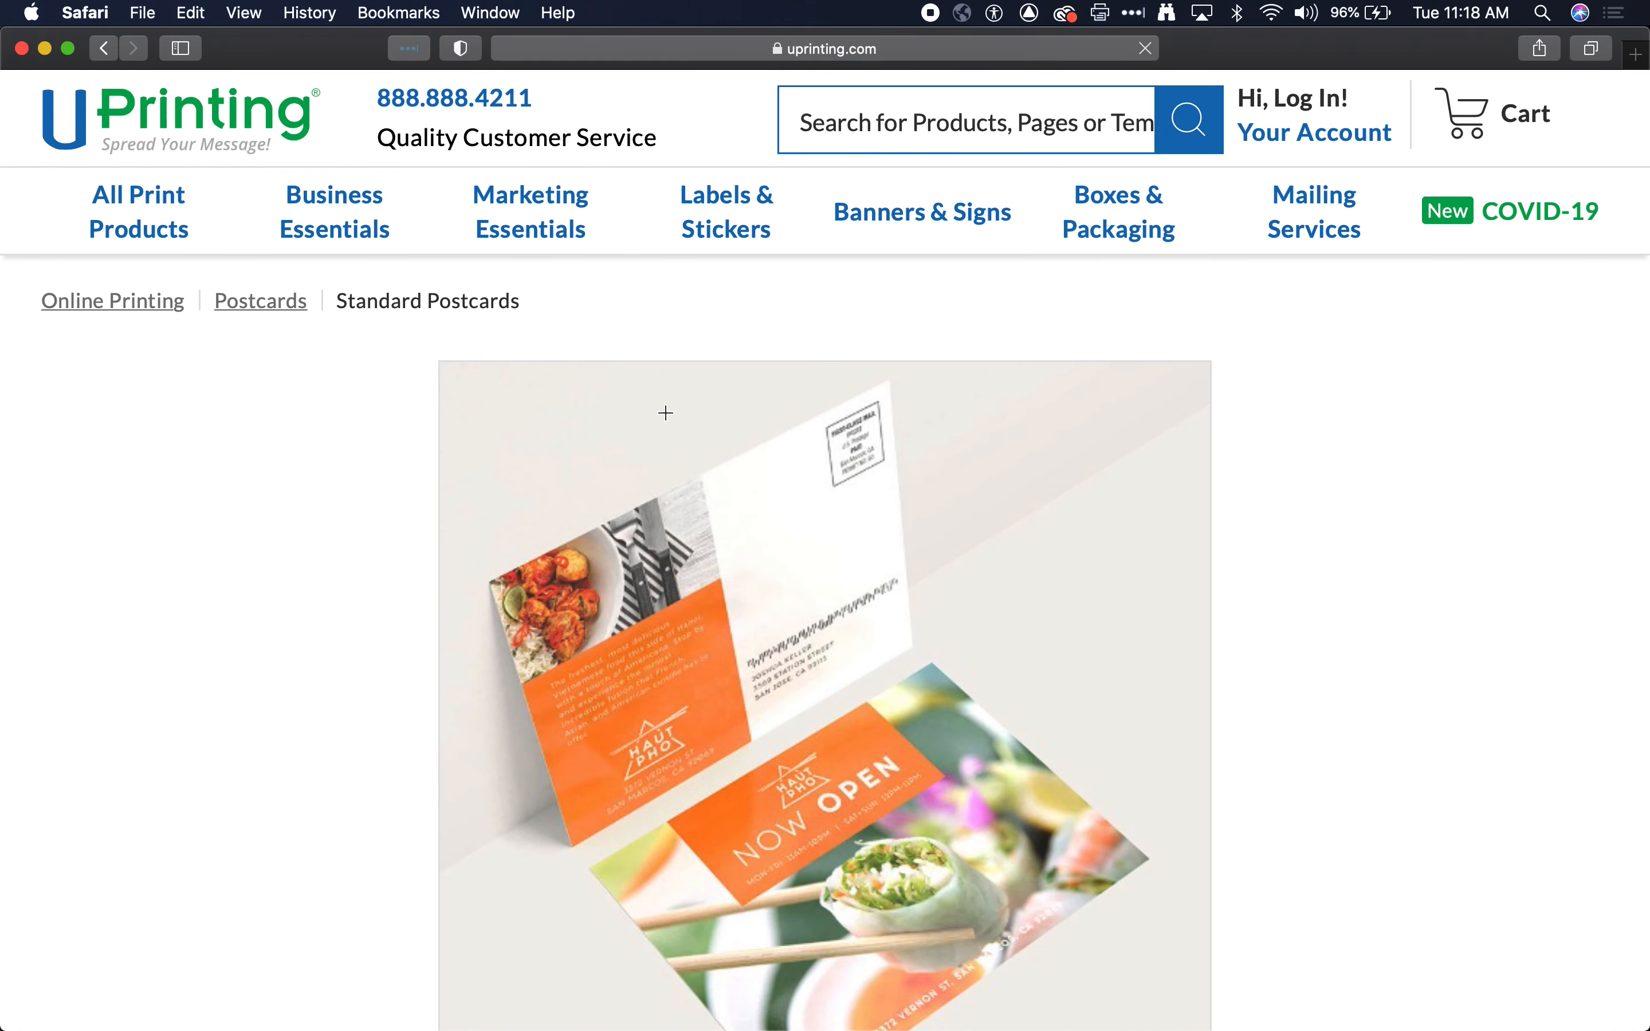
pyautogui.scroll(-6, 664, 413)
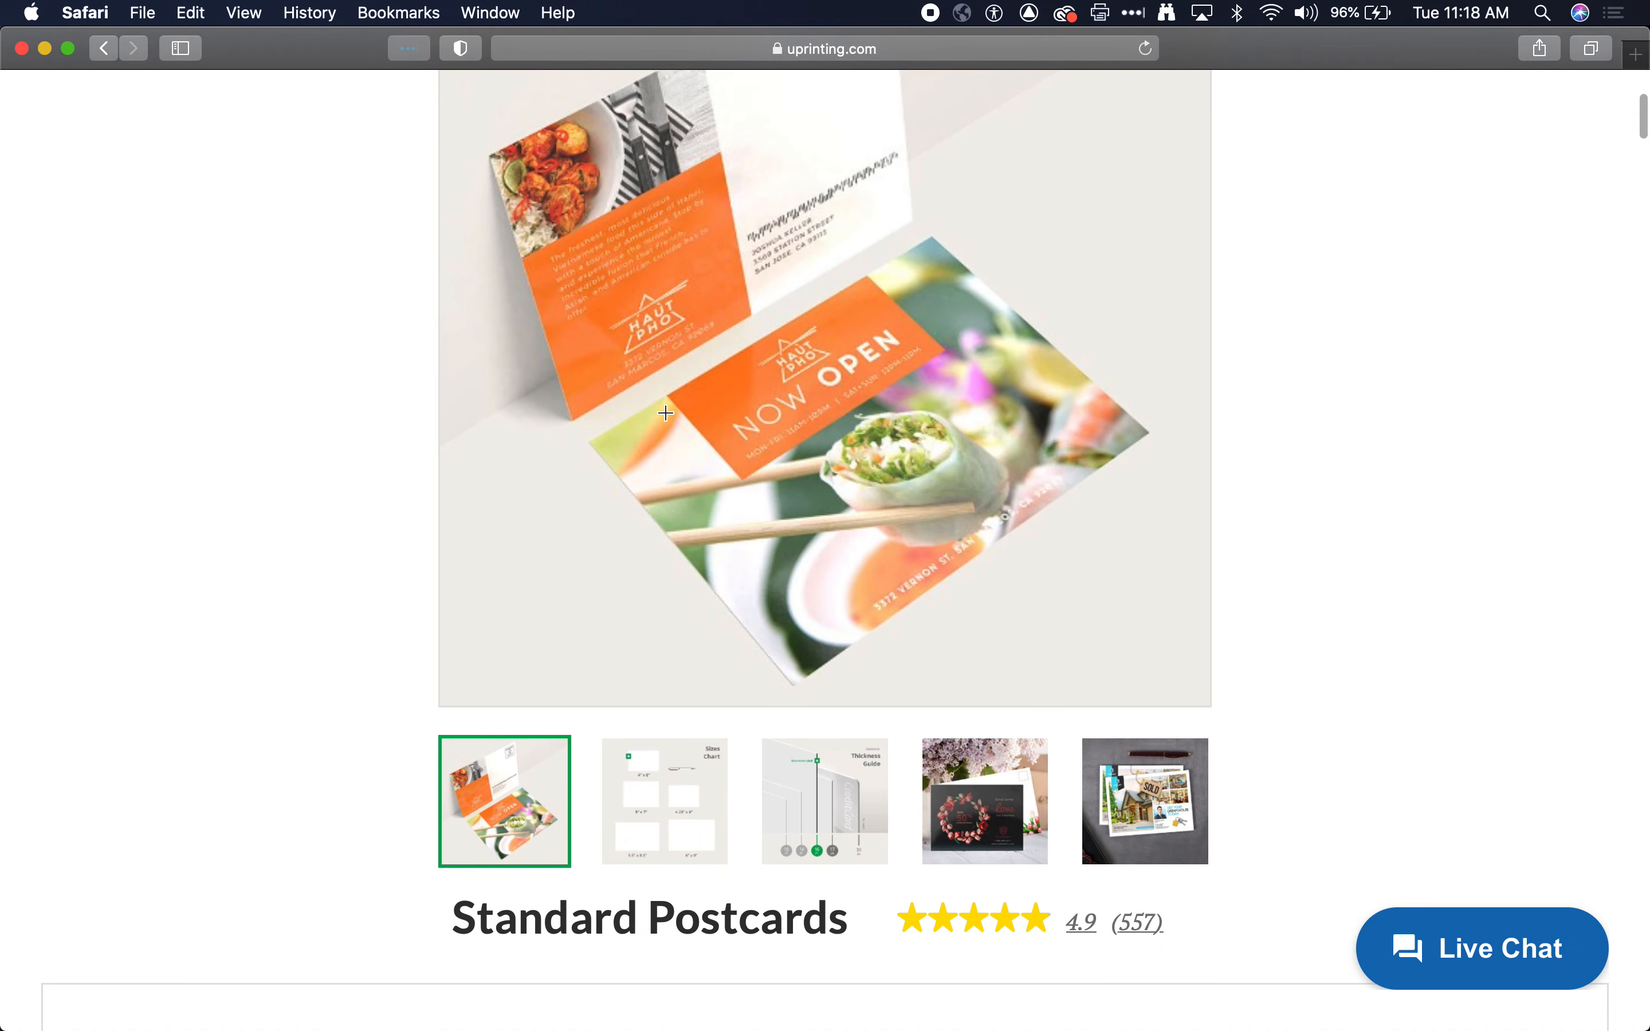
pyautogui.scroll(-9, 664, 413)
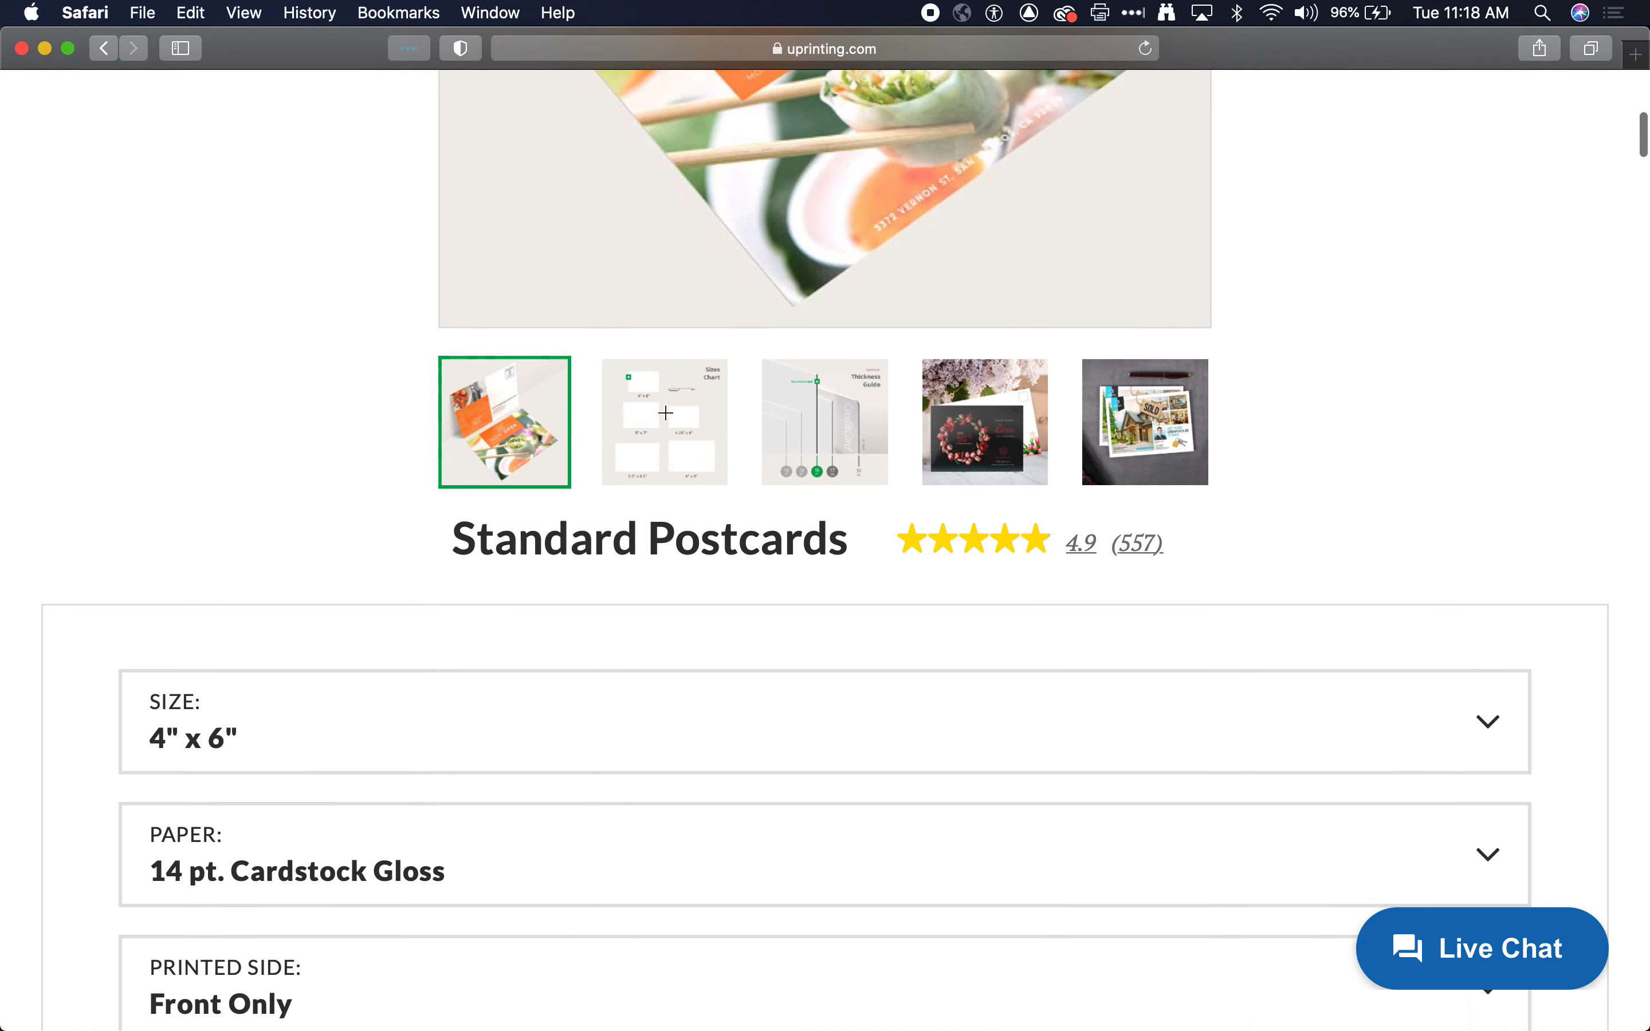
pyautogui.click(486, 433)
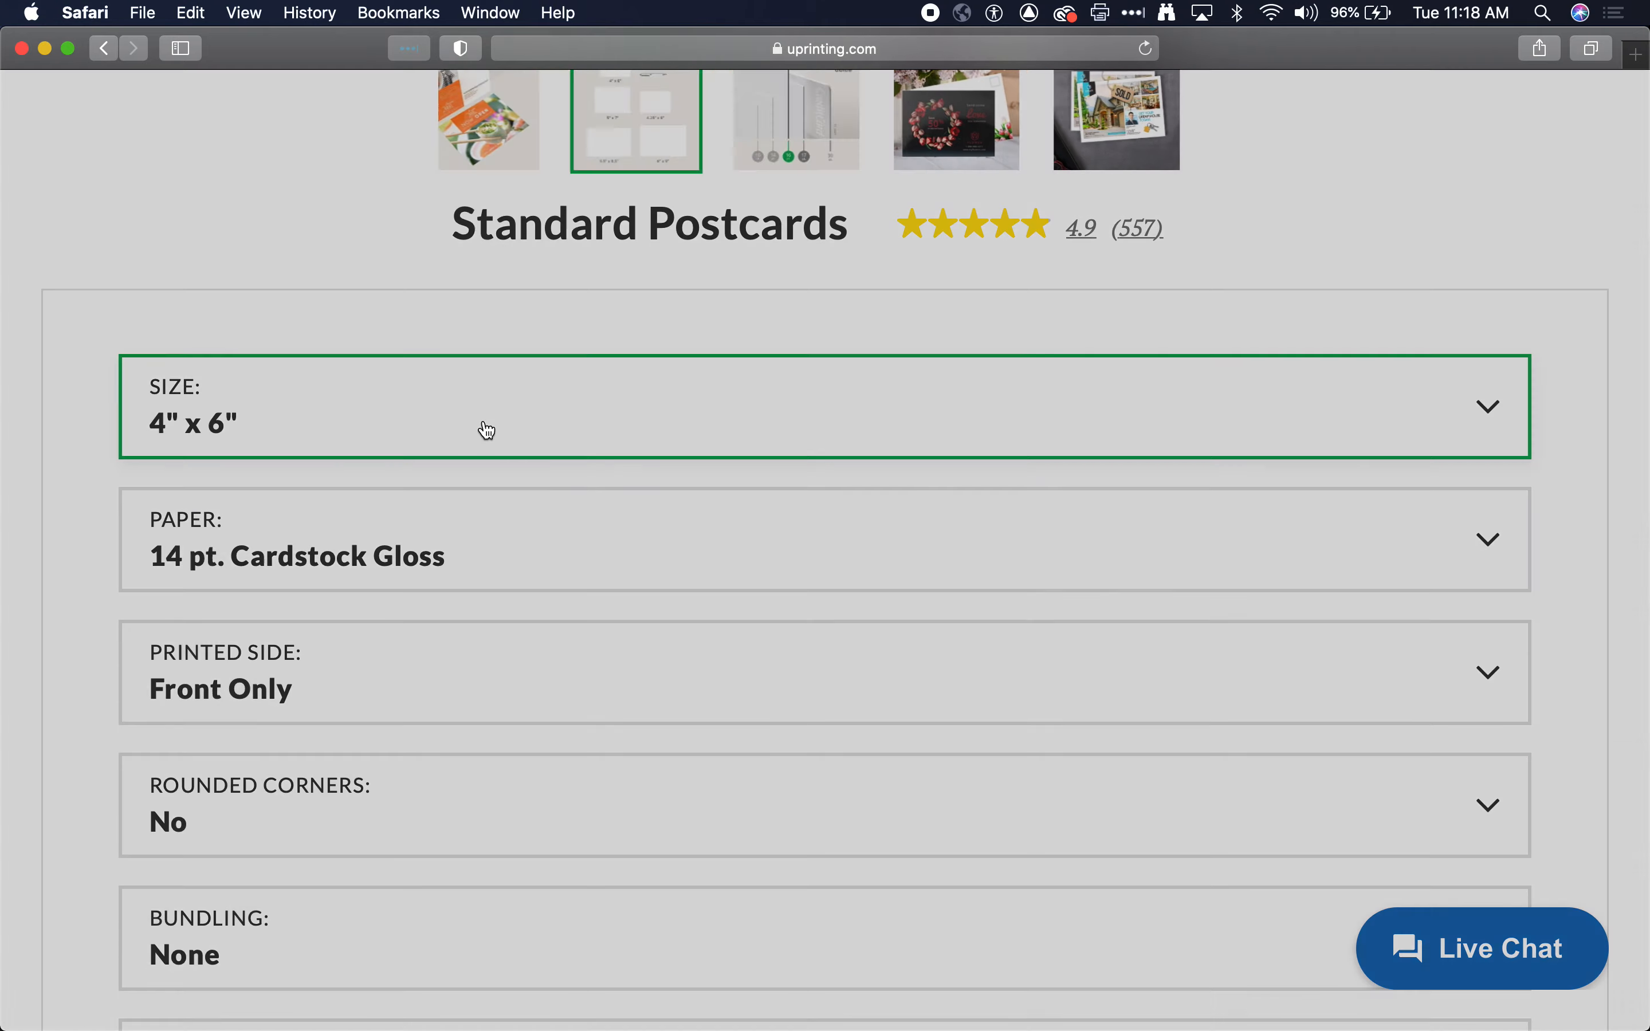
pyautogui.click(503, 583)
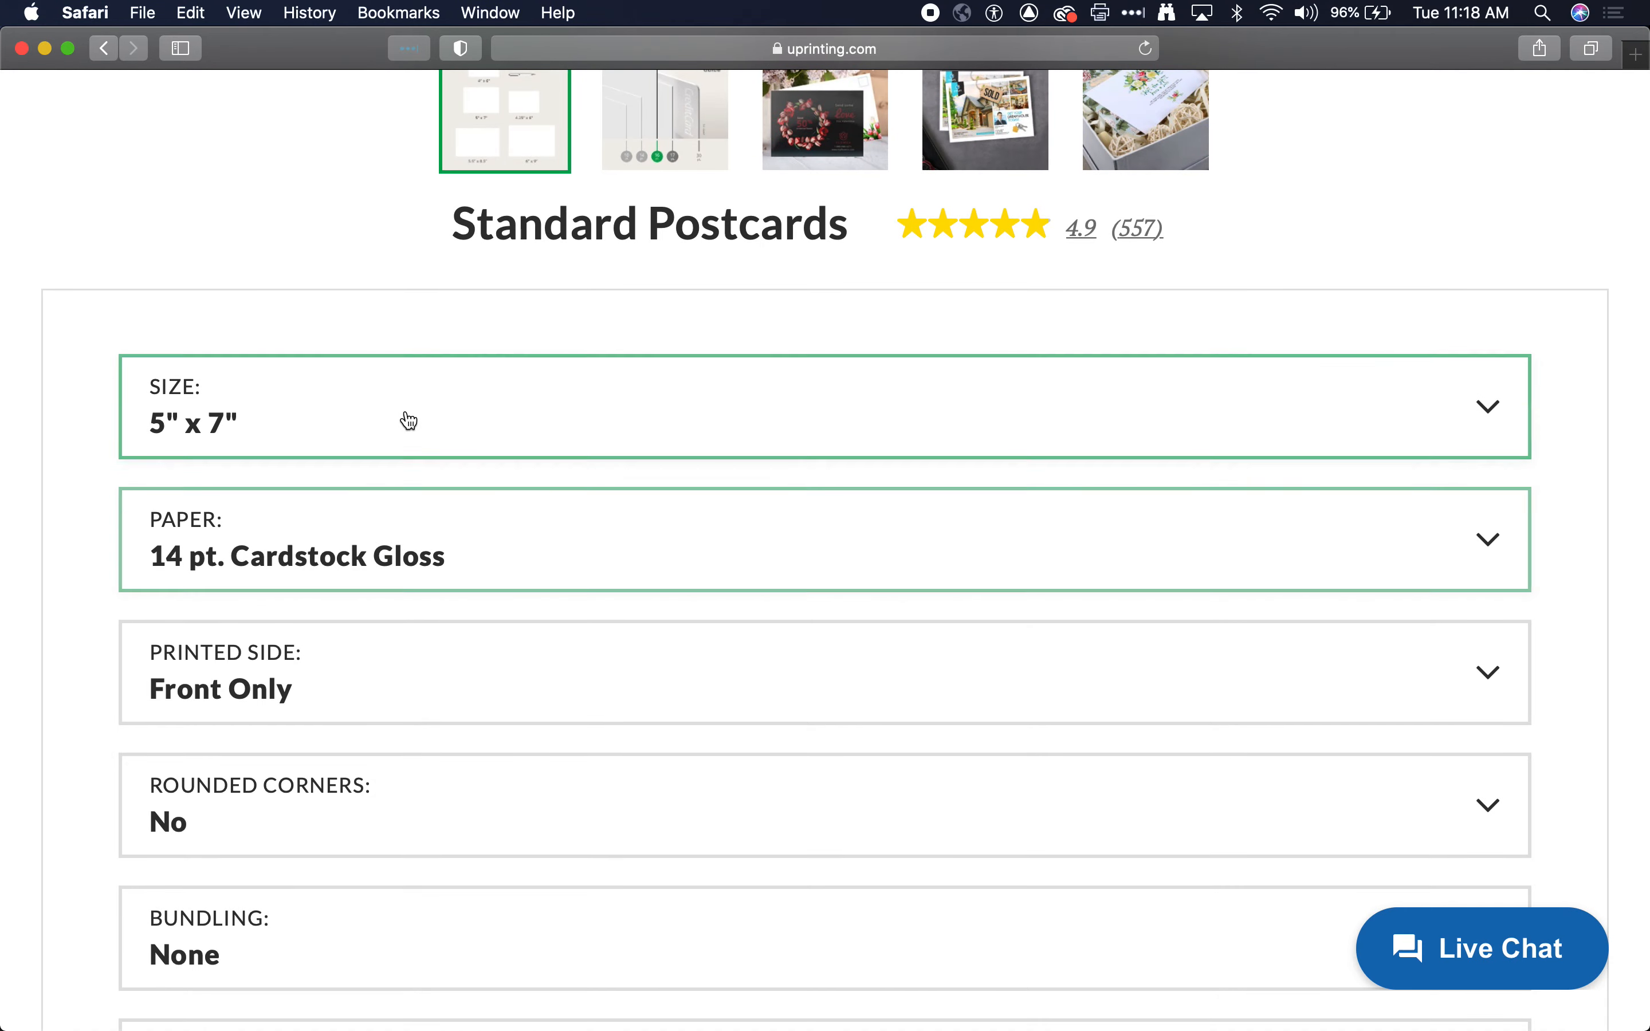
pyautogui.click(615, 416)
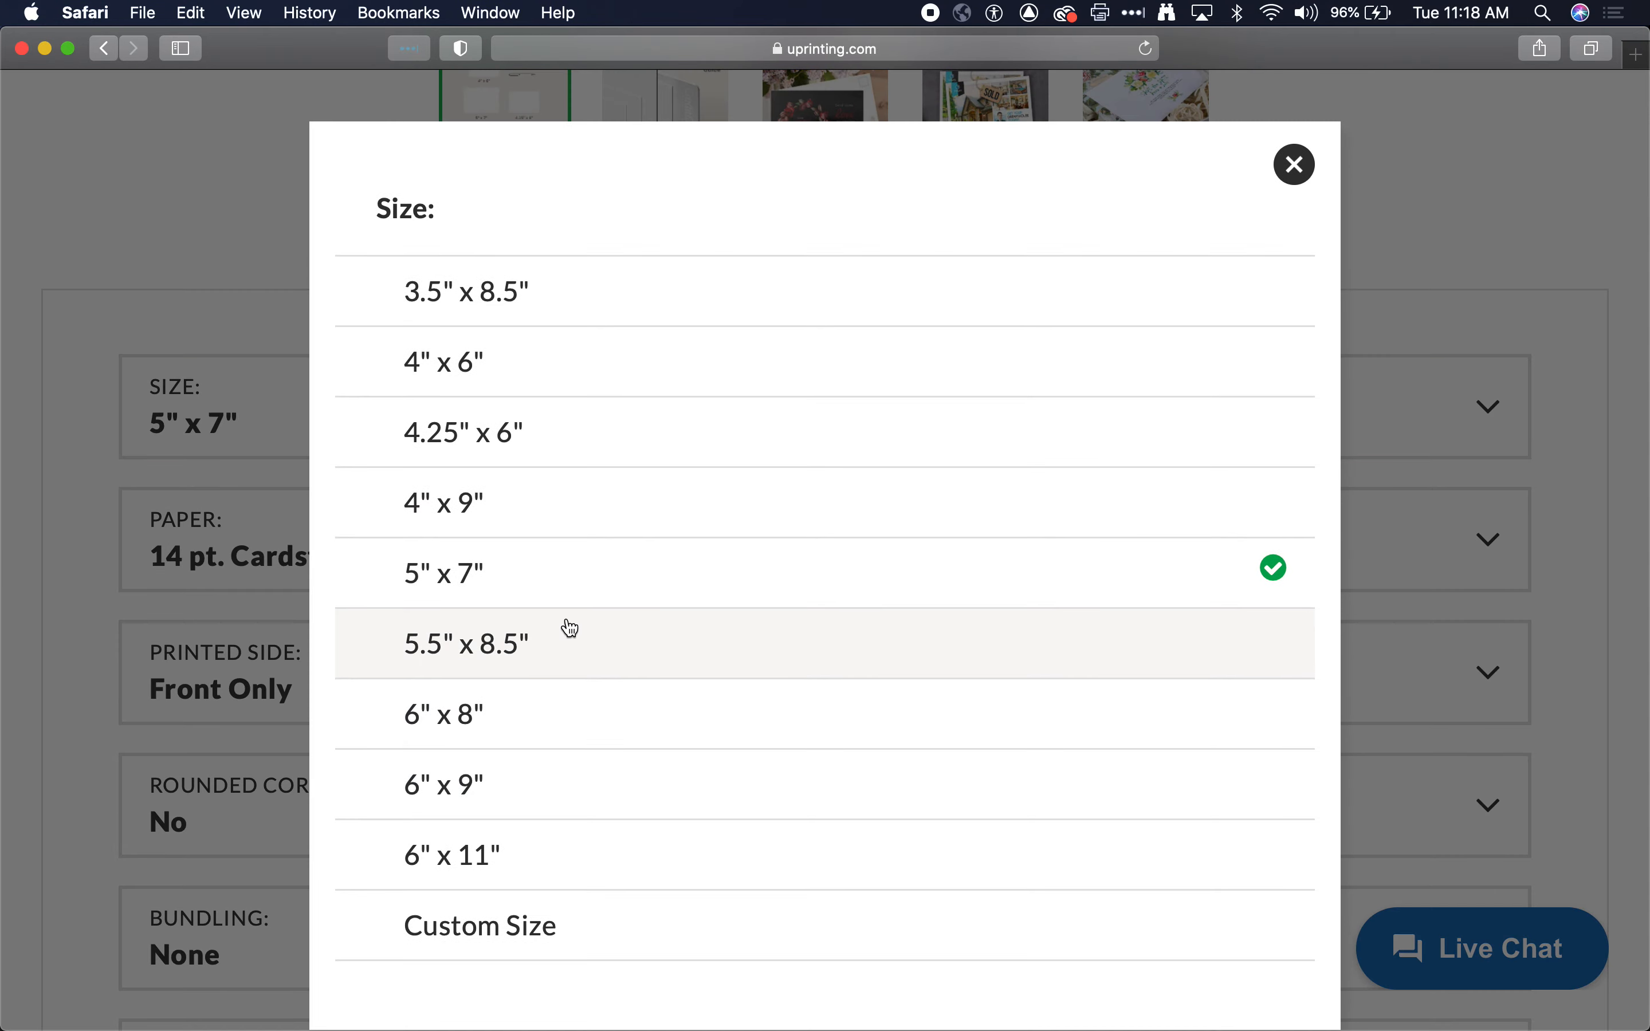
pyautogui.click(577, 580)
# - Set the paper to 16 pt. Cardstock Gloss and the printed side to Front and Back
pyautogui.click(475, 549)
pyautogui.click(524, 722)
pyautogui.scroll(-2, 527, 594)
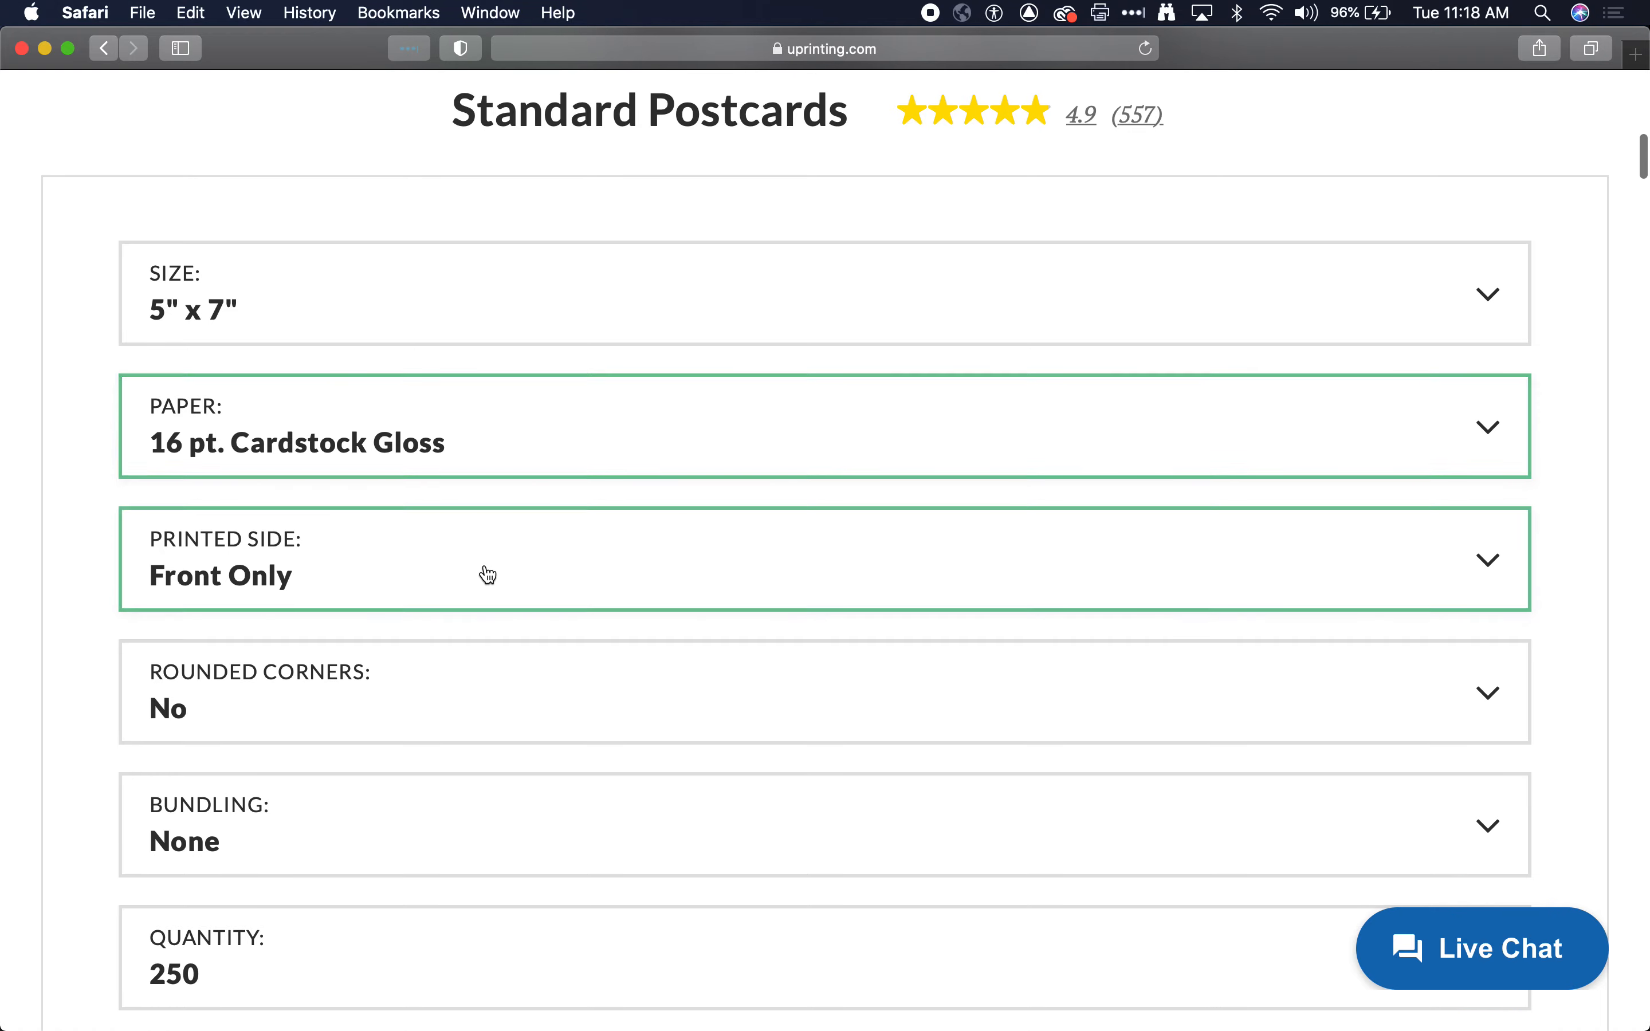
pyautogui.click(503, 566)
pyautogui.click(585, 379)
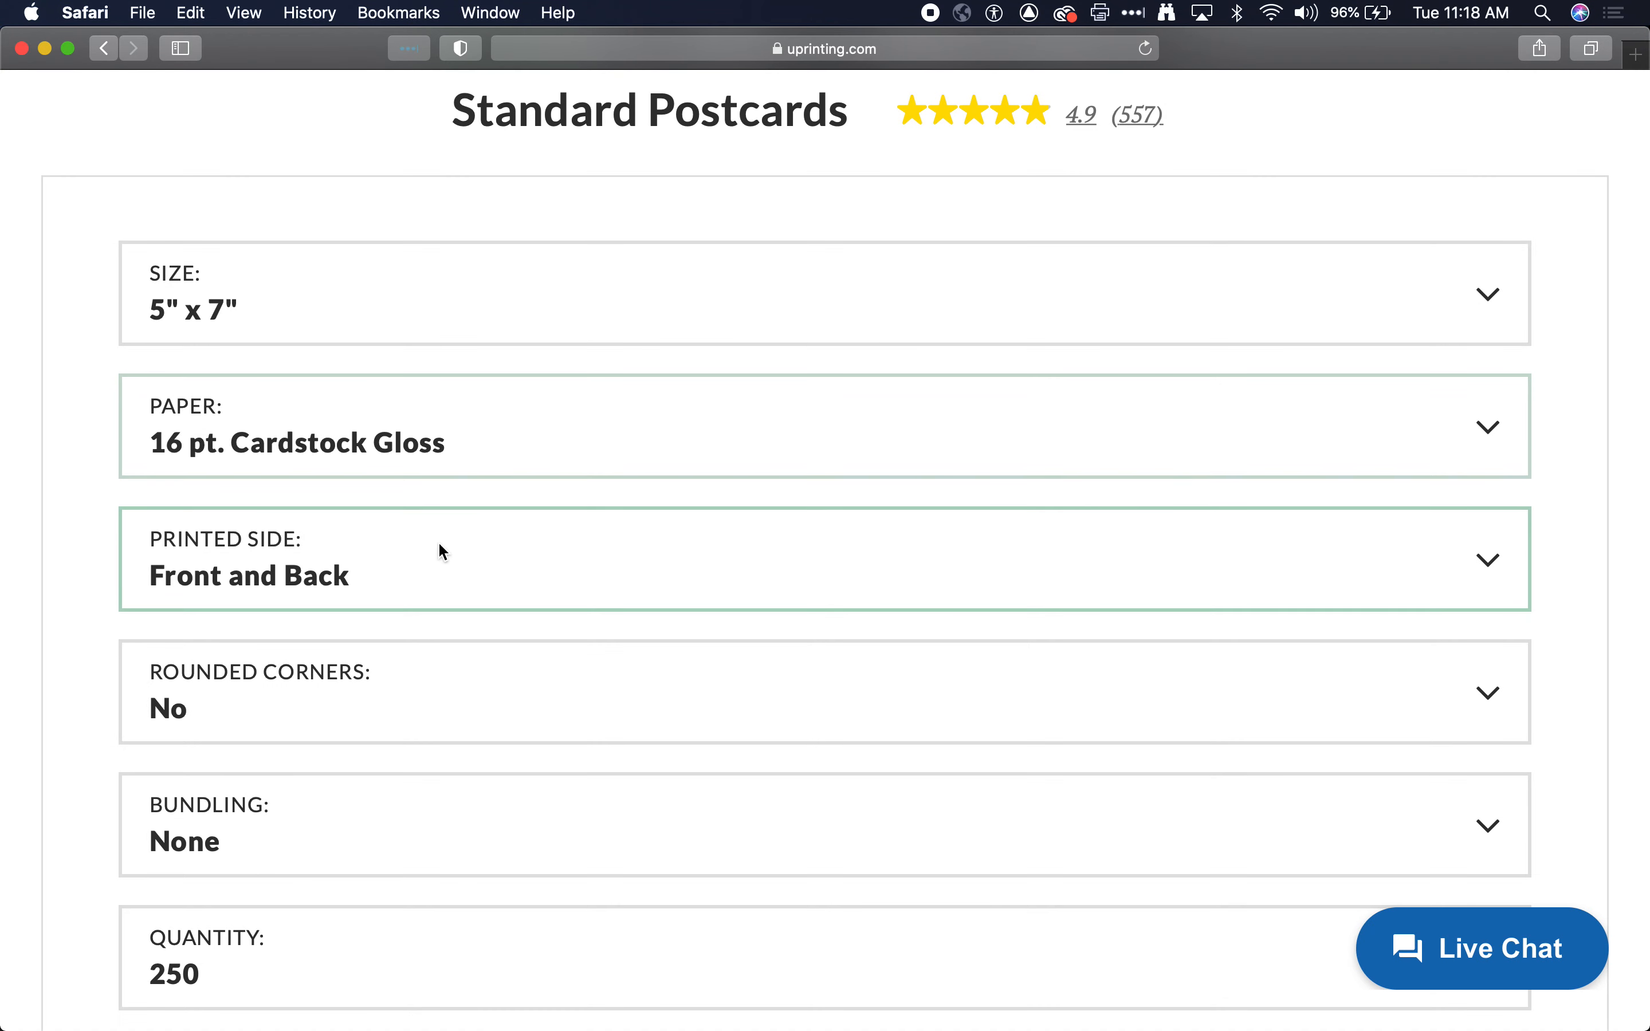
# - Review the remaining postcard order options, the printing cost and the file upload choices
pyautogui.scroll(-5, 449, 567)
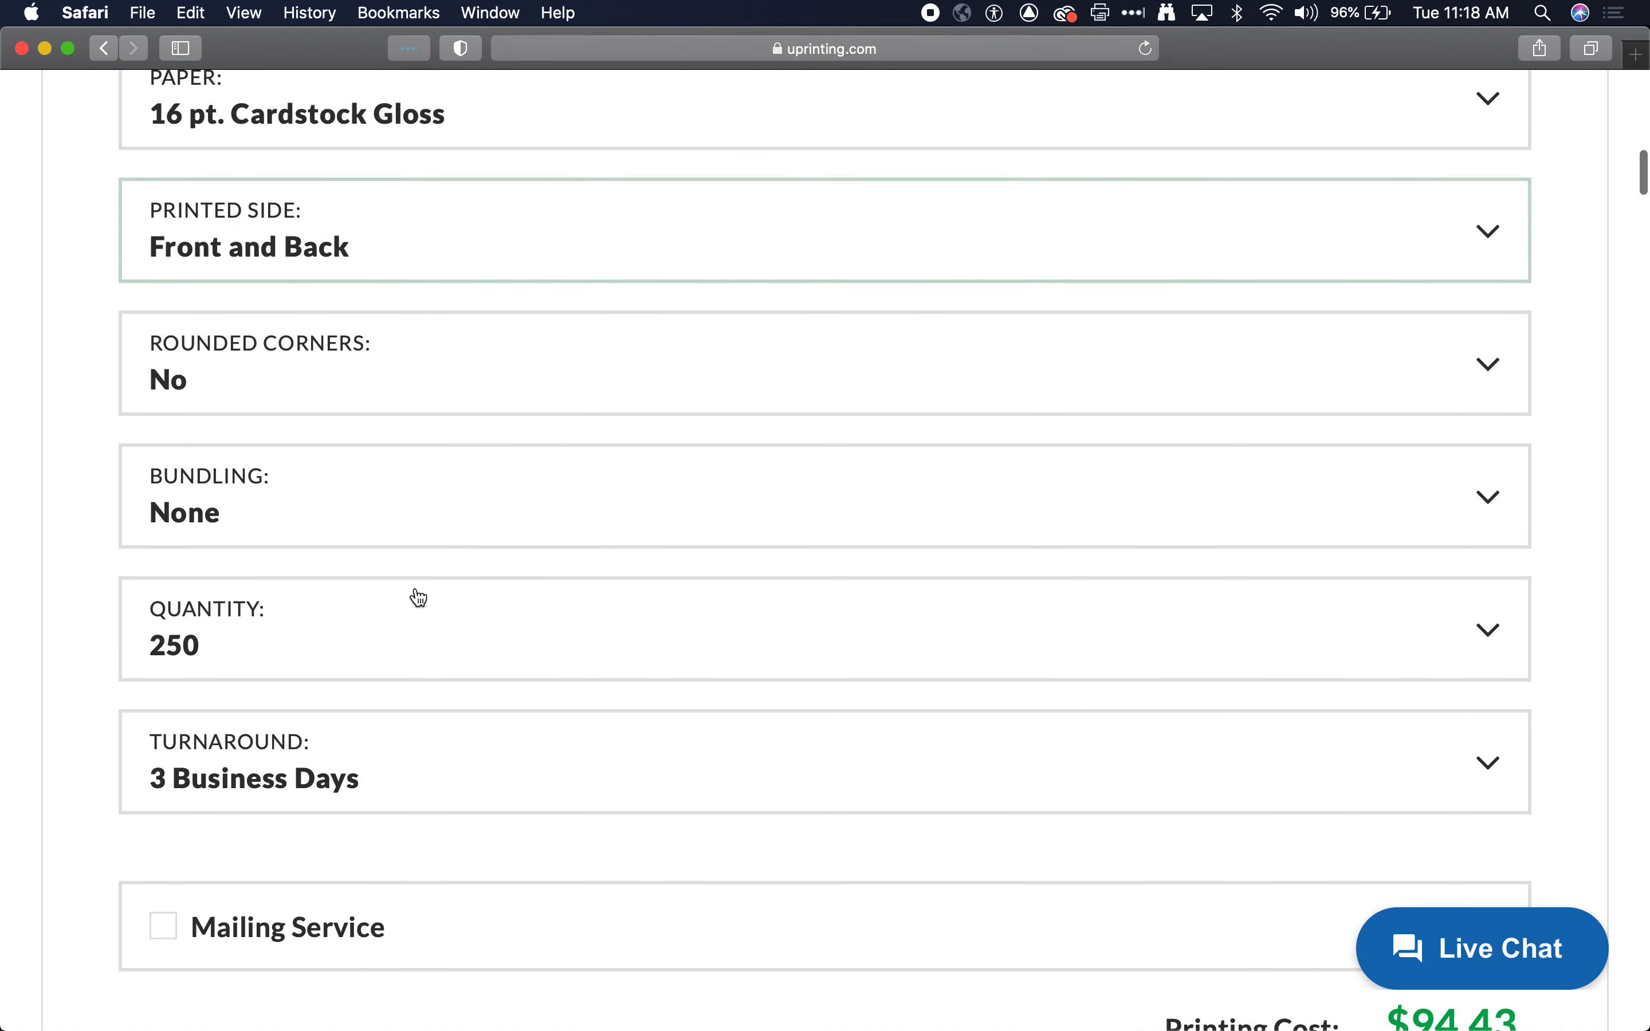
pyautogui.scroll(-3, 438, 678)
pyautogui.scroll(-3, 438, 677)
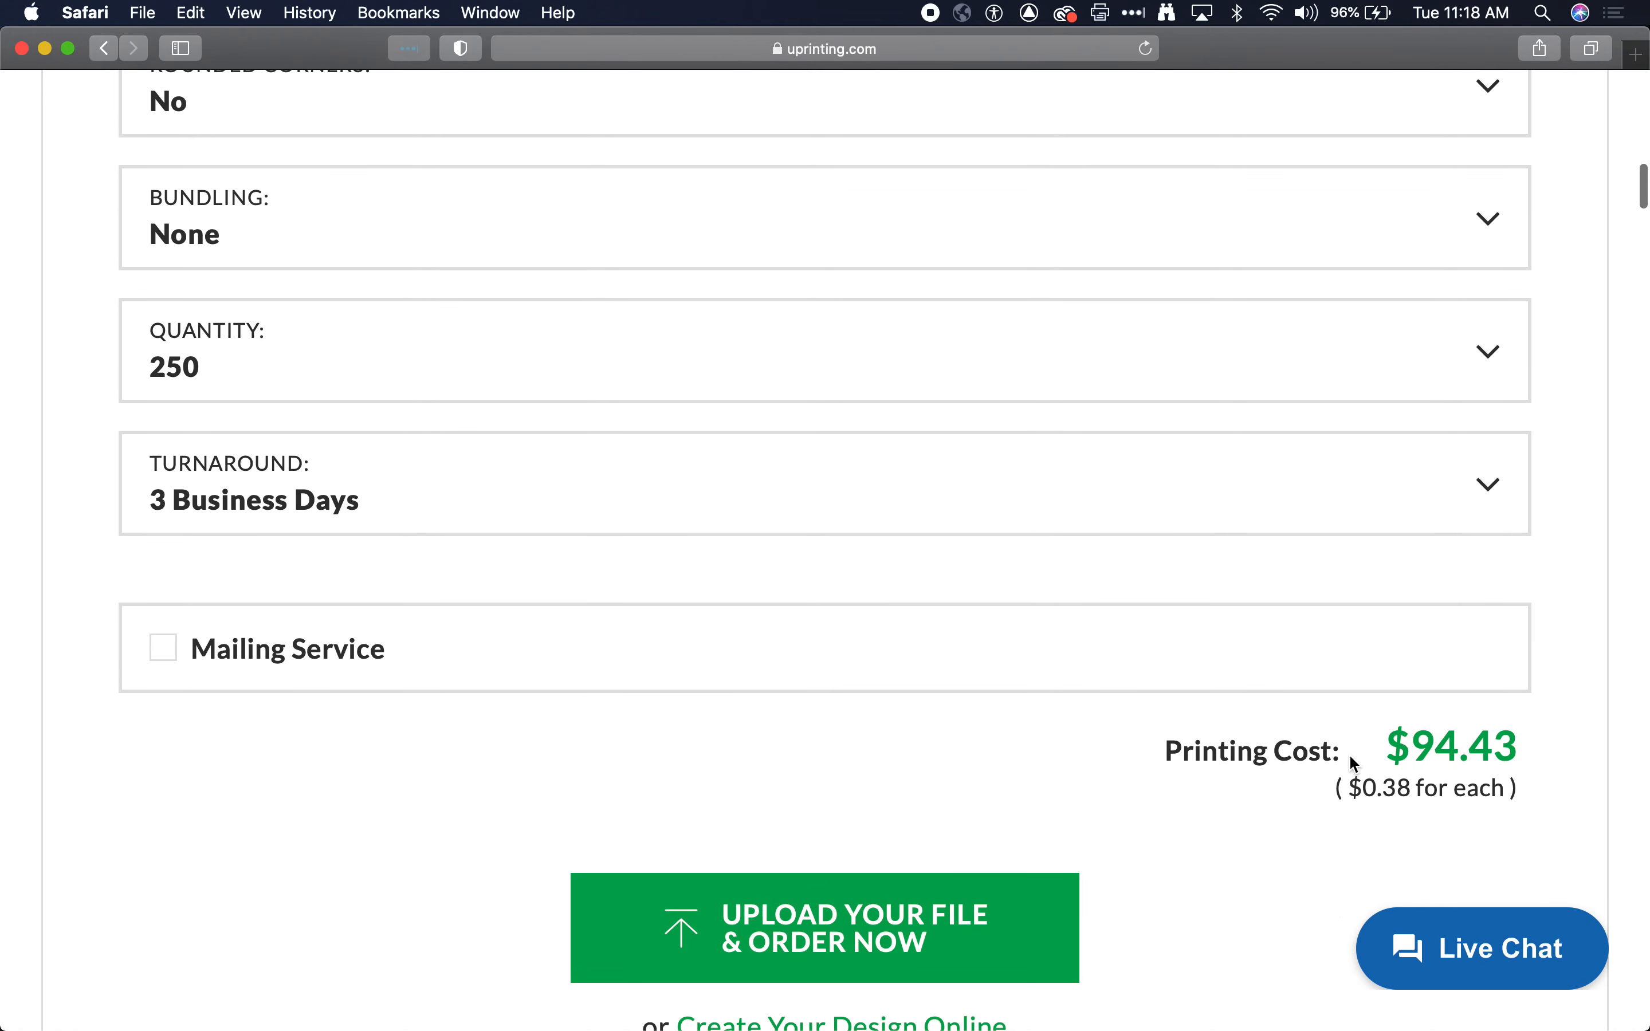
pyautogui.scroll(-8, 1233, 869)
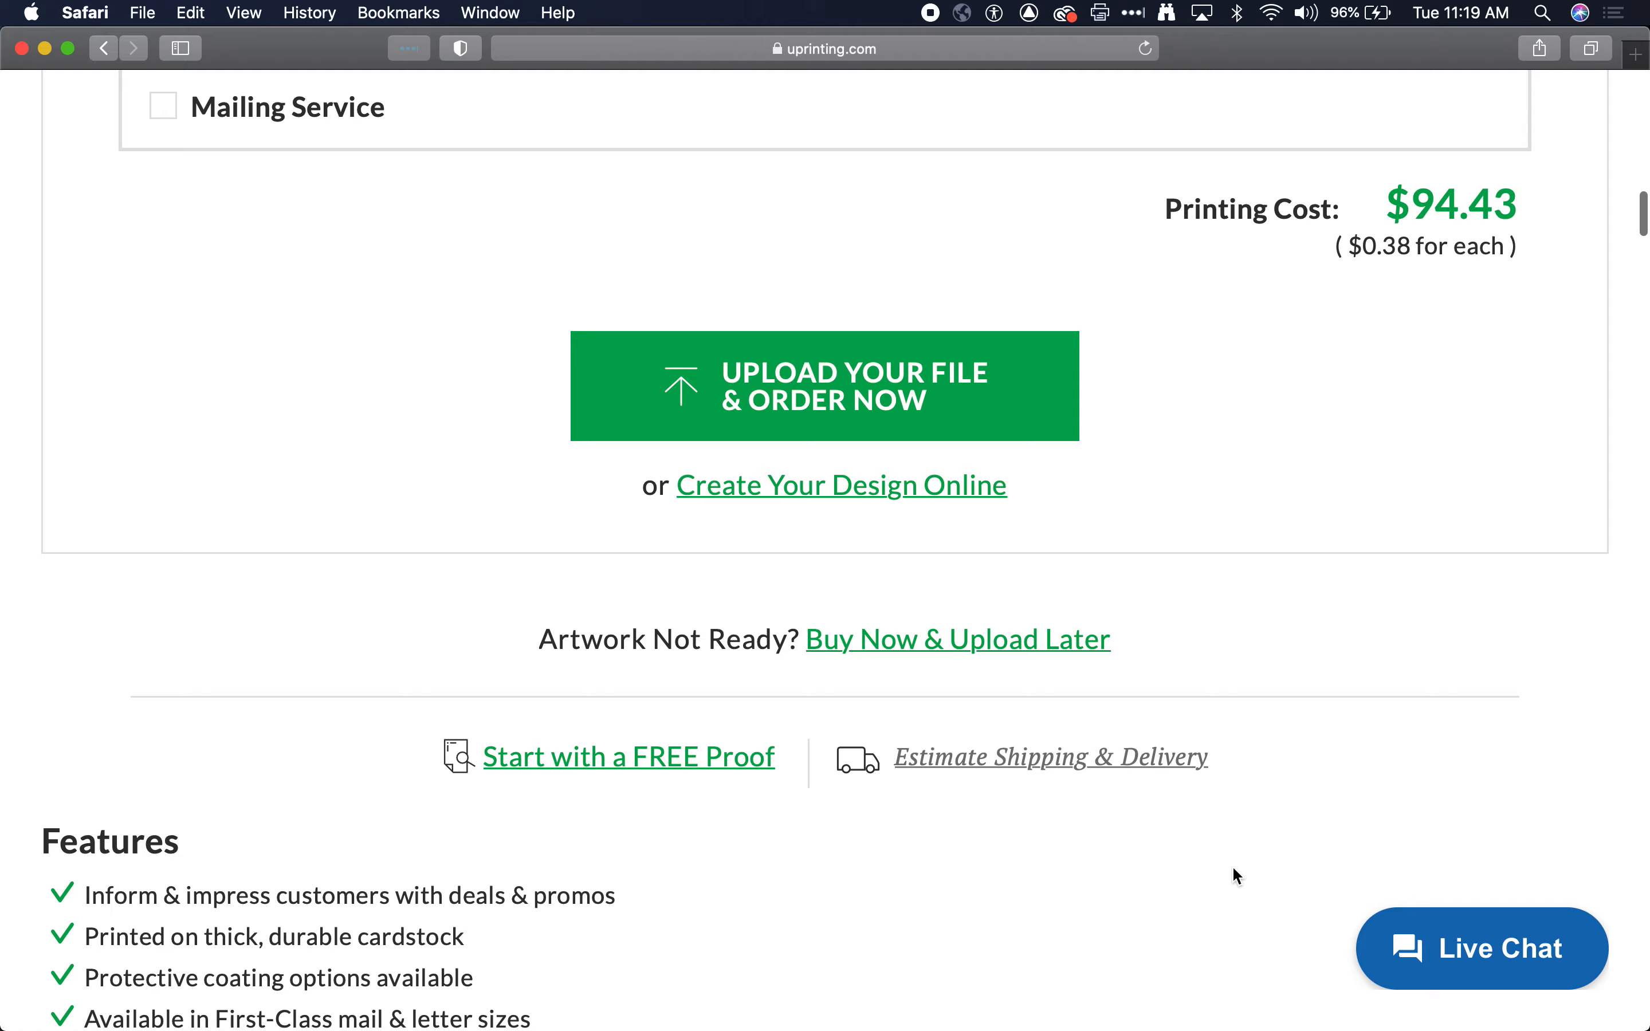
pyautogui.scroll(15, 1231, 866)
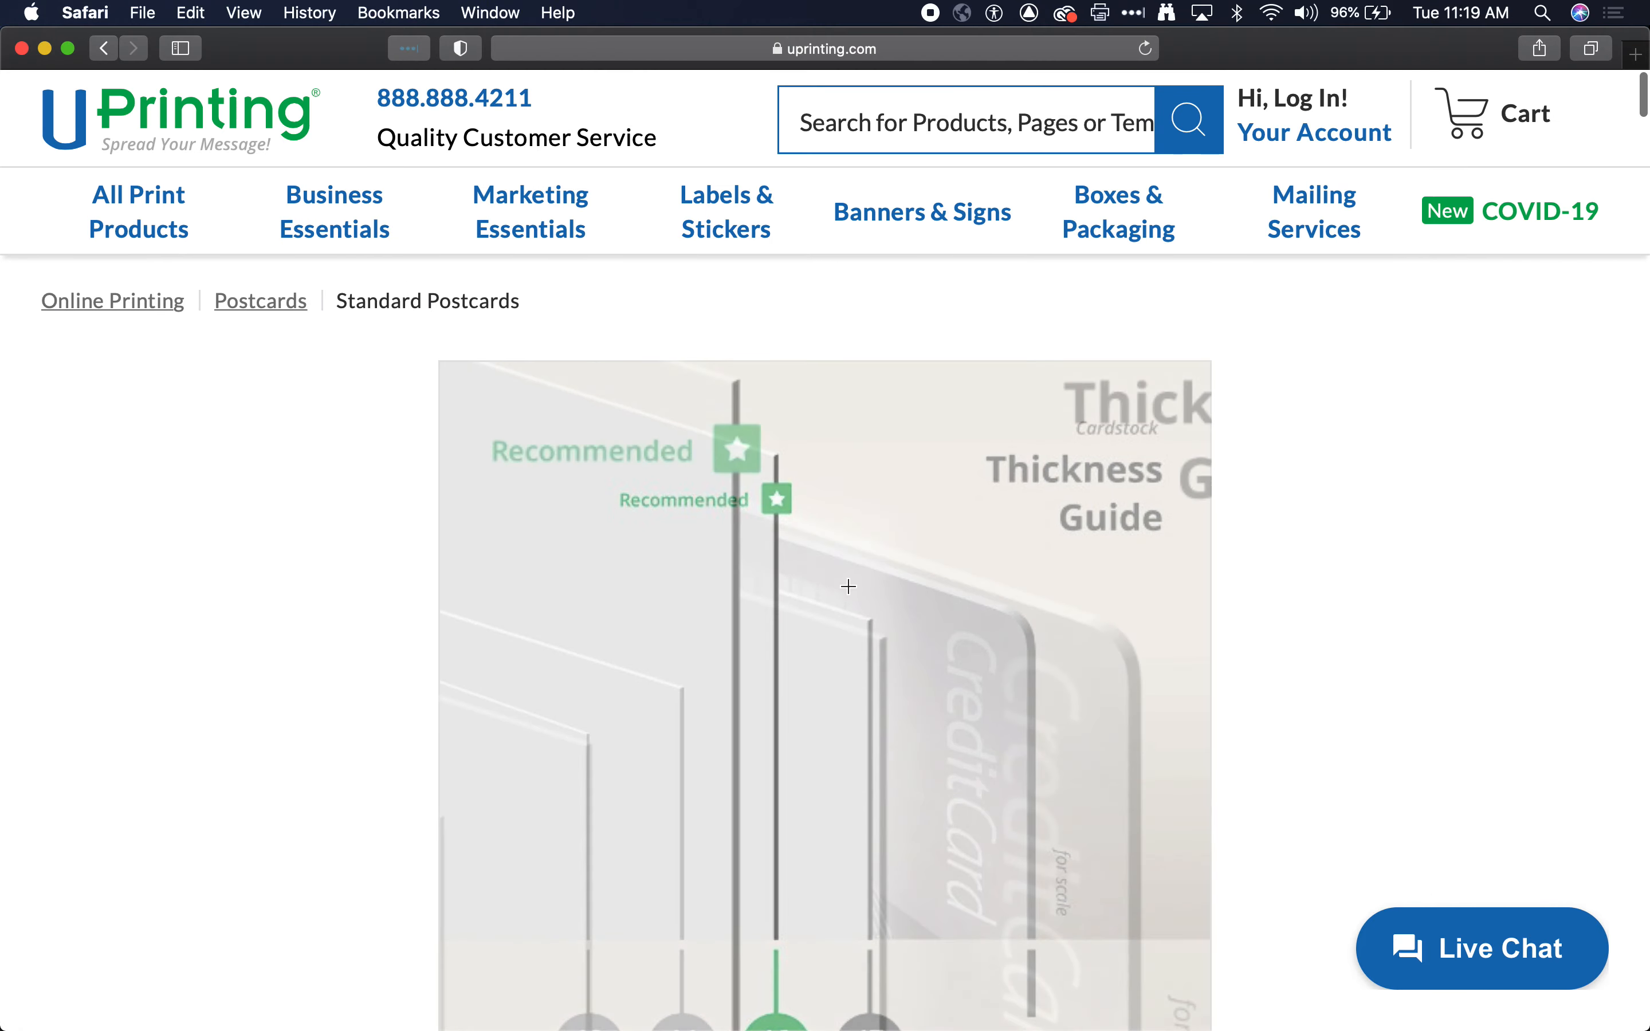
# - Find the standard postcard templates, download the 7" x 5" landscape version for Adobe Photoshop and open it in Photoshop
pyautogui.scroll(-12, 846, 581)
pyautogui.scroll(-20, 848, 586)
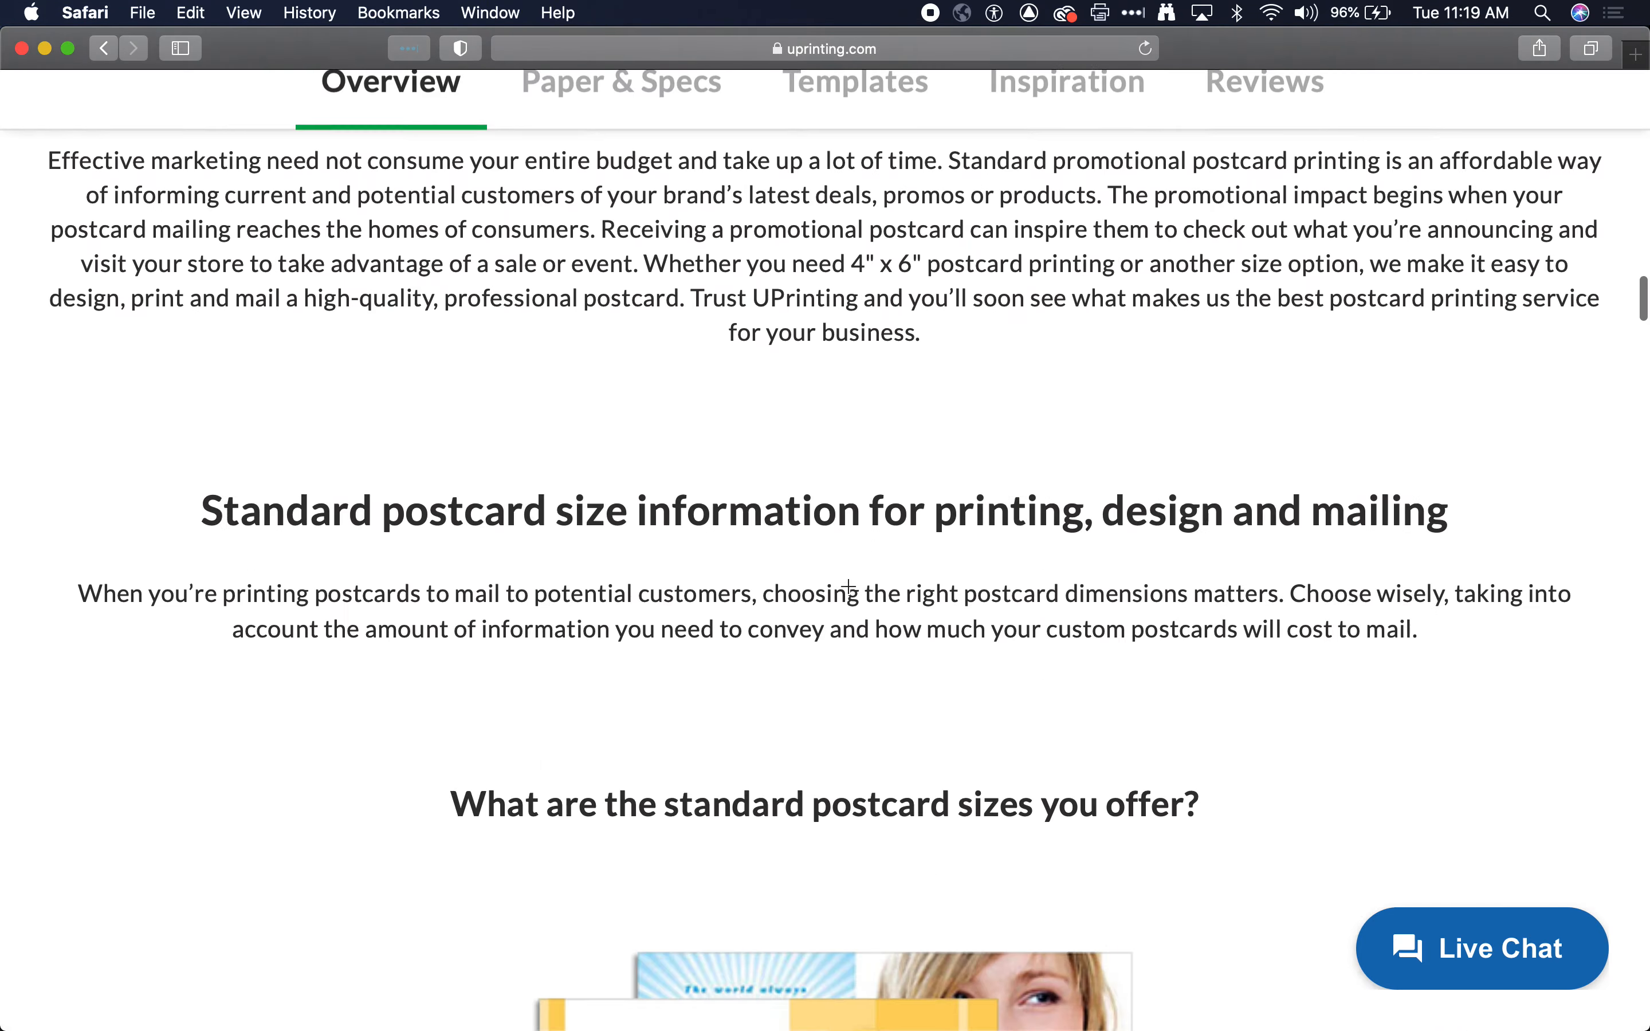
pyautogui.scroll(-15, 848, 586)
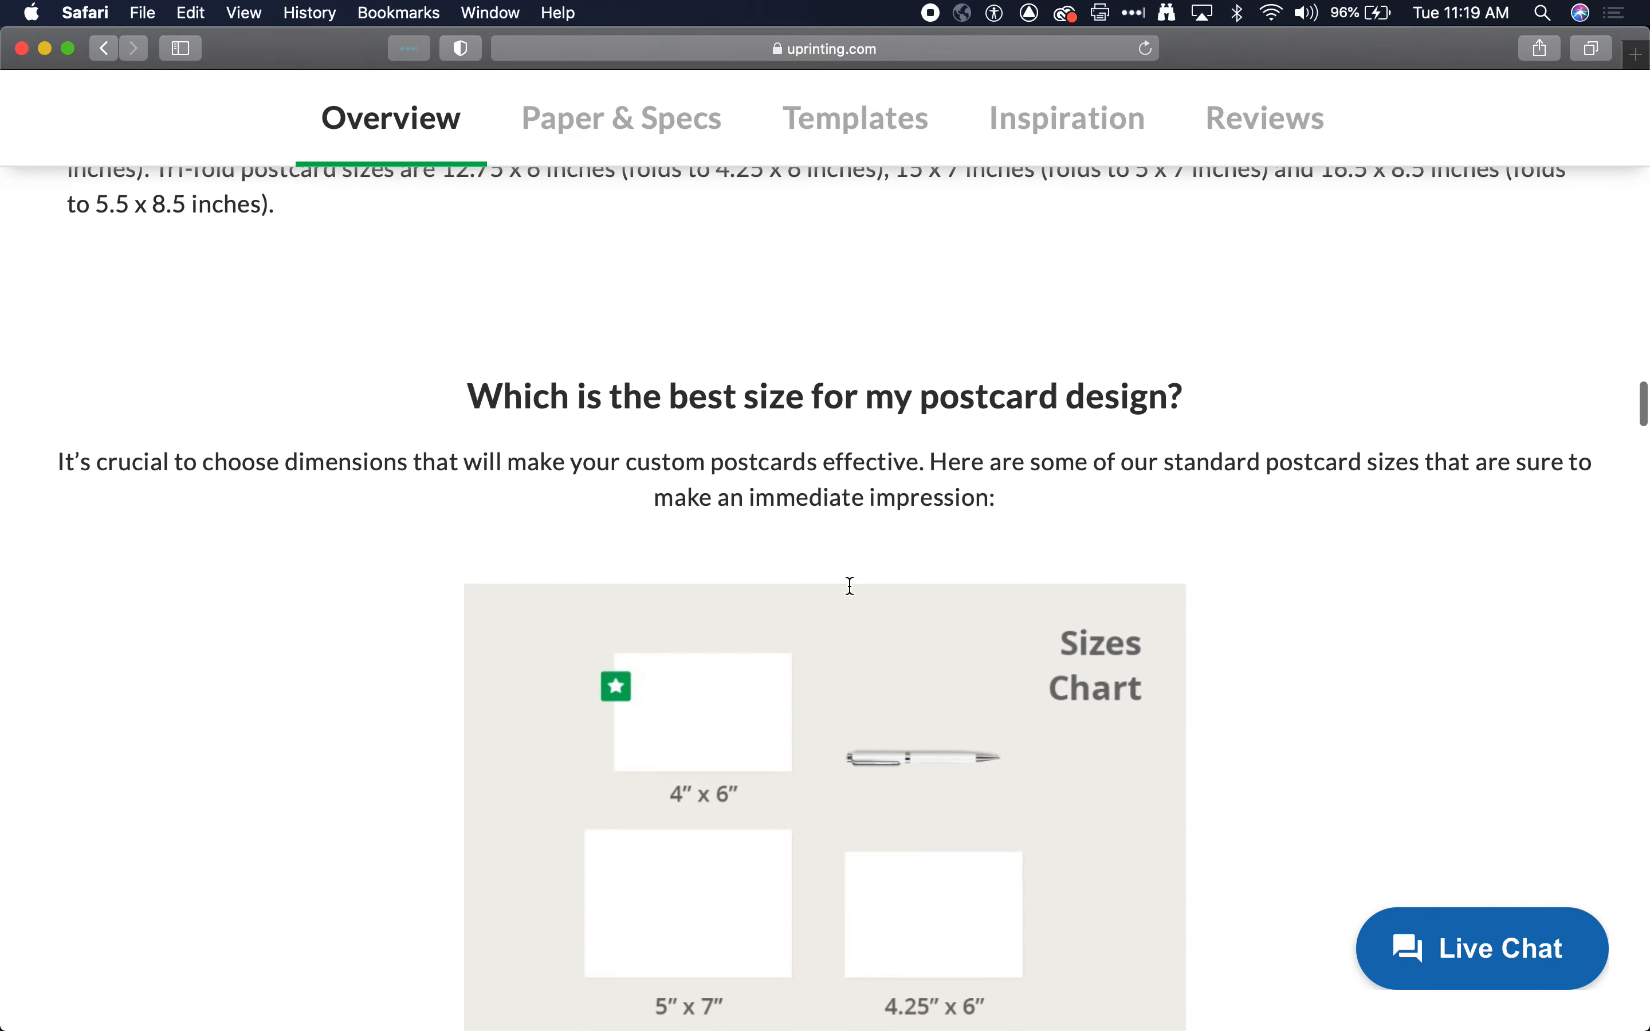
pyautogui.scroll(-10, 817, 692)
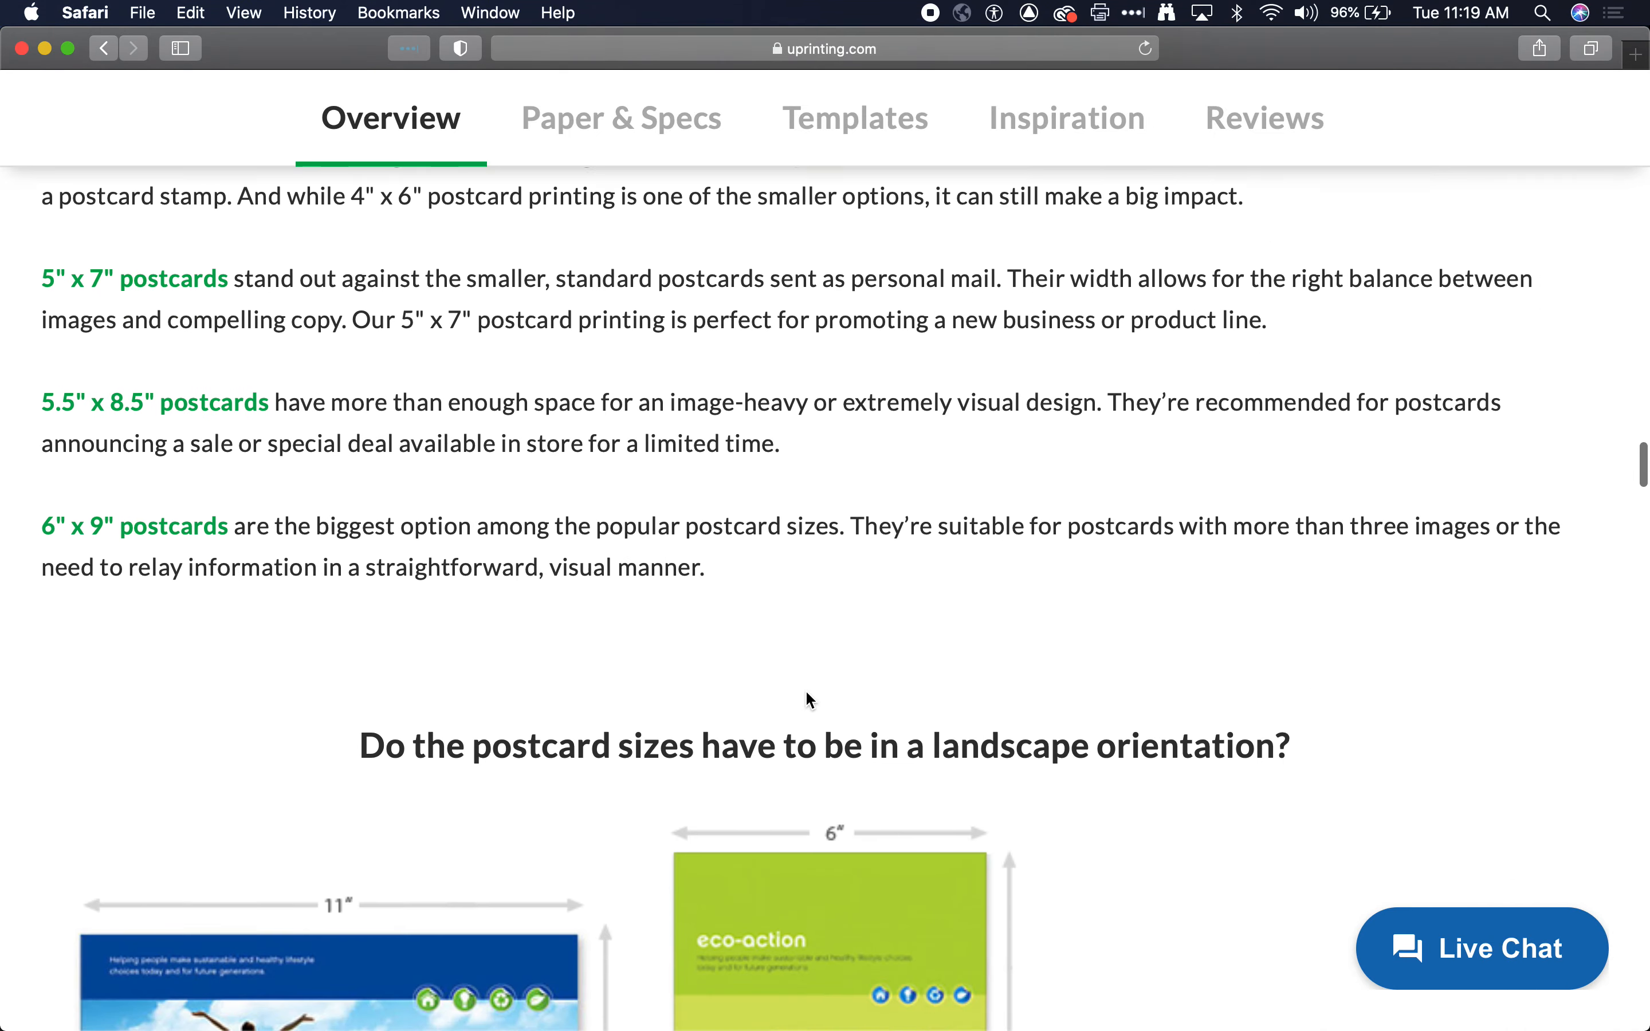
pyautogui.scroll(-15, 614, 464)
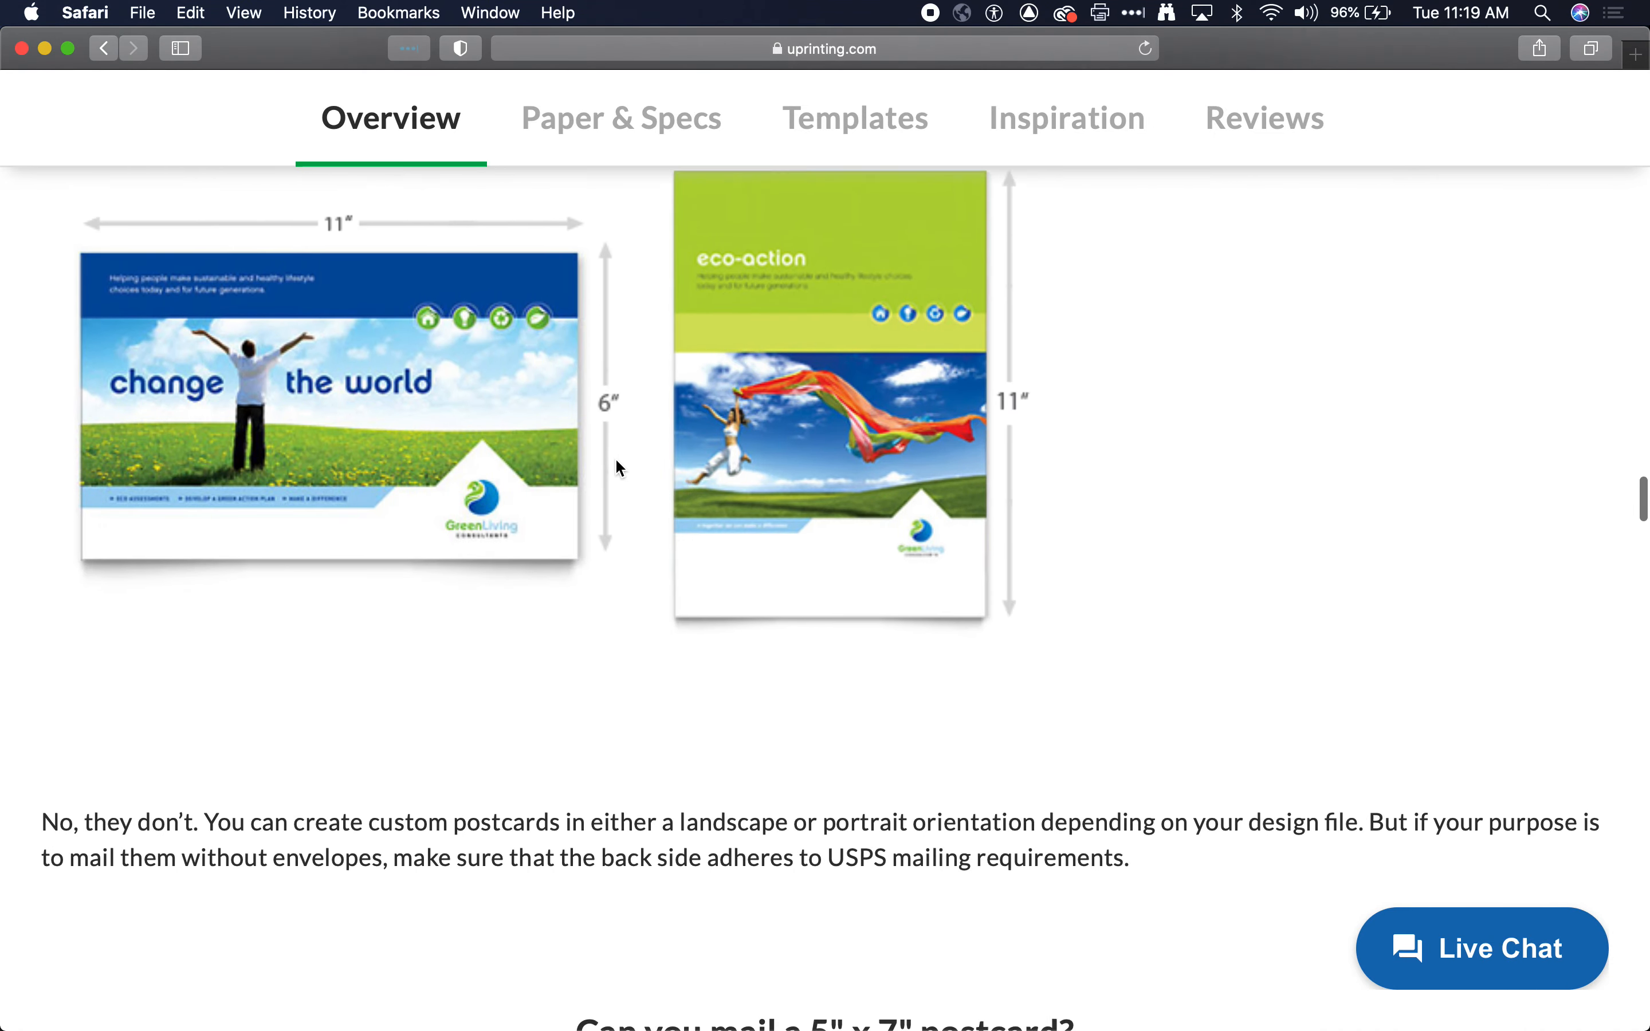
pyautogui.scroll(-20, 619, 468)
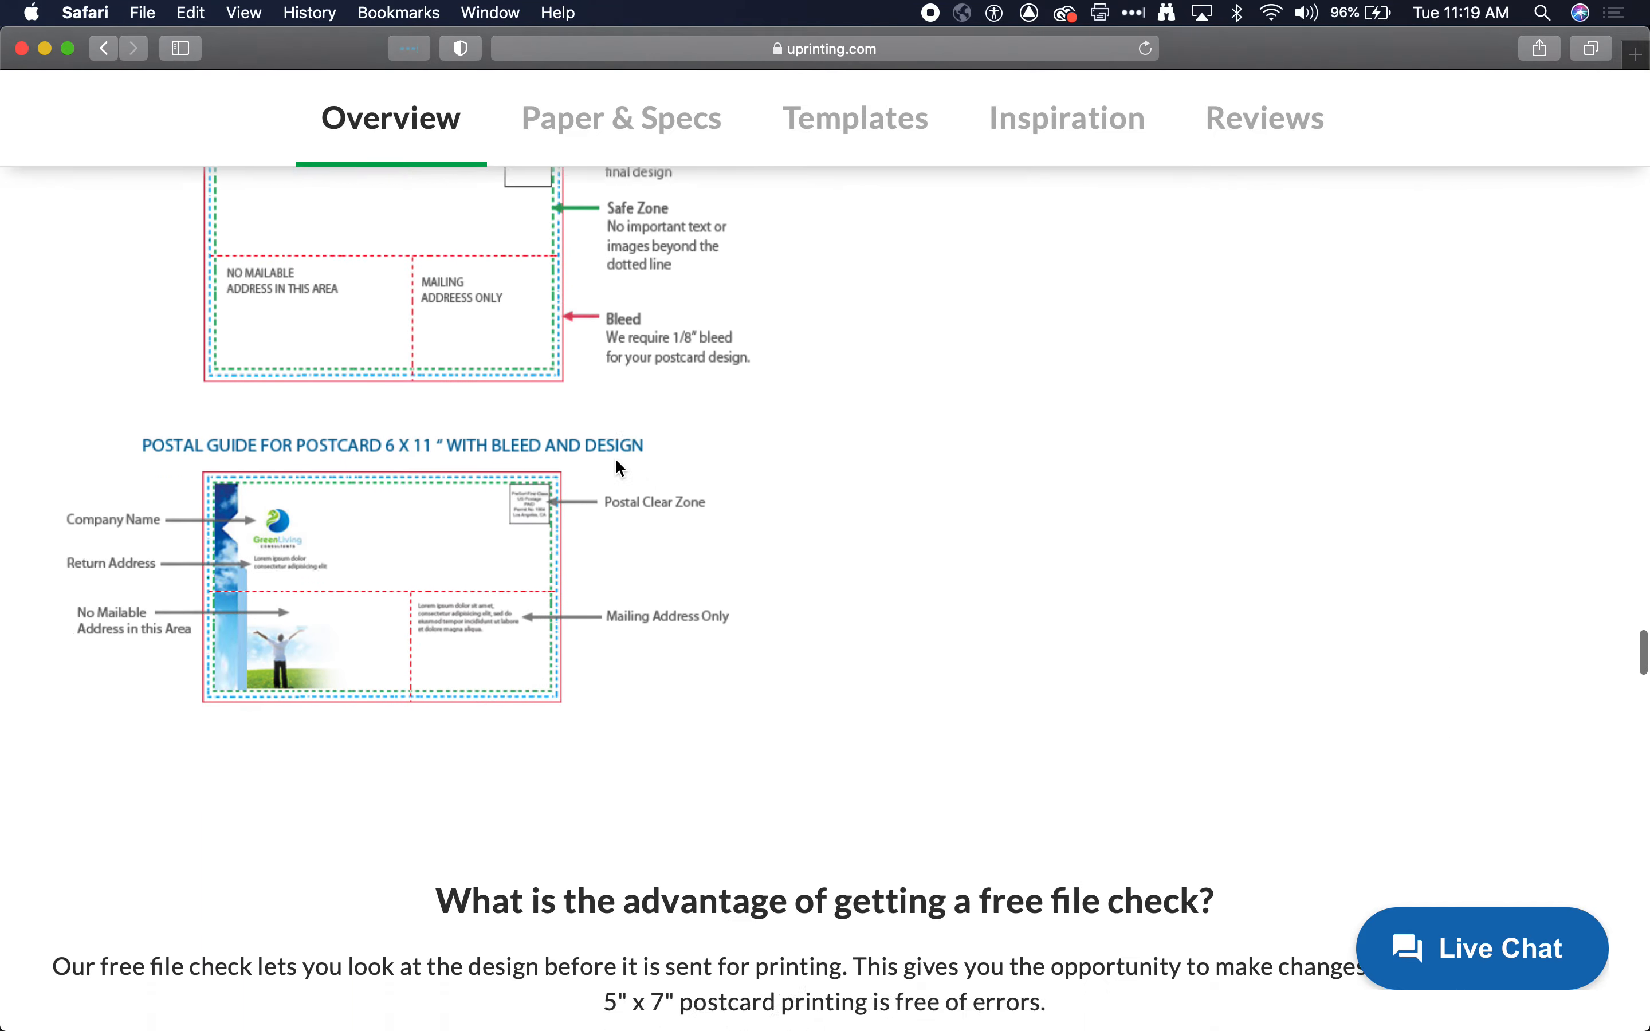
pyautogui.scroll(-20, 618, 468)
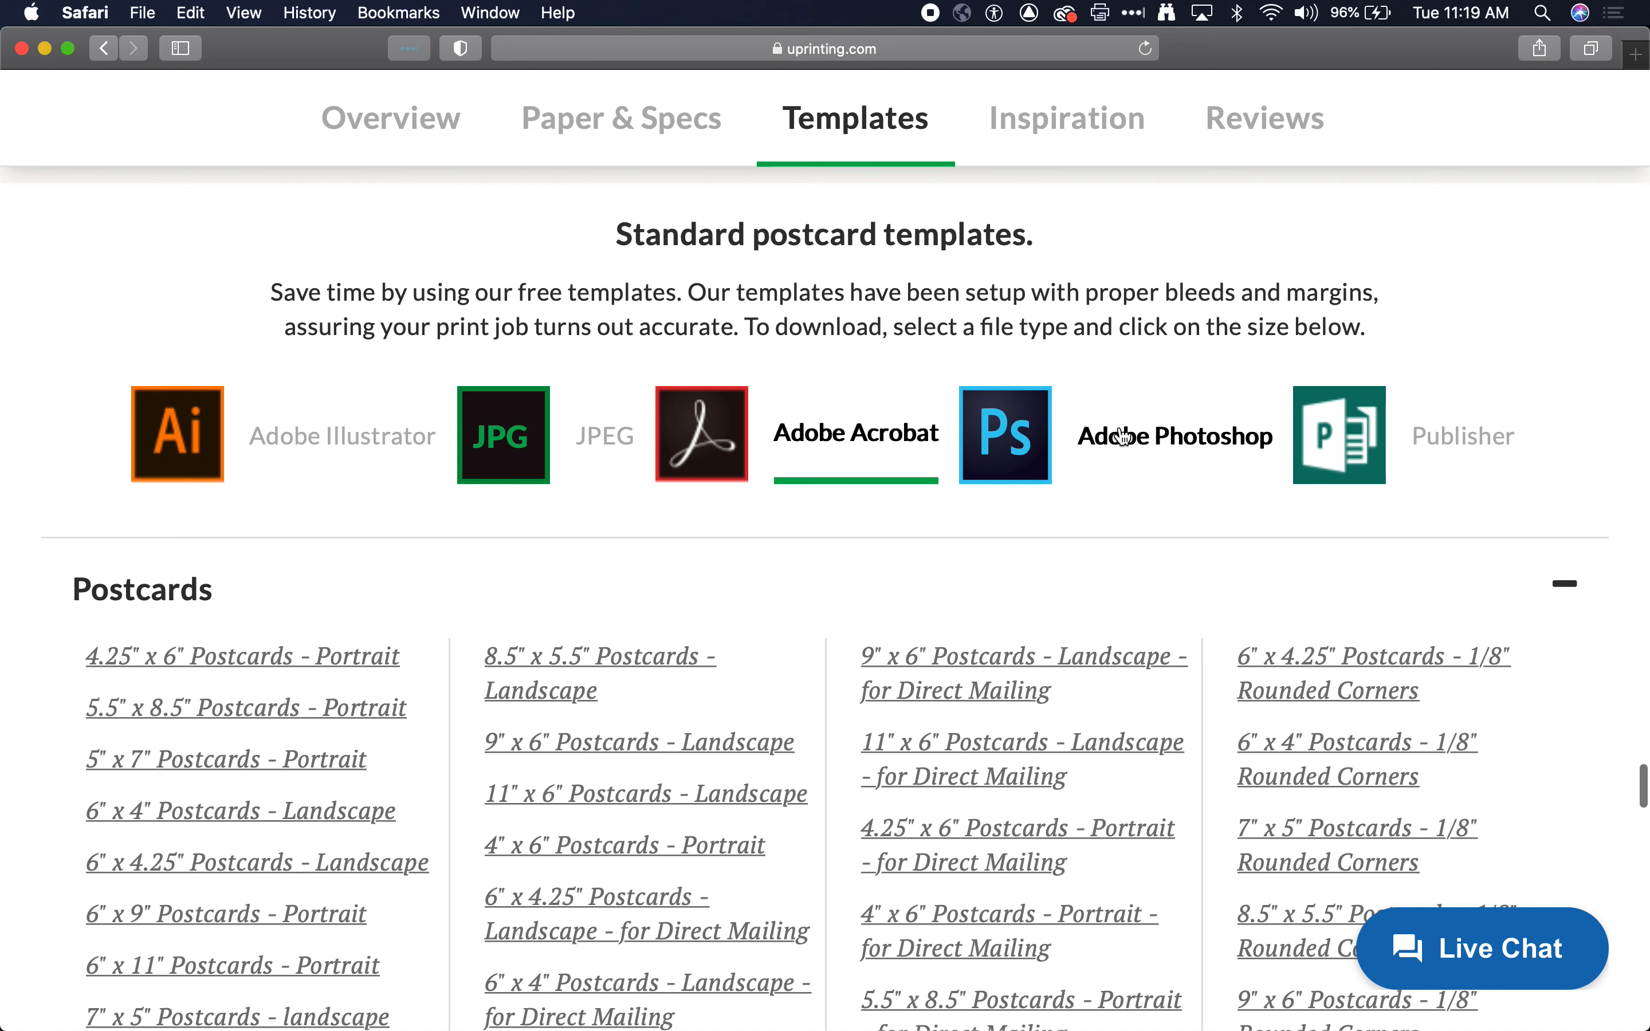
pyautogui.click(1132, 440)
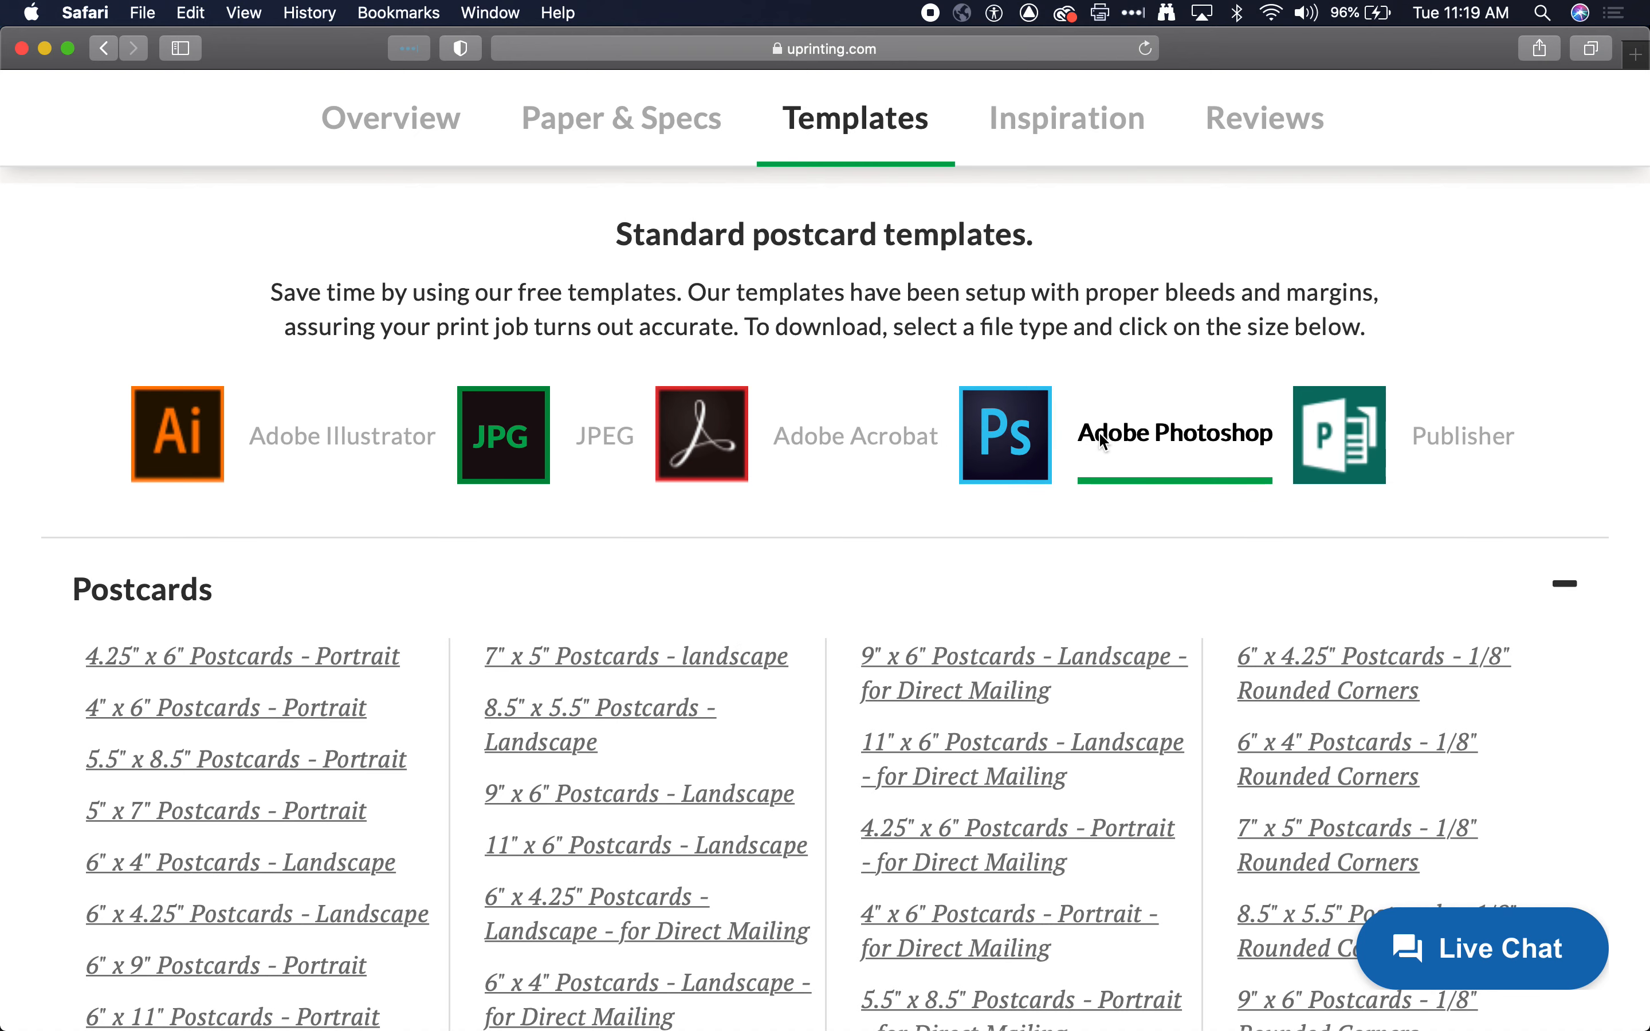
pyautogui.scroll(-3, 394, 601)
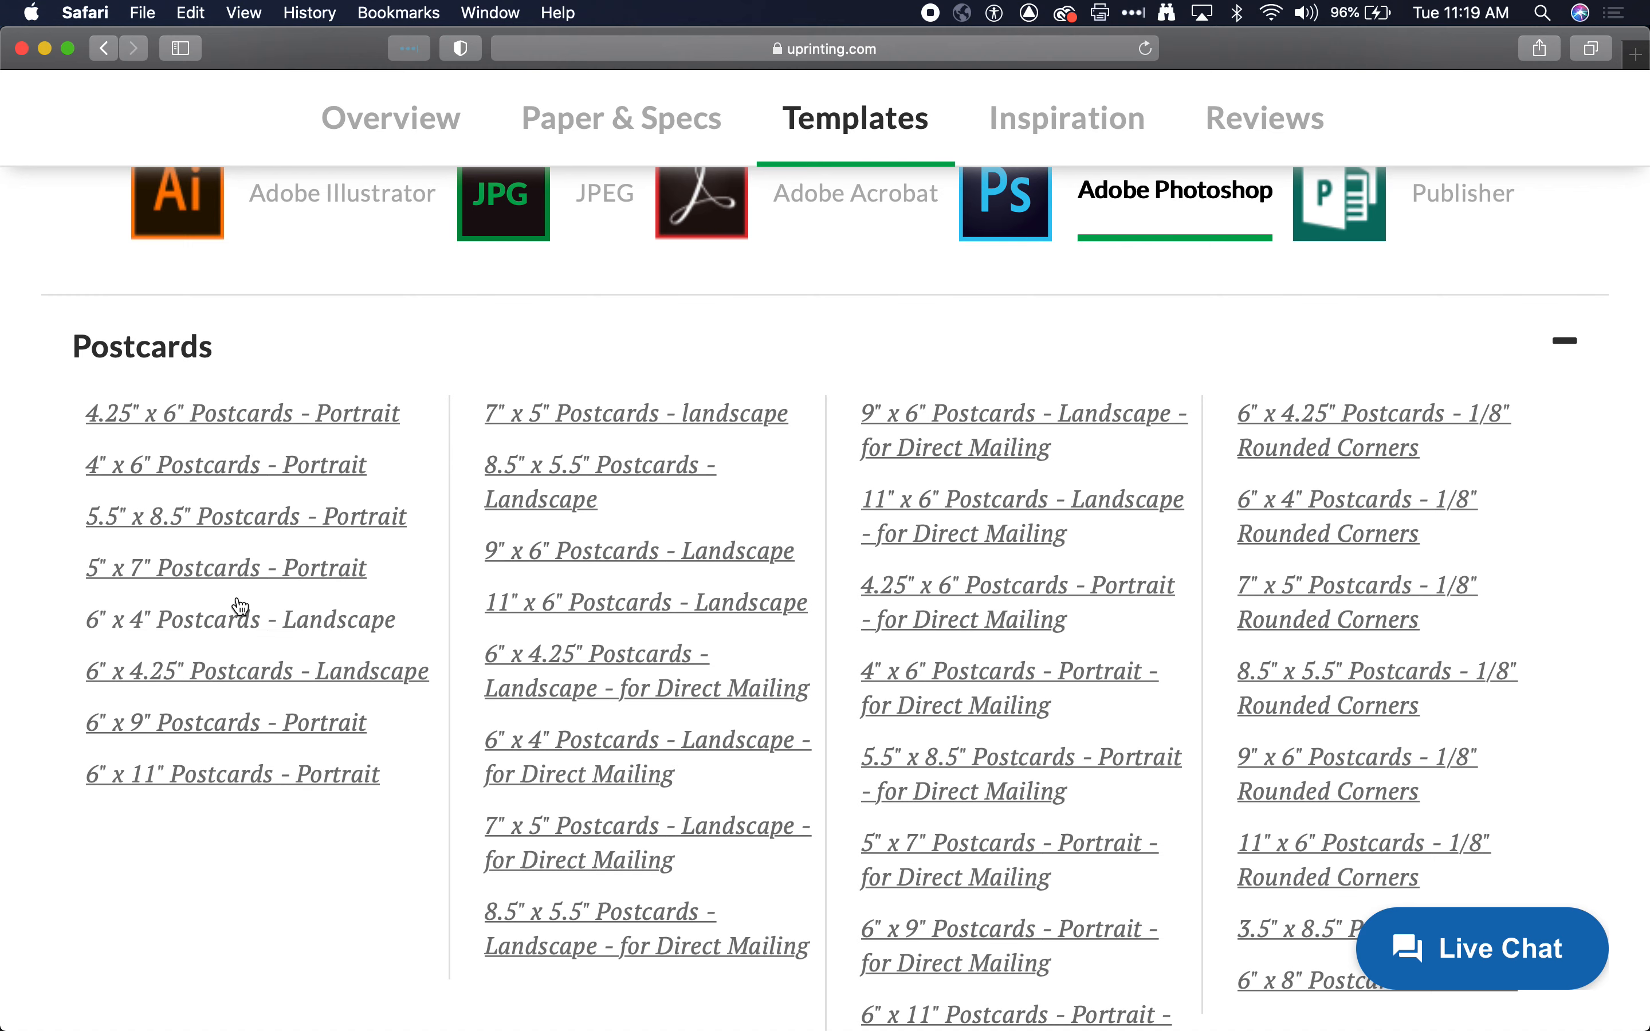
pyautogui.scroll(1, 240, 585)
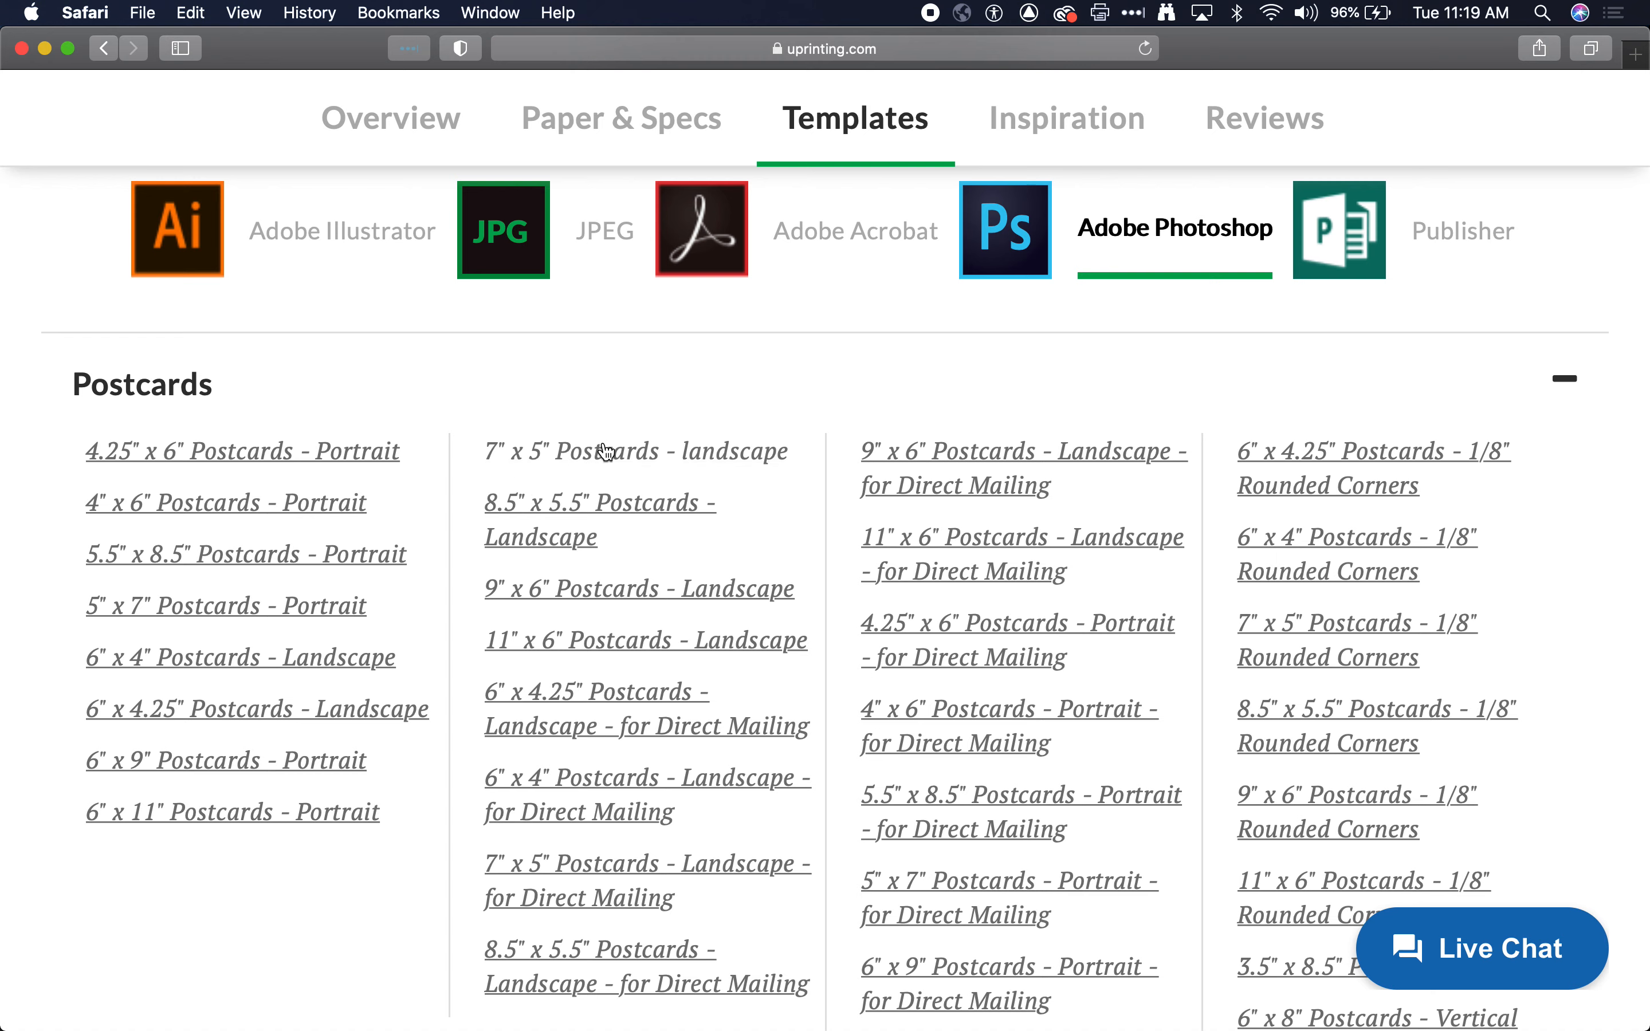
pyautogui.click(649, 450)
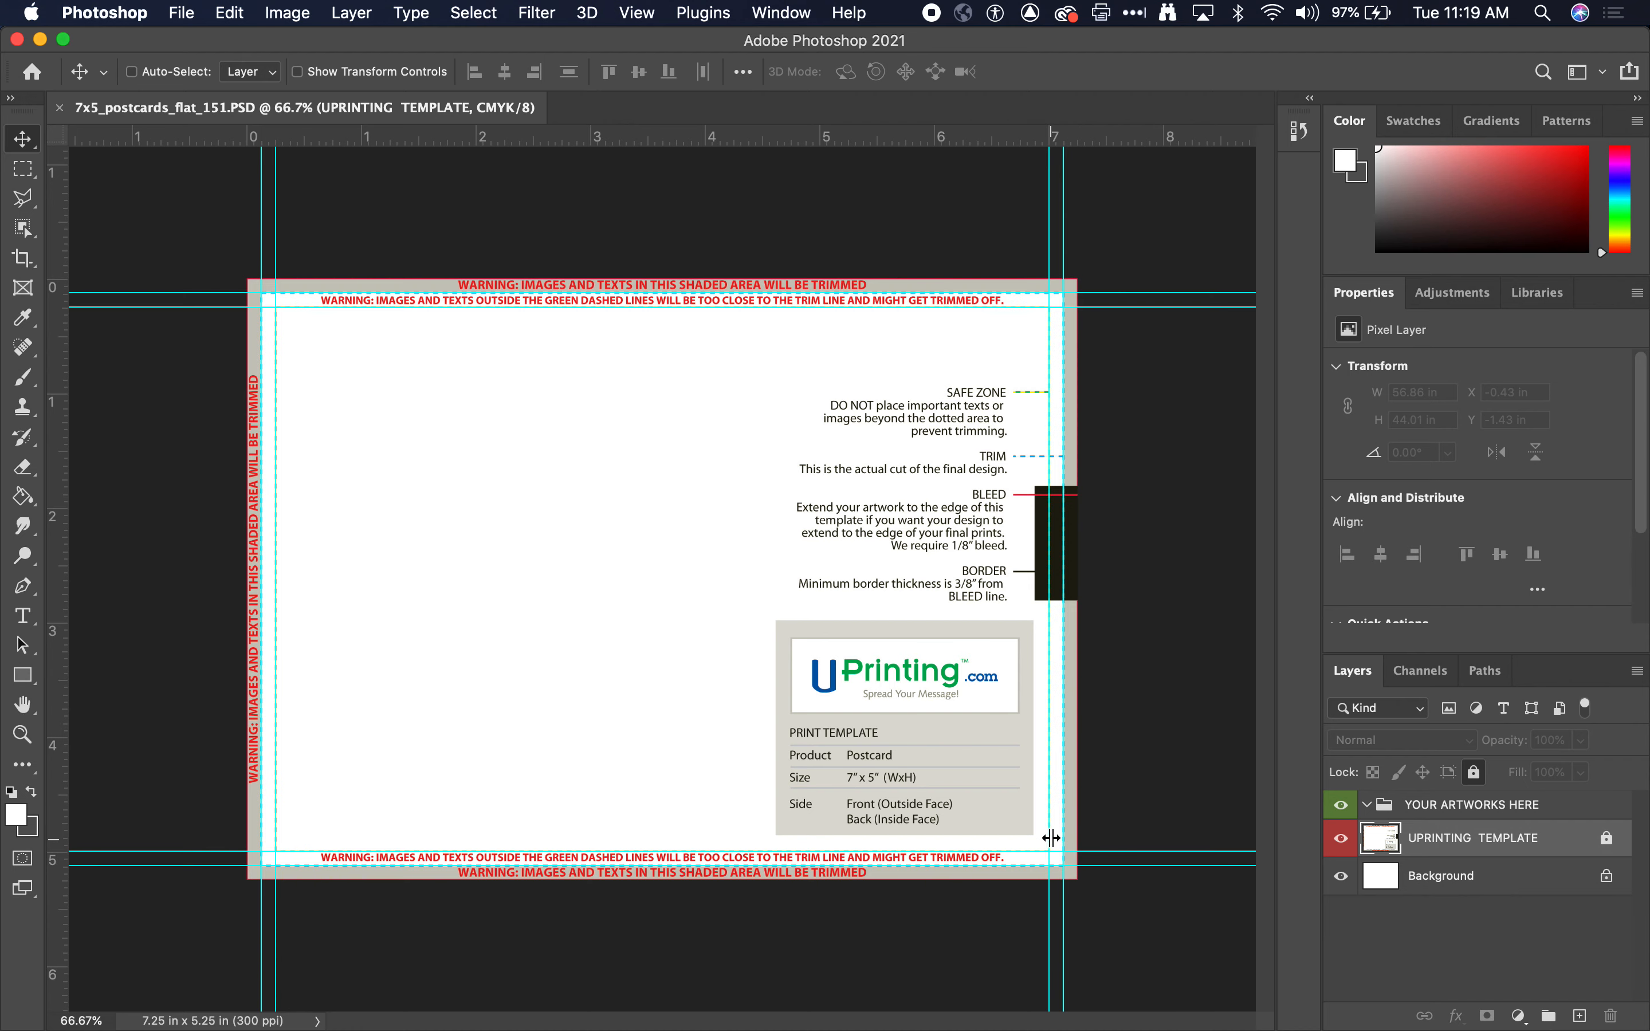
# - Collapse the YOUR ARTWORKS HERE group and hide it together with the UPRINTING TEMPLATE and Background layers
pyautogui.click(1367, 806)
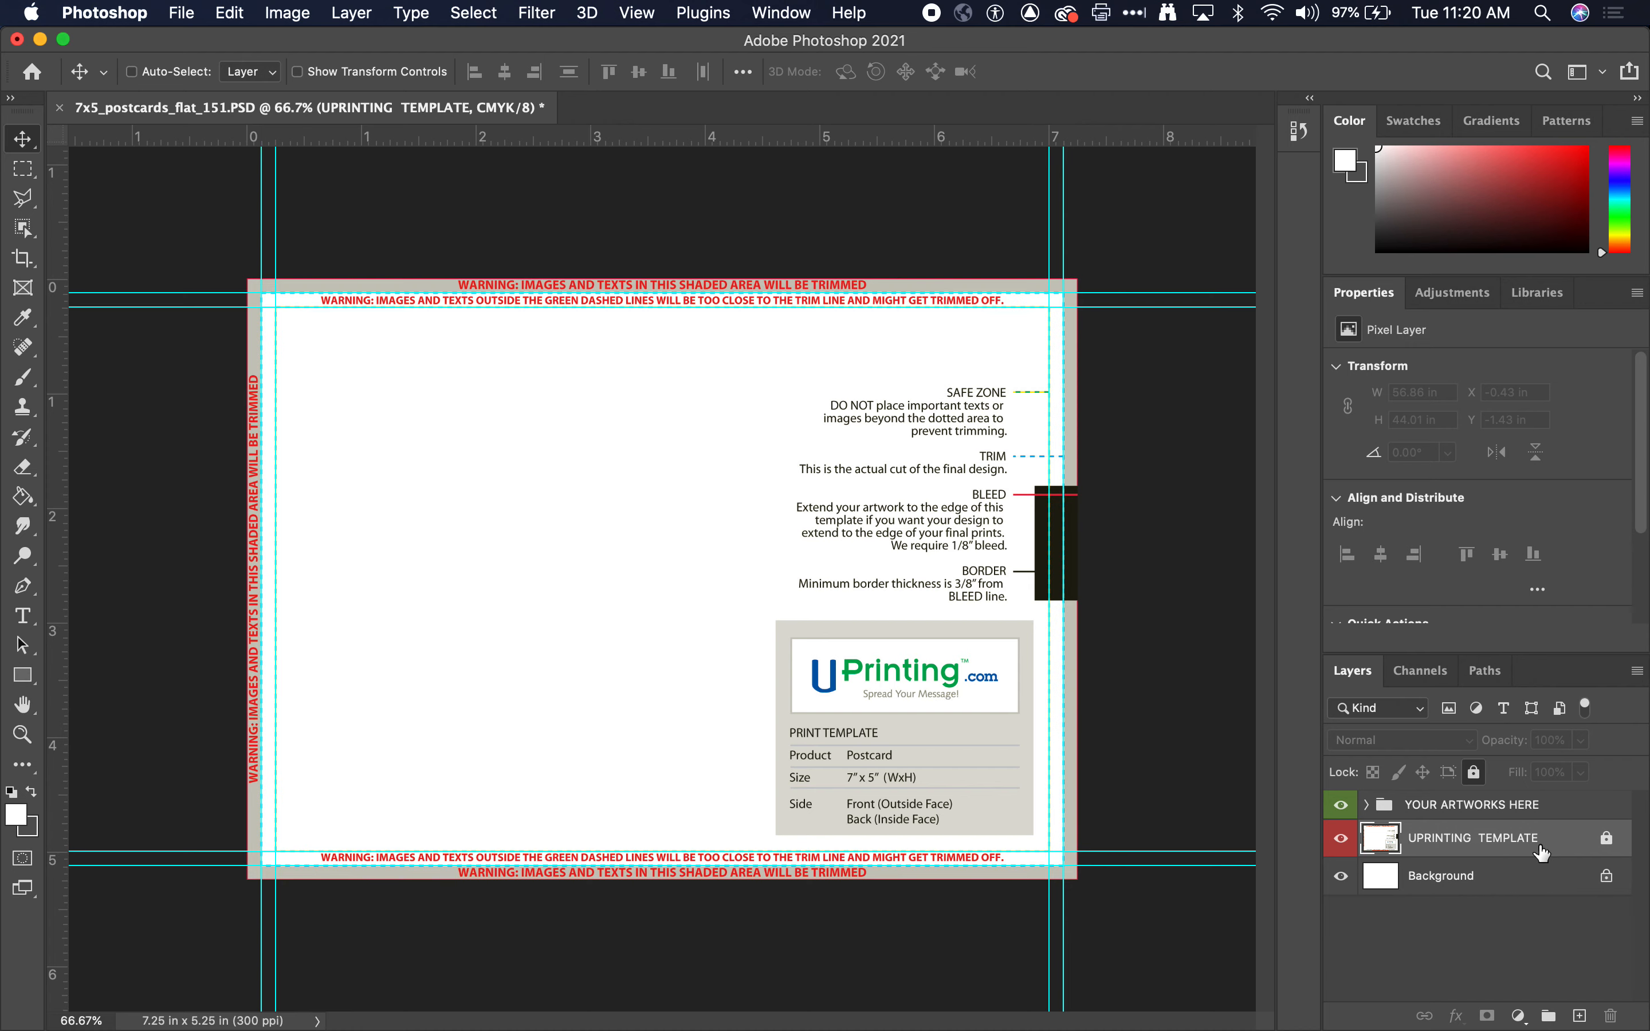
pyautogui.click(1341, 877)
pyautogui.click(1341, 839)
pyautogui.click(1341, 805)
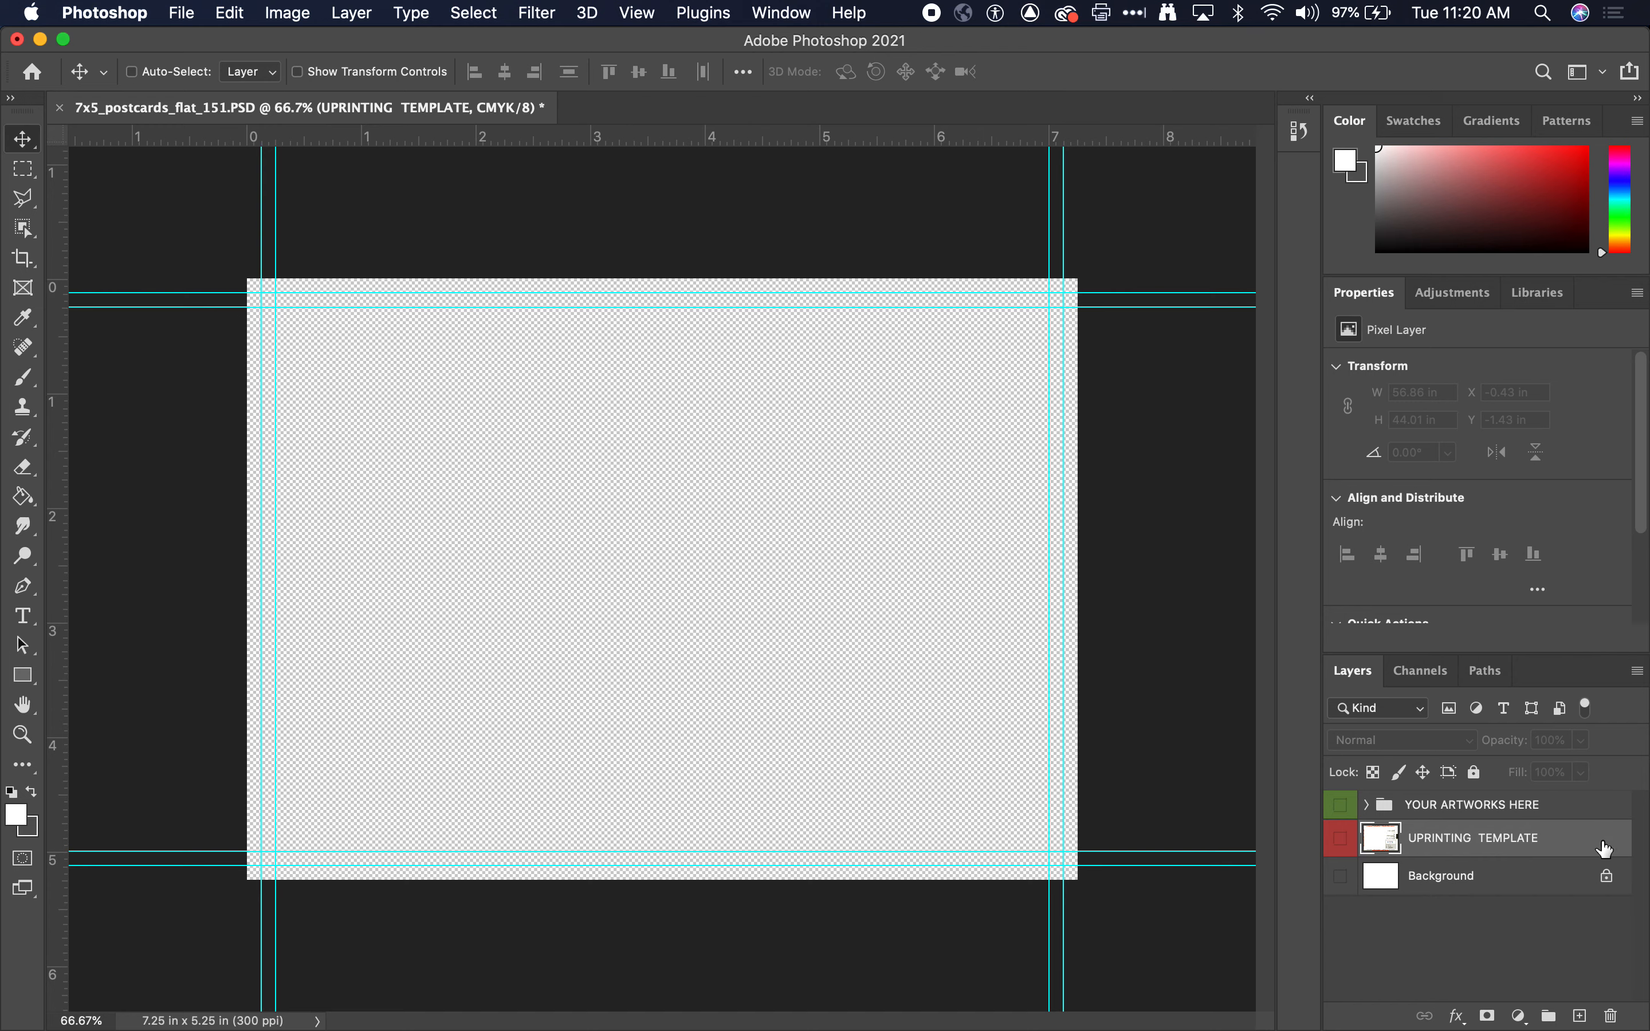
# - Unlock the Background layer and group it with the UPRINTING TEMPLATE layer and the YOUR ARTWORKS HERE group
pyautogui.click(1606, 876)
pyautogui.keyDown('shift'); pyautogui.click(1529, 813); pyautogui.keyUp('shift')
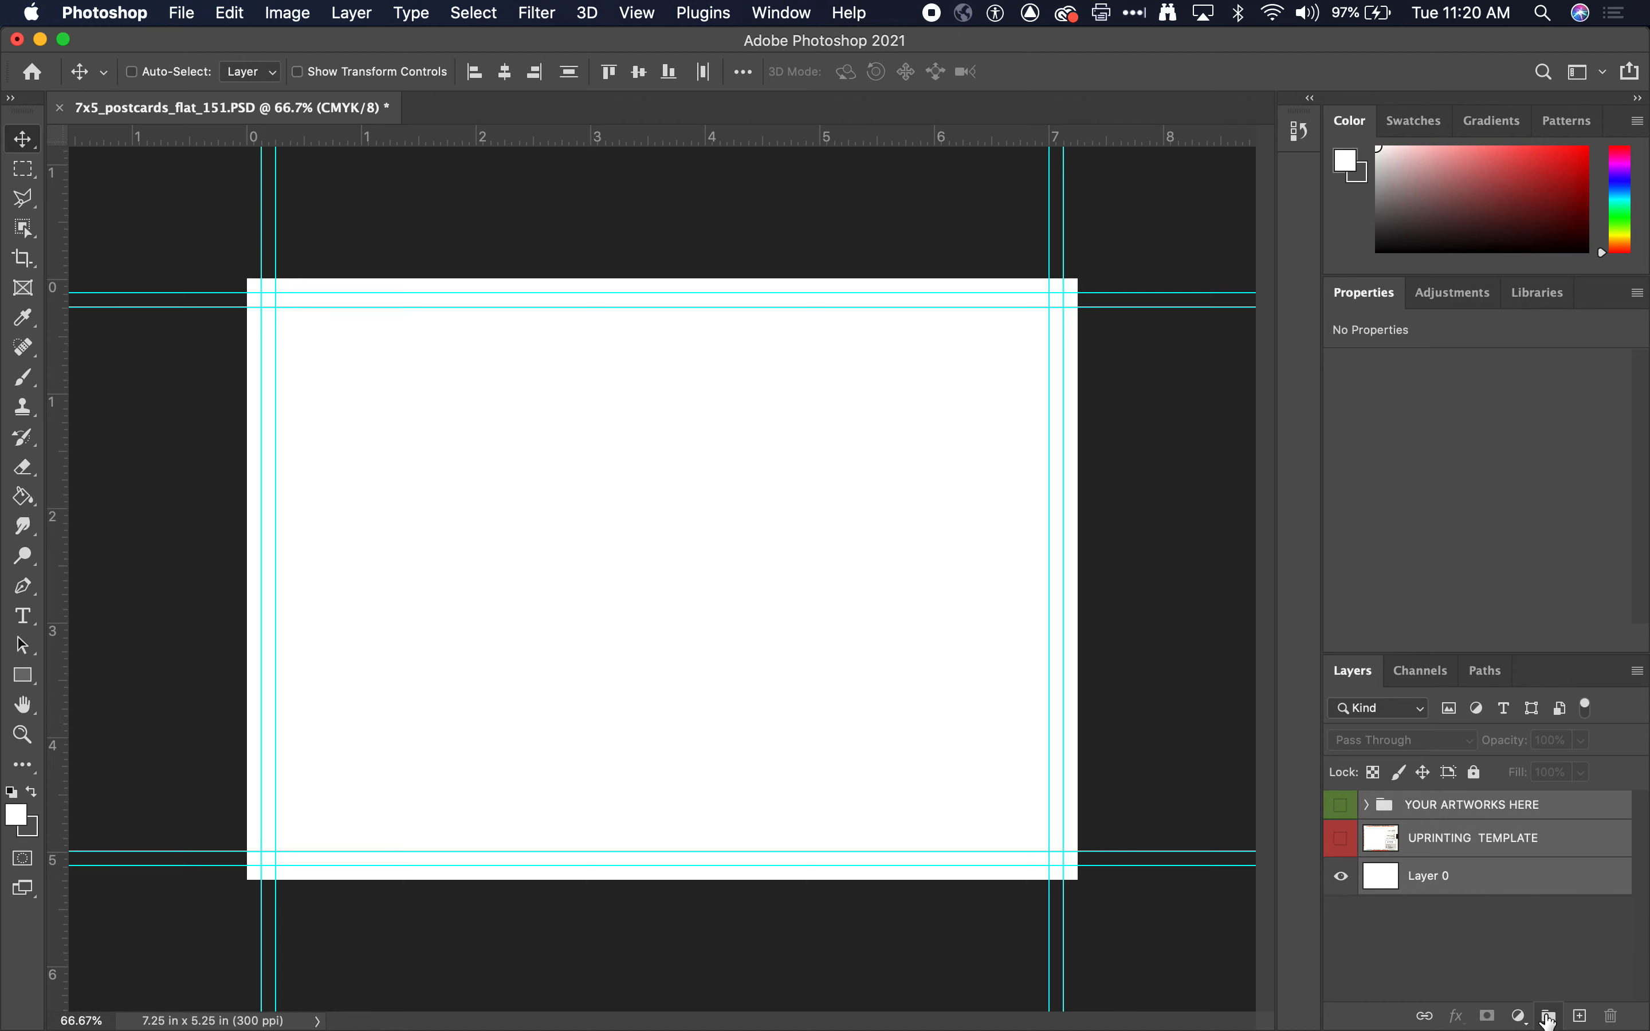
pyautogui.click(1549, 1018)
# - Rename the new layer group as "uprinting stuff" and hide it
pyautogui.doubleClick(1430, 806)
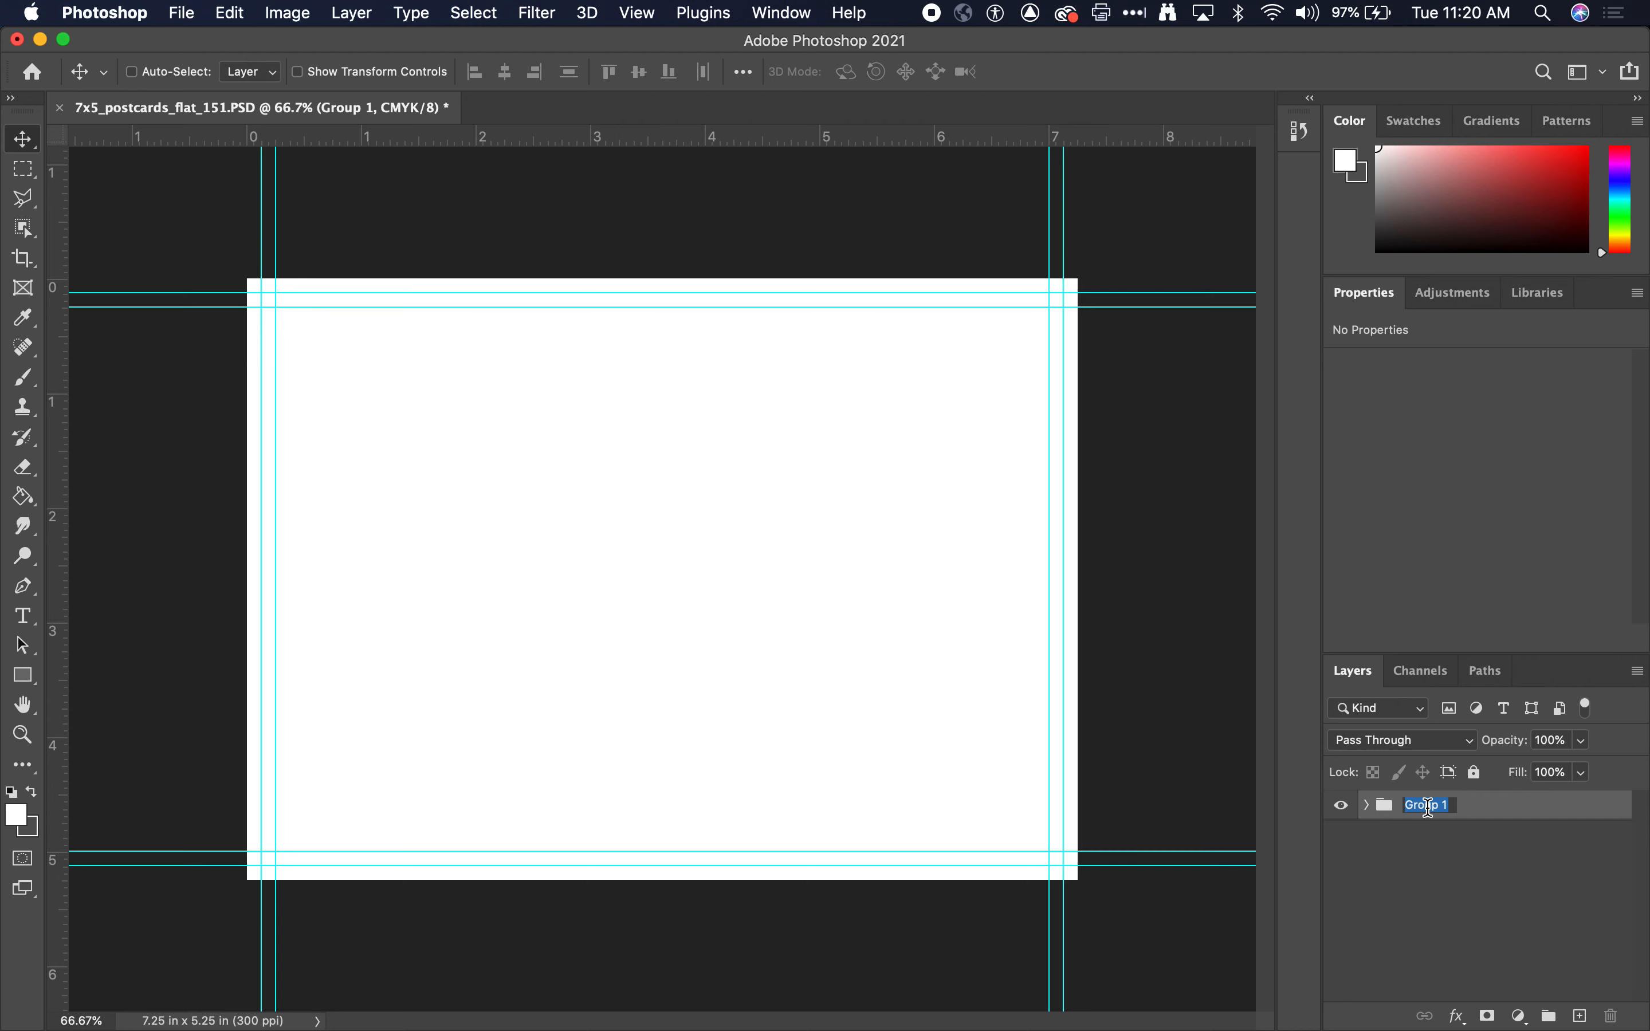
pyautogui.write('uprinting stuff')
pyautogui.press('Return')
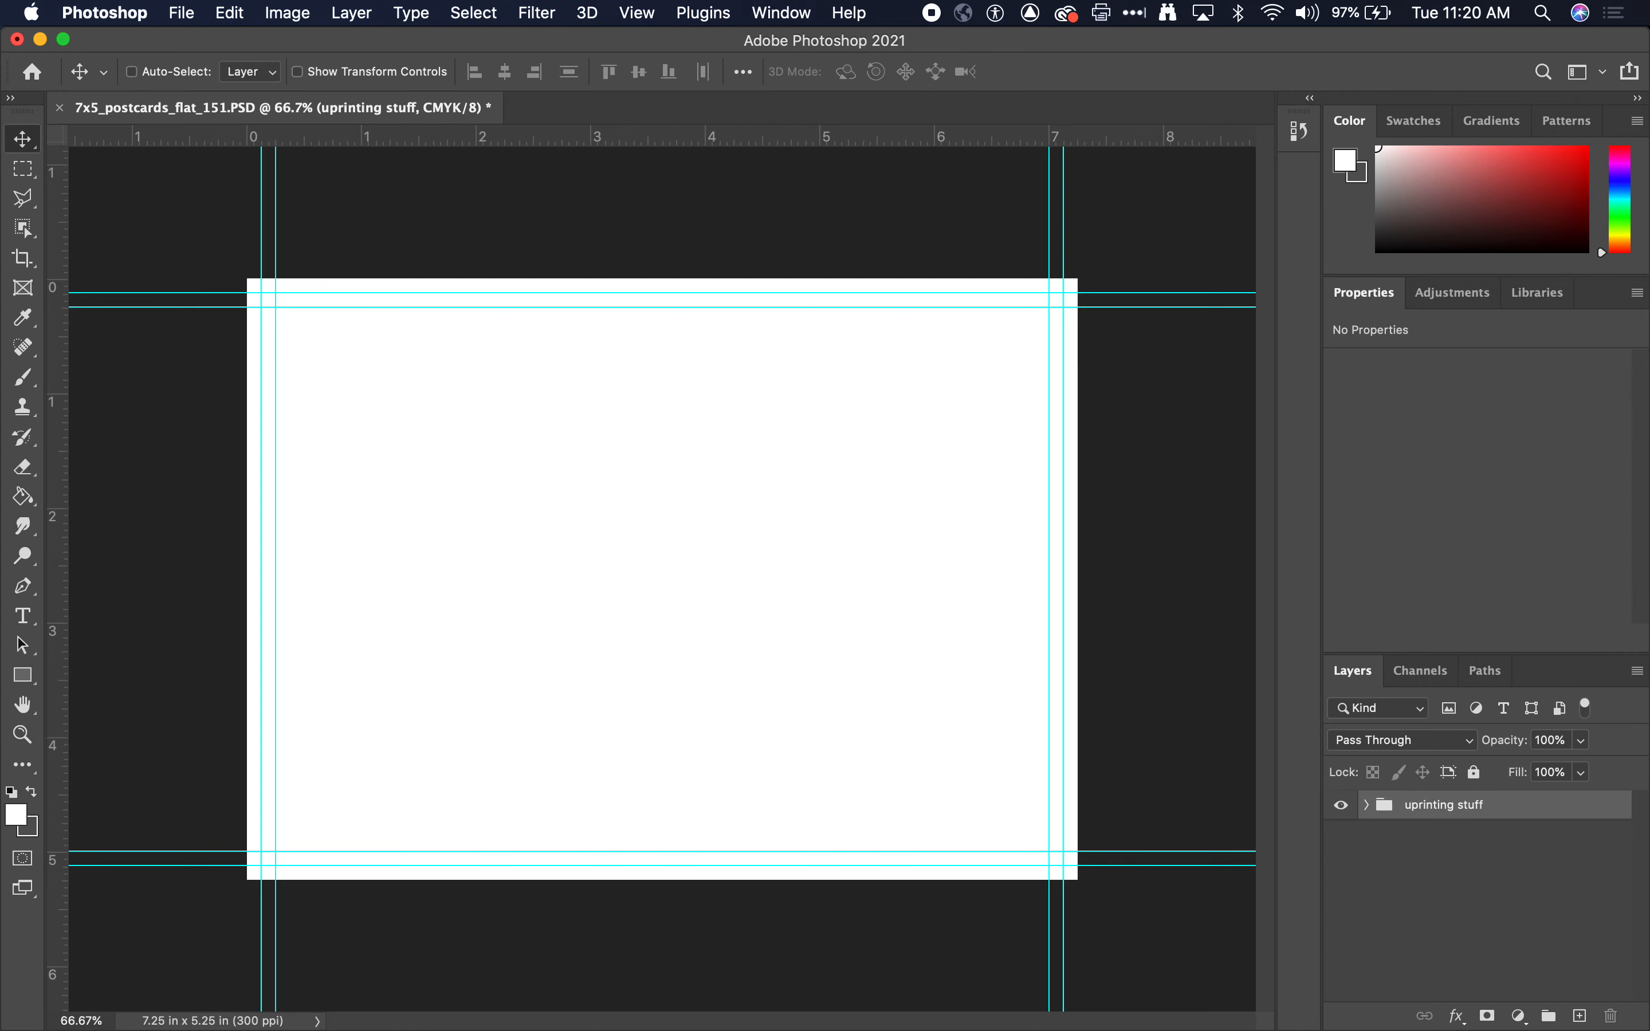
pyautogui.click(1340, 806)
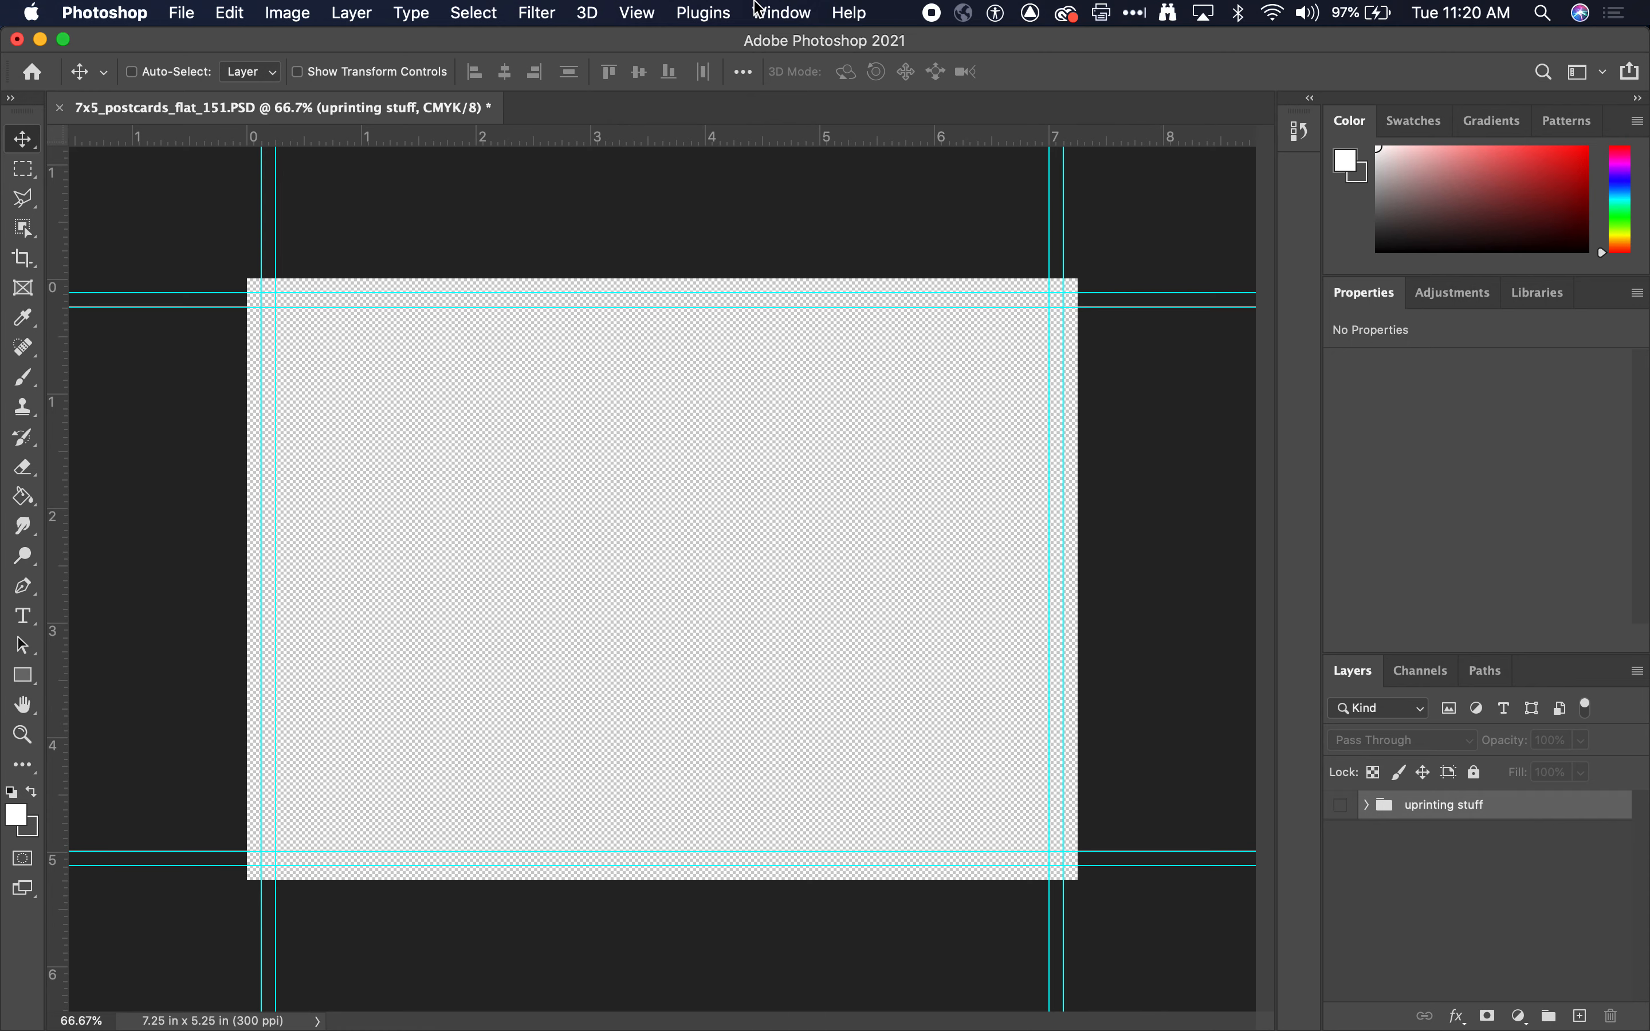
# - Clear all guides from the postcard template
pyautogui.click(785, 15)
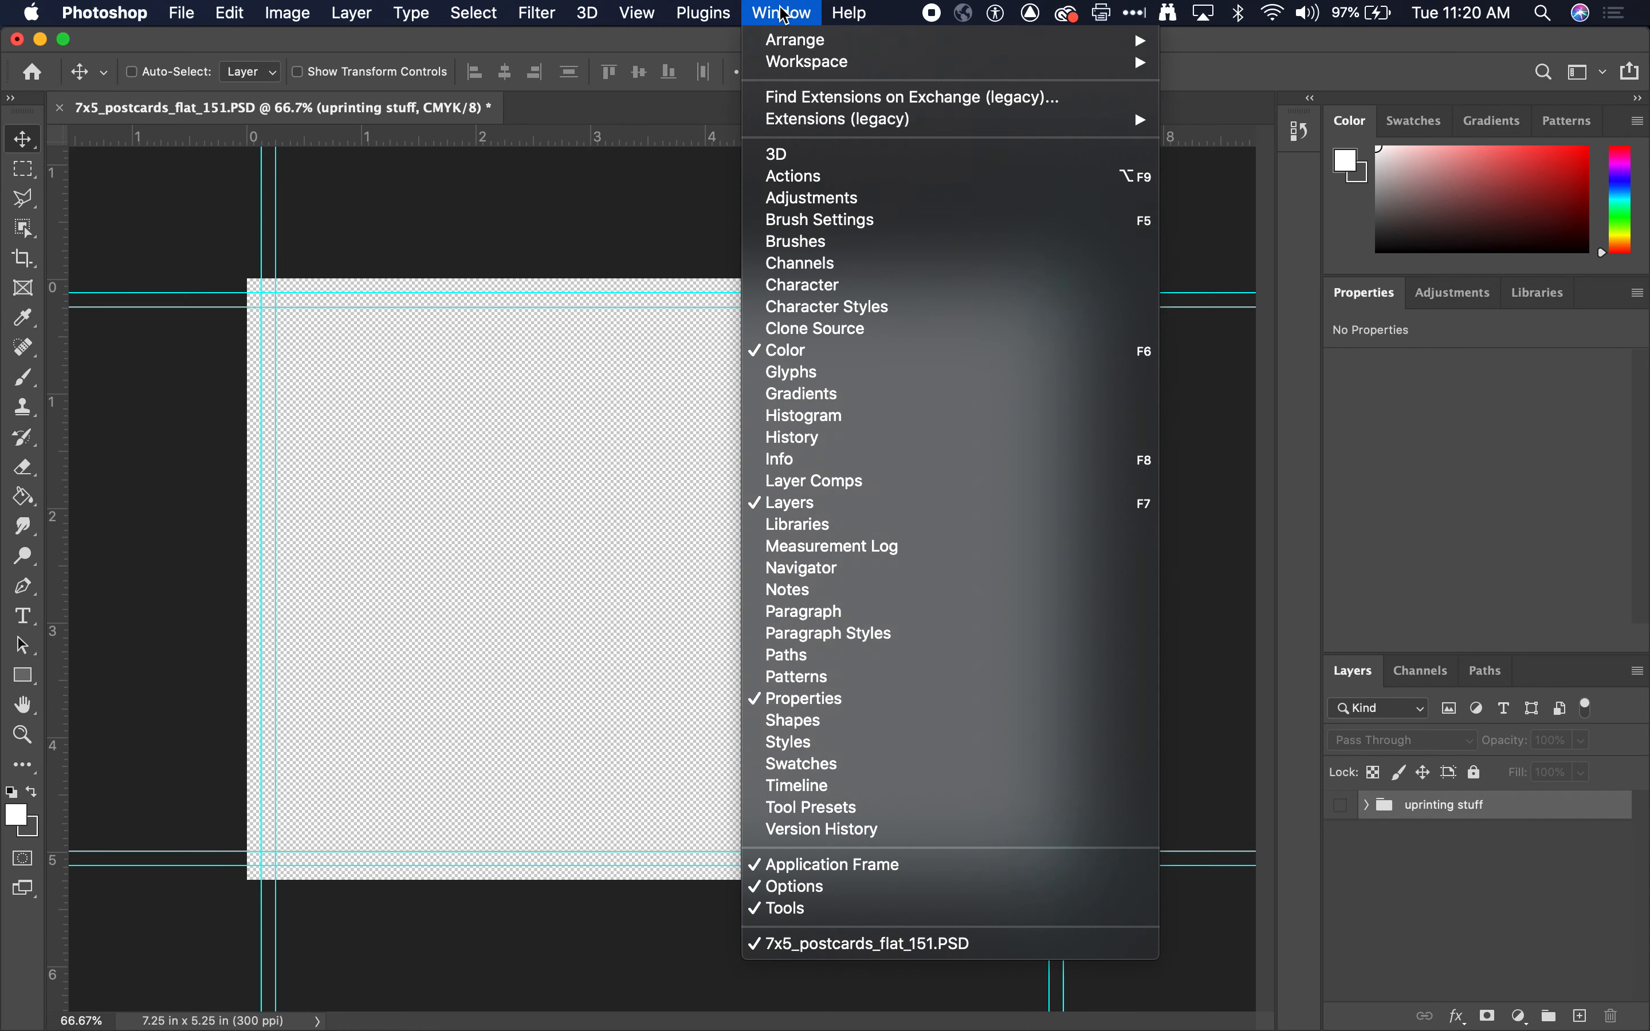
pyautogui.moveTo(638, 12)
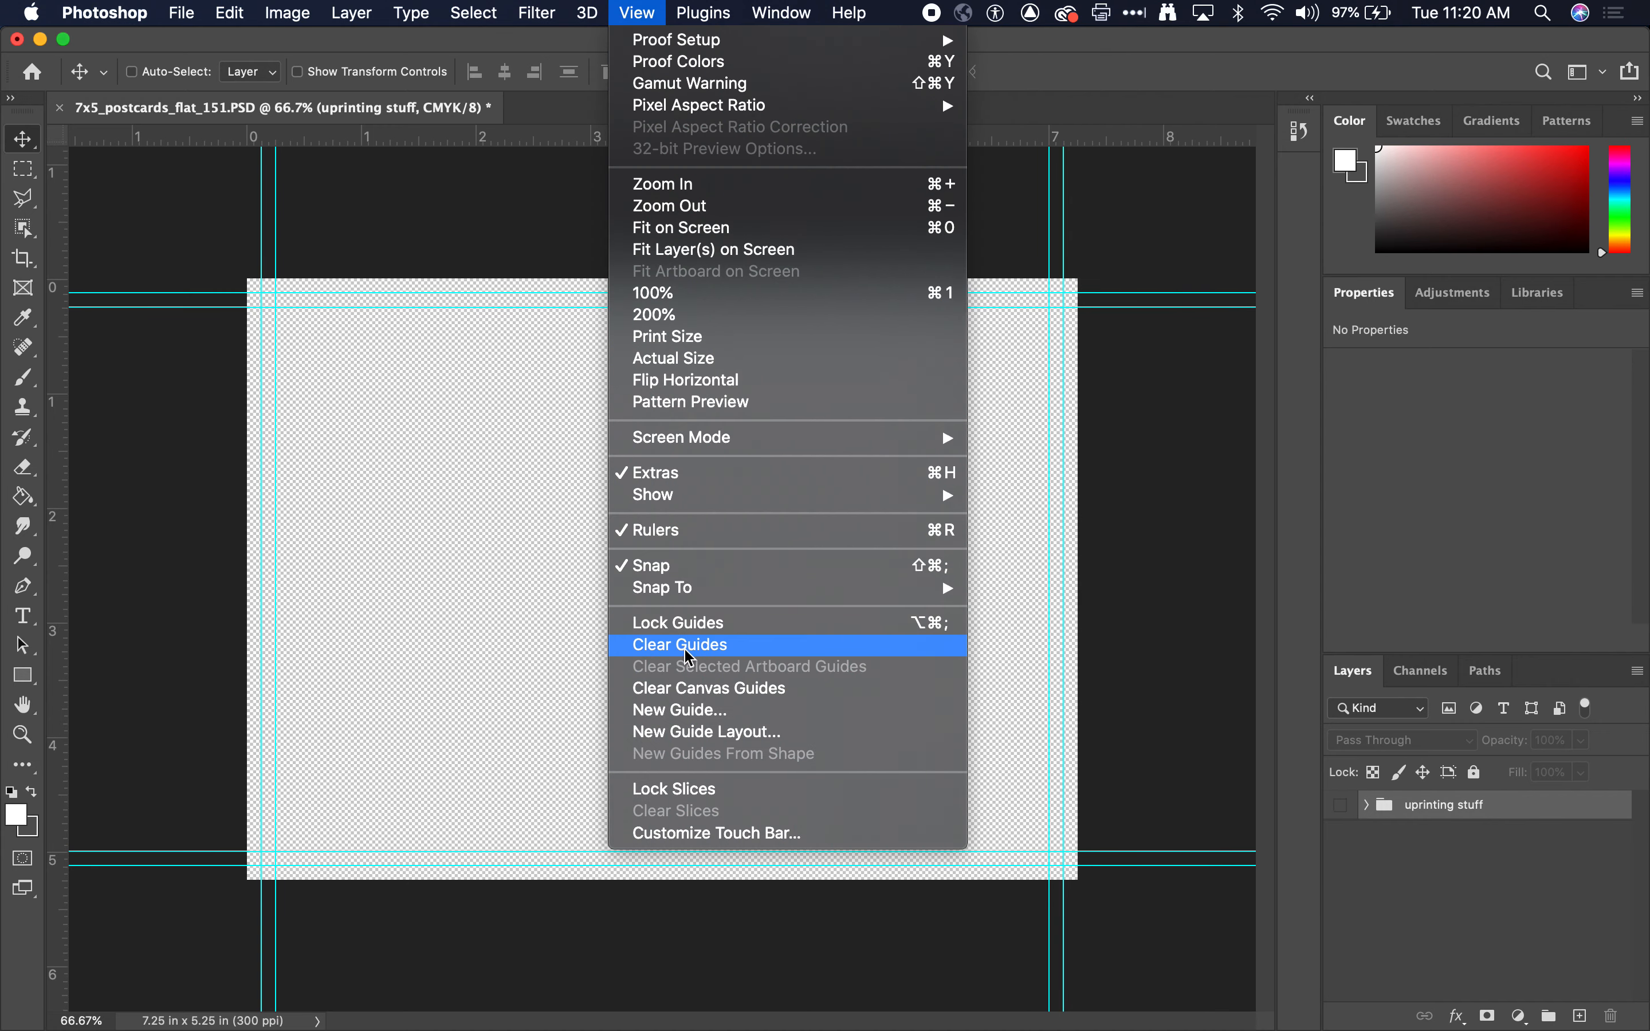
pyautogui.click(718, 652)
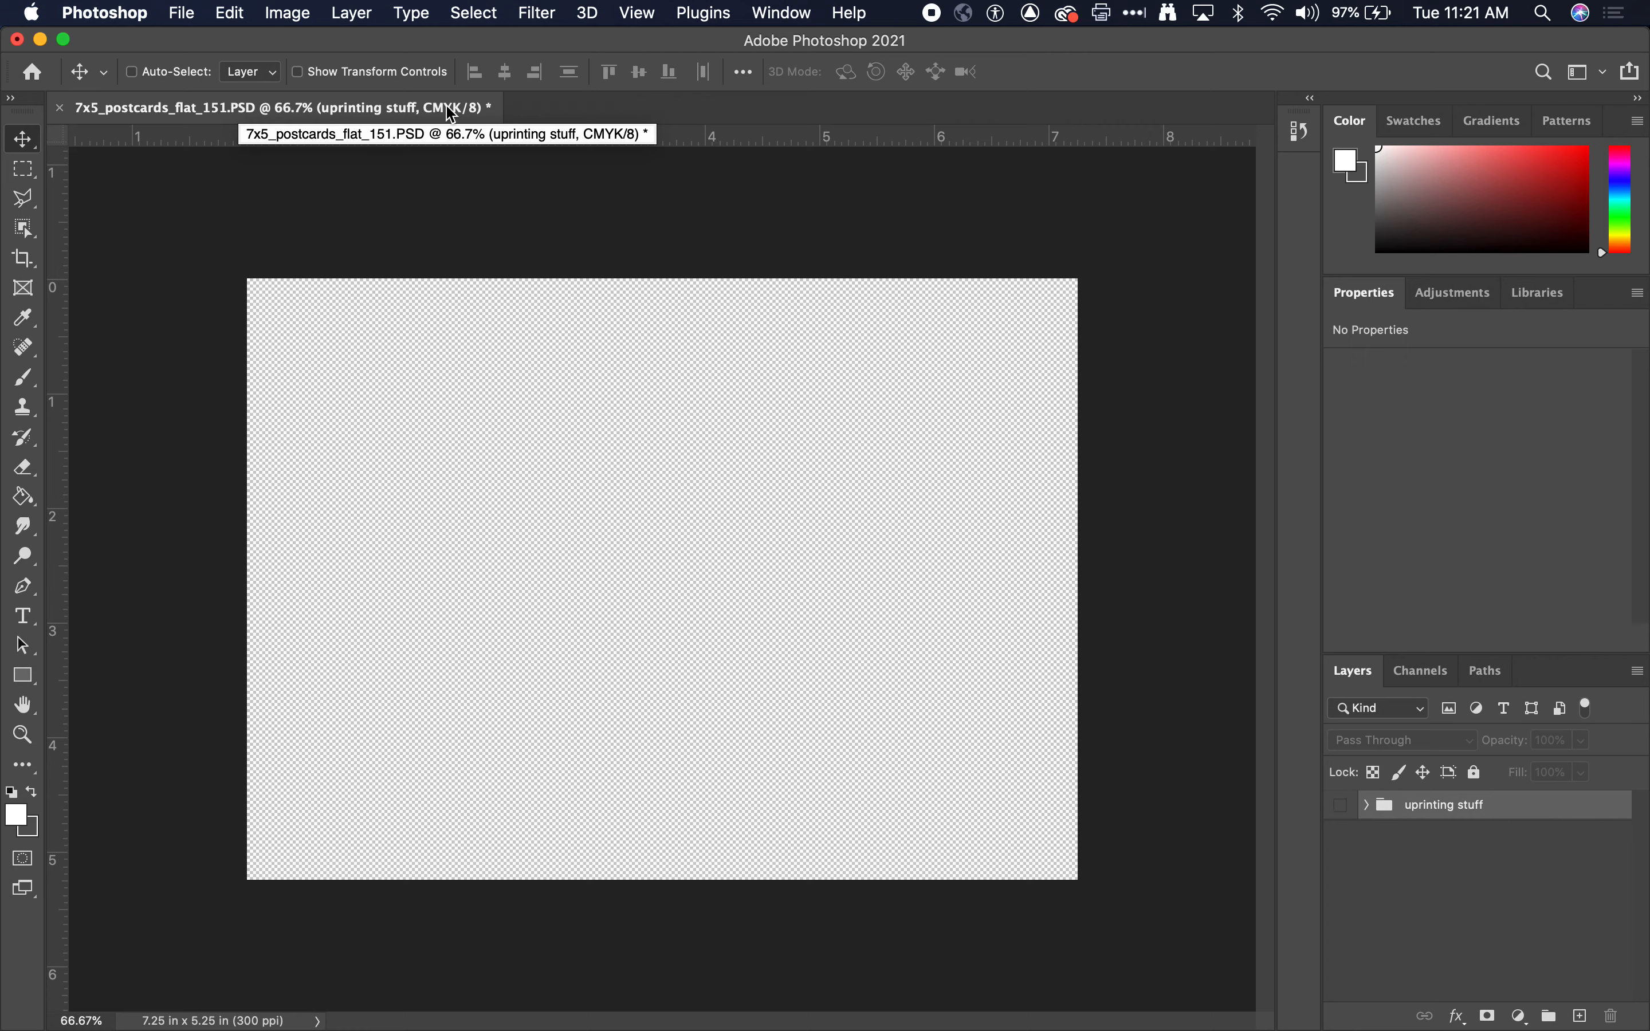
# - Convert the postcard document from CMYK to RGB Color mode without merging its layers
pyautogui.click(300, 12)
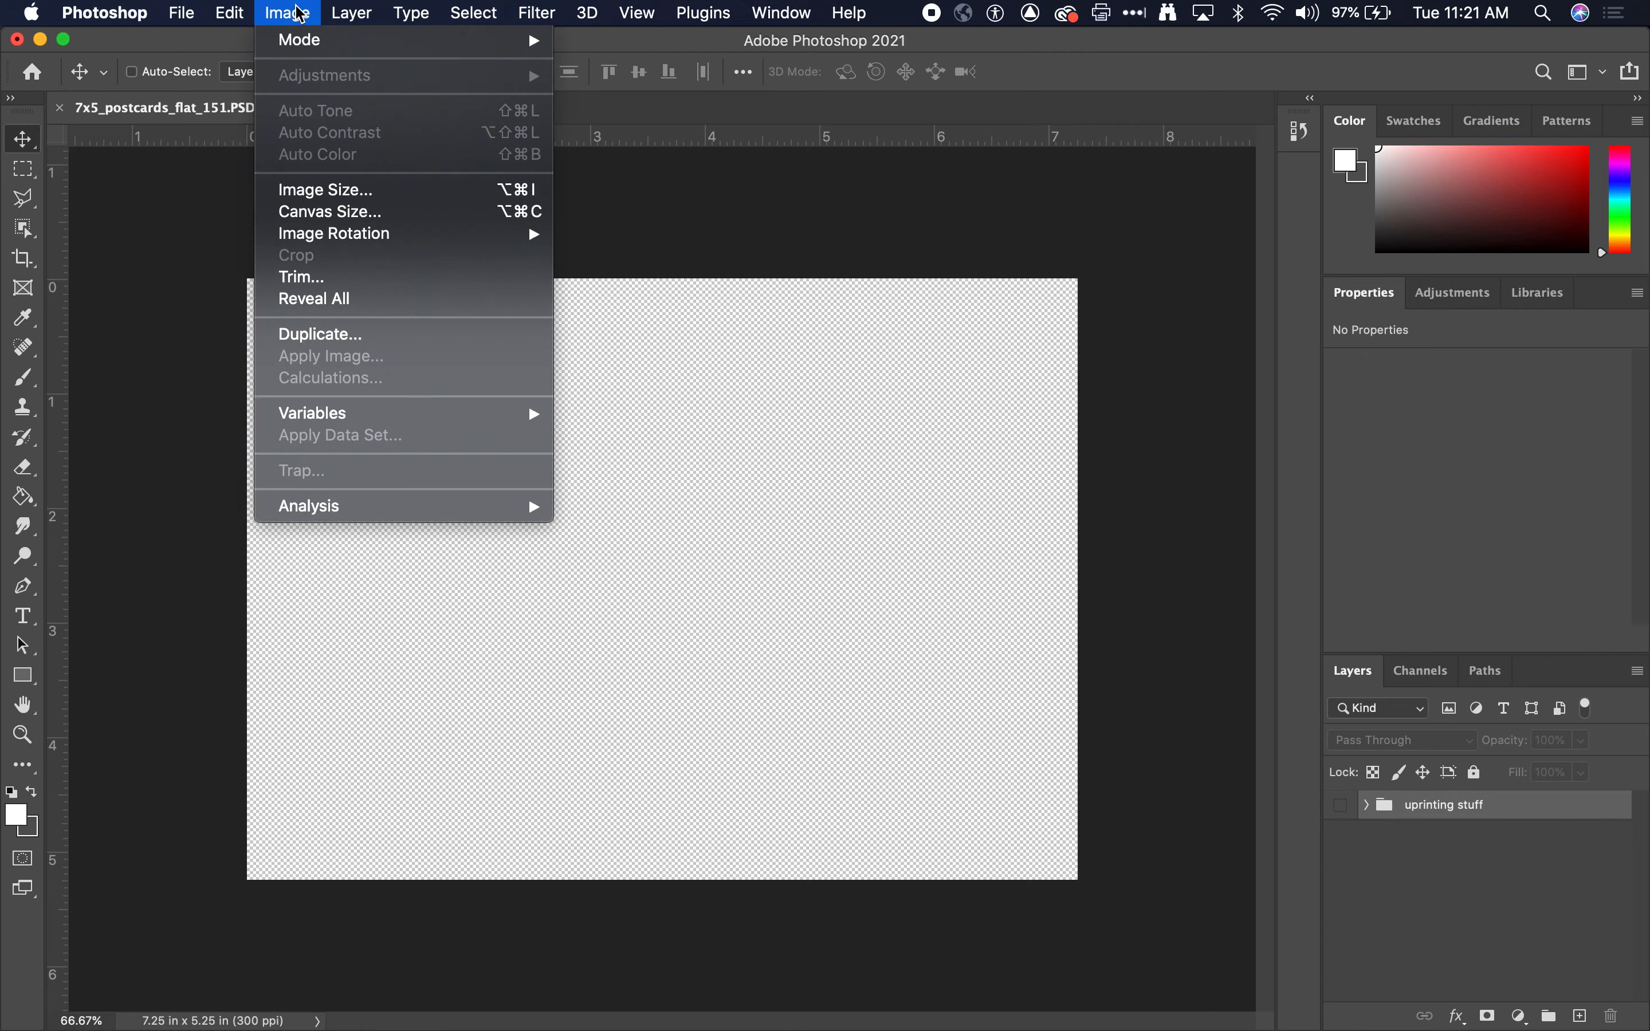
pyautogui.moveTo(532, 43)
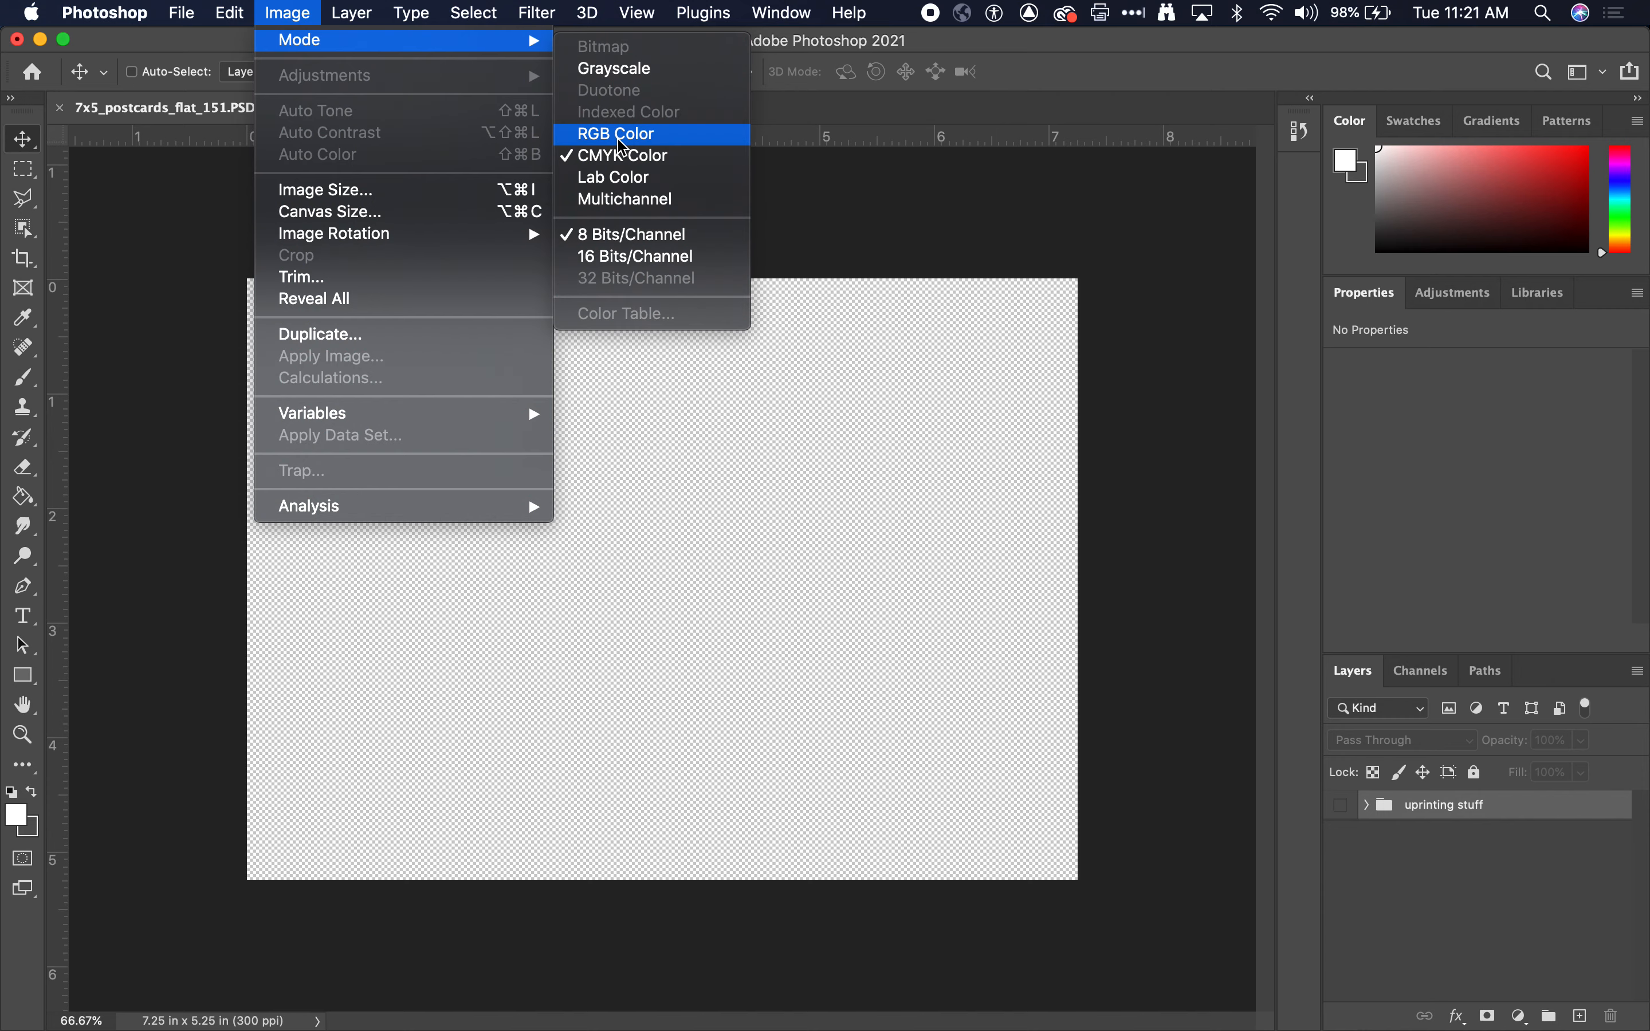
pyautogui.click(632, 136)
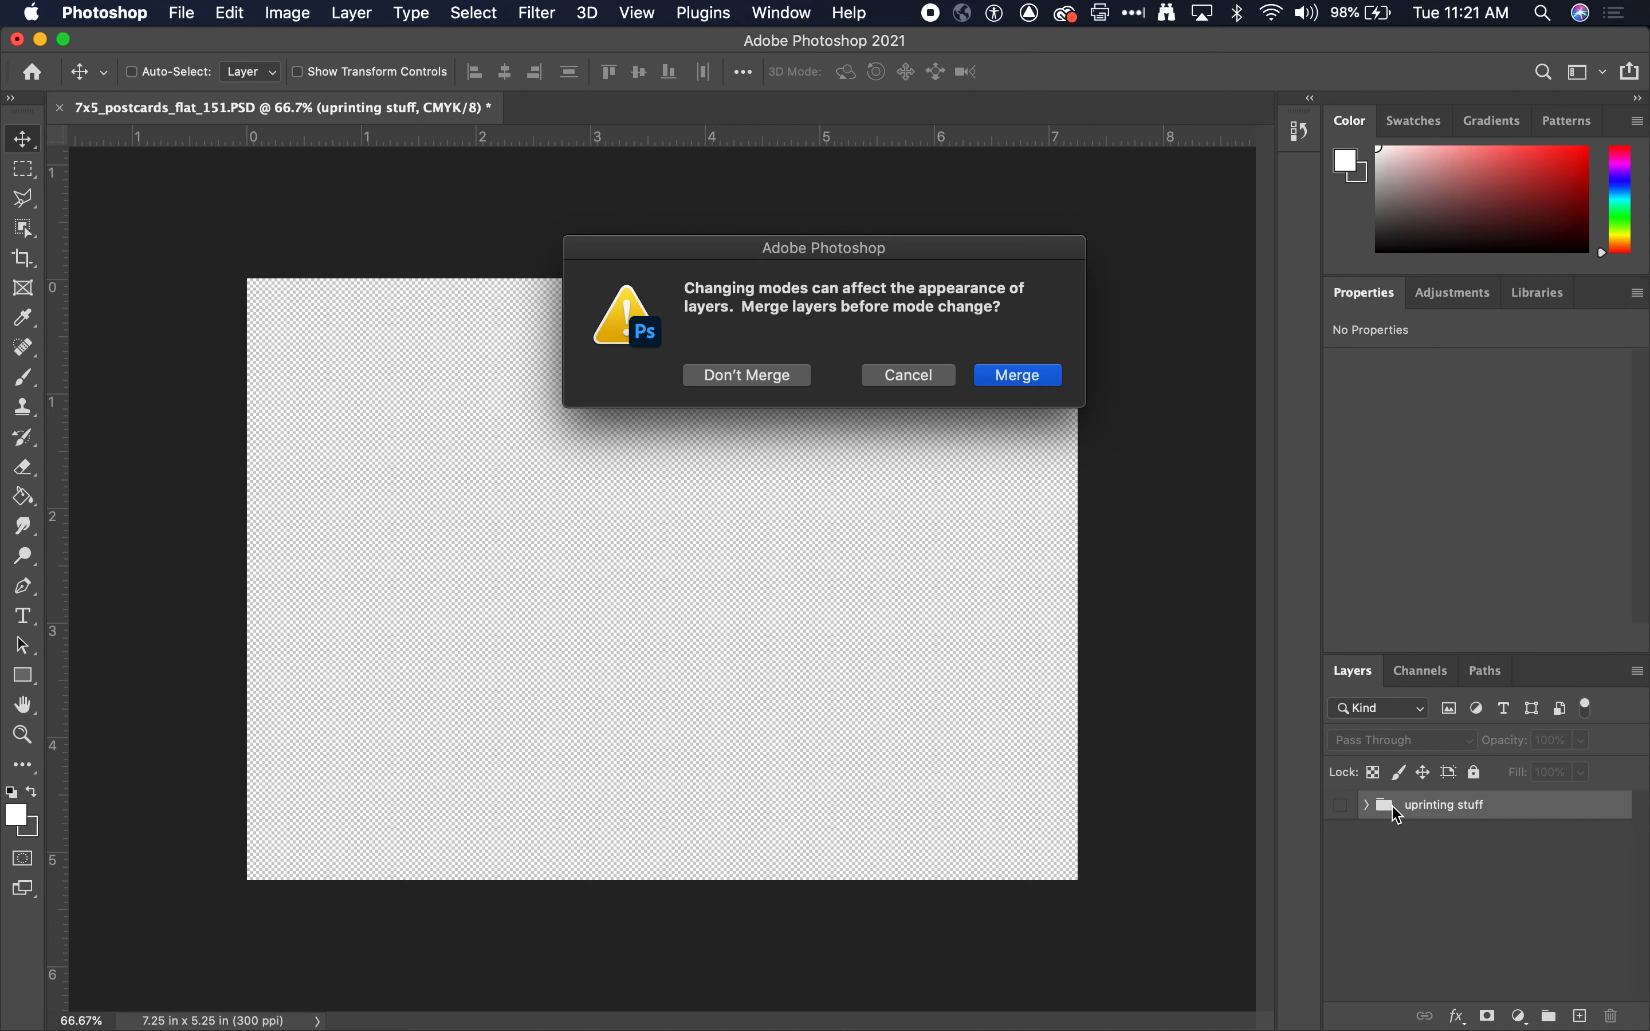
pyautogui.click(788, 382)
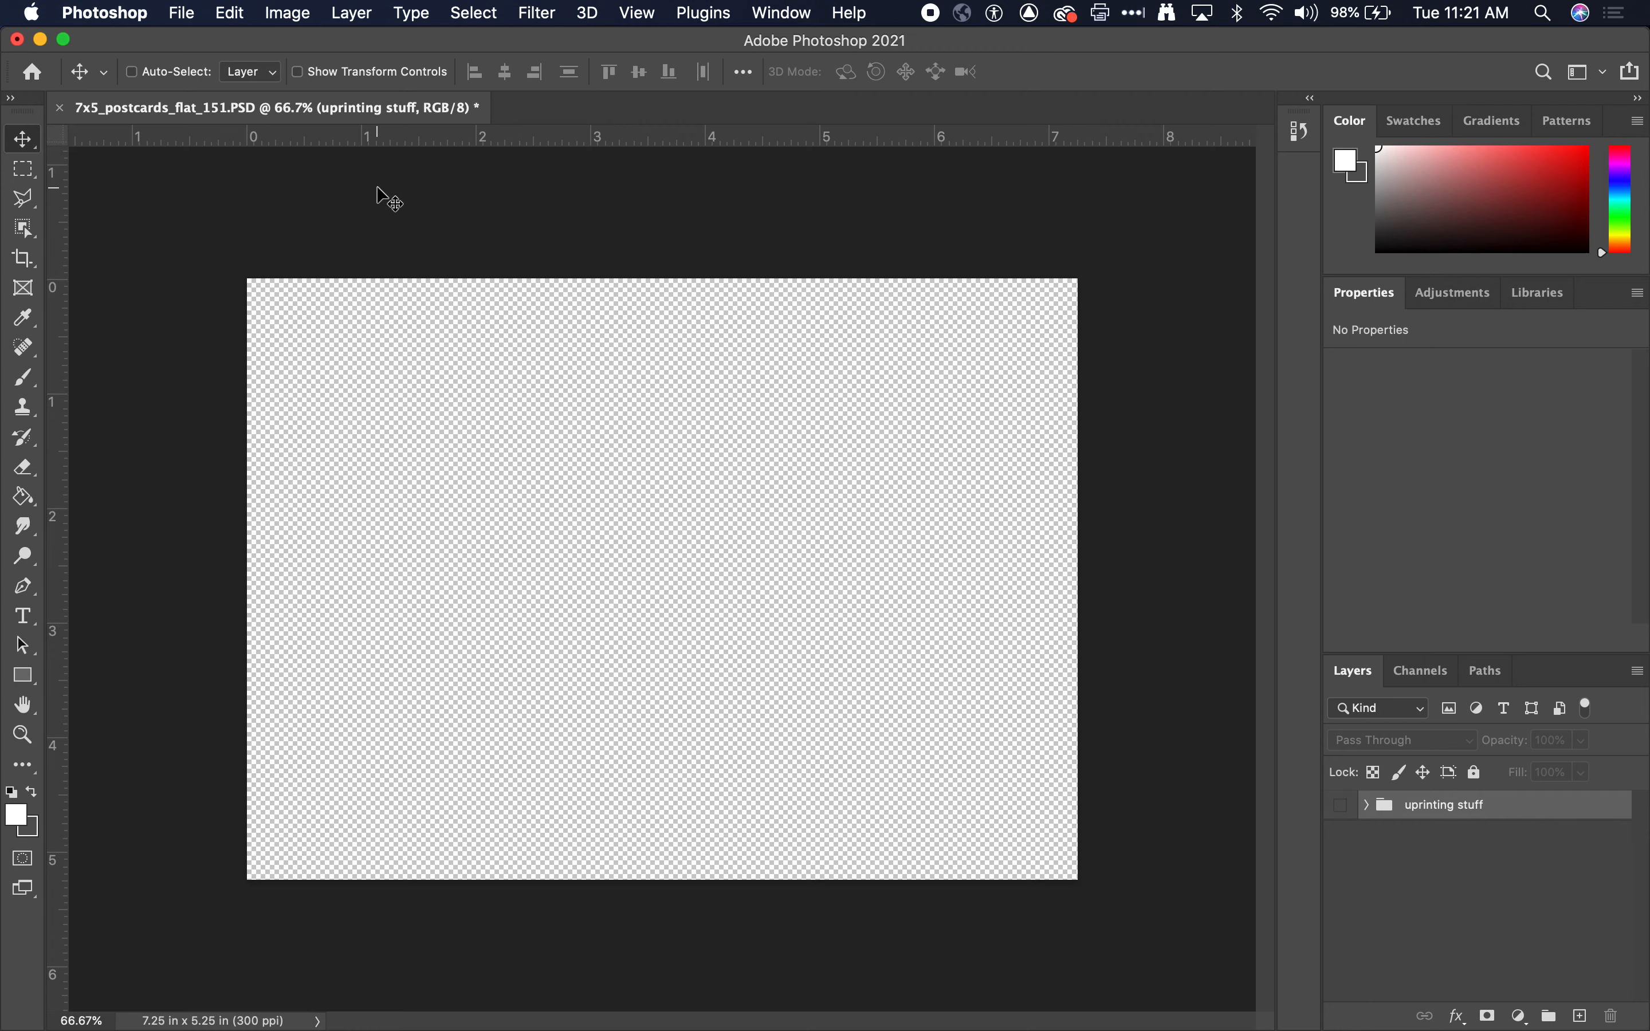
# - Check the document's width, height and resolution in the Image Size dialog without changing them
pyautogui.click(287, 13)
pyautogui.click(344, 193)
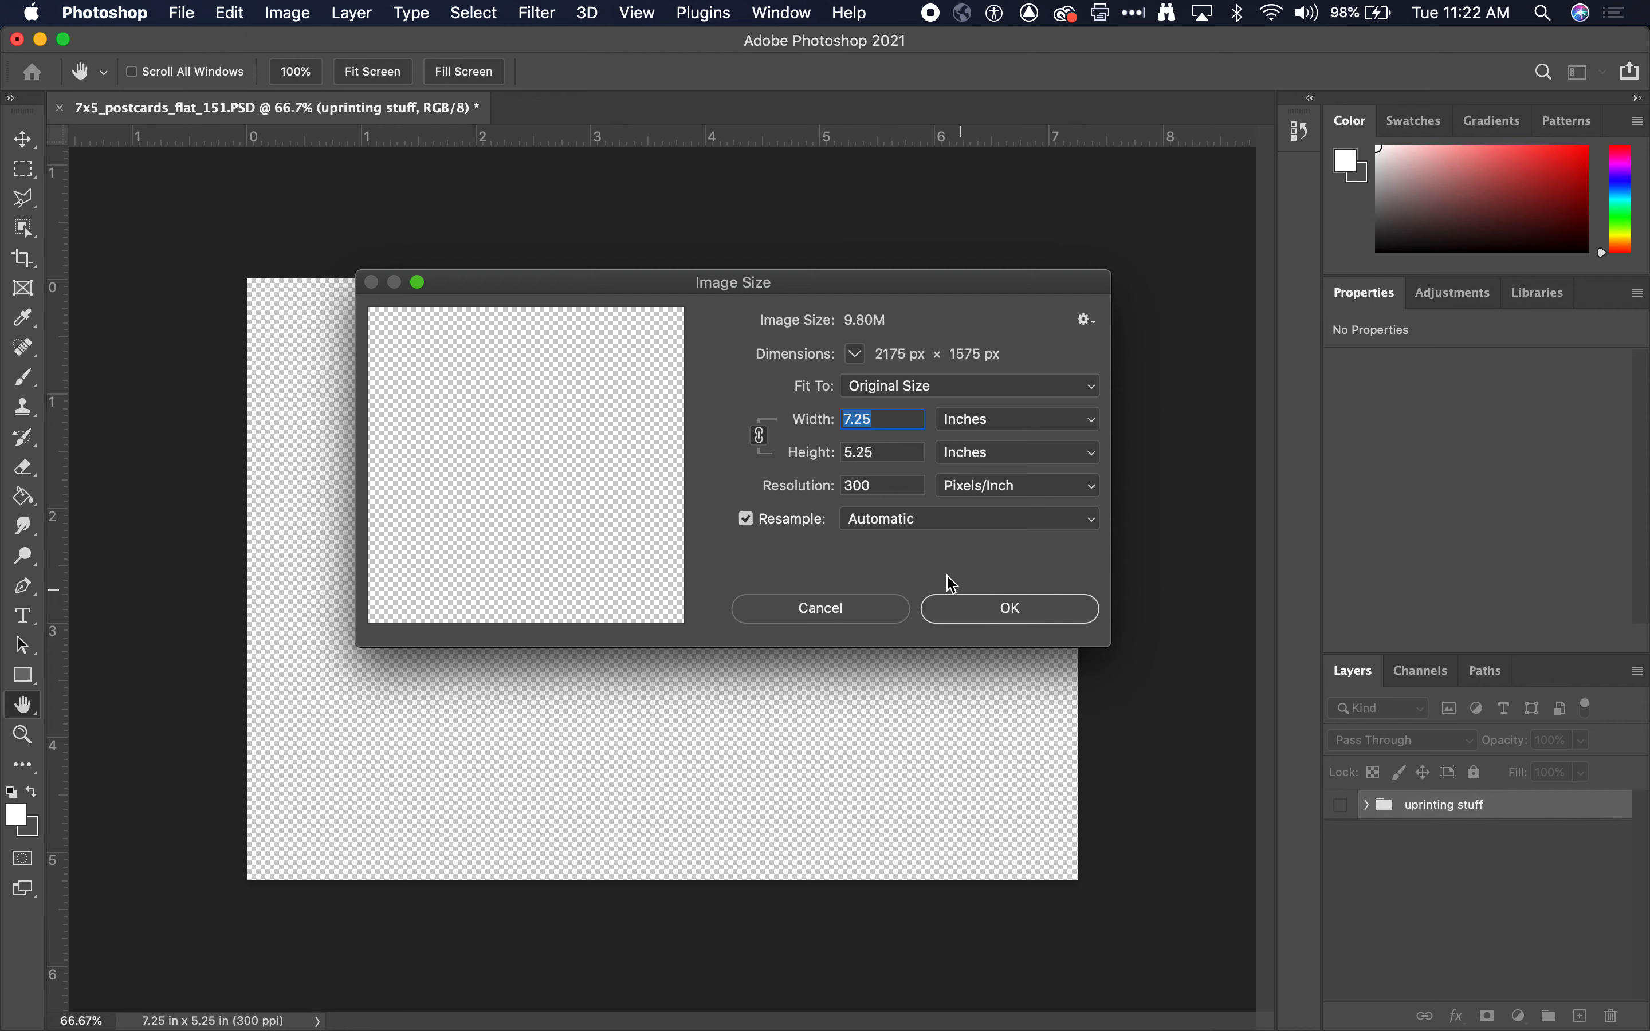
pyautogui.click(993, 618)
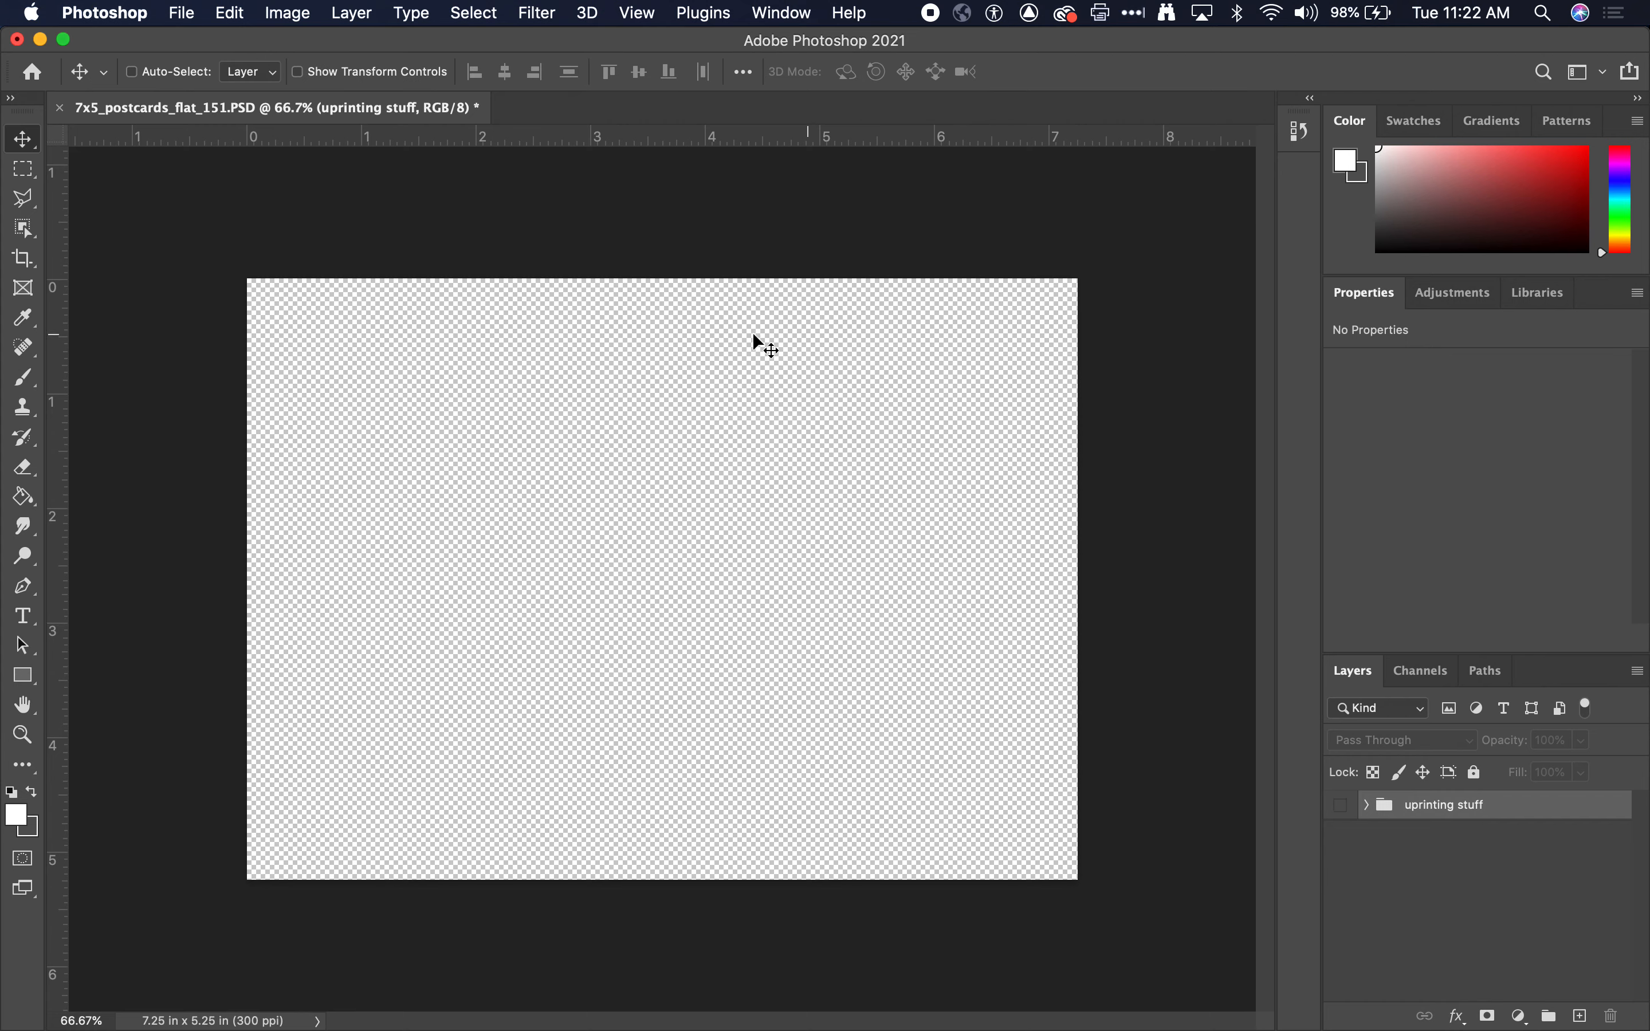
# - Switch to Finder, preview the WORK IN PROGRESS image in the Postcard folder and place it into the postcard document
pyautogui.press('super+Tab')
pyautogui.press('super+Tab')
pyautogui.press('super+Tab')
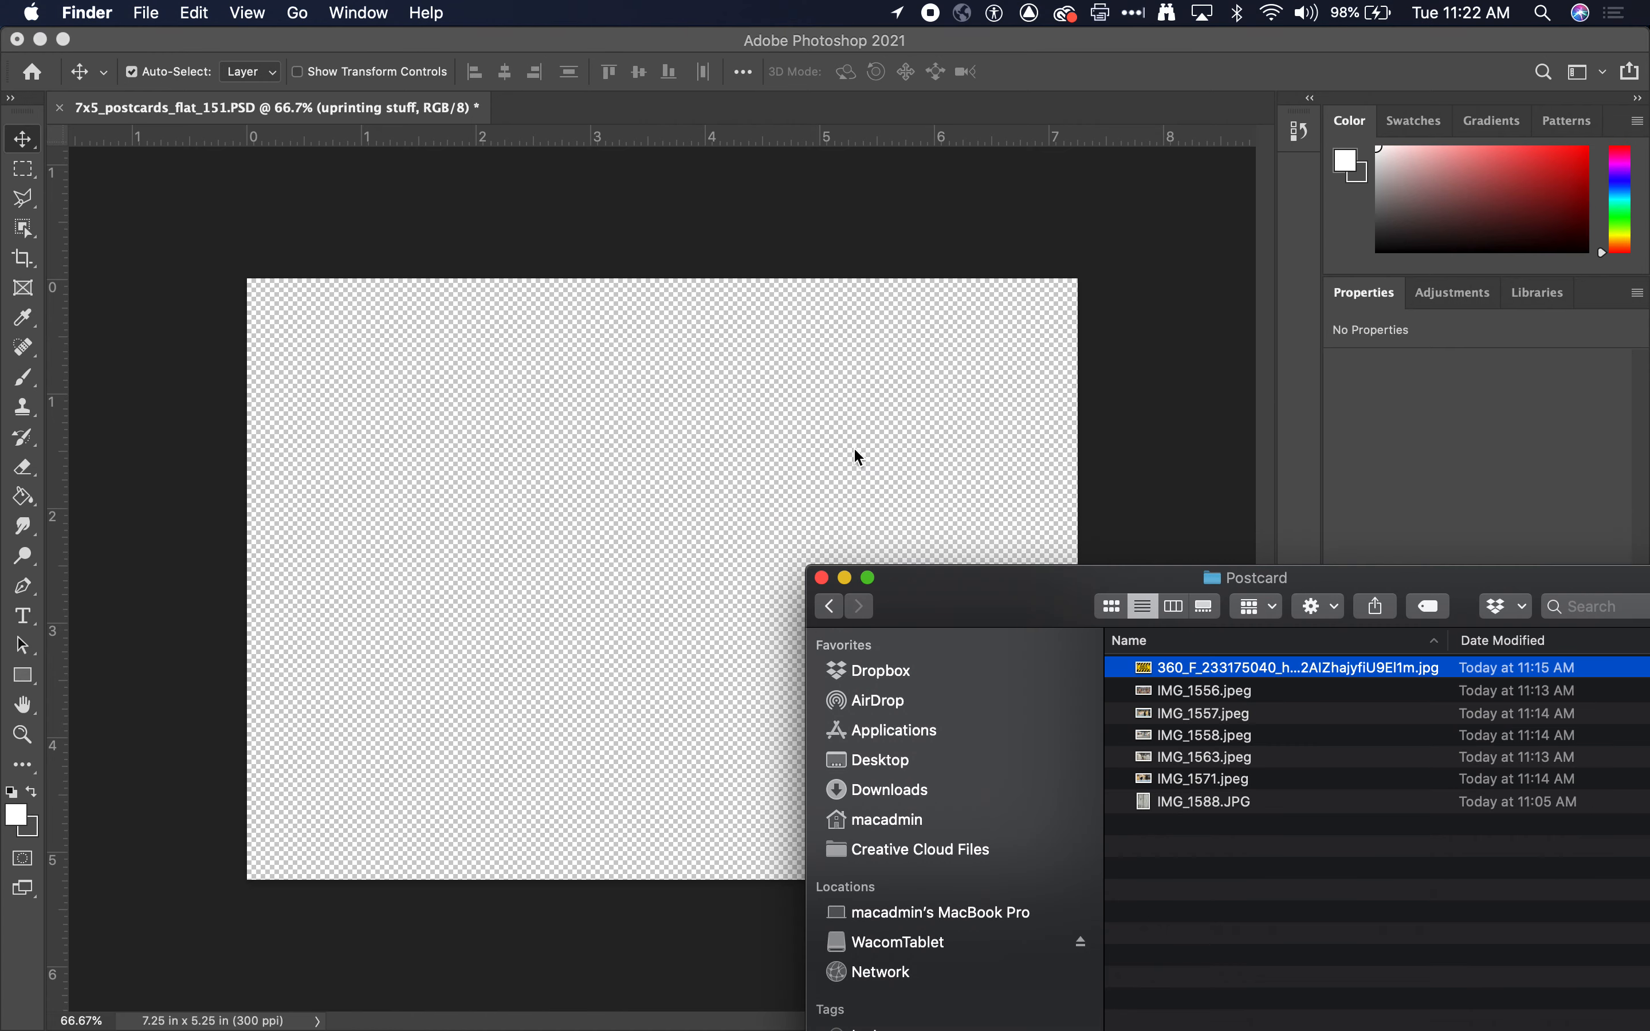
pyautogui.moveTo(1016, 609); pyautogui.dragTo(738, 345)
pyautogui.press('space')
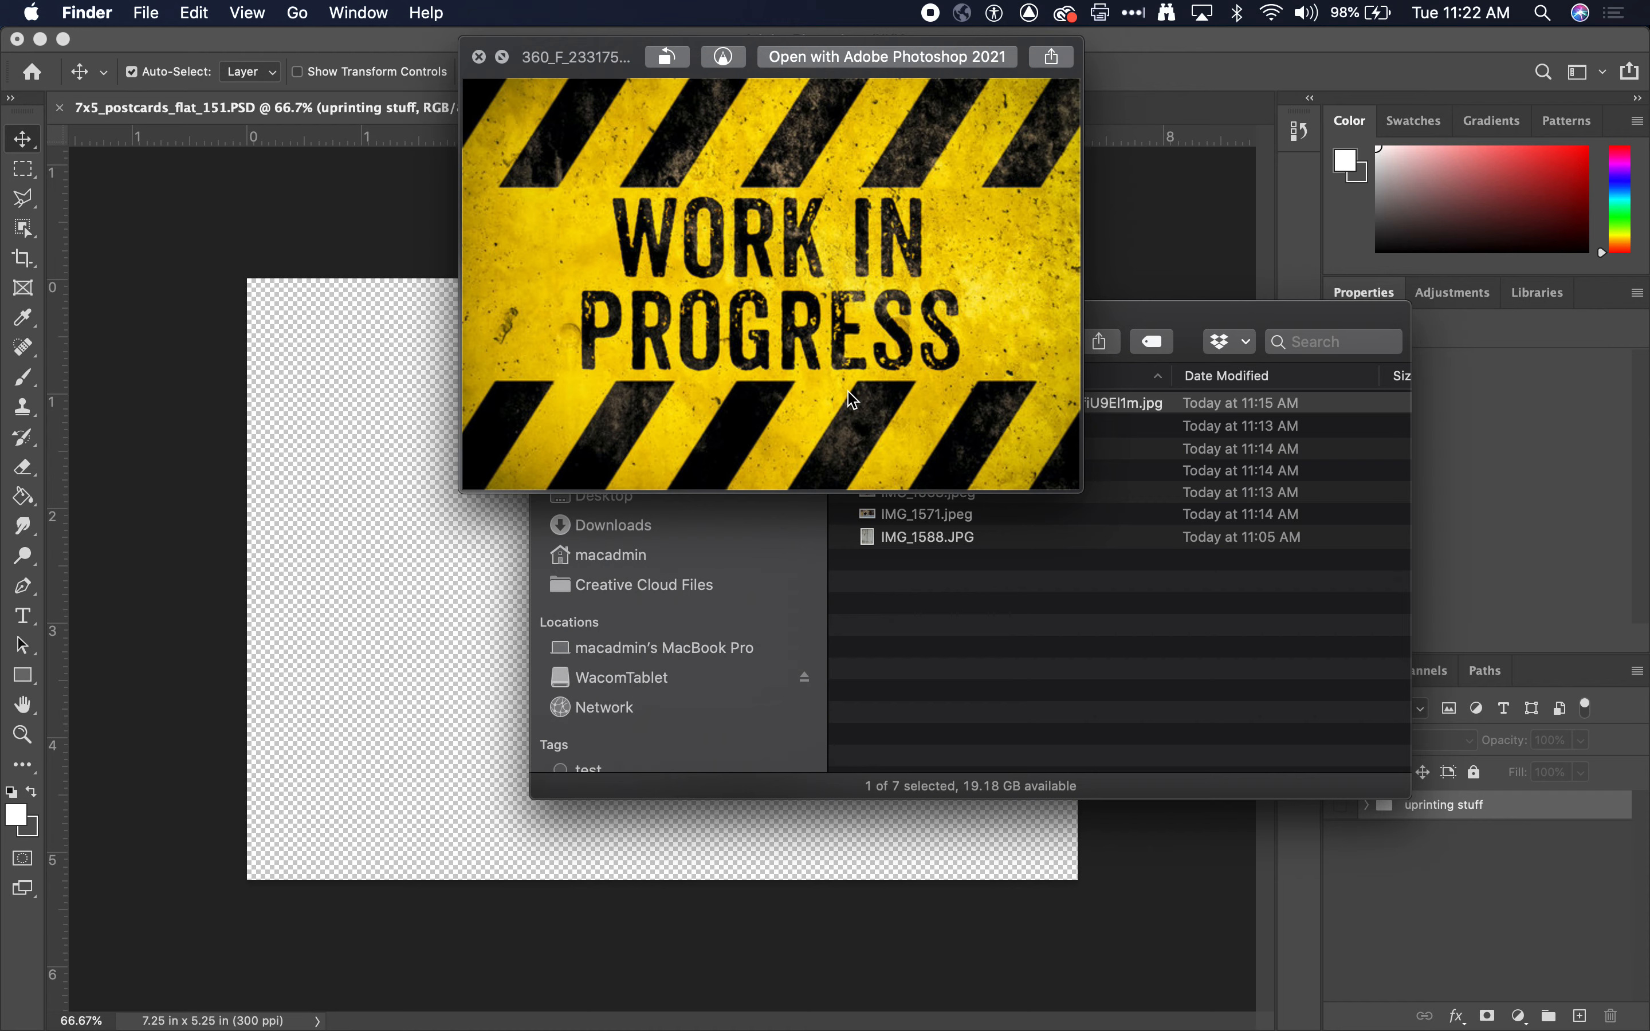
pyautogui.press('space')
pyautogui.moveTo(740, 379); pyautogui.dragTo(893, 512)
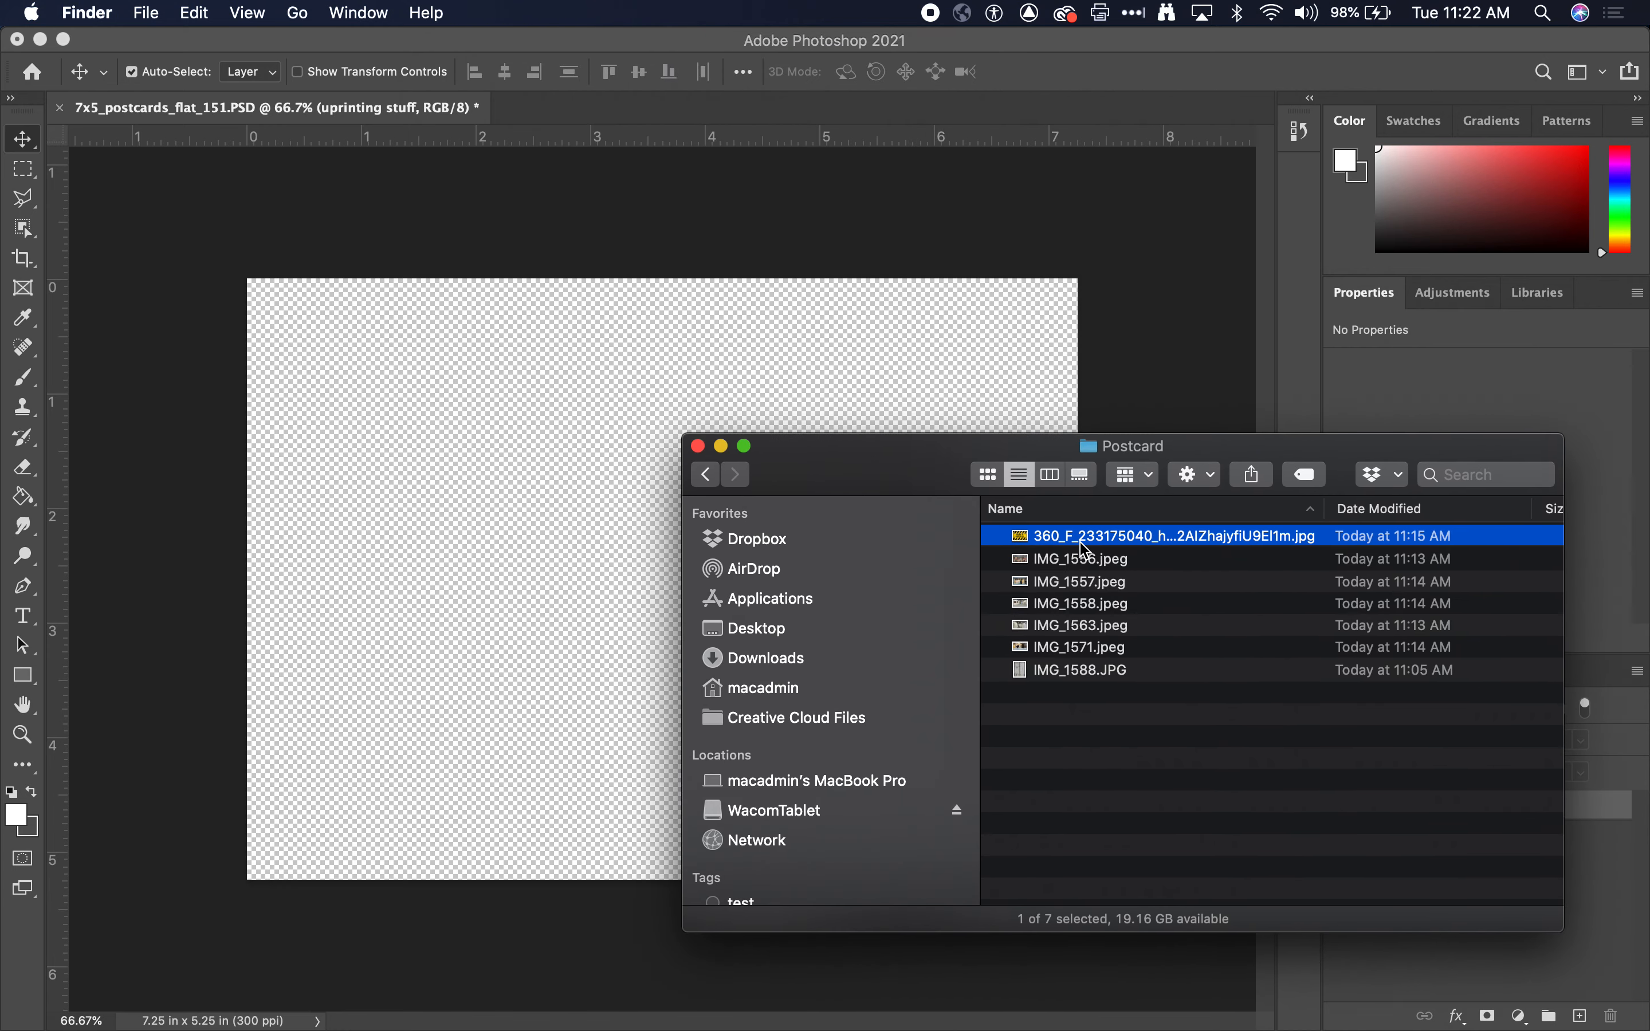
pyautogui.moveTo(1128, 546); pyautogui.dragTo(485, 506)
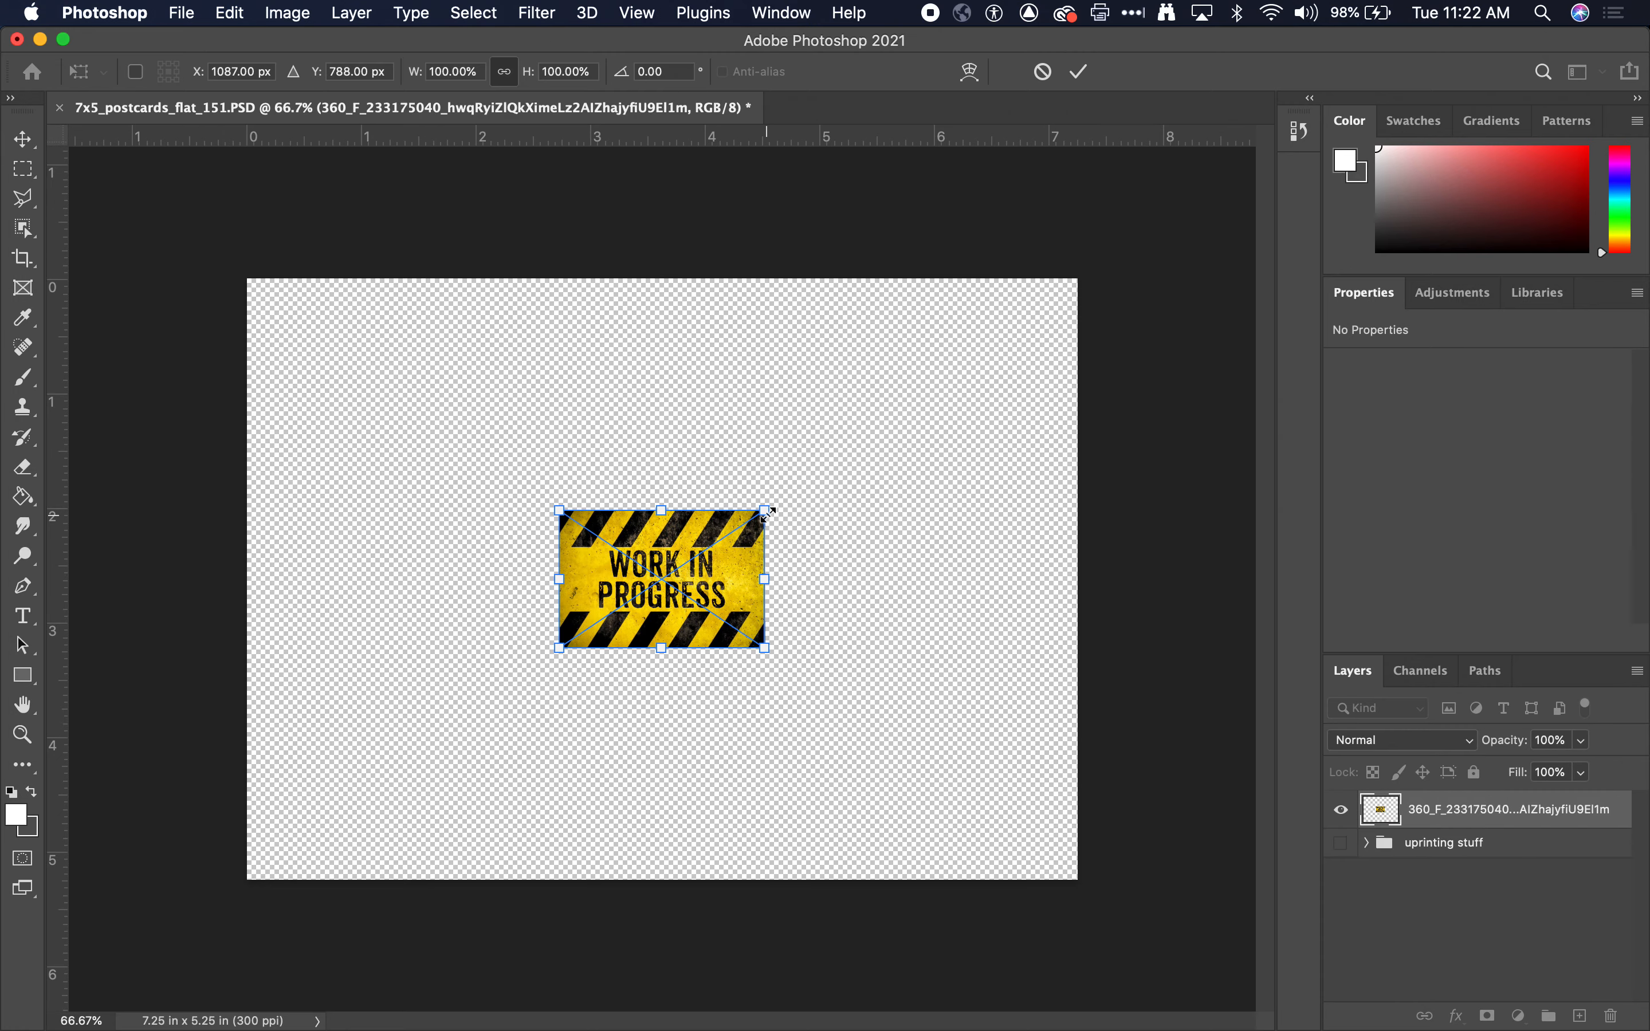
# - Scale the placed image proportionally to about 403% so it spans the full 7.25 in canvas width, and commit the transform
pyautogui.moveTo(766, 511); pyautogui.dragTo(1100, 287)
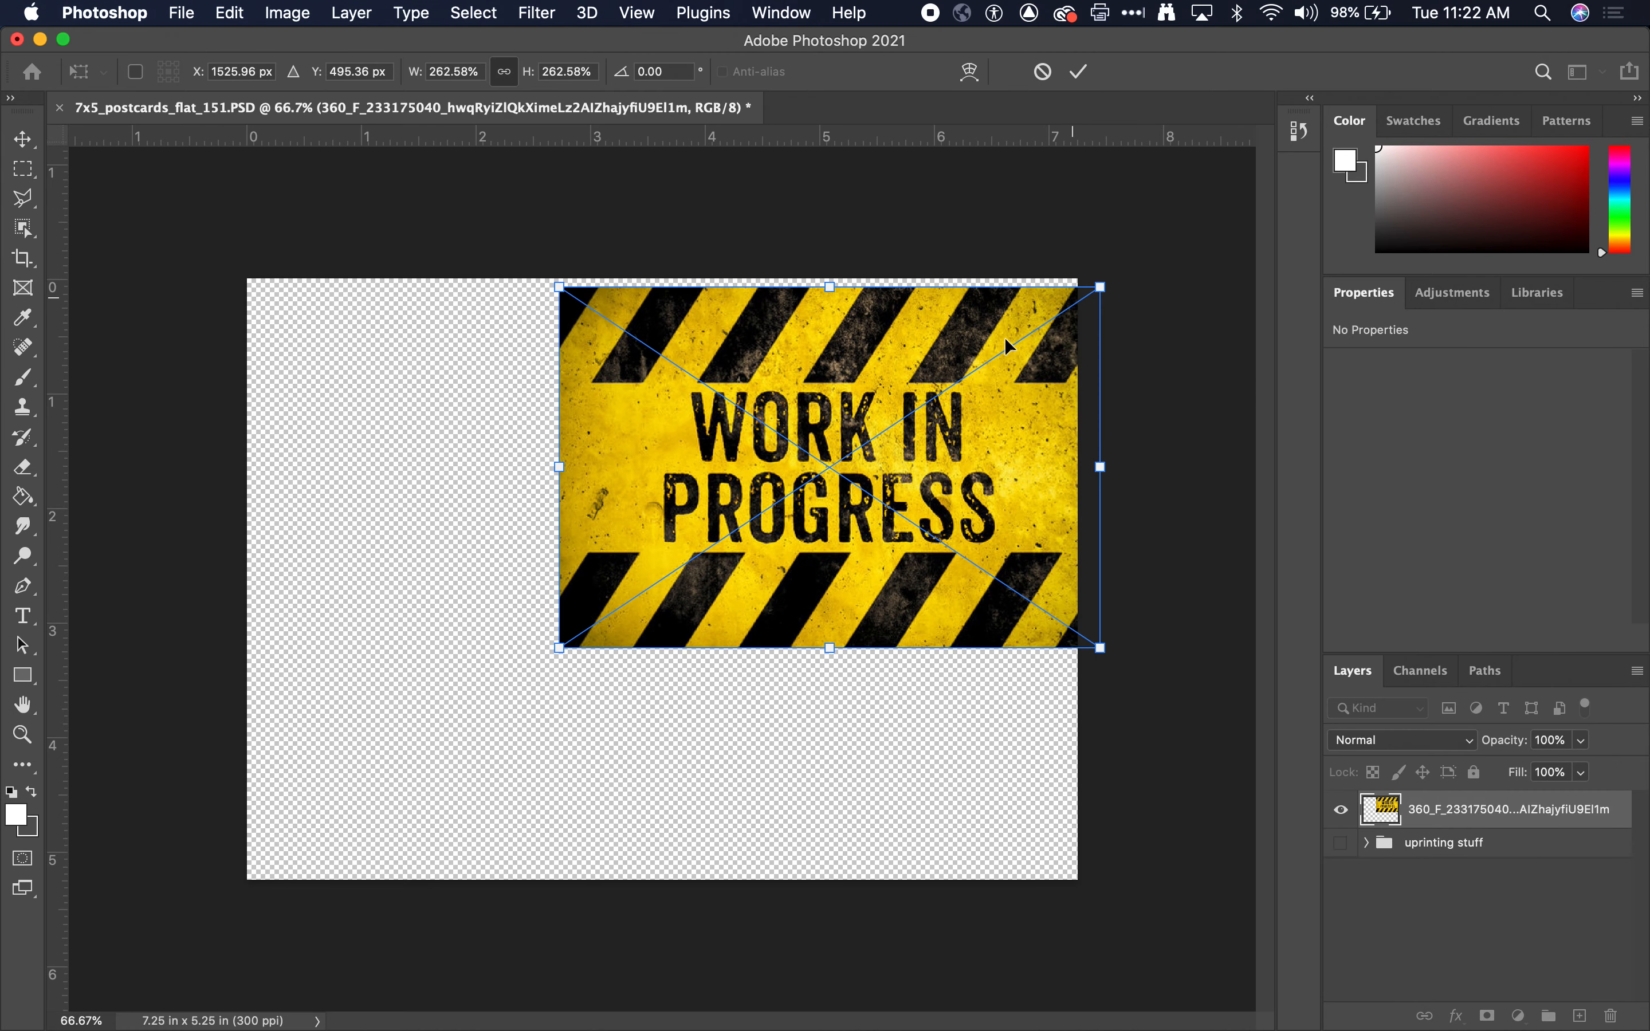
pyautogui.moveTo(559, 647); pyautogui.dragTo(273, 913)
pyautogui.moveTo(510, 796); pyautogui.dragTo(577, 780)
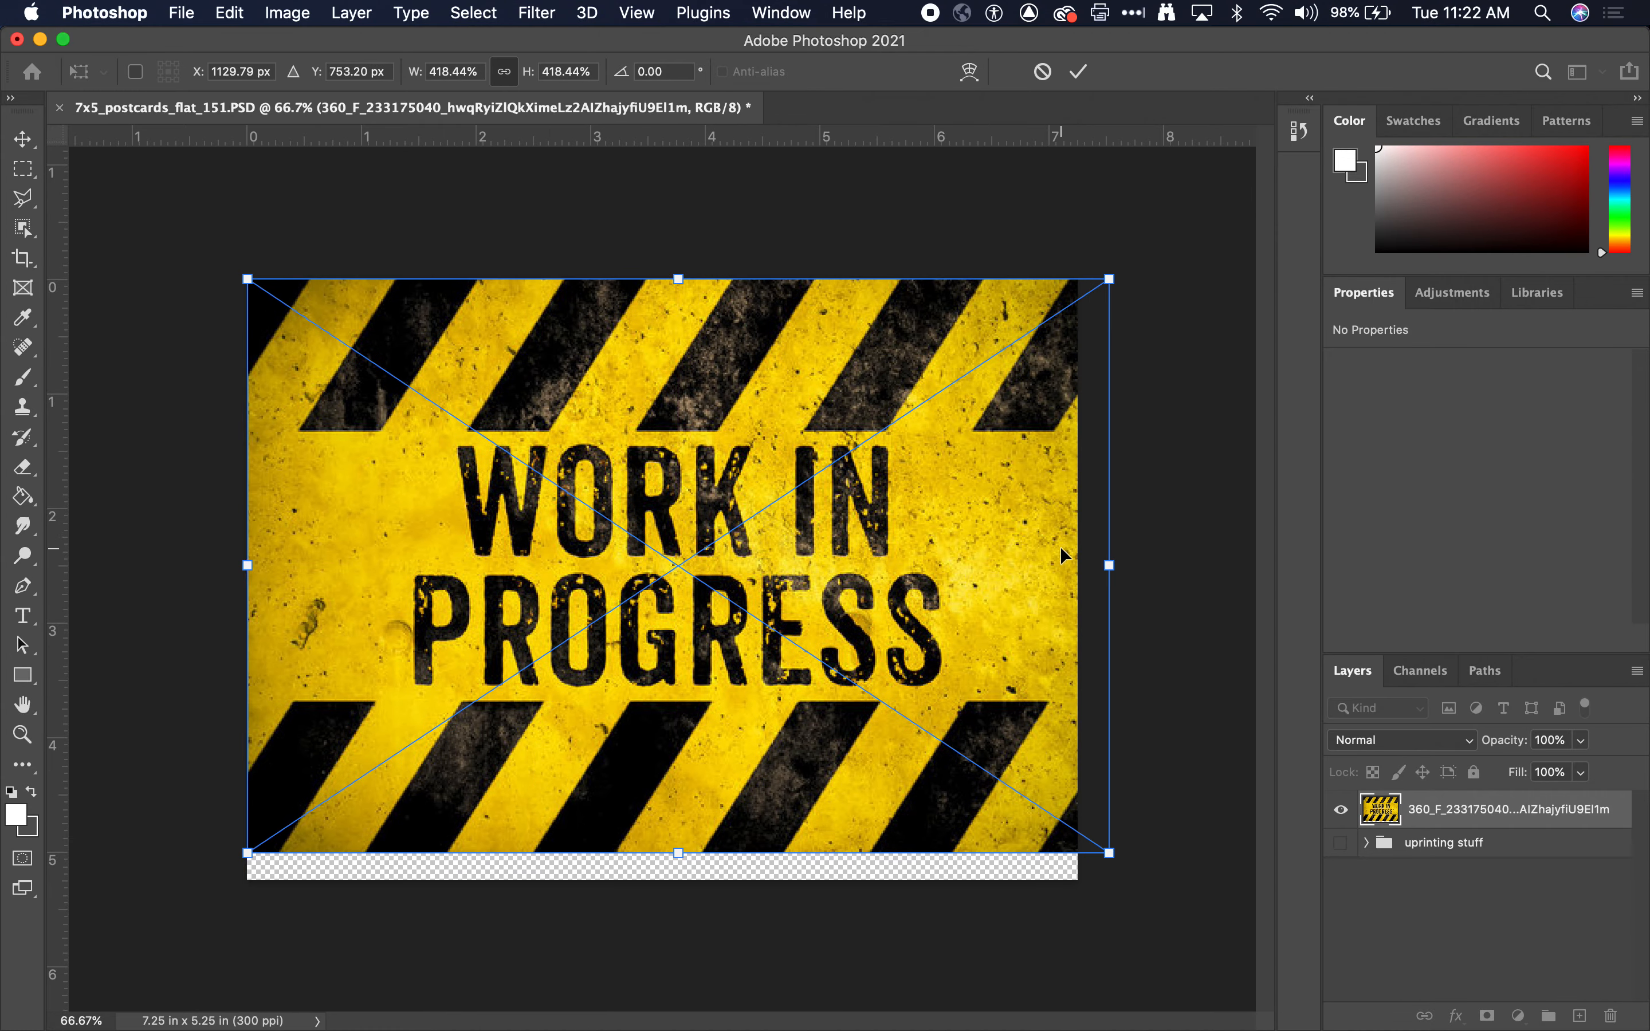
pyautogui.moveTo(1116, 558); pyautogui.dragTo(1077, 560)
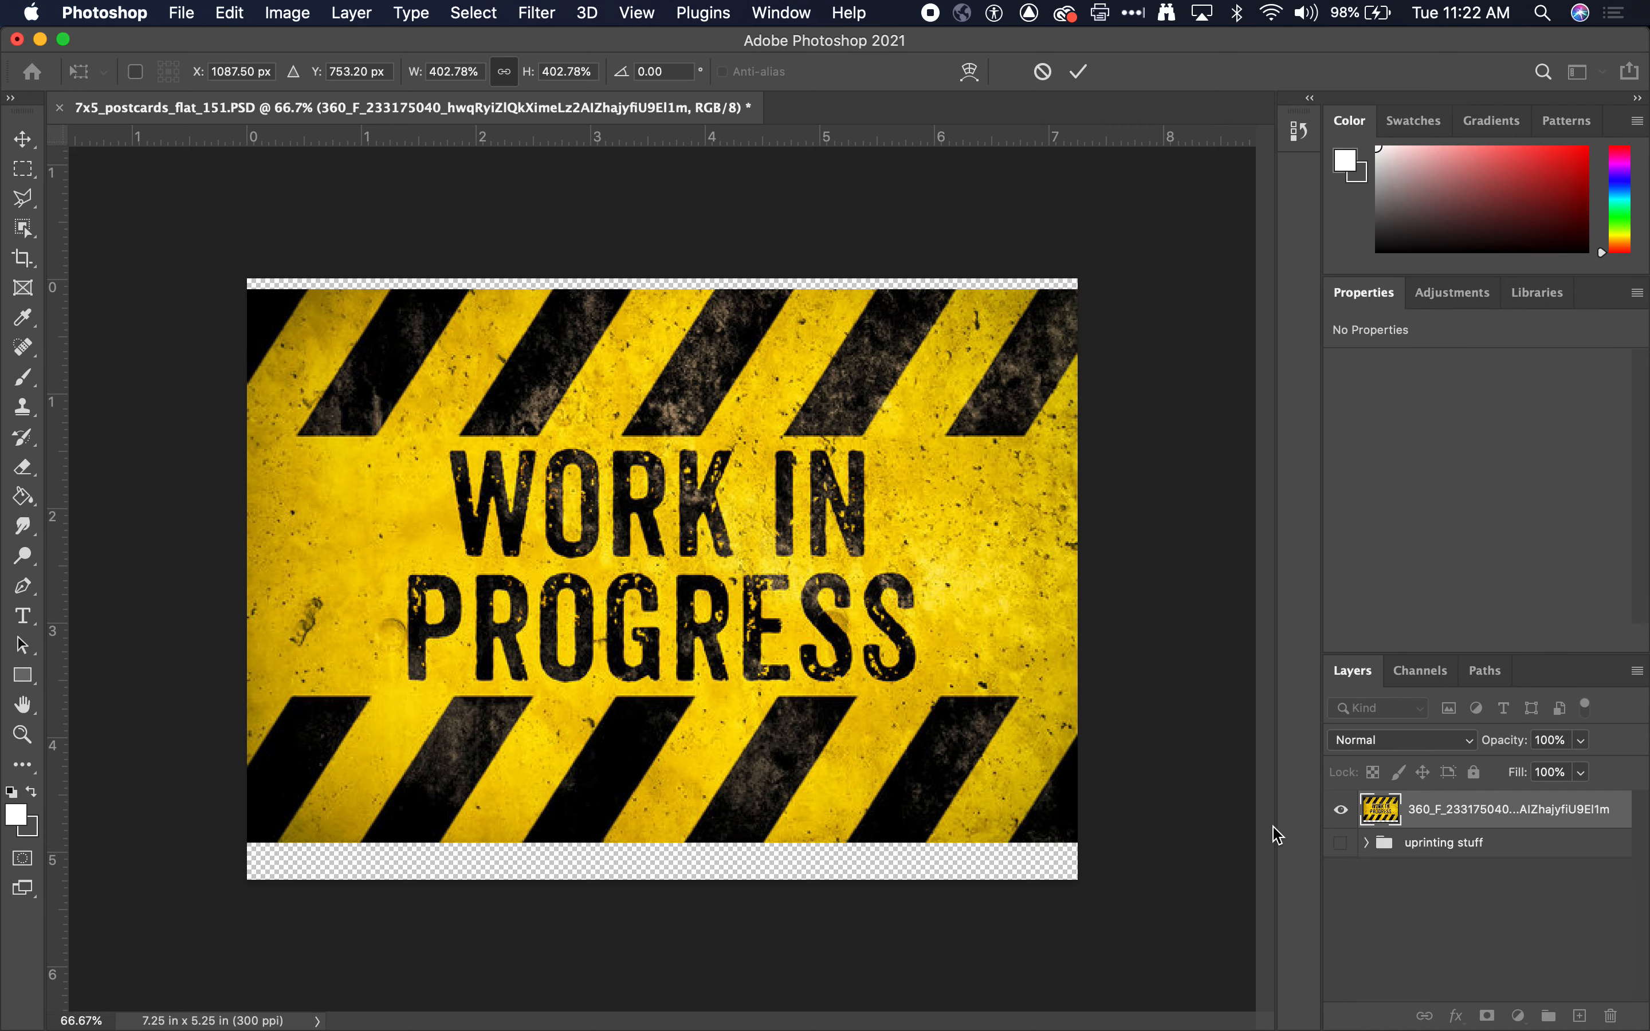
pyautogui.press('Return')
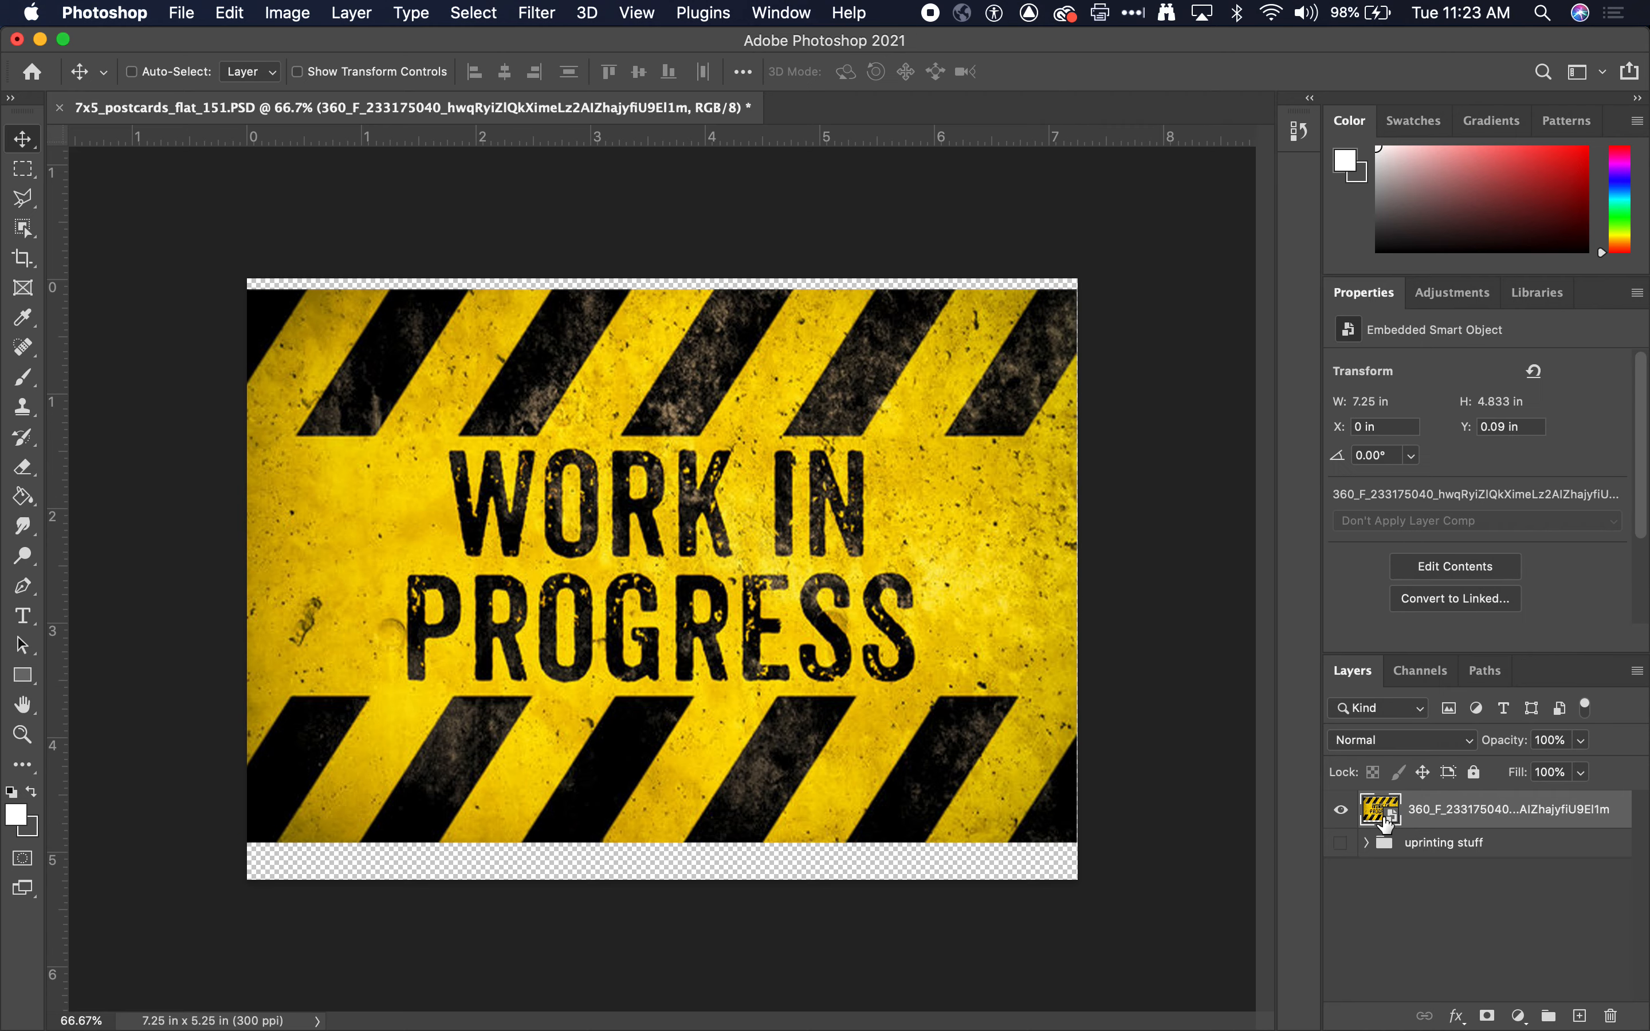
# - Rasterize the placed image layer and rename it "template"
pyautogui.rightClick(1435, 815)
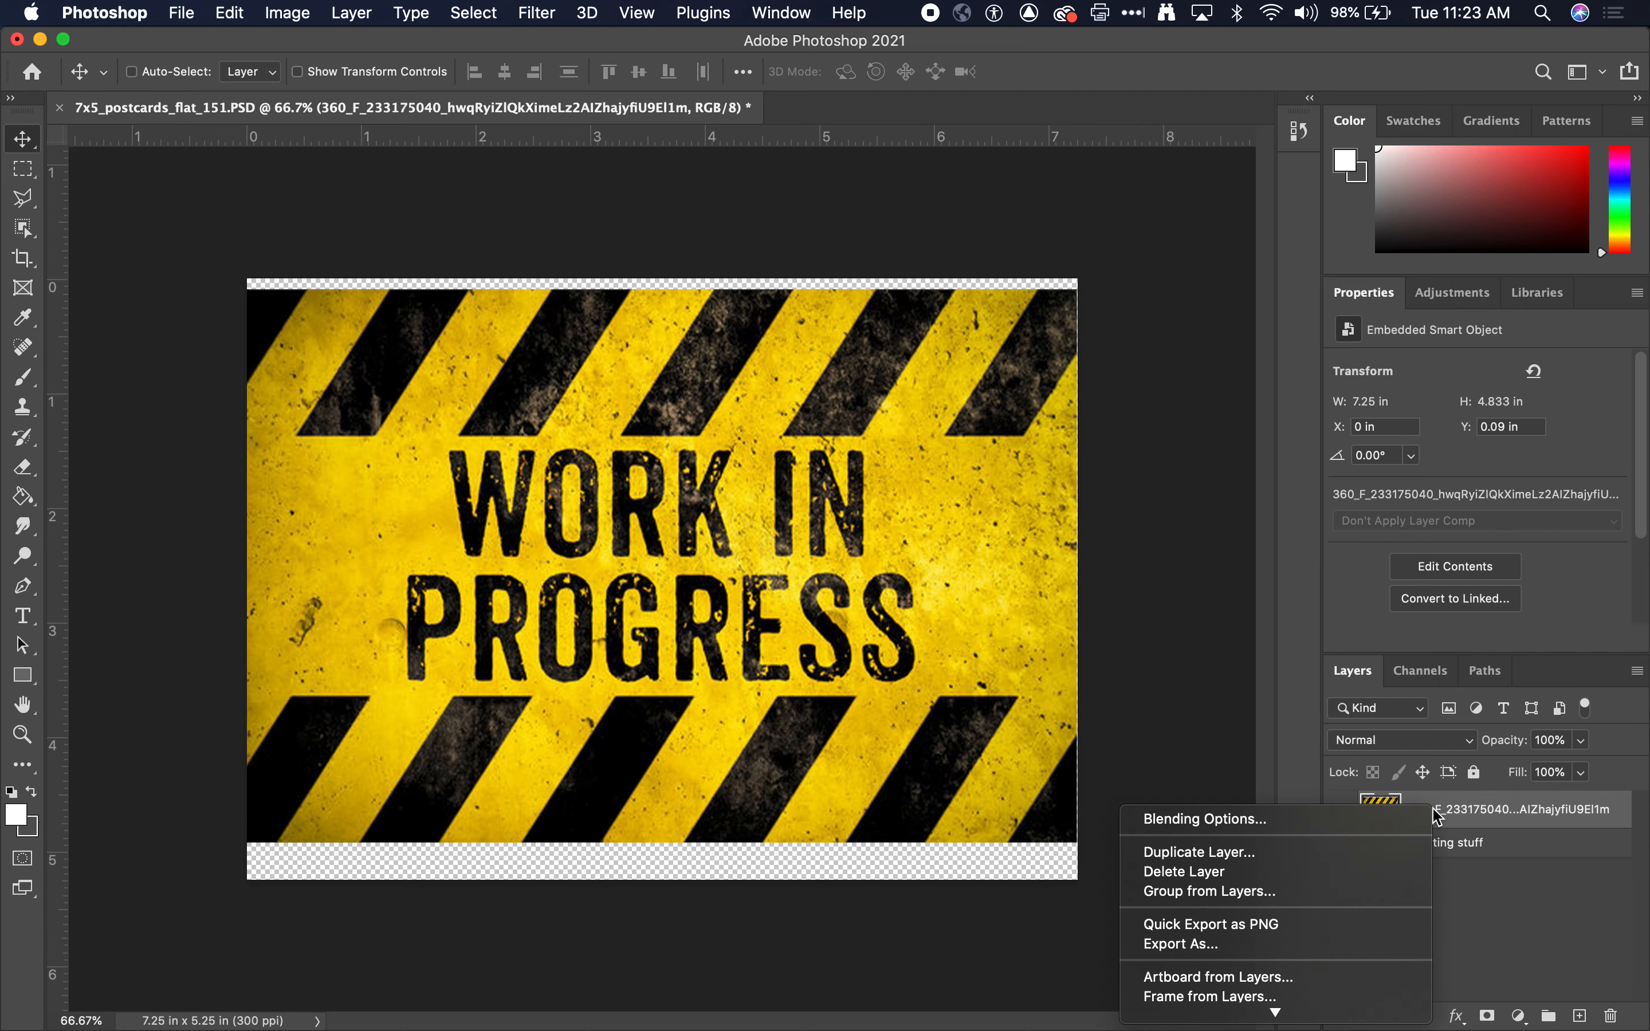
pyautogui.moveTo(1322, 1013)
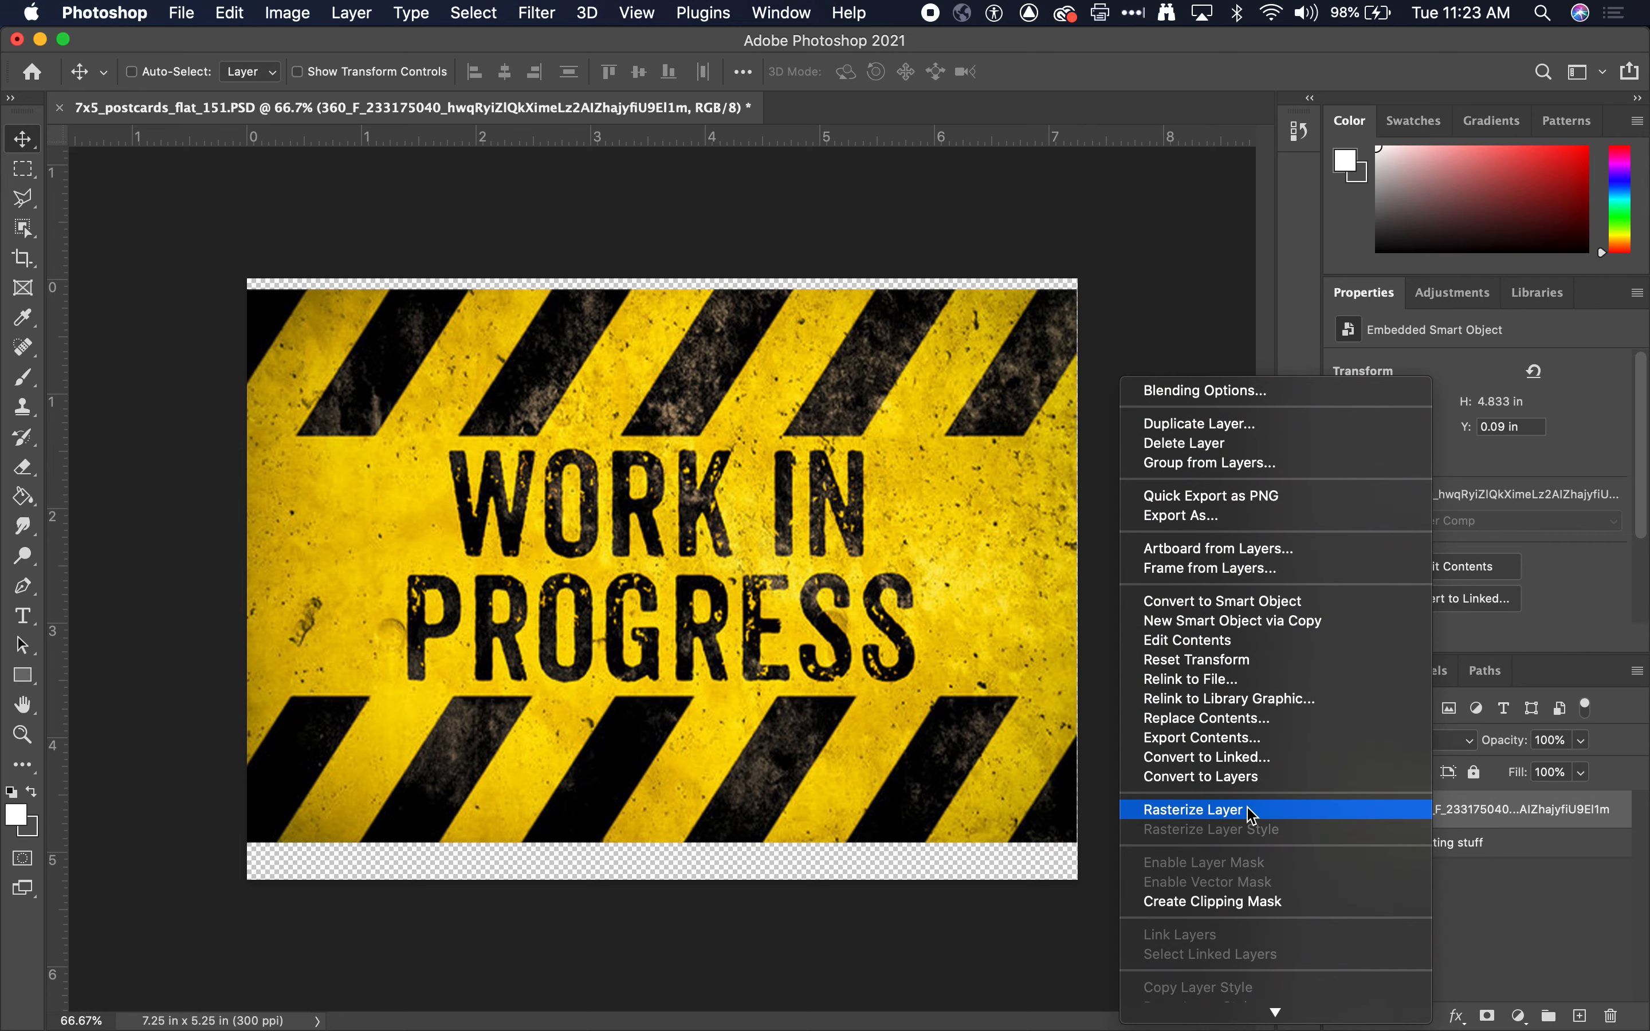
pyautogui.click(1250, 812)
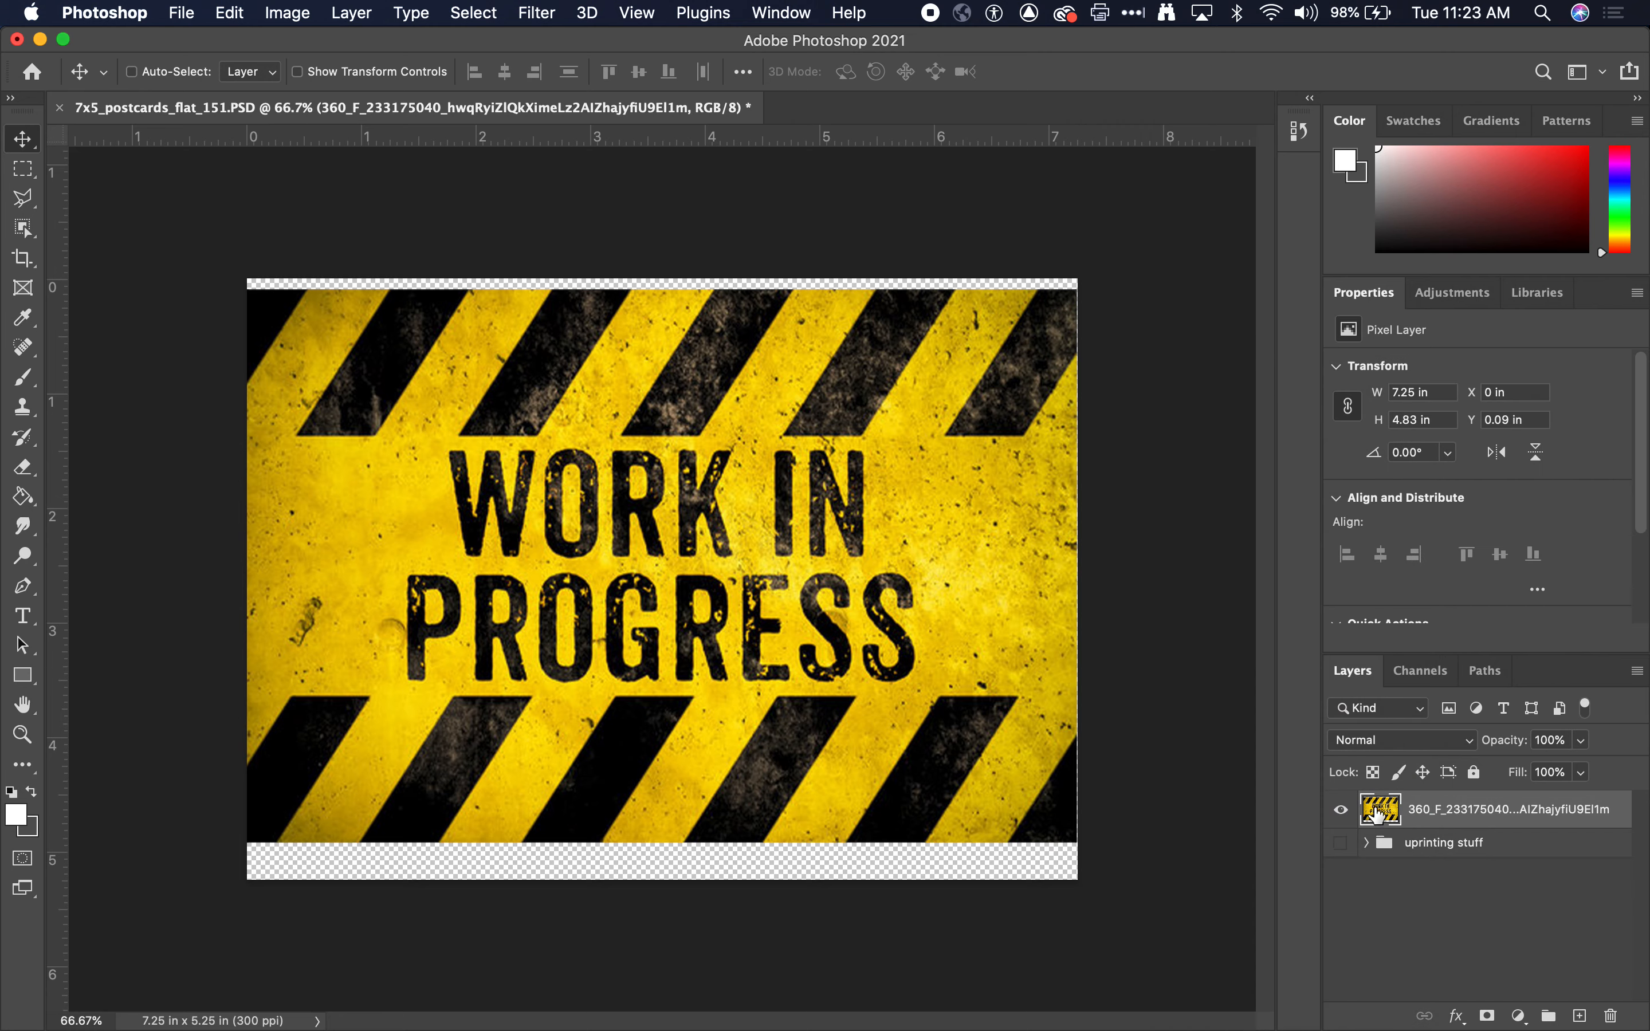
pyautogui.doubleClick(1432, 816)
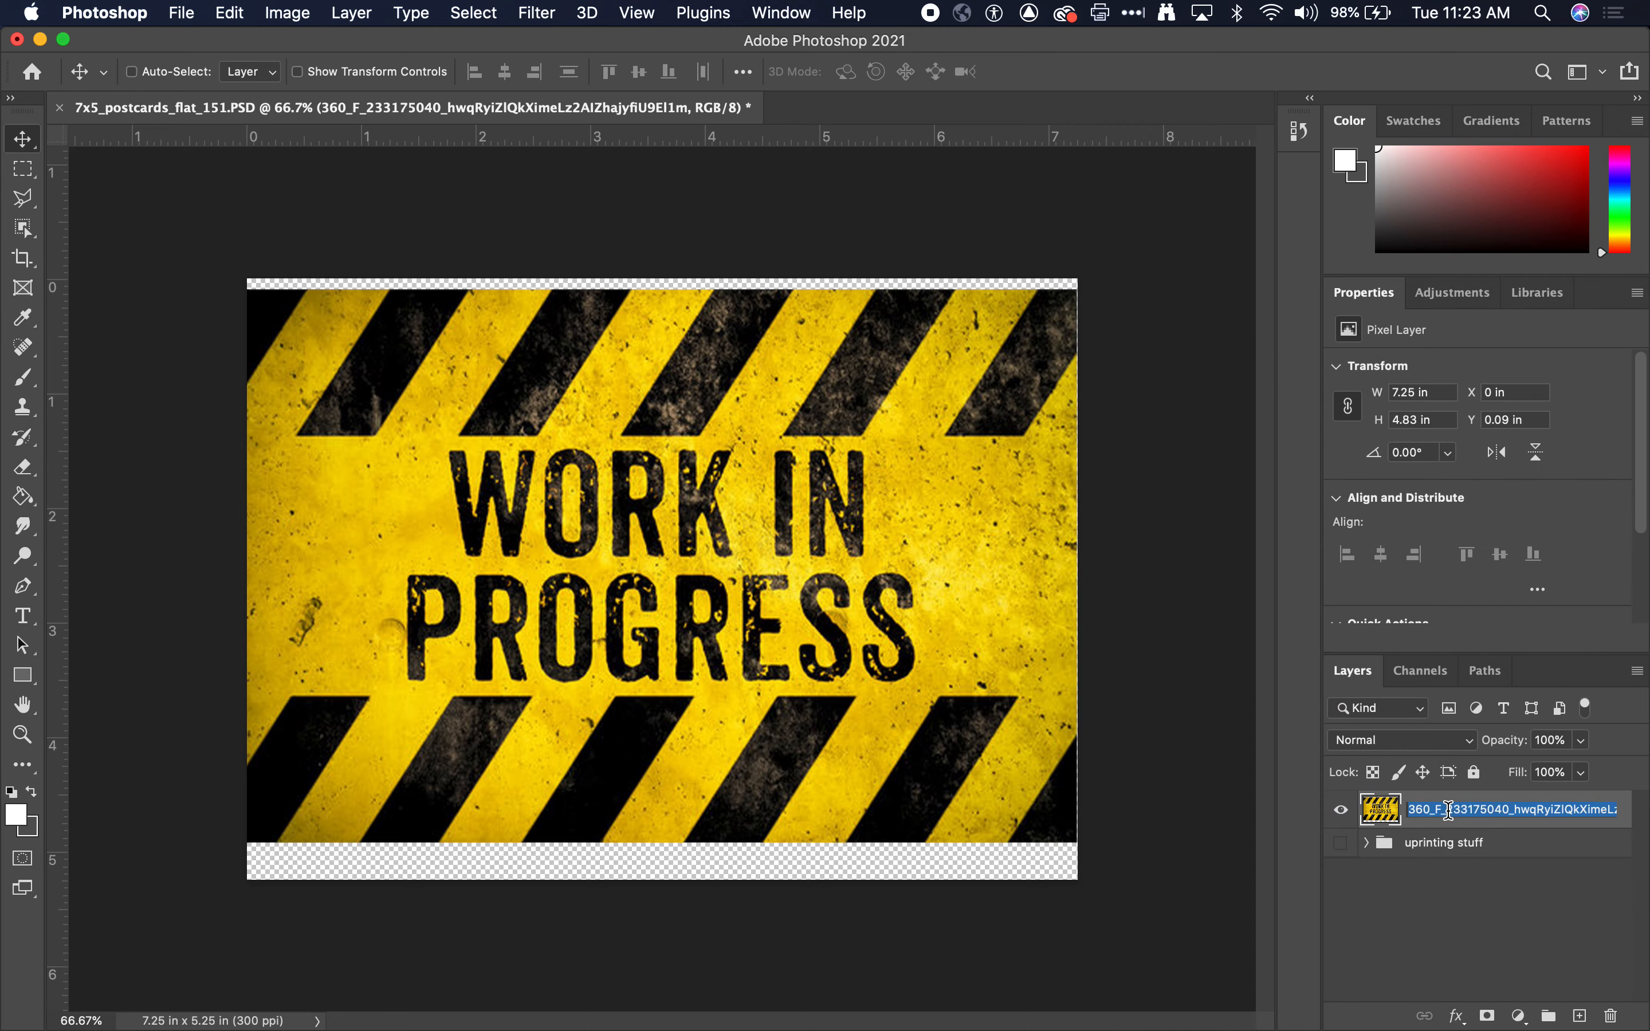
pyautogui.write('template')
pyautogui.press('Return')
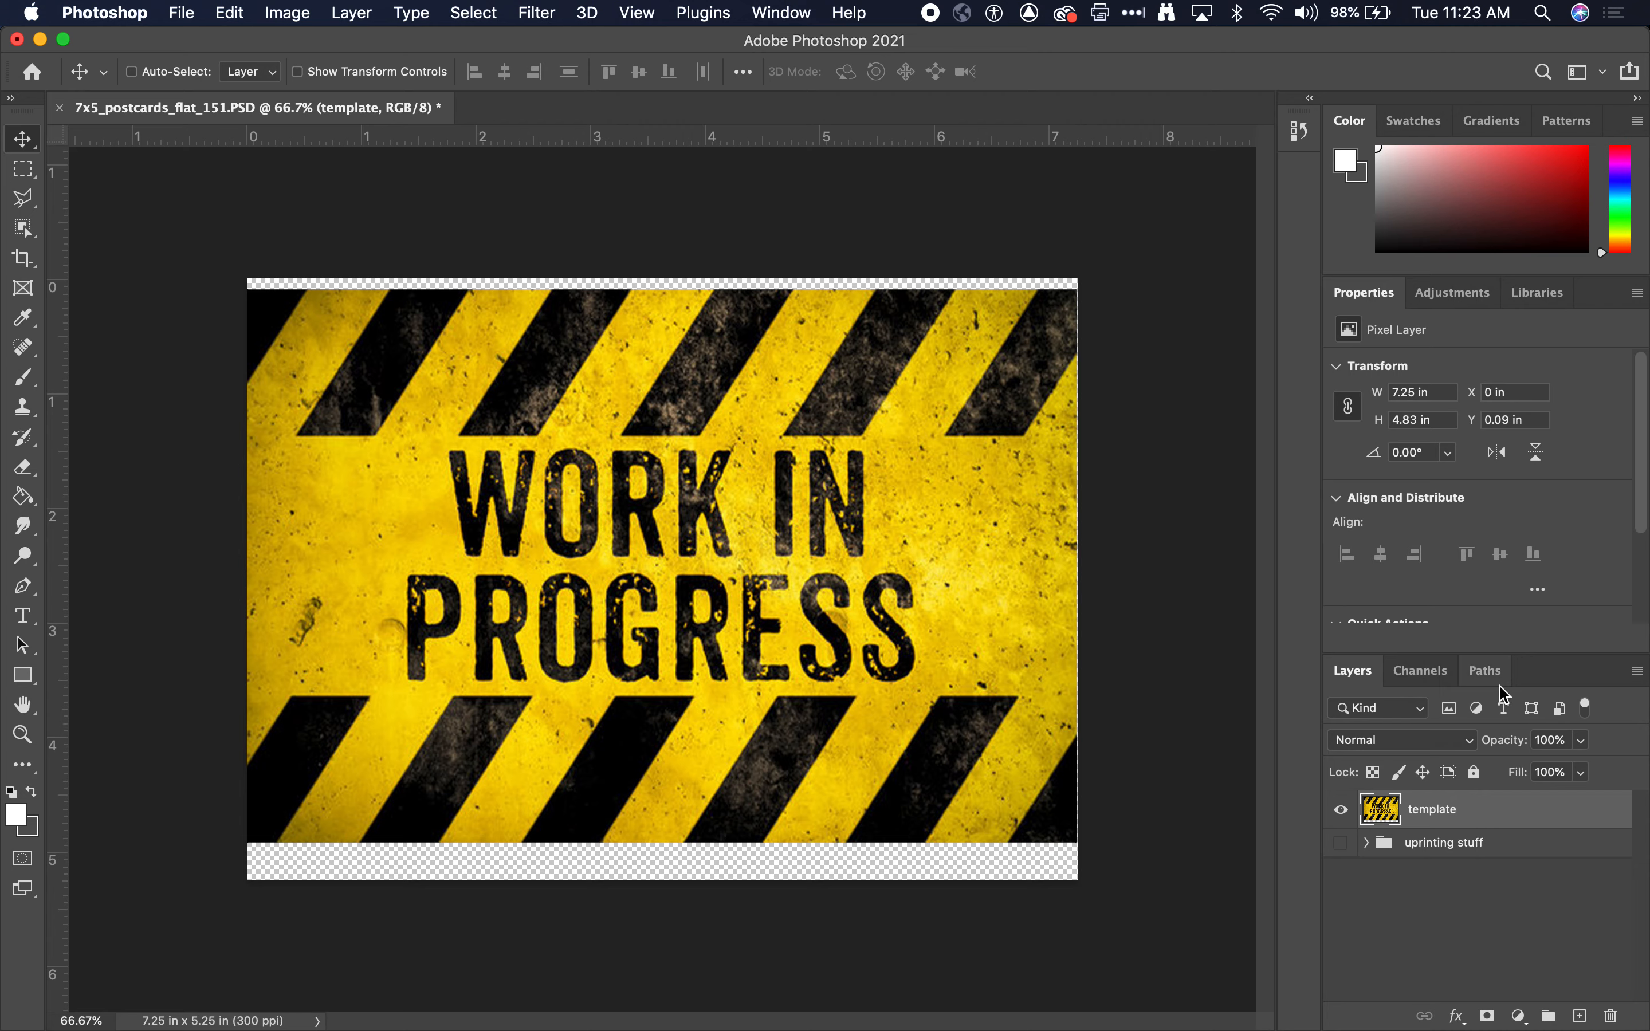
# - Lock the template layer completely and test the lock by trying to move the image
pyautogui.click(1474, 772)
pyautogui.moveTo(887, 845); pyautogui.dragTo(902, 601)
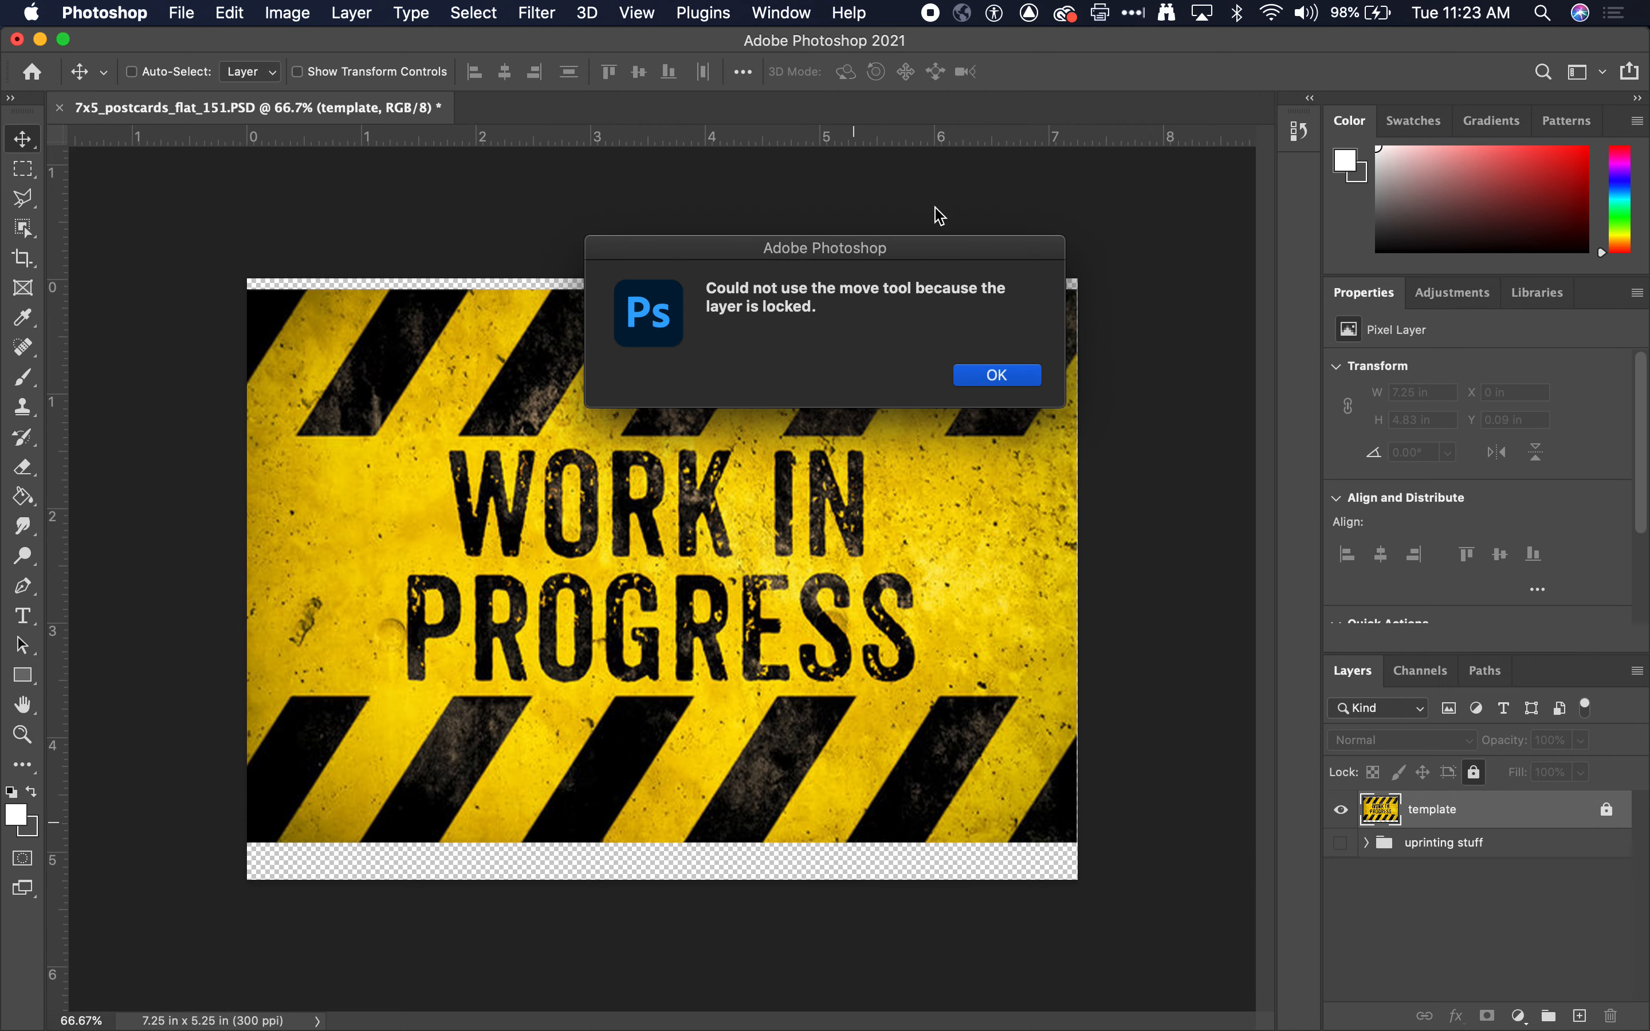
pyautogui.click(1008, 377)
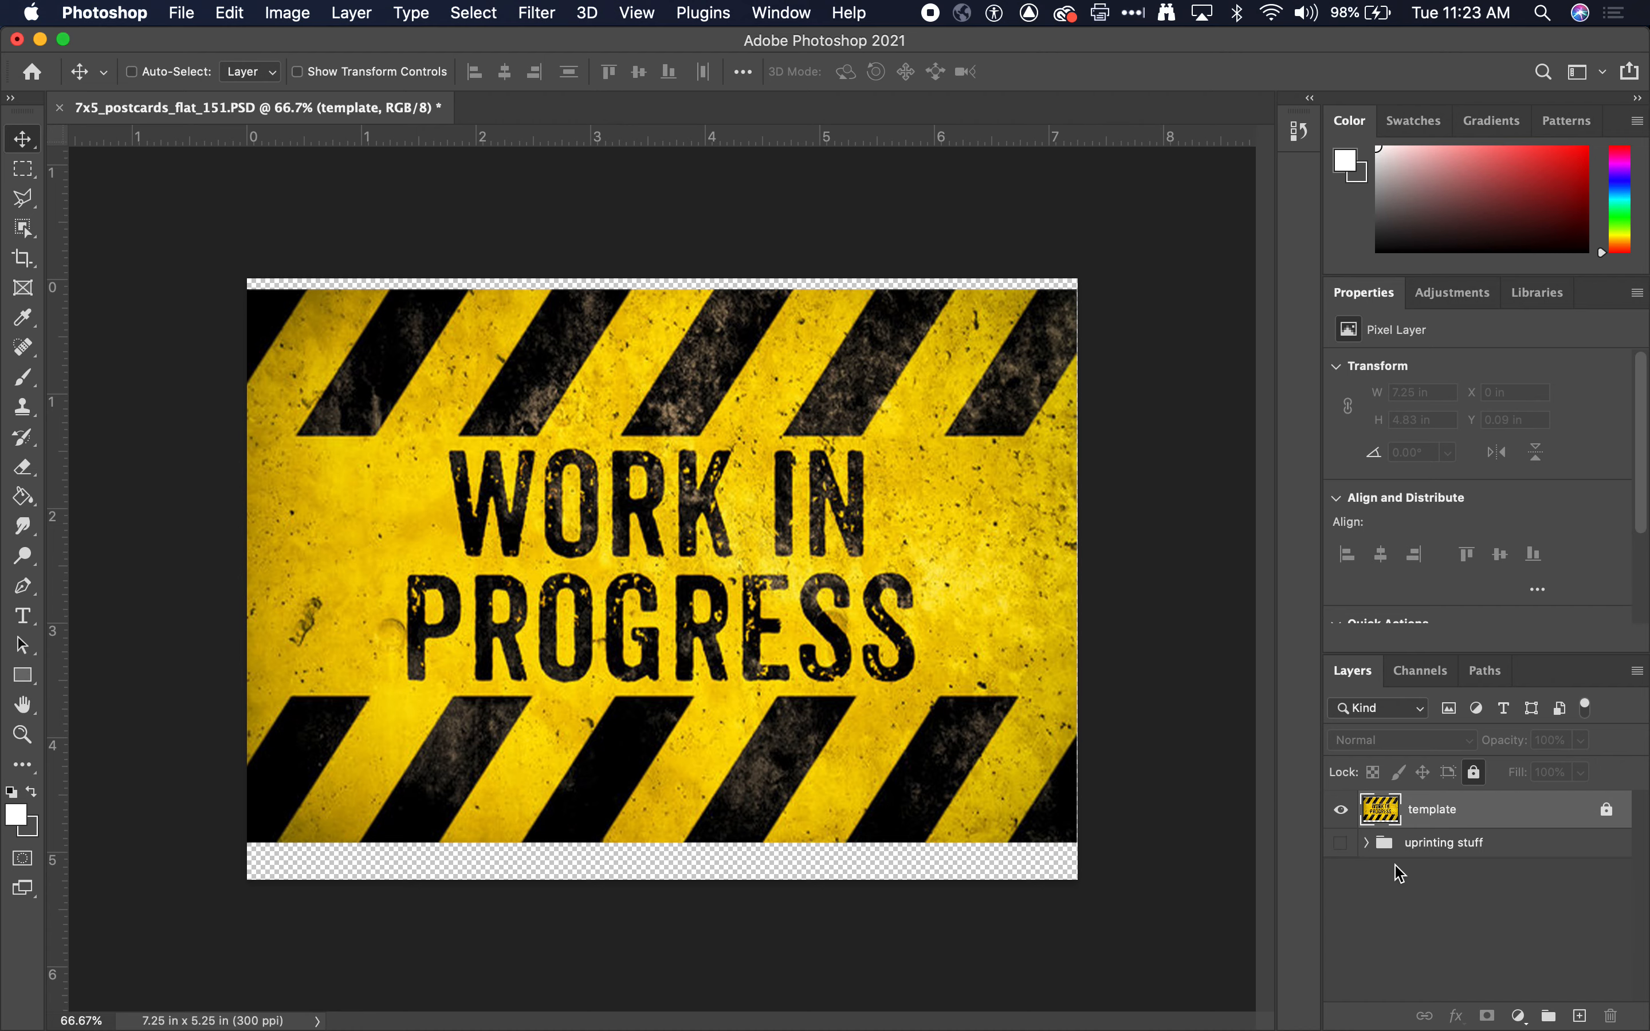
# - Add a new layer above the template layer and name it "band"
pyautogui.click(1579, 1017)
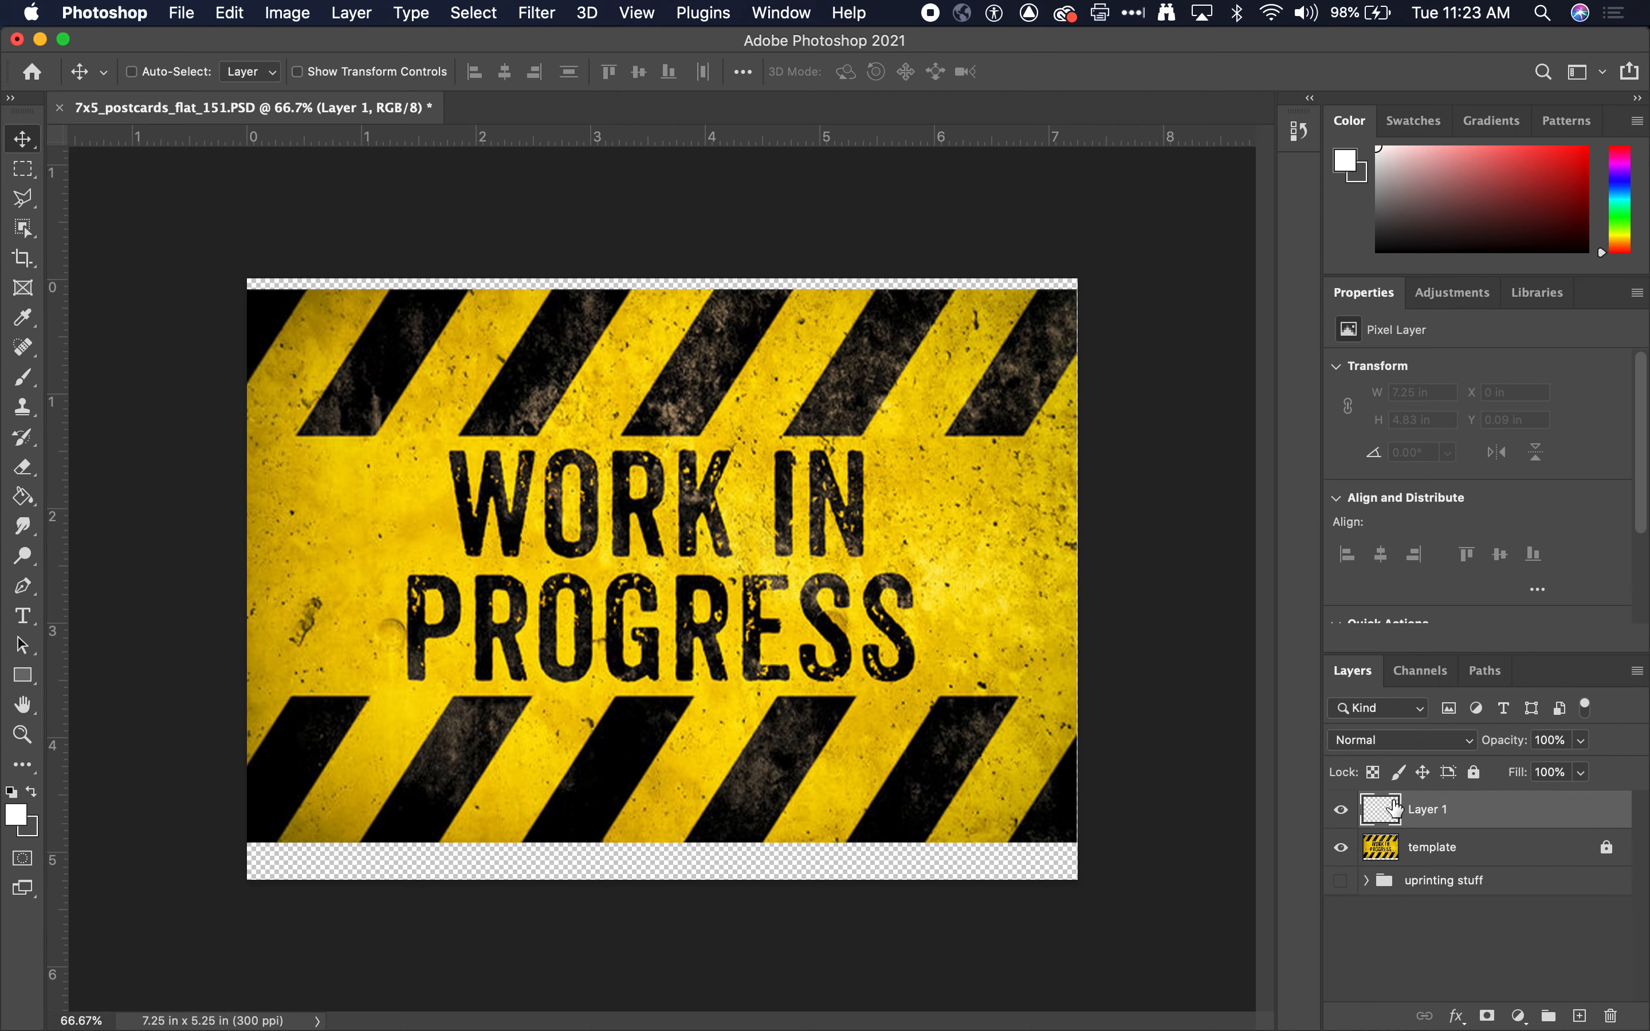
pyautogui.doubleClick(1446, 812)
pyautogui.write('band')
pyautogui.press('Return')
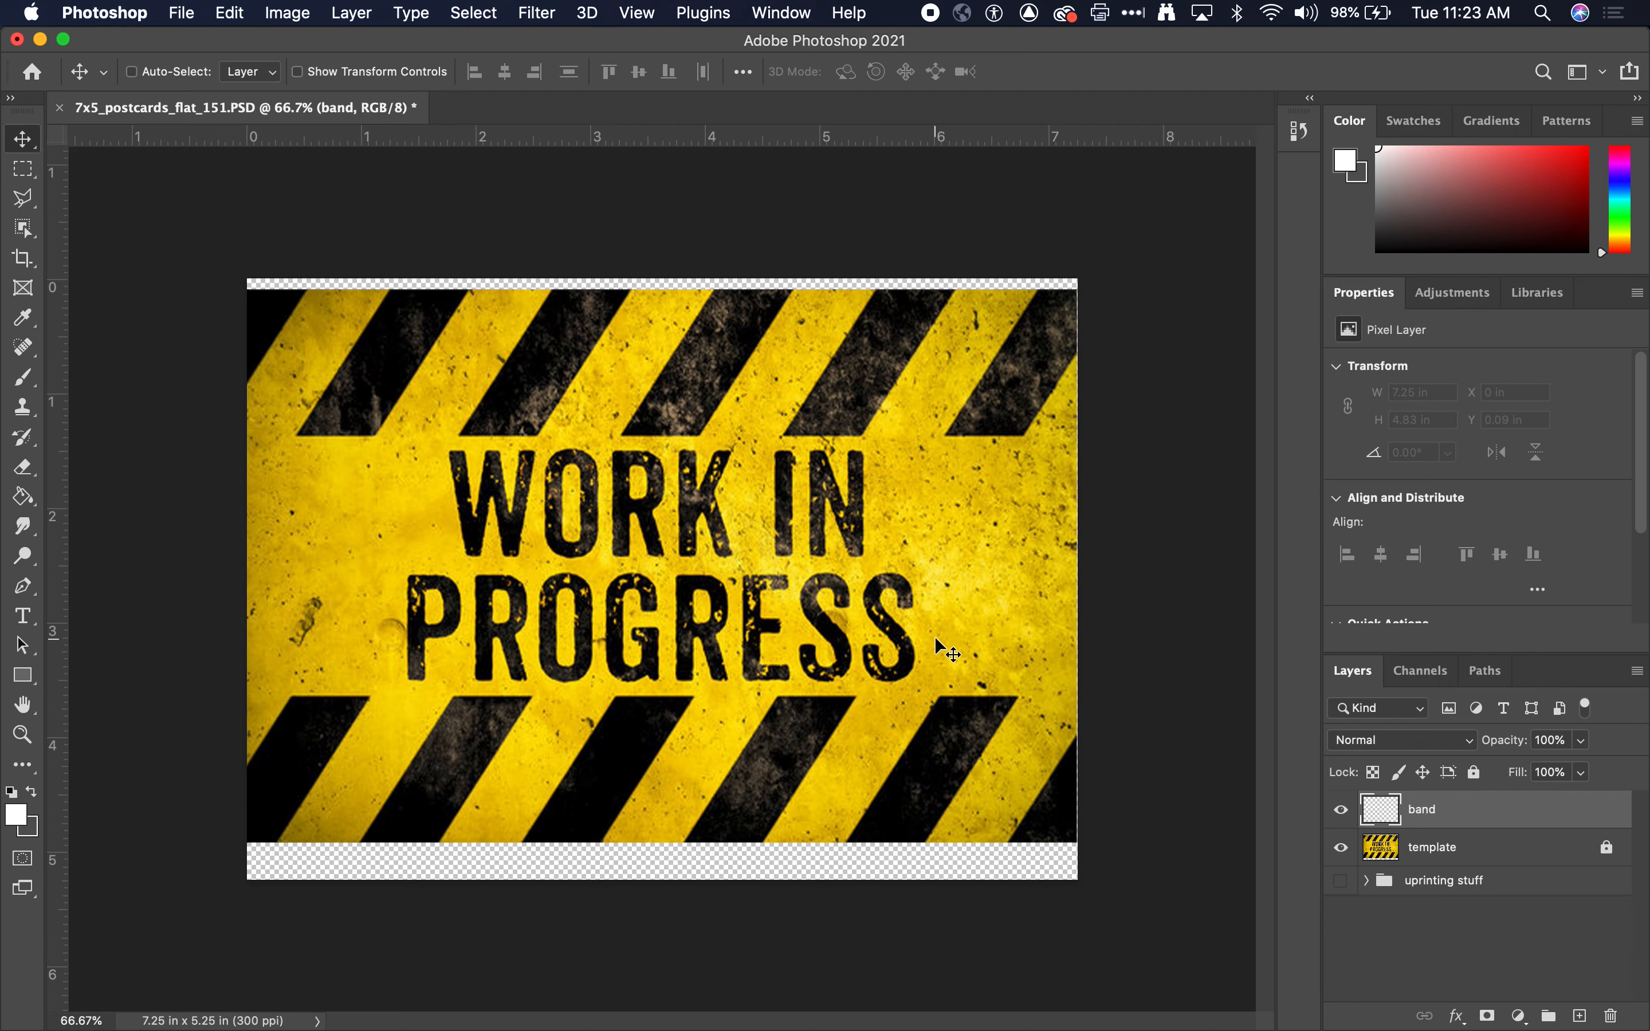
# - Reset the Essentials workspace to its default layout
pyautogui.click(28, 143)
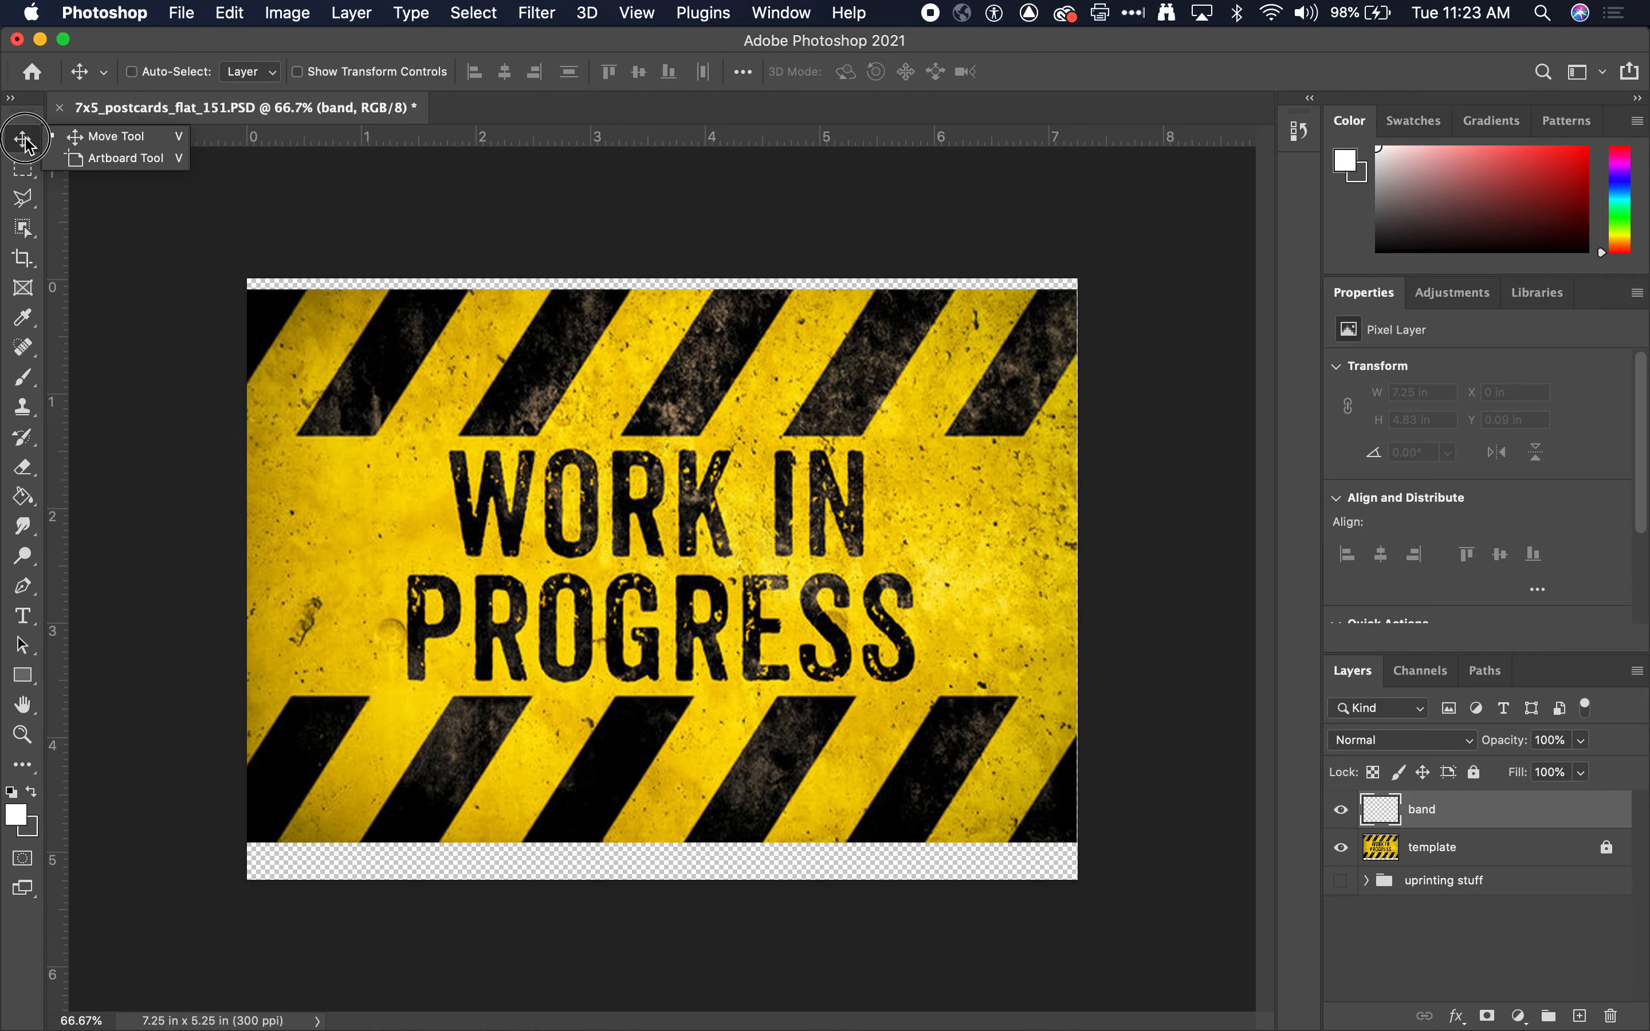
pyautogui.click(28, 142)
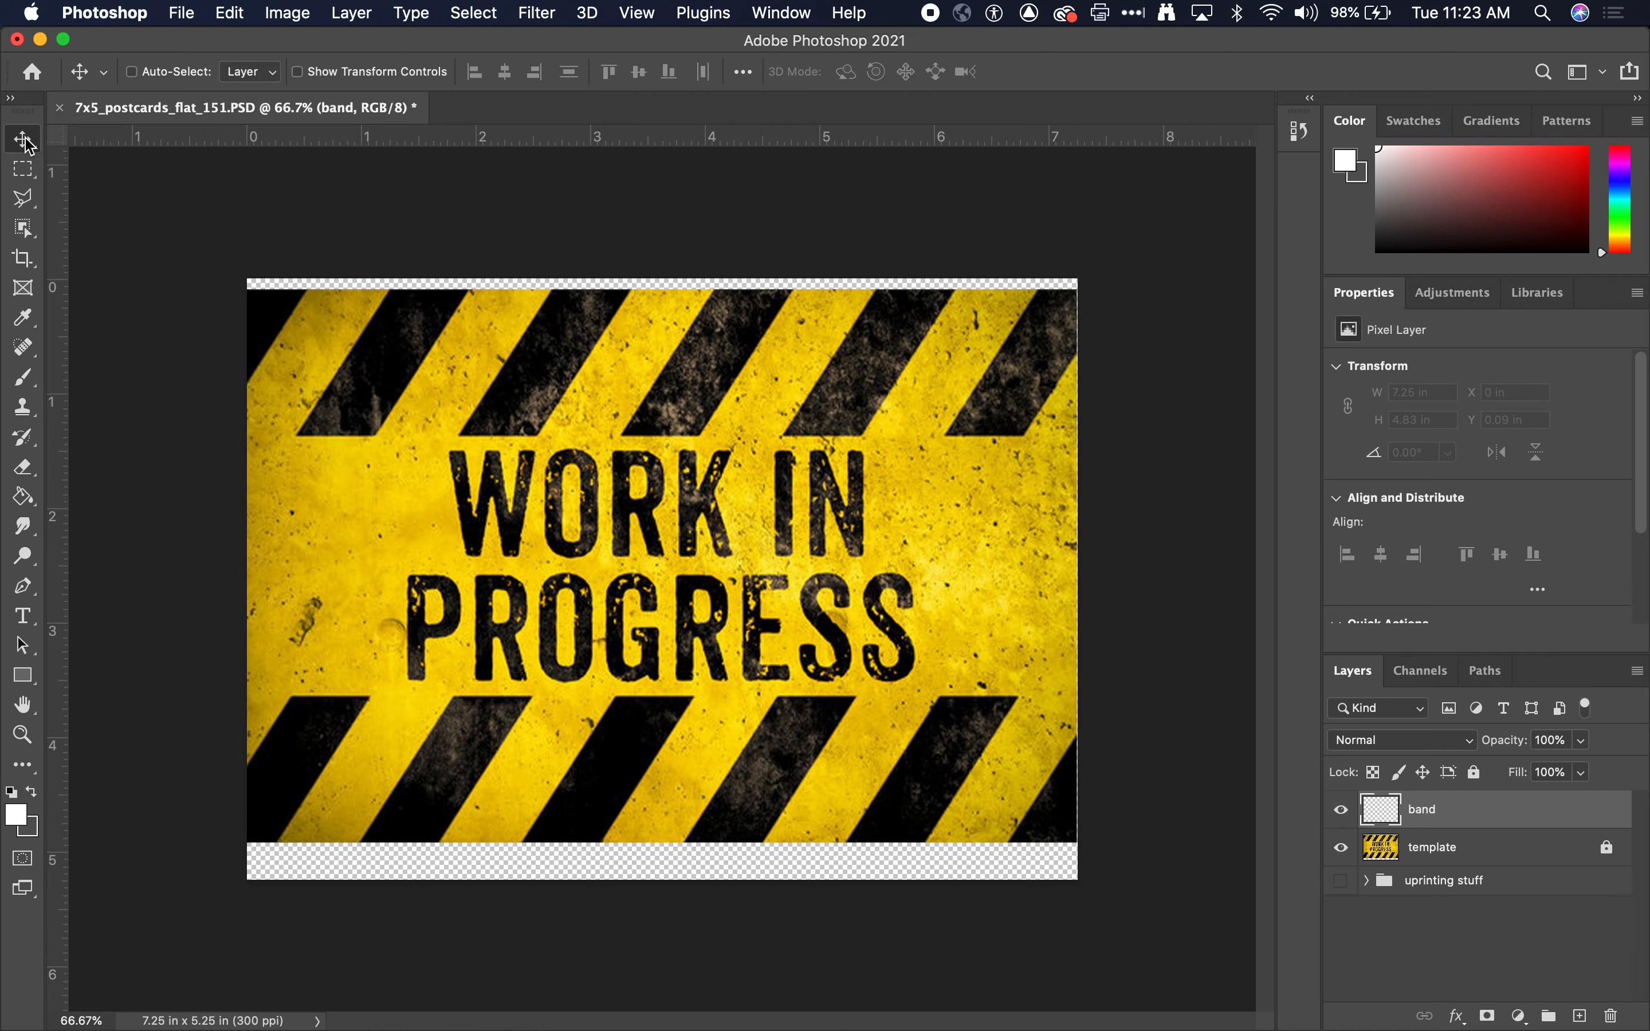
pyautogui.click(779, 12)
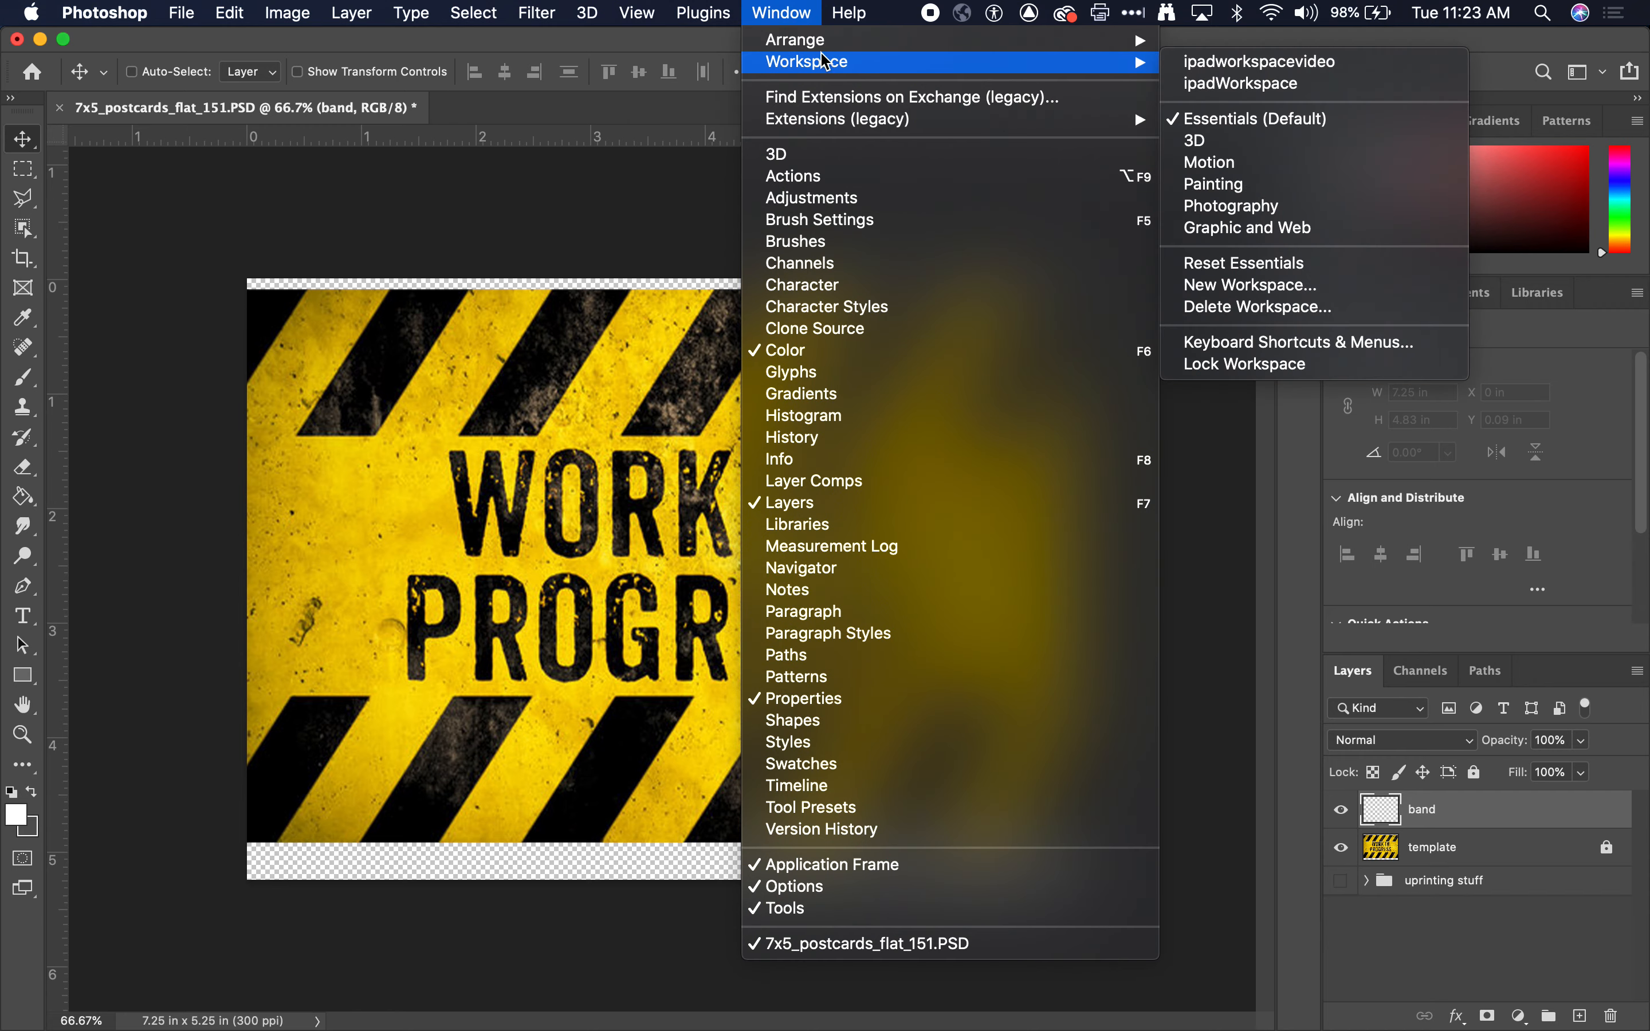
pyautogui.moveTo(1125, 63)
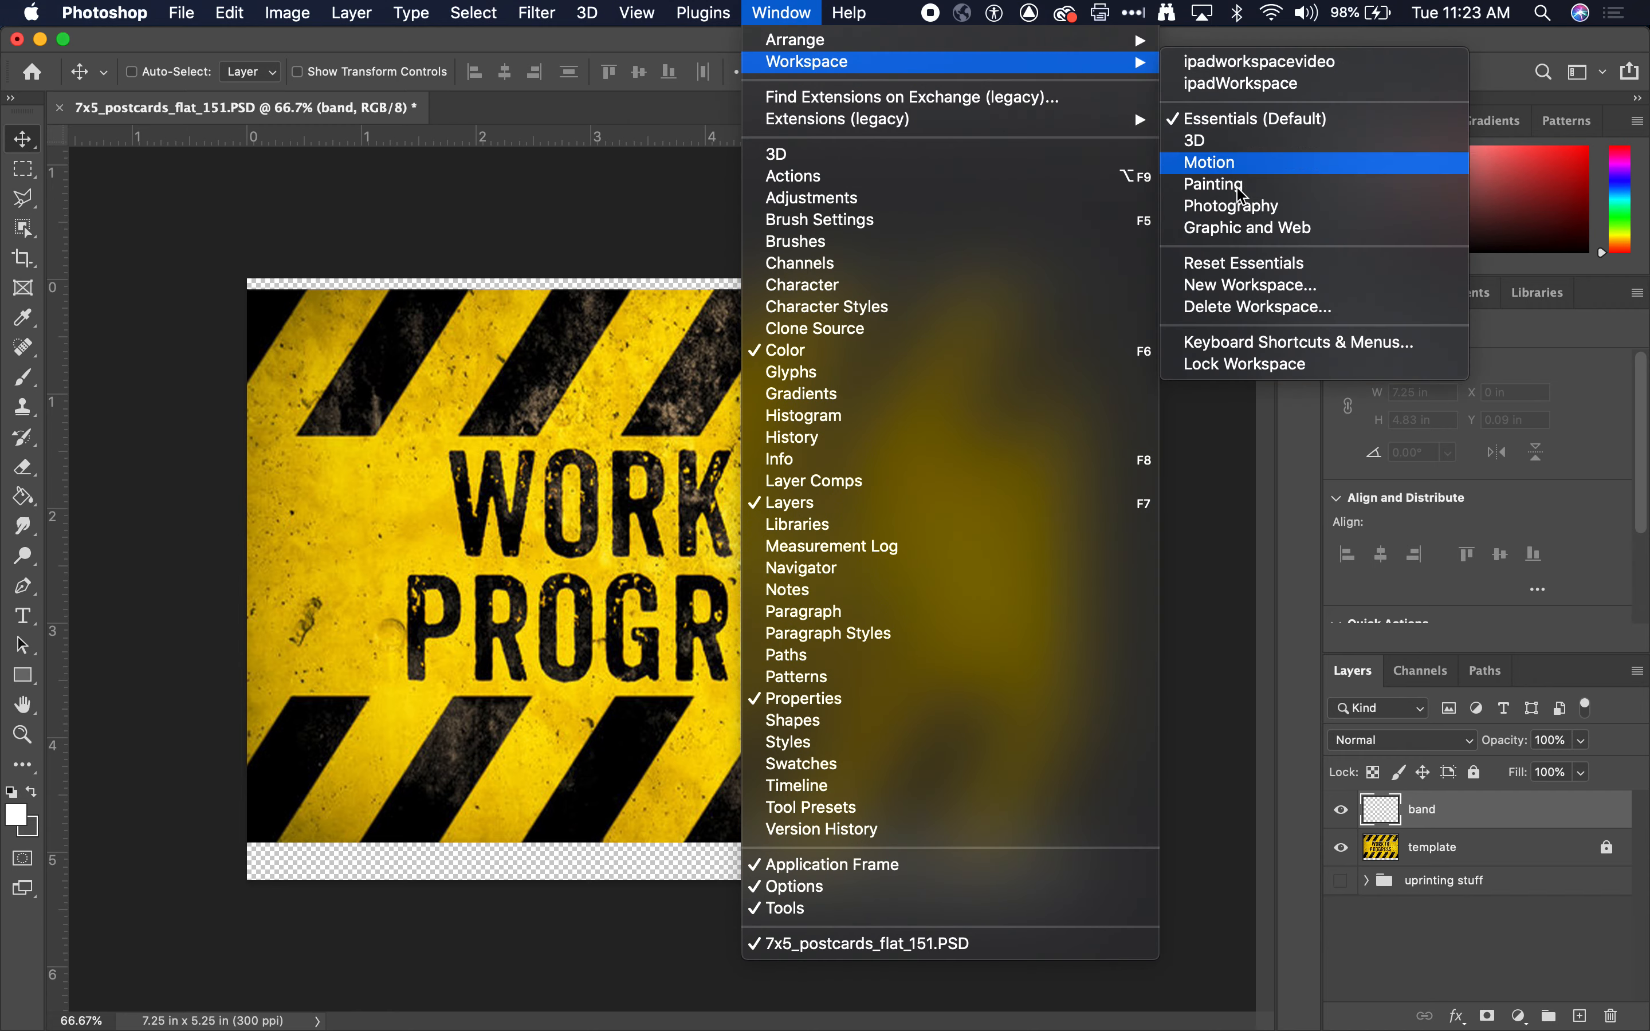
pyautogui.click(1265, 265)
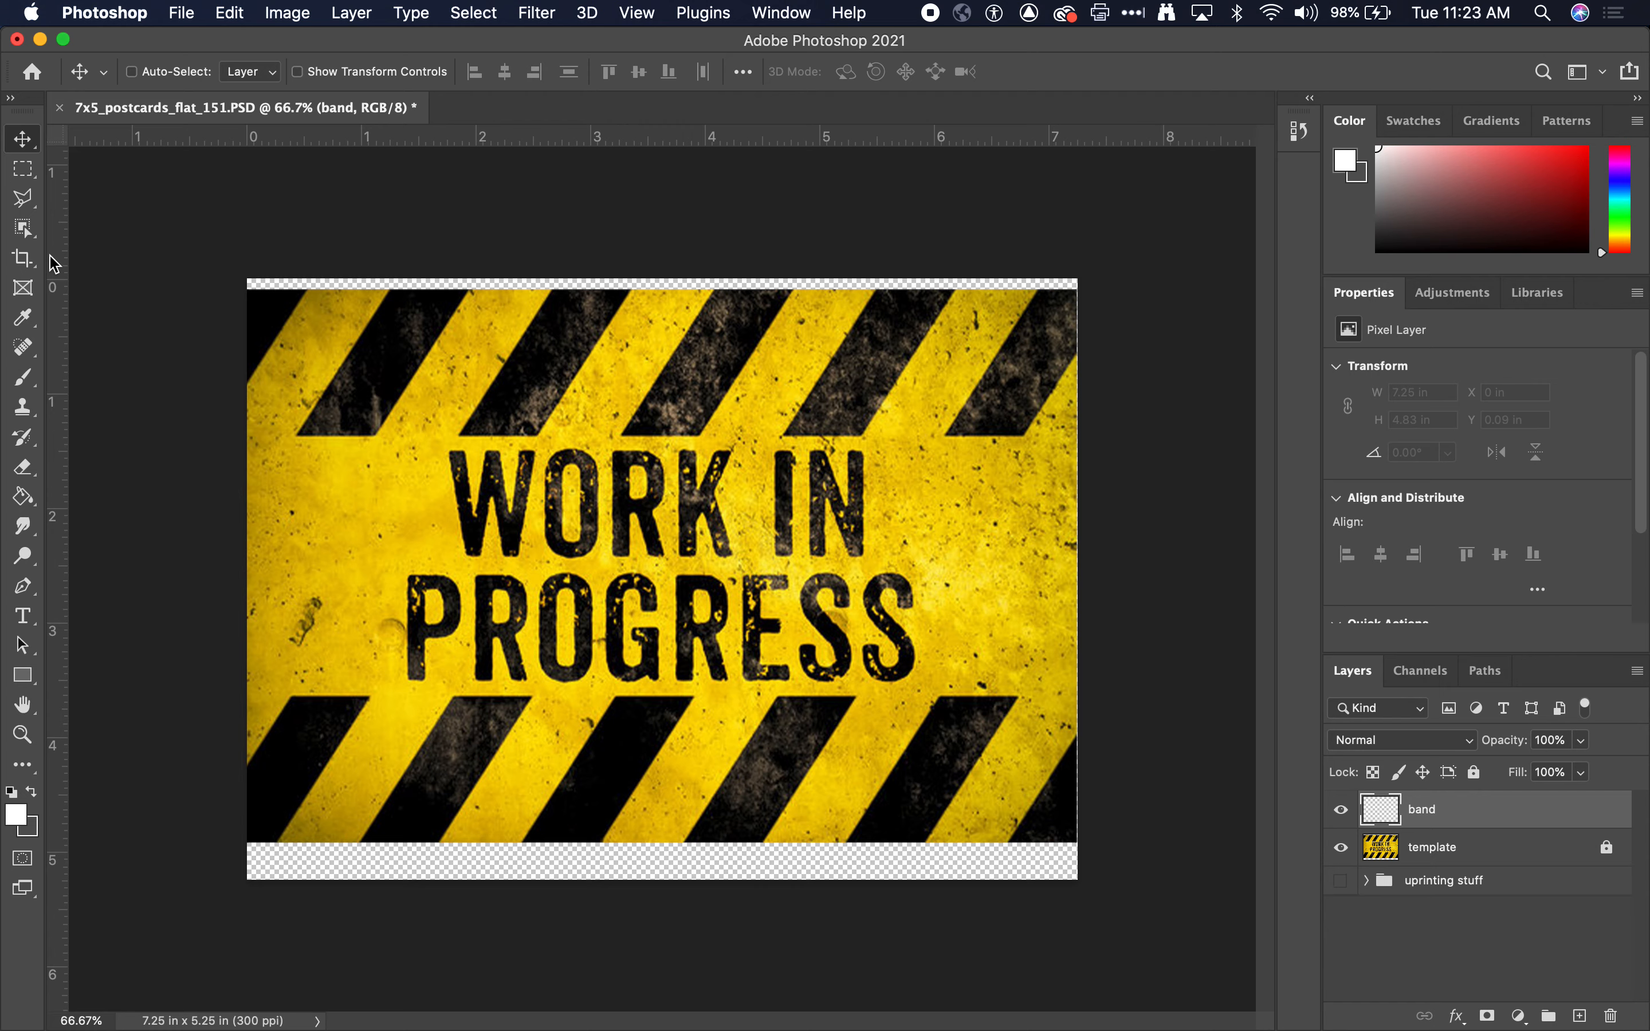
# - Make a tall rectangular marquee selection about 0.63 in wide and 1.78 in high, running down from the canvas's upper edge above WORK
pyautogui.click(26, 171)
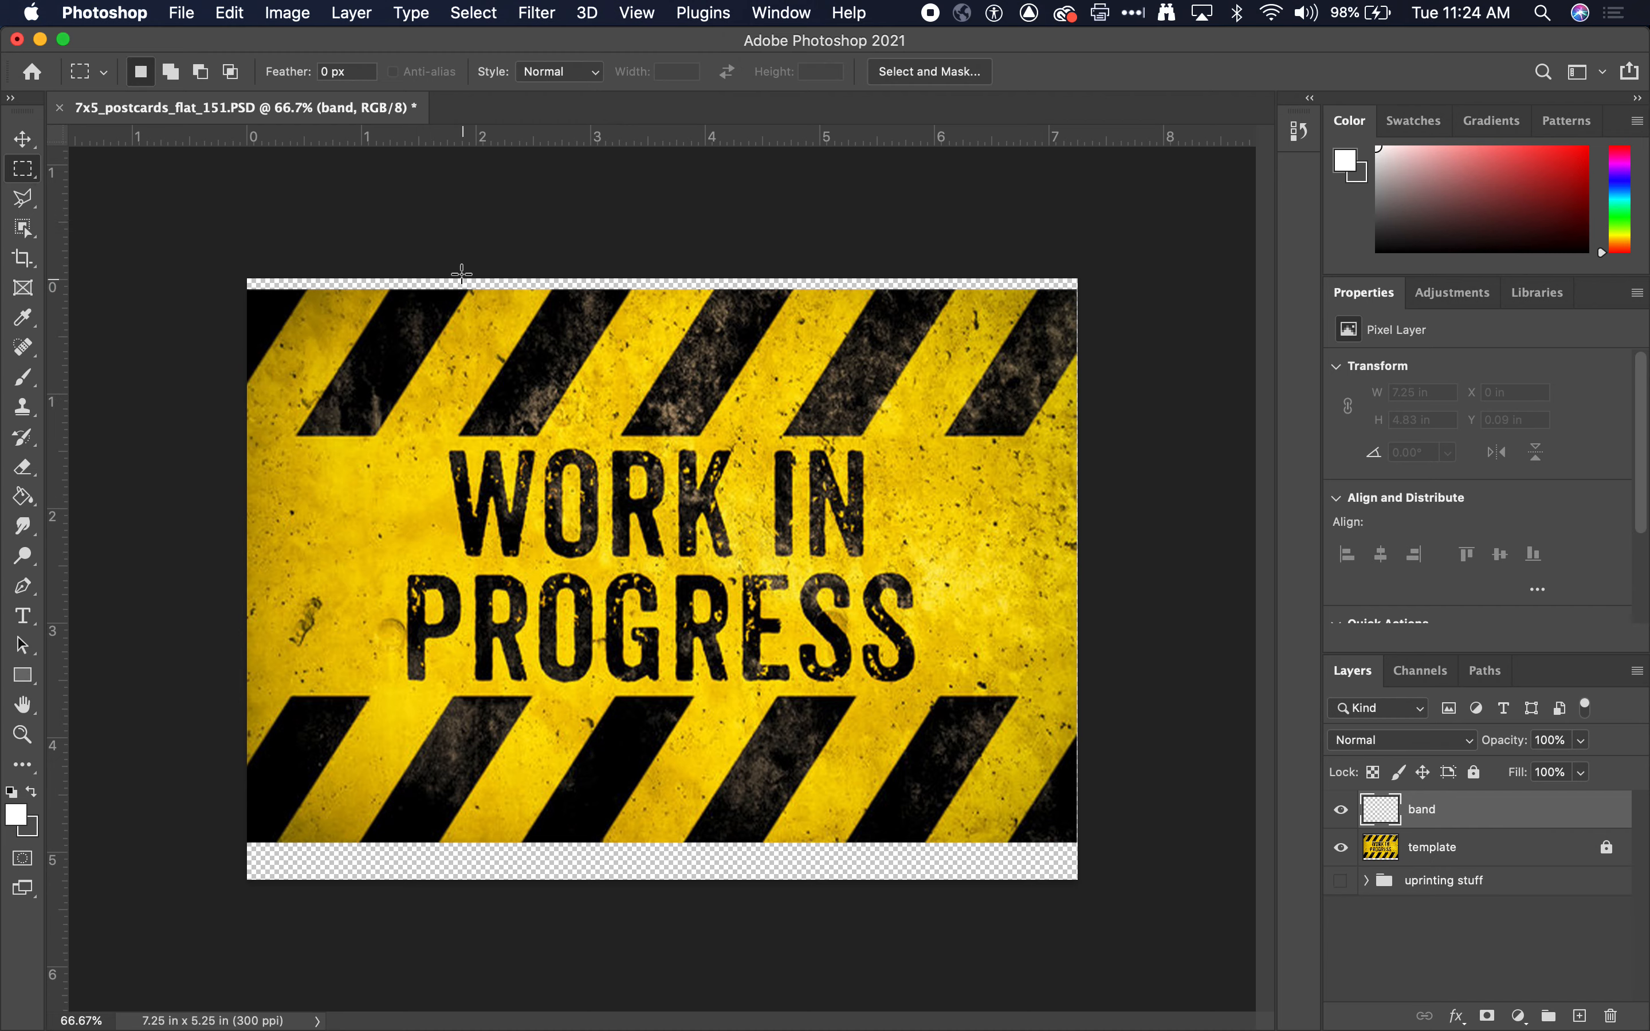
pyautogui.moveTo(488, 278); pyautogui.dragTo(562, 509)
pyautogui.moveTo(630, 322); pyautogui.dragTo(836, 490)
pyautogui.click(374, 369)
pyautogui.moveTo(374, 370)
pyautogui.mouseDown()
pyautogui.moveTo(526, 578)
pyautogui.moveTo(634, 578)
pyautogui.mouseUp()
pyautogui.moveTo(482, 418)
pyautogui.mouseDown()
pyautogui.moveTo(608, 523)
pyautogui.moveTo(581, 324)
pyautogui.moveTo(516, 280)
pyautogui.moveTo(491, 412)
pyautogui.mouseUp()
pyautogui.click(691, 504)
pyautogui.moveTo(436, 279); pyautogui.dragTo(507, 483)
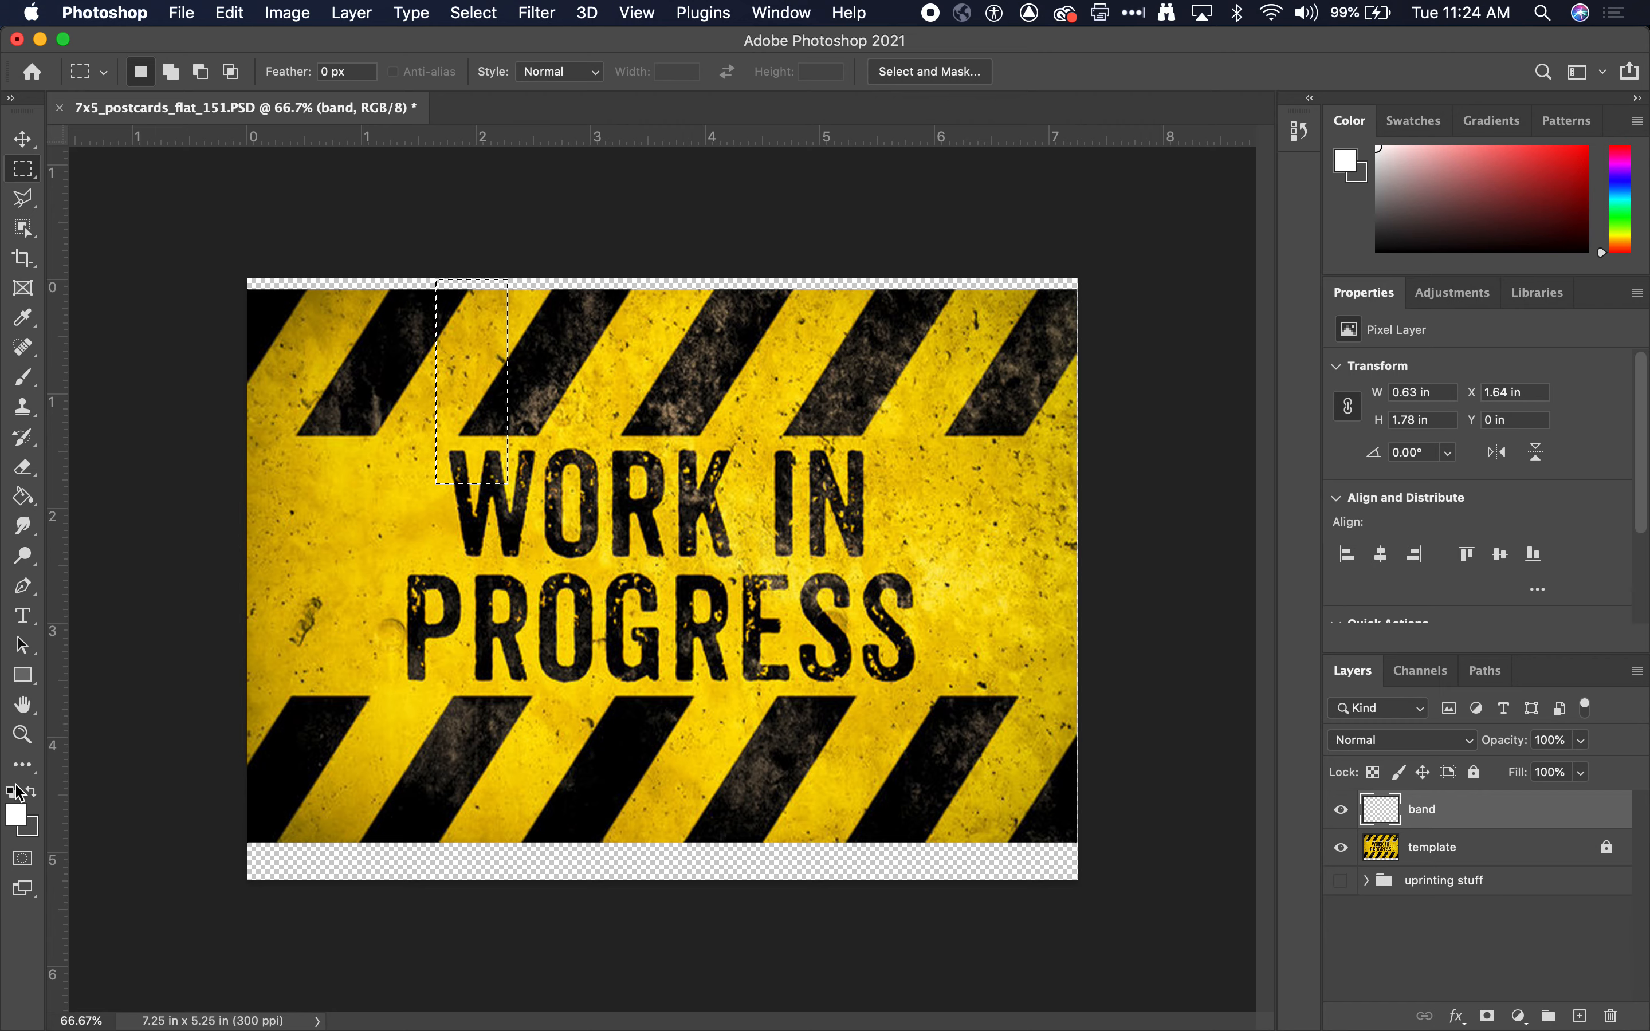
# - Set the foreground color to black (000000) and fill the rectangular selection on the band layer using the Paint Bucket
pyautogui.click(25, 815)
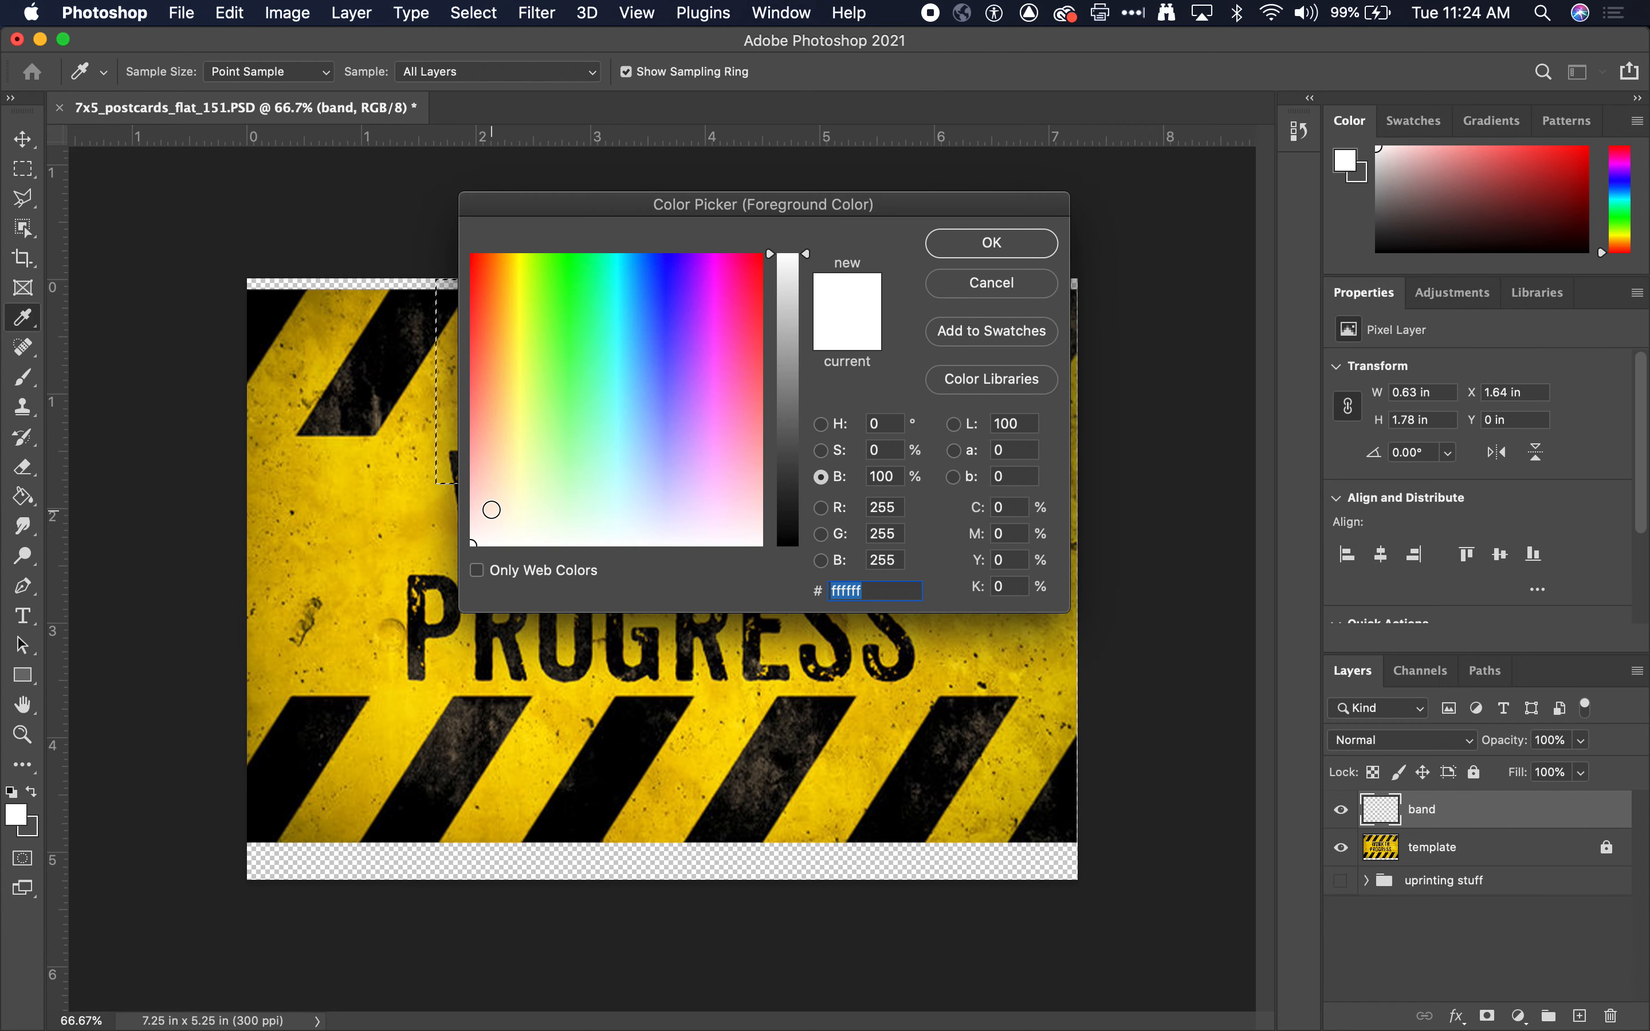
pyautogui.moveTo(789, 519); pyautogui.dragTo(796, 571)
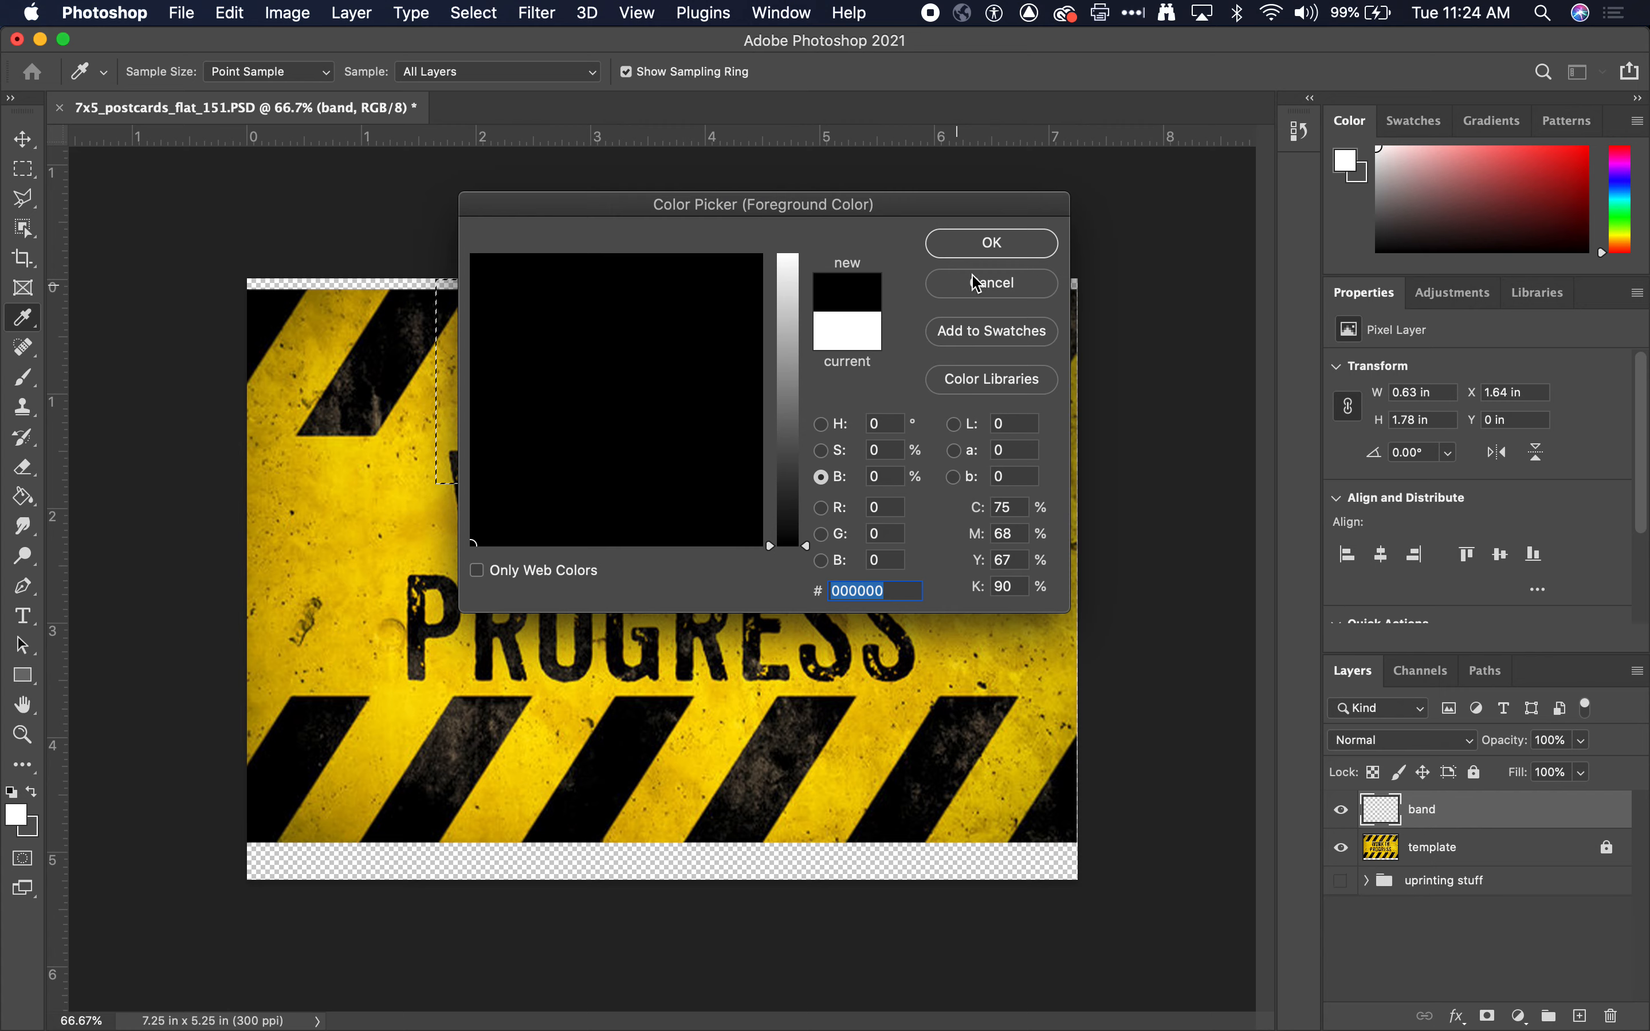
pyautogui.click(980, 255)
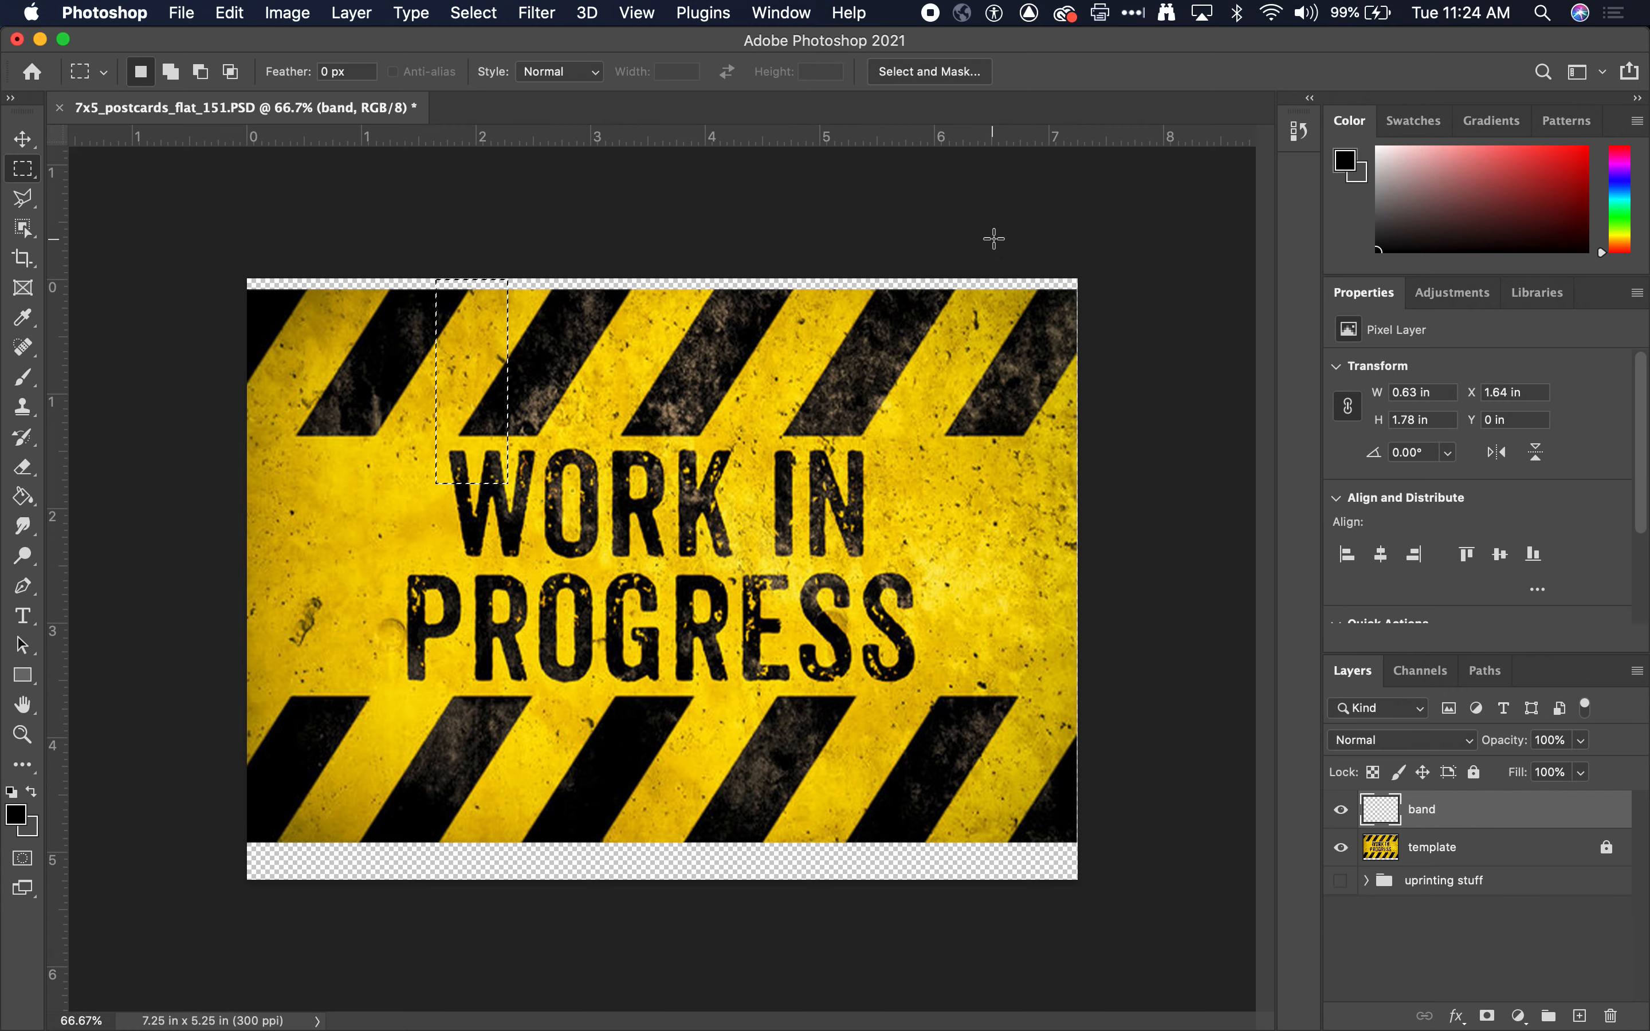
pyautogui.moveTo(23, 497)
pyautogui.mouseDown()
pyautogui.moveTo(132, 489)
pyautogui.moveTo(157, 520)
pyautogui.mouseUp()
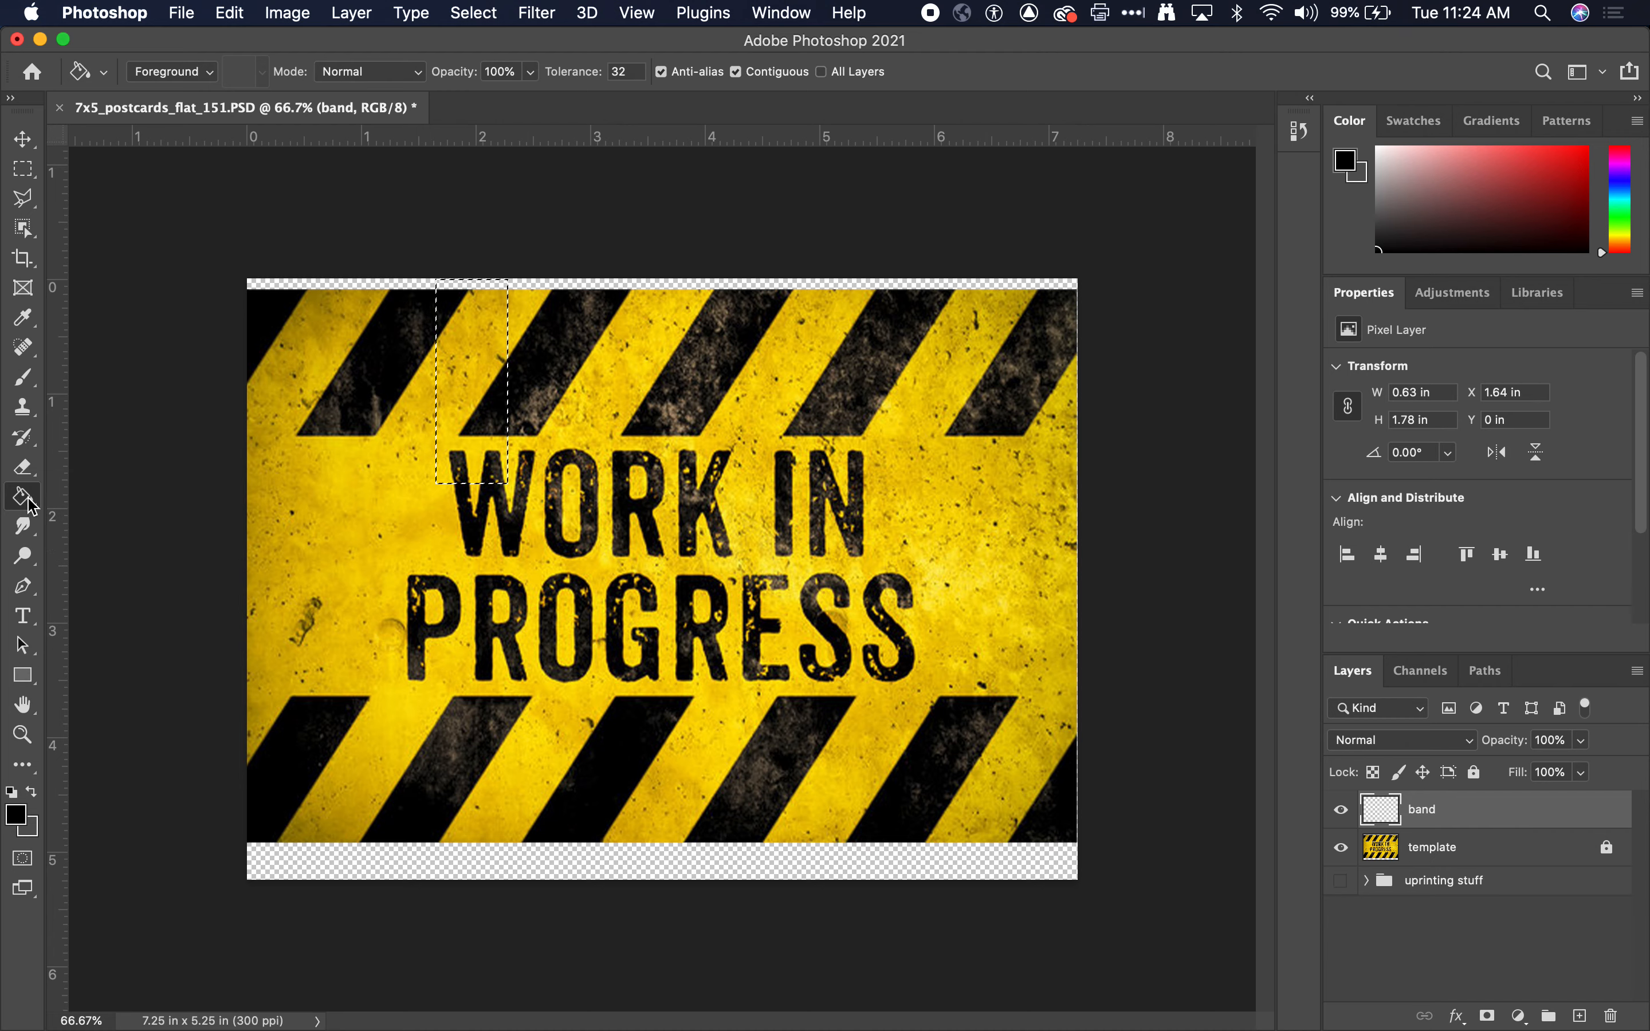
pyautogui.click(478, 398)
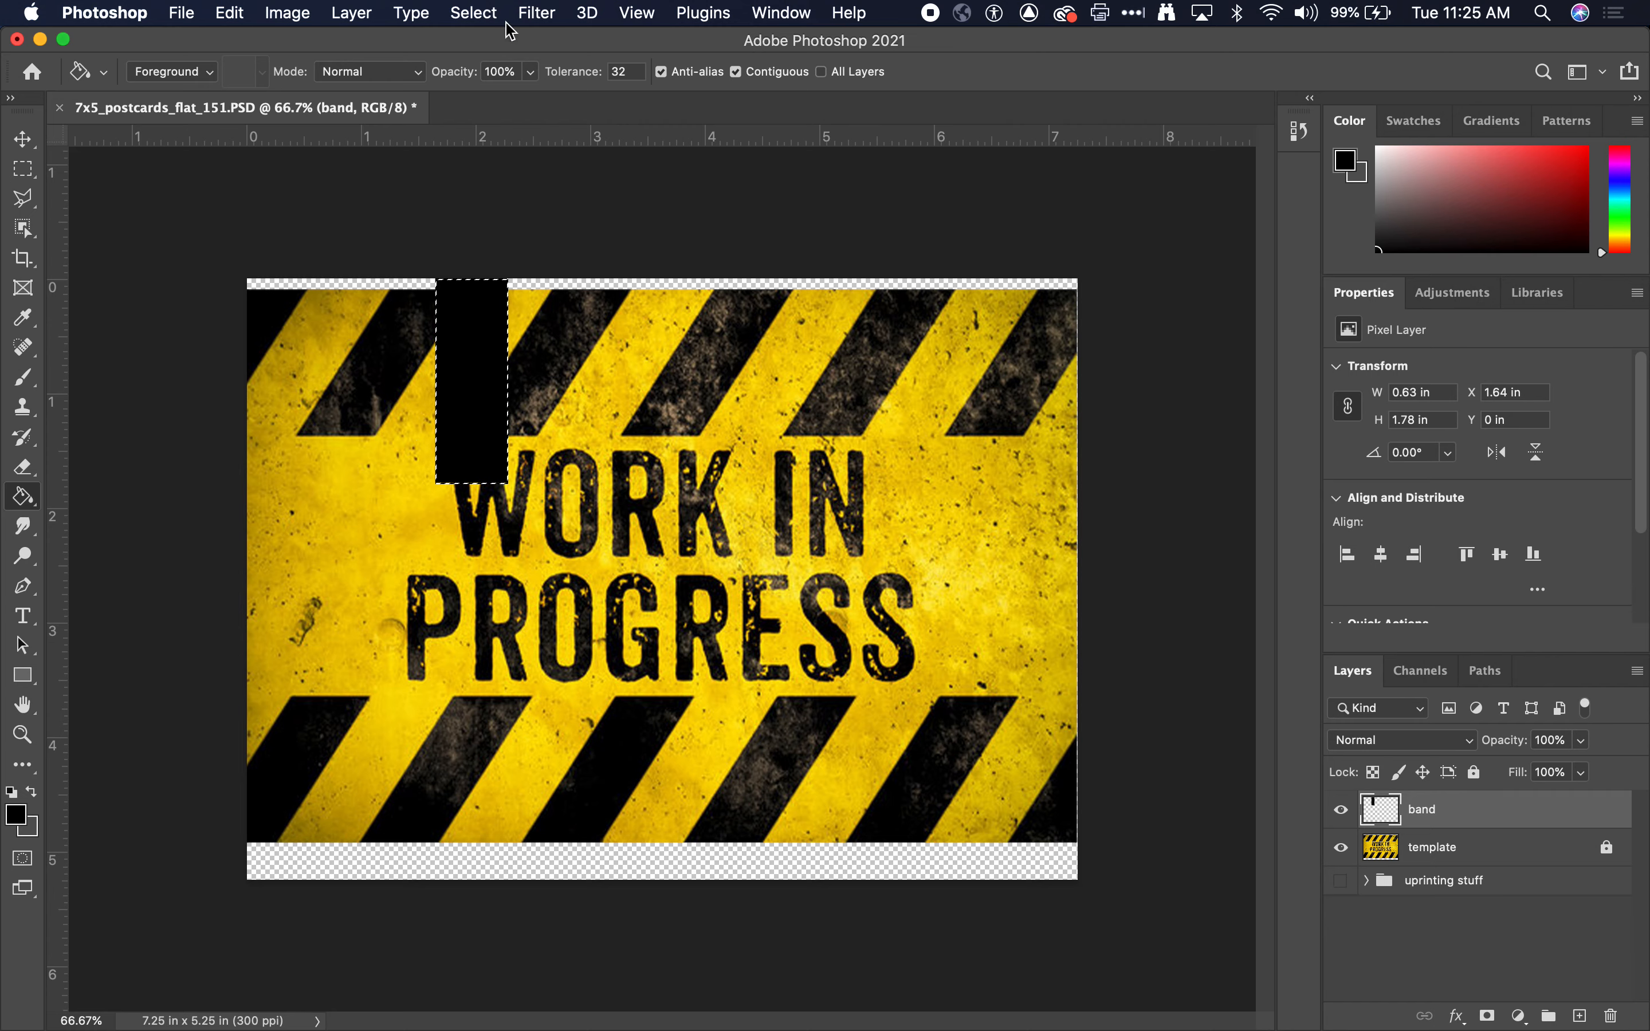
# - Deselect the filled rectangle and move it down onto the W of WORK, to about X 1.99 in, Y 0.52 in
pyautogui.click(477, 10)
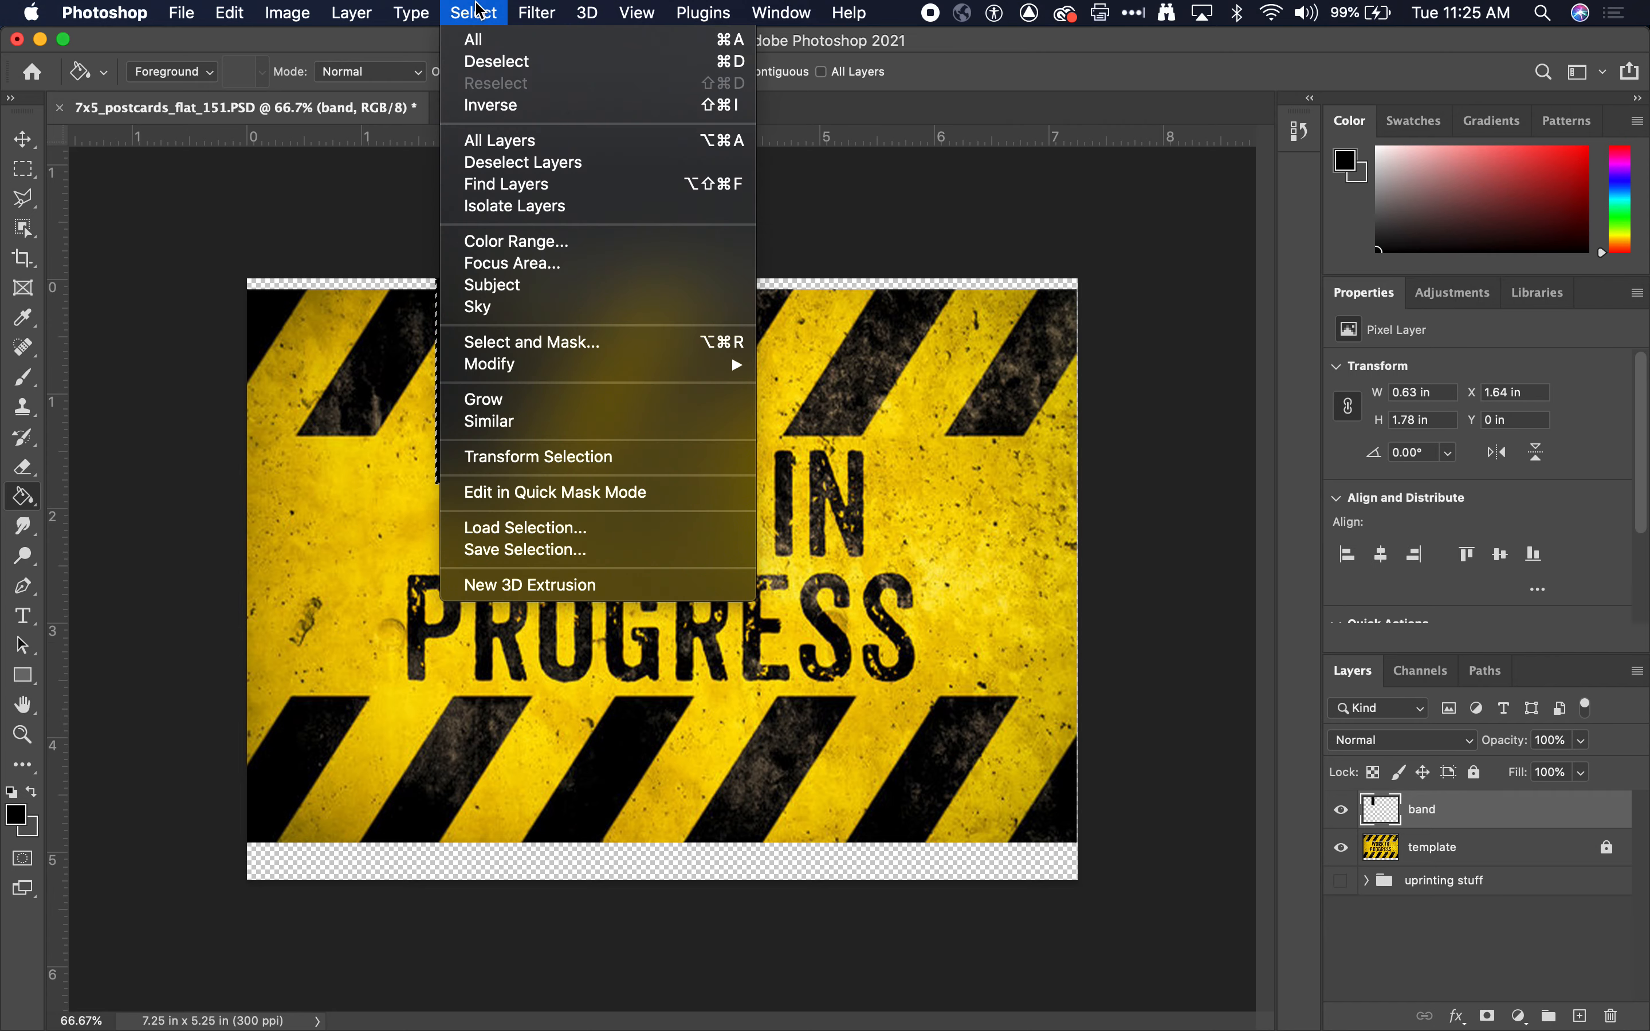
pyautogui.click(501, 61)
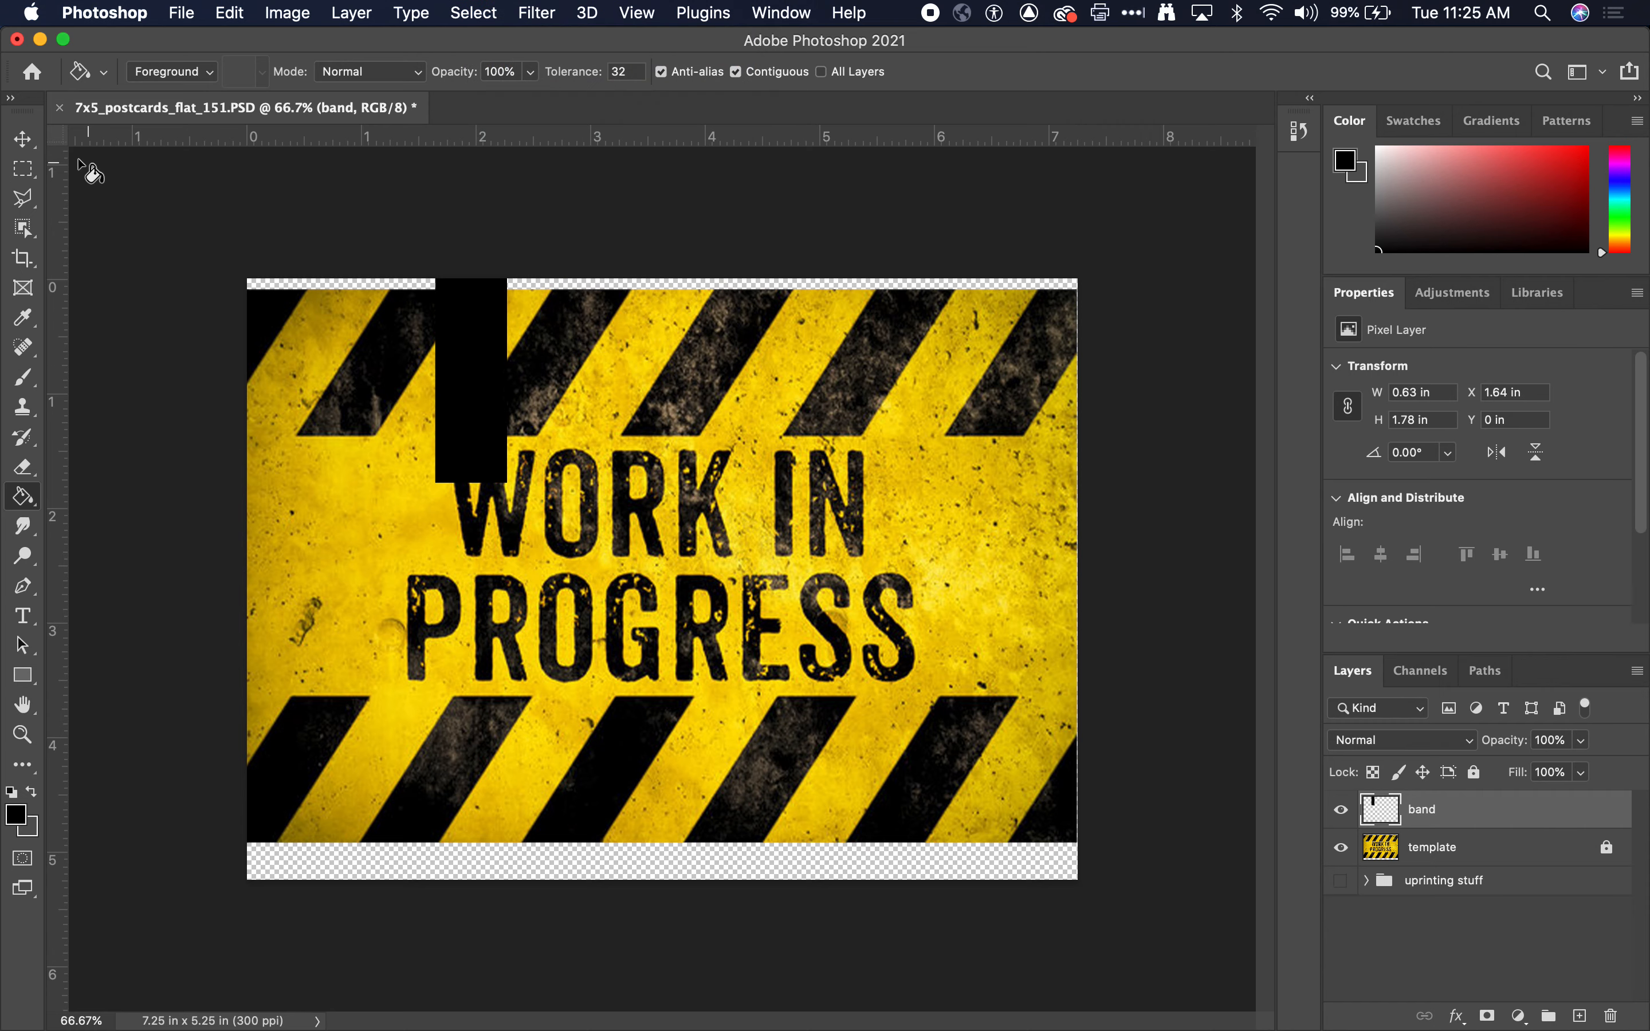
pyautogui.click(22, 139)
pyautogui.moveTo(583, 477); pyautogui.dragTo(518, 453)
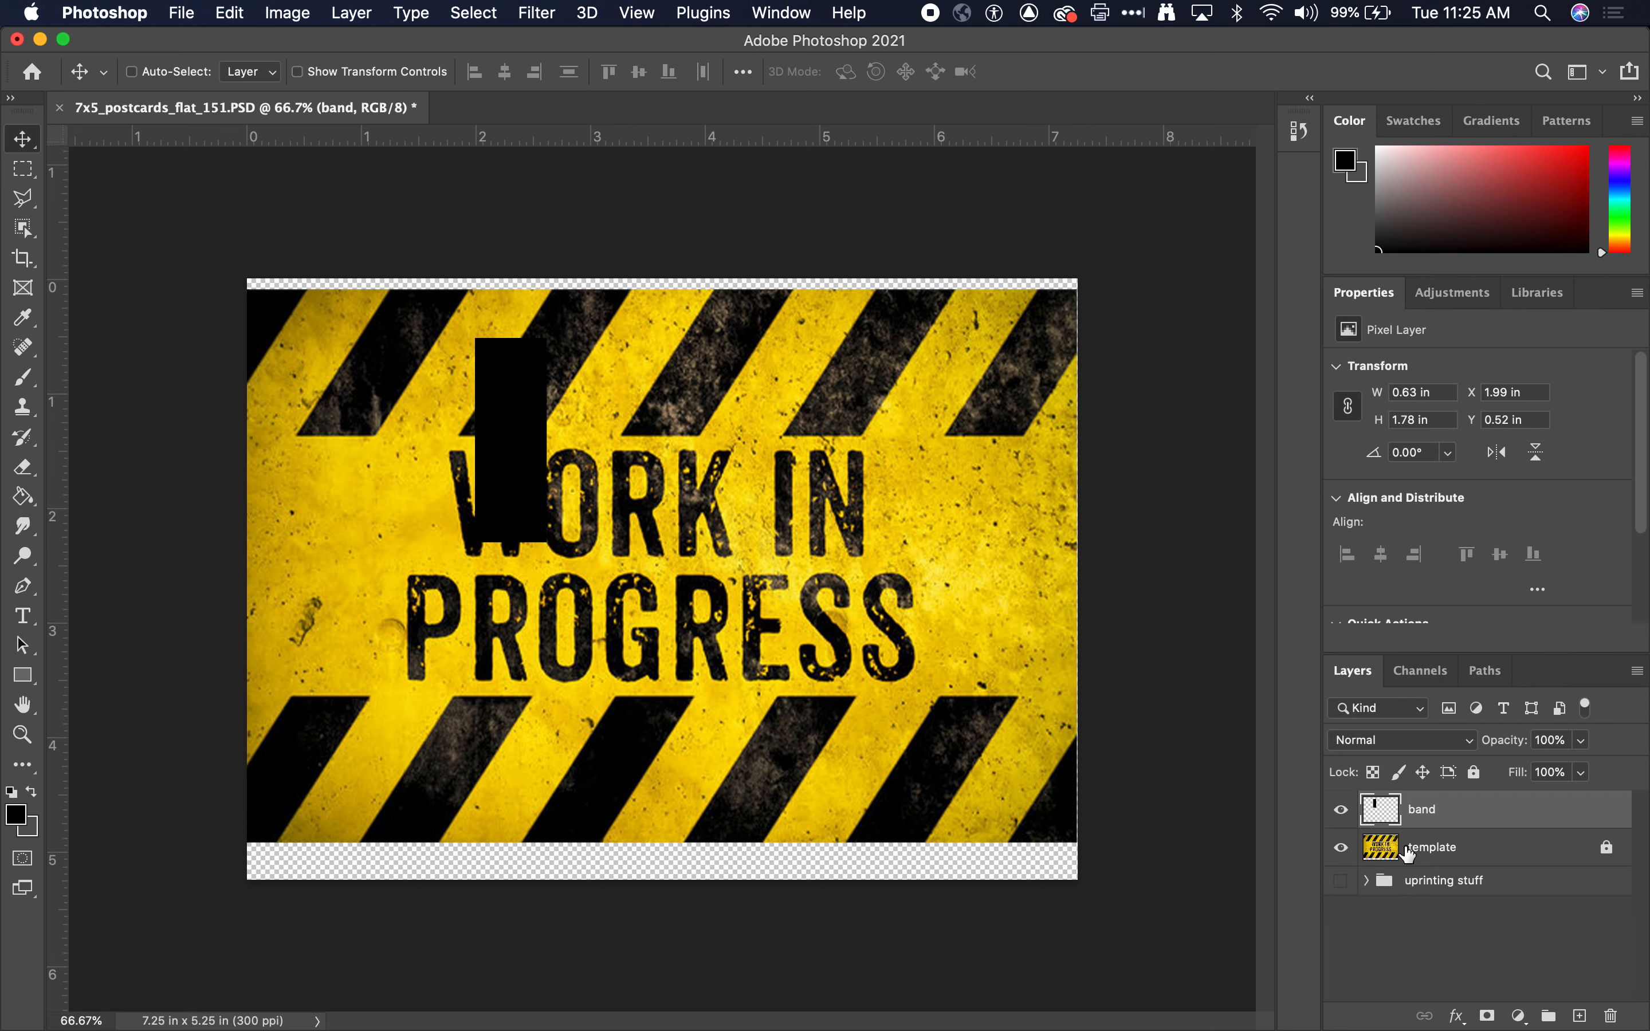
# - Unlock the template layer, reduce its opacity to 50%, and lock it again
pyautogui.click(1445, 860)
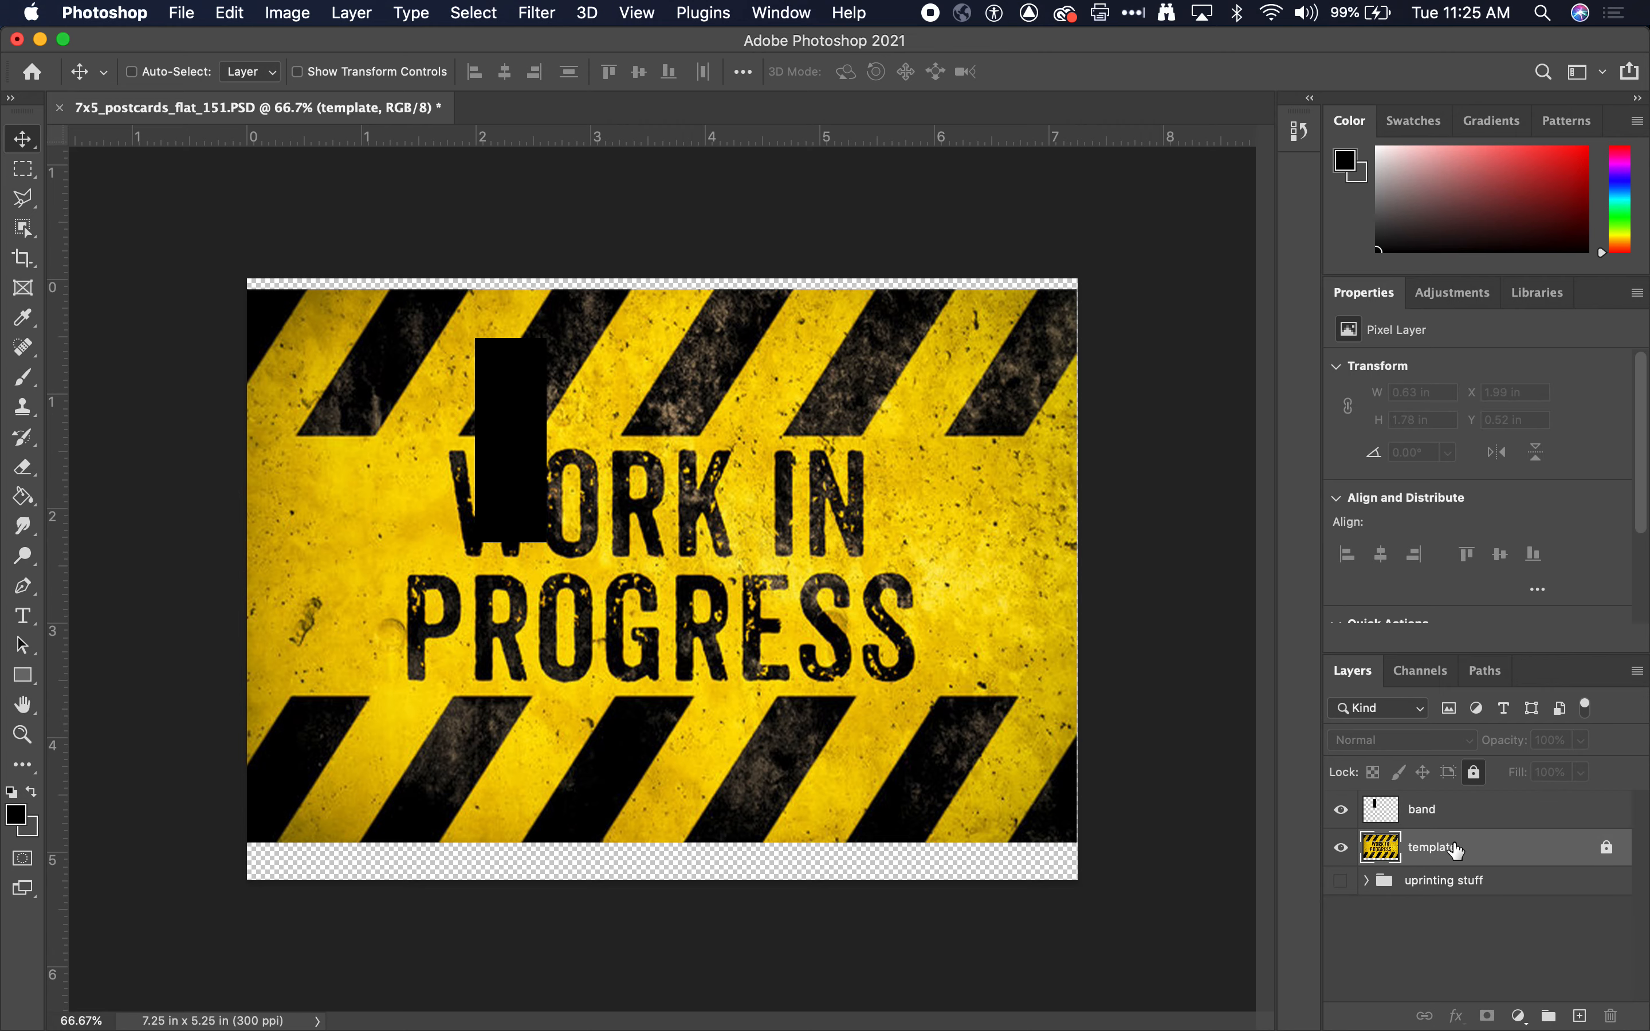
pyautogui.click(1607, 849)
pyautogui.moveTo(1518, 744); pyautogui.dragTo(1457, 745)
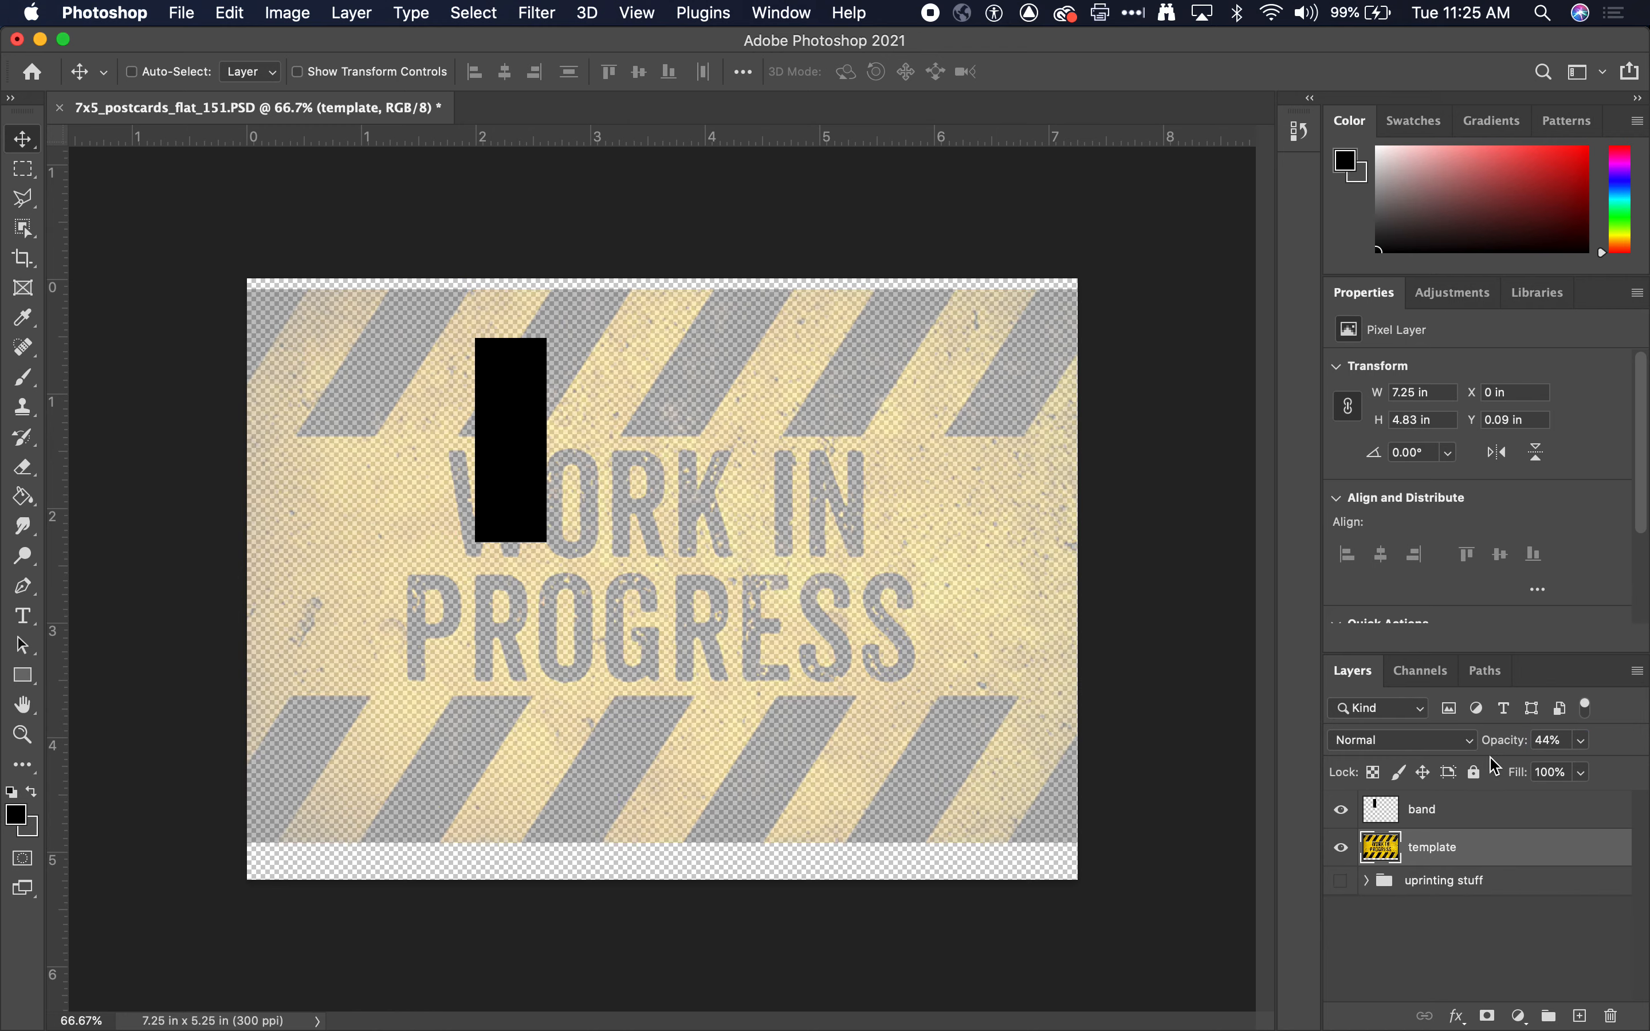
pyautogui.click(1553, 742)
pyautogui.write('55')
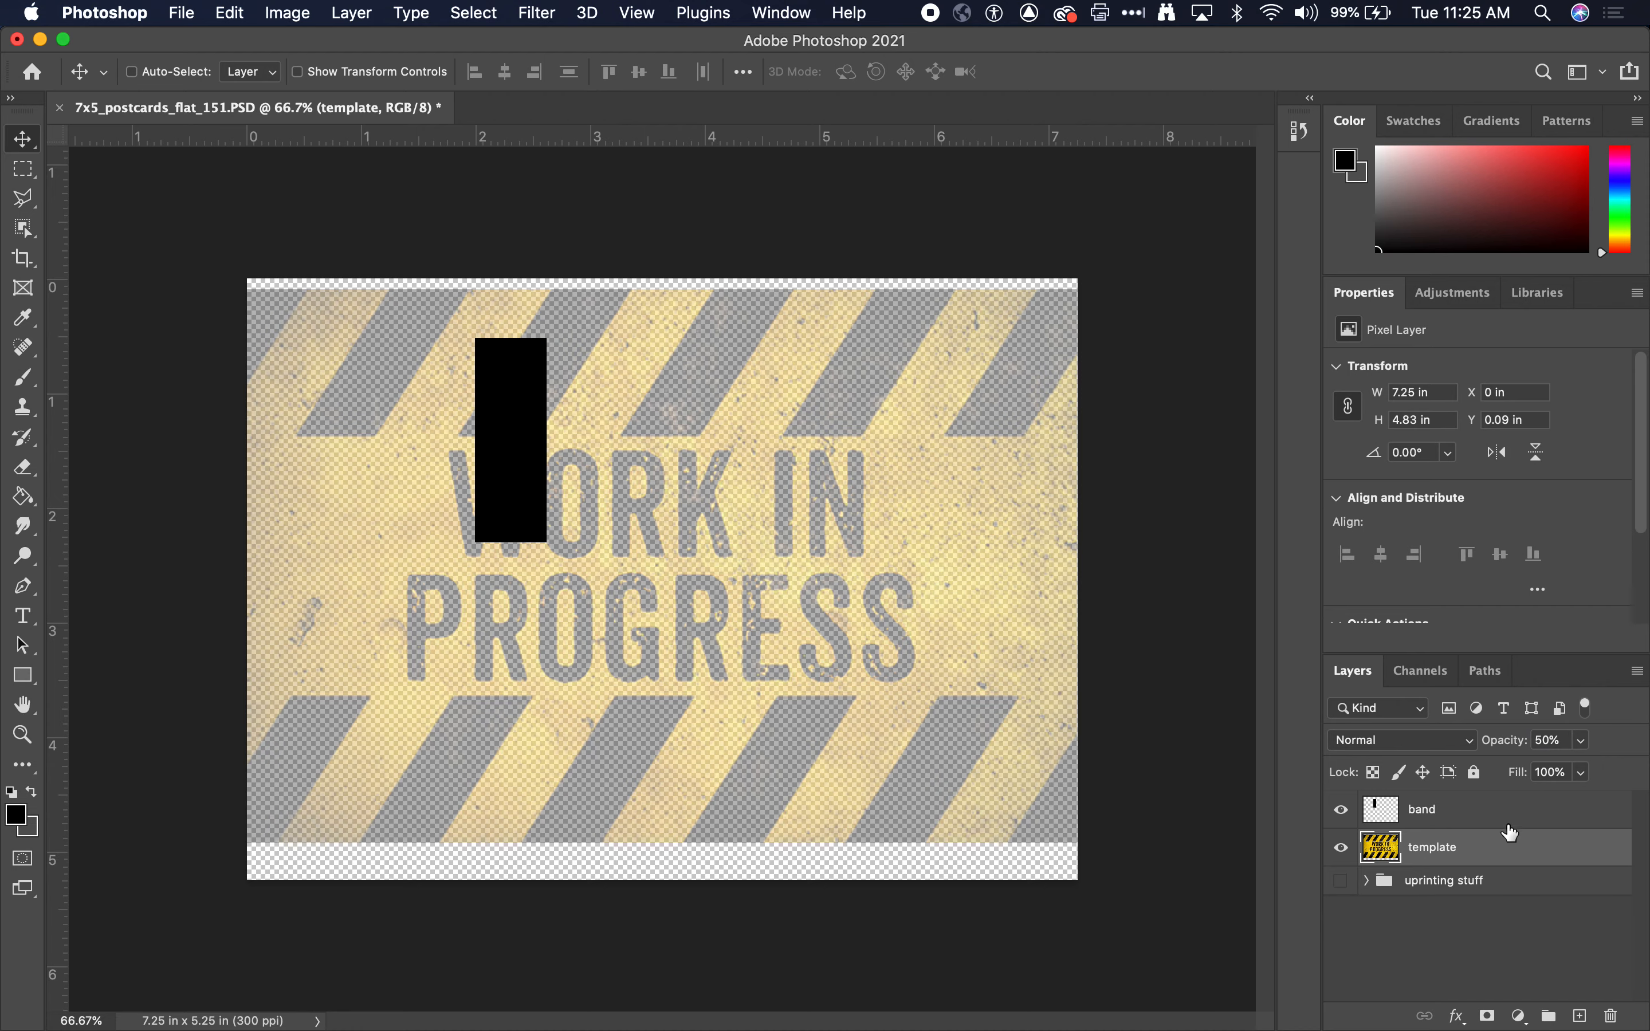
pyautogui.click(1475, 773)
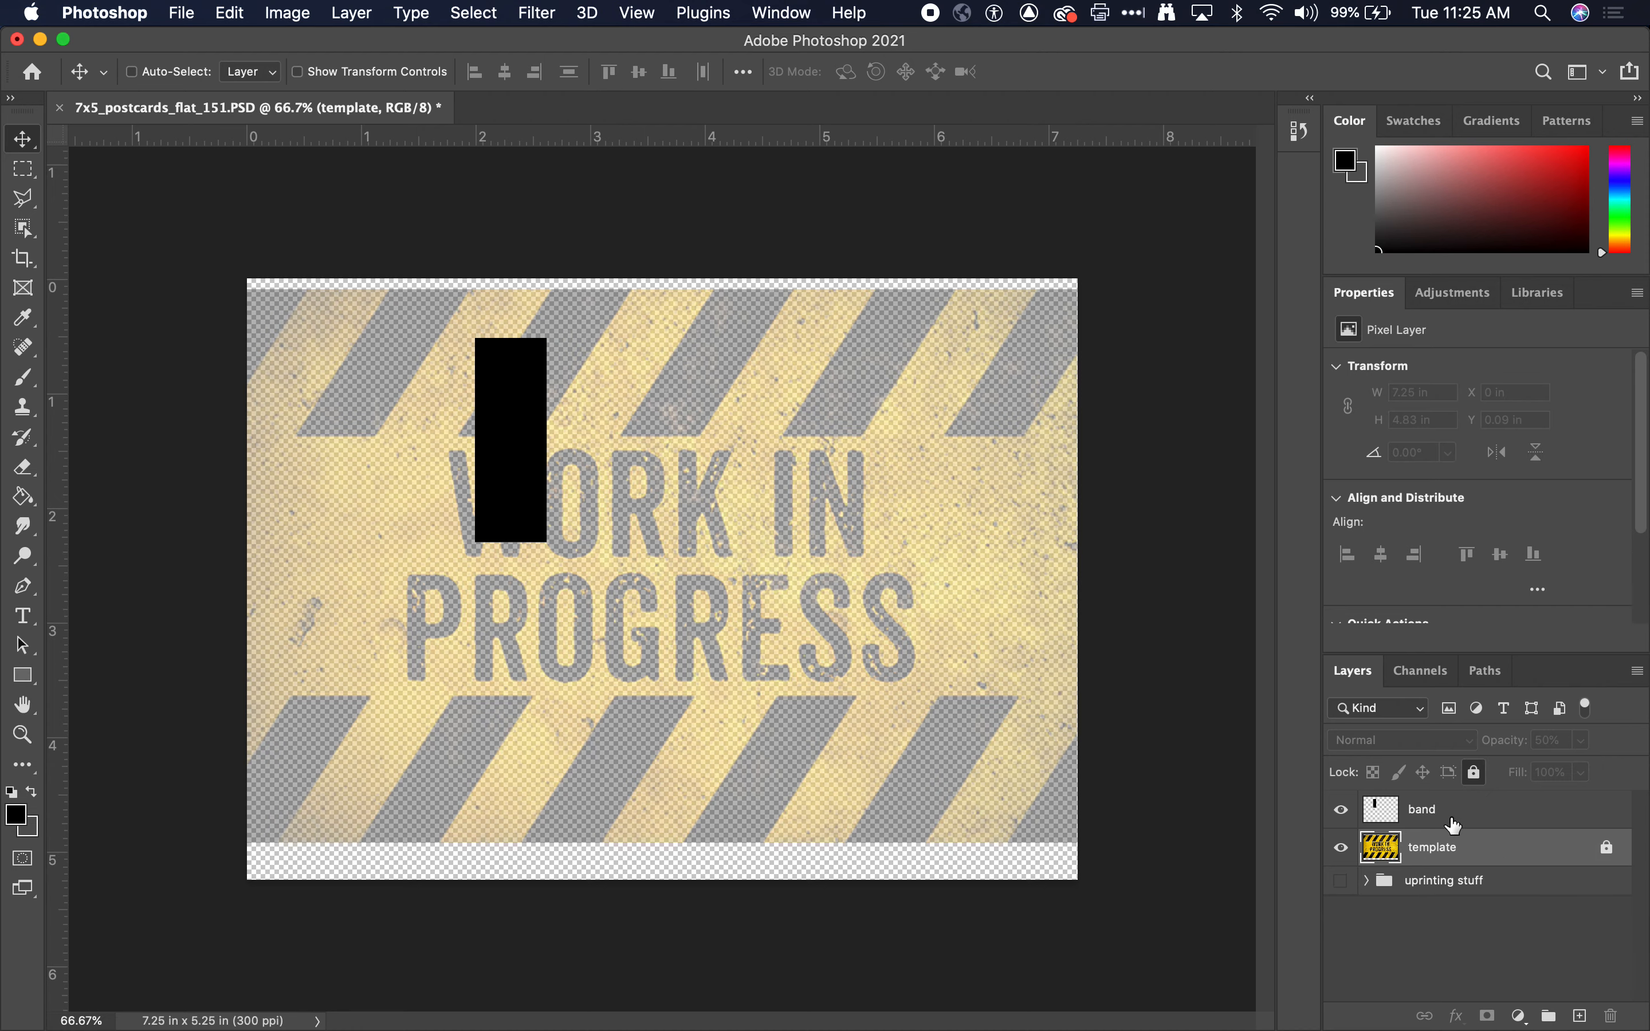
# - Free-transform the band layer: rotate it about 34.17°, stretch its height to about 139%, and place it over the dark stripe above WORK
pyautogui.click(1433, 812)
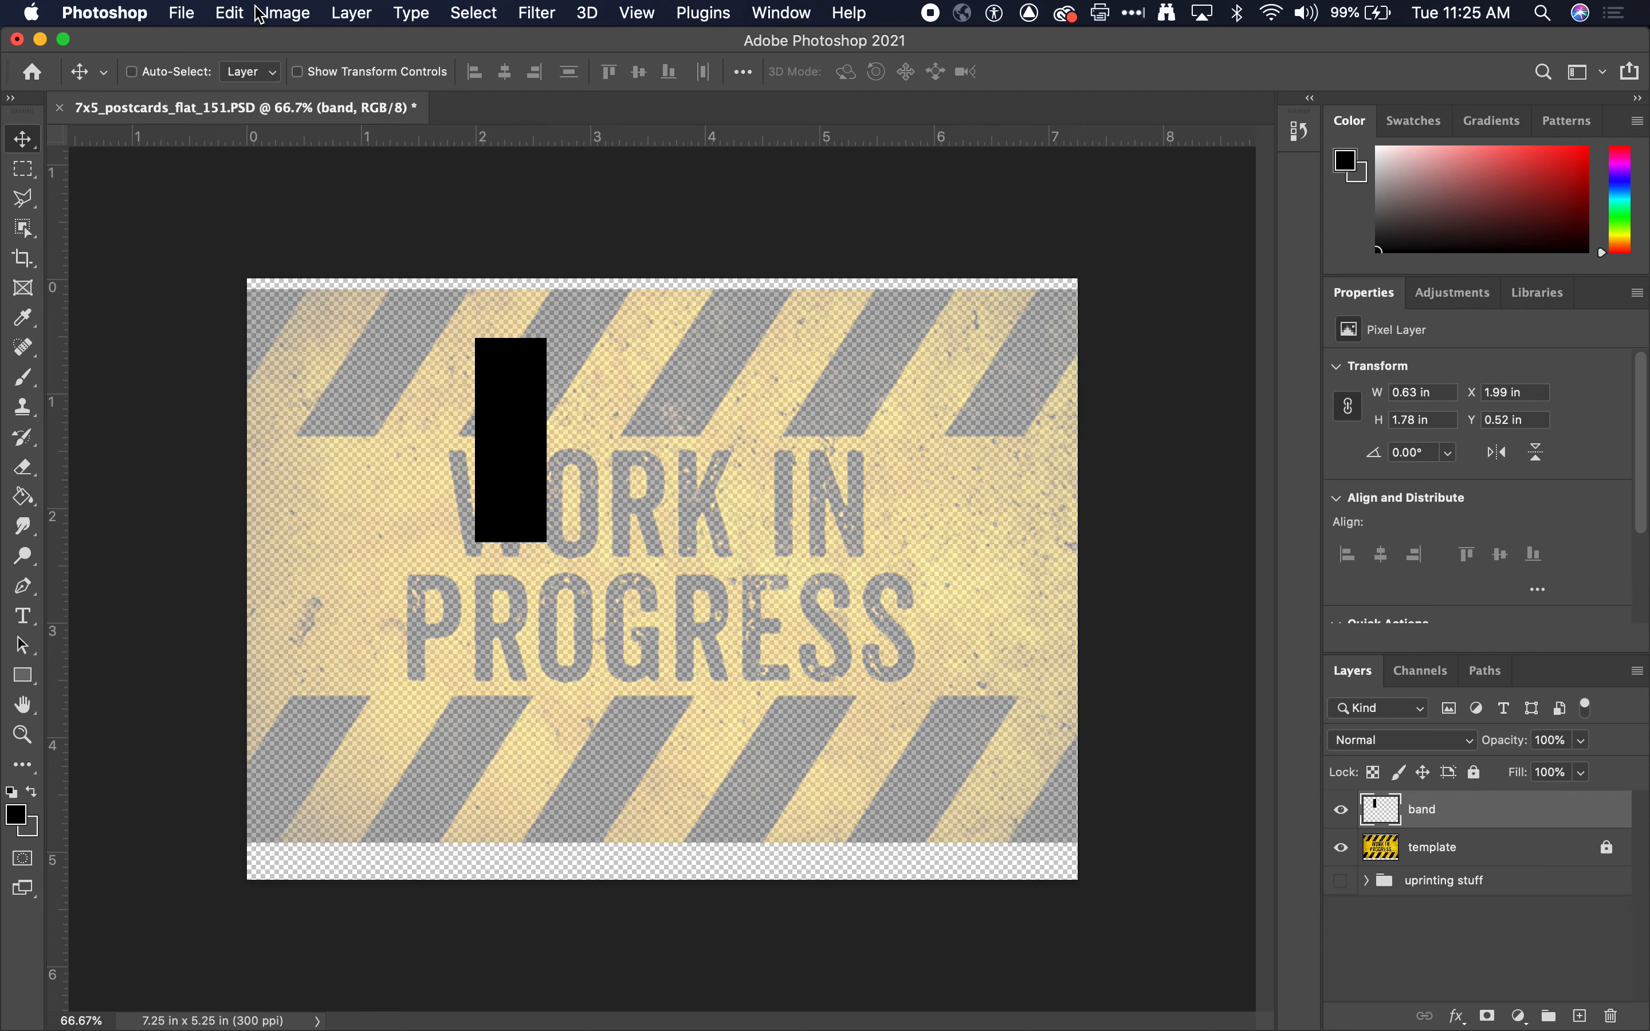
pyautogui.click(236, 14)
pyautogui.moveTo(361, 554)
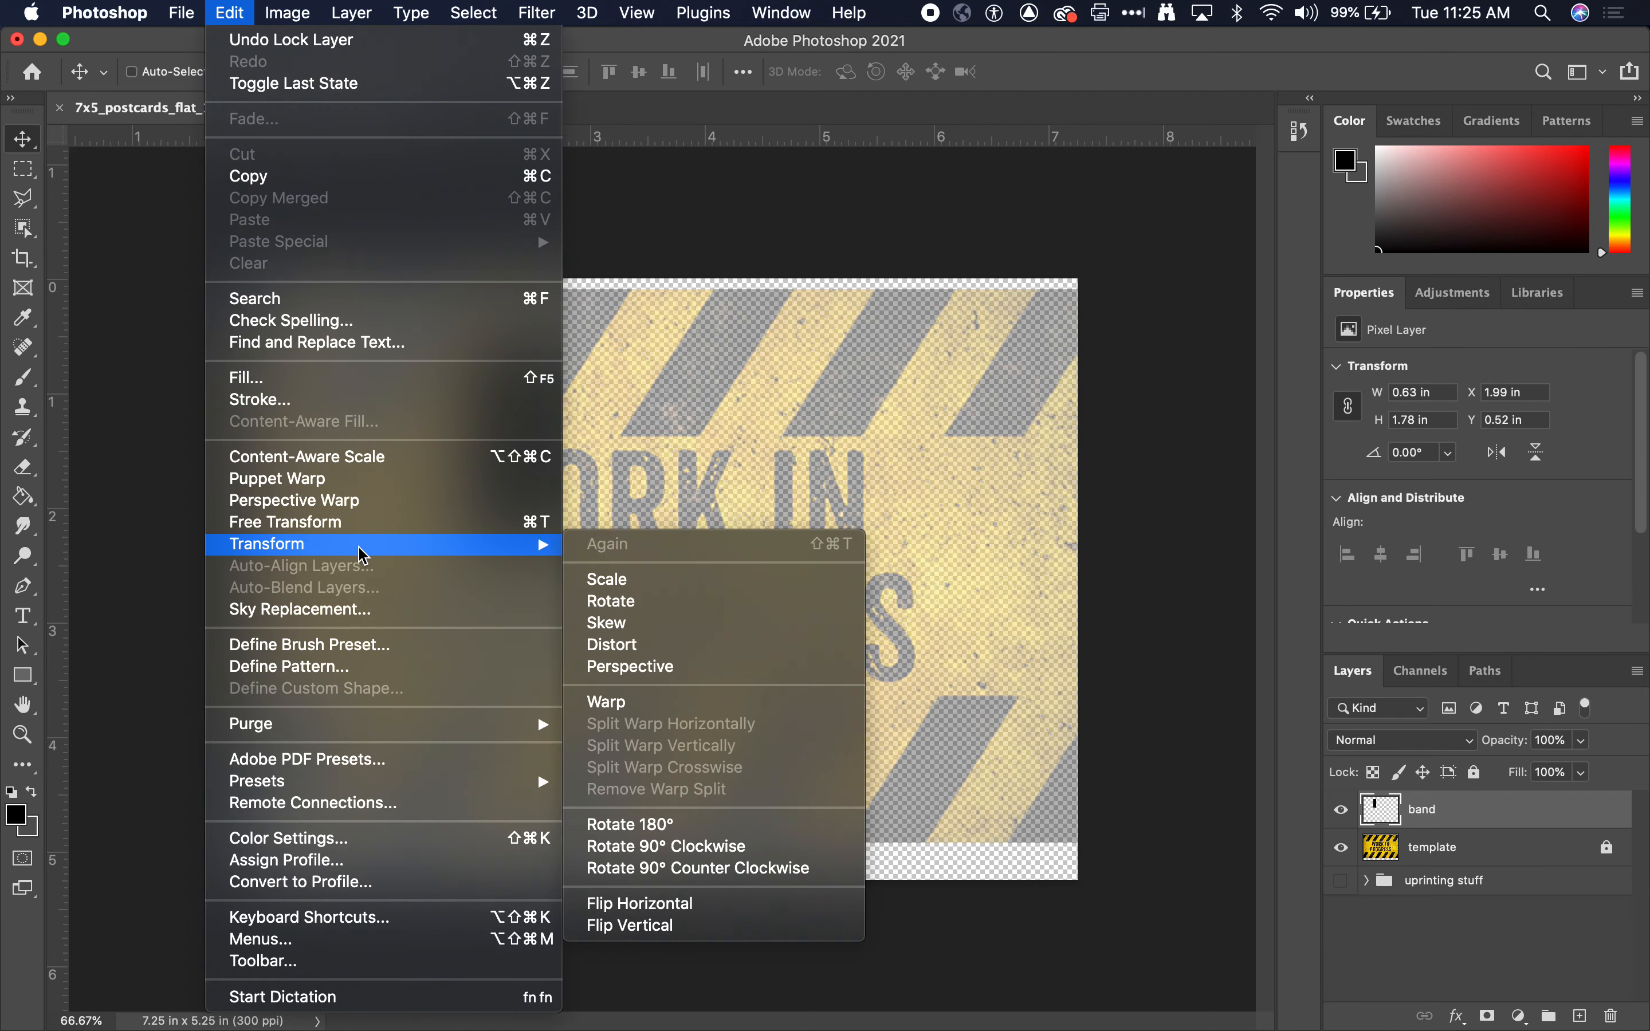
pyautogui.click(536, 526)
pyautogui.moveTo(585, 334); pyautogui.dragTo(674, 373)
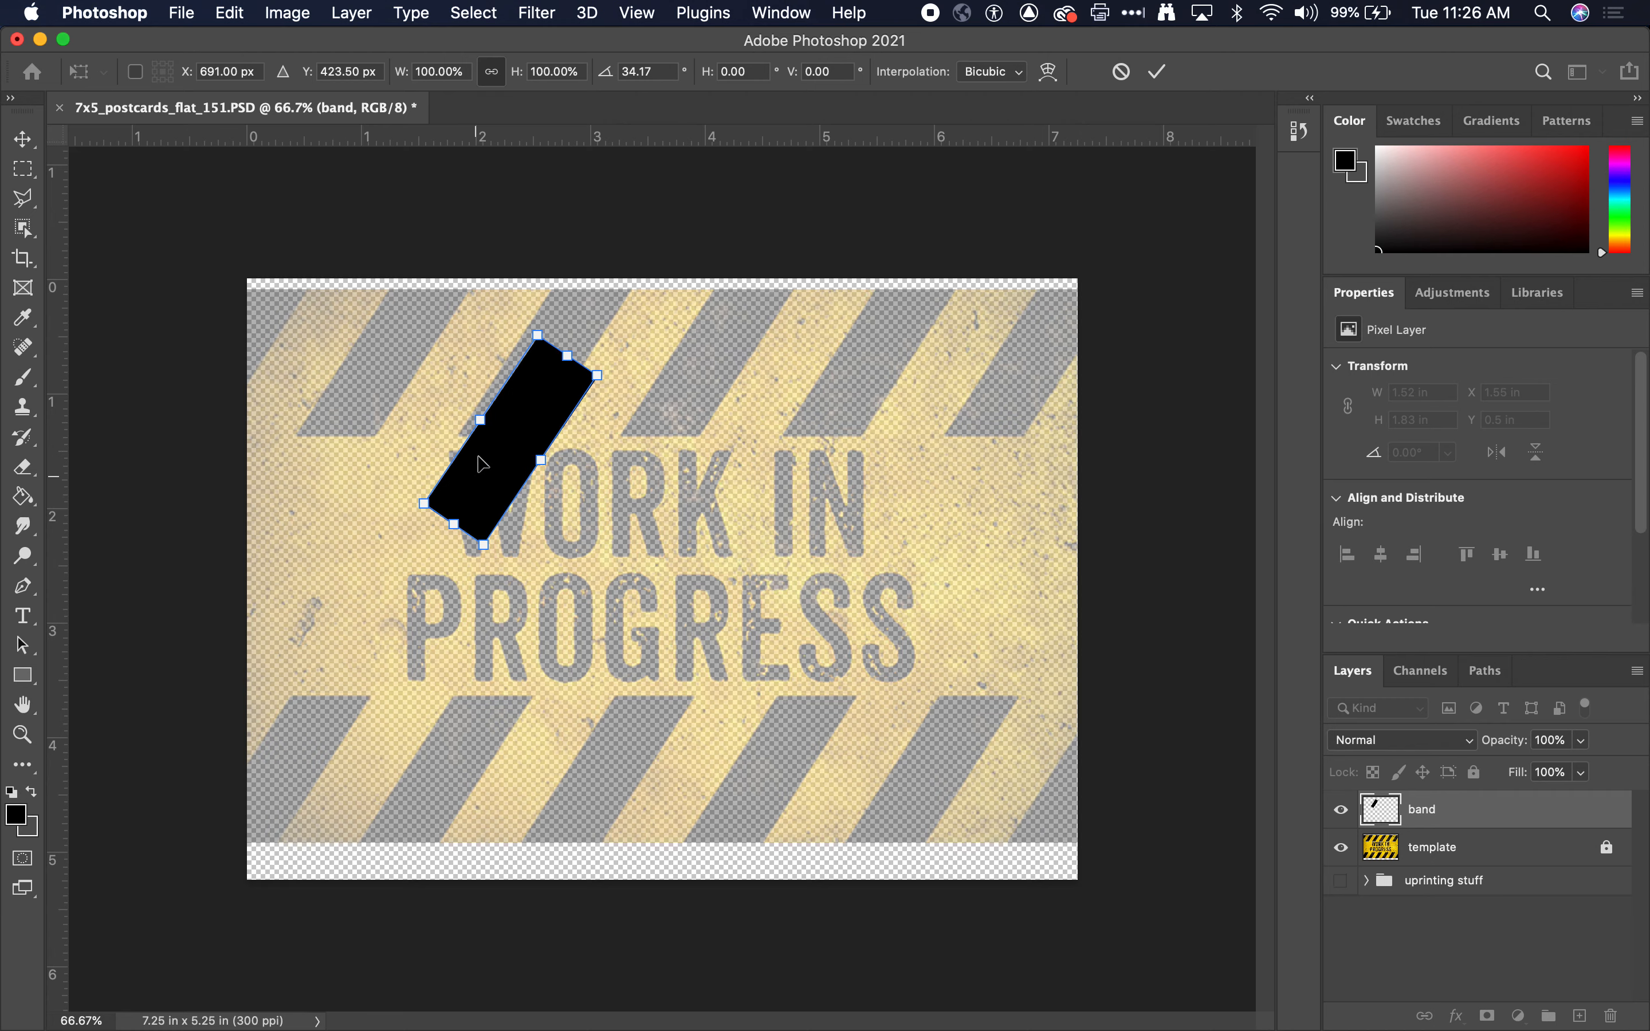
pyautogui.moveTo(518, 477); pyautogui.dragTo(433, 526)
pyautogui.moveTo(500, 459); pyautogui.dragTo(524, 419)
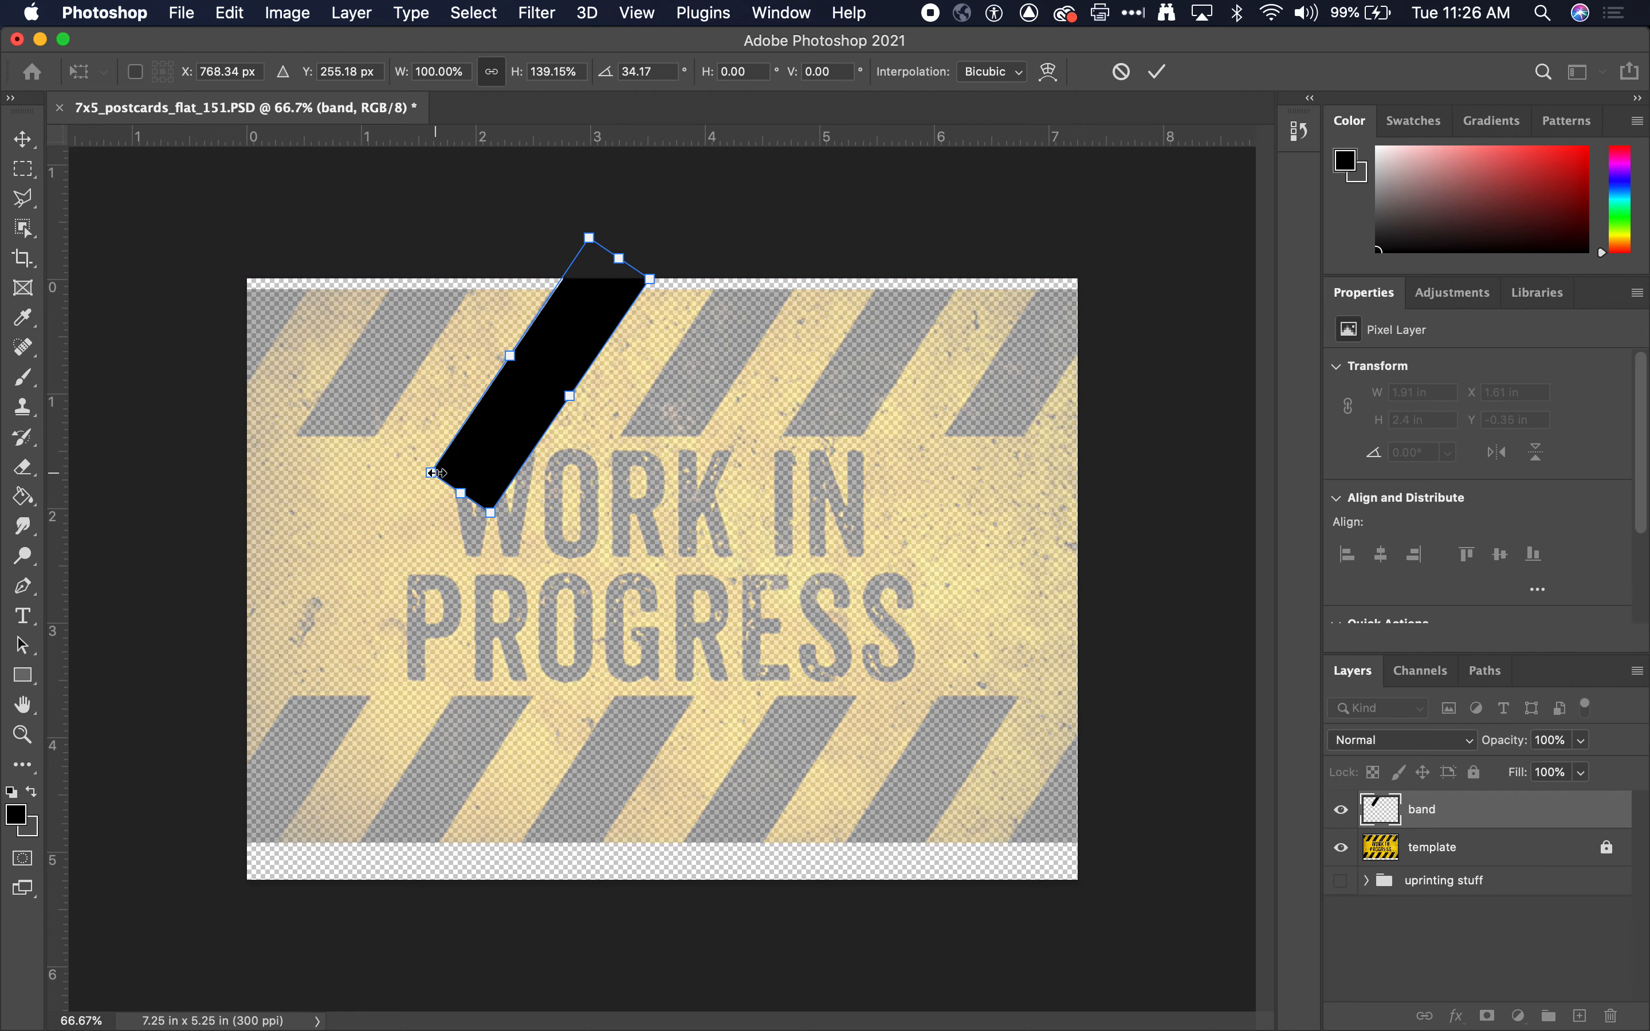
pyautogui.moveTo(539, 416)
pyautogui.mouseDown()
pyautogui.moveTo(534, 380)
pyautogui.moveTo(543, 404)
pyautogui.mouseUp()
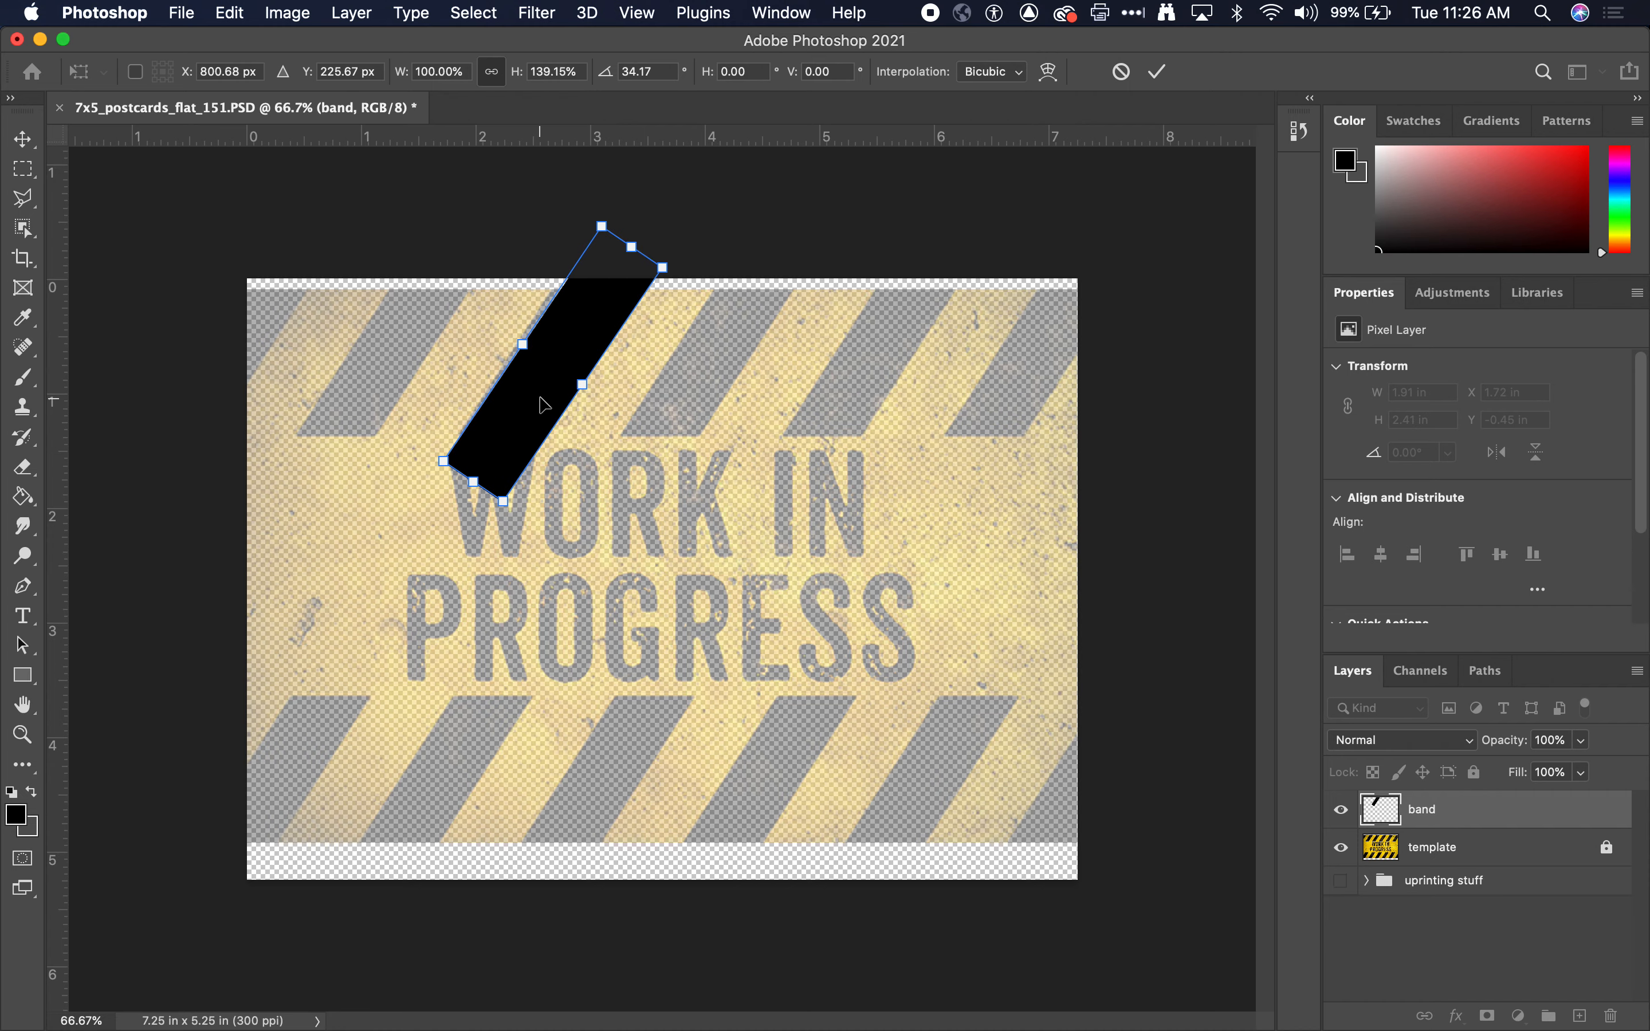
pyautogui.press('Return')
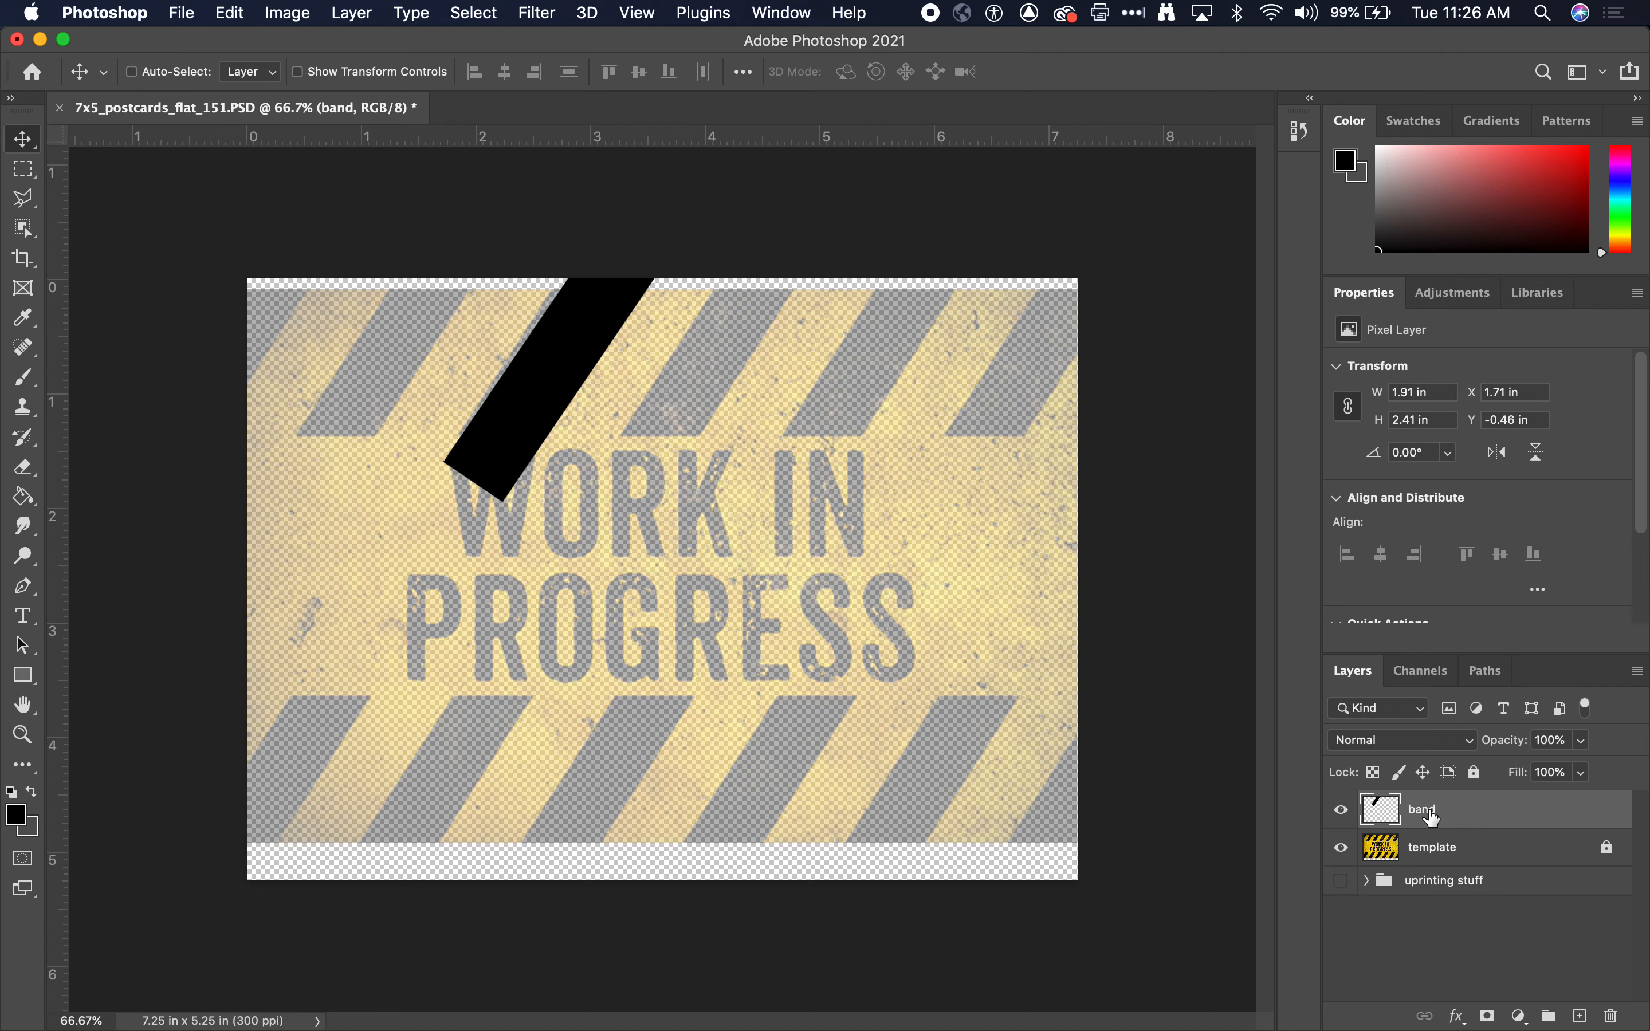
# - Duplicate the diagonal band three times toward the canvas's right edge, spacing the copies about 1.47 in apart over the upper stripes
pyautogui.click(532, 412)
pyautogui.moveTo(535, 402); pyautogui.dragTo(704, 405)
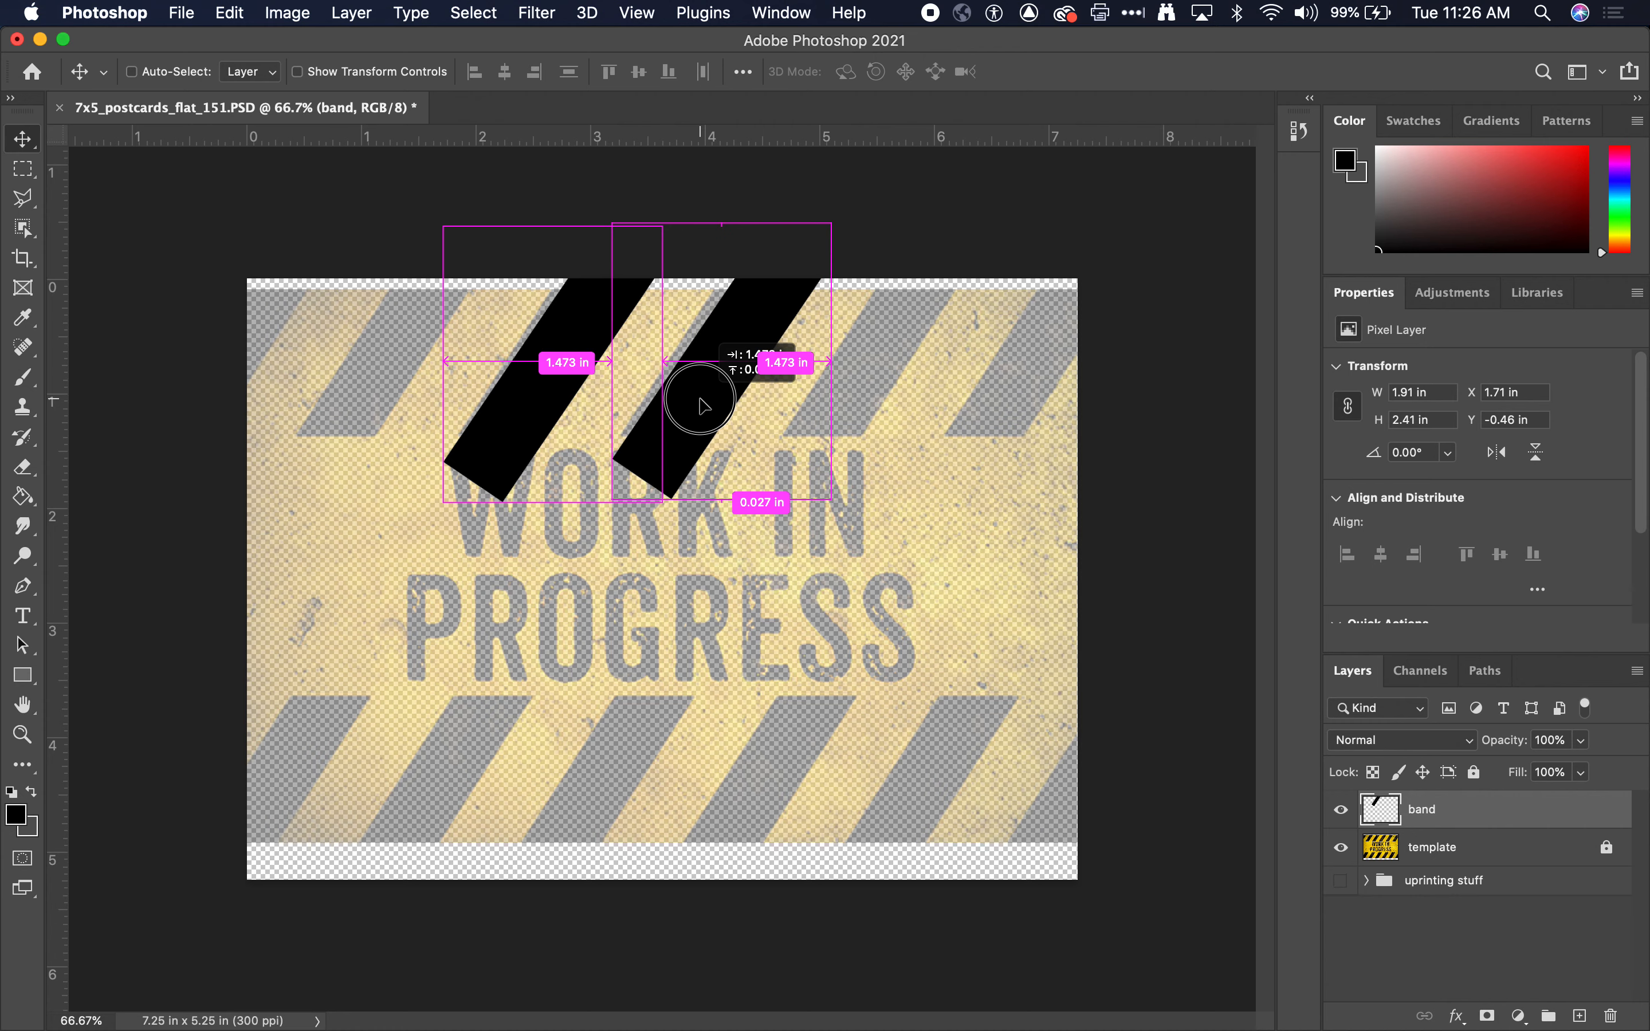
pyautogui.moveTo(700, 399); pyautogui.dragTo(701, 399)
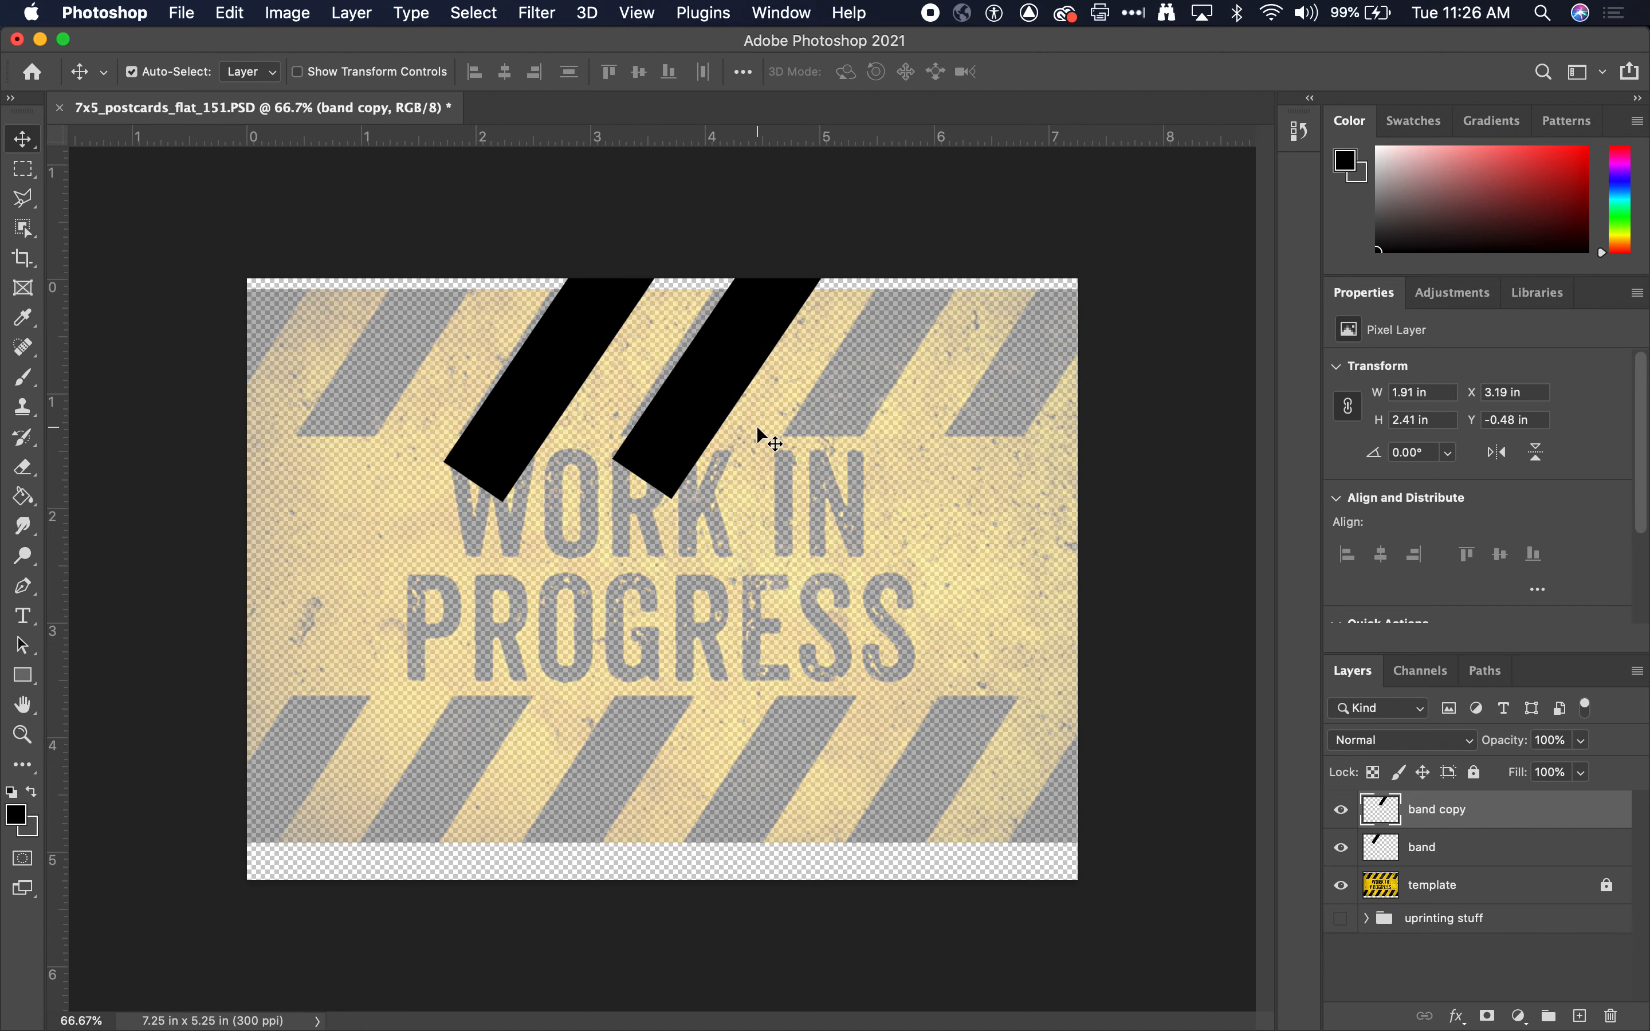
pyautogui.moveTo(691, 409); pyautogui.dragTo(837, 407)
pyautogui.press('super+z')
pyautogui.moveTo(722, 399); pyautogui.dragTo(1057, 395)
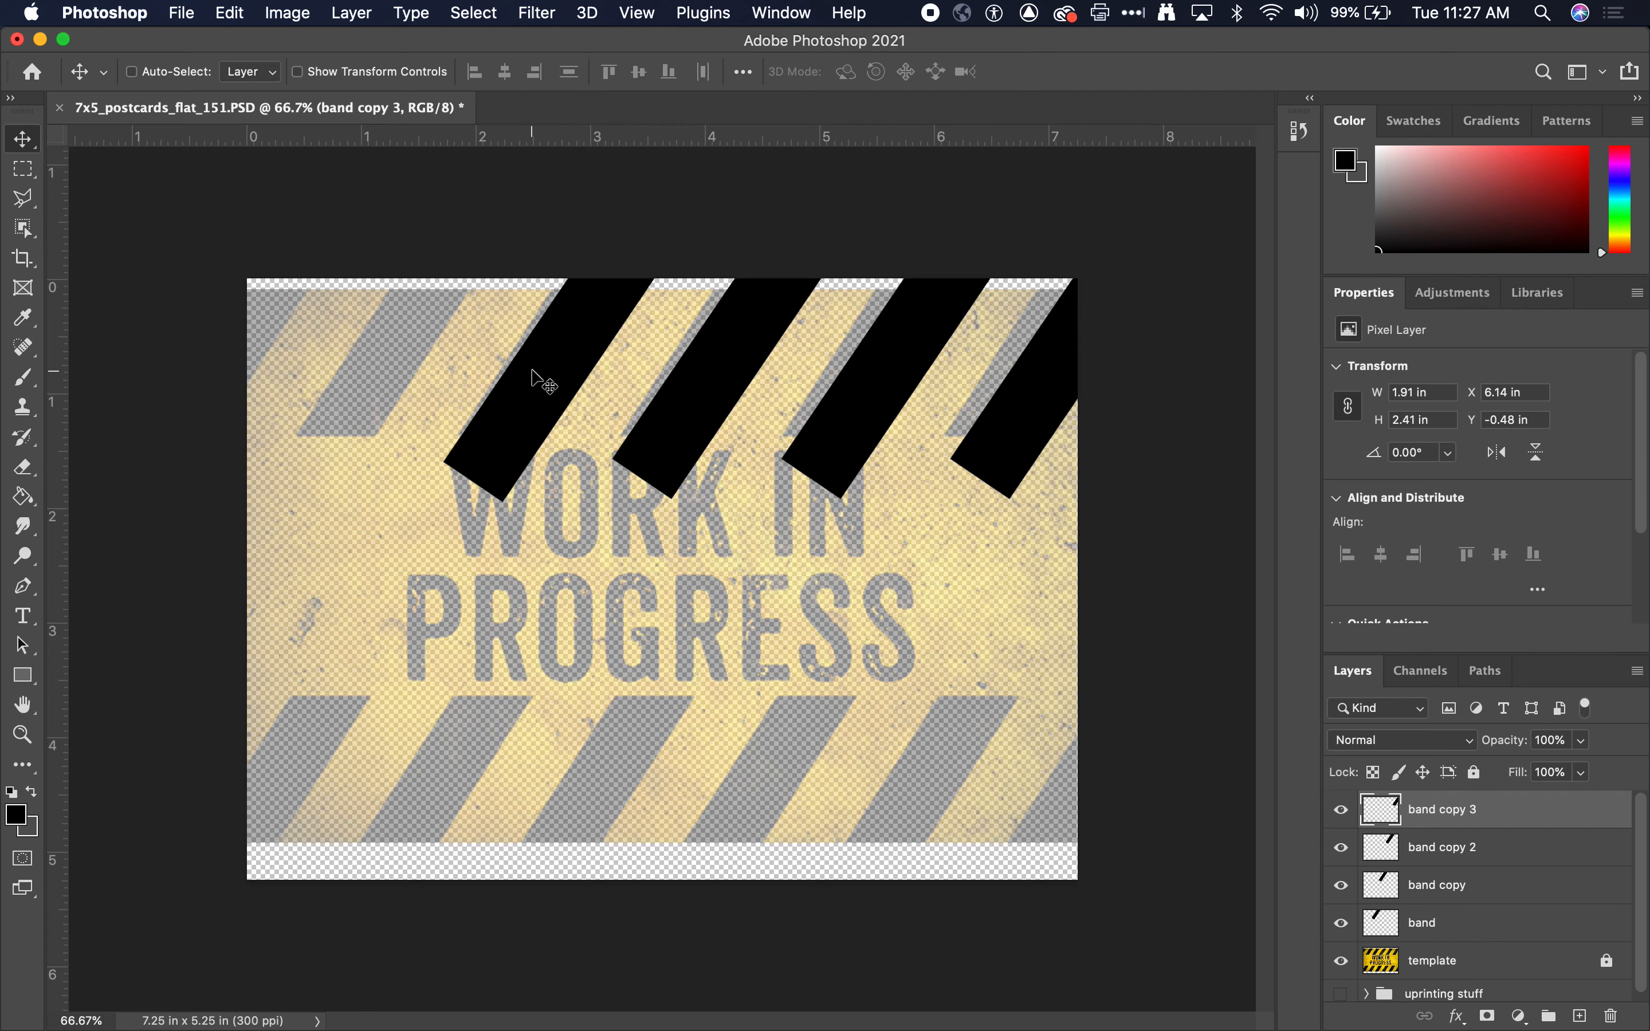
# - Duplicate the original band layer twice toward the canvas's left edge, covering the remaining upper stripes at the same spacing
pyautogui.moveTo(538, 370); pyautogui.dragTo(401, 372)
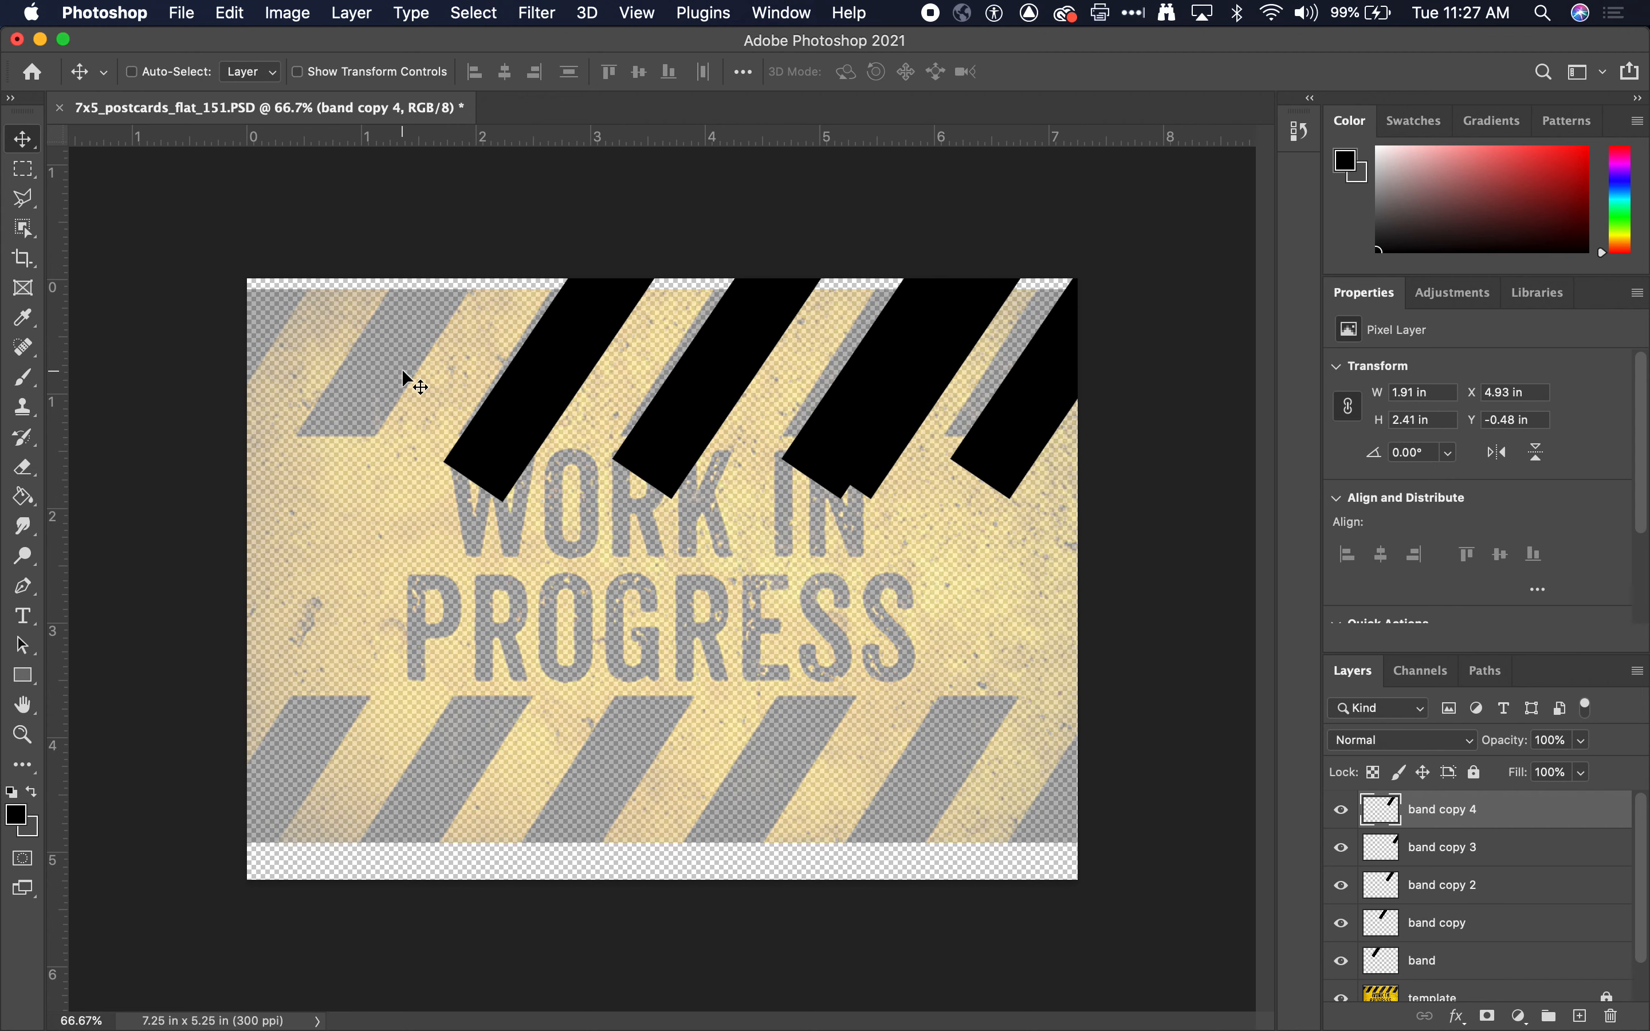
pyautogui.press('super+z')
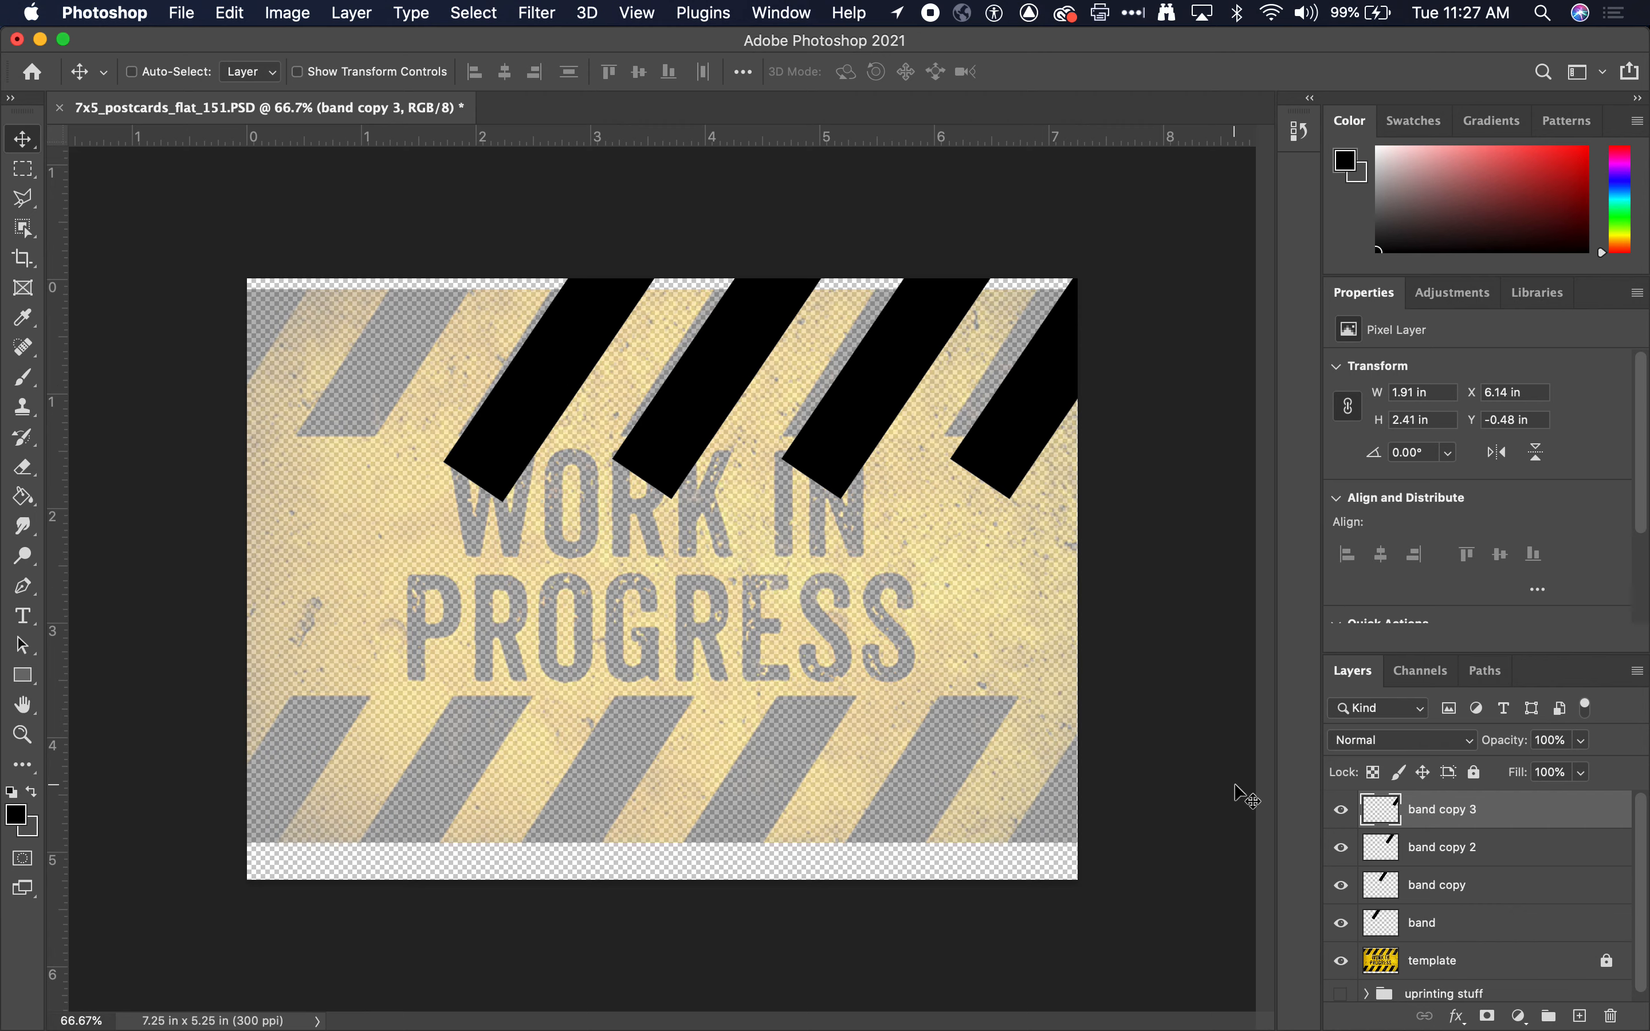
pyautogui.click(1431, 926)
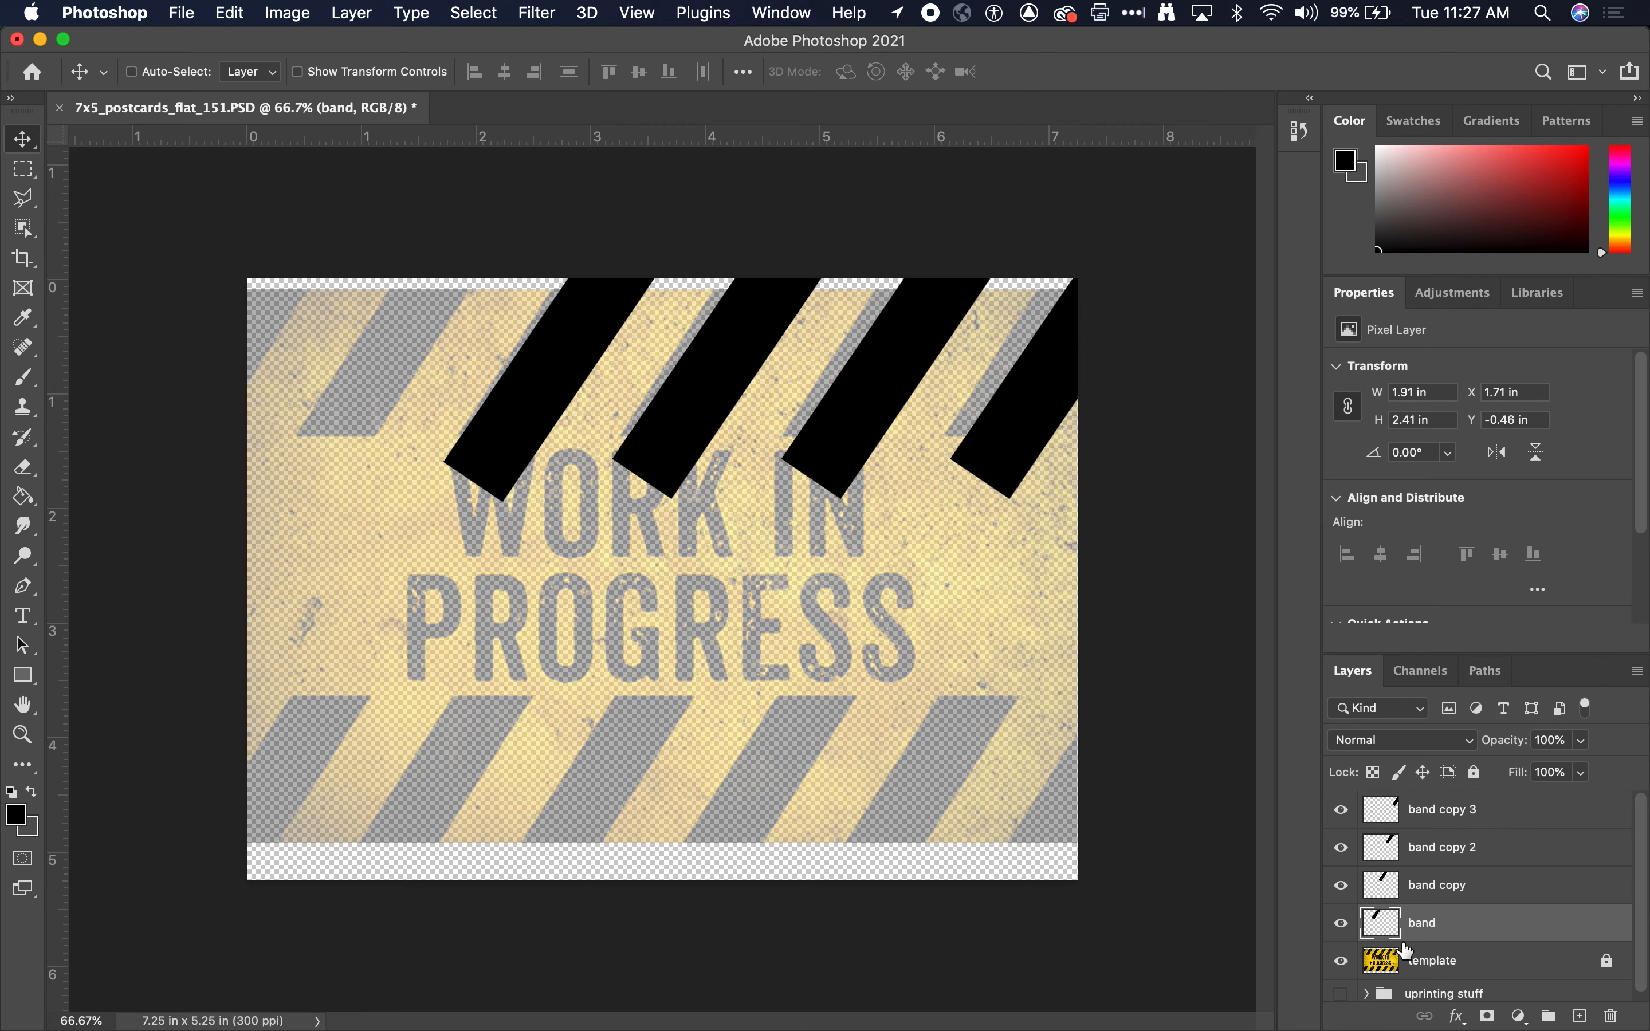
pyautogui.click(535, 393)
pyautogui.moveTo(535, 394); pyautogui.dragTo(196, 399)
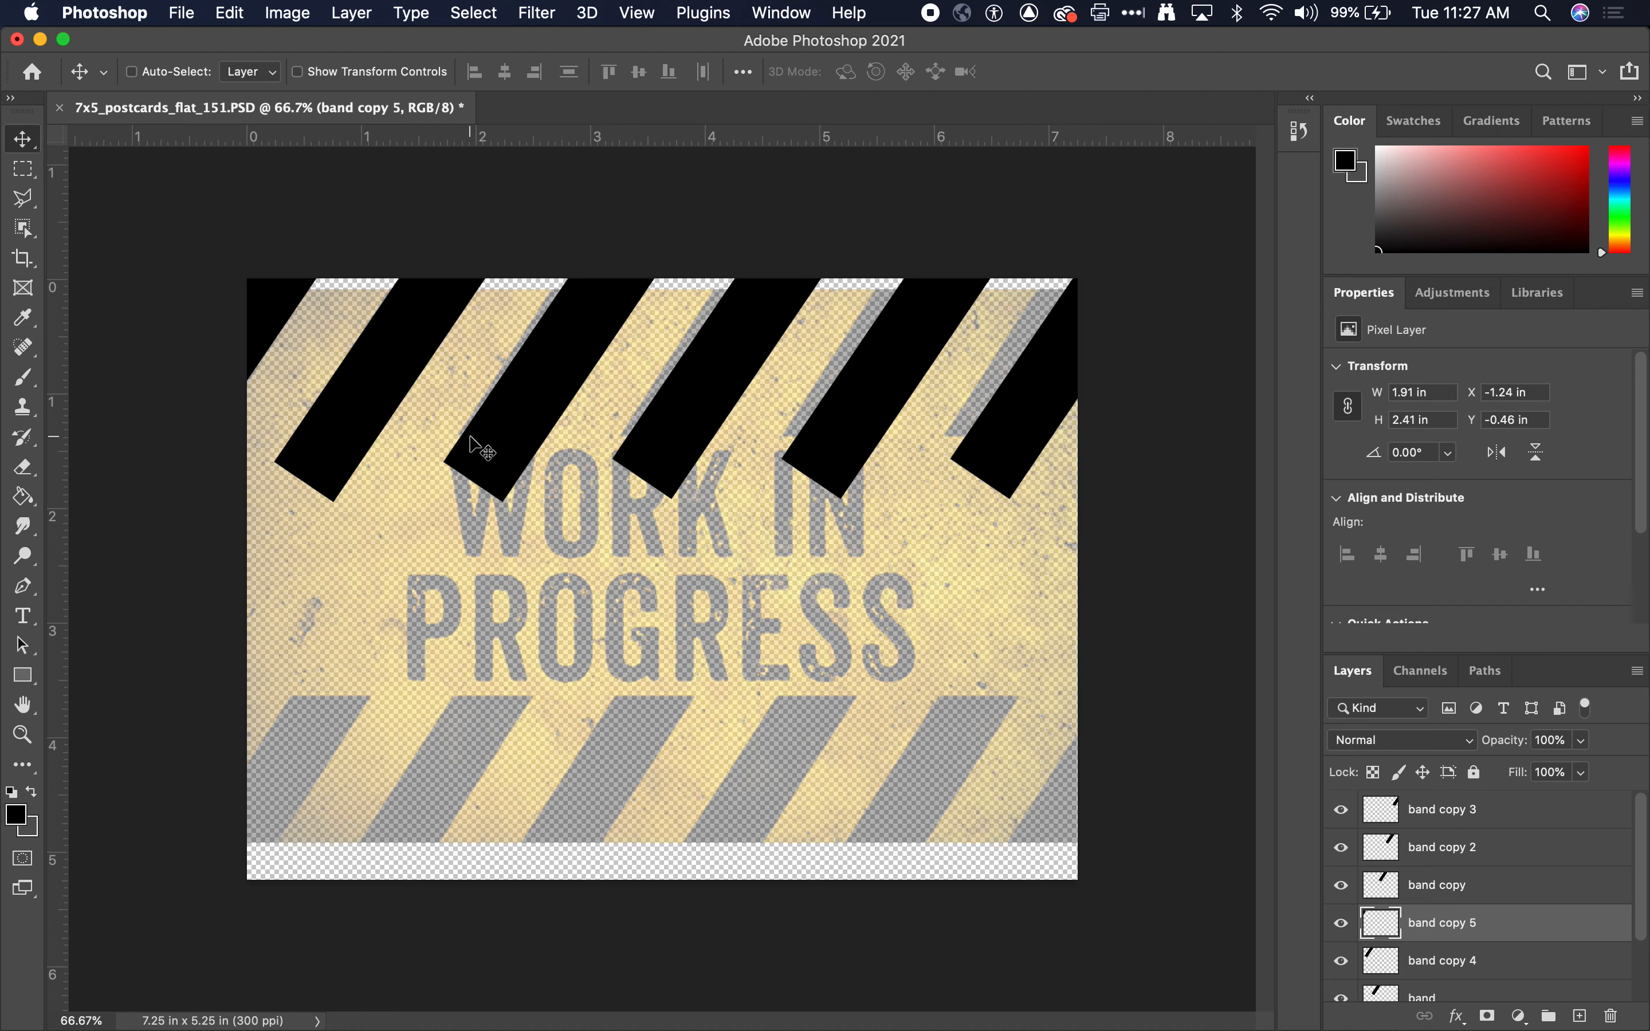
# - Select the original band layer and its five copies and merge them into a single layer
pyautogui.click(1475, 824)
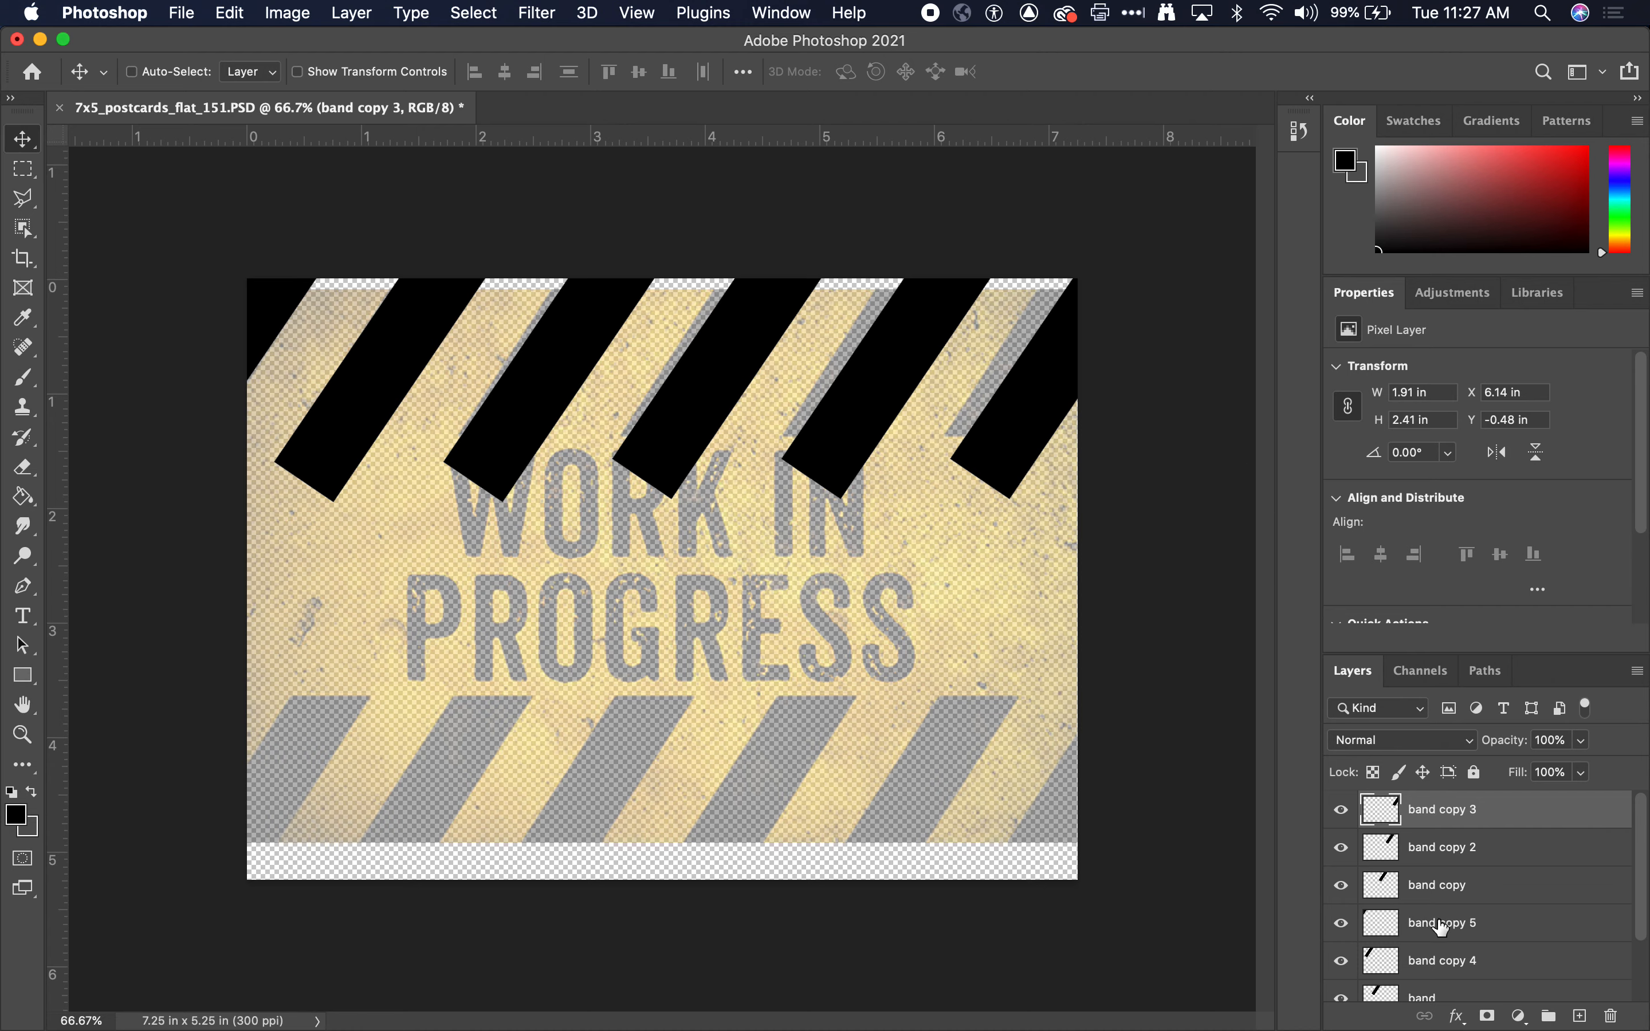
pyautogui.scroll(-2, 1450, 887)
pyautogui.scroll(2, 1444, 878)
pyautogui.keyDown('shift'); pyautogui.click(1460, 864); pyautogui.keyUp('shift')
pyautogui.keyDown('shift'); pyautogui.click(1454, 886); pyautogui.keyUp('shift')
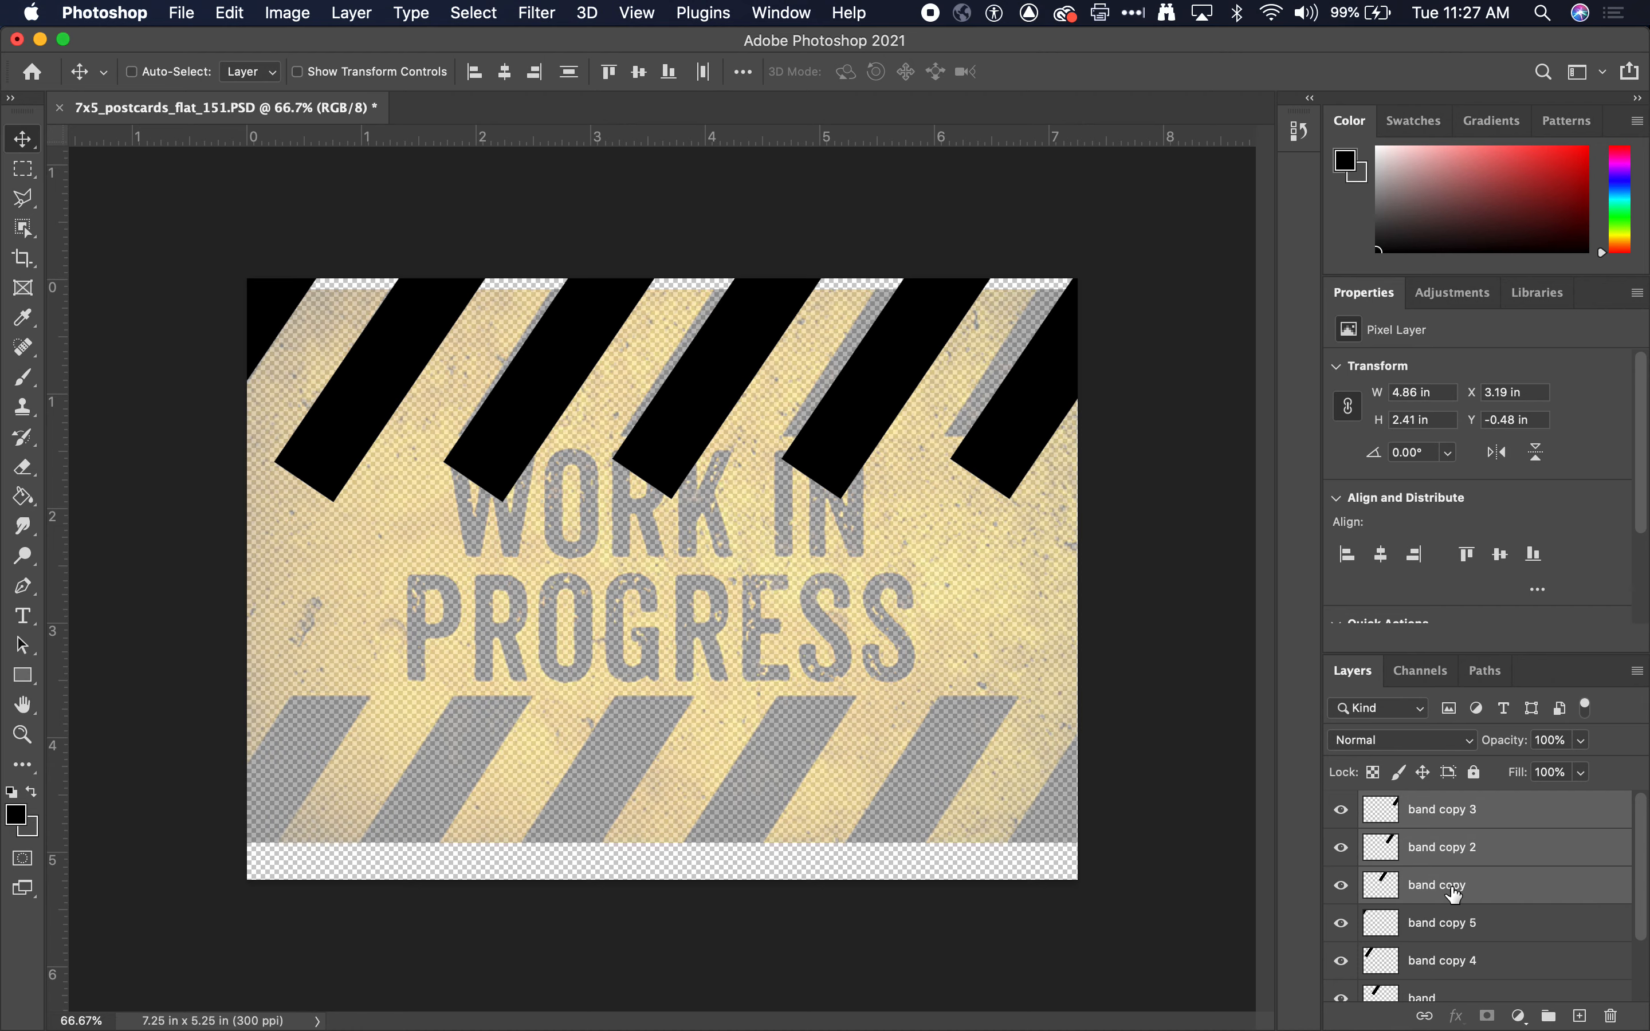
pyautogui.scroll(-2, 1442, 931)
pyautogui.keyDown('shift'); pyautogui.click(1459, 849); pyautogui.keyUp('shift')
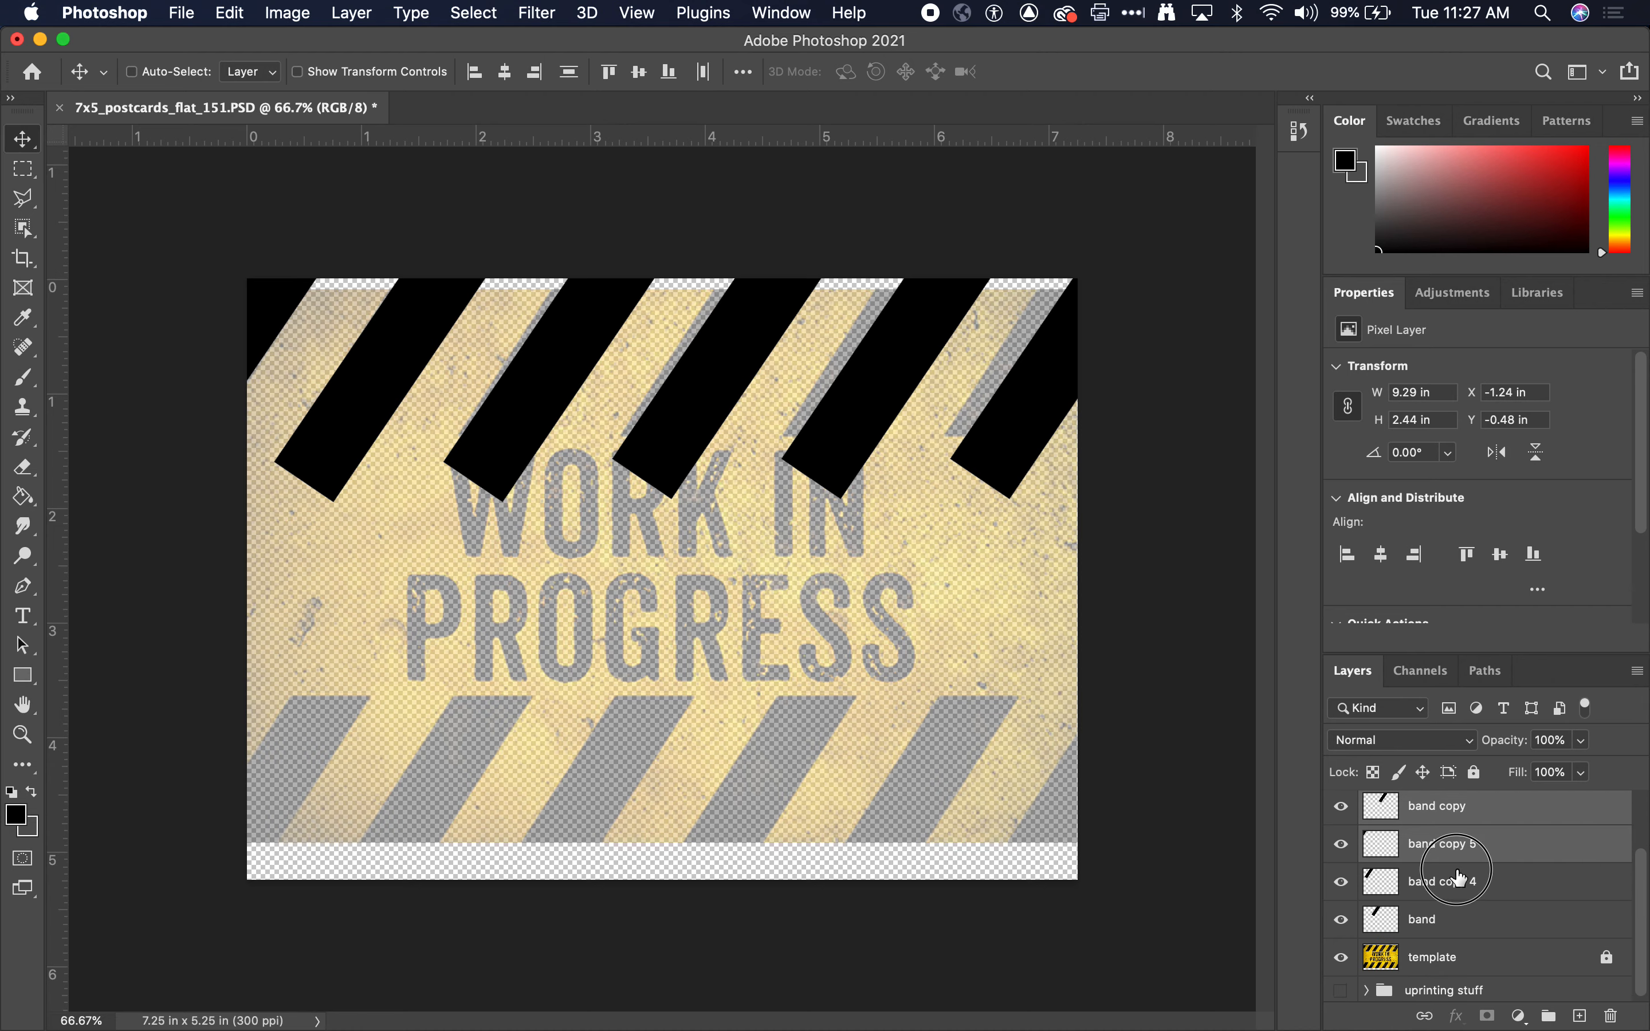
pyautogui.keyDown('shift'); pyautogui.click(1459, 881); pyautogui.keyUp('shift')
pyautogui.keyDown('shift'); pyautogui.click(1437, 920); pyautogui.keyUp('shift')
pyautogui.scroll(2, 1467, 846)
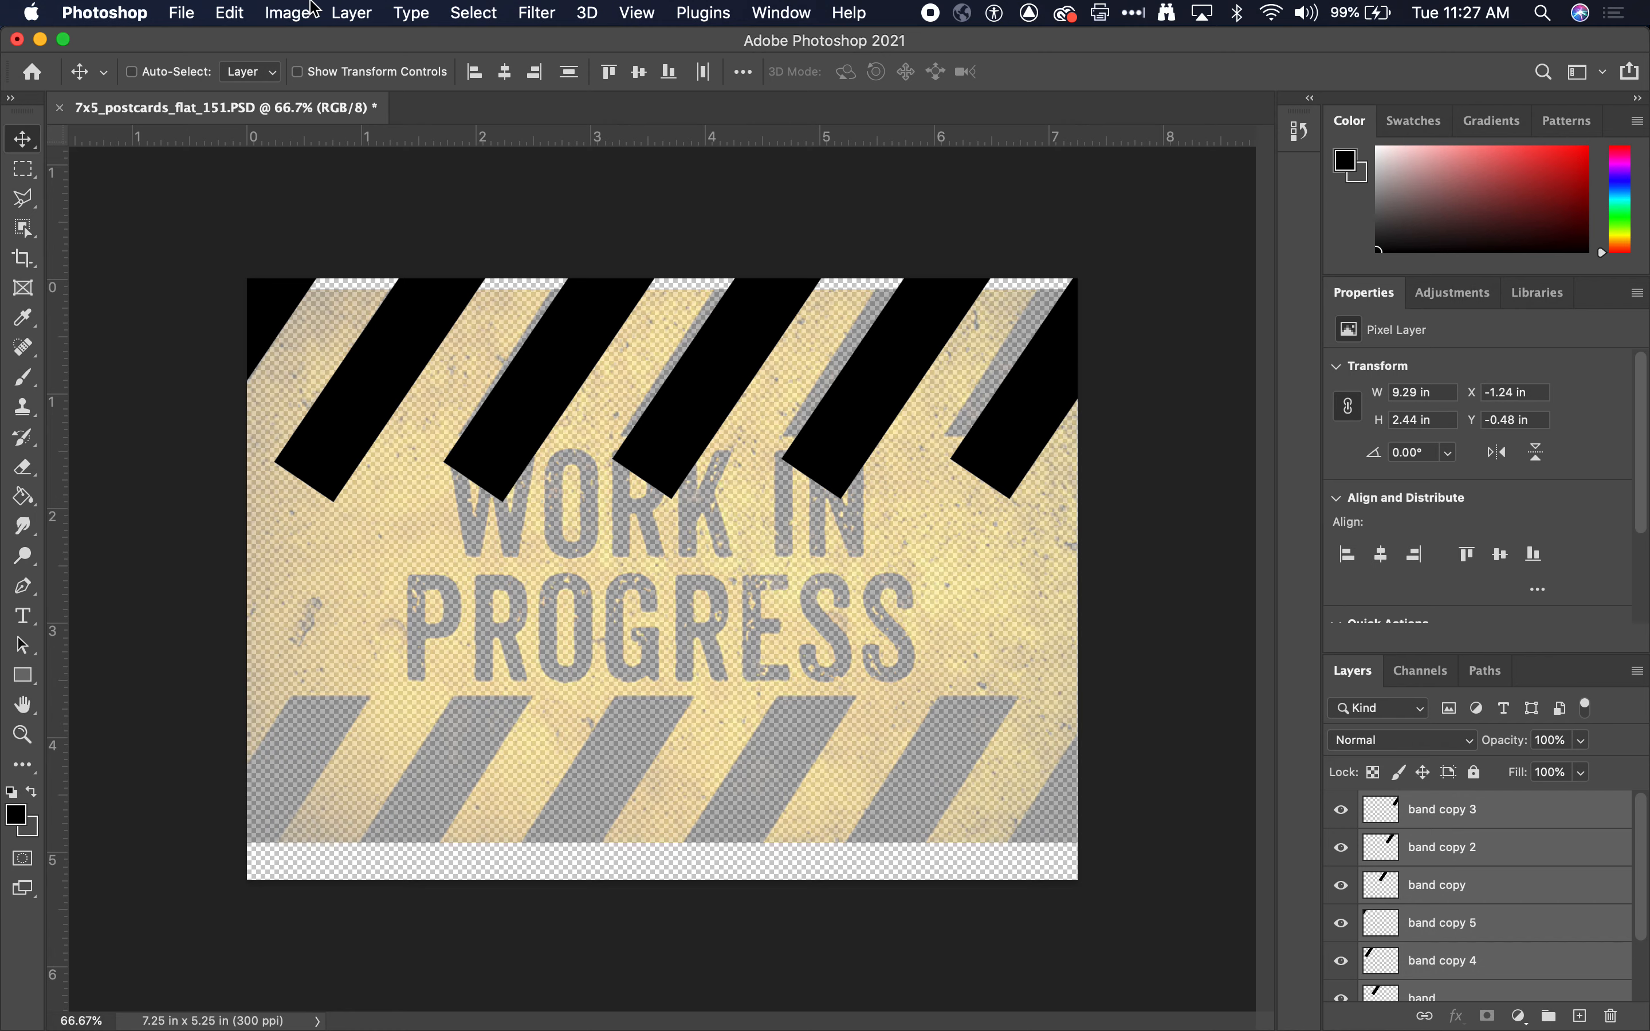
pyautogui.click(369, 9)
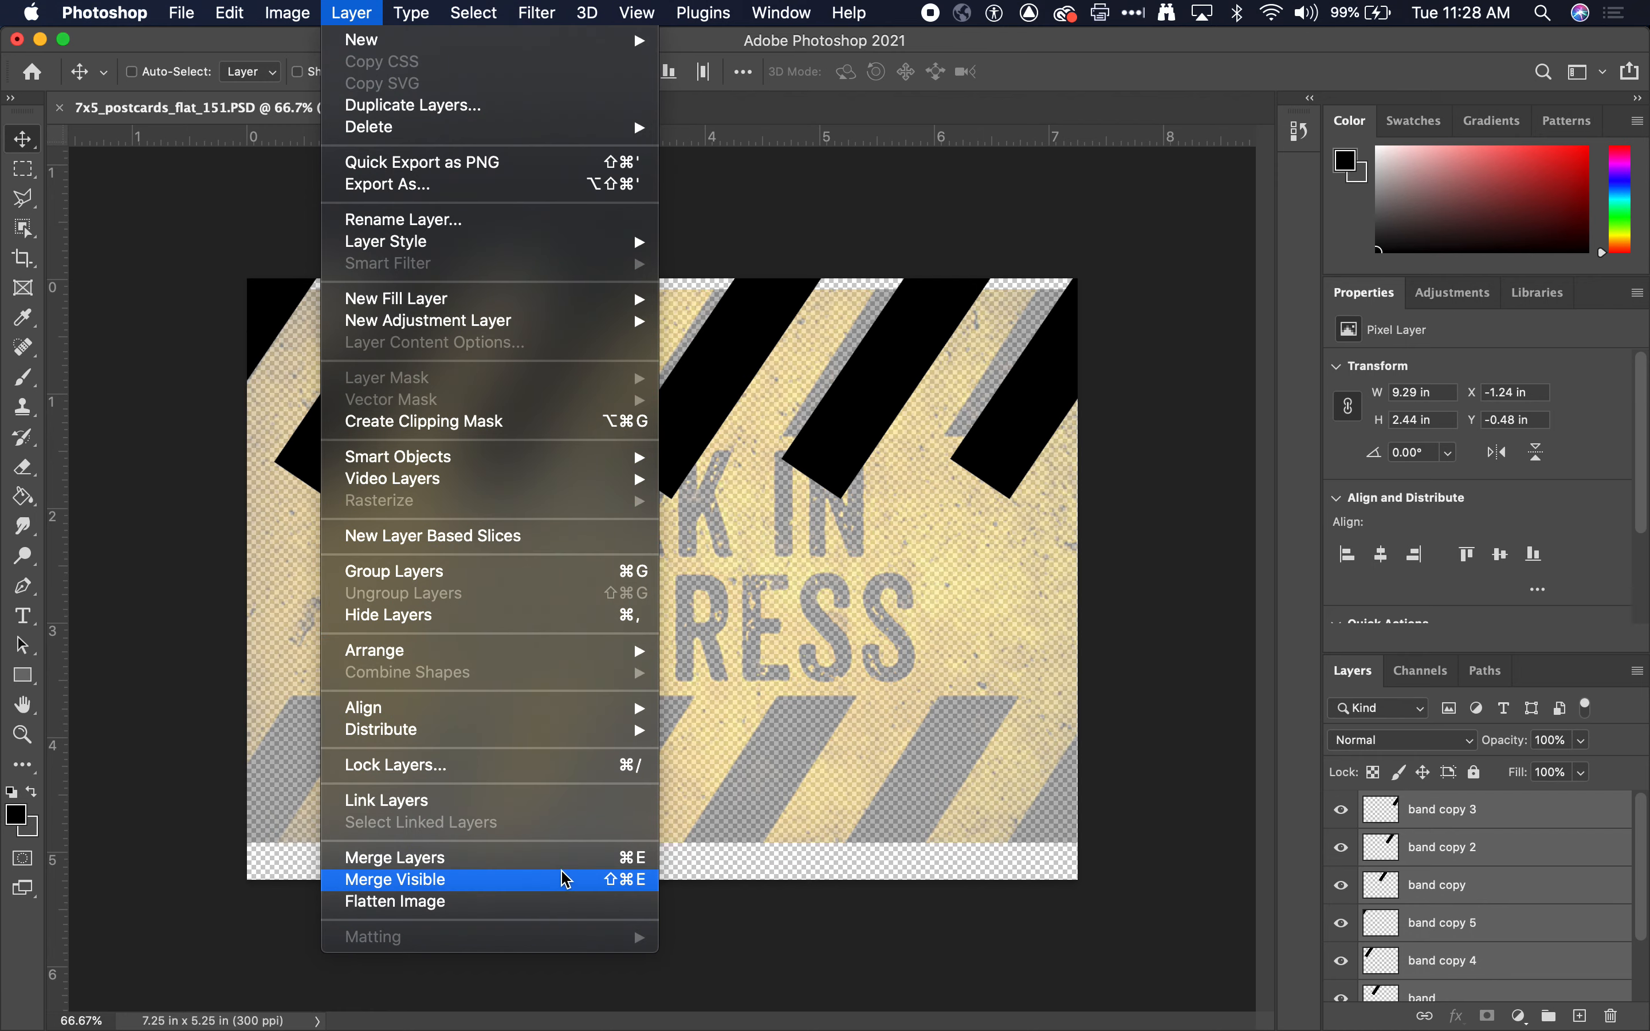
pyautogui.click(635, 859)
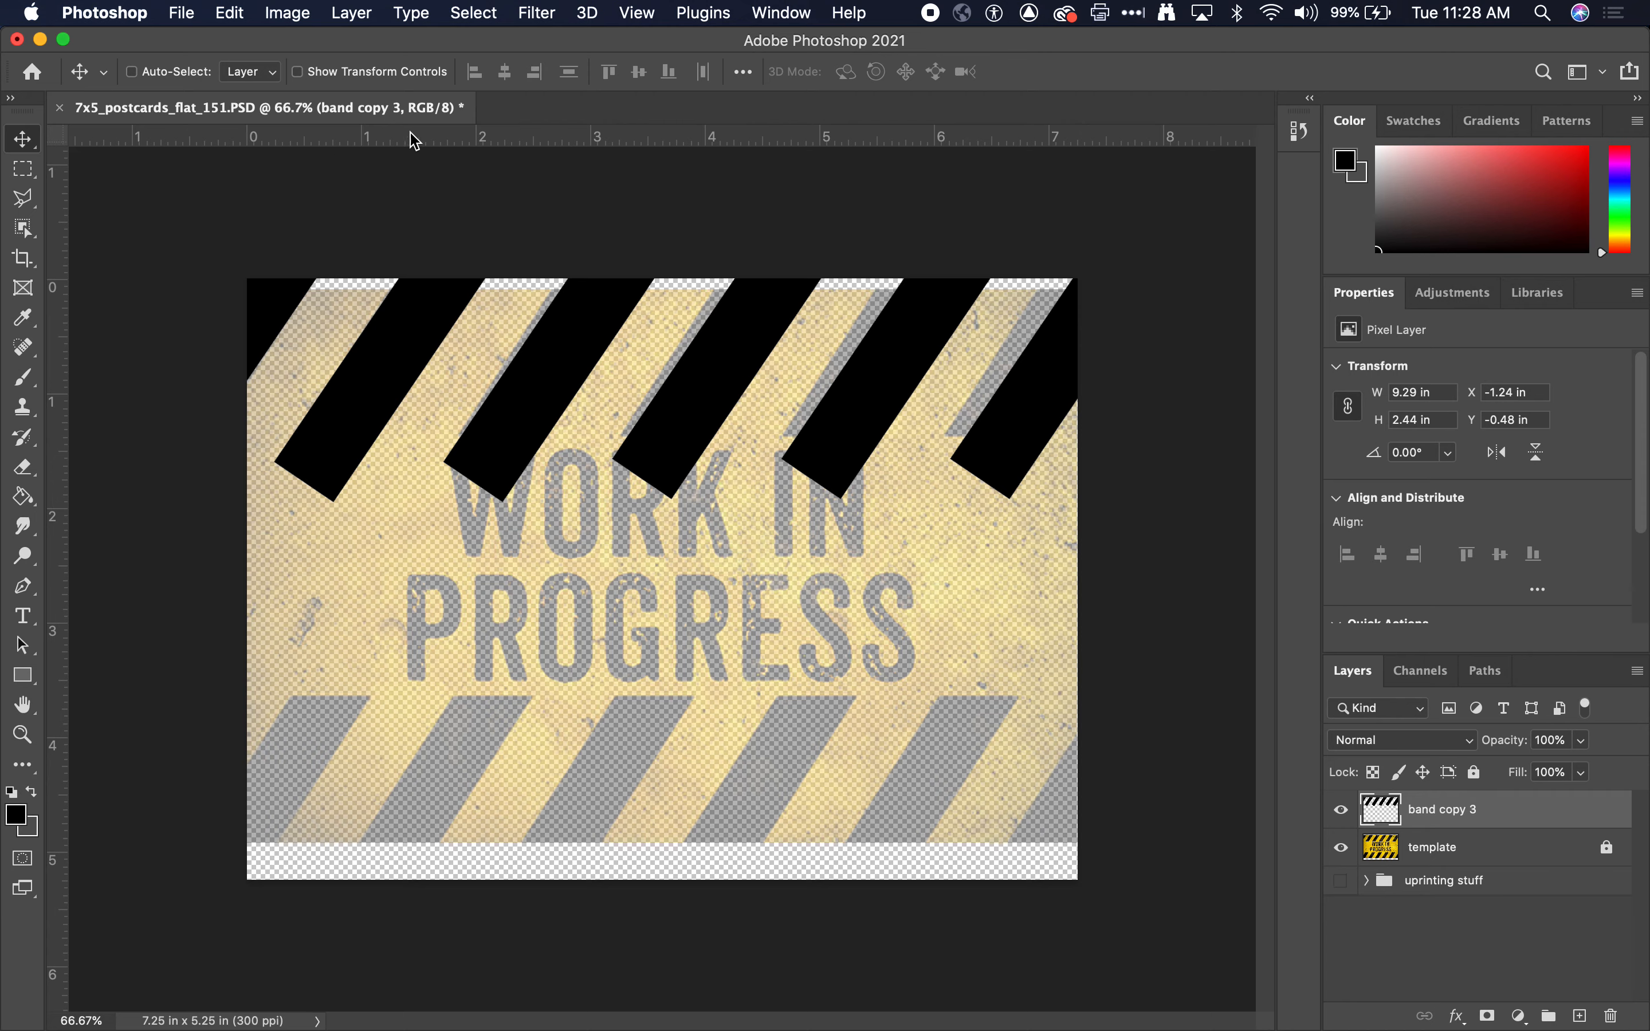
# - Place a horizontal guide along the lower ends of the template's upper stripes, about 1.37 in below the canvas's upper edge
pyautogui.press('super+r')
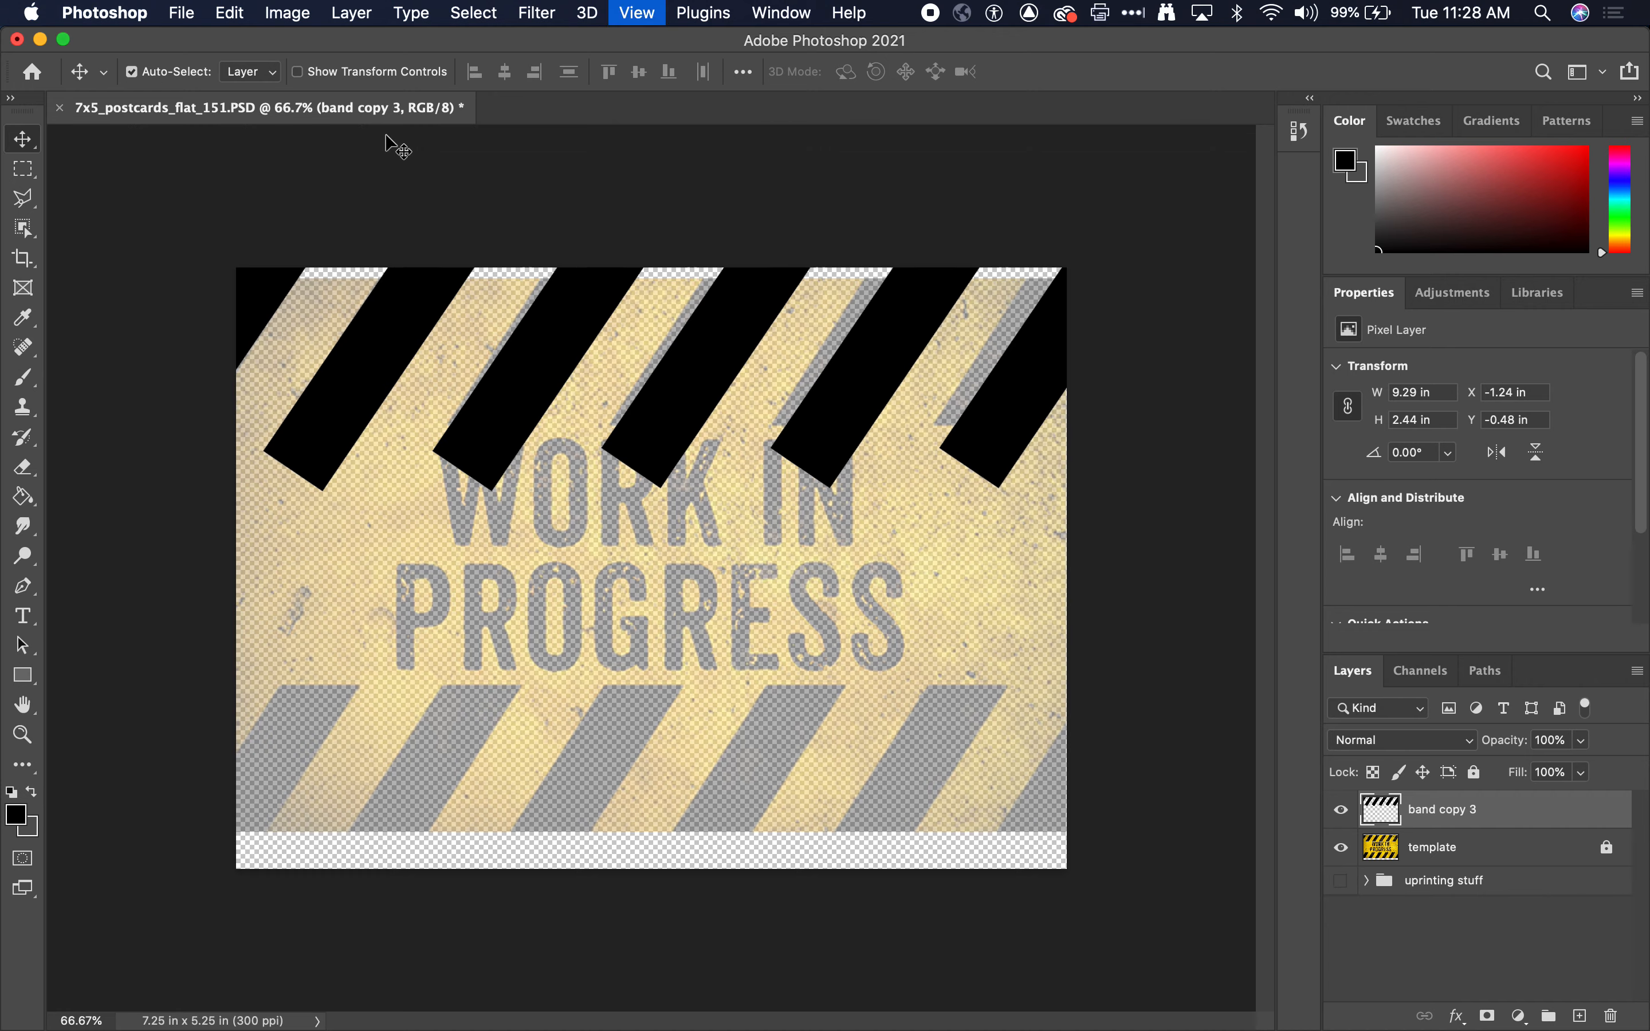
pyautogui.press('super+r')
pyautogui.moveTo(397, 139); pyautogui.dragTo(461, 436)
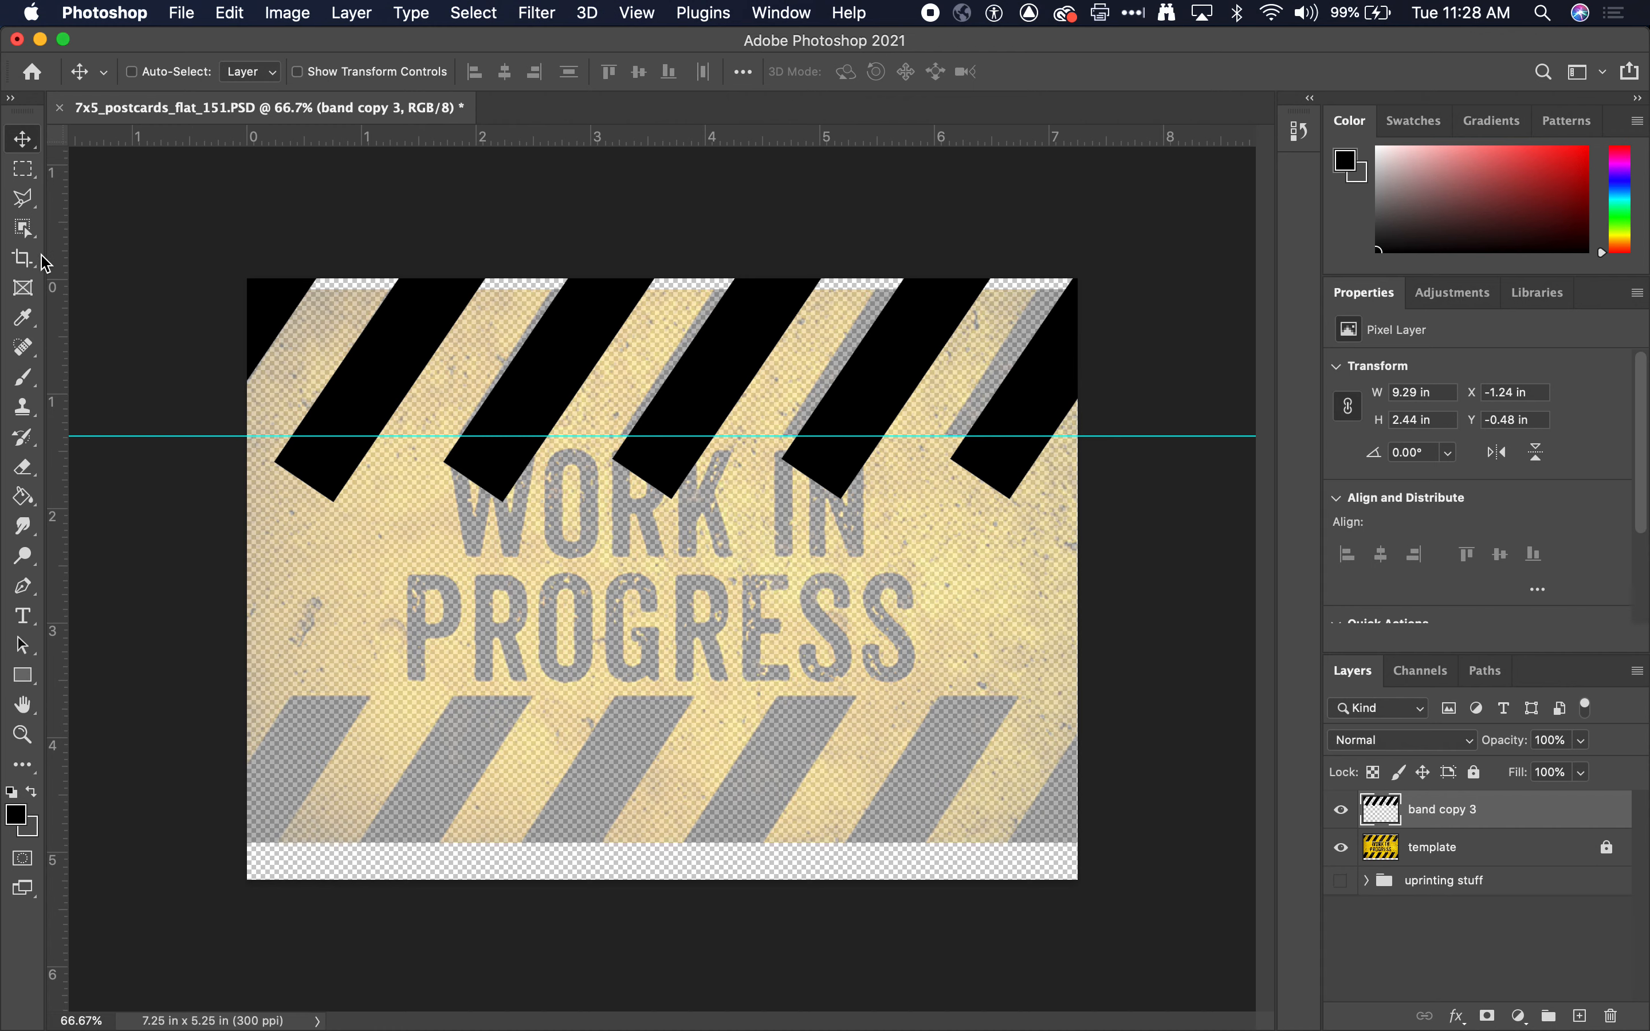
# - Make a full-width rectangular marquee selection about 2.09 in high below the guide and delete the band ends inside it
pyautogui.click(28, 167)
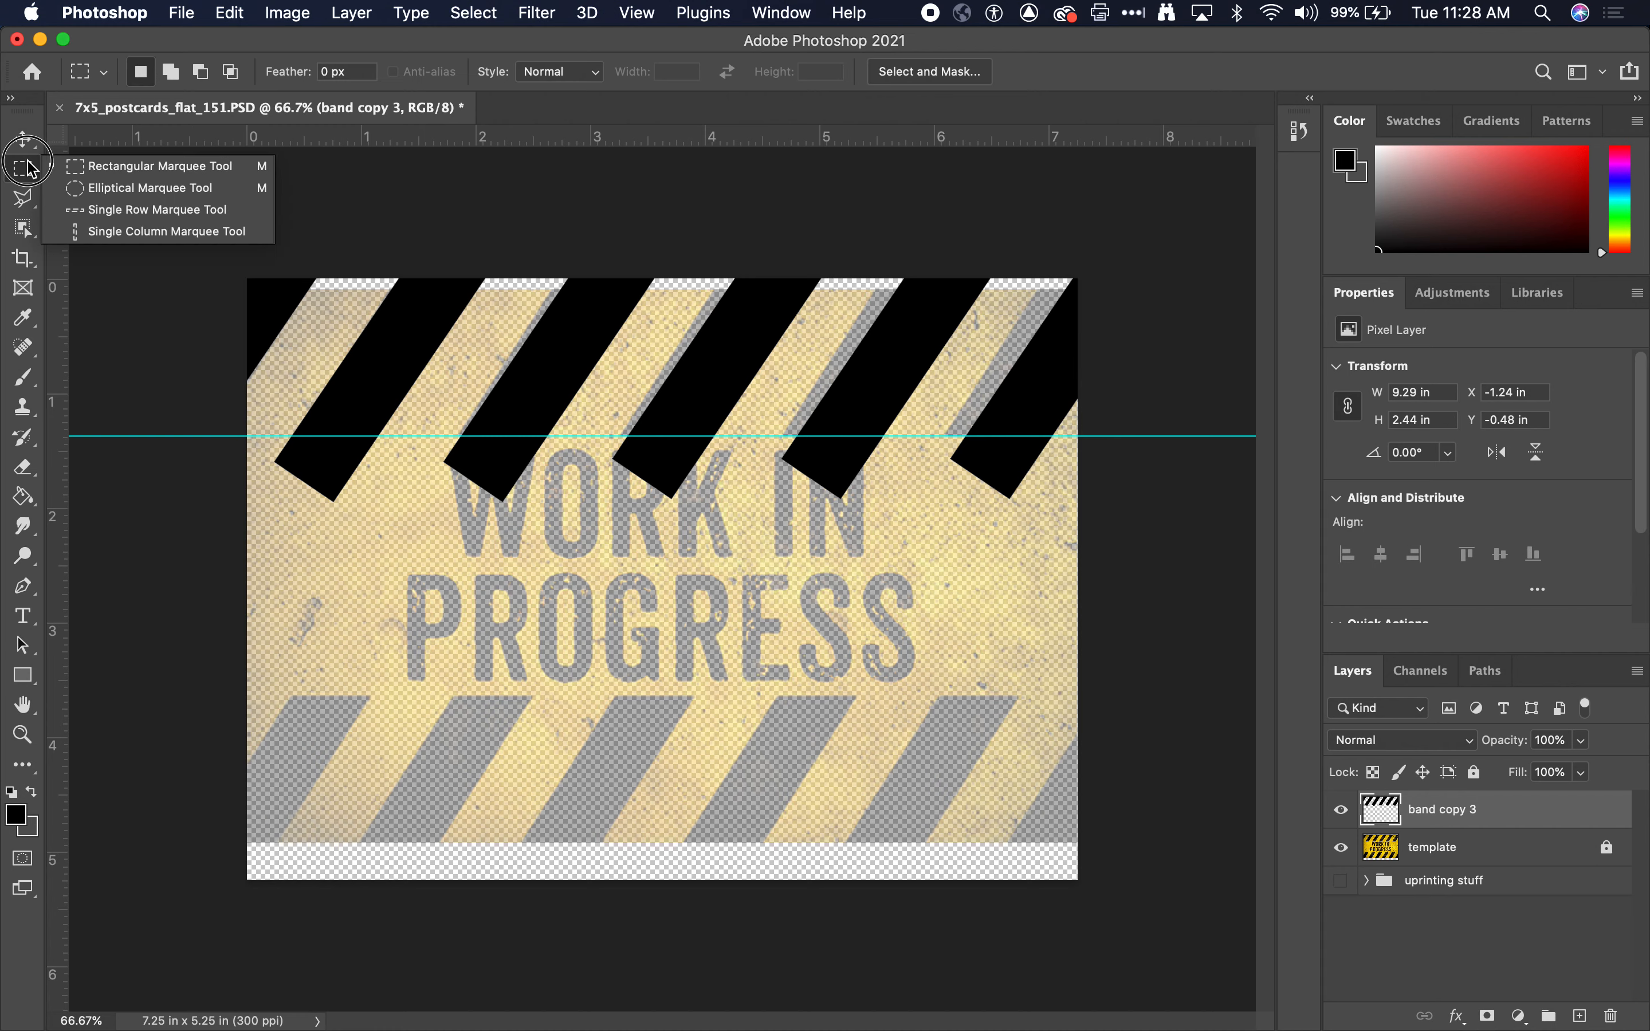
pyautogui.click(109, 165)
pyautogui.moveTo(194, 432); pyautogui.dragTo(1128, 676)
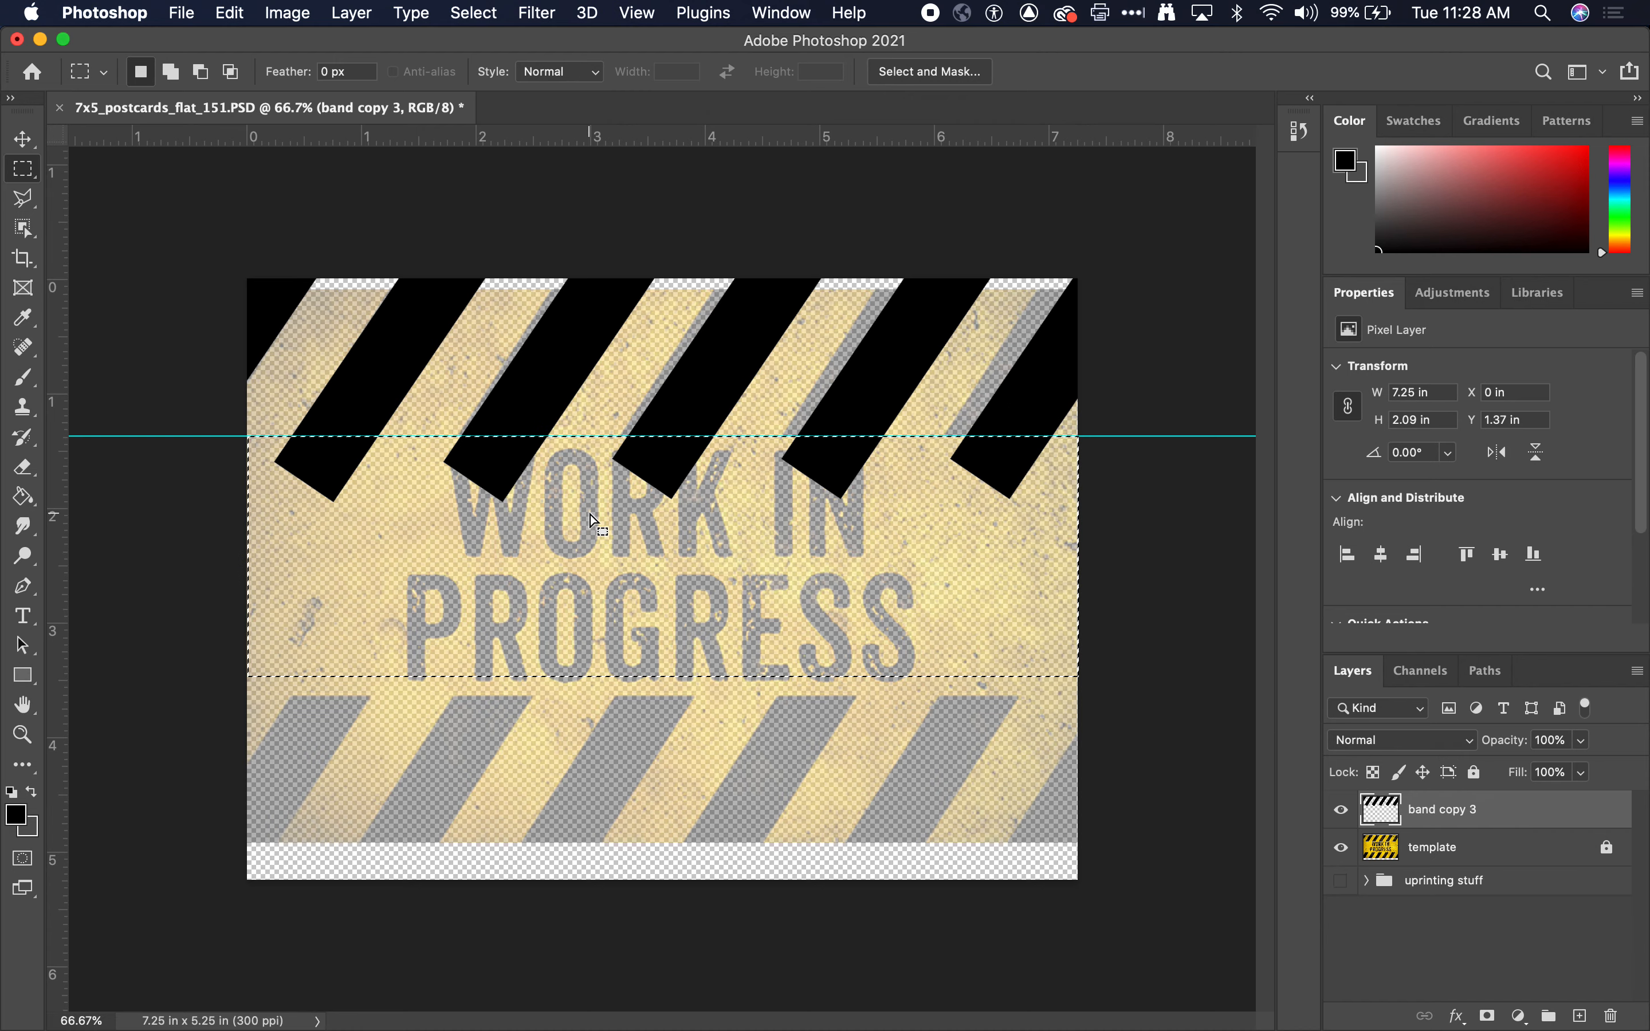
pyautogui.press('Delete')
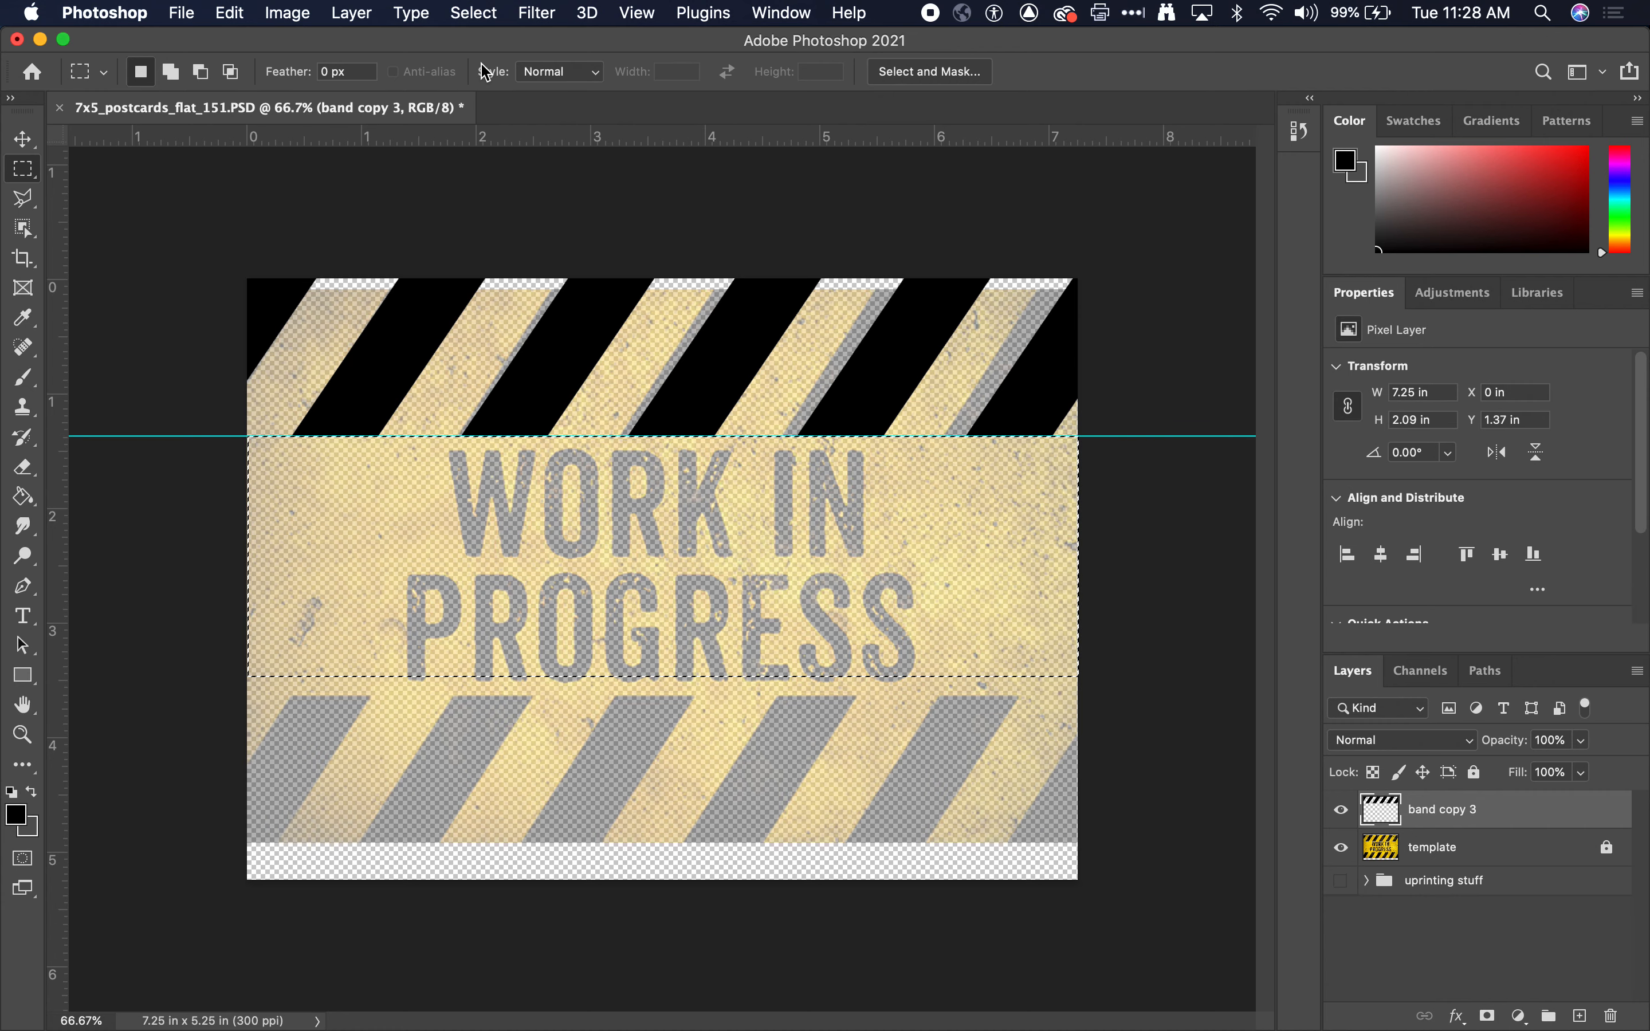
# - Deselect the trimmed area and clear the guides
pyautogui.click(474, 12)
pyautogui.click(494, 65)
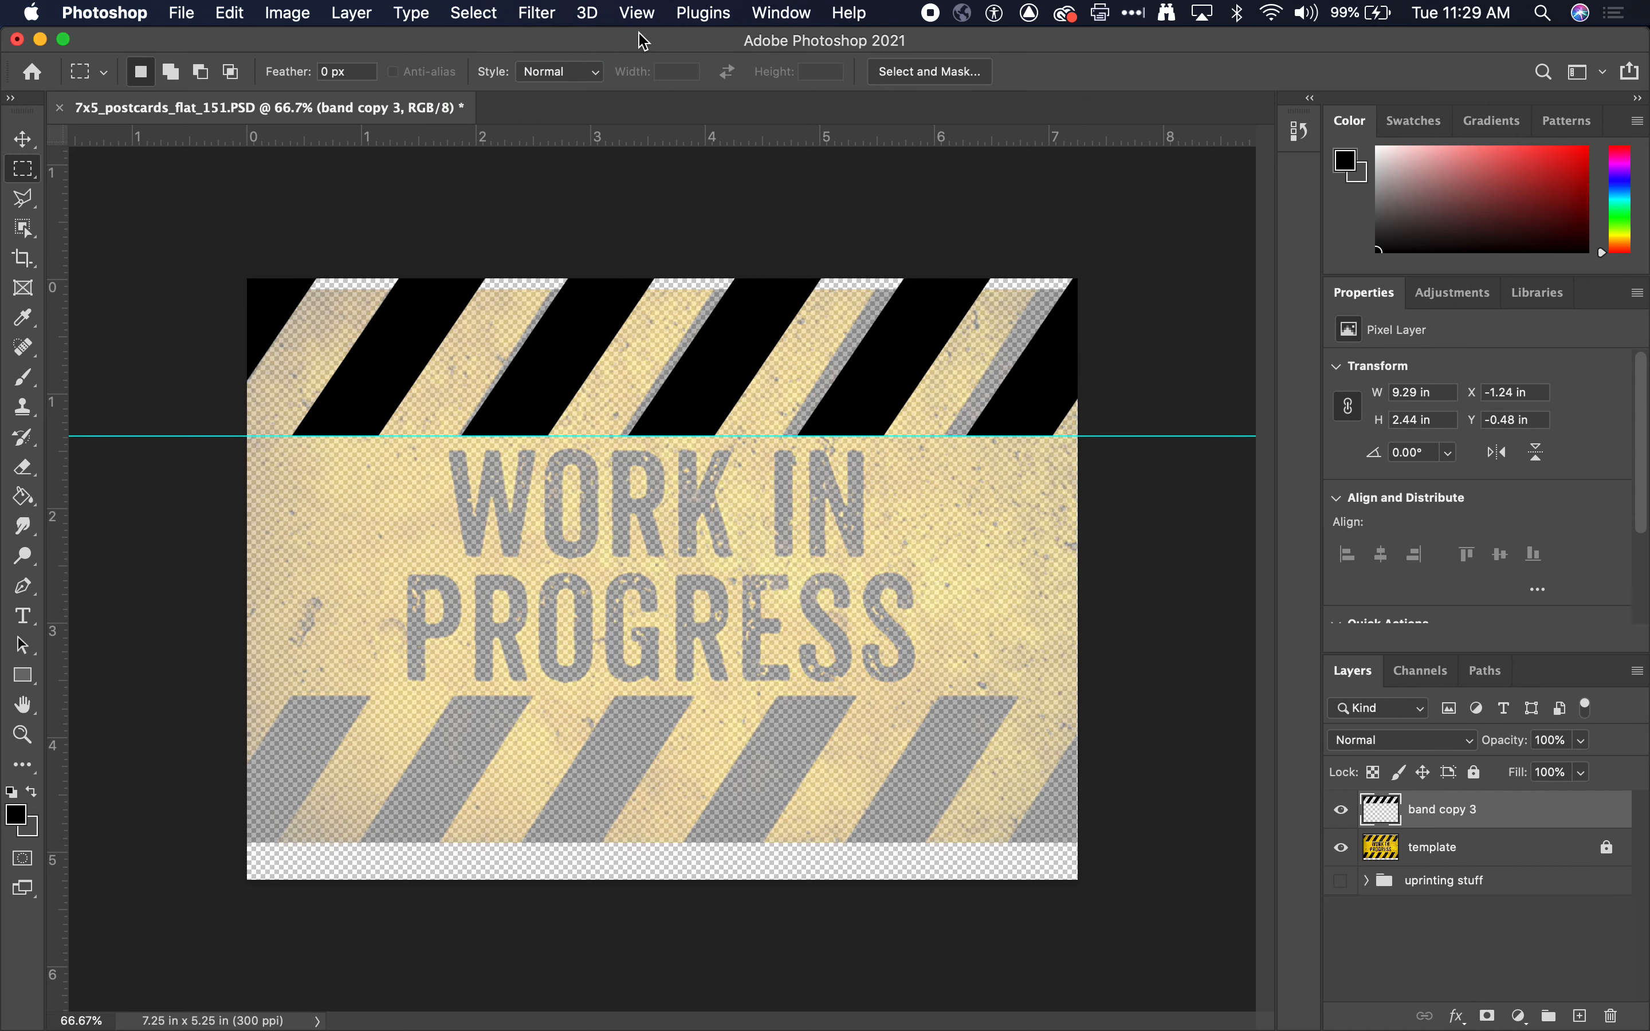
pyautogui.click(661, 9)
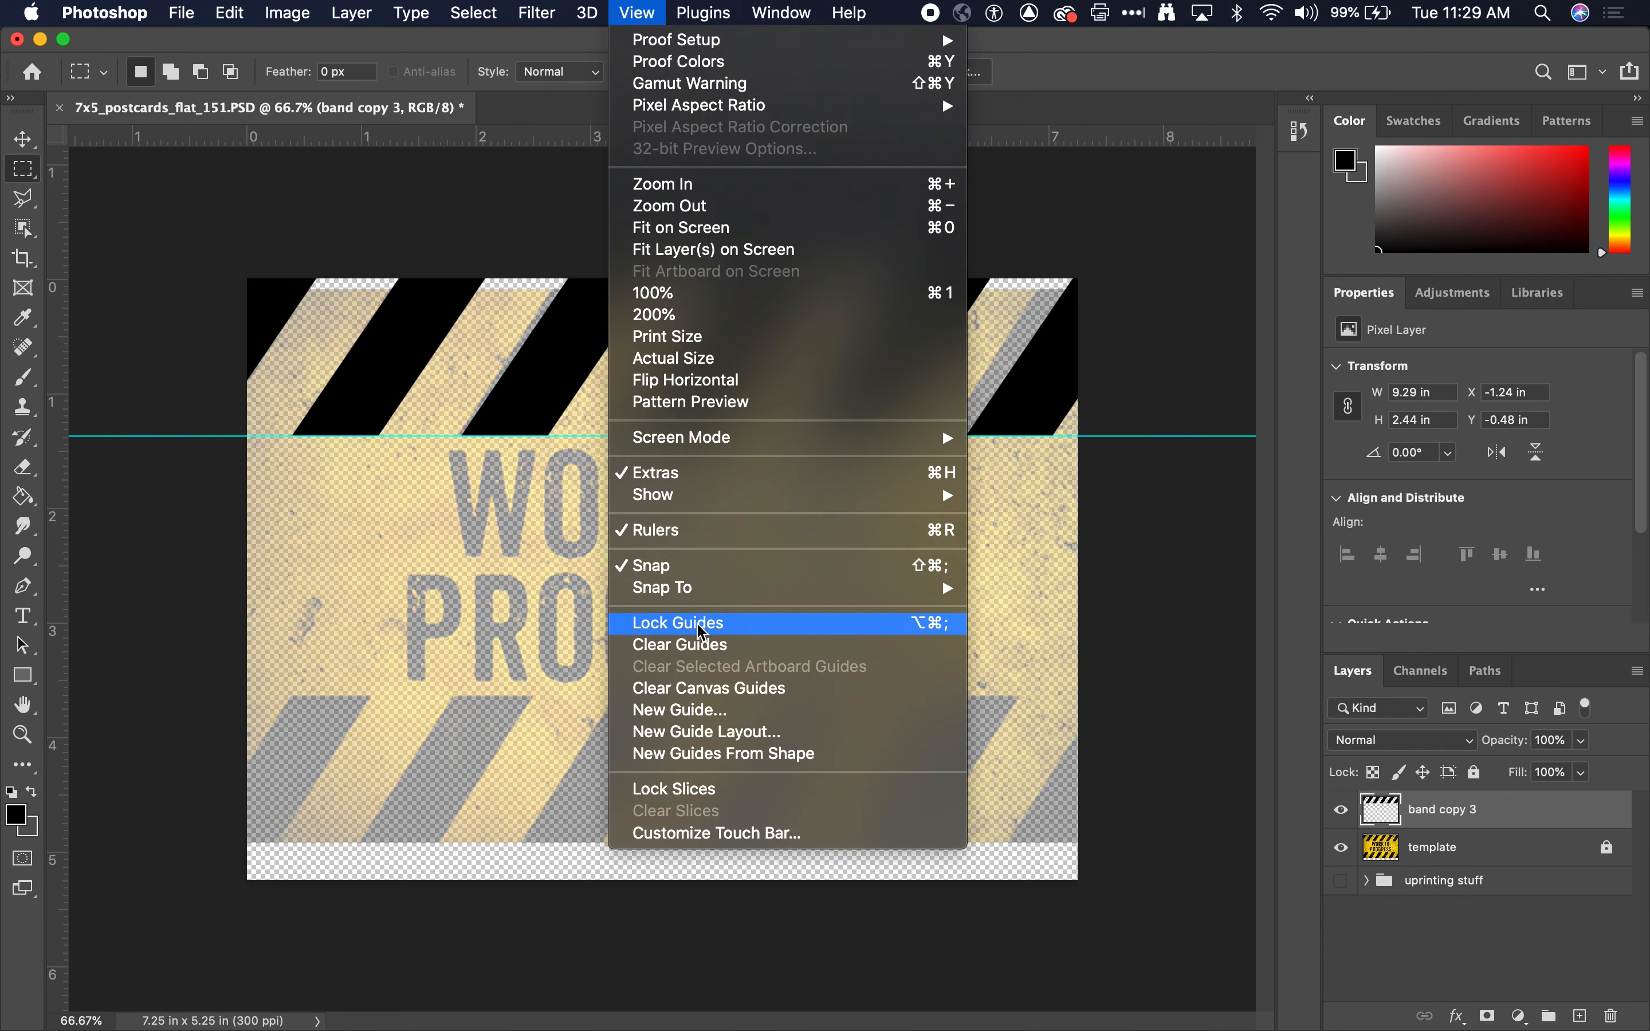
pyautogui.click(702, 644)
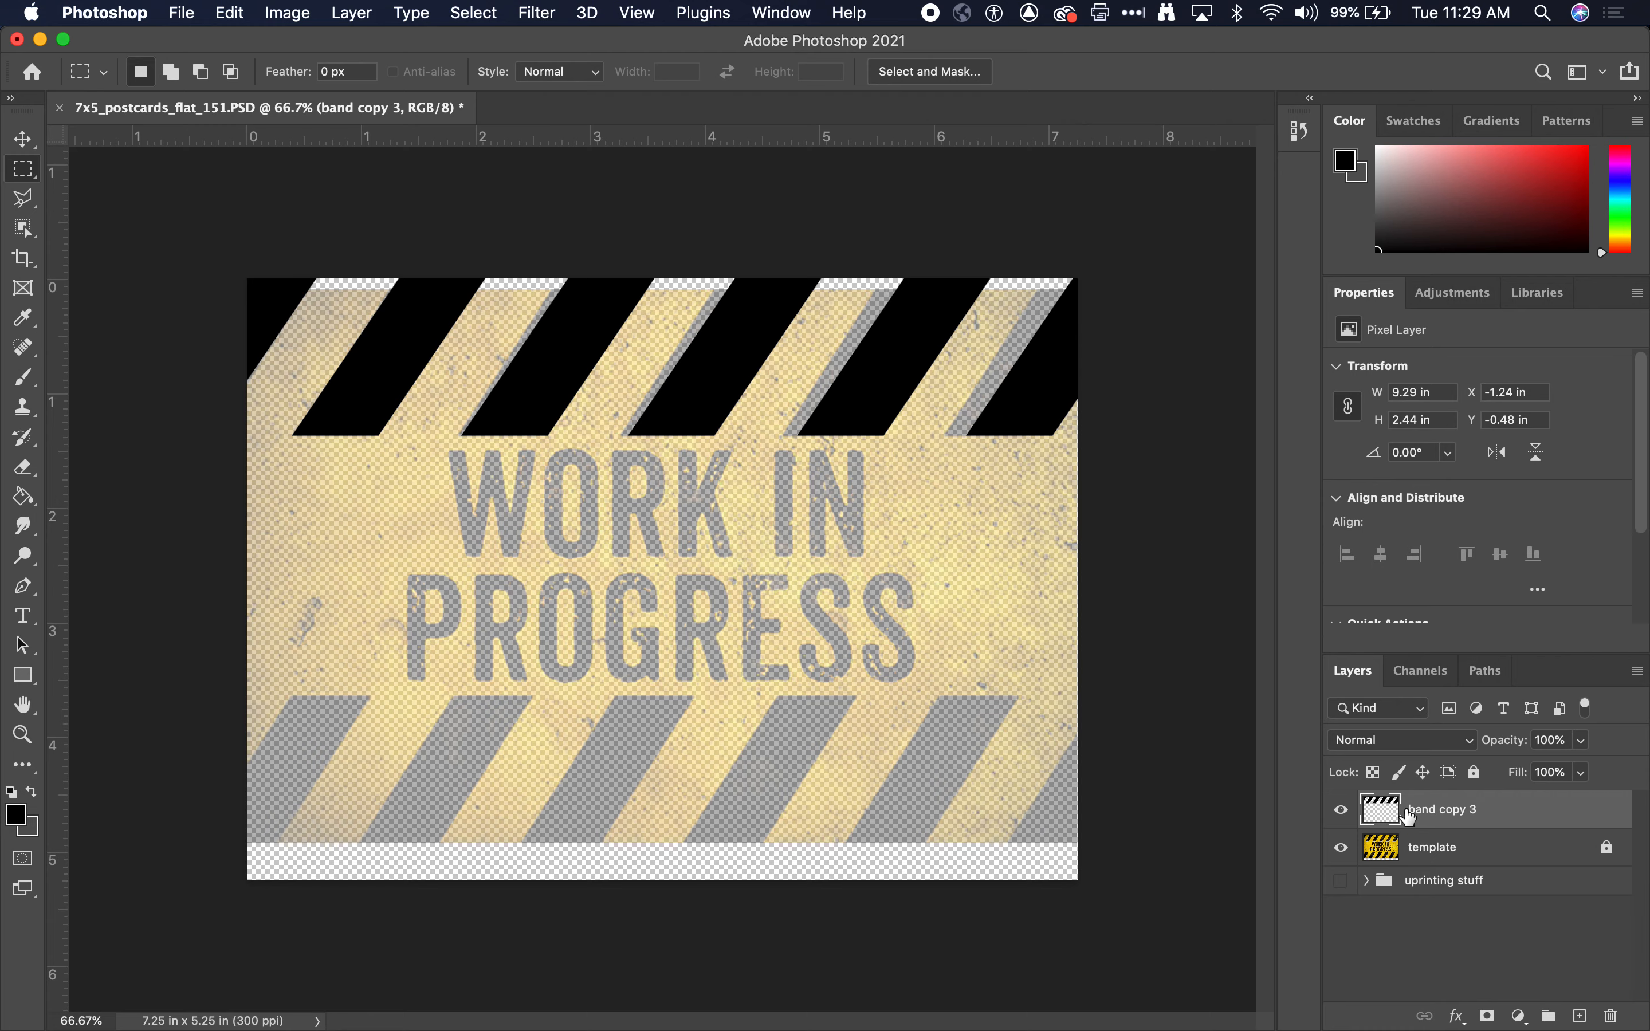
# - Duplicate the merged band layer and move the copy straight down about 3.94 in over the template's lower stripes
pyautogui.press('super+j')
pyautogui.press('v')
pyautogui.moveTo(886, 367); pyautogui.dragTo(859, 820)
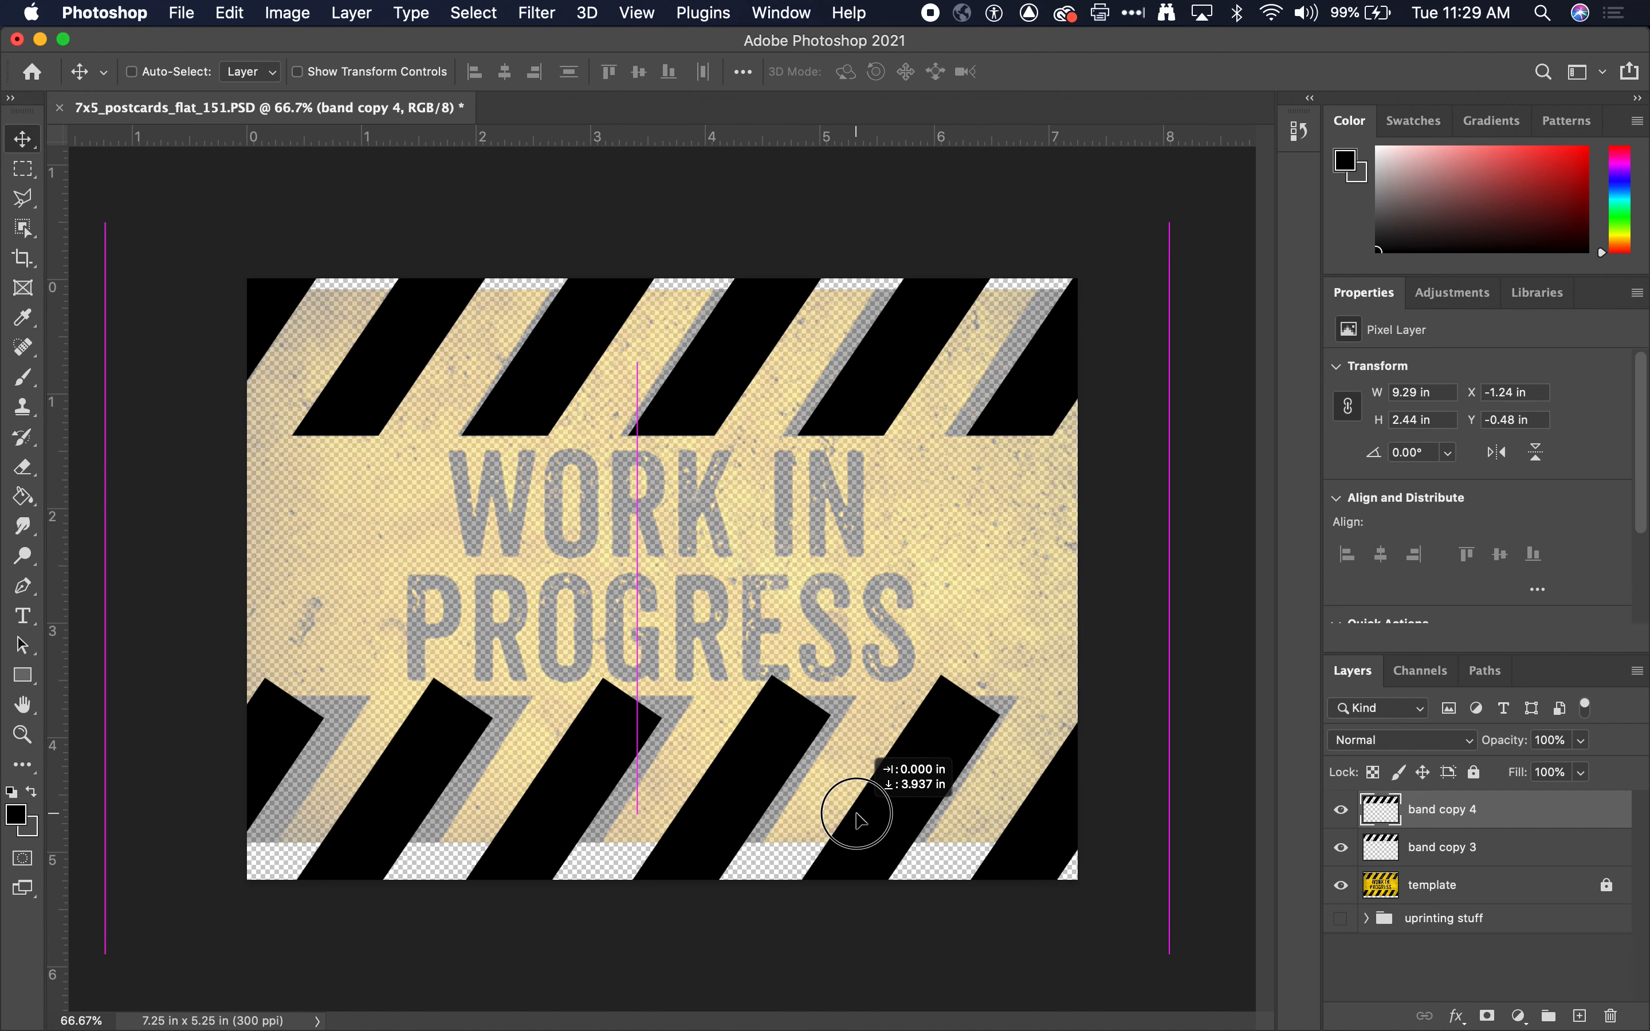
# - Shift the lower band copy up slightly and nudge it sideways over the template's lower stripes, to X -1.14 in and Y 3.42 in
pyautogui.moveTo(859, 821); pyautogui.dragTo(860, 811)
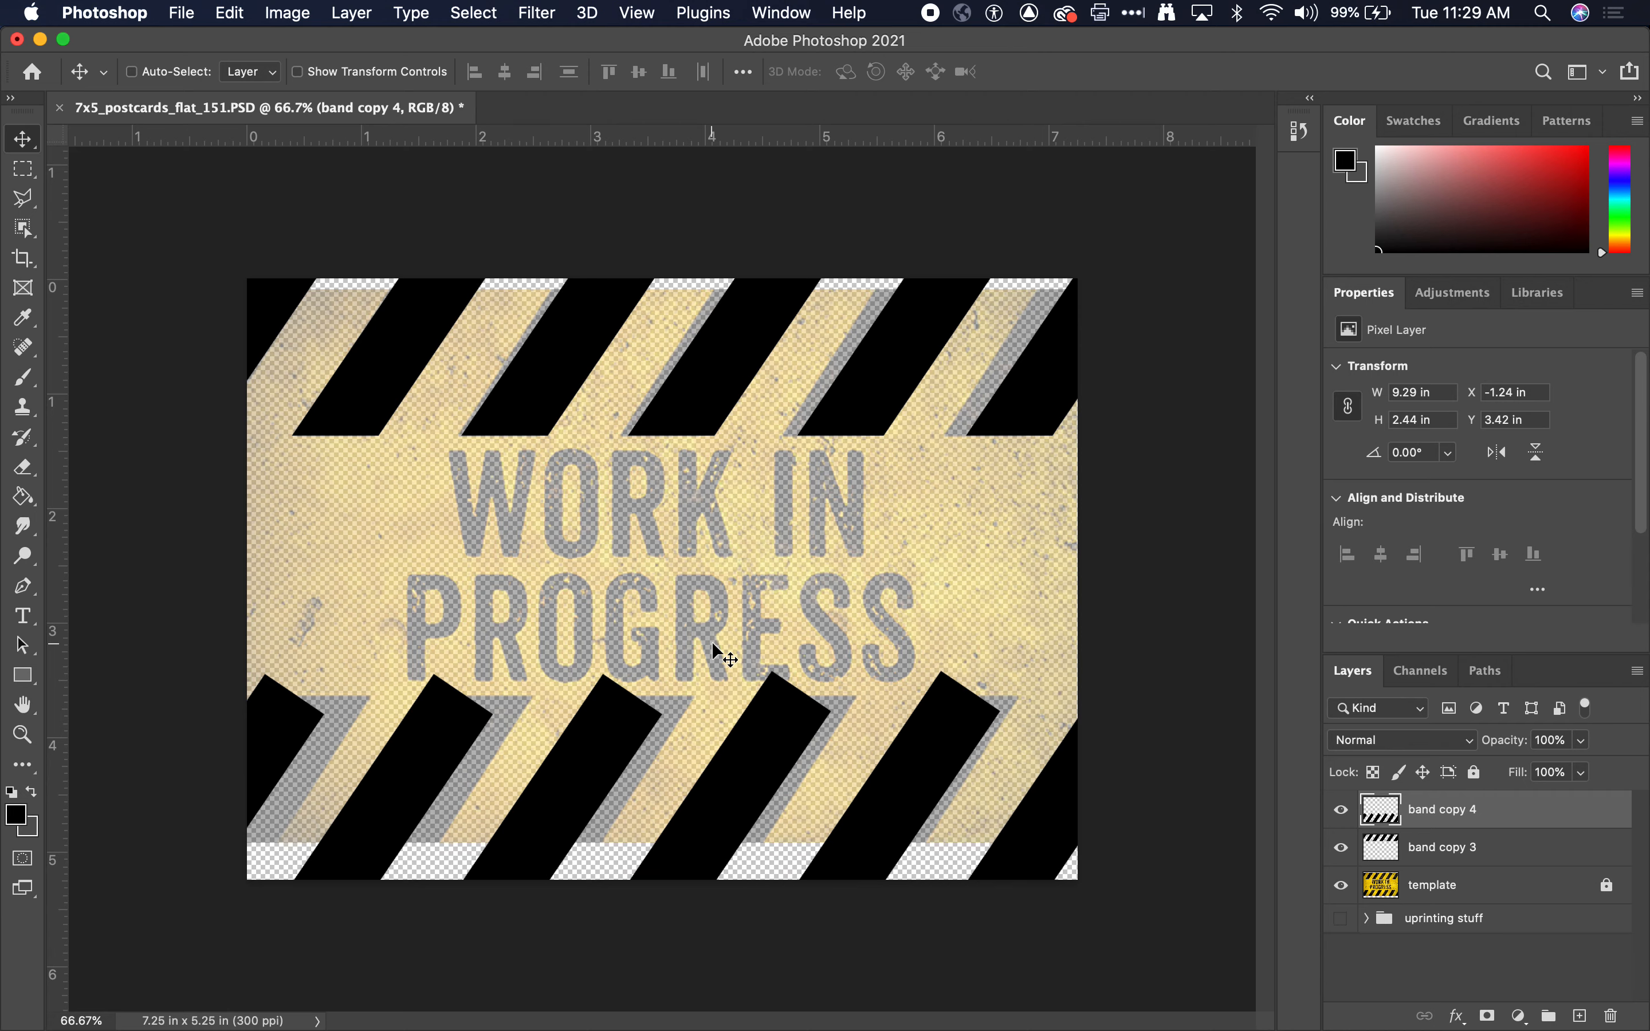
pyautogui.hotkey('shift', 'Left')
pyautogui.hotkey('shift', 'Left')
pyautogui.hotkey('shift', 'Left')
pyautogui.hotkey('shift', 'Left')
pyautogui.hotkey('shift', 'Left')
pyautogui.hotkey('shift', 'Left')
pyautogui.hotkey('shift', 'Left')
pyautogui.hotkey('shift', 'Left')
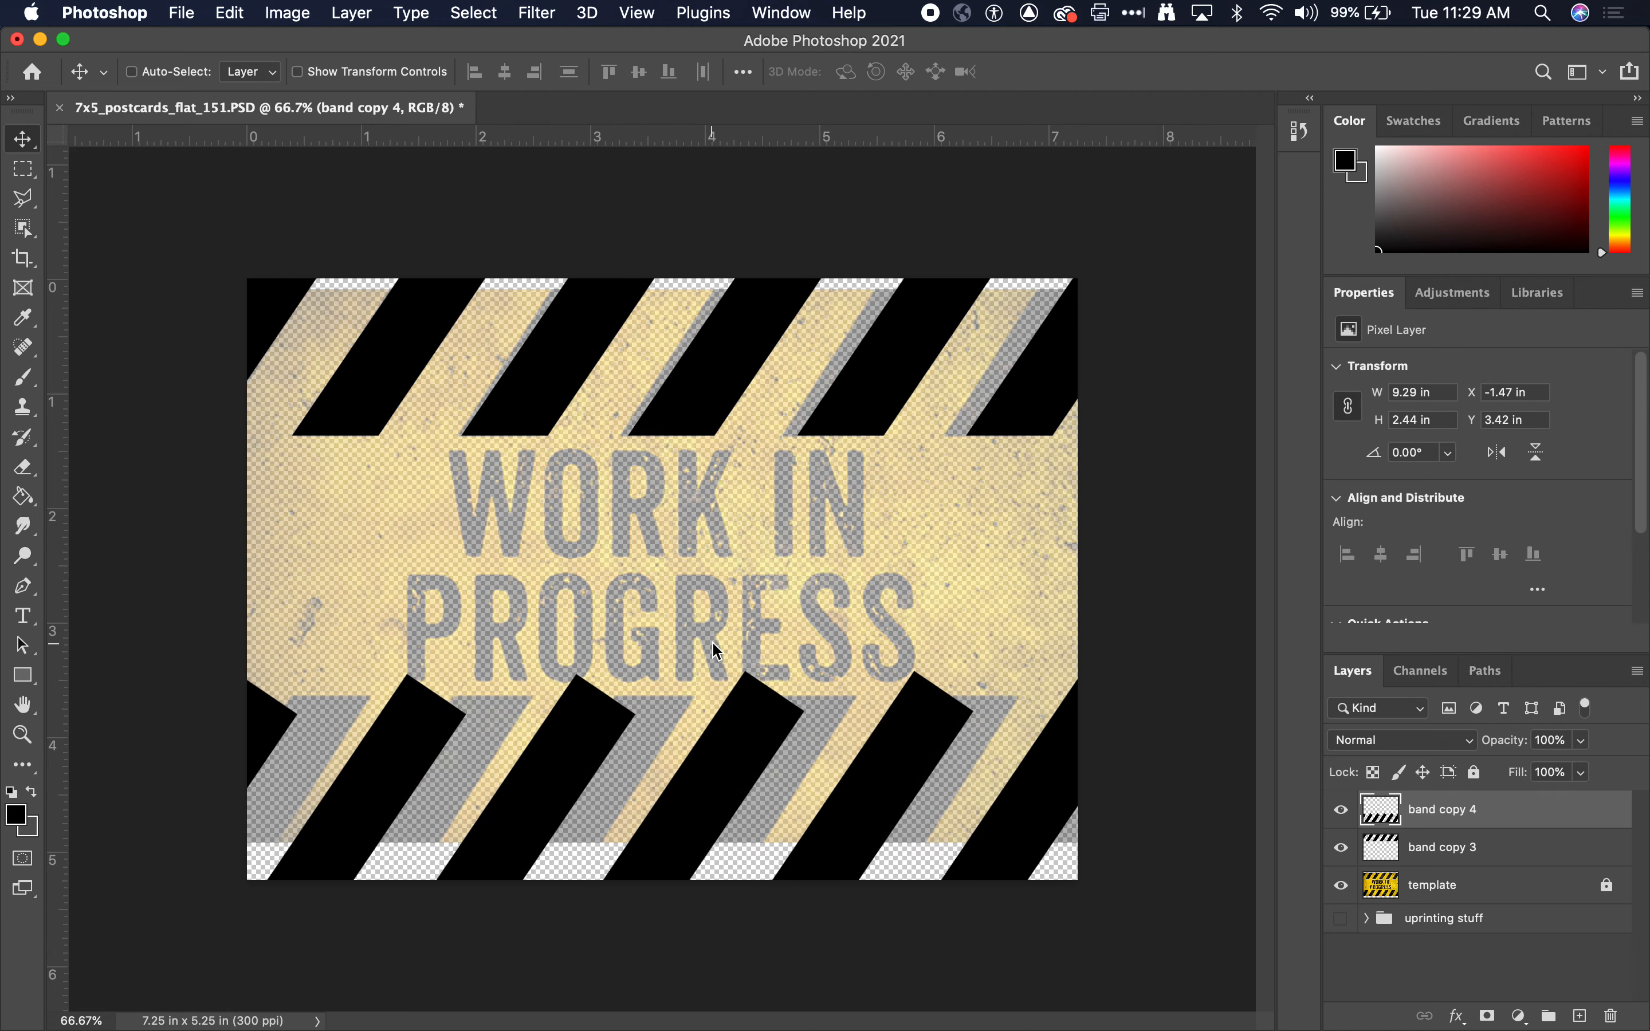
pyautogui.hotkey('shift', 'Right')
pyautogui.hotkey('shift', 'Right')
pyautogui.hotkey('shift', 'Right')
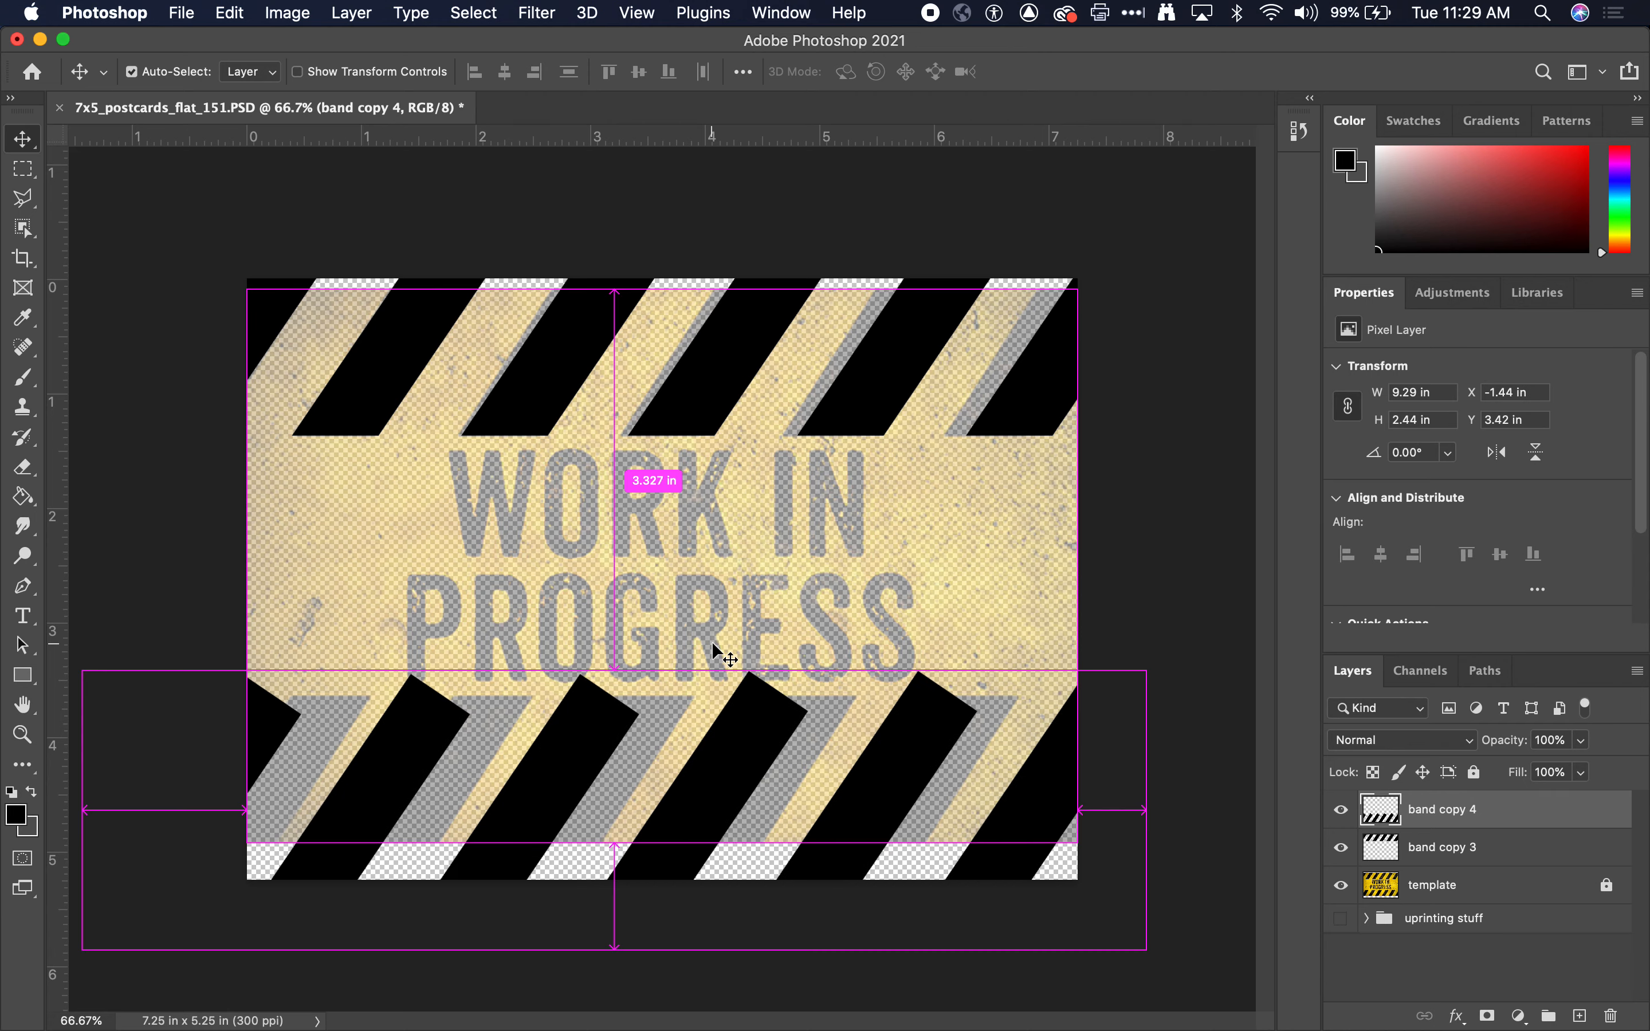
pyautogui.hotkey('shift', 'Right')
pyautogui.hotkey('shift', 'Right')
pyautogui.hotkey('shift', 'Right')
pyautogui.hotkey('shift', 'Right')
pyautogui.hotkey('shift', 'Right')
pyautogui.hotkey('shift', 'Right')
pyautogui.hotkey('shift', 'Right')
pyautogui.hotkey('shift', 'Right')
pyautogui.hotkey('shift', 'Right')
pyautogui.hotkey('shift', 'Right')
pyautogui.hotkey('shift', 'Right')
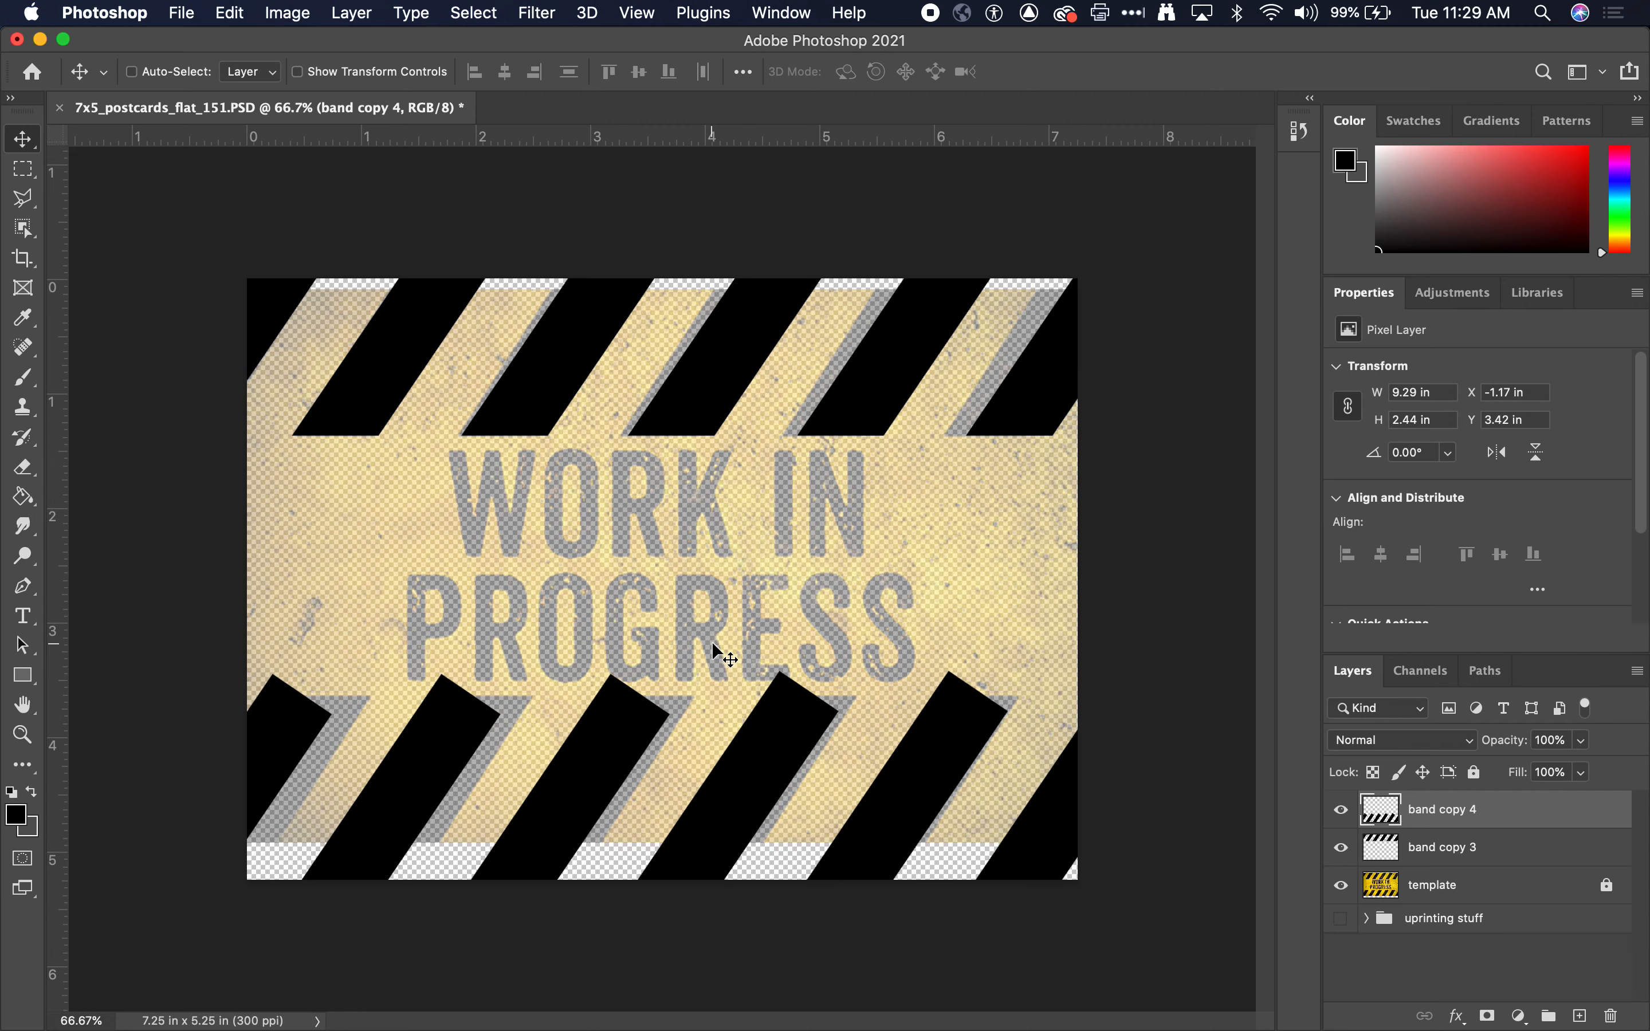
pyautogui.hotkey('shift', 'Right')
pyautogui.hotkey('shift', 'Right')
pyautogui.hotkey('shift', 'Right')
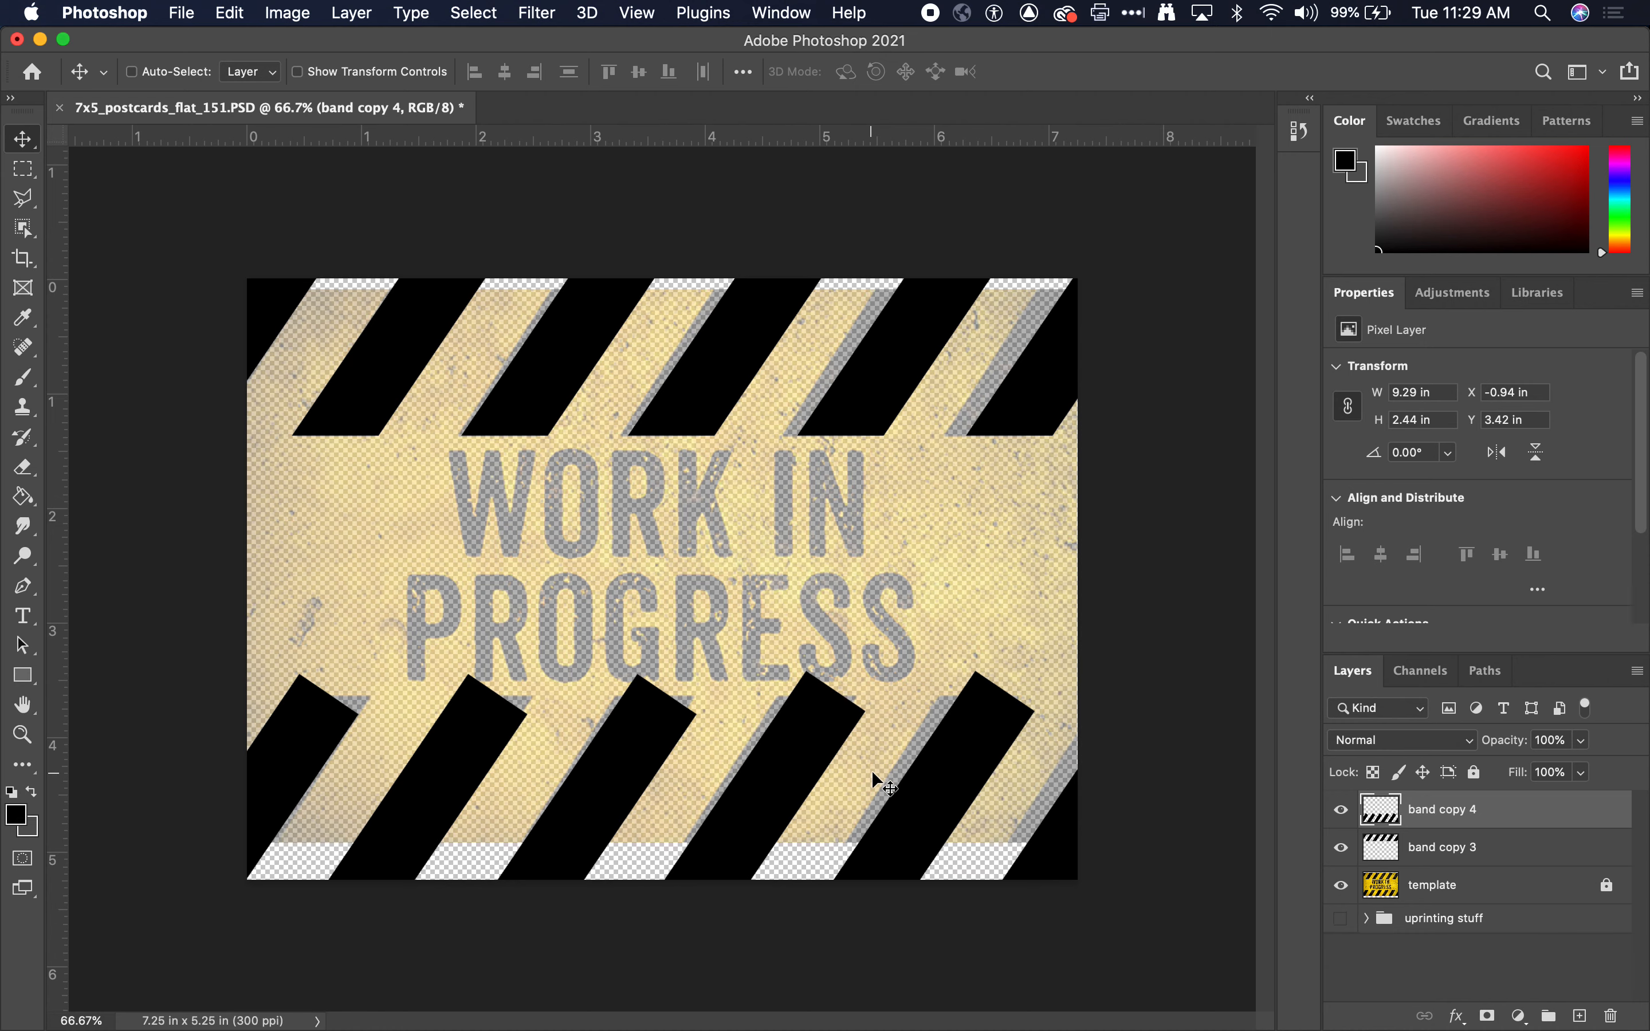
pyautogui.hotkey('shift', 'Left')
pyautogui.hotkey('shift', 'Left')
pyautogui.hotkey('shift', 'Left')
pyautogui.hotkey('shift', 'Left')
pyautogui.hotkey('shift', 'Left')
pyautogui.hotkey('shift', 'Left')
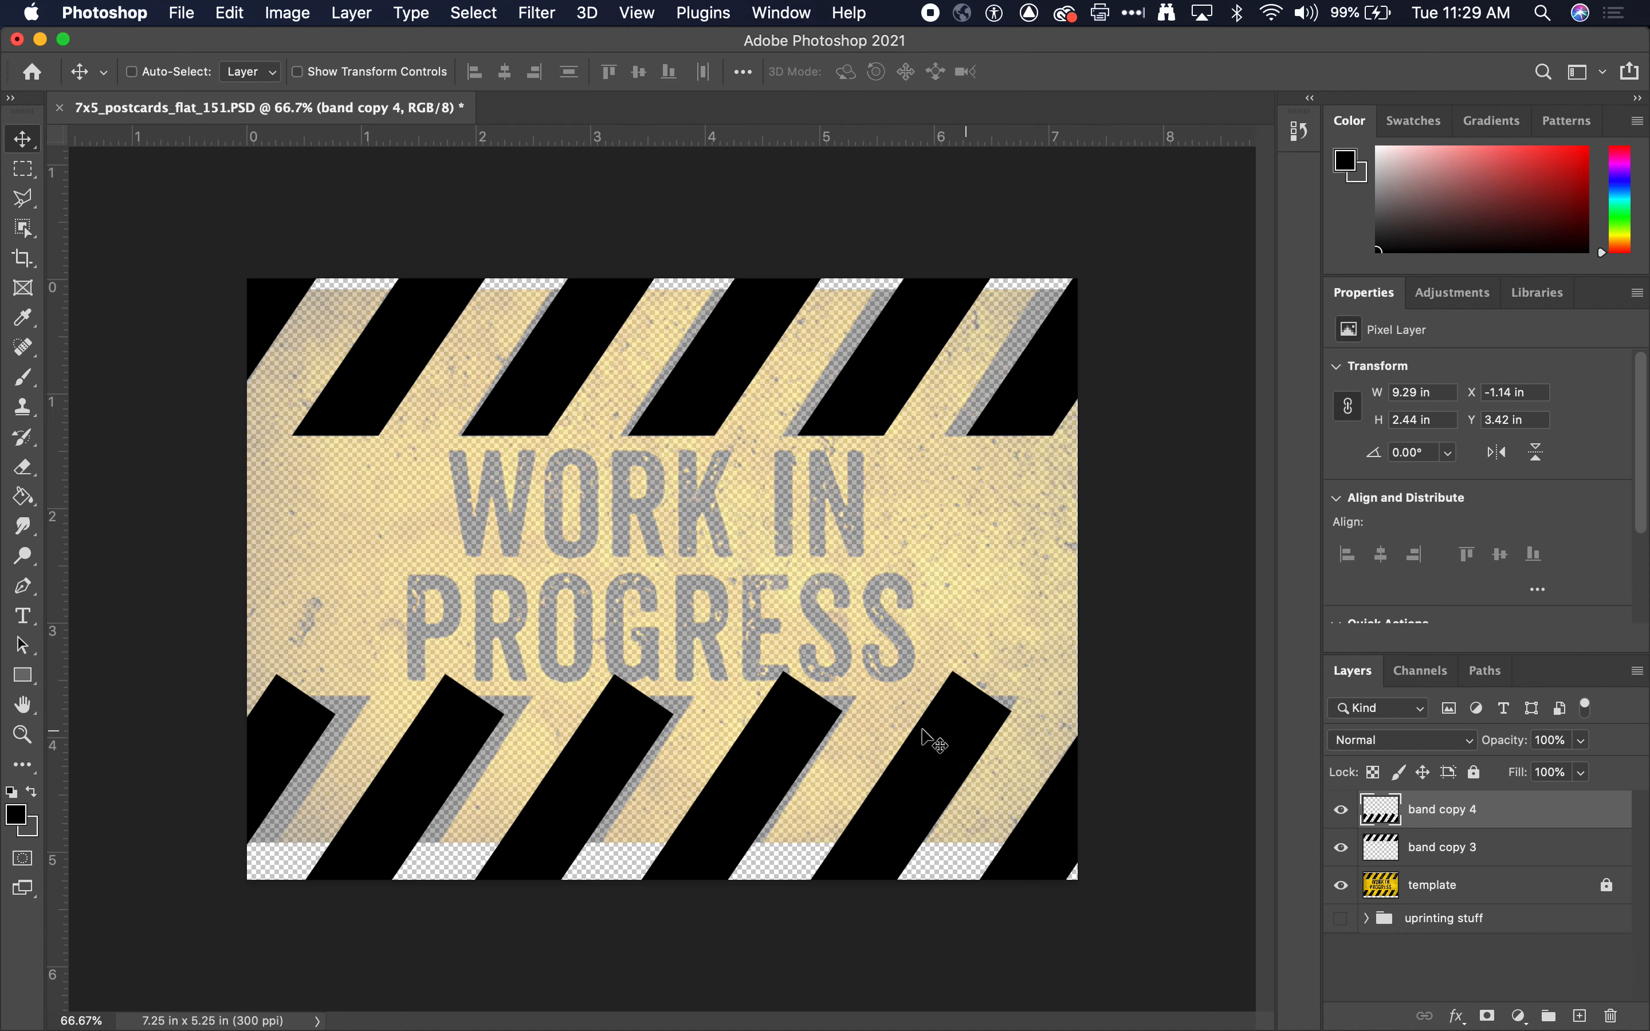
# - Select a full-width strip about 0.88 in high over the lower bands' upper ends, delete the ends inside it, and deselect
pyautogui.click(27, 167)
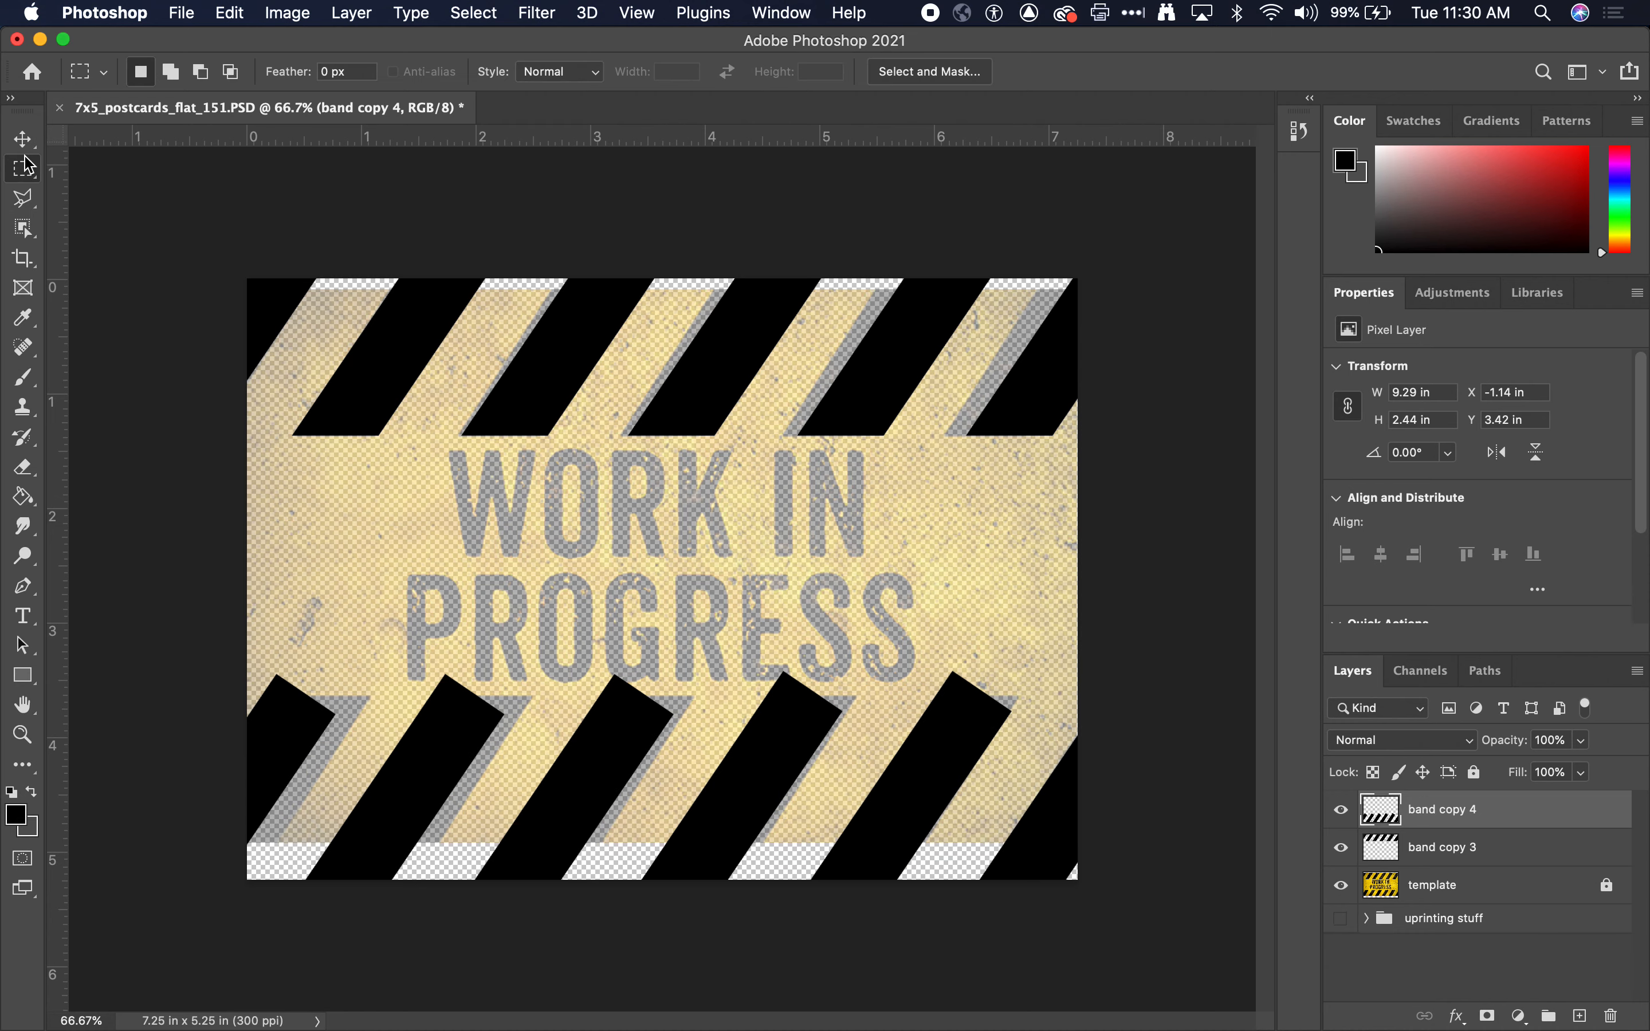
pyautogui.moveTo(196, 620); pyautogui.dragTo(1281, 722)
pyautogui.press('BackSpace')
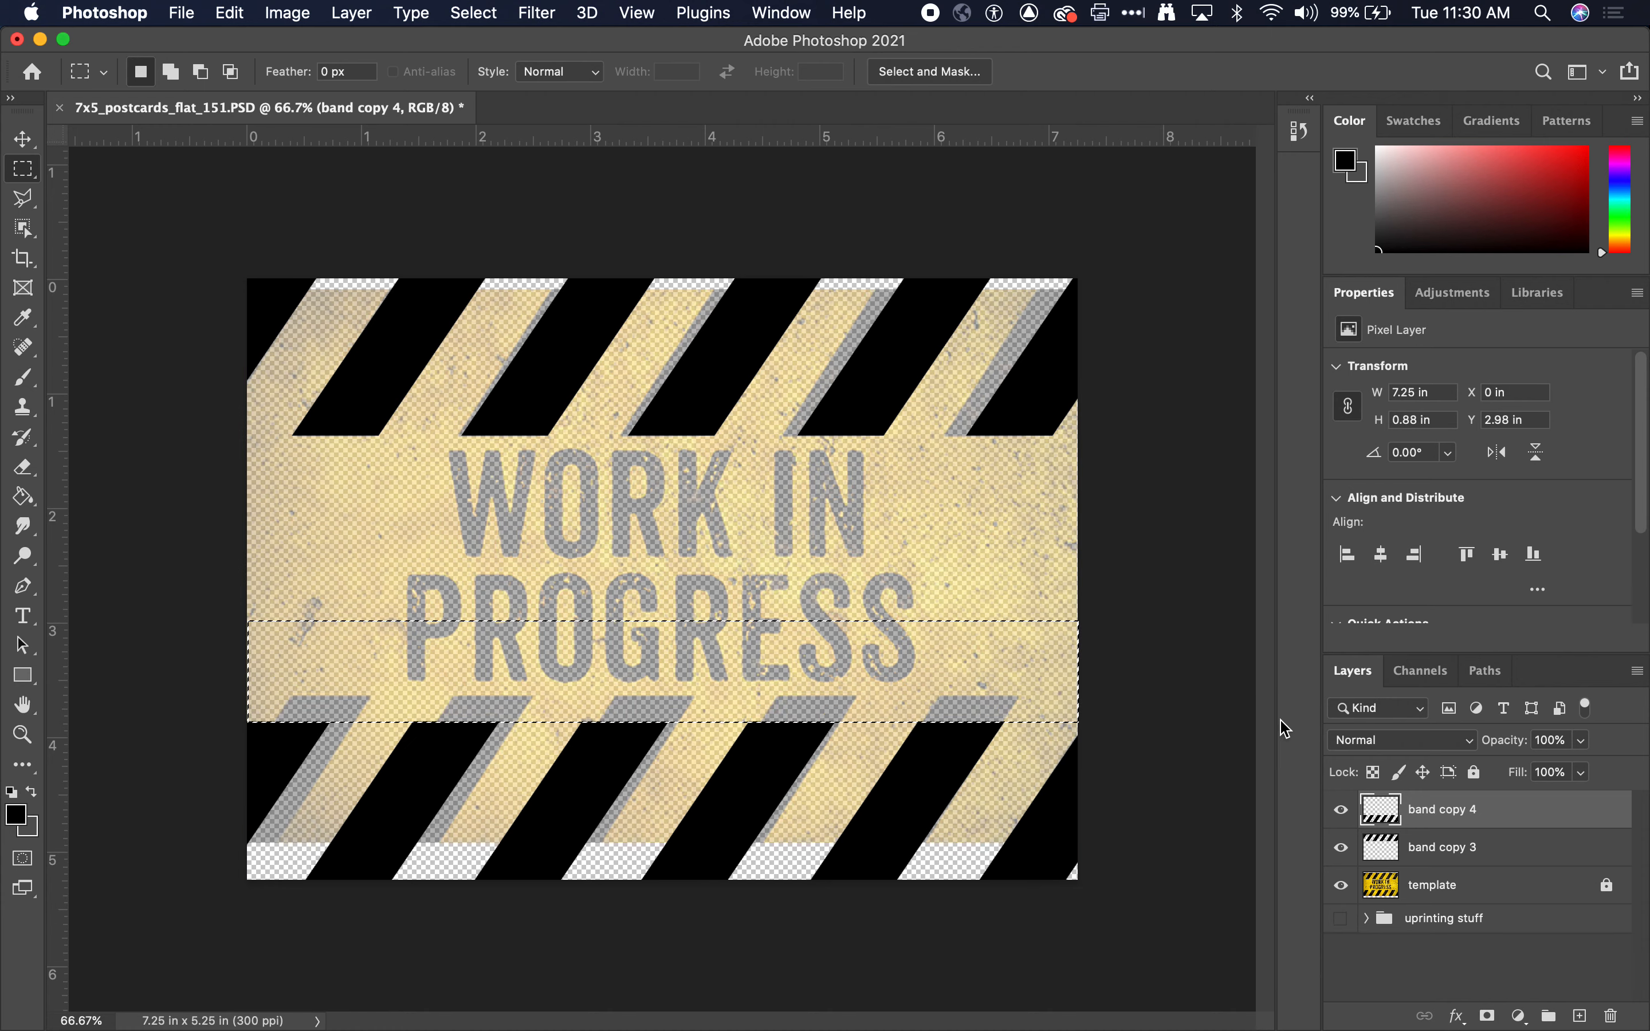
pyautogui.press('super+d')
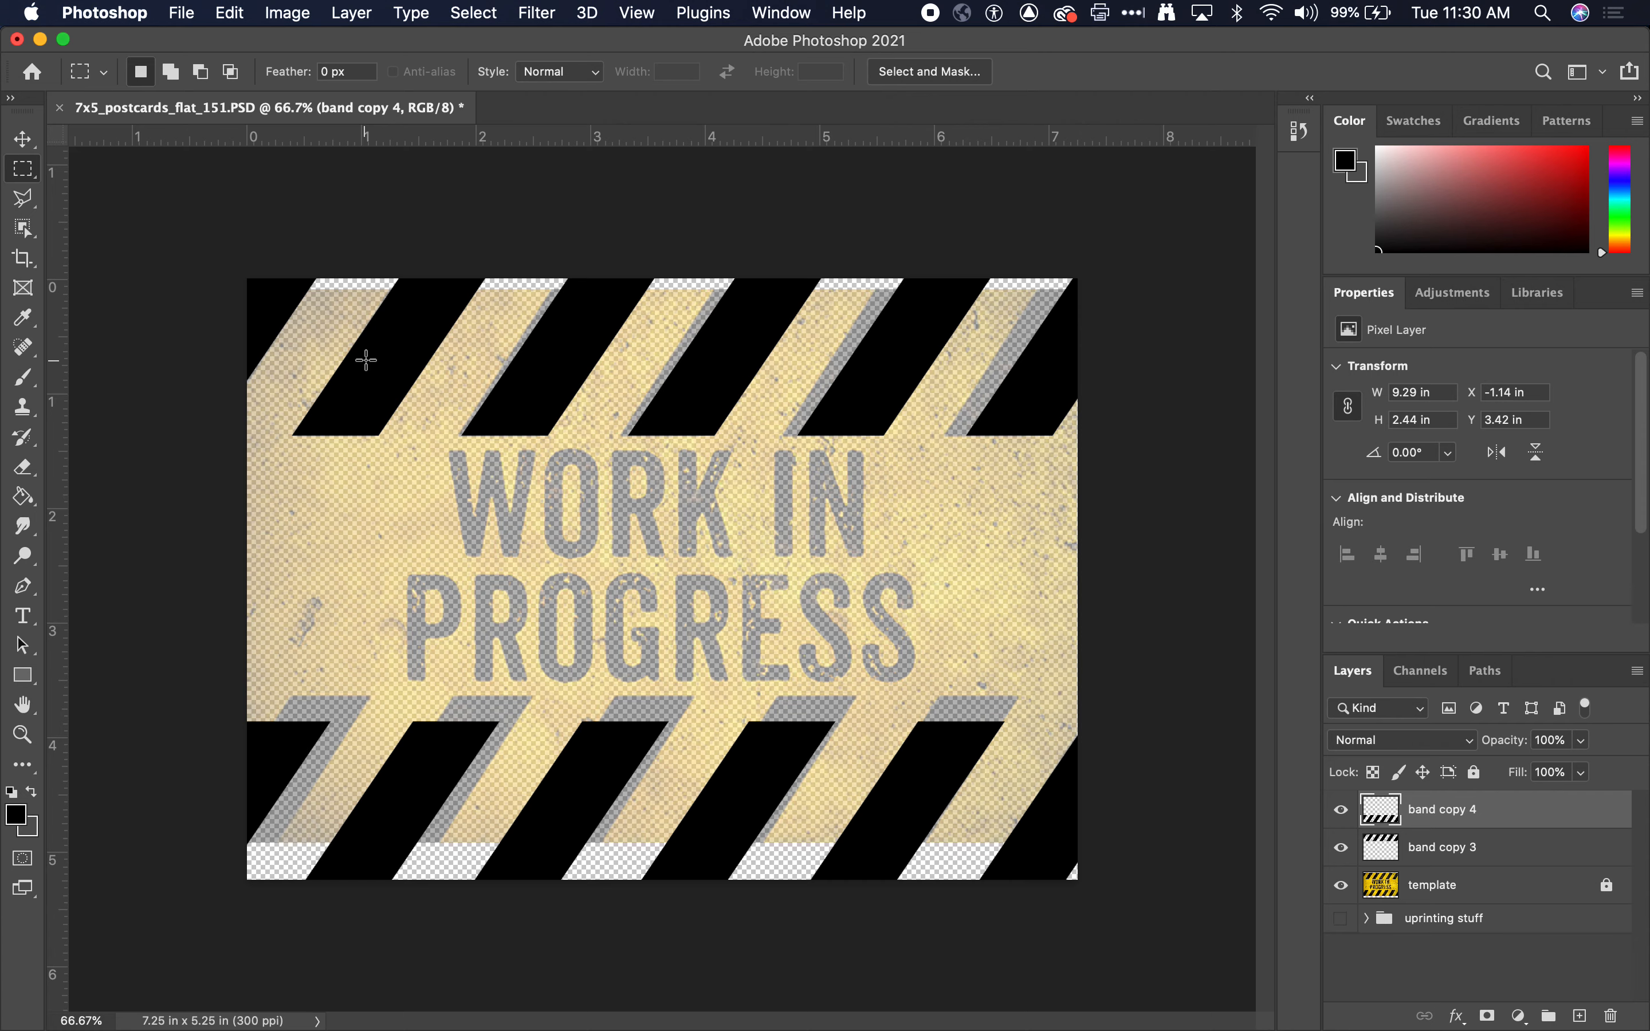
# - Add a text layer reading "work" in Times, starting near the middle of the canvas
pyautogui.click(24, 616)
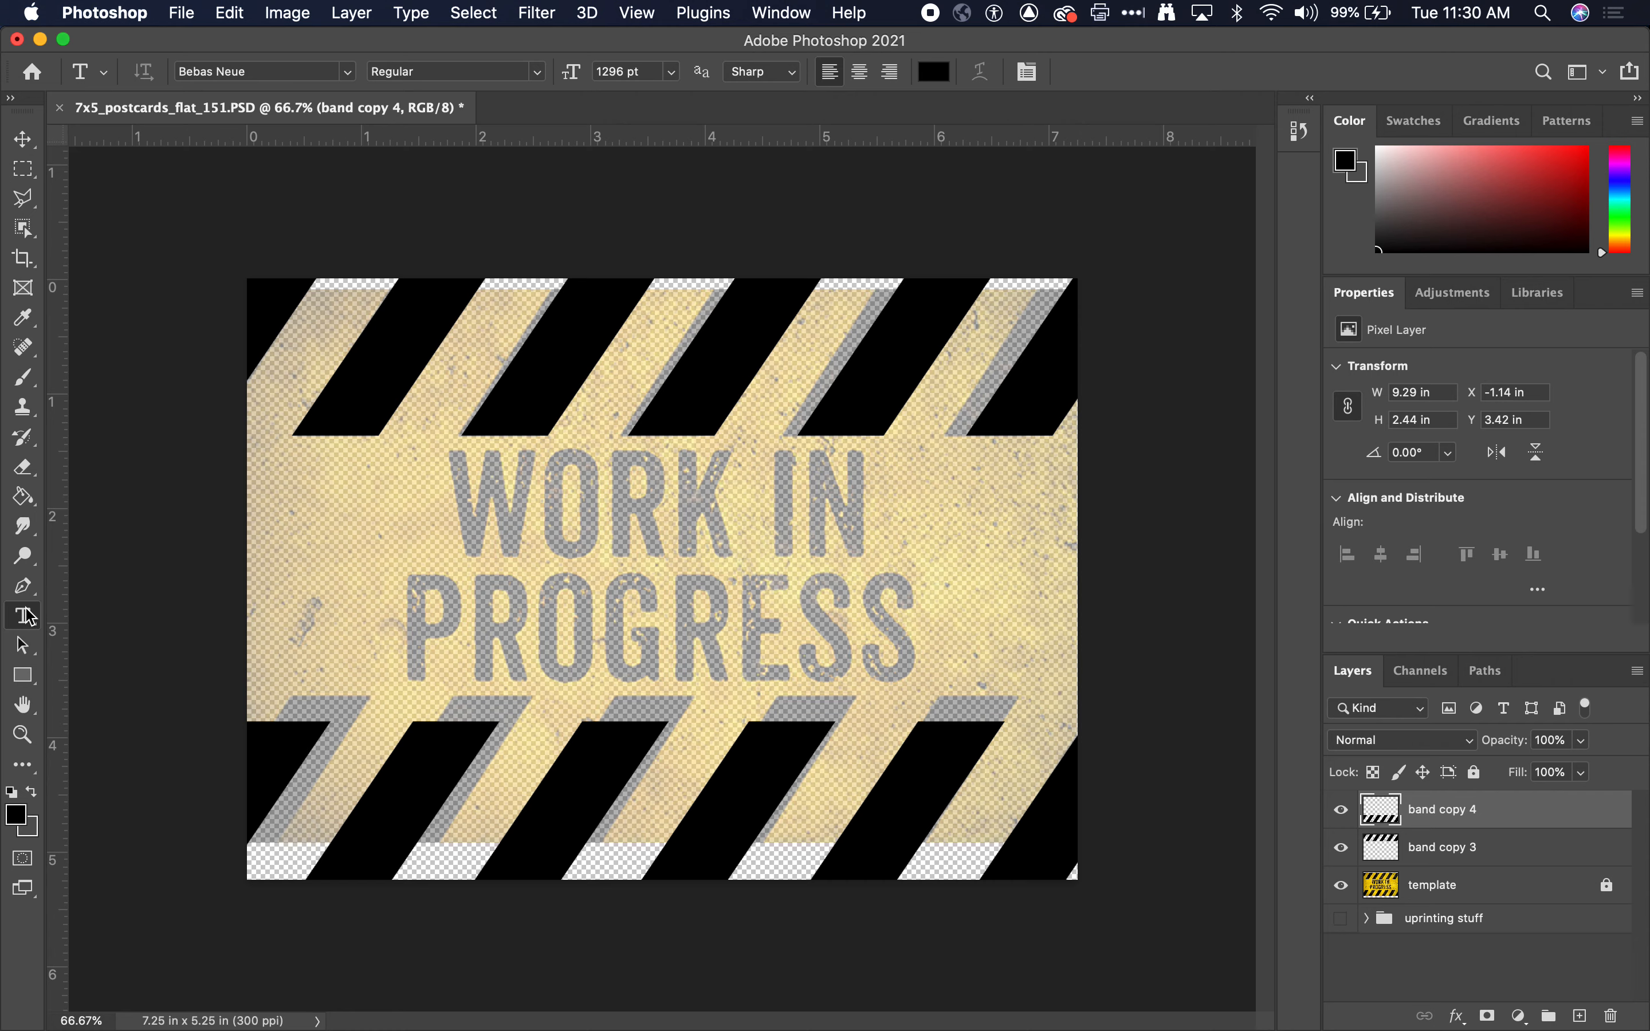
pyautogui.click(280, 71)
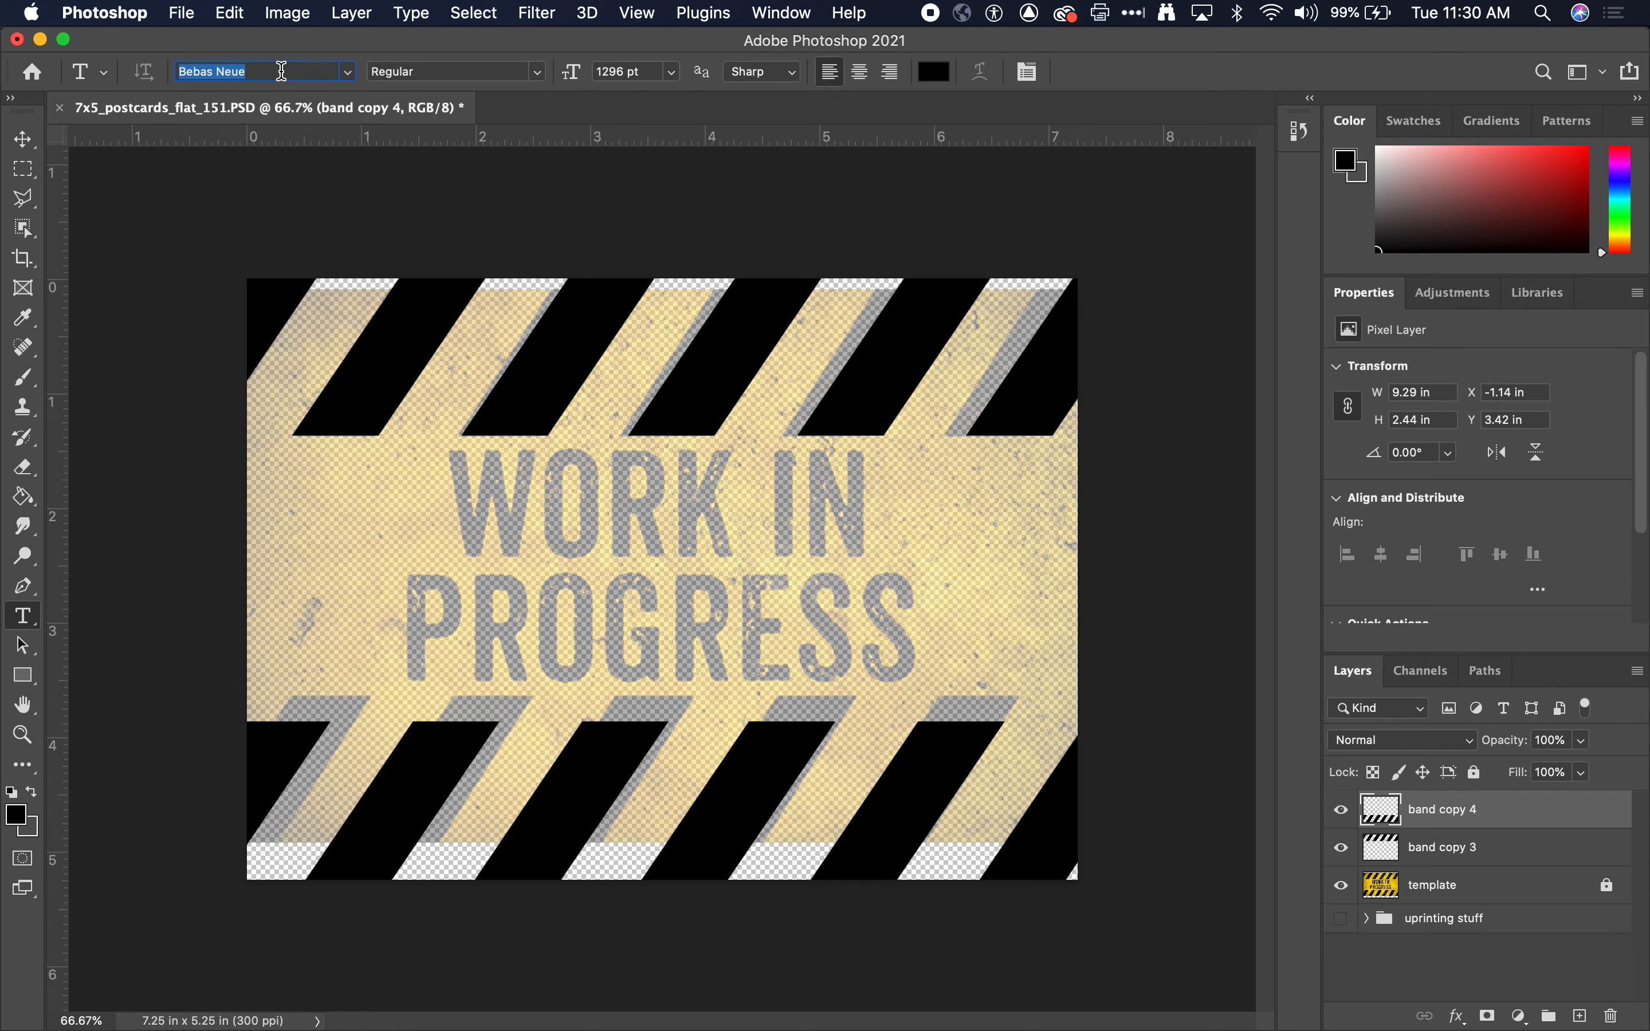
pyautogui.click(348, 74)
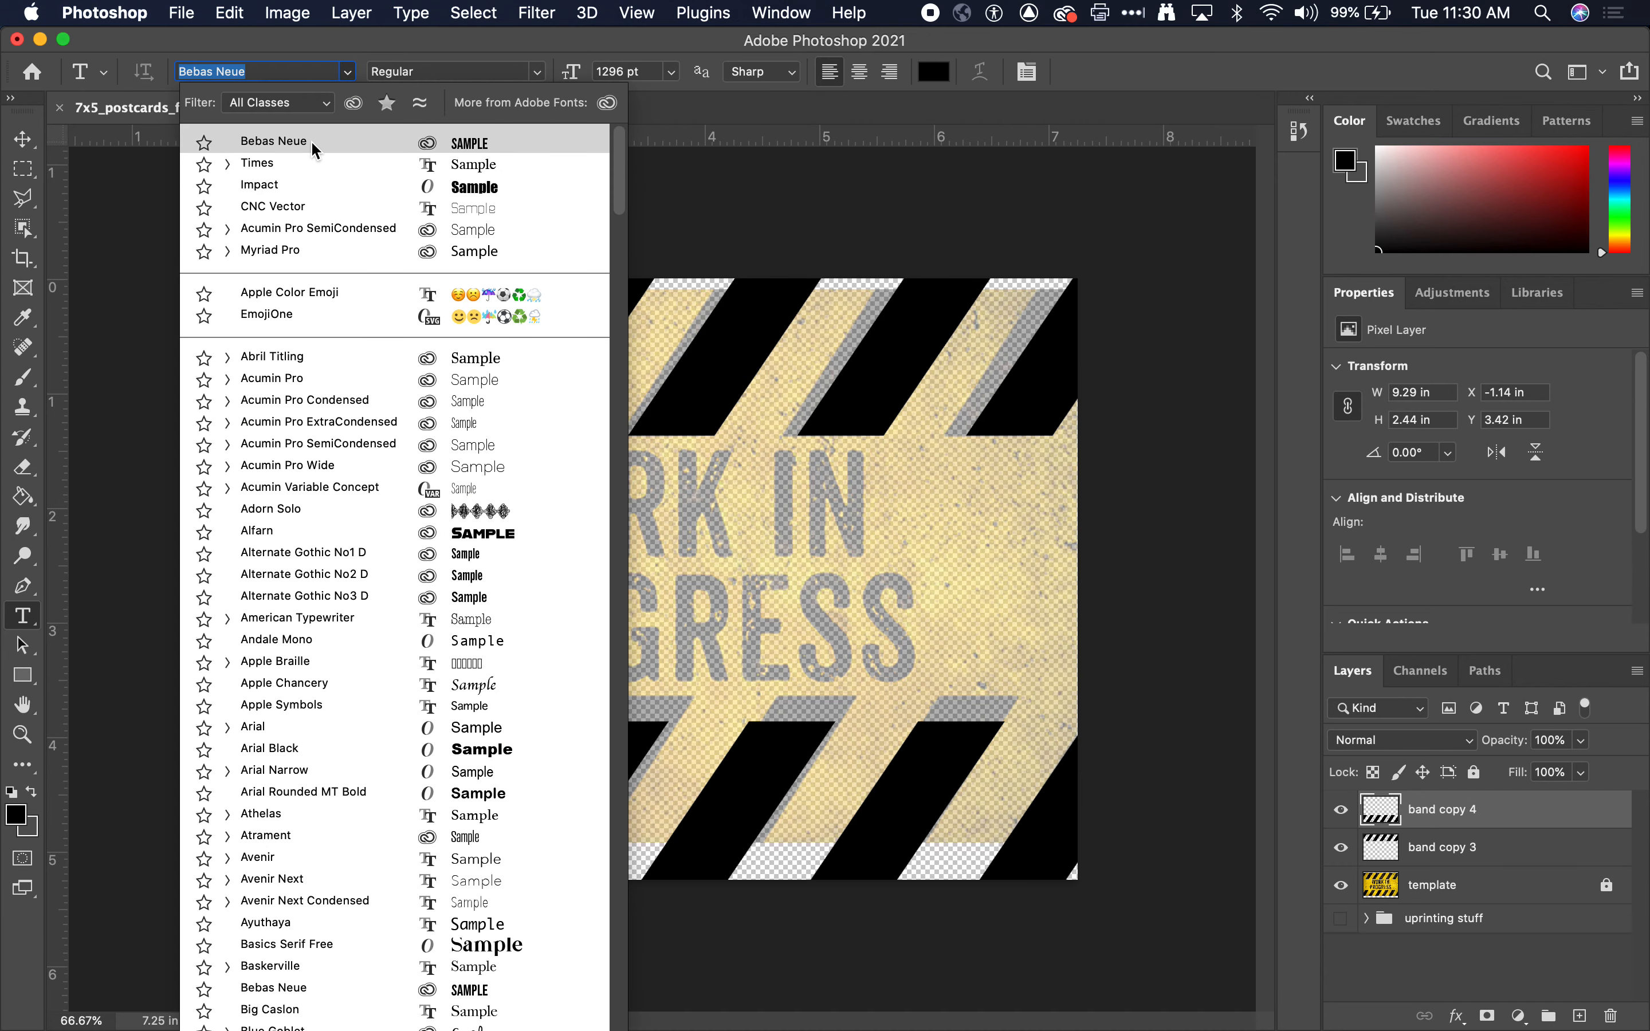
pyautogui.click(498, 165)
pyautogui.click(721, 549)
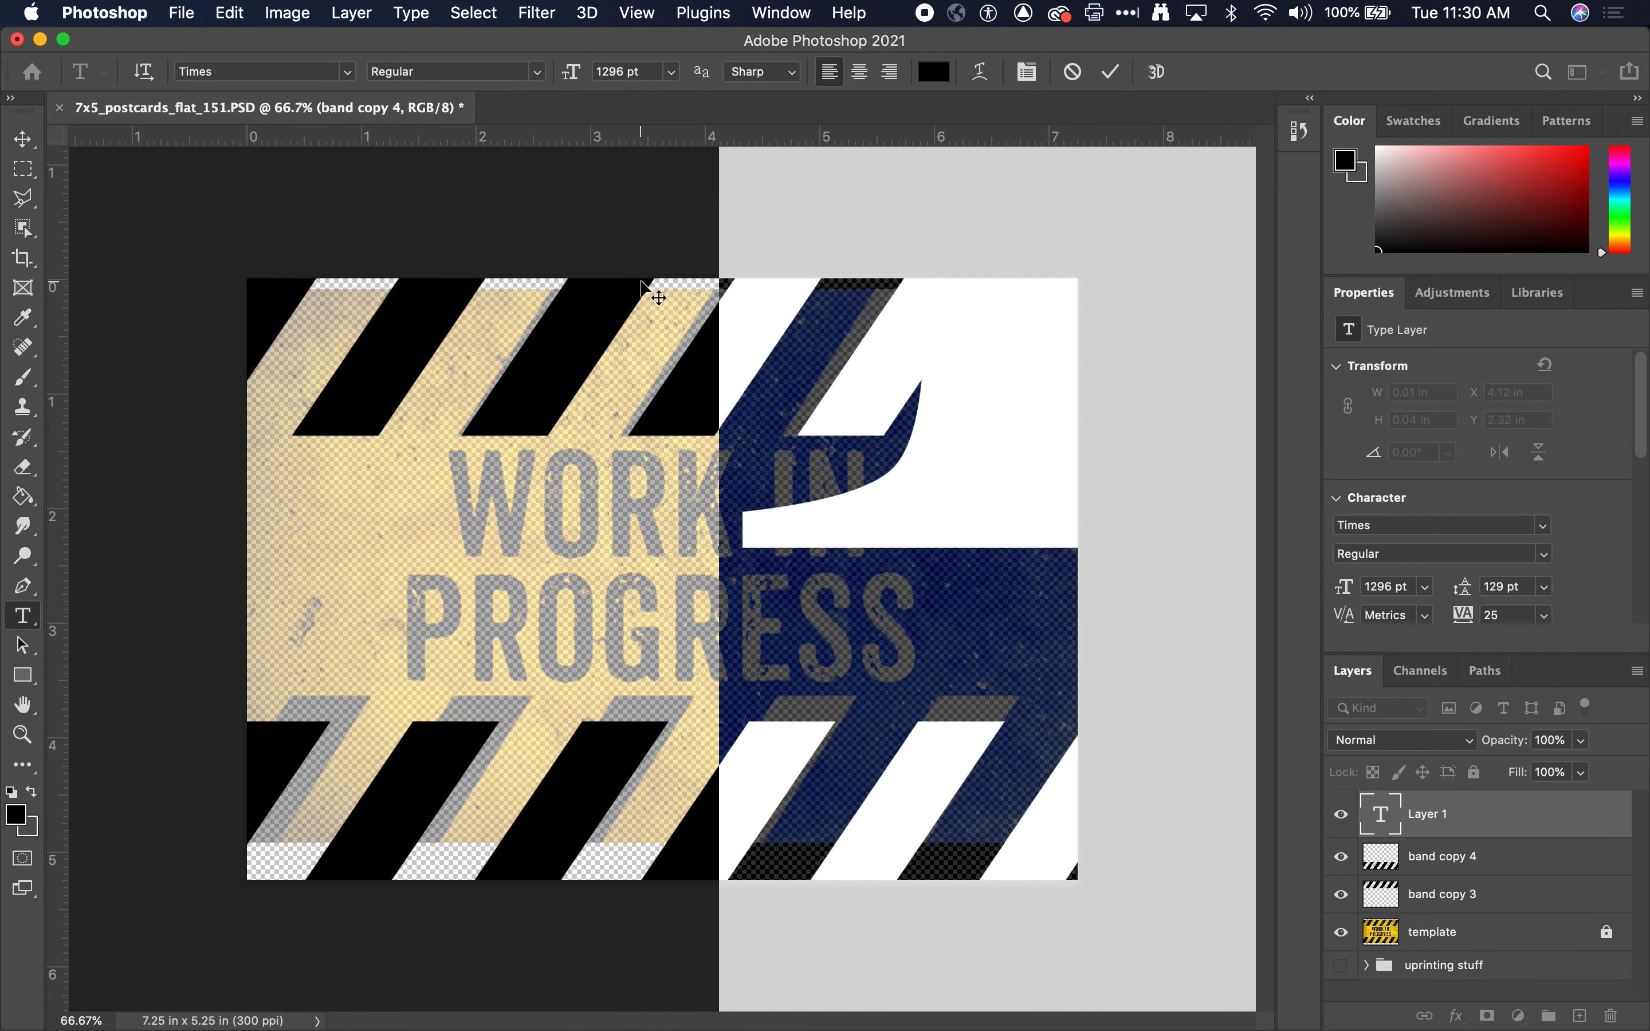
pyautogui.press('BackSpace')
pyautogui.press('super+z')
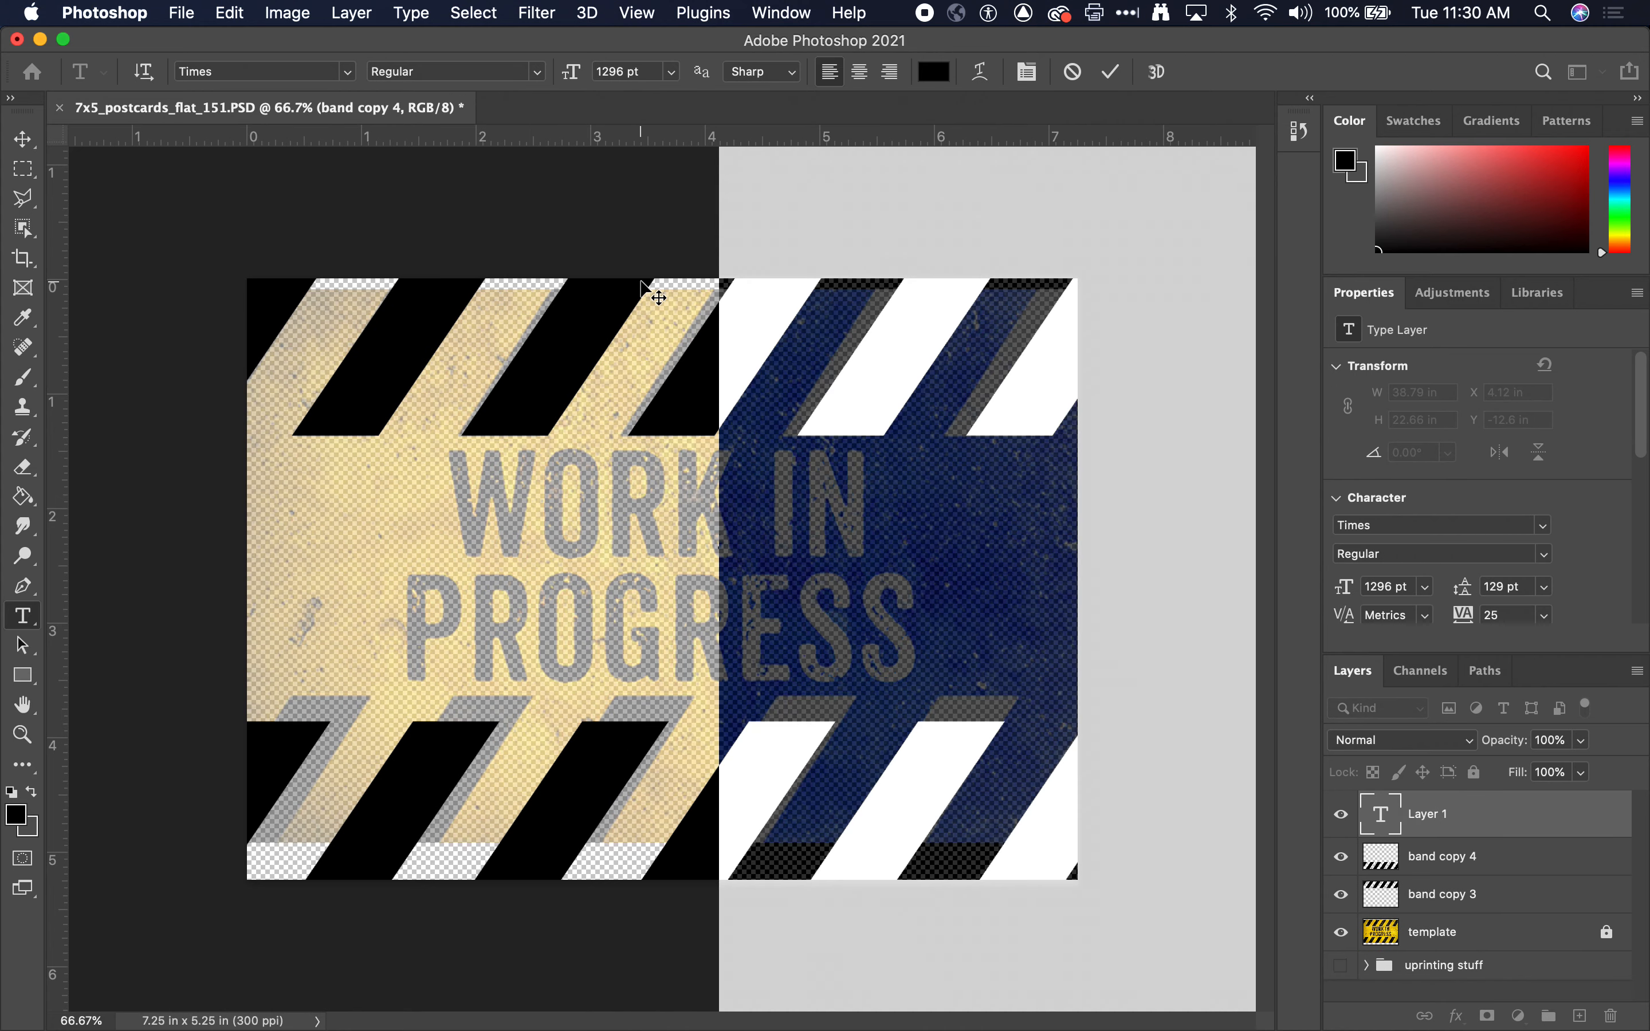
# - Set the new text's size to 100 pt and its font to Bebas Neue
pyautogui.moveTo(571, 71); pyautogui.dragTo(172, 123)
pyautogui.moveTo(569, 85); pyautogui.dragTo(709, 223)
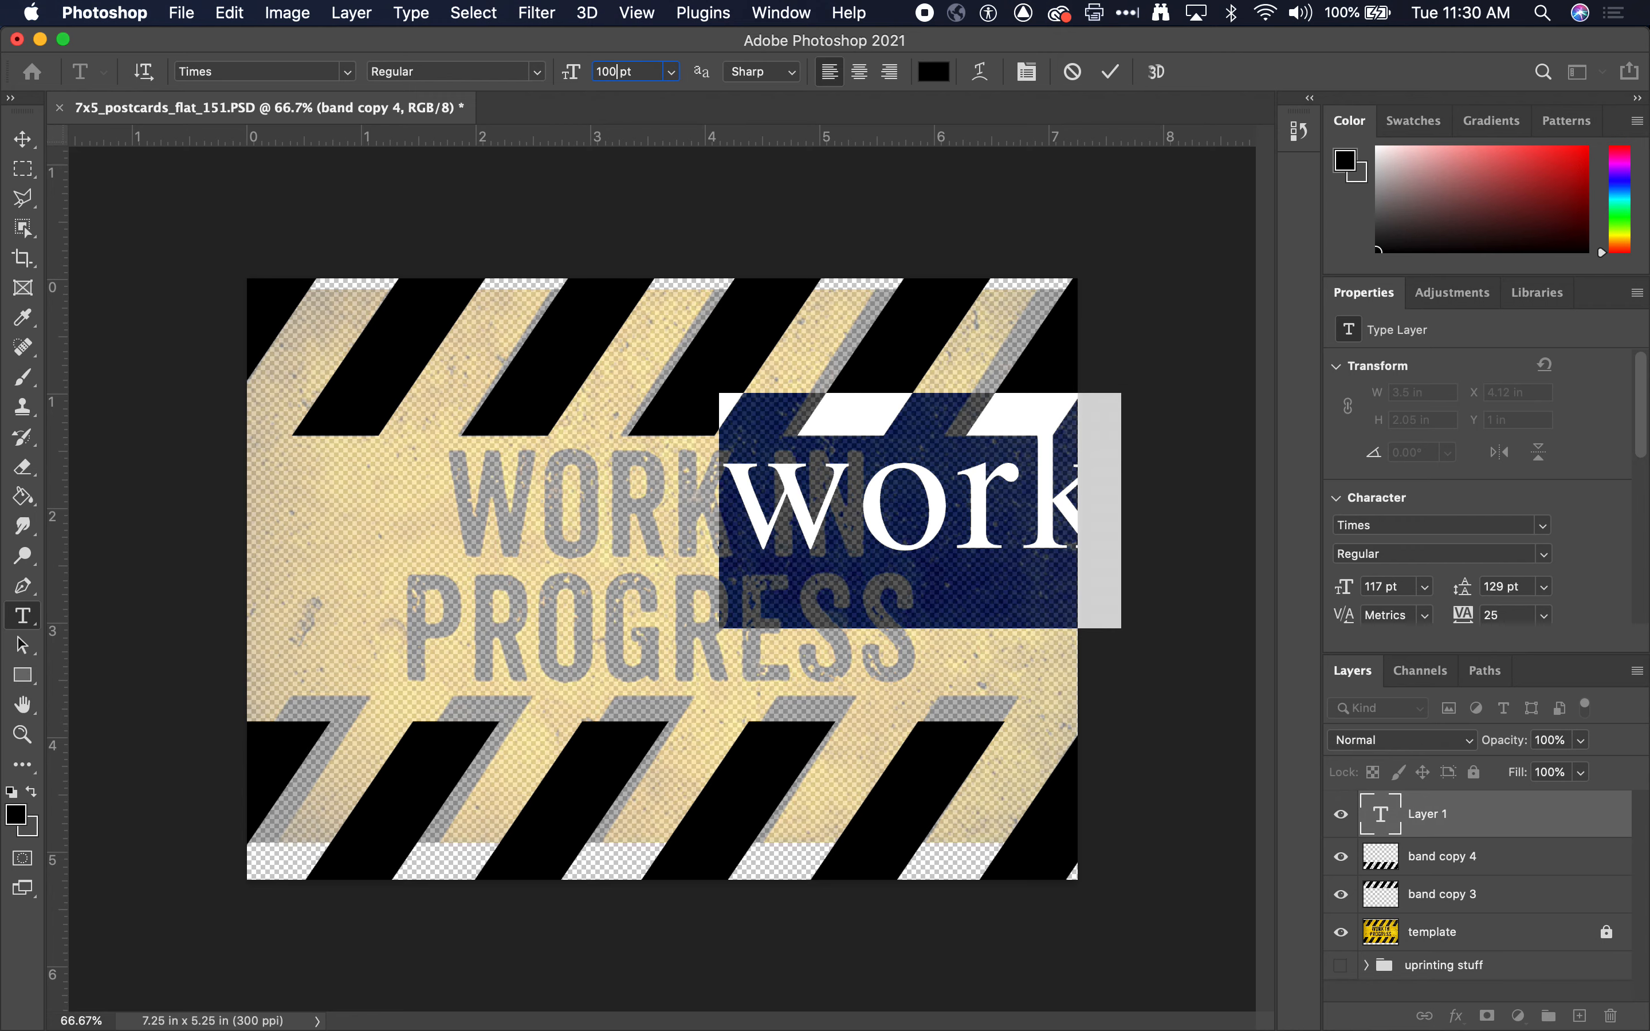
pyautogui.press('Return')
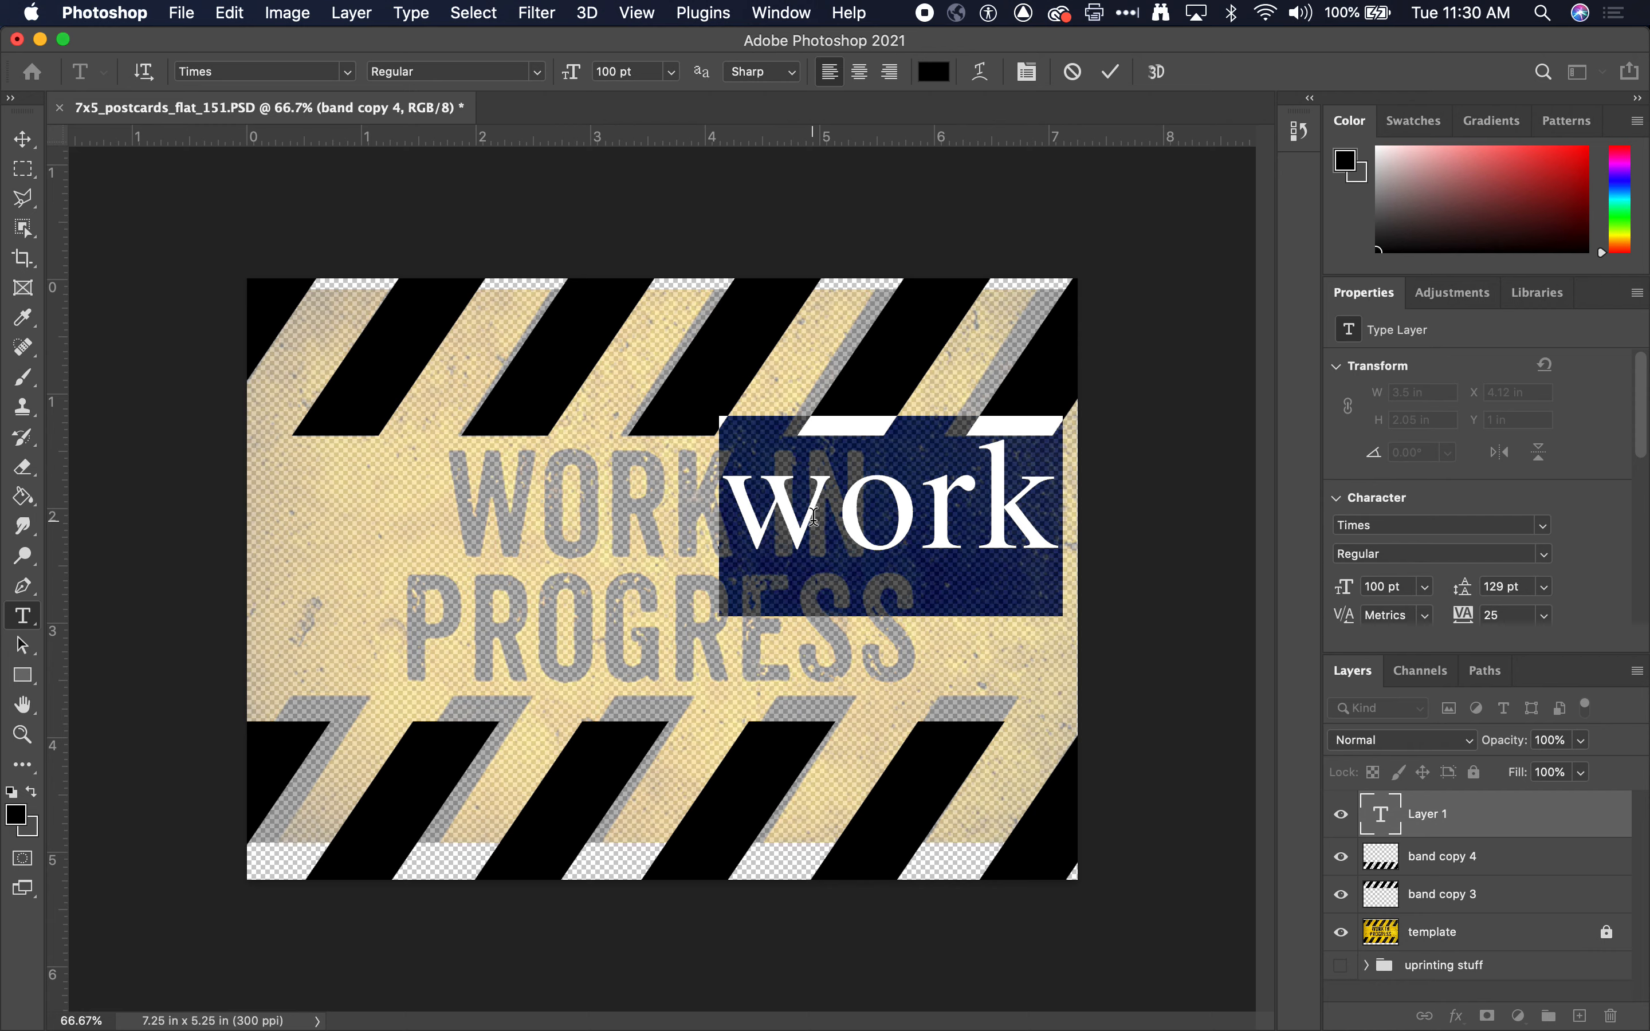
pyautogui.click(346, 73)
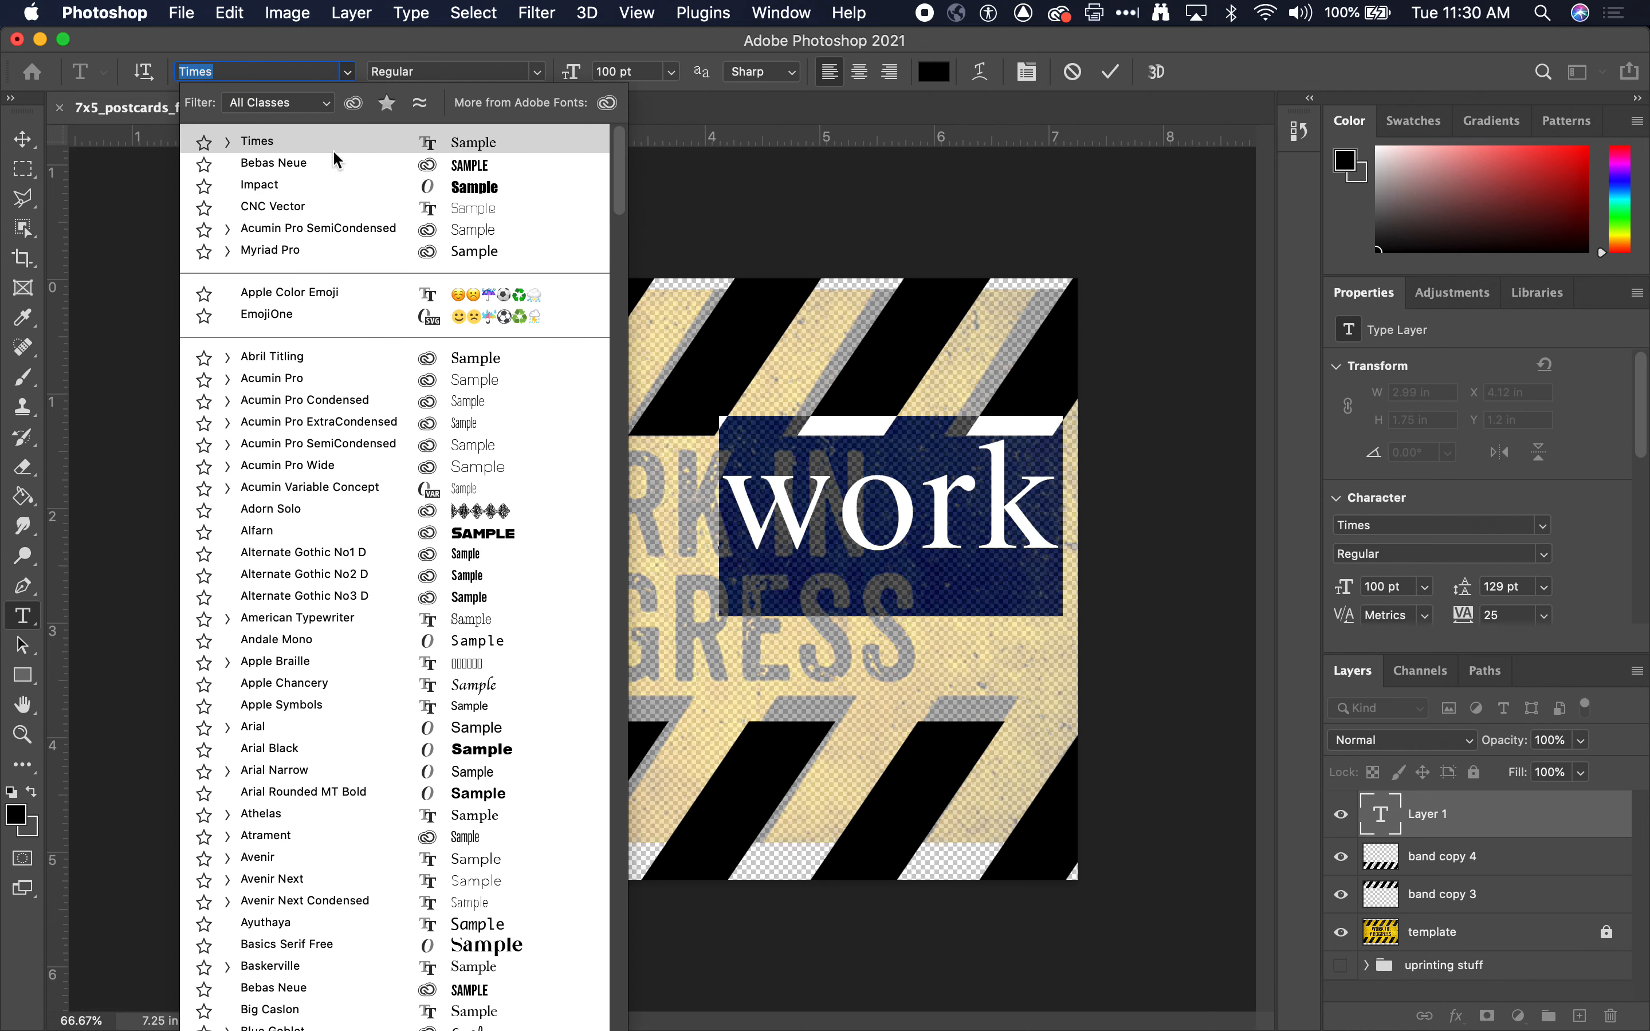
pyautogui.click(313, 162)
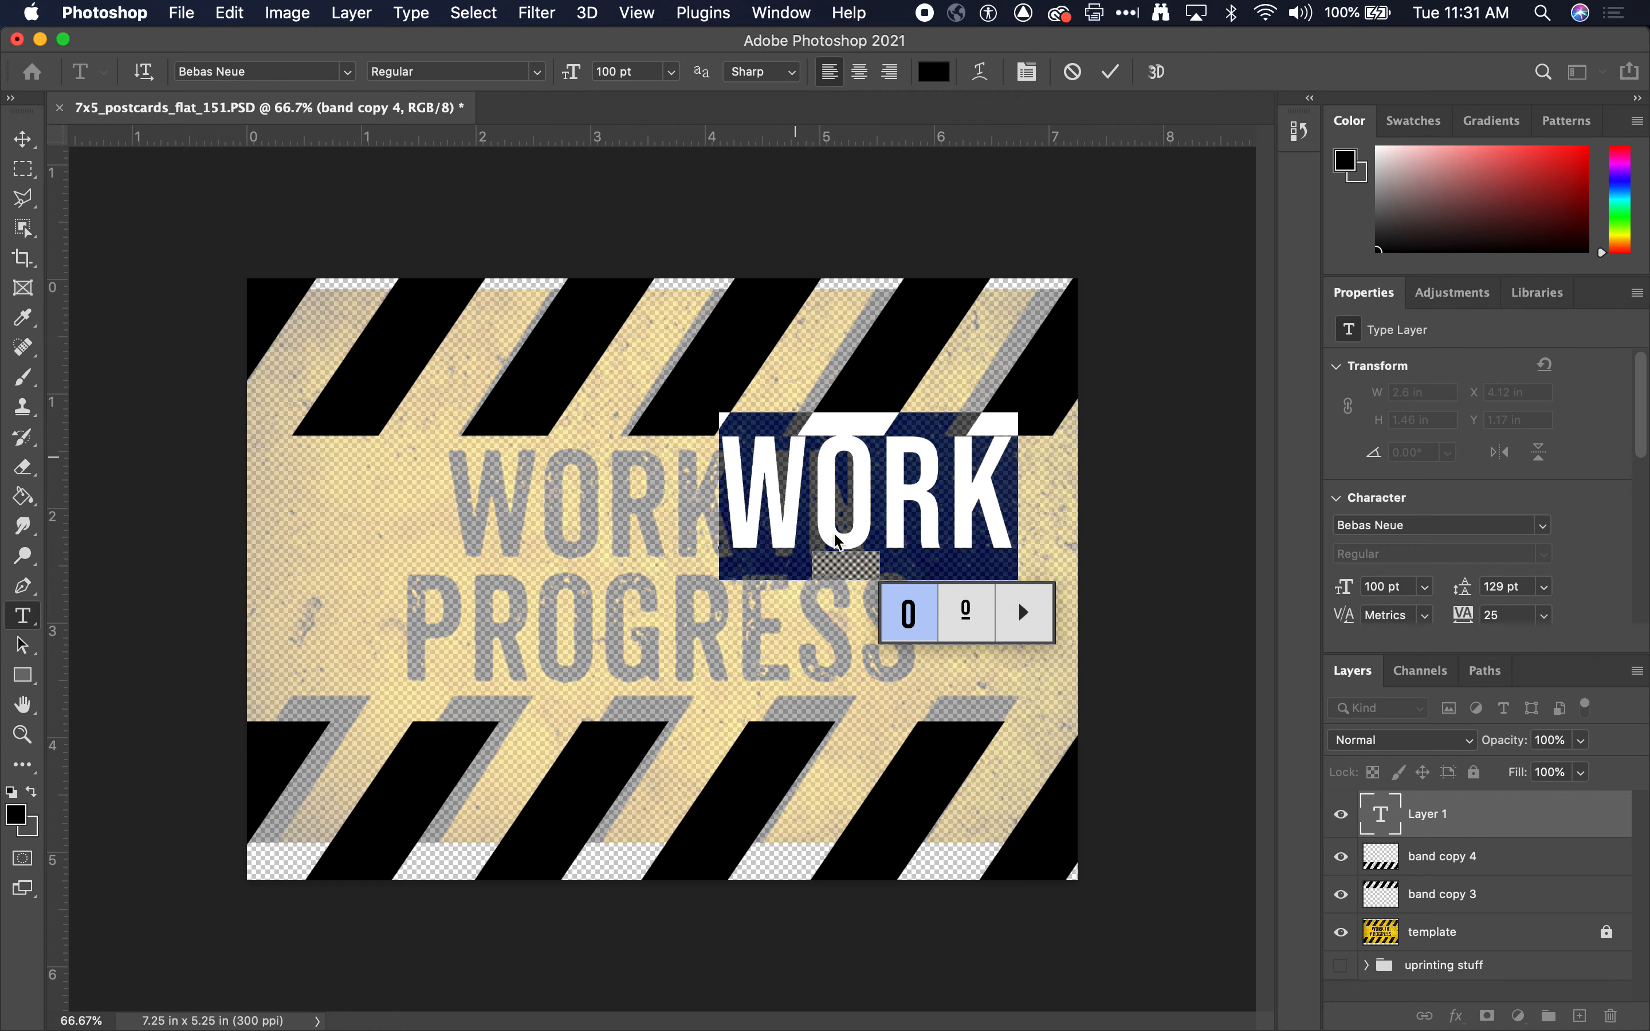
# - Change the text to two lines, WORK IN and PROGRESS, and move it over the template's lettering
pyautogui.click(768, 508)
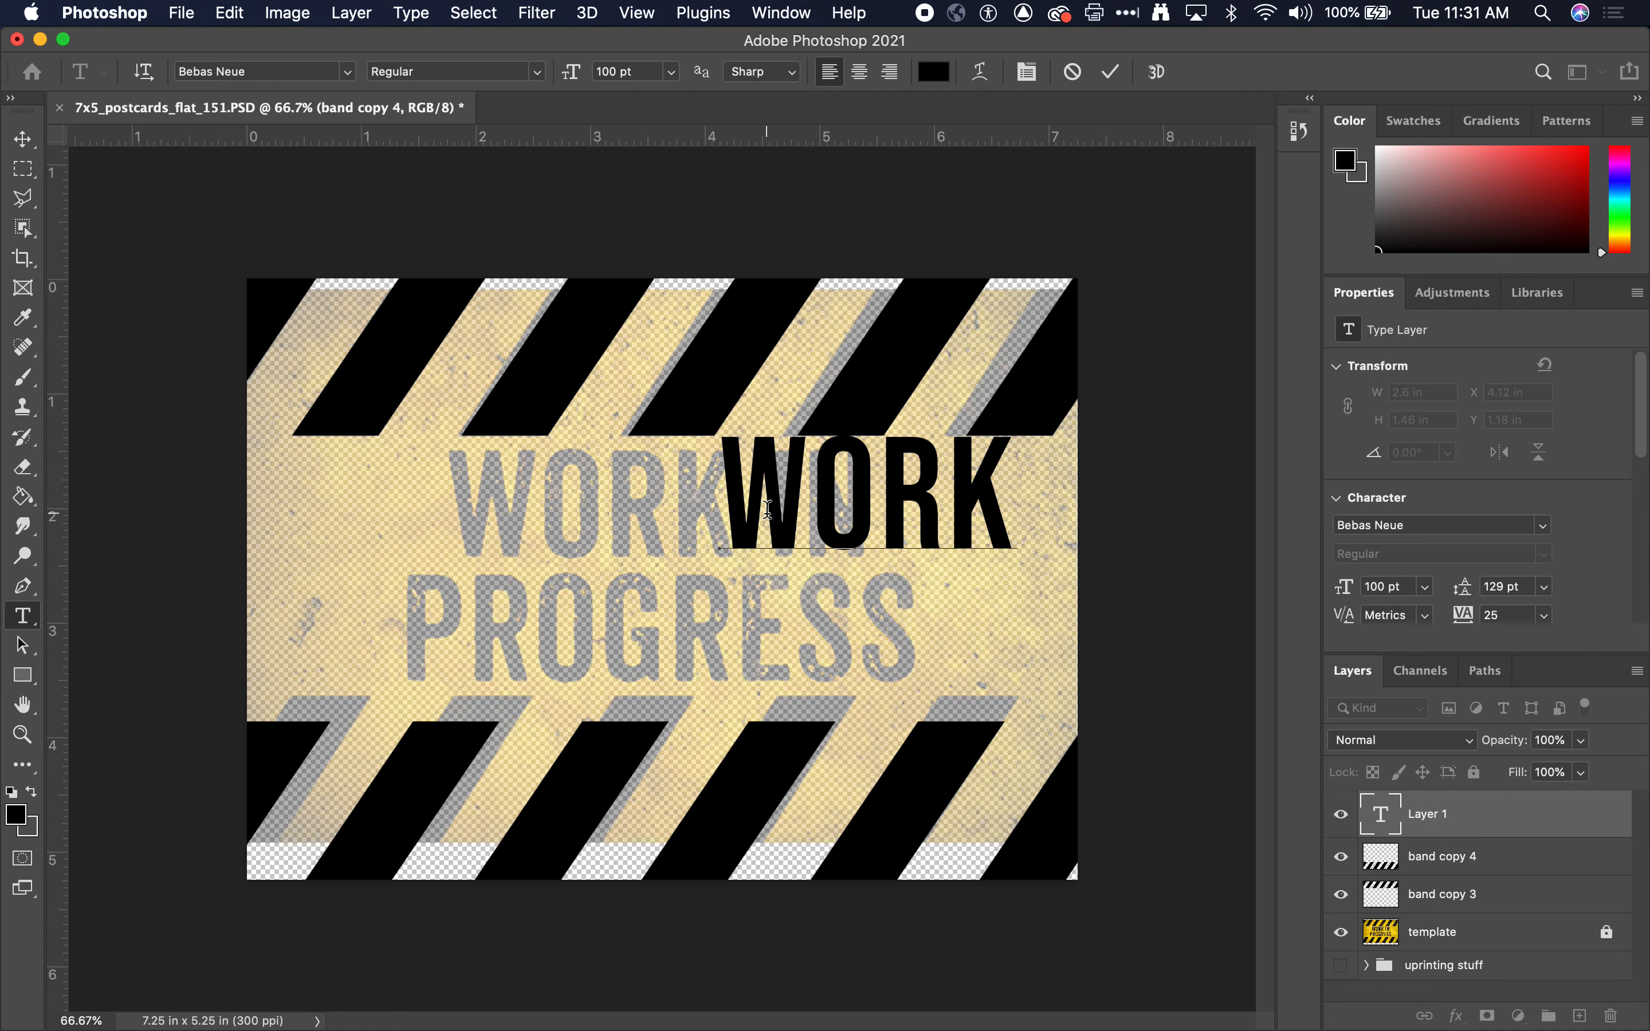
pyautogui.doubleClick(769, 508)
pyautogui.write('WORK I')
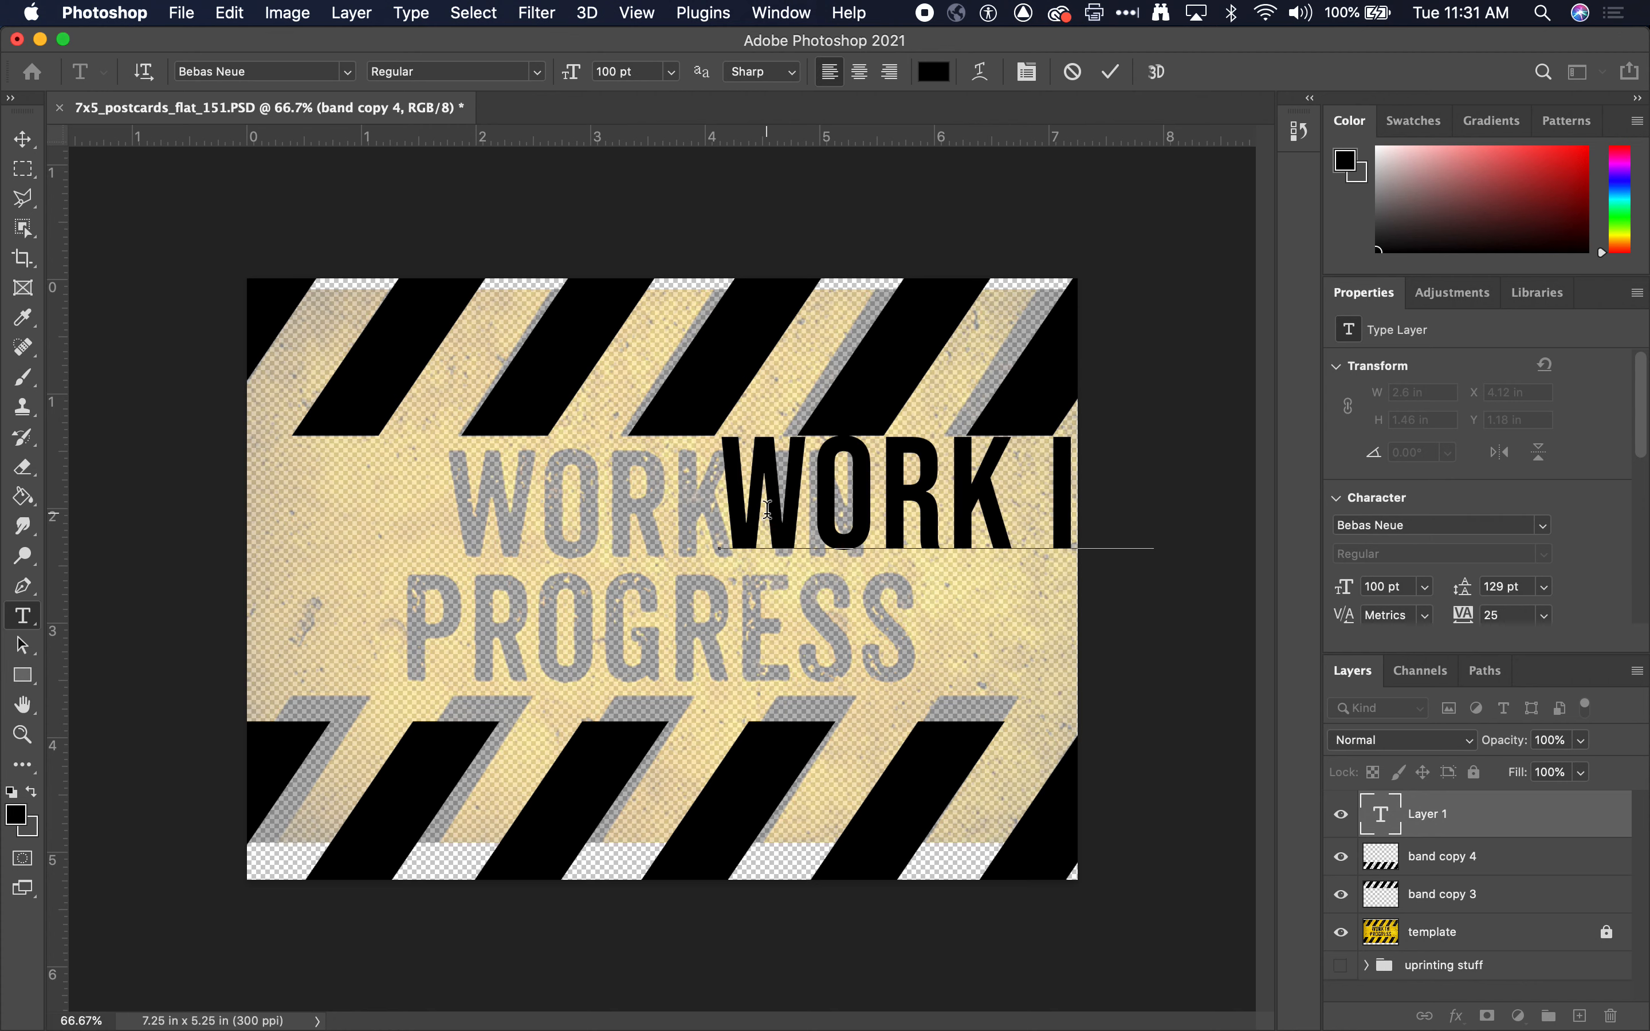
pyautogui.write('PROG')
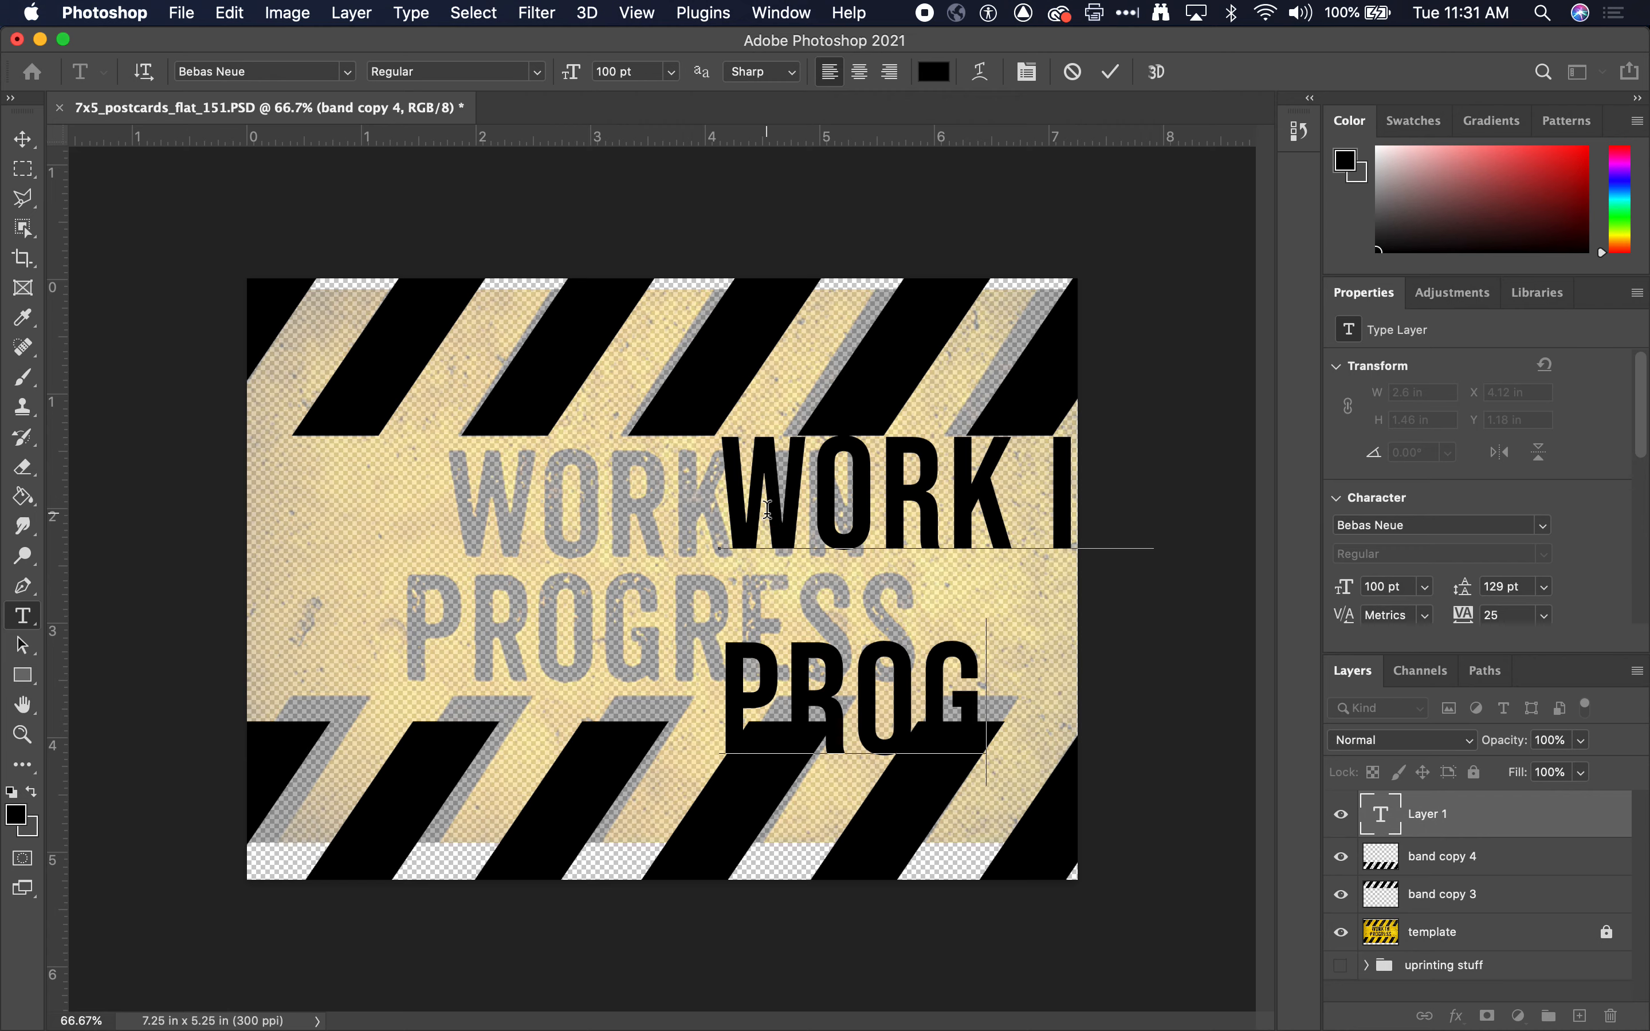
pyautogui.write('RESS')
pyautogui.press('BackSpace')
pyautogui.press('BackSpace')
pyautogui.press('BackSpace')
pyautogui.write('O')
pyautogui.press('BackSpace')
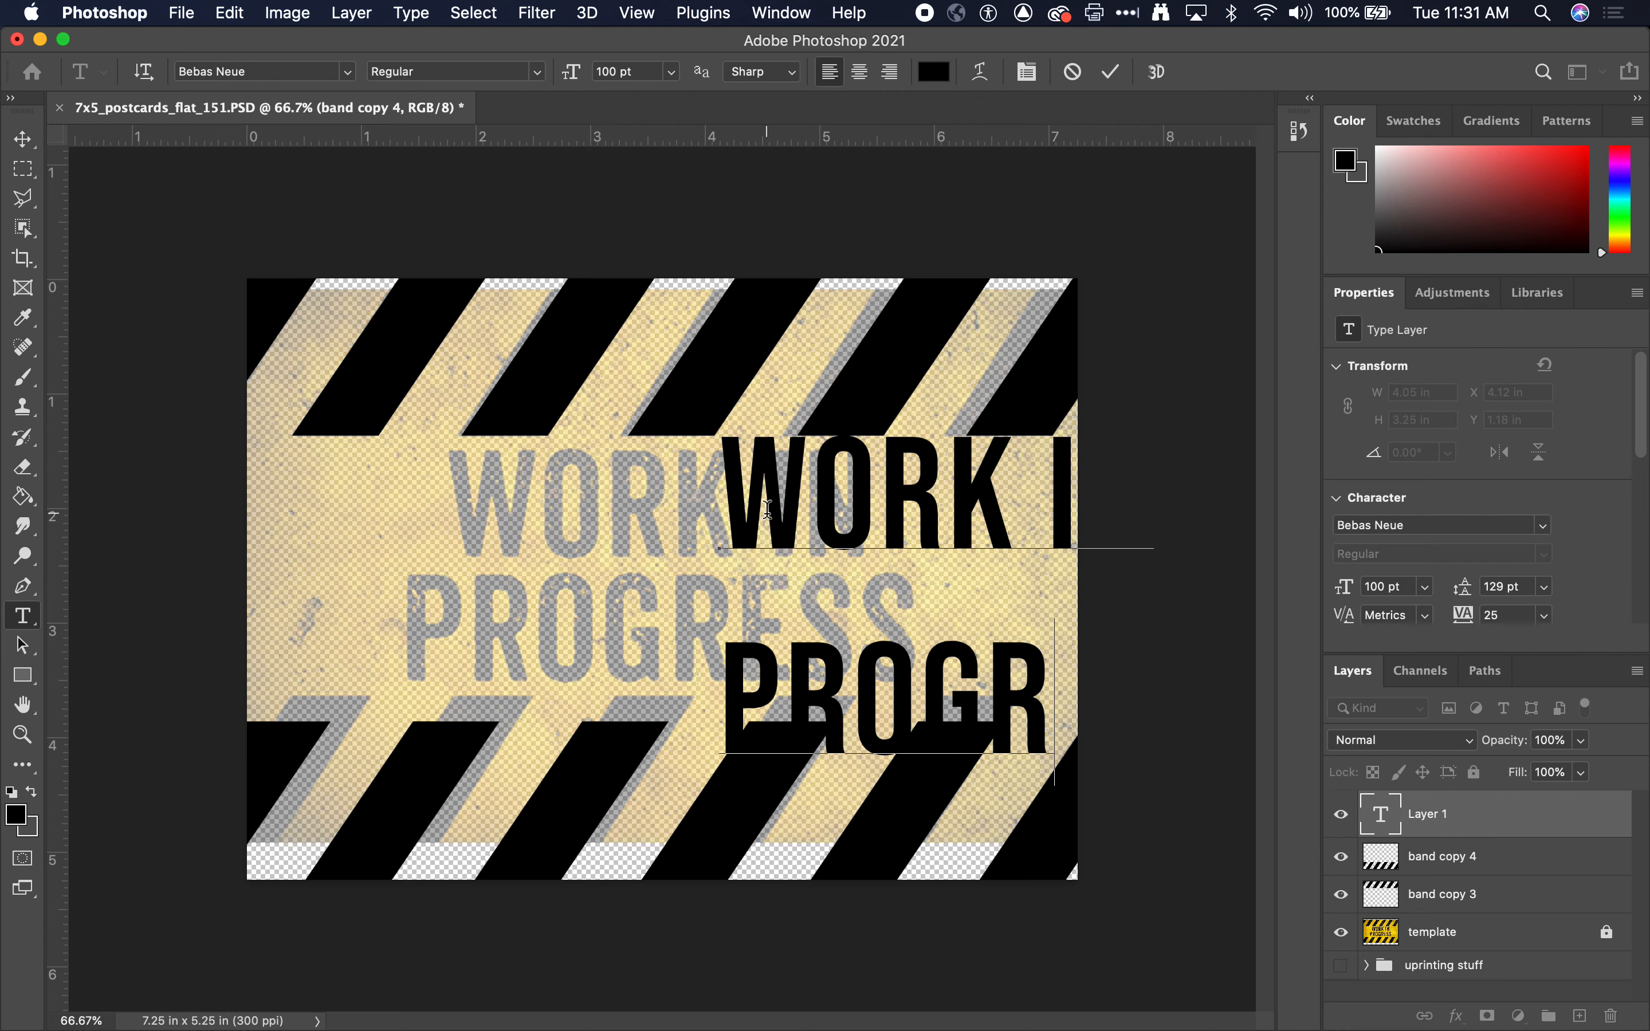
pyautogui.write('ESS')
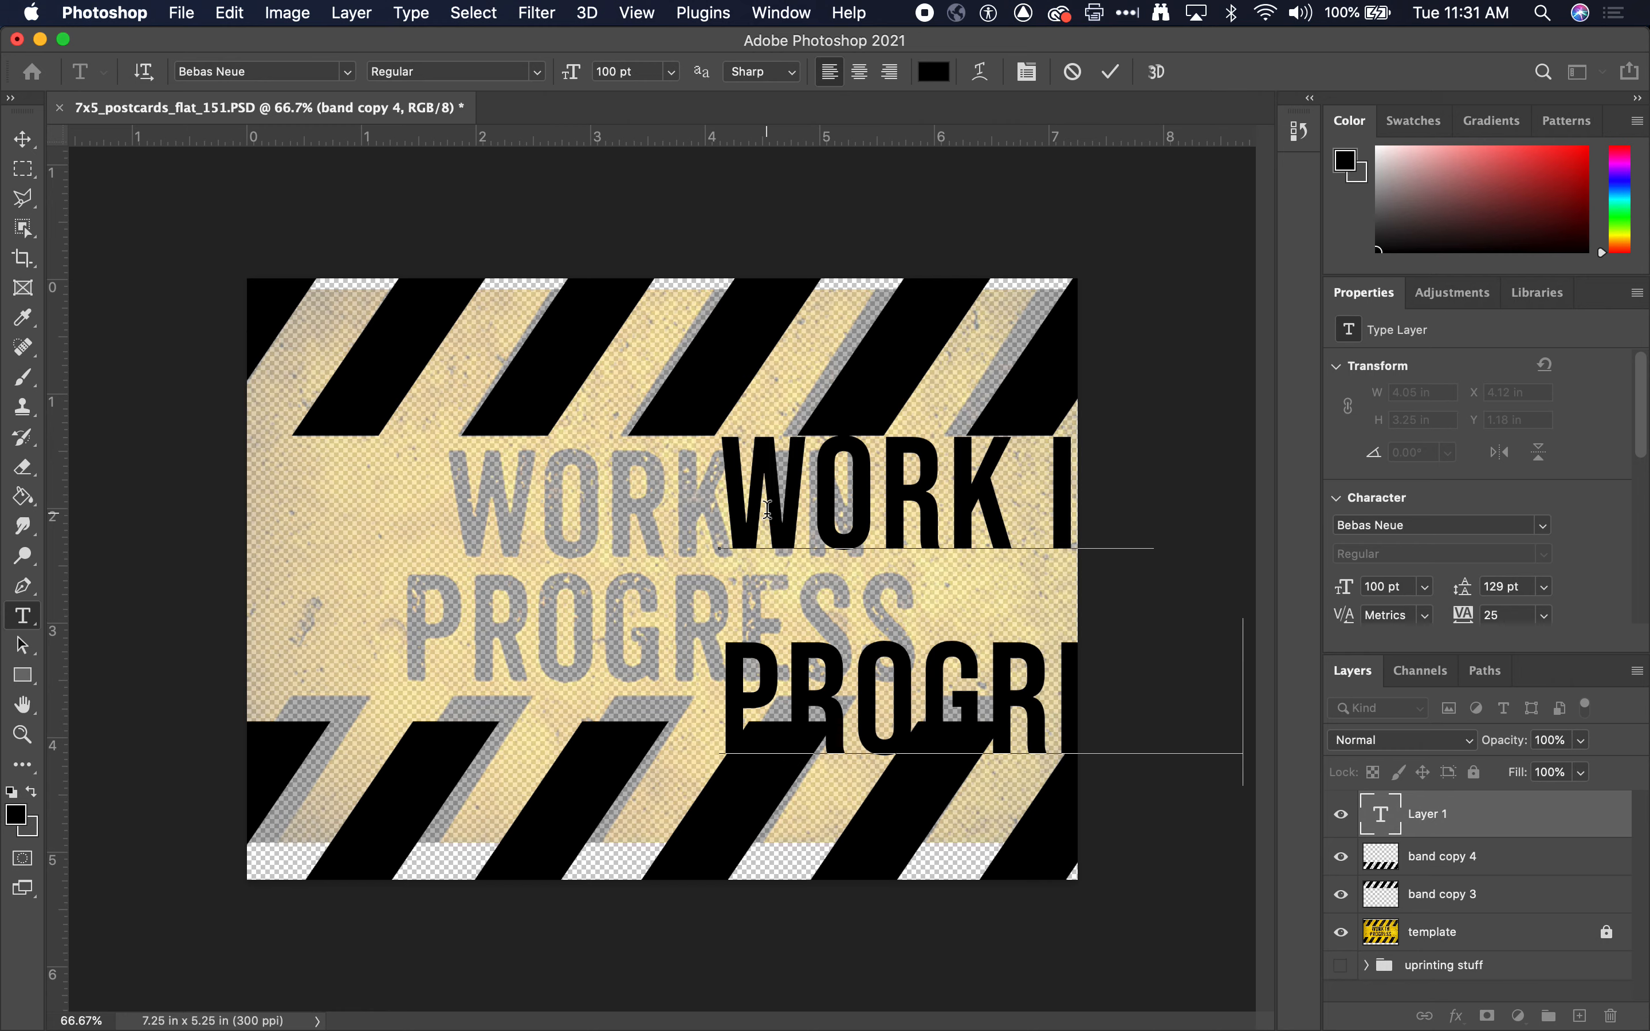
pyautogui.click(23, 139)
pyautogui.moveTo(833, 486); pyautogui.dragTo(576, 500)
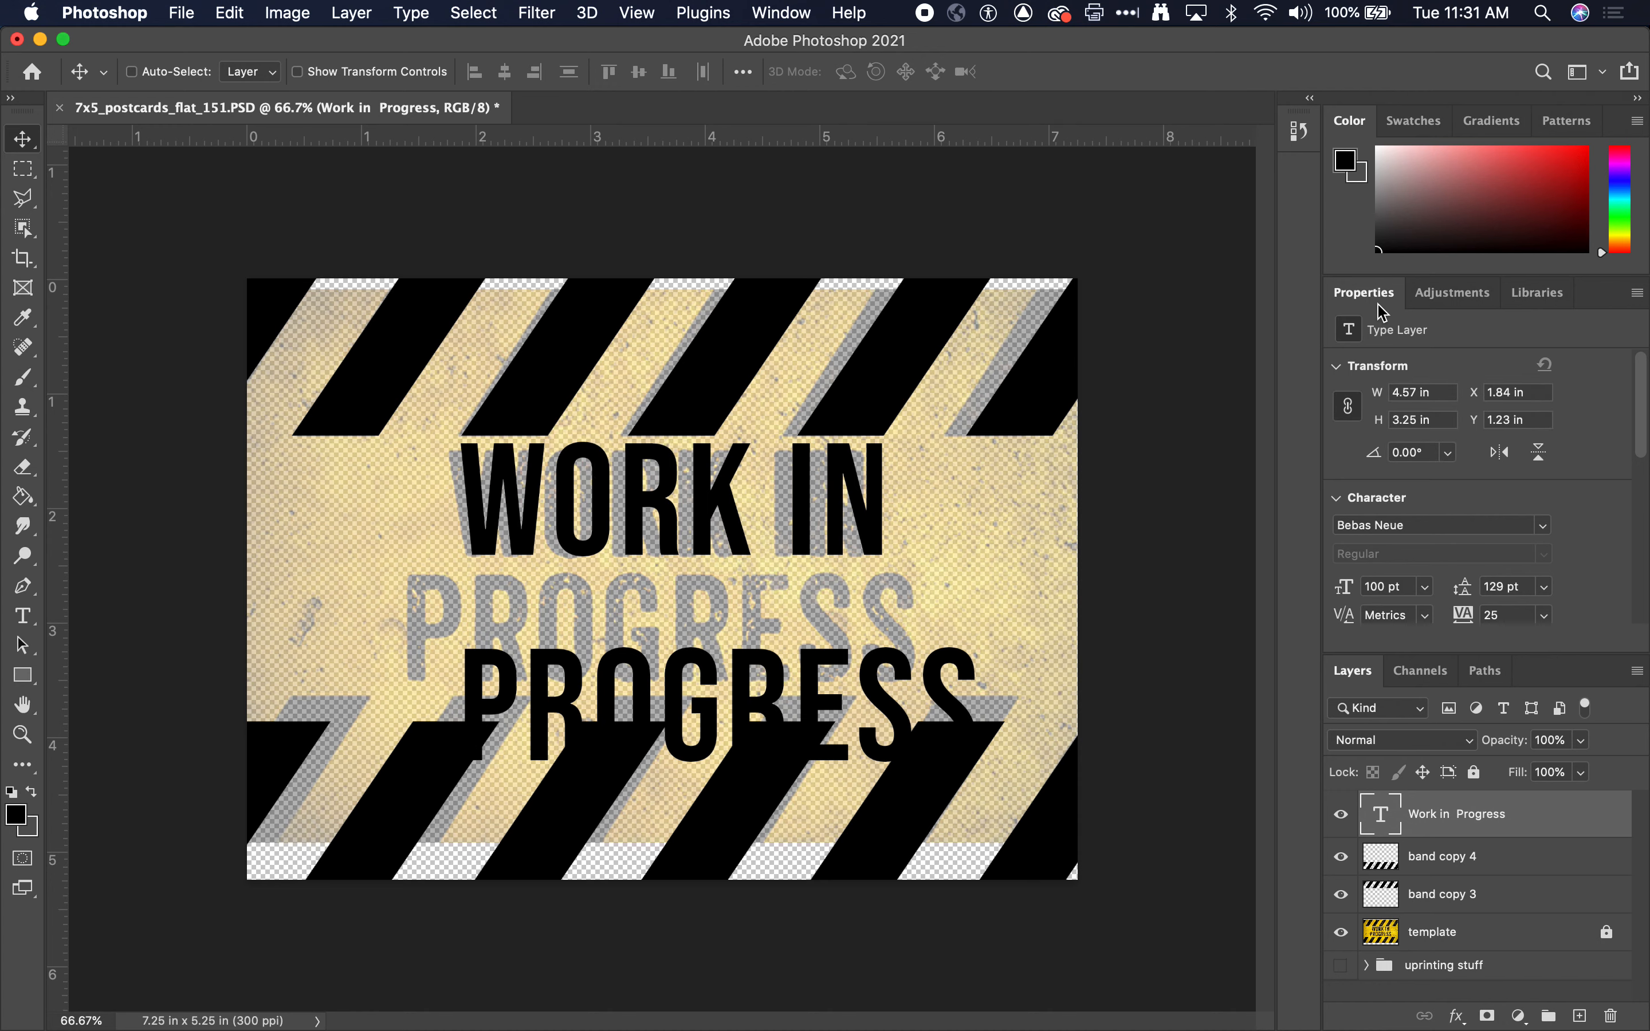
# - Center-align the two text lines and move the text back over the template's lettering, matching the WORK IN line
pyautogui.scroll(-3, 1448, 556)
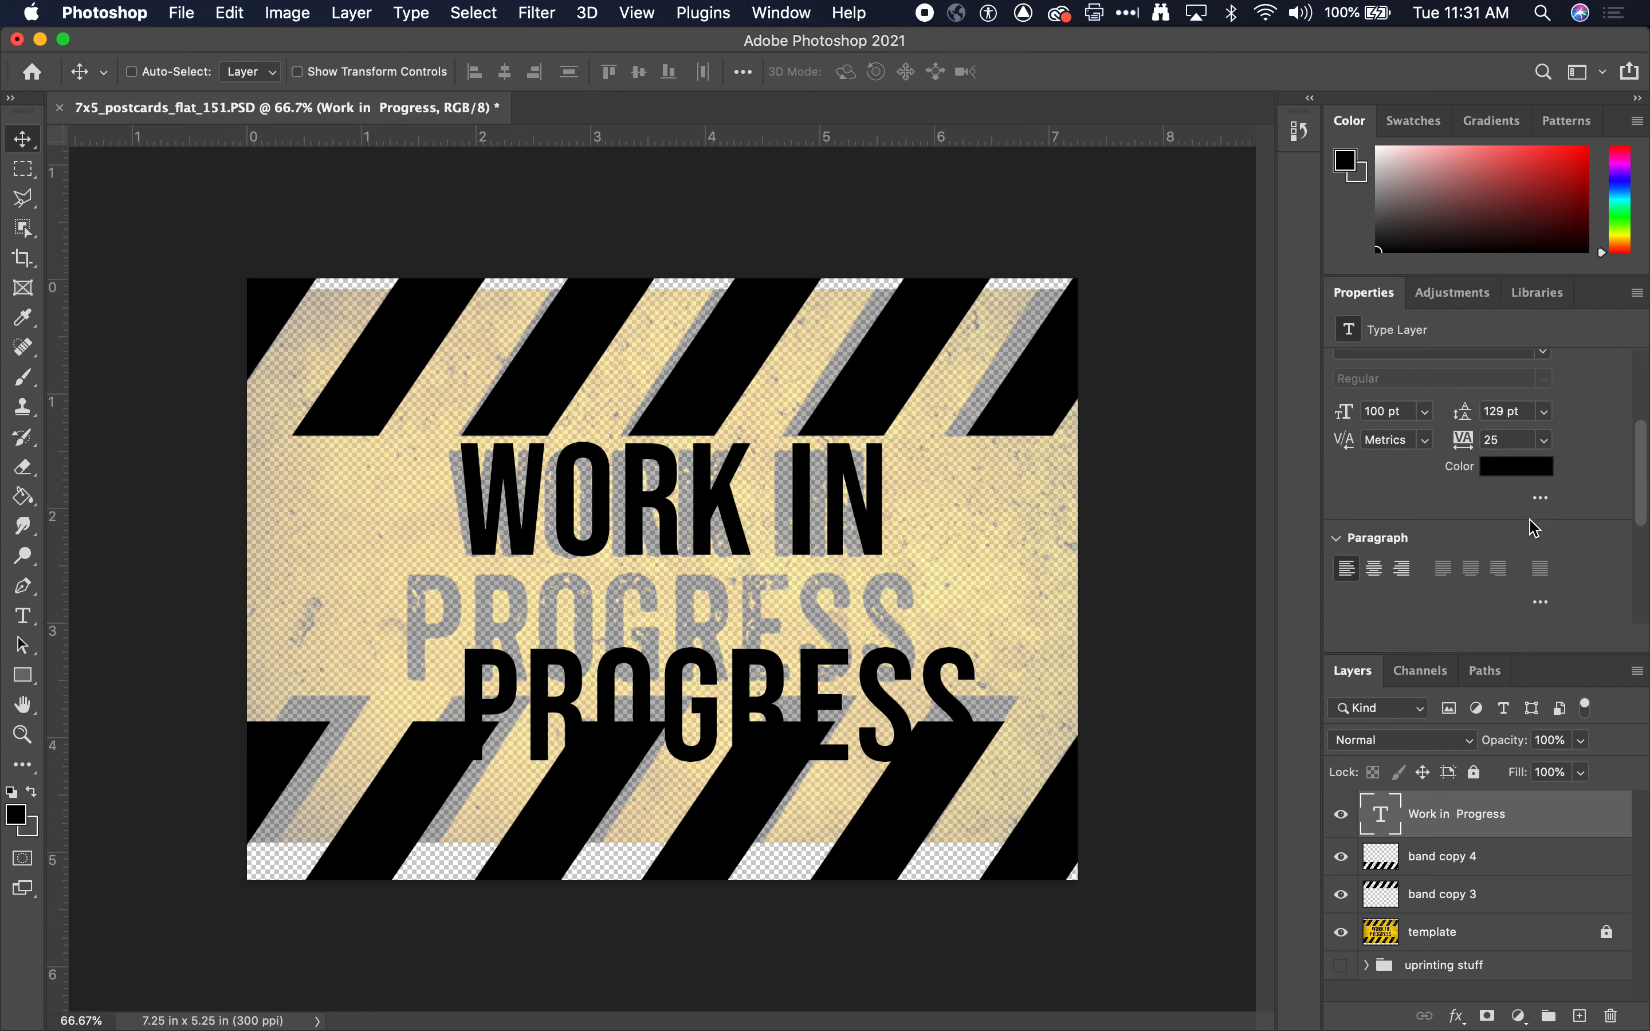
pyautogui.scroll(2, 1500, 488)
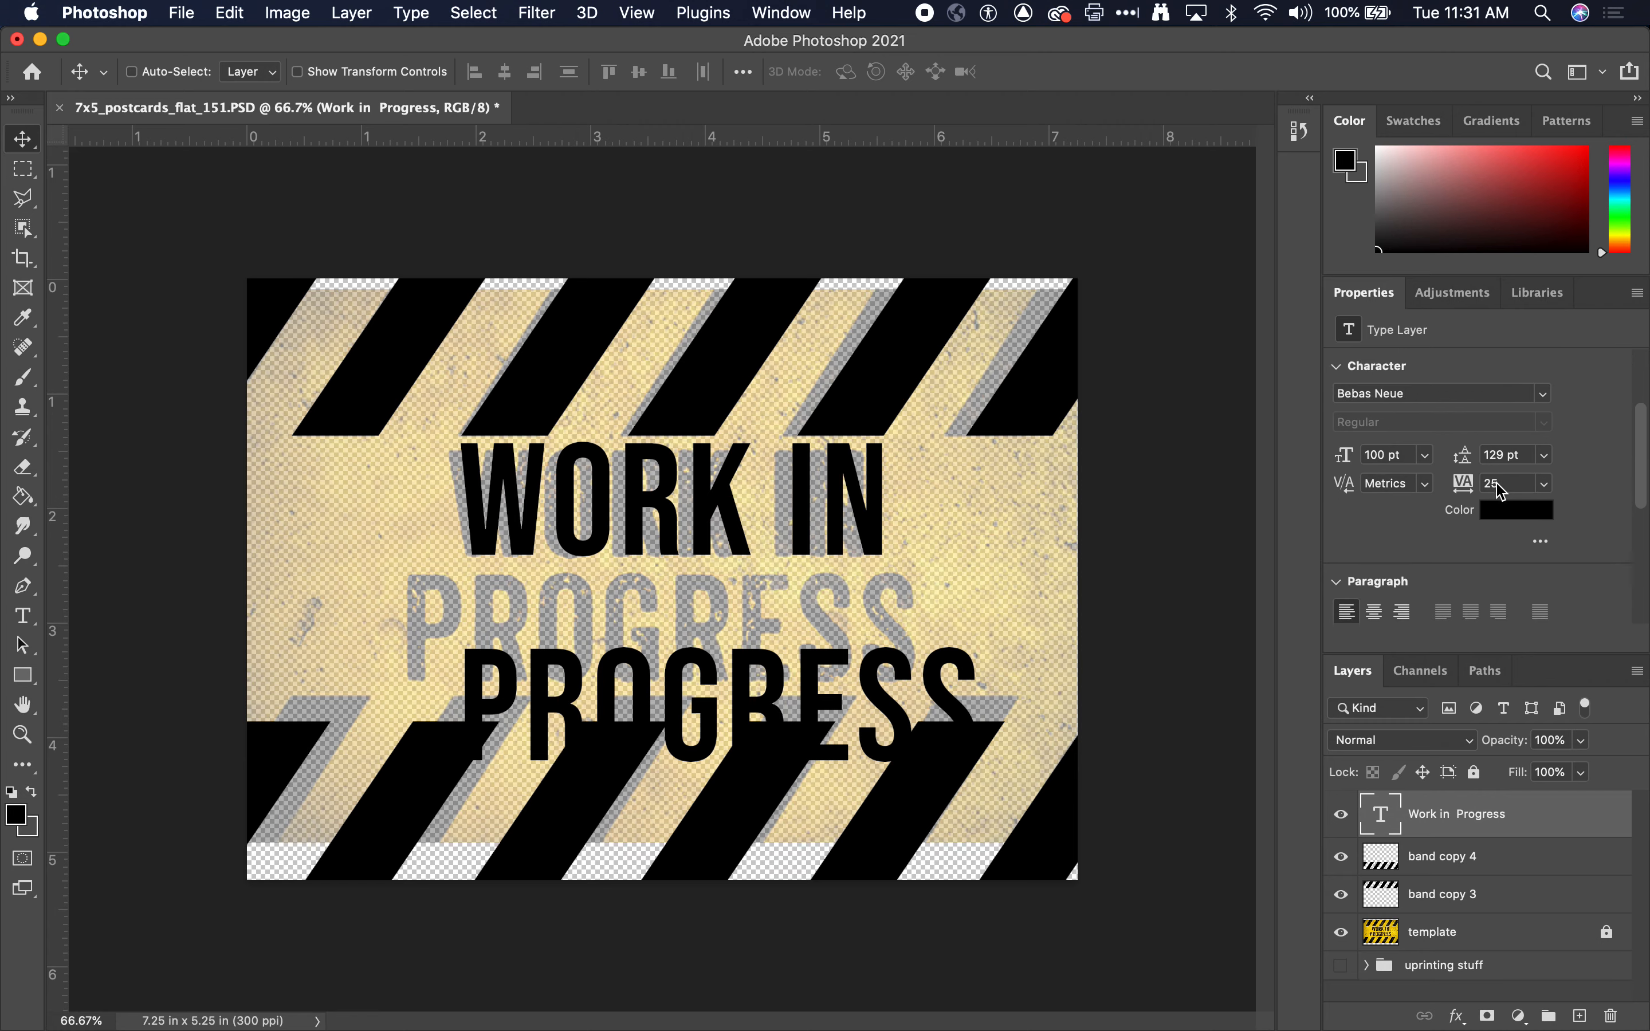
pyautogui.click(781, 6)
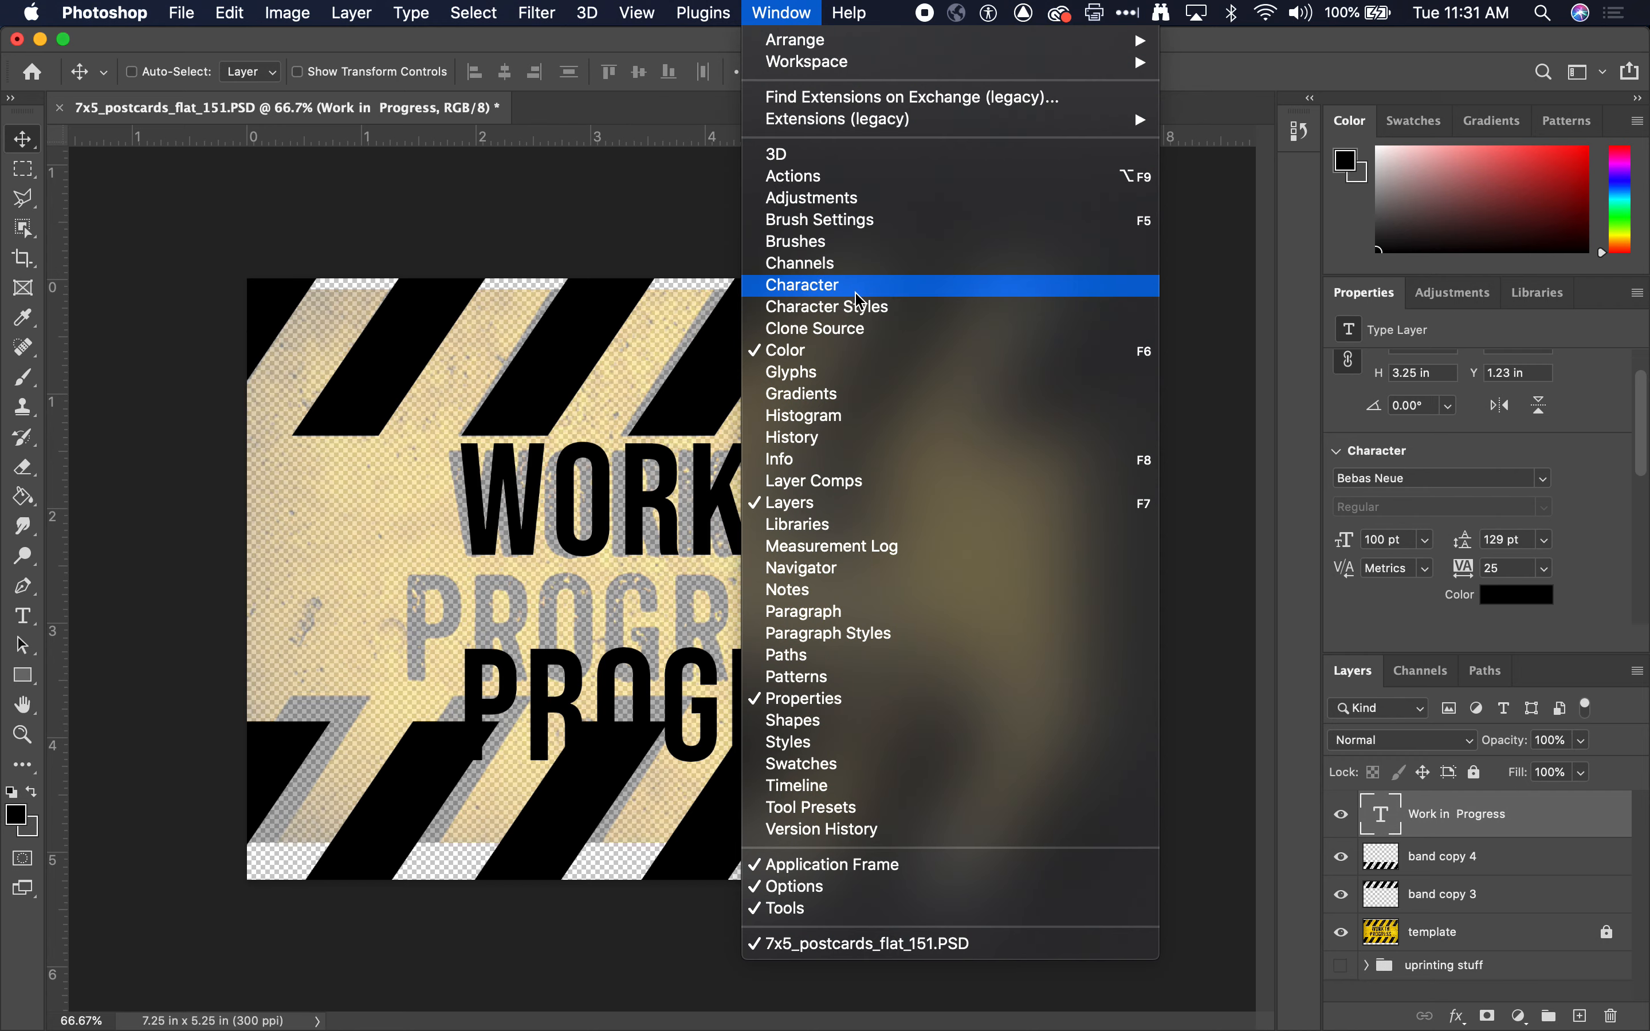
pyautogui.click(885, 292)
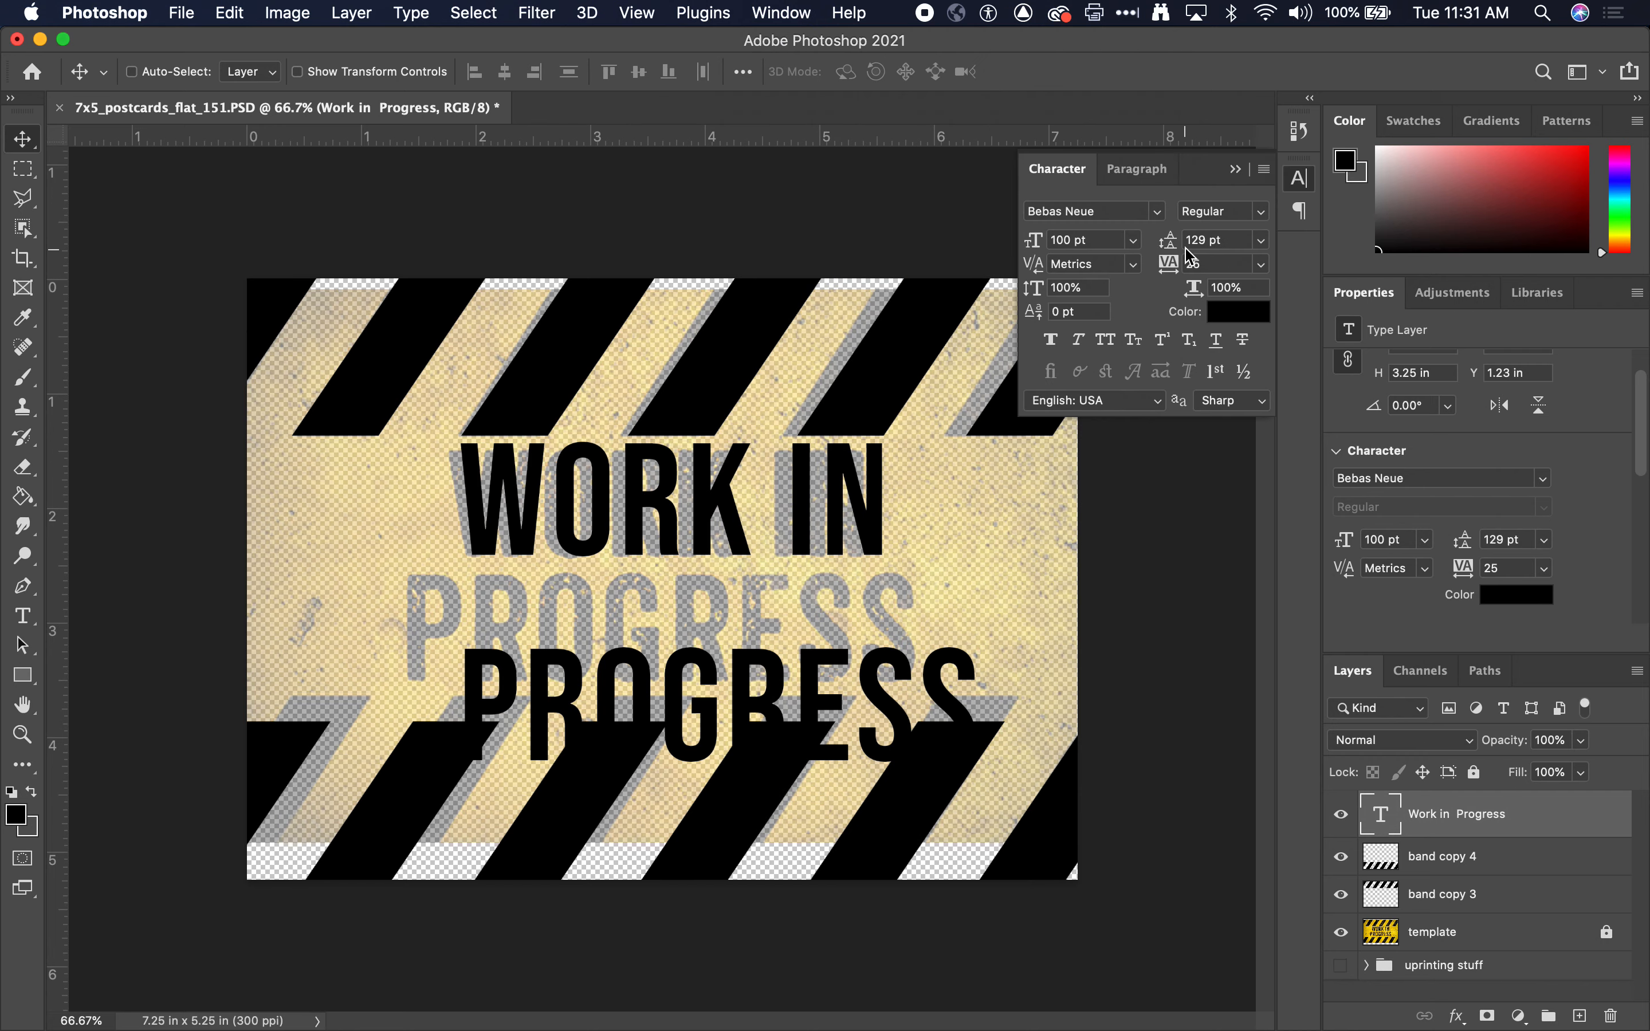
pyautogui.click(1145, 168)
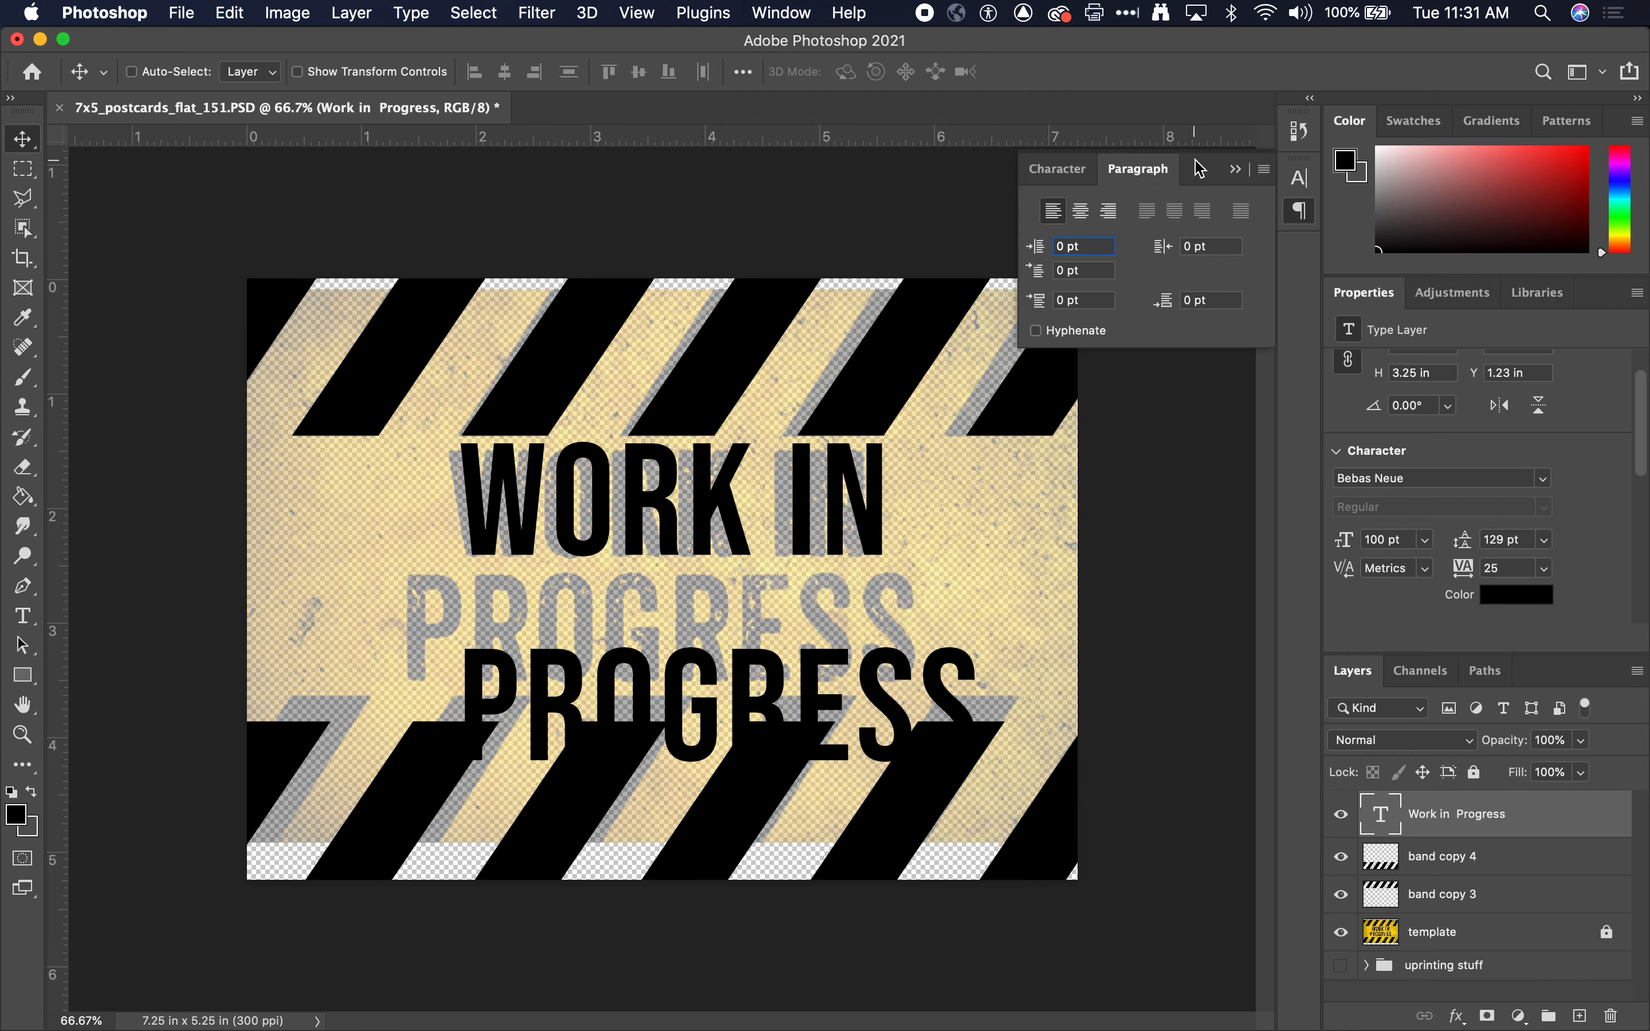
pyautogui.click(1079, 211)
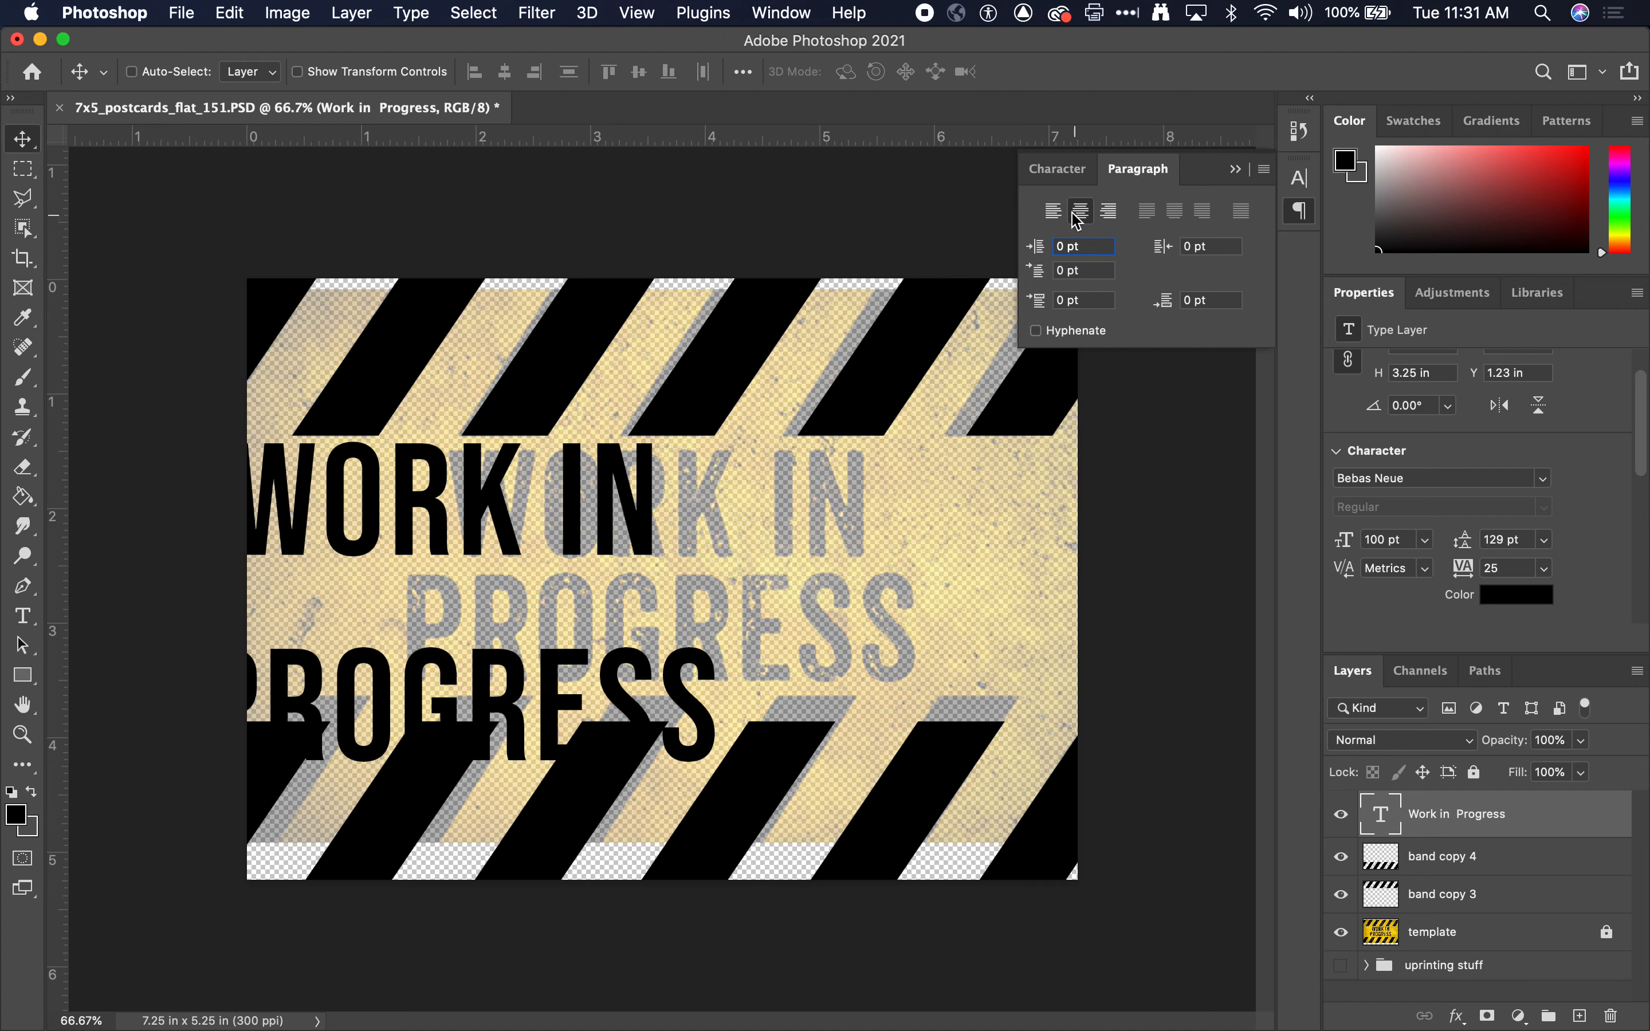
pyautogui.scroll(-5, 1432, 573)
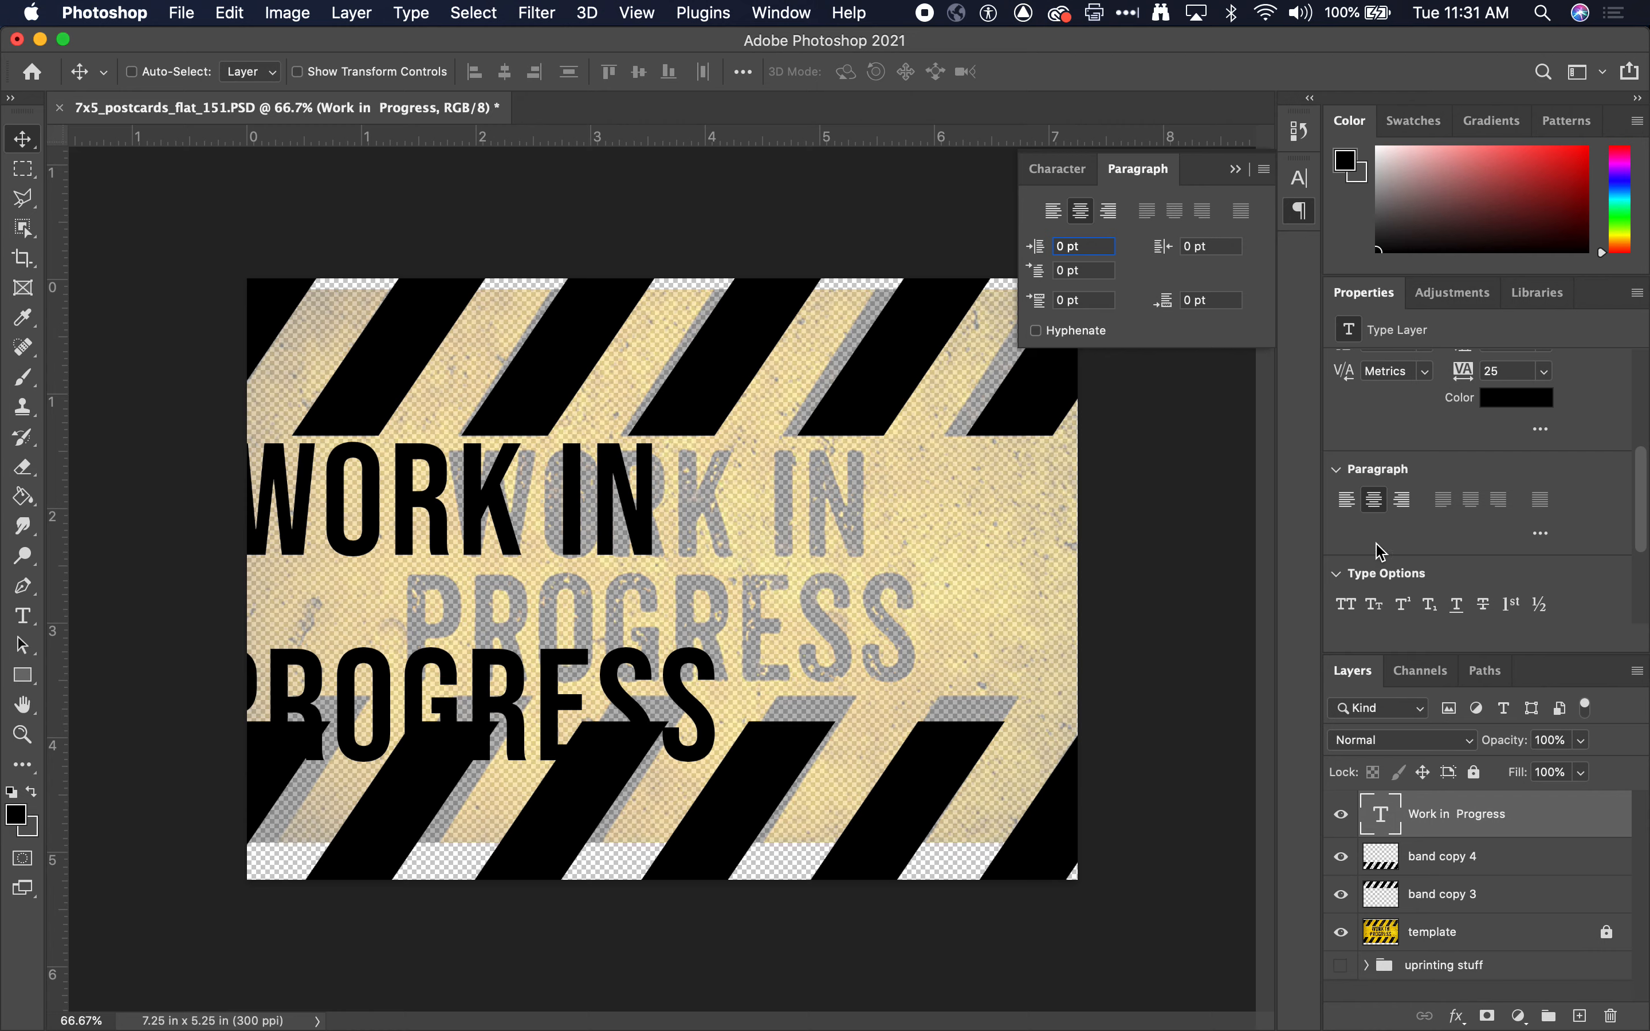
pyautogui.click(18, 140)
pyautogui.moveTo(498, 512); pyautogui.dragTo(717, 522)
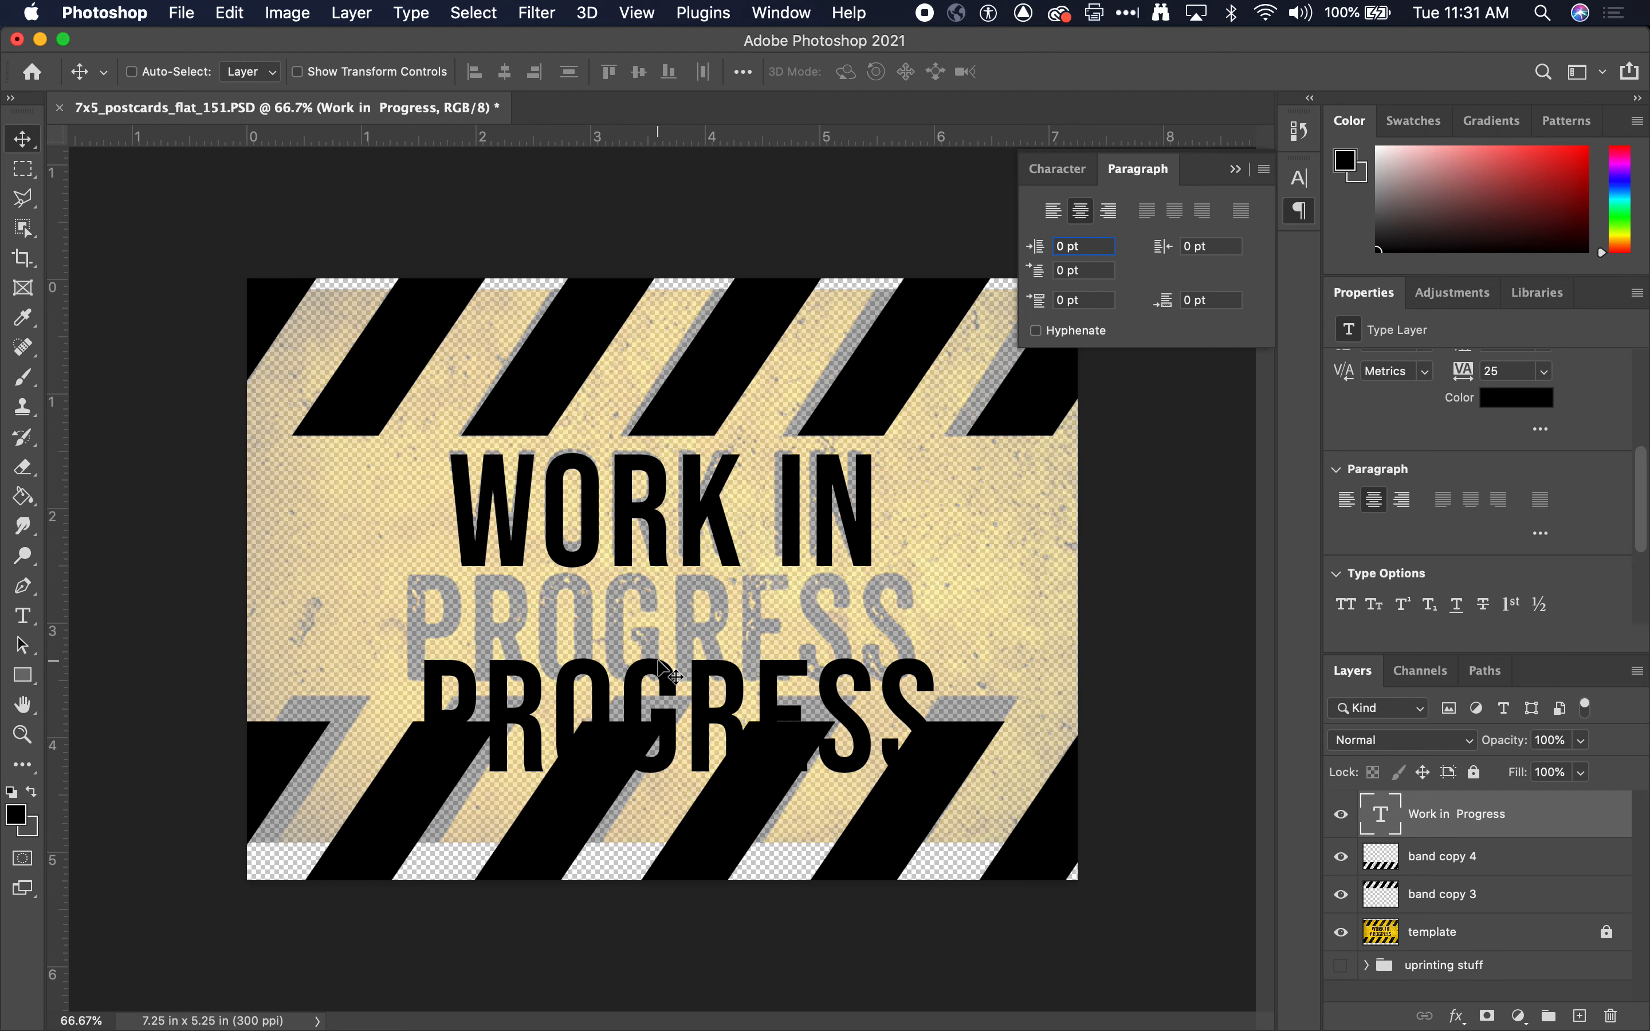
# - Try tightening the text's tracking to -535, and restore it to 25
pyautogui.click(1061, 169)
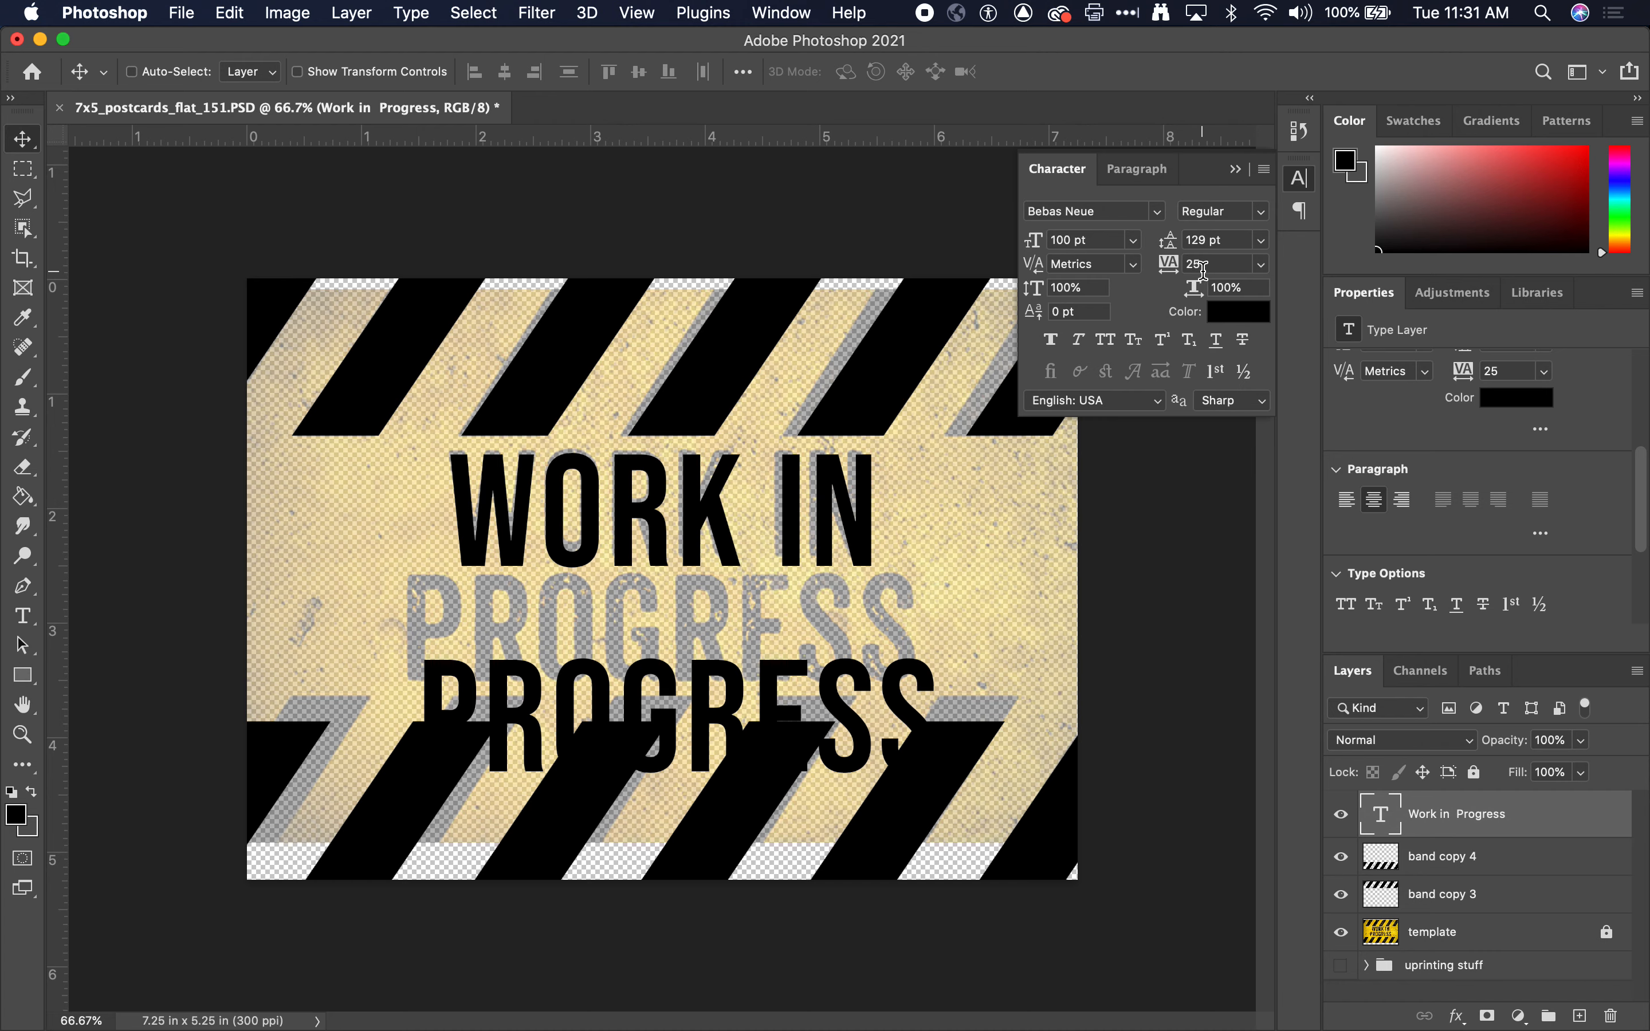
pyautogui.moveTo(1172, 270); pyautogui.dragTo(1132, 269)
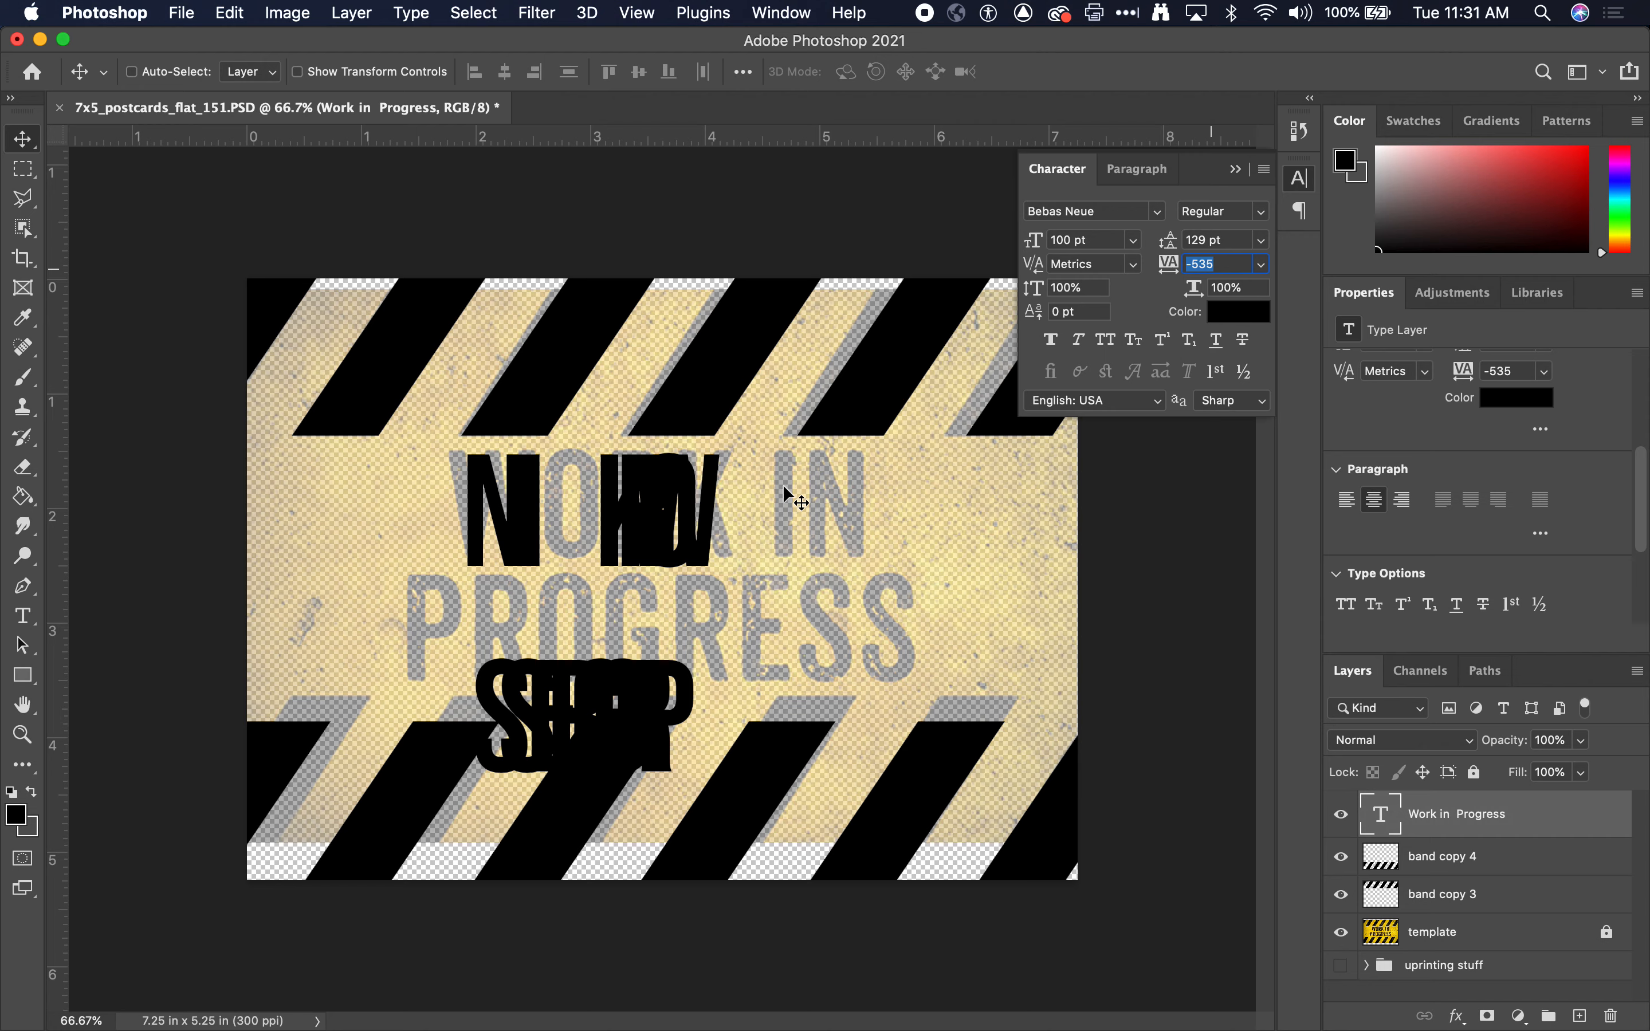
pyautogui.write('25')
pyautogui.press('Return')
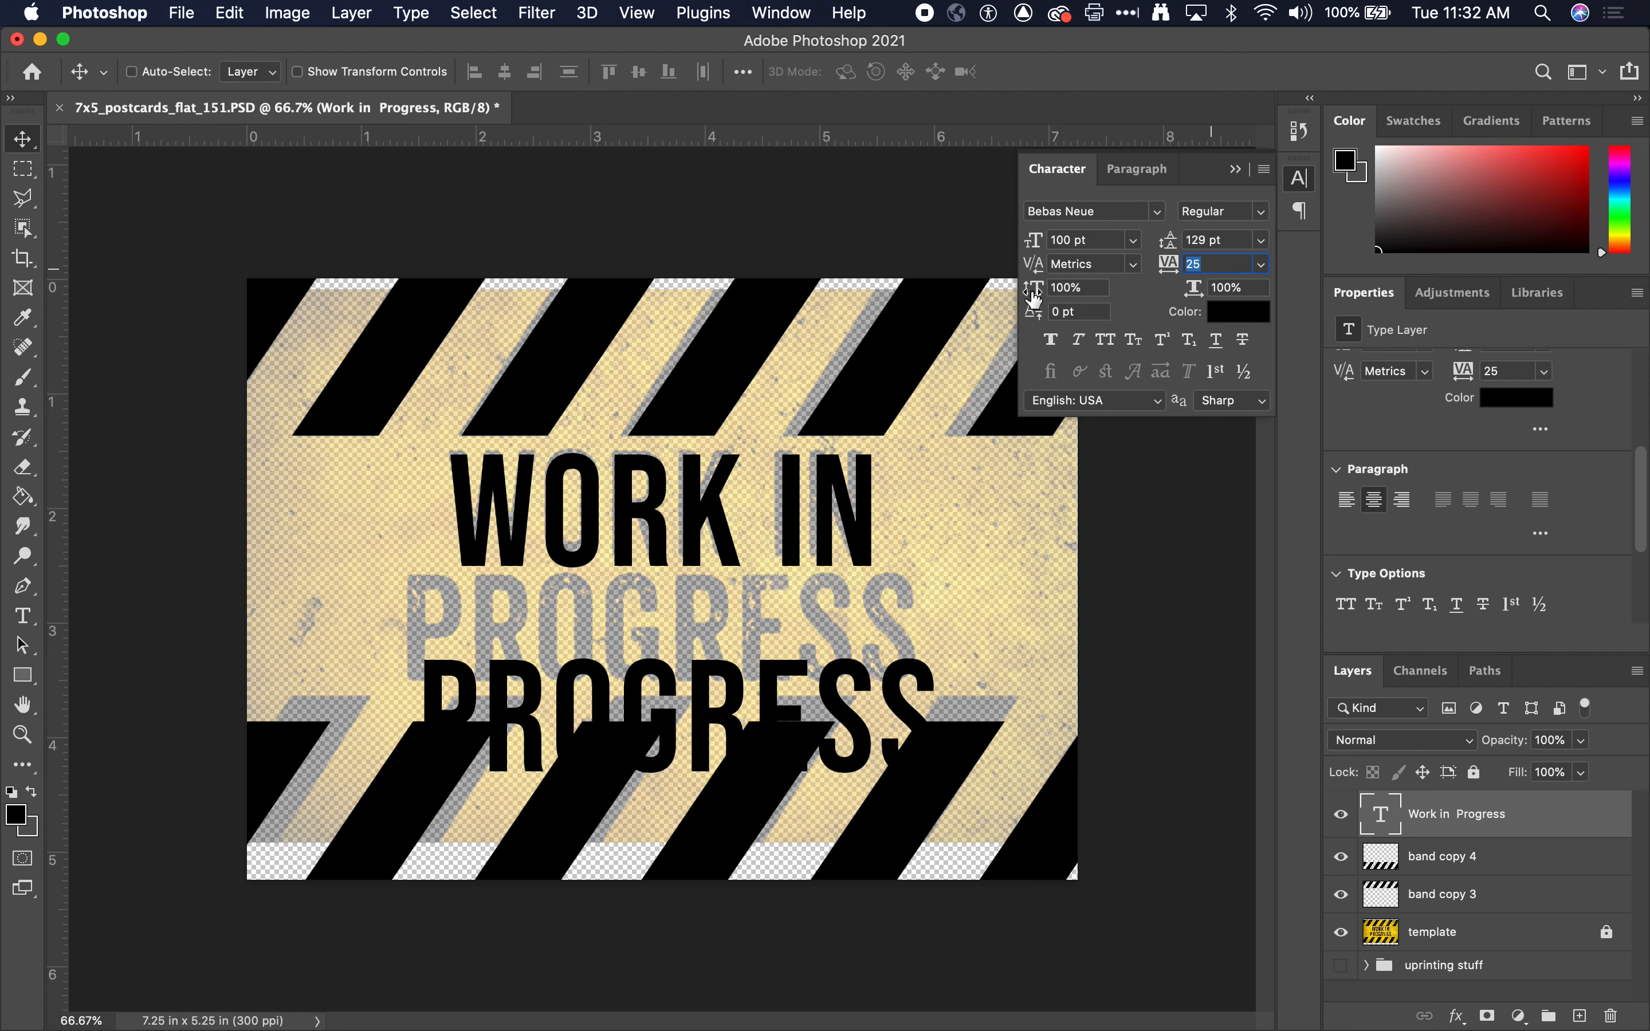
# - Try leading values of 84 pt, Auto, 102 pt and 74 pt on the WORK IN PROGRESS text
pyautogui.click(1194, 239)
pyautogui.write('84')
pyautogui.press('Return')
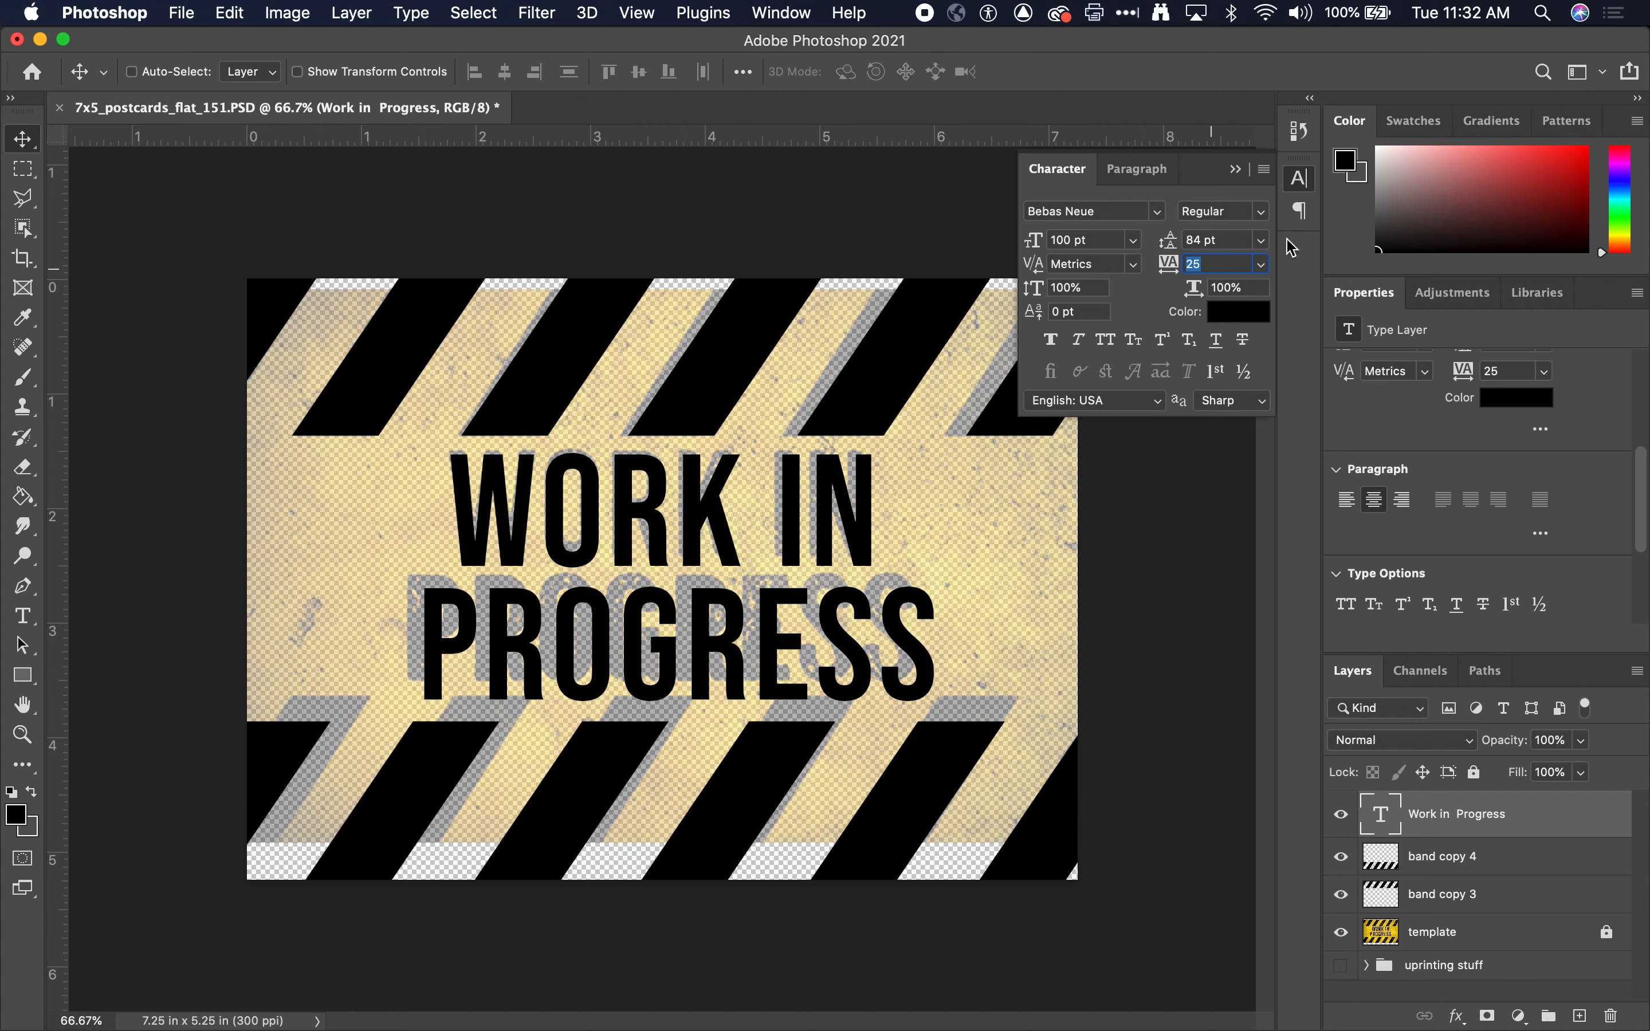
pyautogui.click(1261, 240)
pyautogui.click(1220, 257)
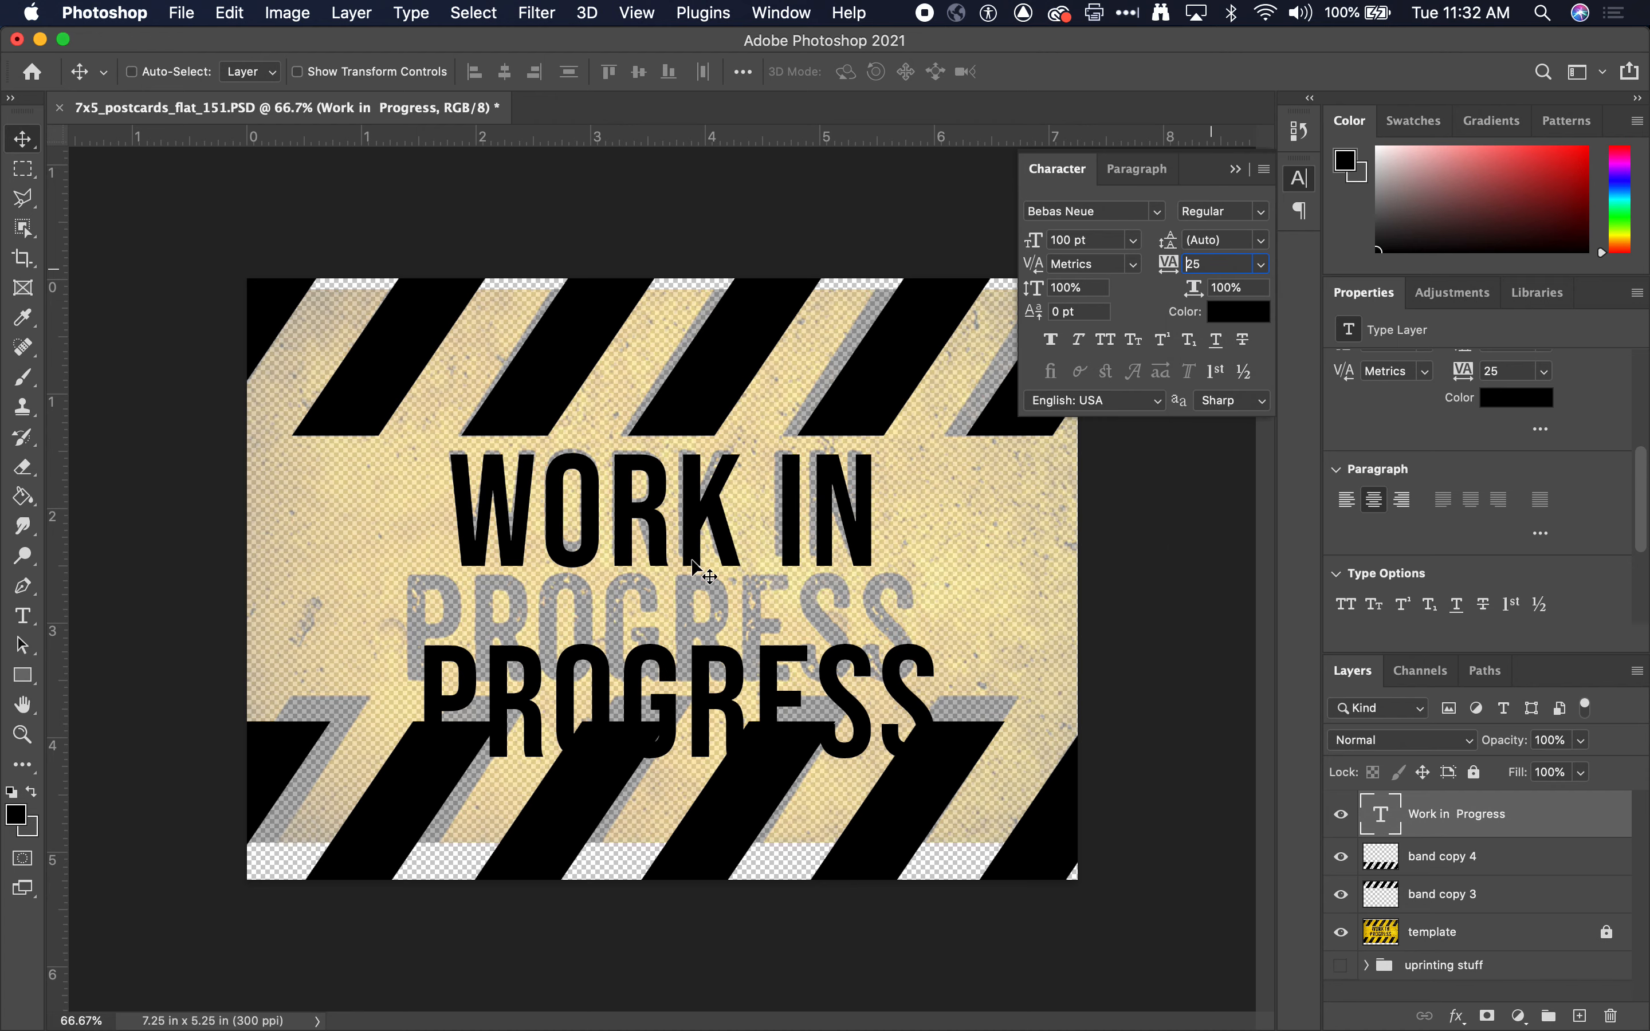
pyautogui.click(1221, 239)
pyautogui.write('102')
pyautogui.press('Return')
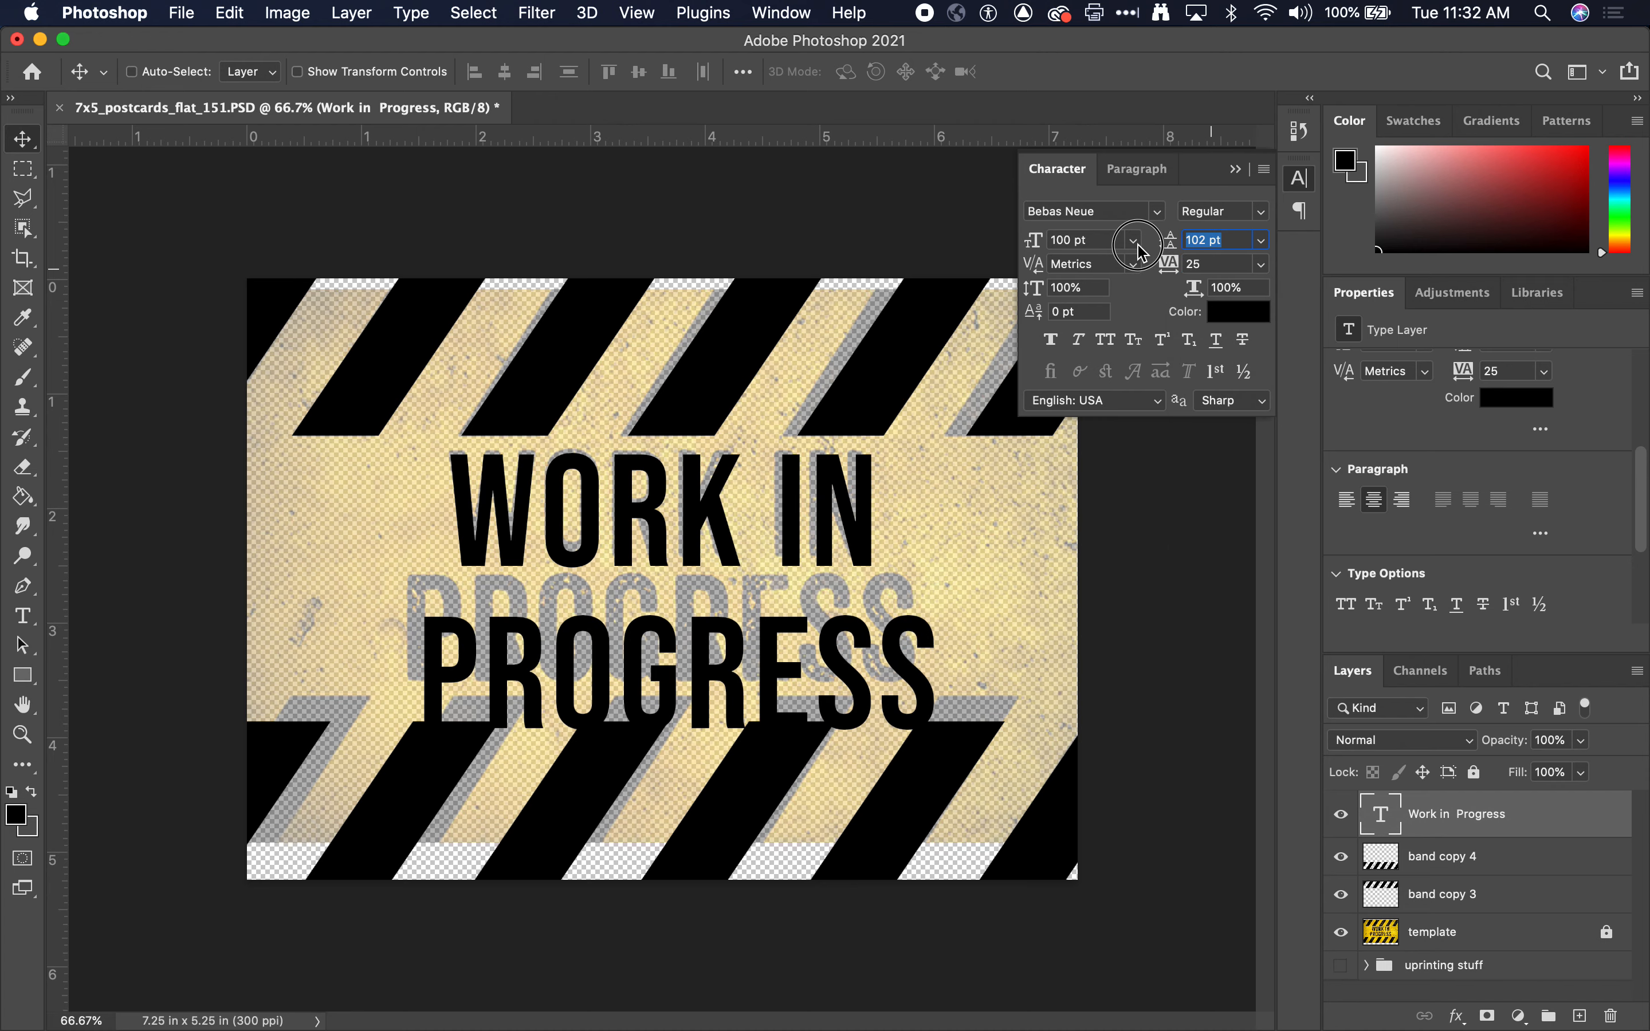
pyautogui.write('74')
pyautogui.press('Return')
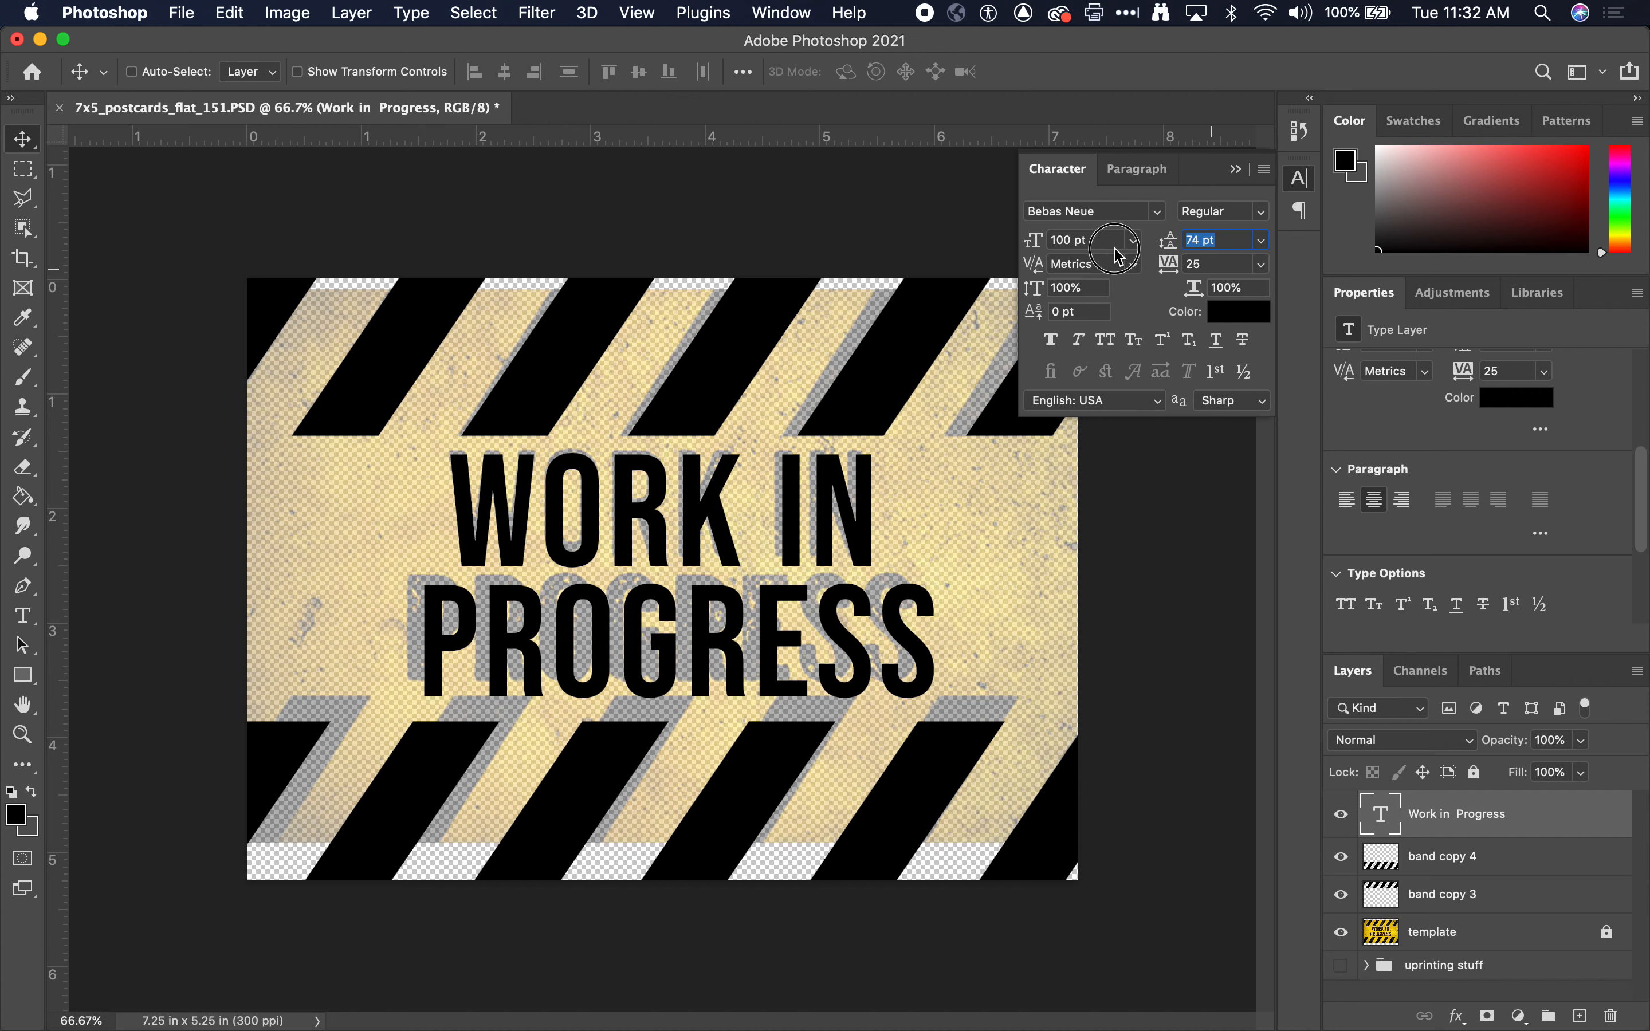
# - Set the WORK IN PROGRESS text's leading to 78 pt
pyautogui.write('78')
pyautogui.press('Return')
pyautogui.press('Tab')
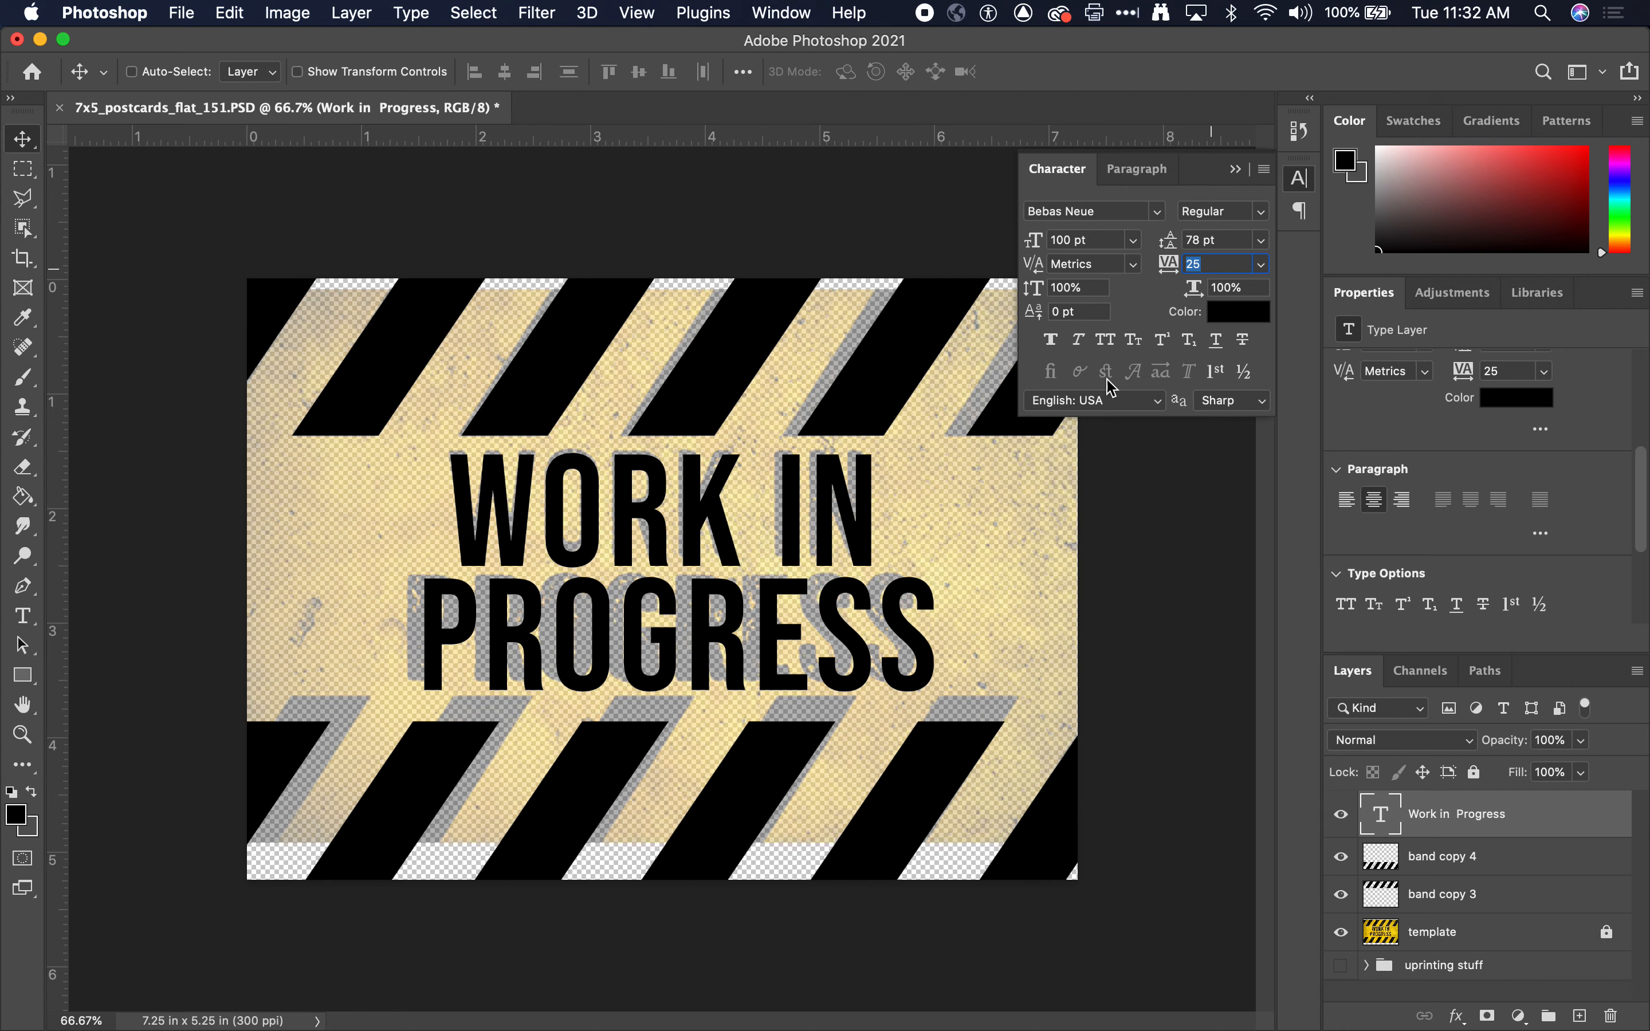
pyautogui.click(1157, 212)
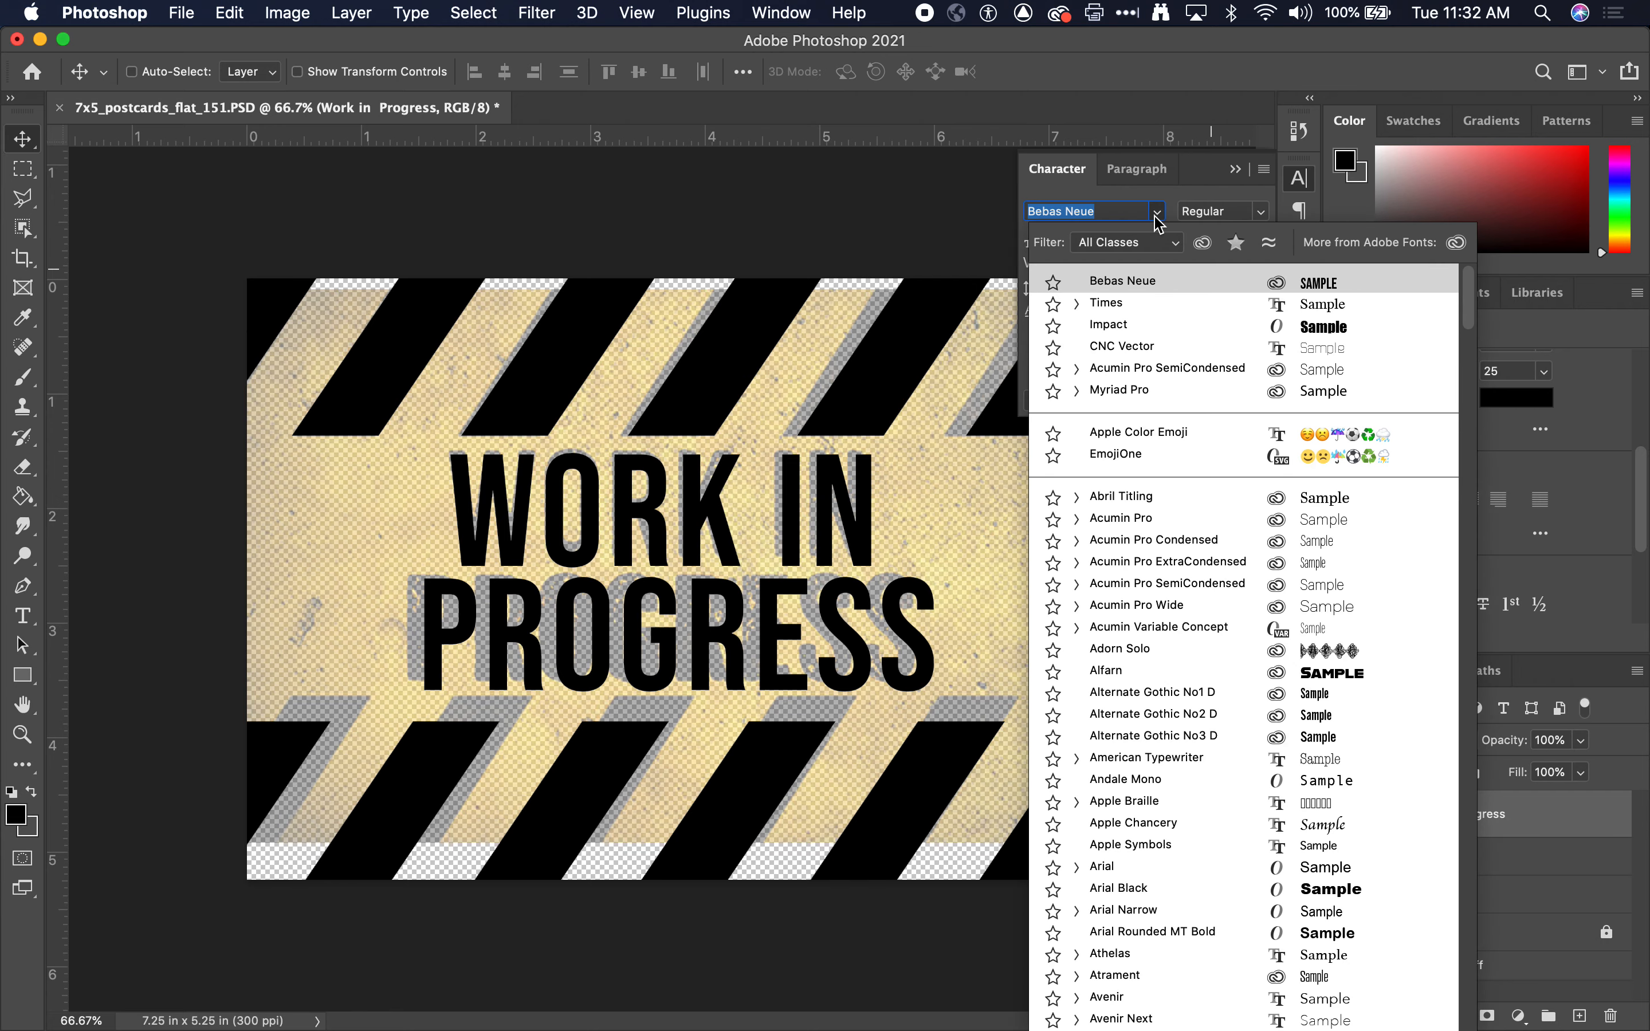
pyautogui.click(1157, 214)
pyautogui.click(1133, 208)
pyautogui.click(1259, 219)
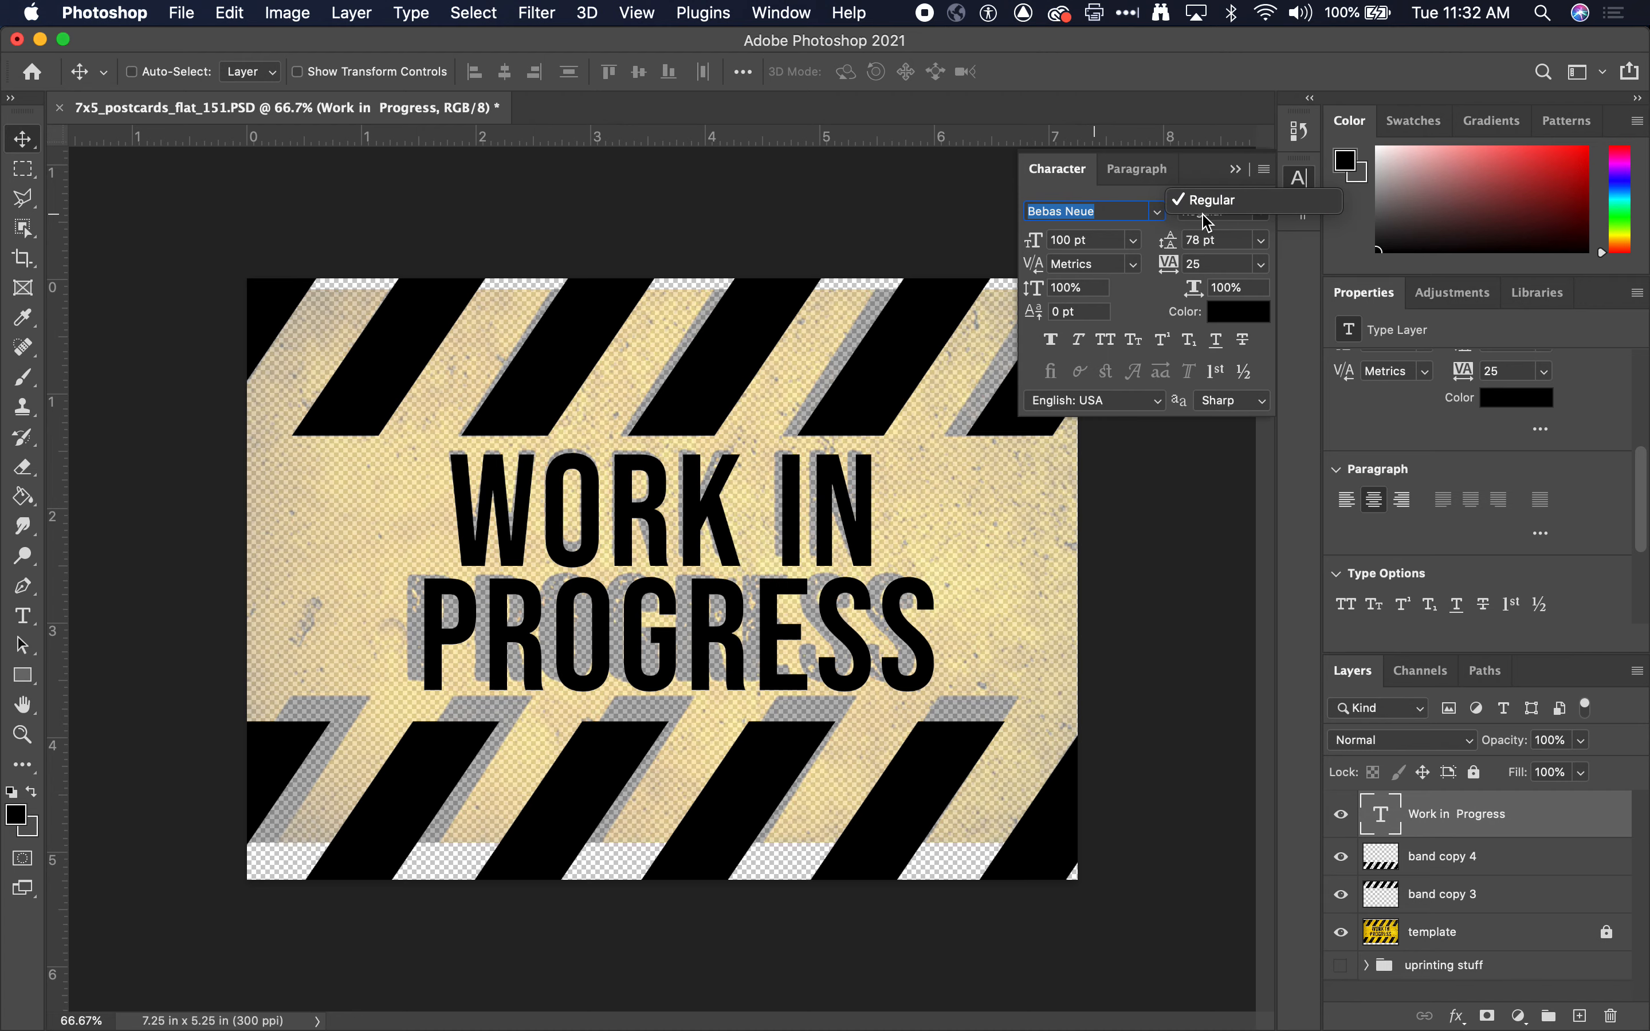
pyautogui.click(1235, 207)
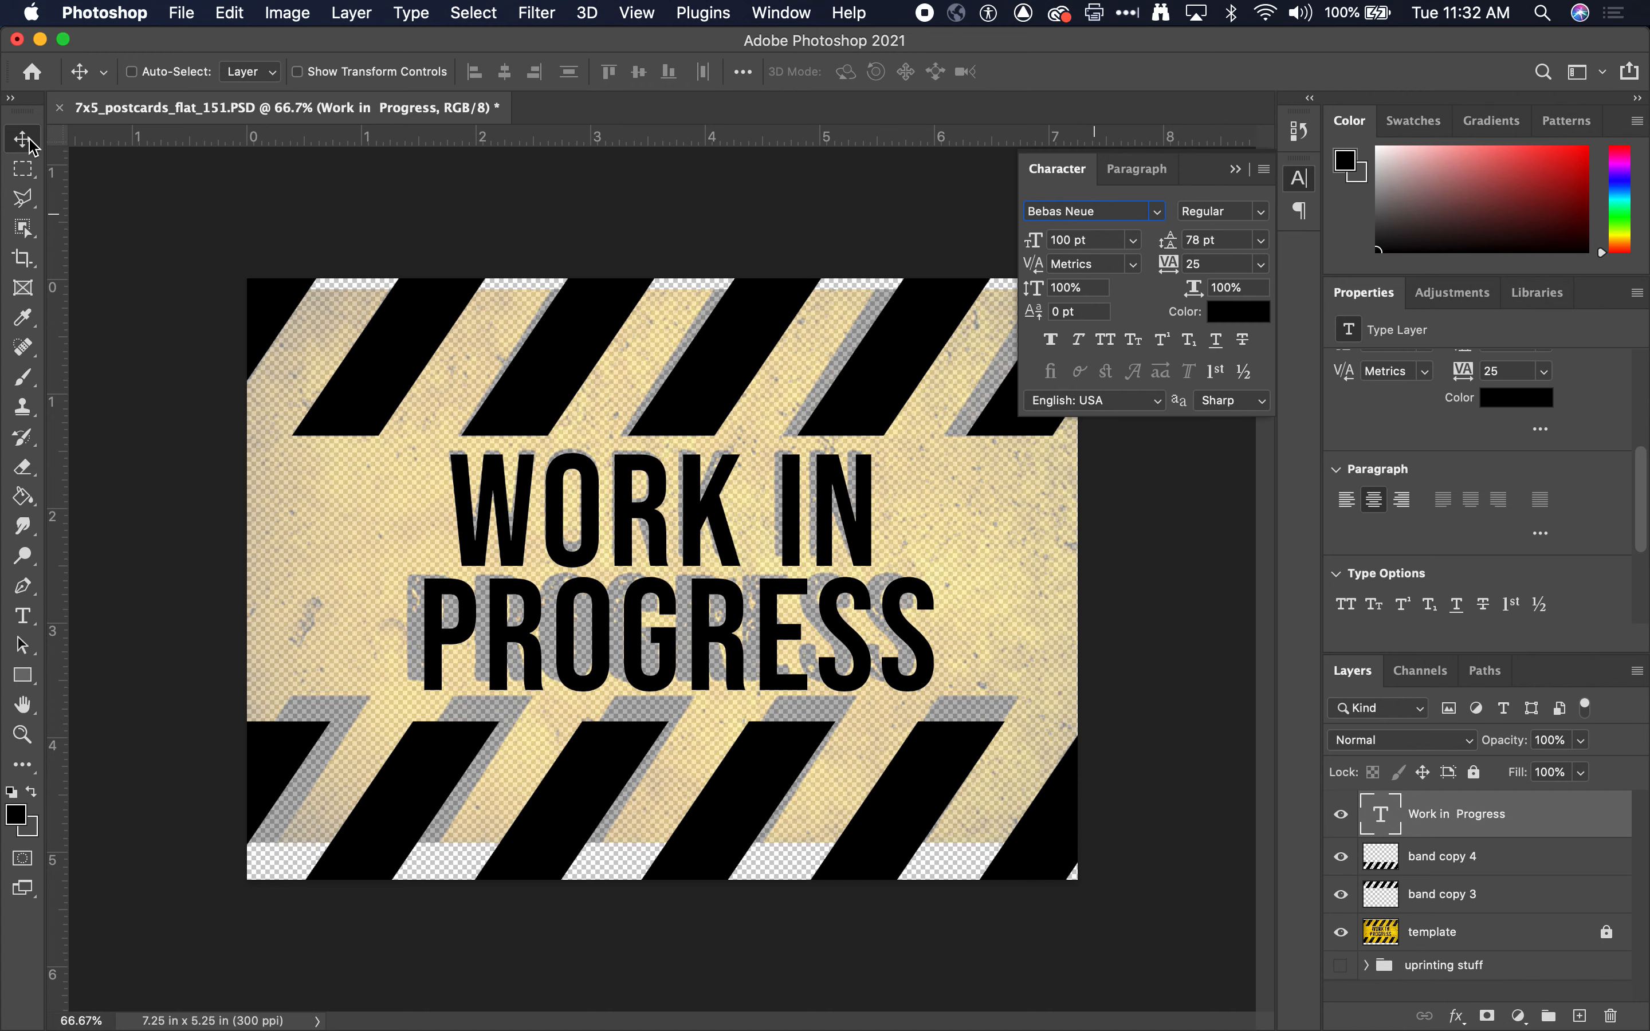
# - Hide the template layer and add a new layer named yellow above the text layer
pyautogui.click(1241, 161)
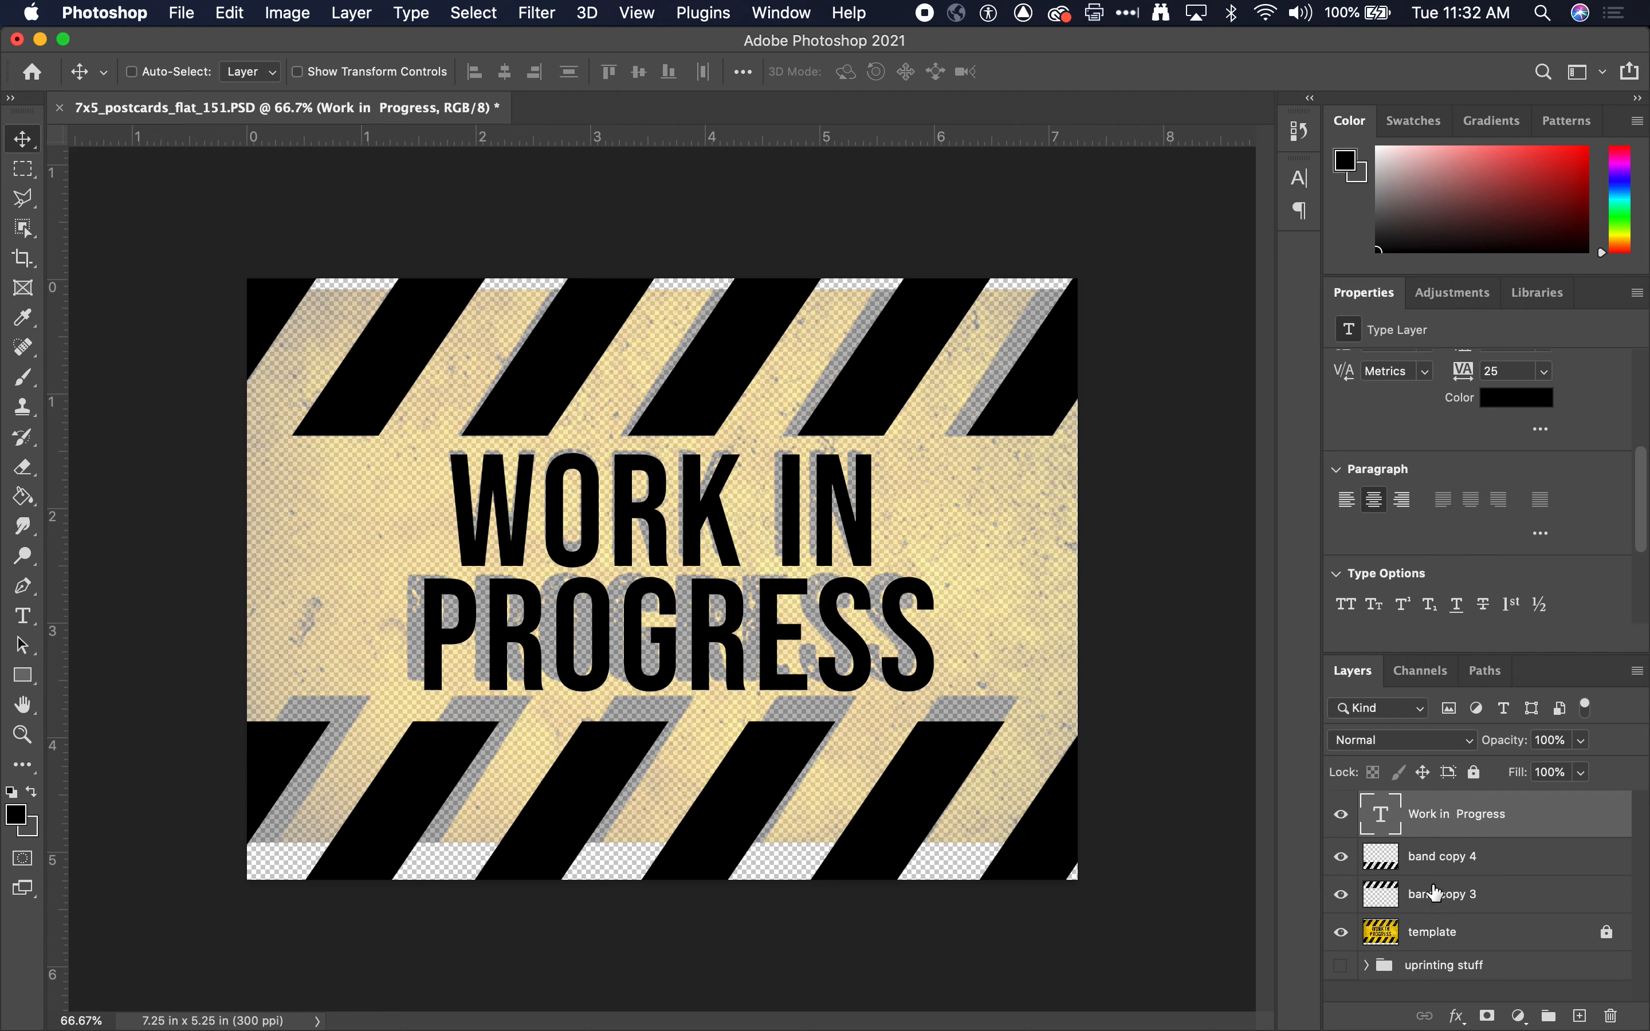
pyautogui.click(1340, 934)
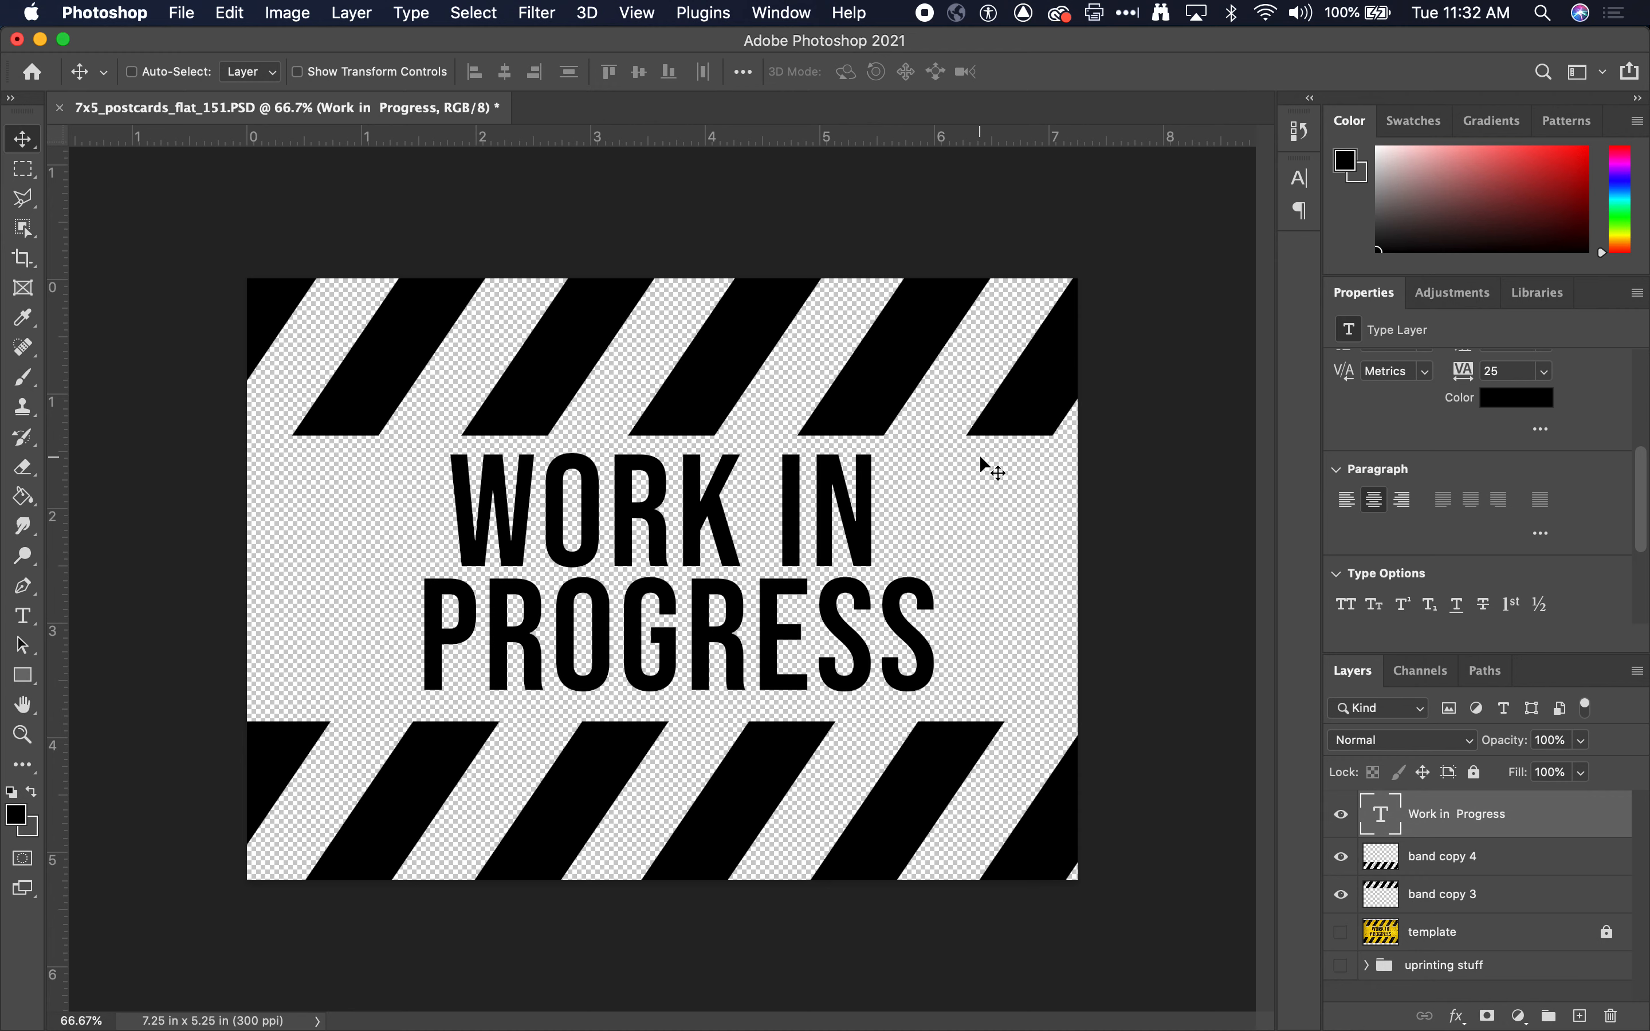
pyautogui.click(1580, 1017)
pyautogui.doubleClick(1437, 810)
pyautogui.write('yell')
pyautogui.press('Return')
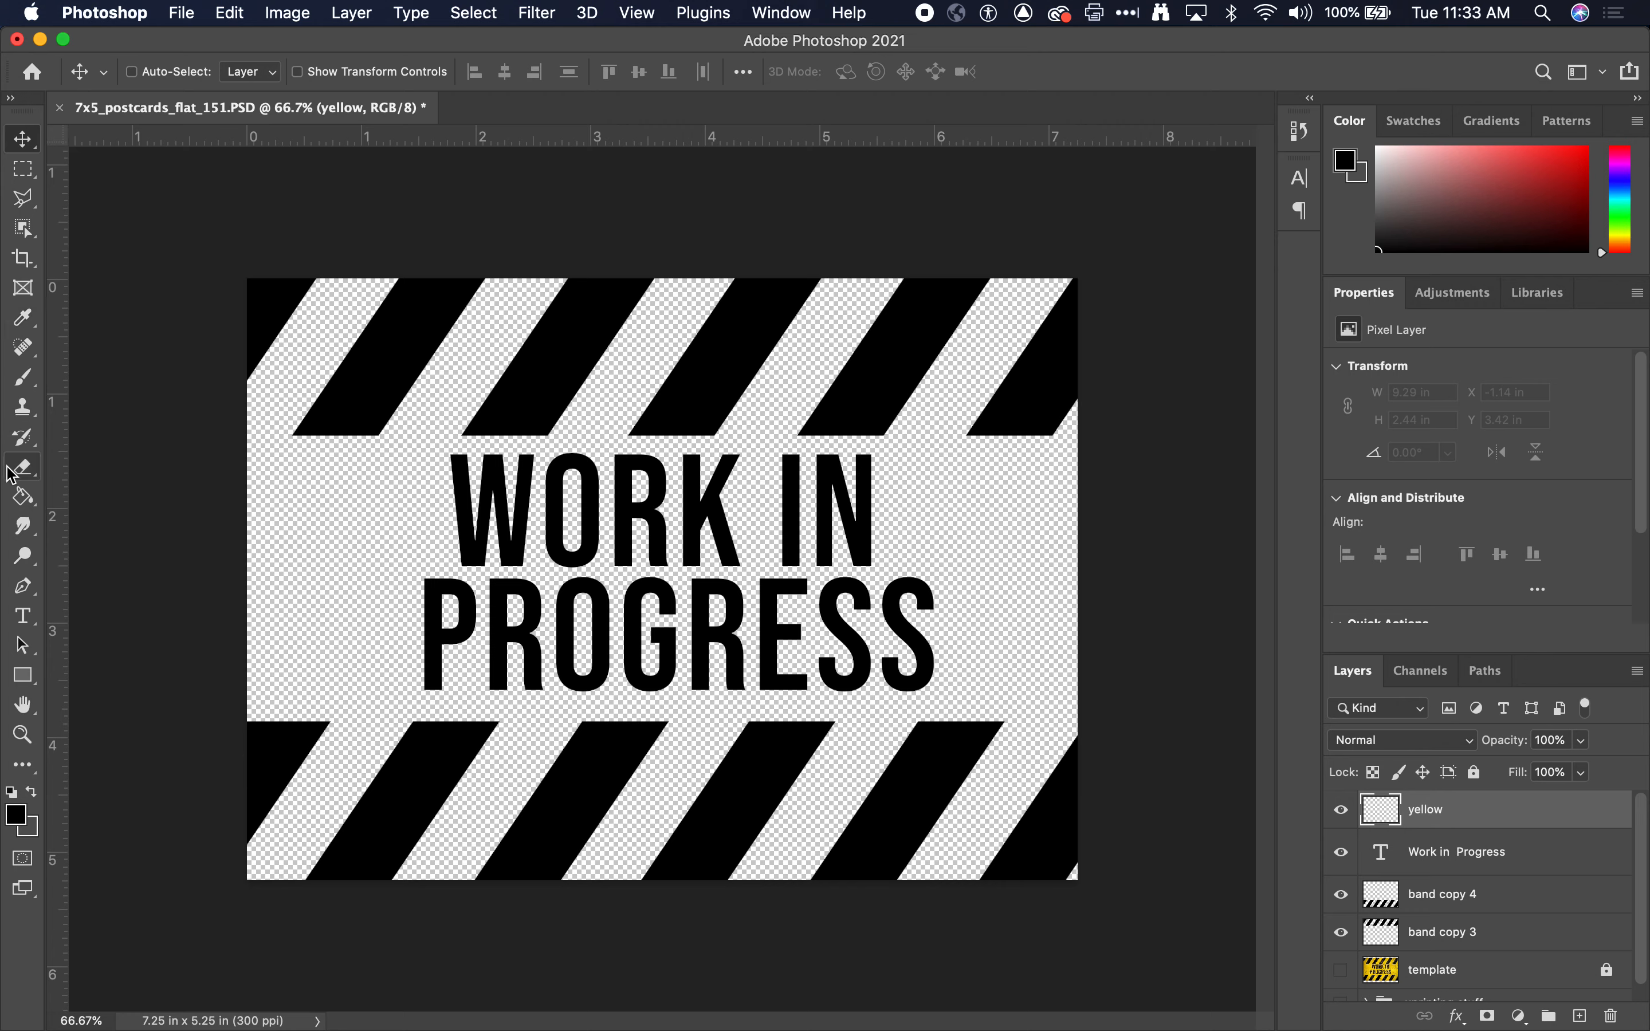
# - Set the foreground color to the mustard yellow d4c122 for the Paint Bucket
pyautogui.click(25, 502)
pyautogui.click(109, 516)
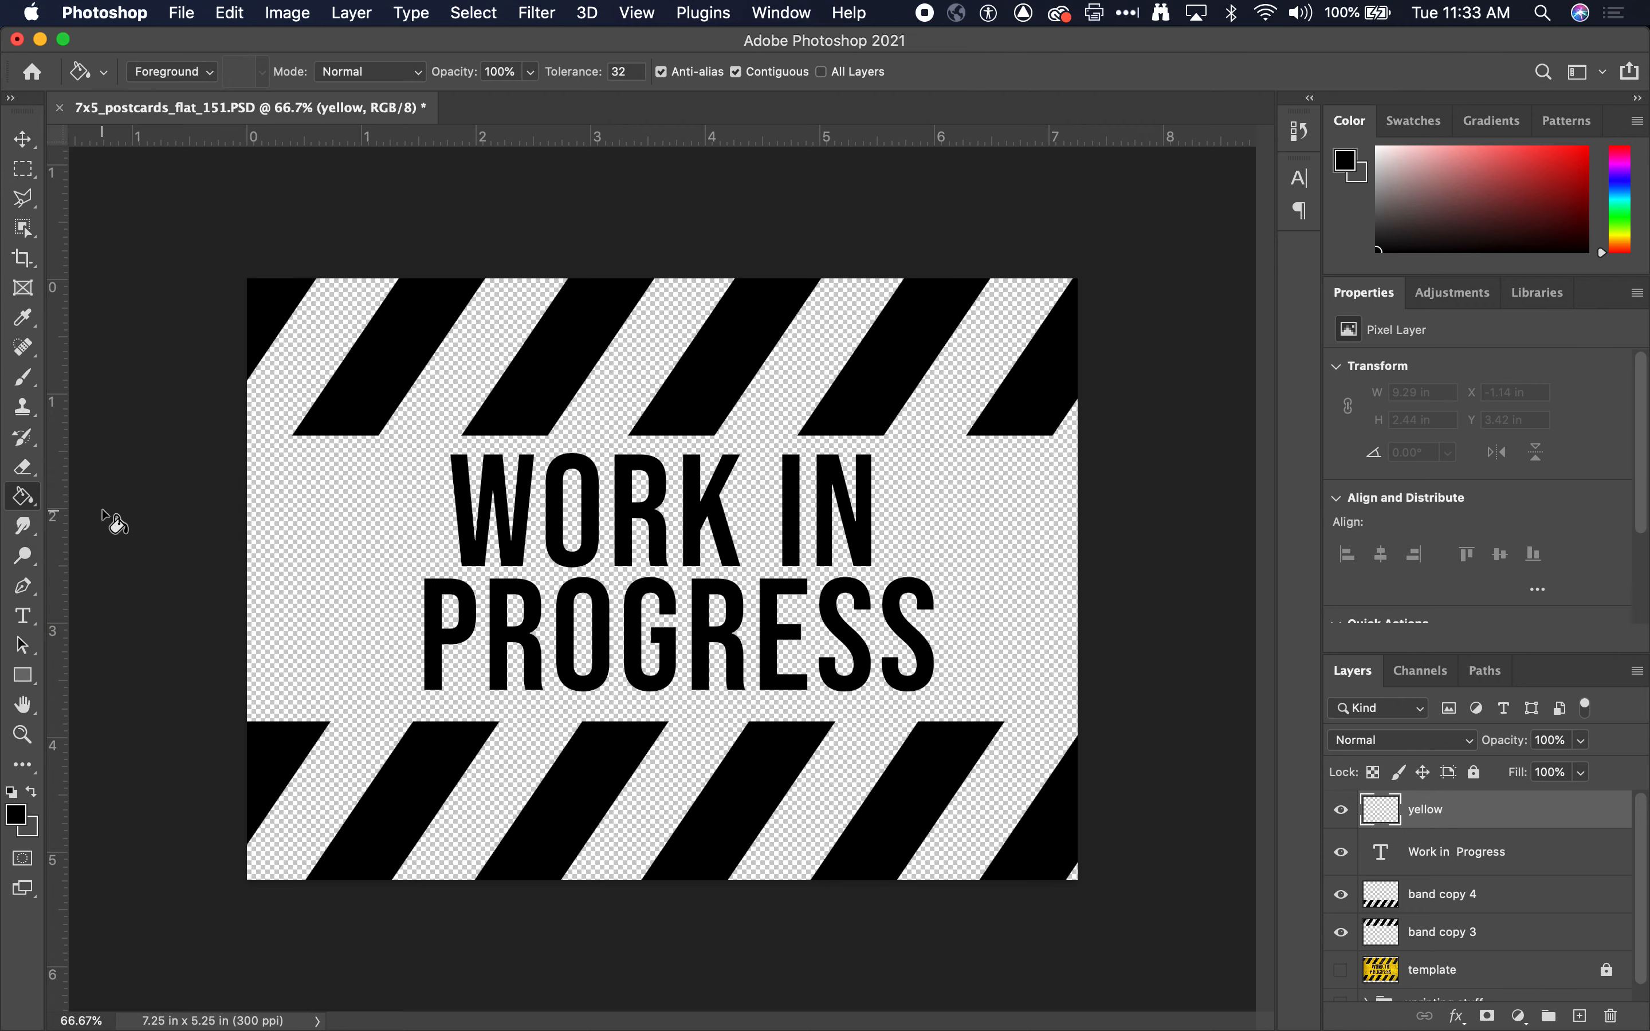
pyautogui.click(17, 815)
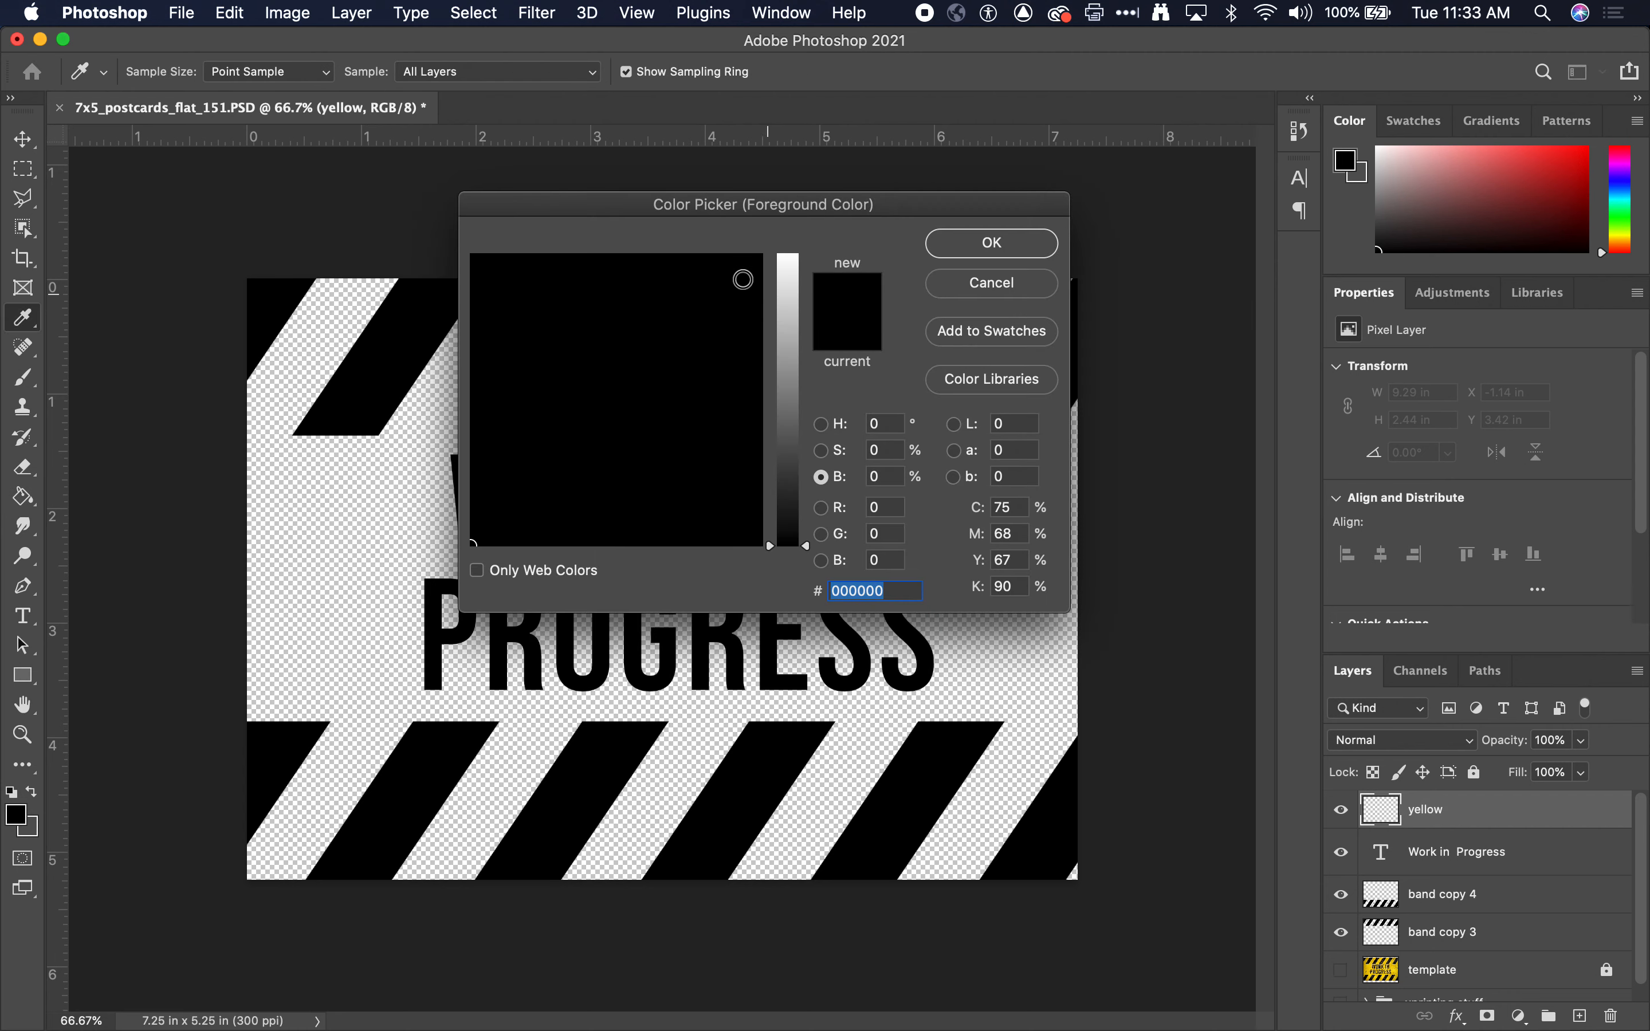
pyautogui.click(822, 424)
pyautogui.moveTo(788, 455); pyautogui.dragTo(796, 507)
pyautogui.click(613, 355)
pyautogui.click(711, 276)
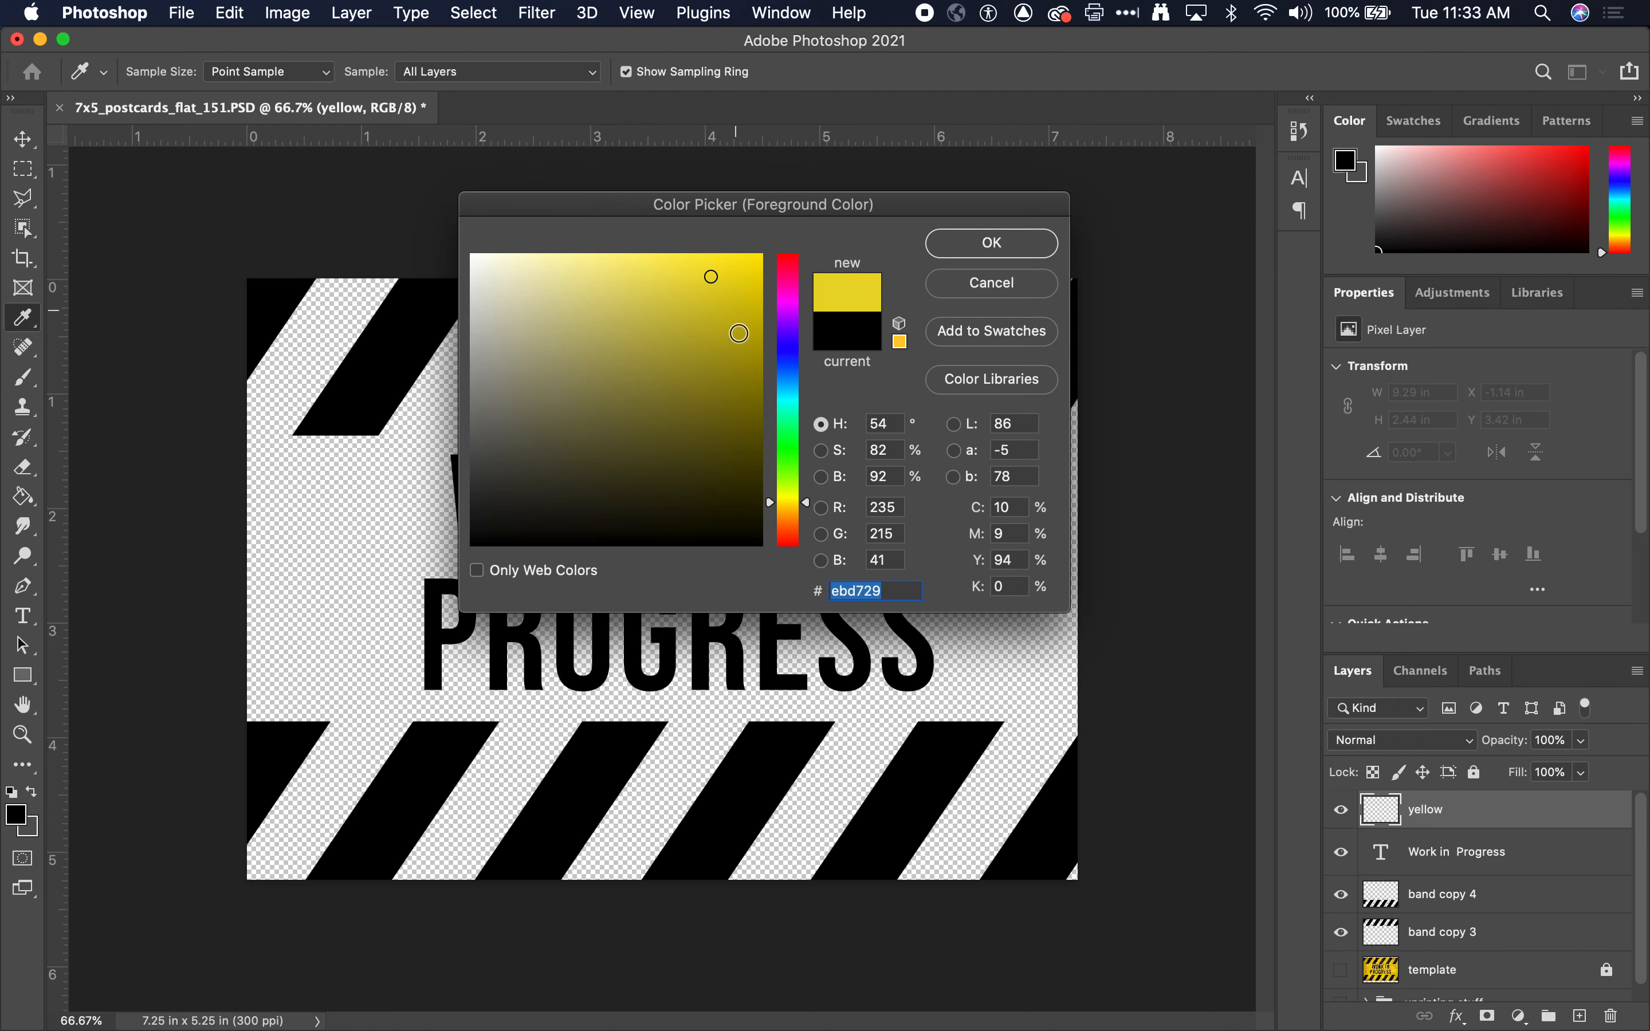
pyautogui.click(714, 302)
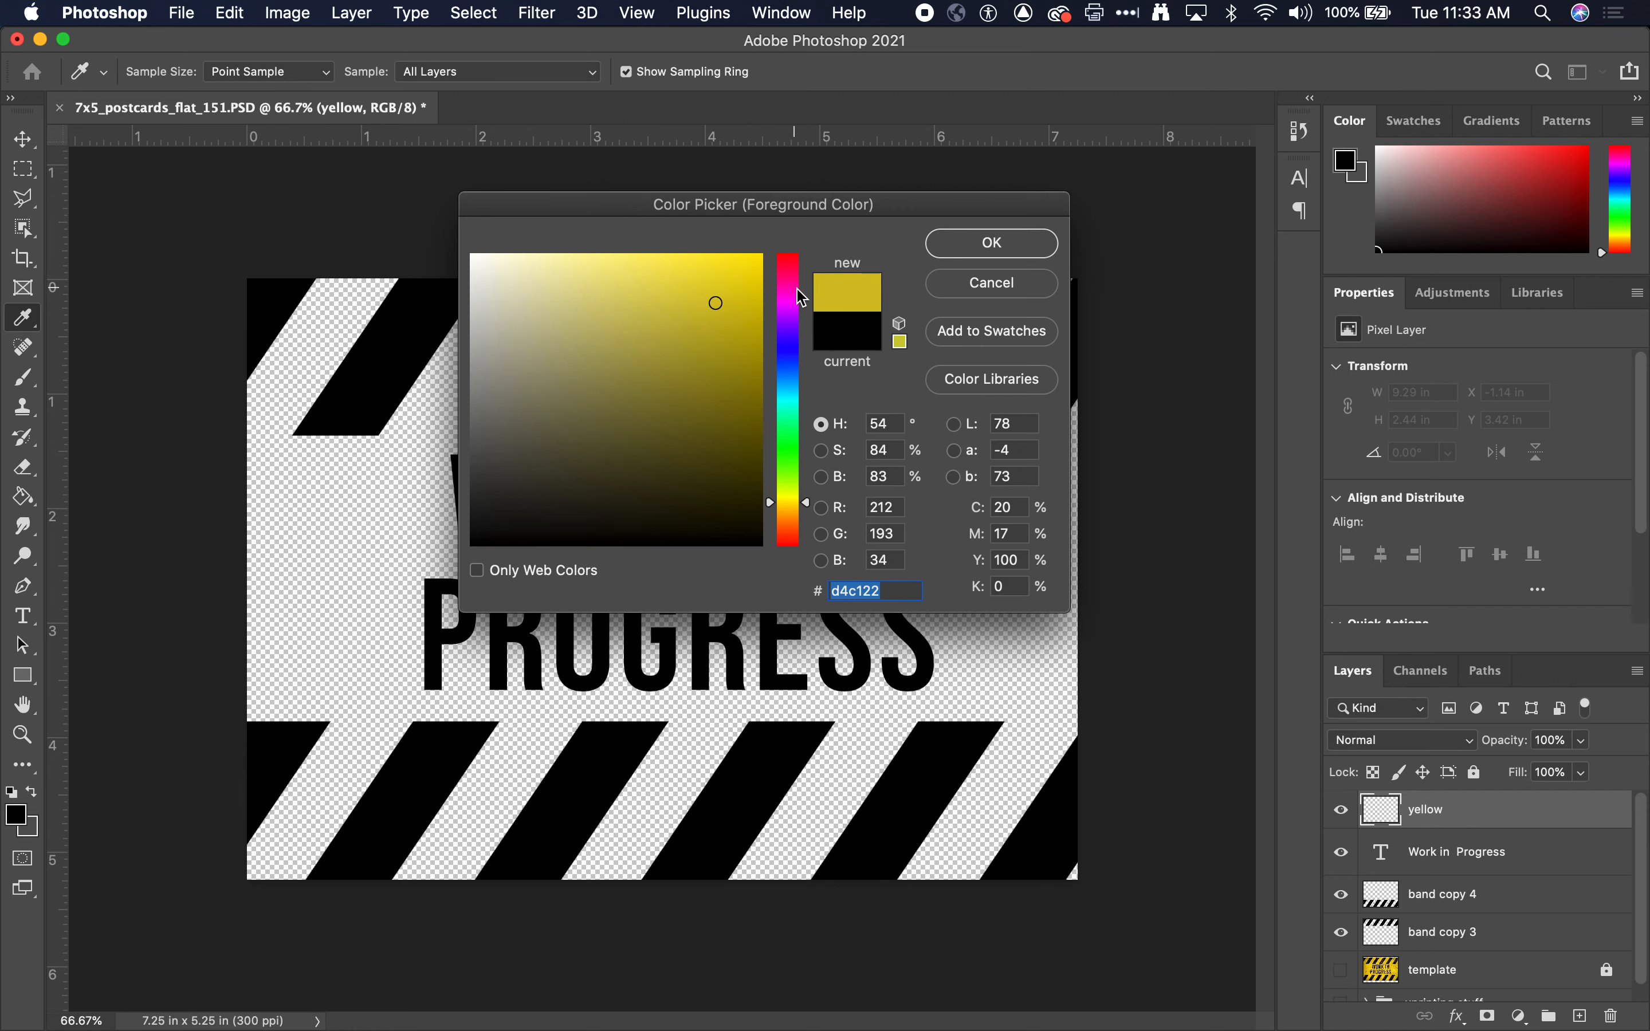
pyautogui.click(999, 240)
# - Fill the yellow layer with the foreground color and move it below the band copy 3 layer
pyautogui.press('g')
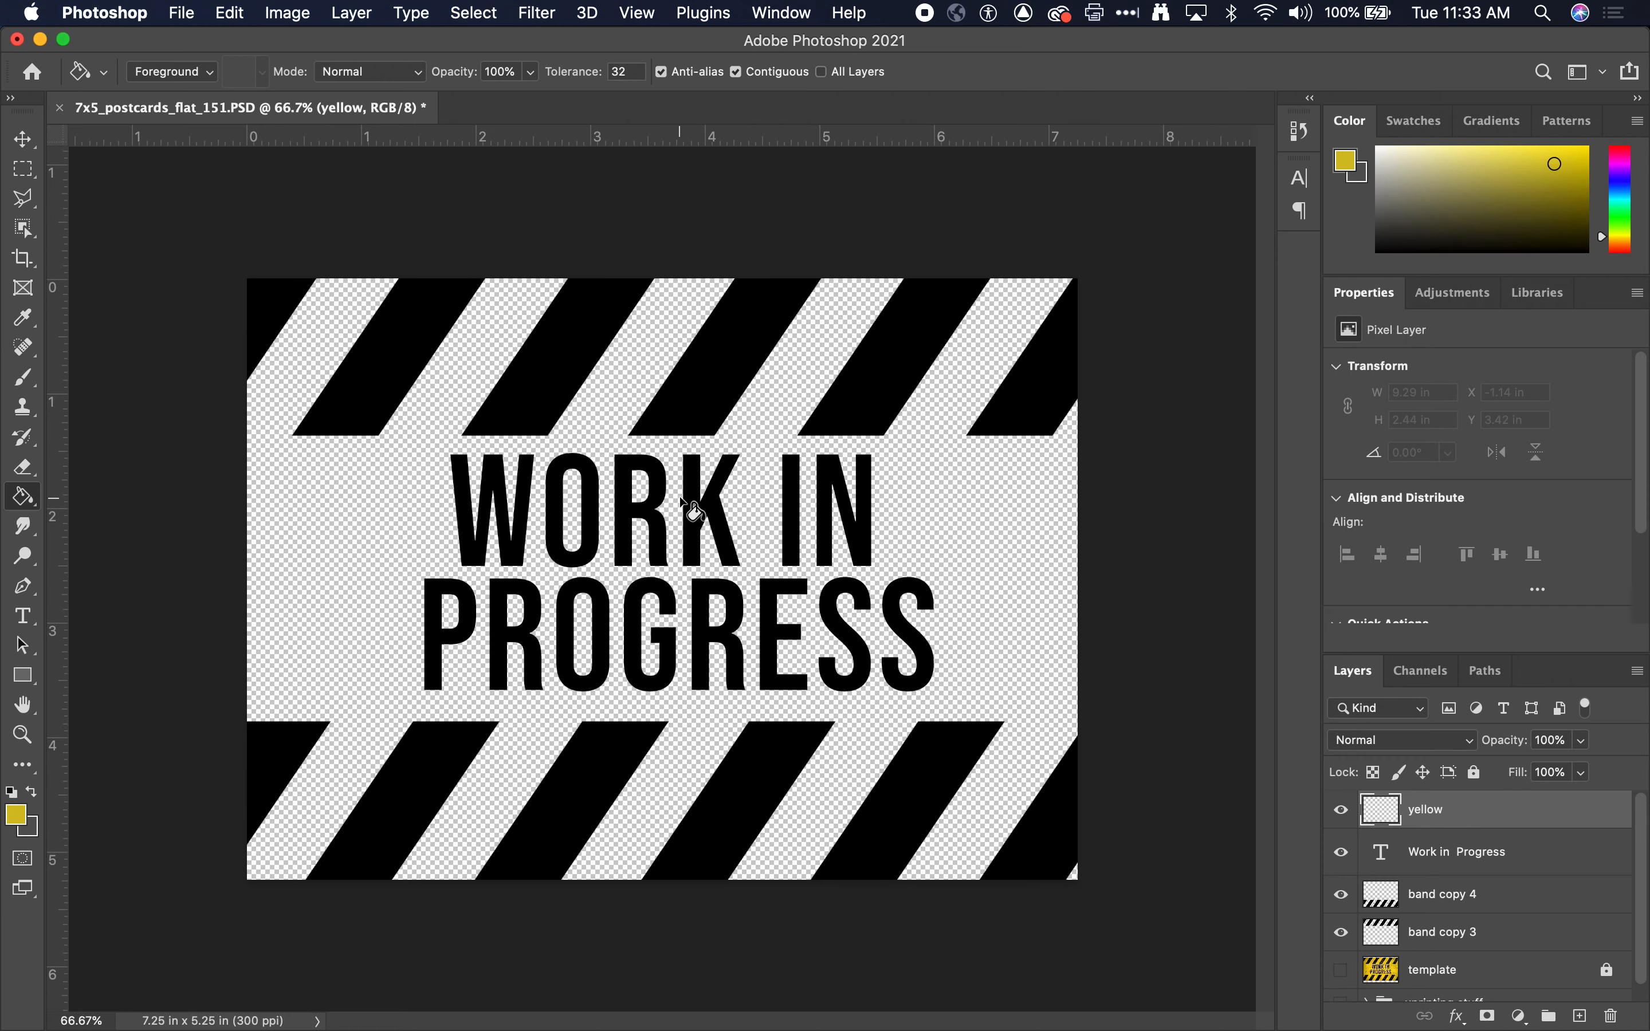
pyautogui.click(686, 506)
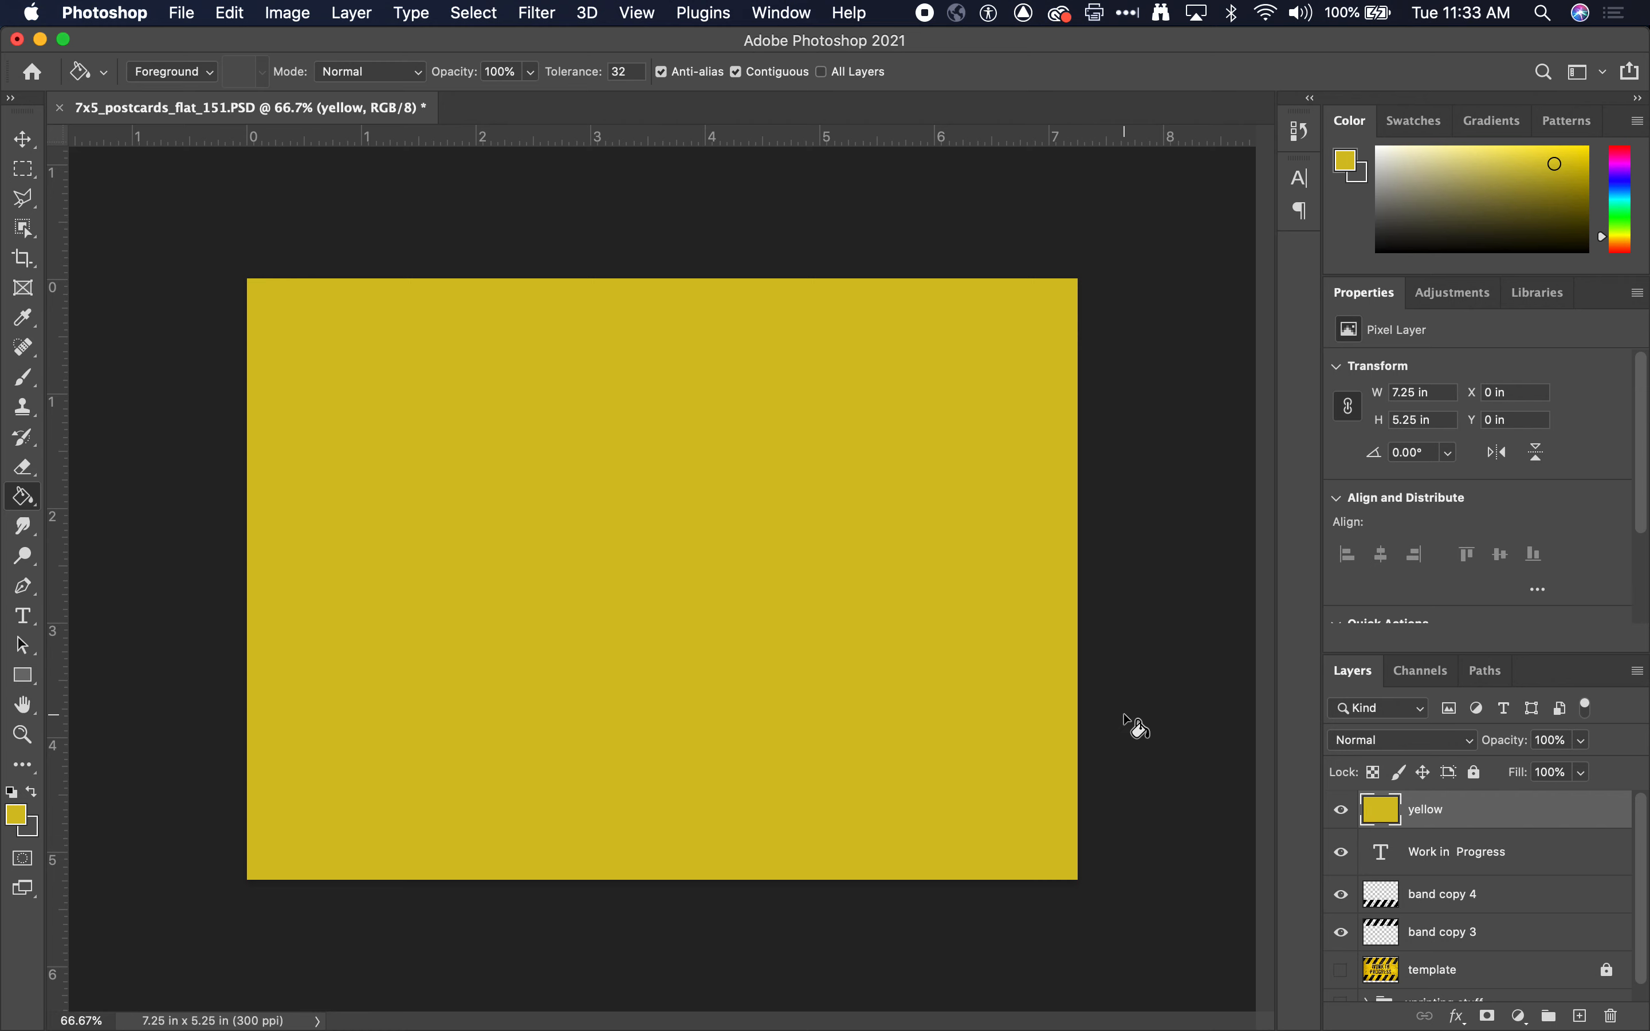
pyautogui.moveTo(1371, 813); pyautogui.dragTo(1371, 952)
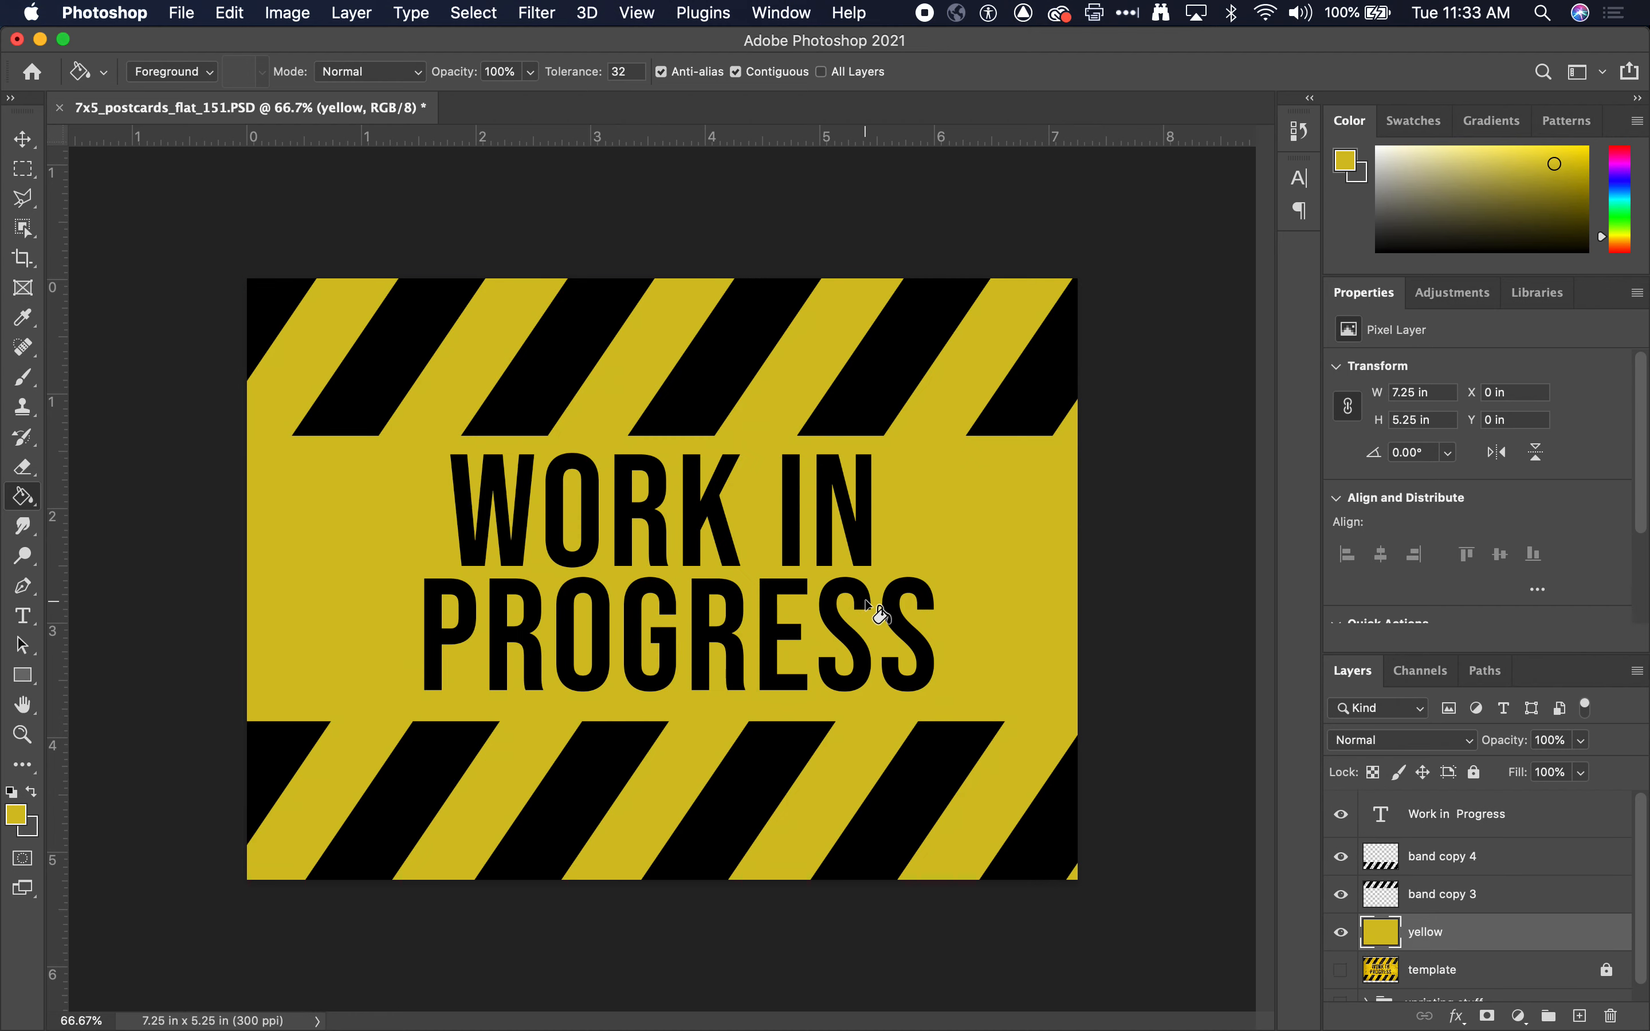
pyautogui.click(22, 139)
pyautogui.moveTo(750, 578)
pyautogui.mouseDown()
pyautogui.moveTo(724, 561)
pyautogui.moveTo(792, 559)
pyautogui.moveTo(760, 554)
pyautogui.mouseUp()
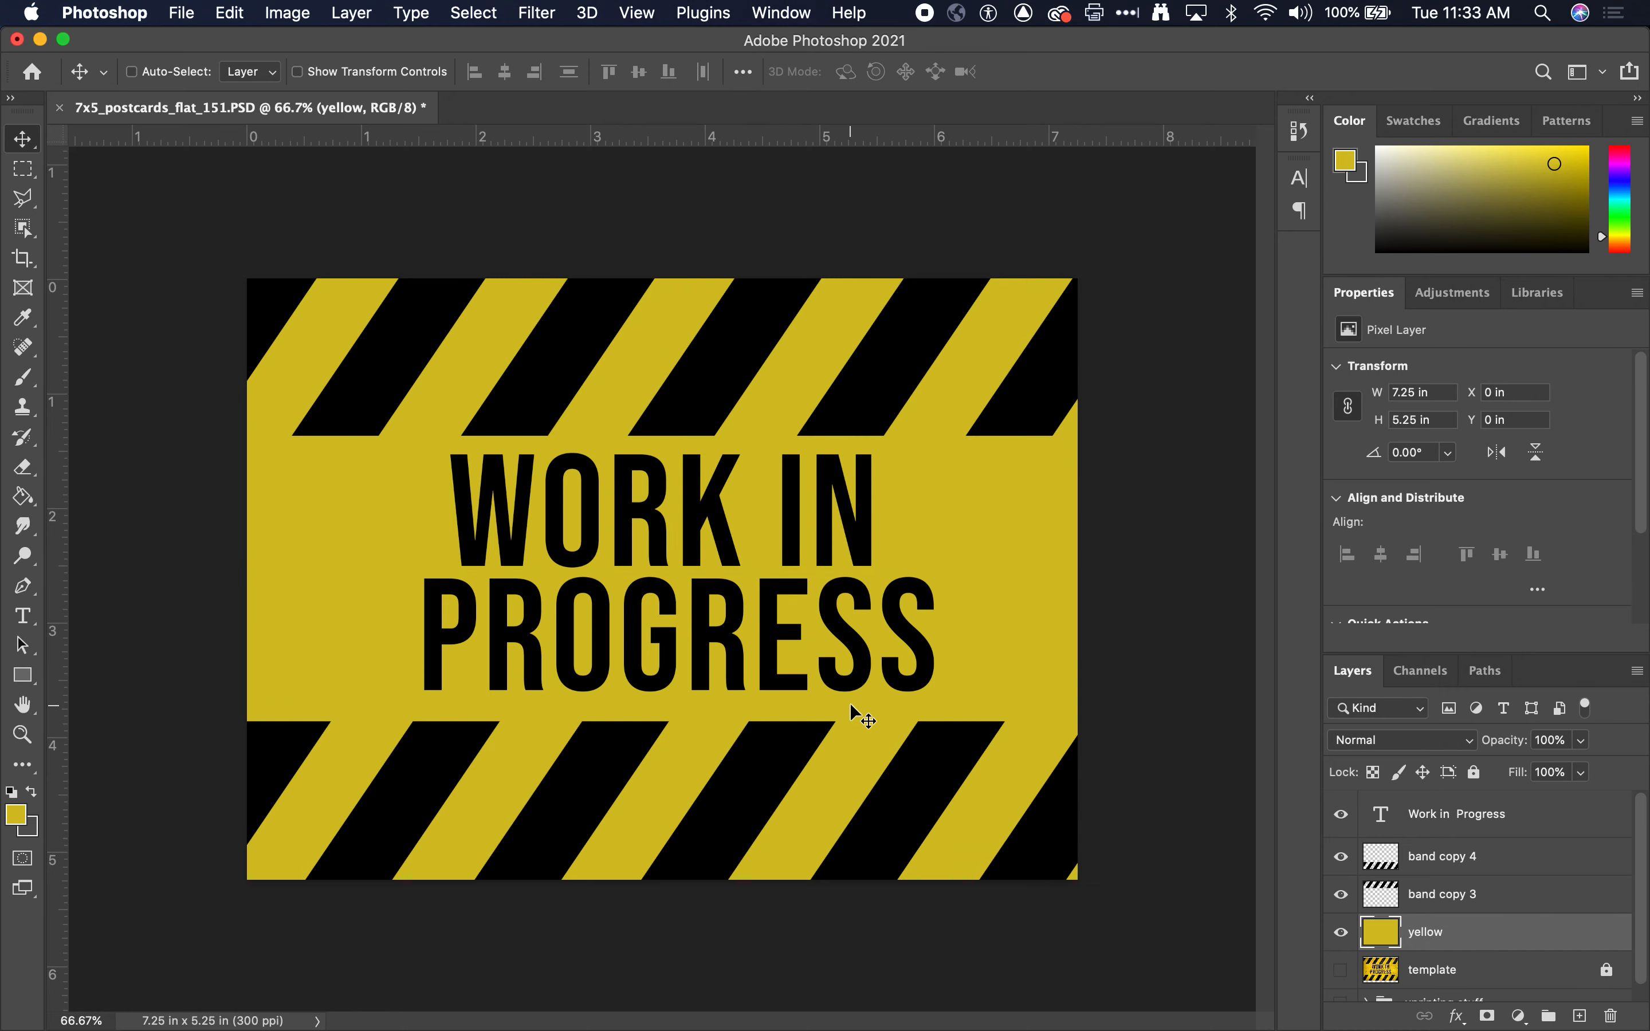
pyautogui.press('super')
pyautogui.press('super')
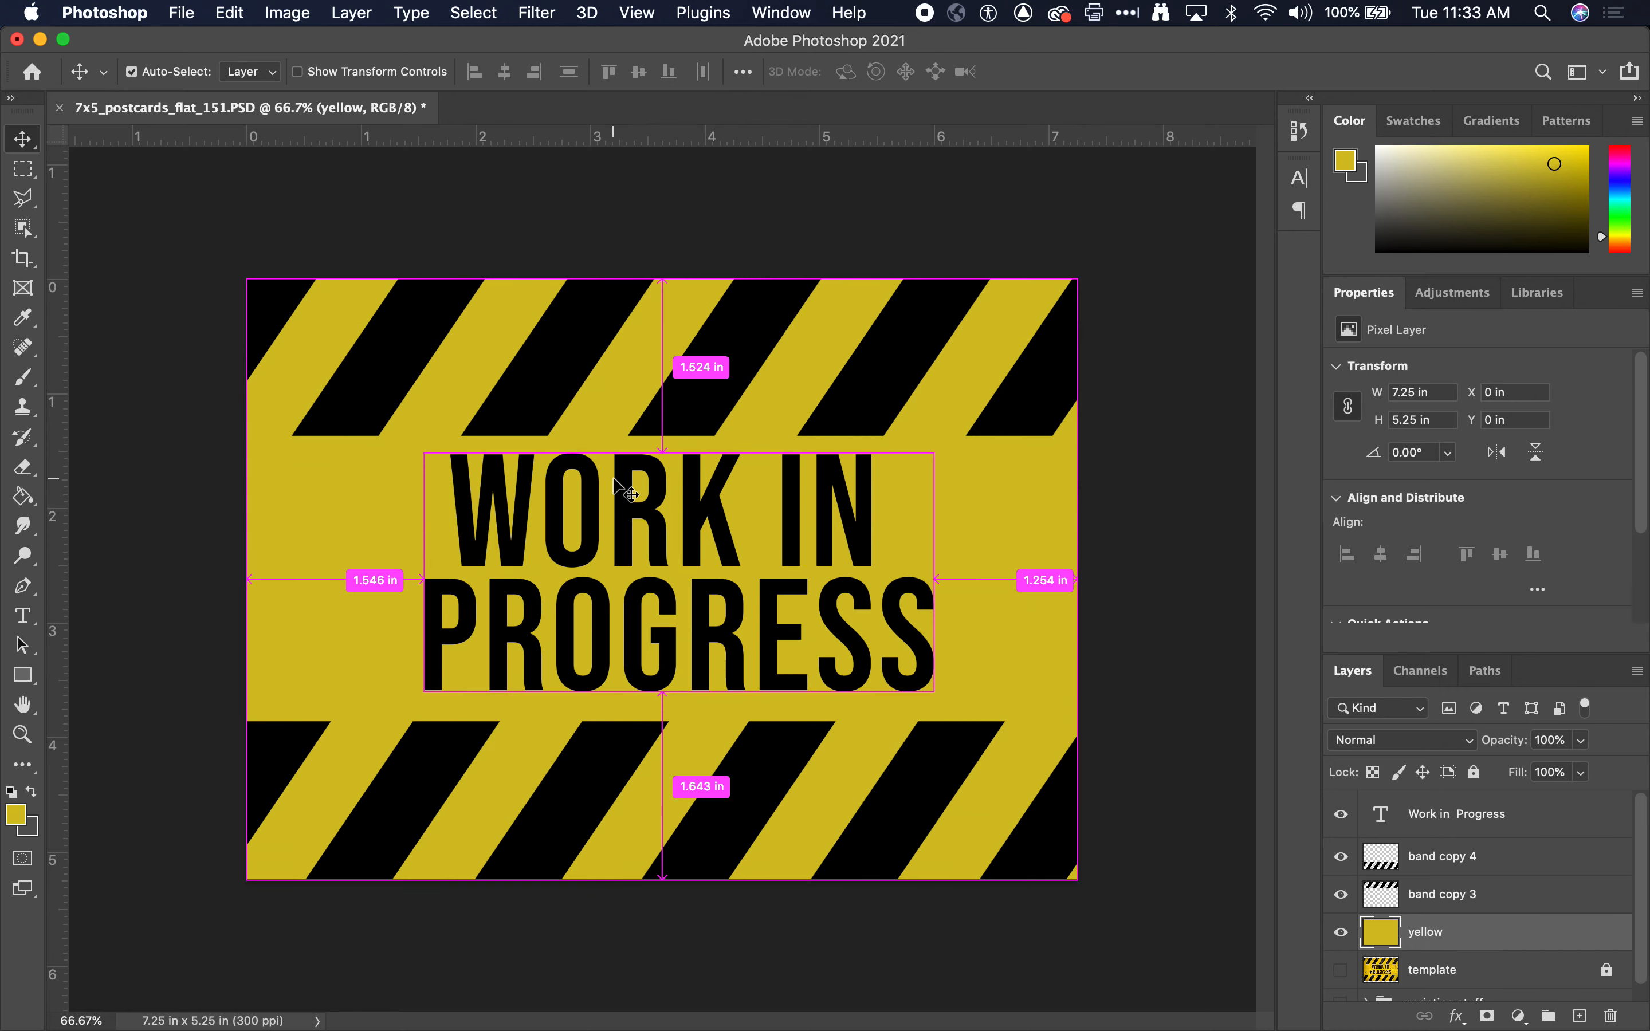
# - Switch to Finder, preview the wood photo IMG_1588.JPG in the Postcard folder, and place it in the Photoshop postcard document
pyautogui.press('super+Tab')
pyautogui.press('super+Tab')
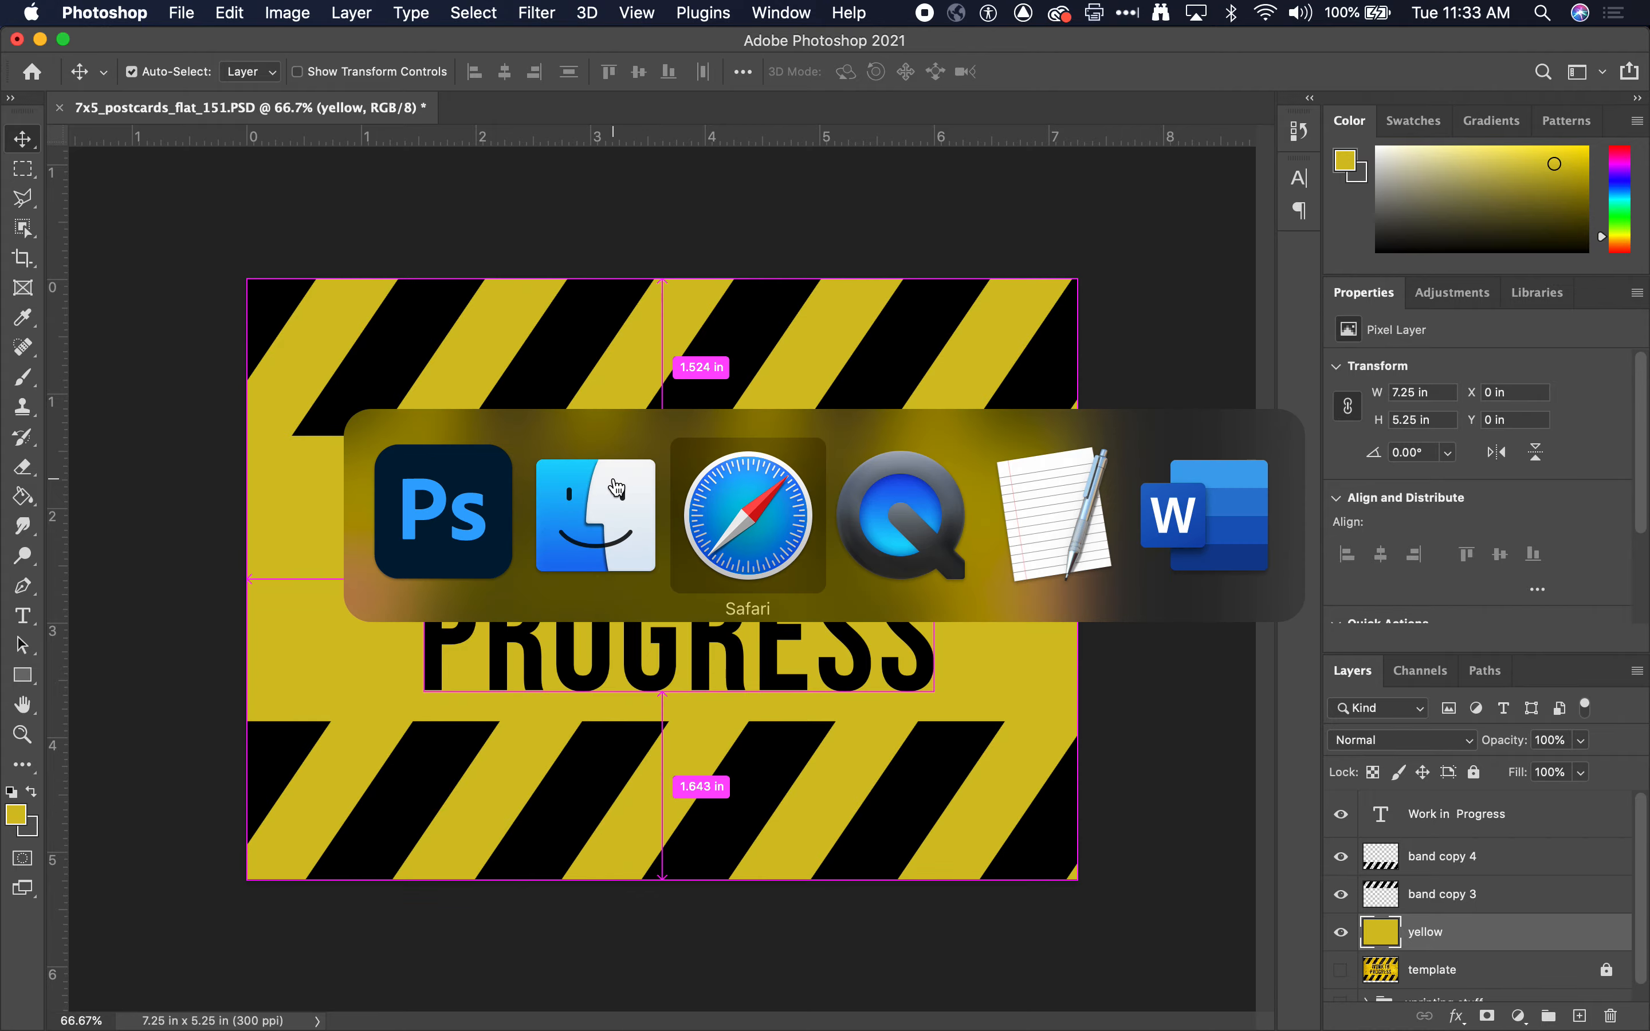
pyautogui.click(616, 489)
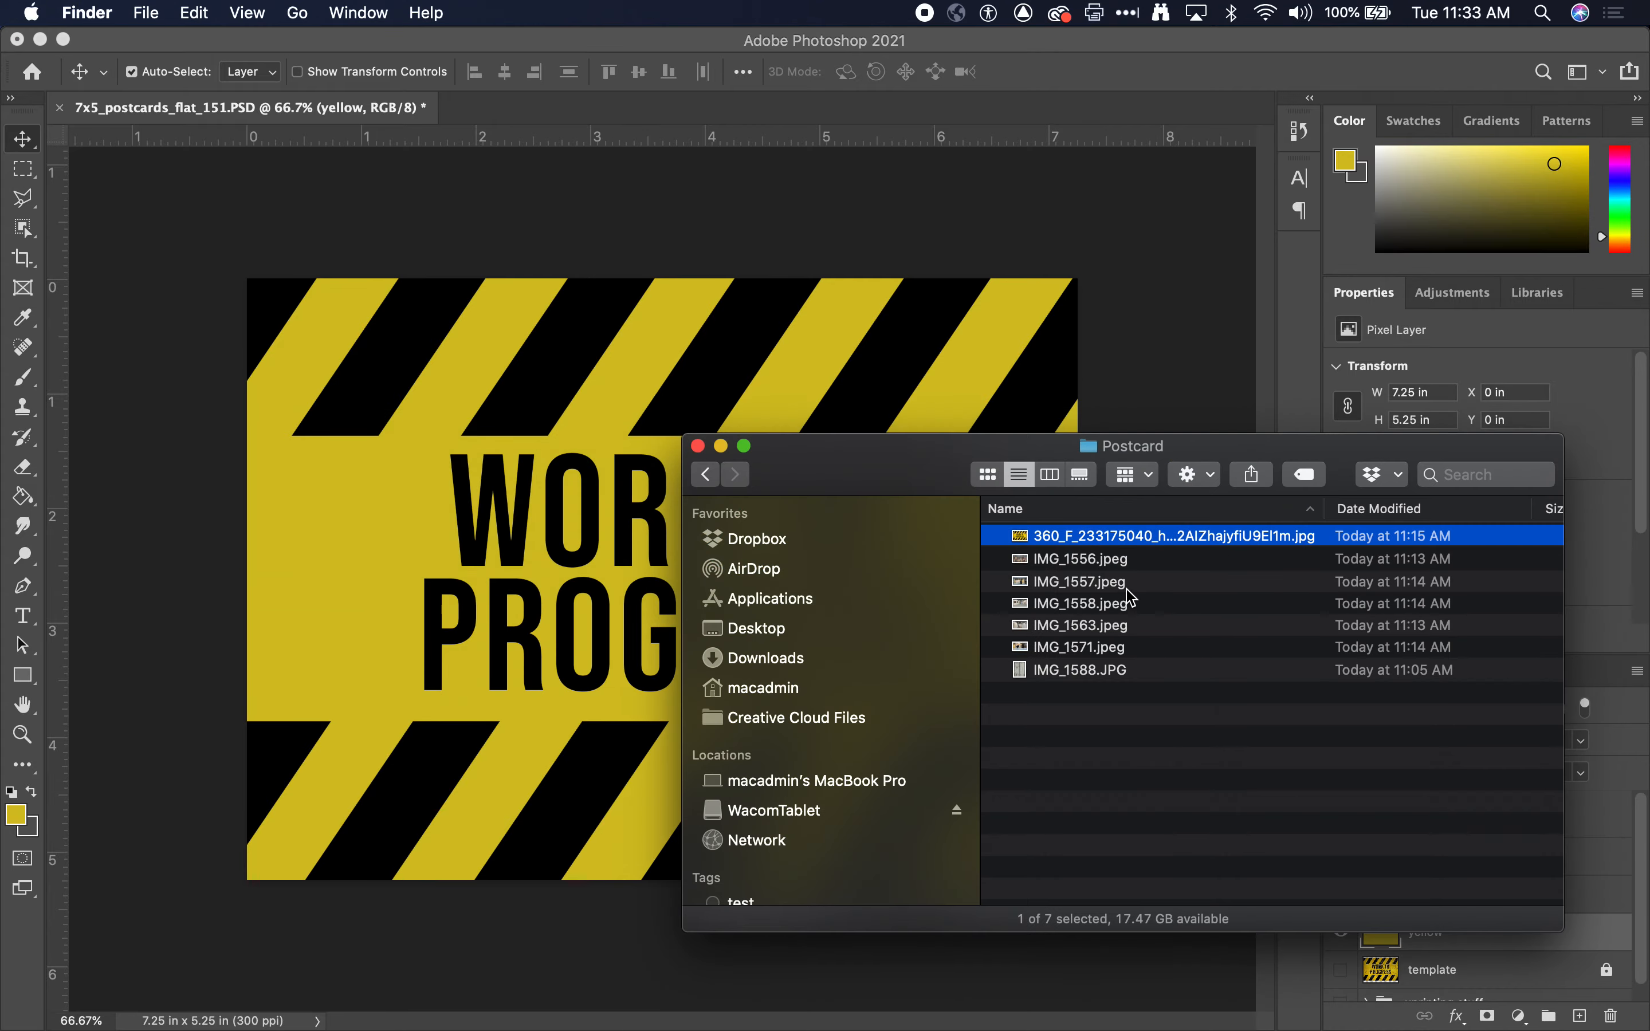
pyautogui.click(1094, 688)
pyautogui.click(1095, 670)
pyautogui.press('space')
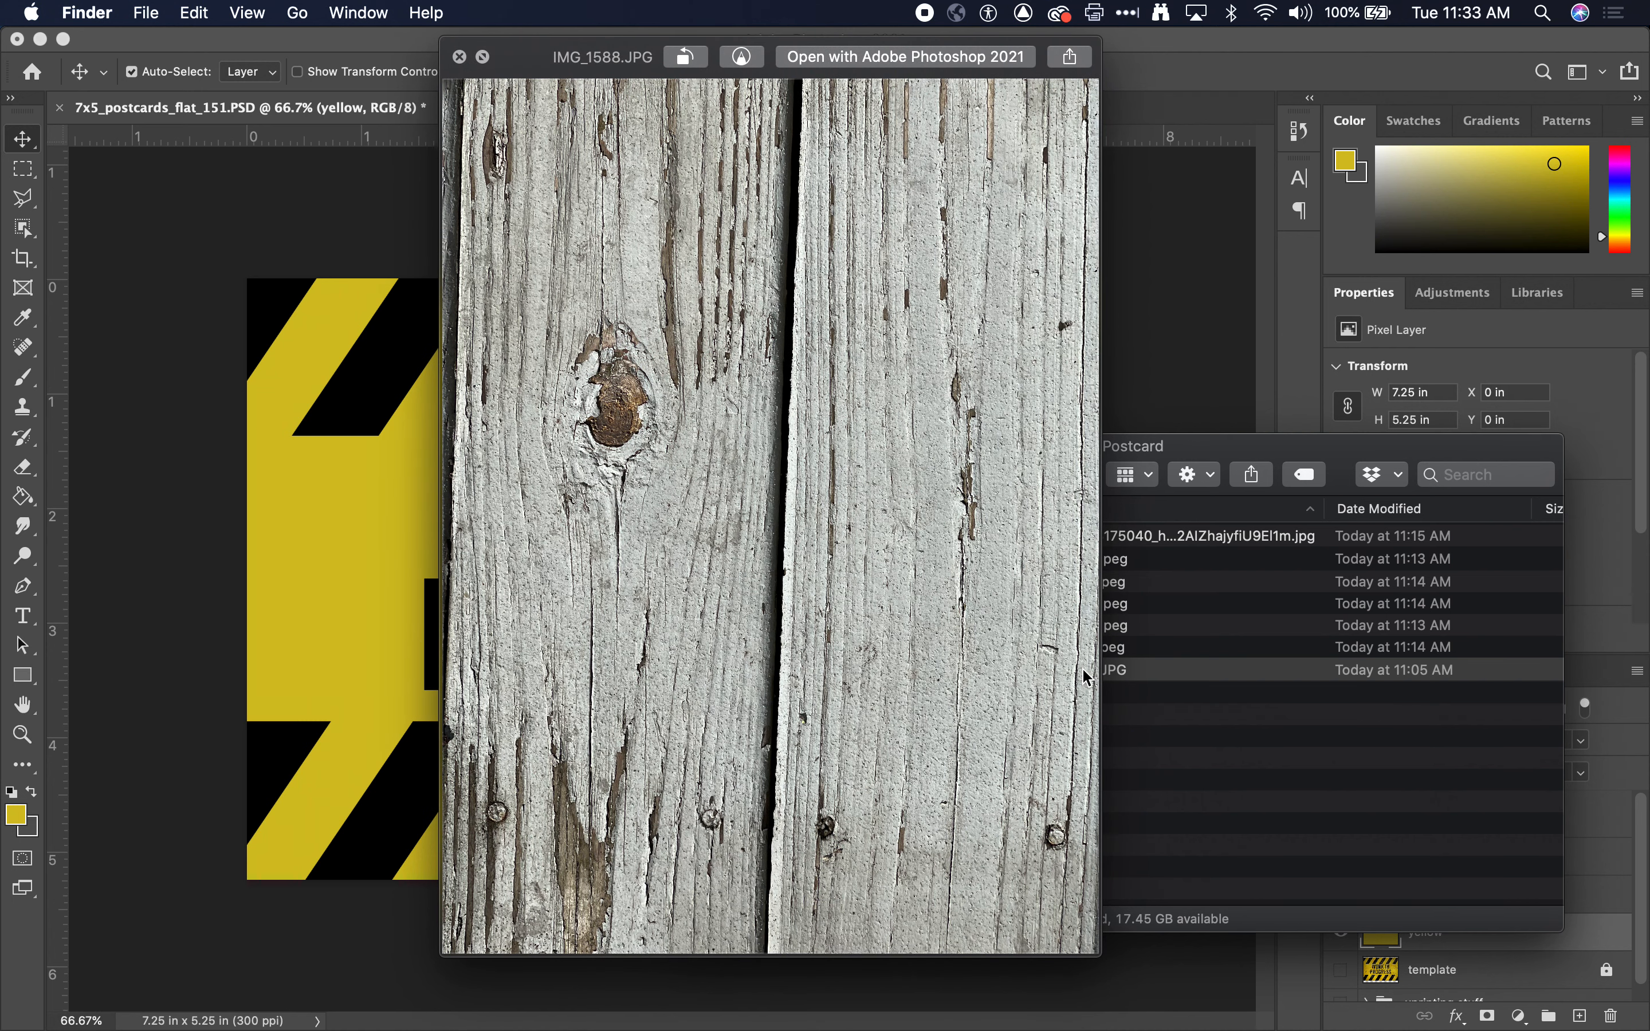
pyautogui.press('space')
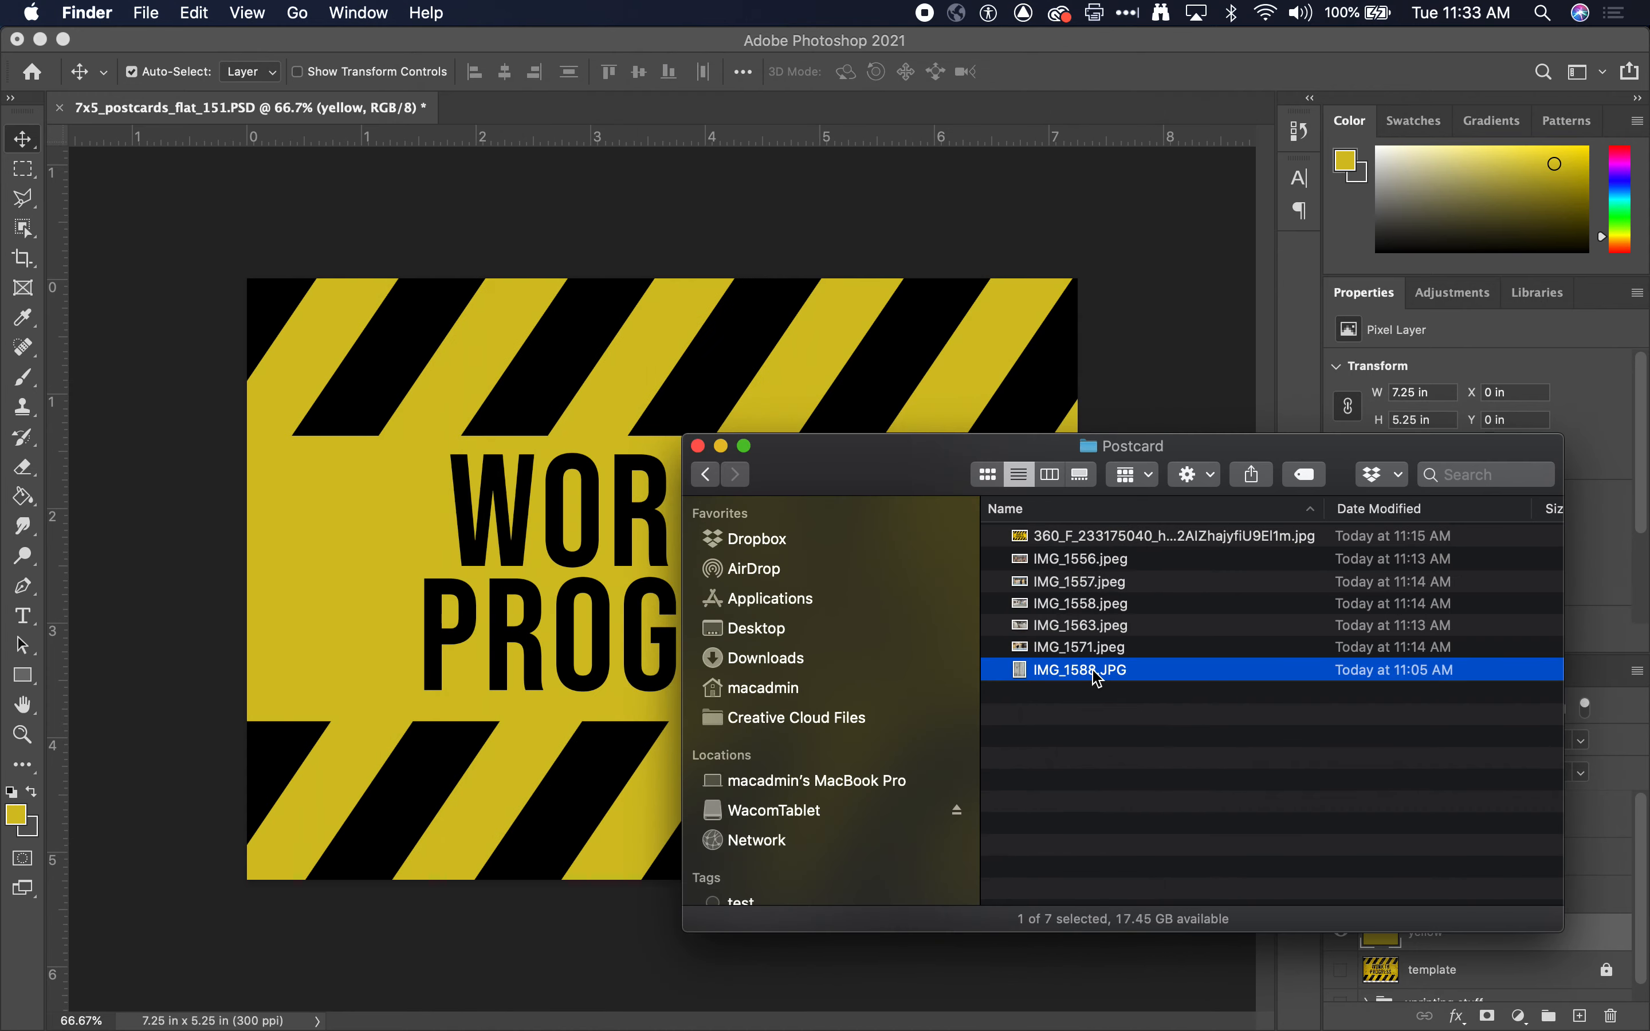
pyautogui.moveTo(1095, 675); pyautogui.dragTo(598, 584)
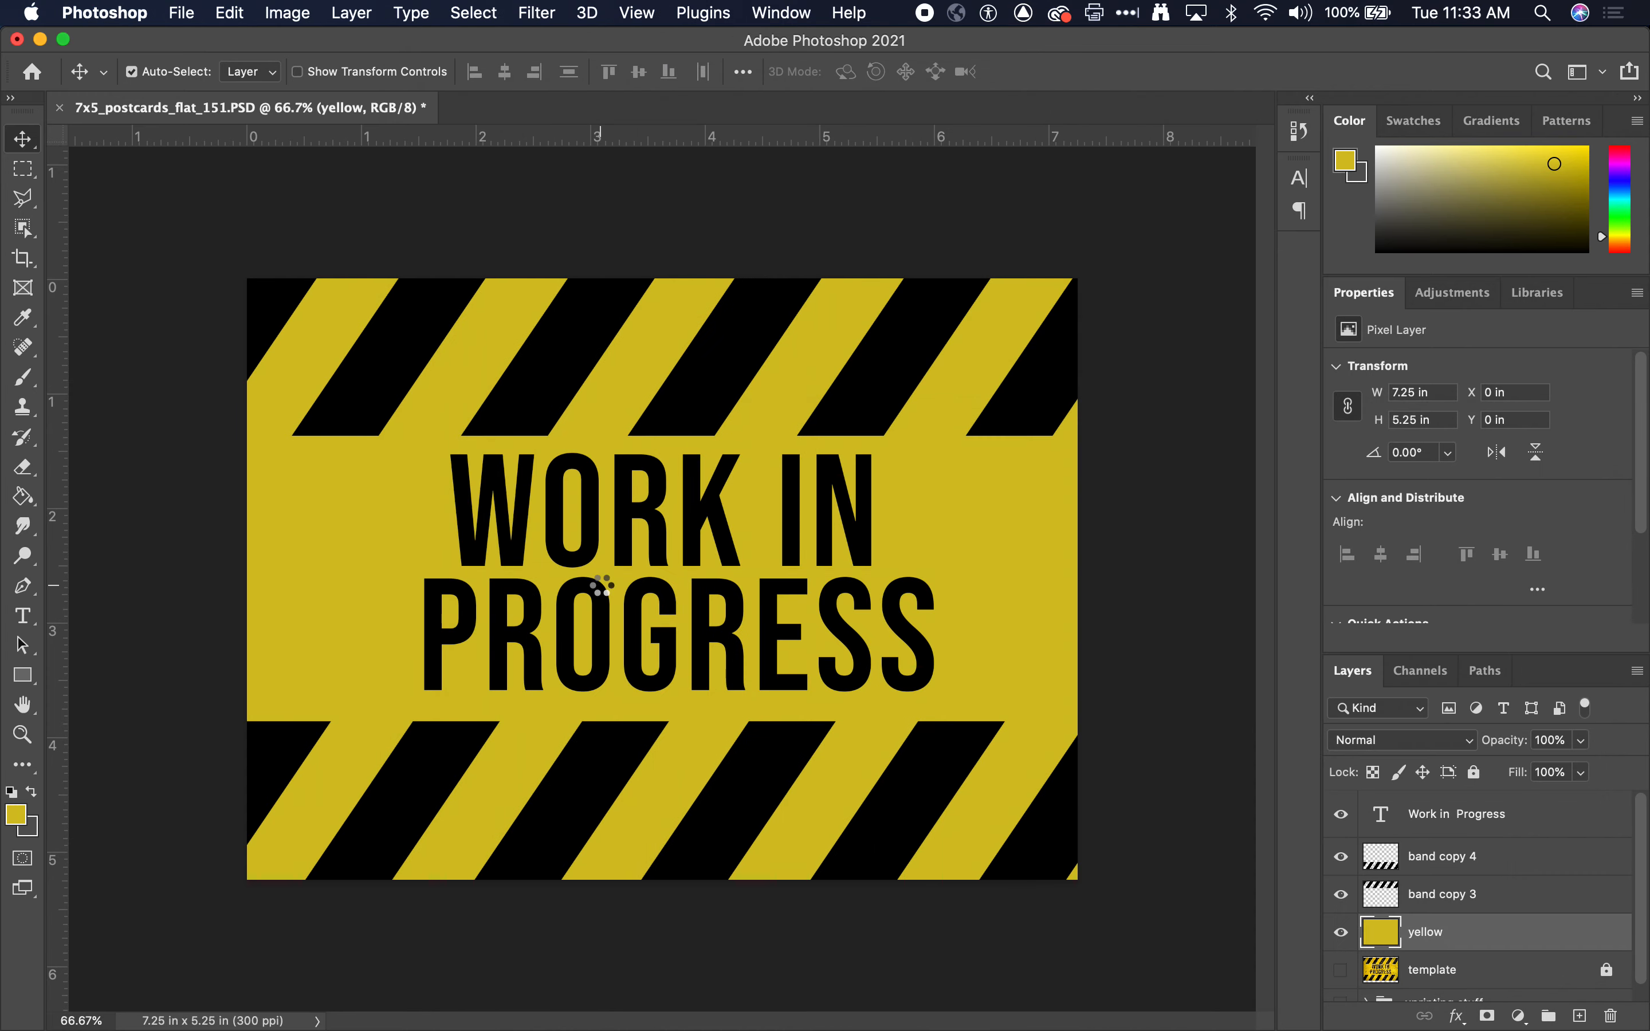
# - Rotate the placed wood photo 90° and enlarge it to about 16.23 x 12.17 in, positioned so its smoother planks cover the postcard
pyautogui.moveTo(923, 272); pyautogui.dragTo(929, 779)
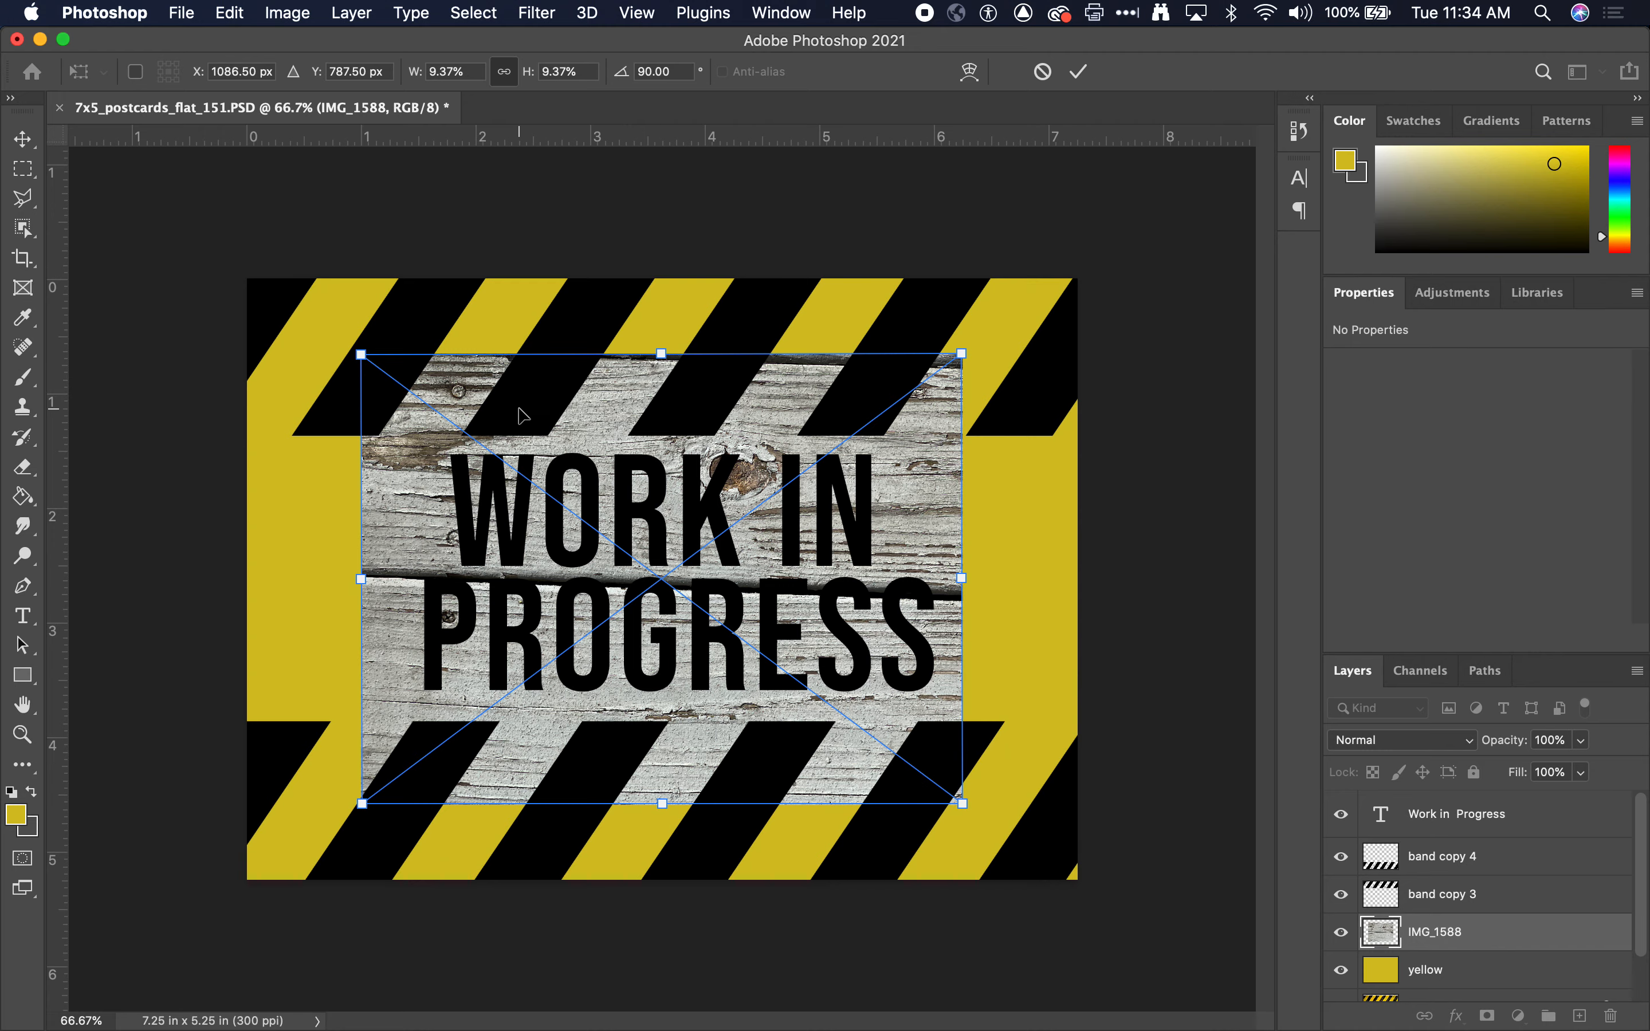
pyautogui.moveTo(667, 321); pyautogui.dragTo(697, 175)
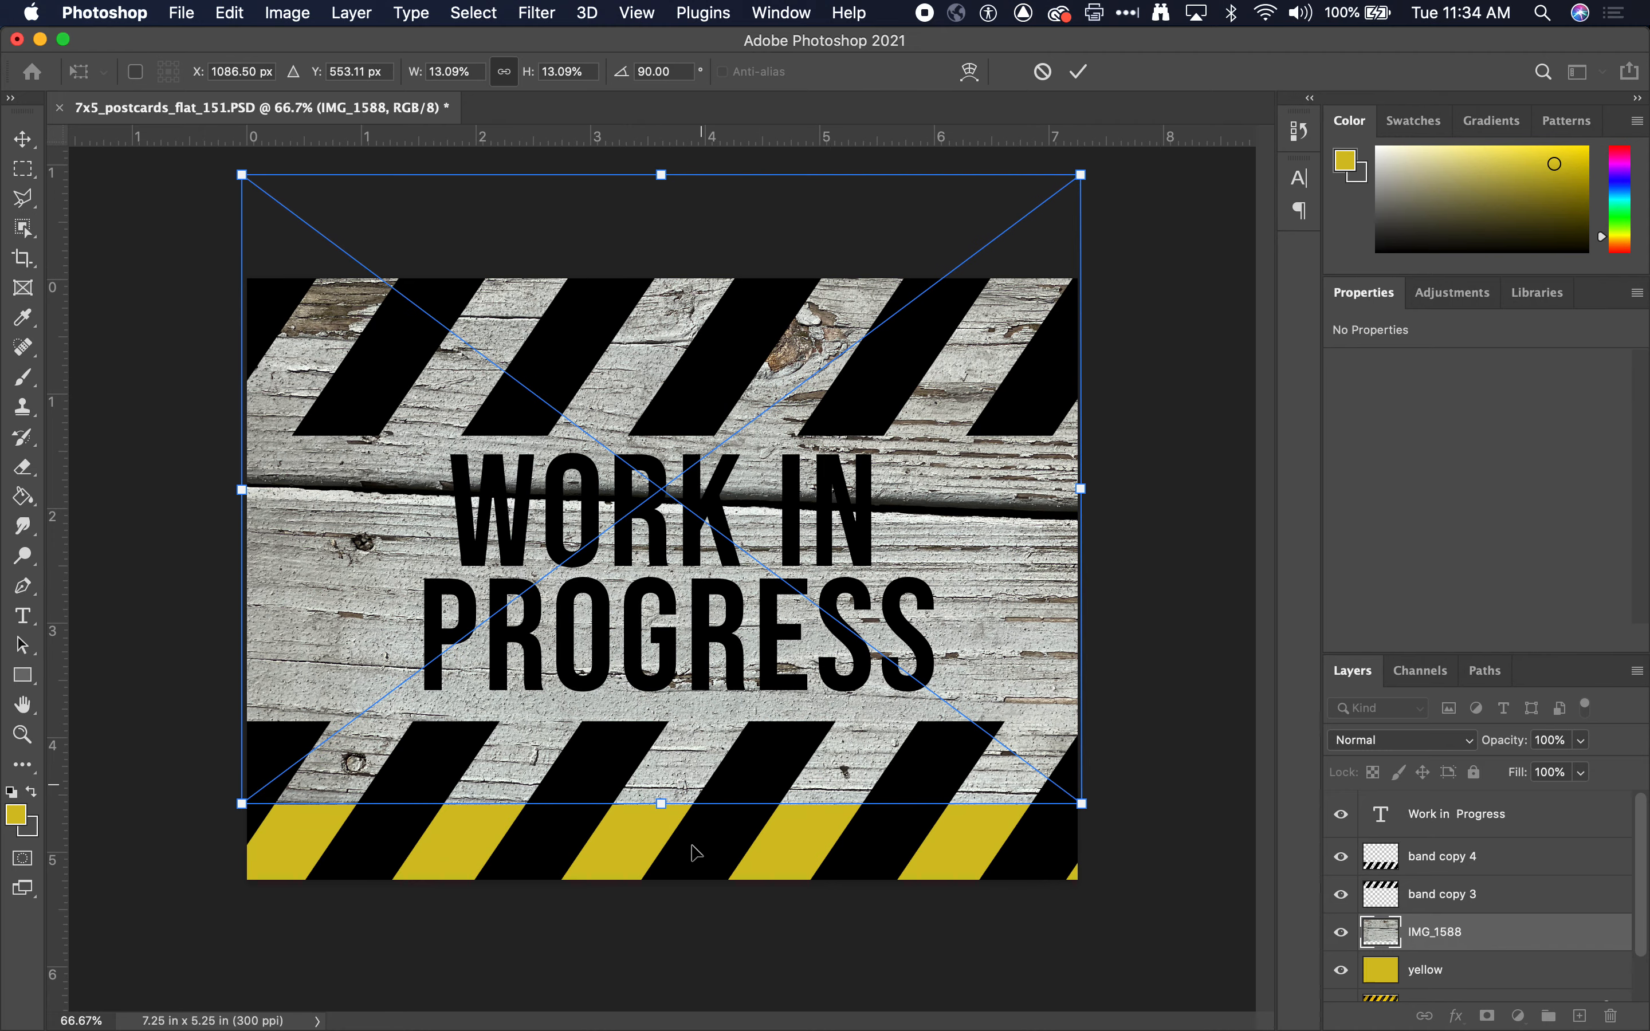
pyautogui.moveTo(657, 805); pyautogui.dragTo(682, 996)
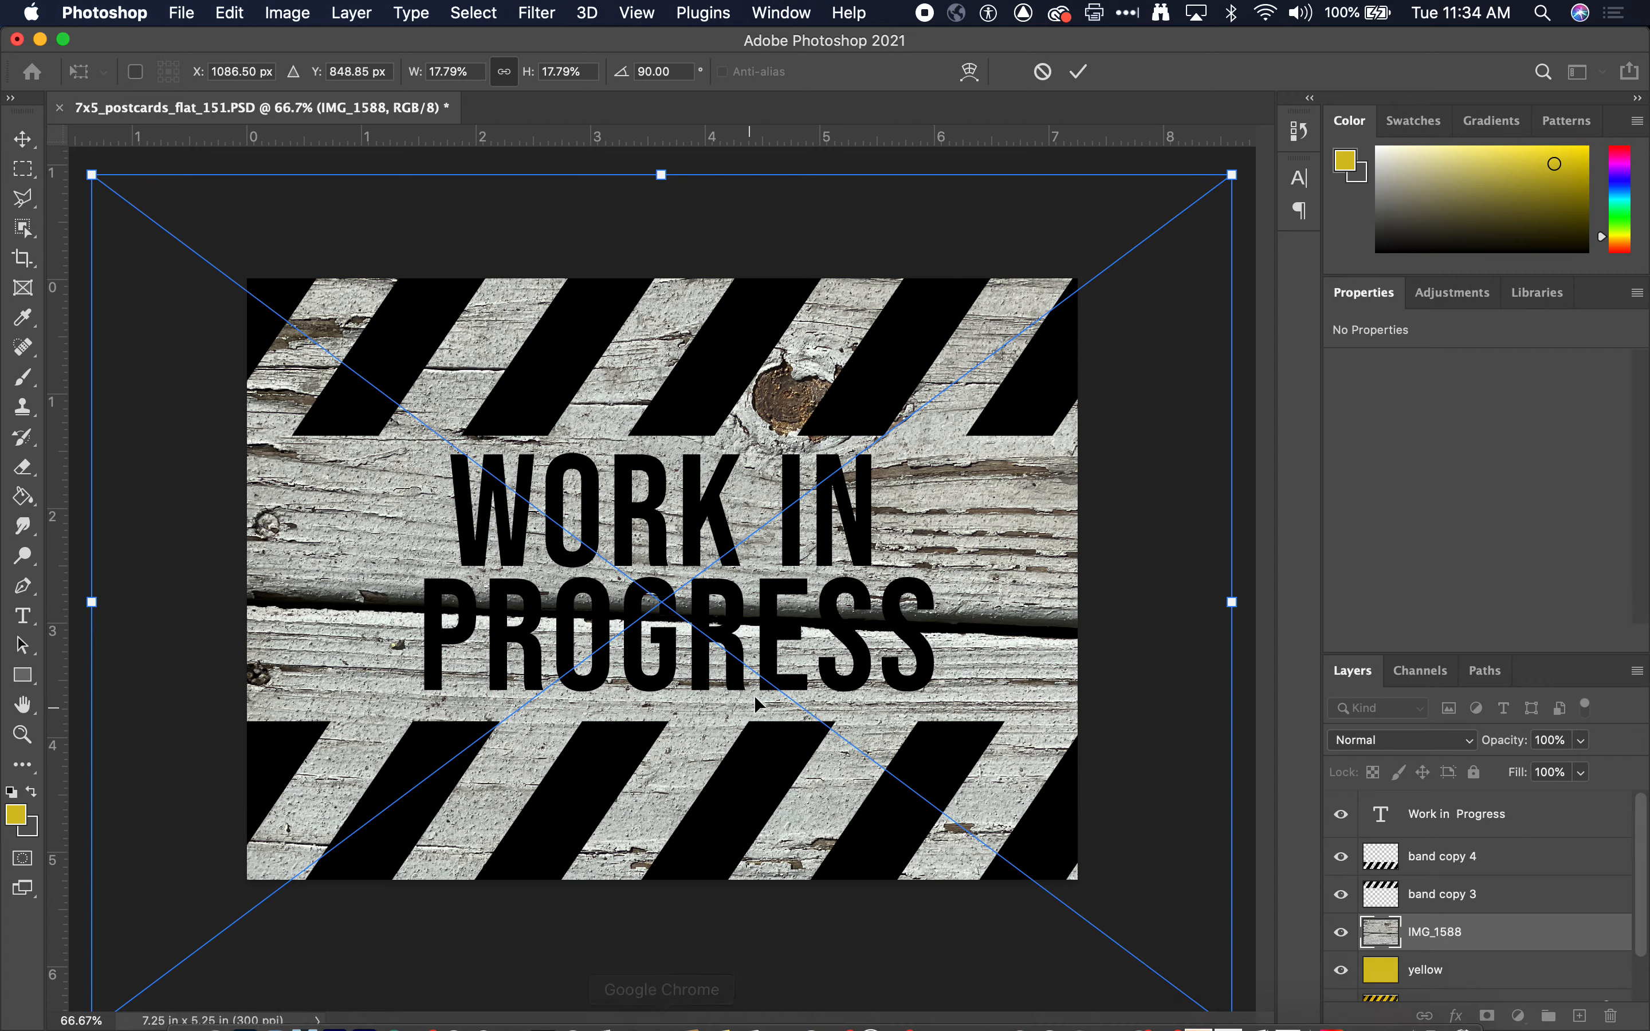
pyautogui.moveTo(772, 656); pyautogui.dragTo(786, 227)
pyautogui.moveTo(676, 597); pyautogui.dragTo(675, 949)
pyautogui.moveTo(799, 525); pyautogui.dragTo(800, 514)
pyautogui.moveTo(683, 845); pyautogui.dragTo(679, 994)
pyautogui.moveTo(750, 678); pyautogui.dragTo(753, 519)
pyautogui.moveTo(679, 860); pyautogui.dragTo(679, 899)
pyautogui.press('Return')
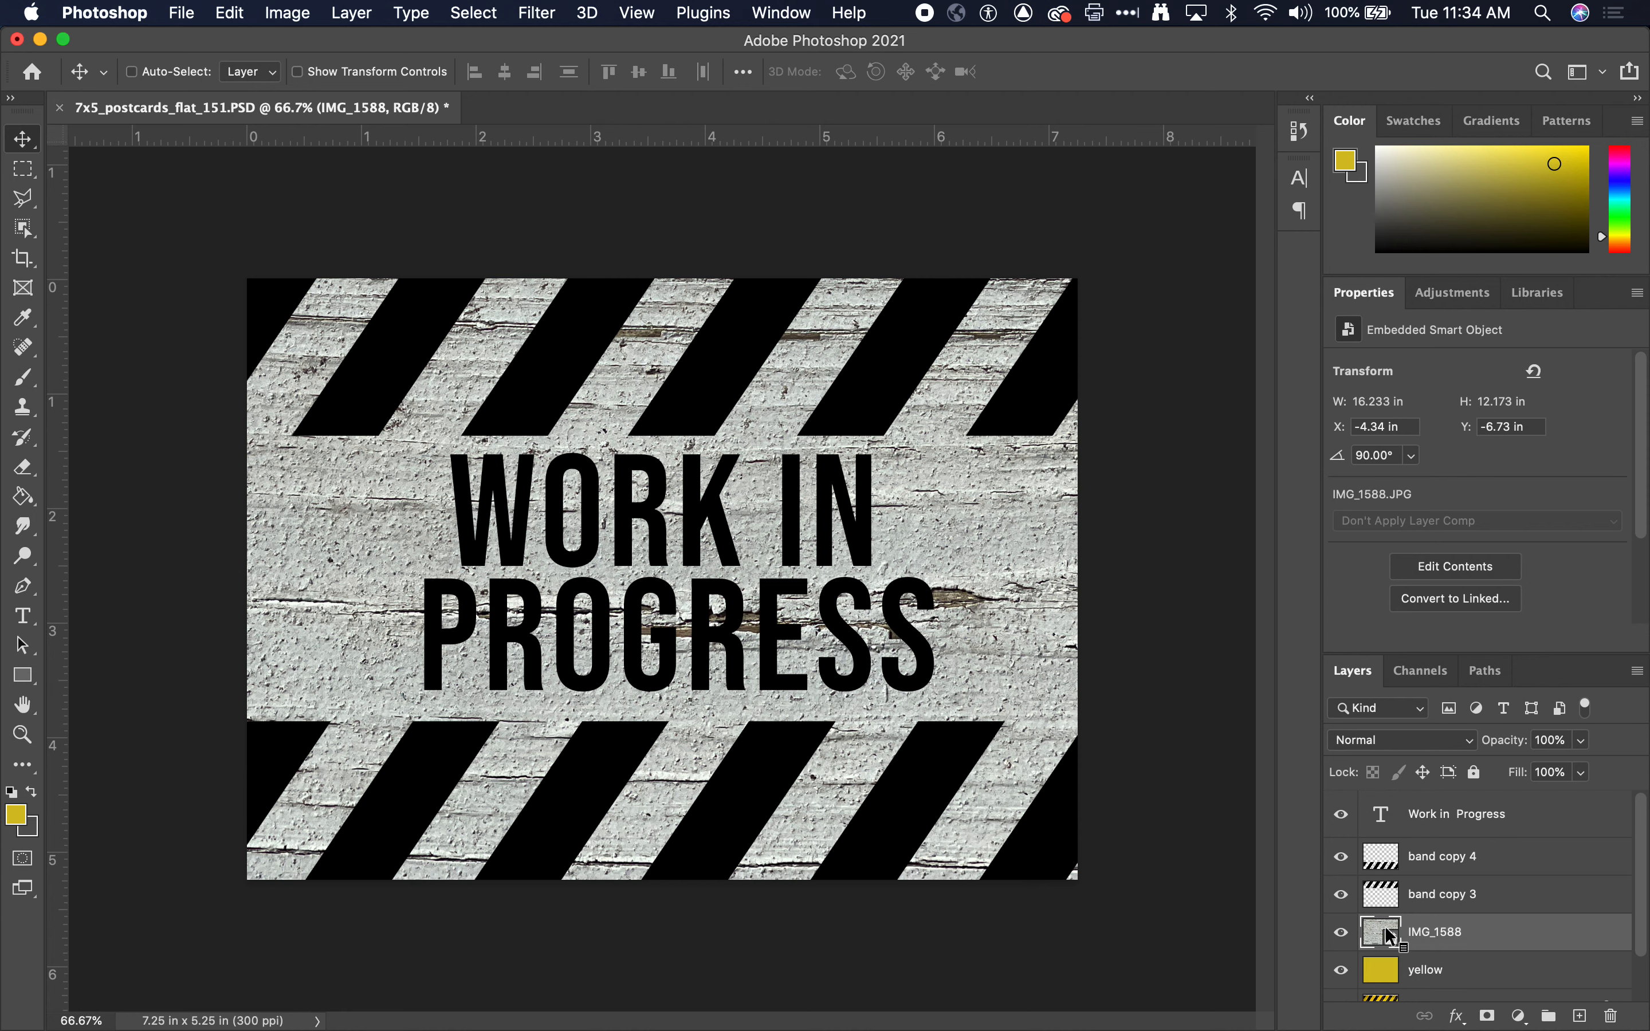
# - Rasterize the IMG_1588 layer and move it to the top of the layer stack
pyautogui.rightClick(1454, 938)
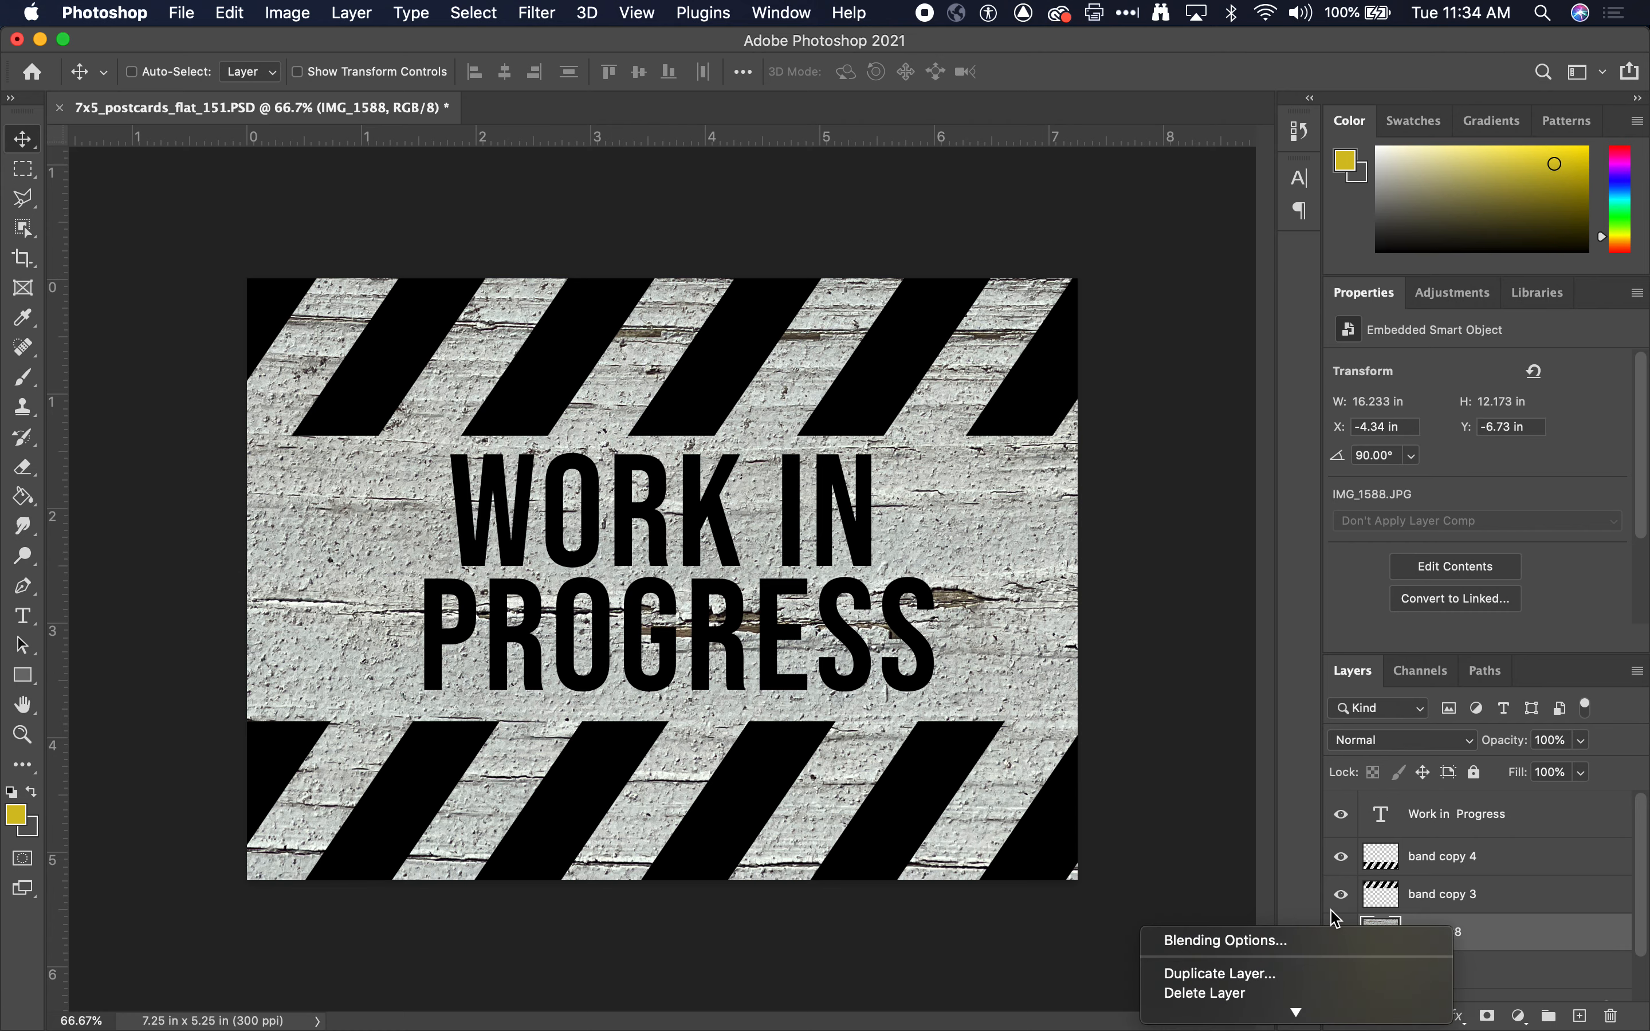
pyautogui.moveTo(1307, 1012)
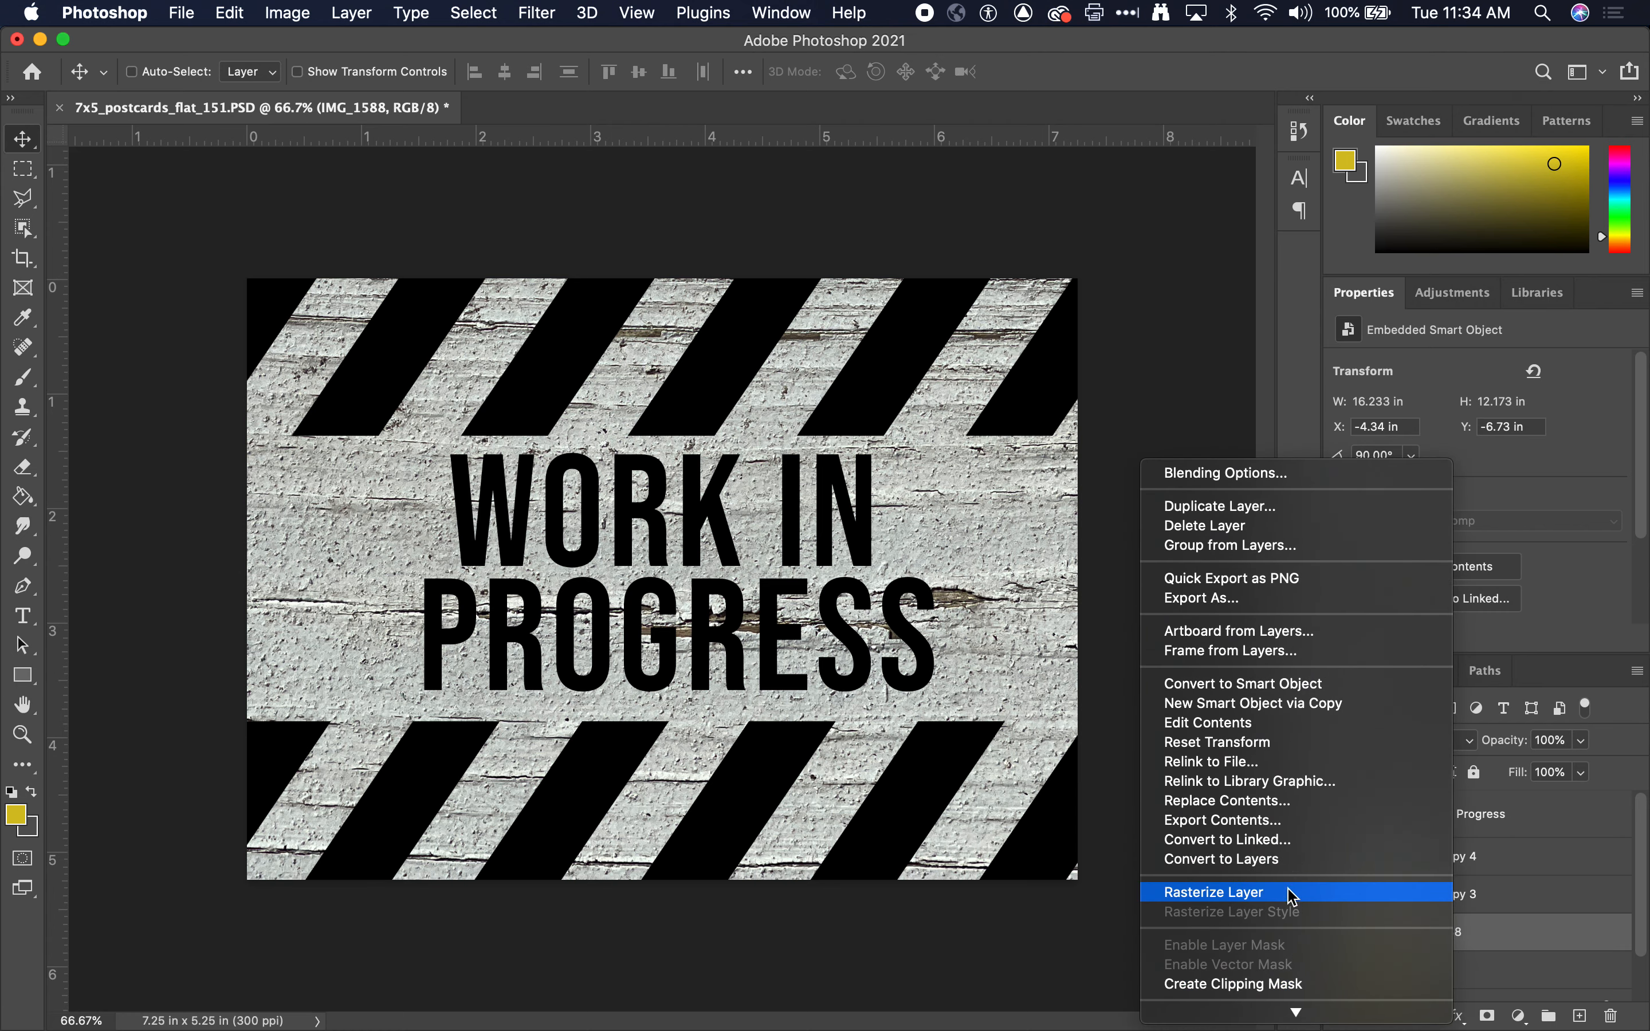
pyautogui.click(1290, 894)
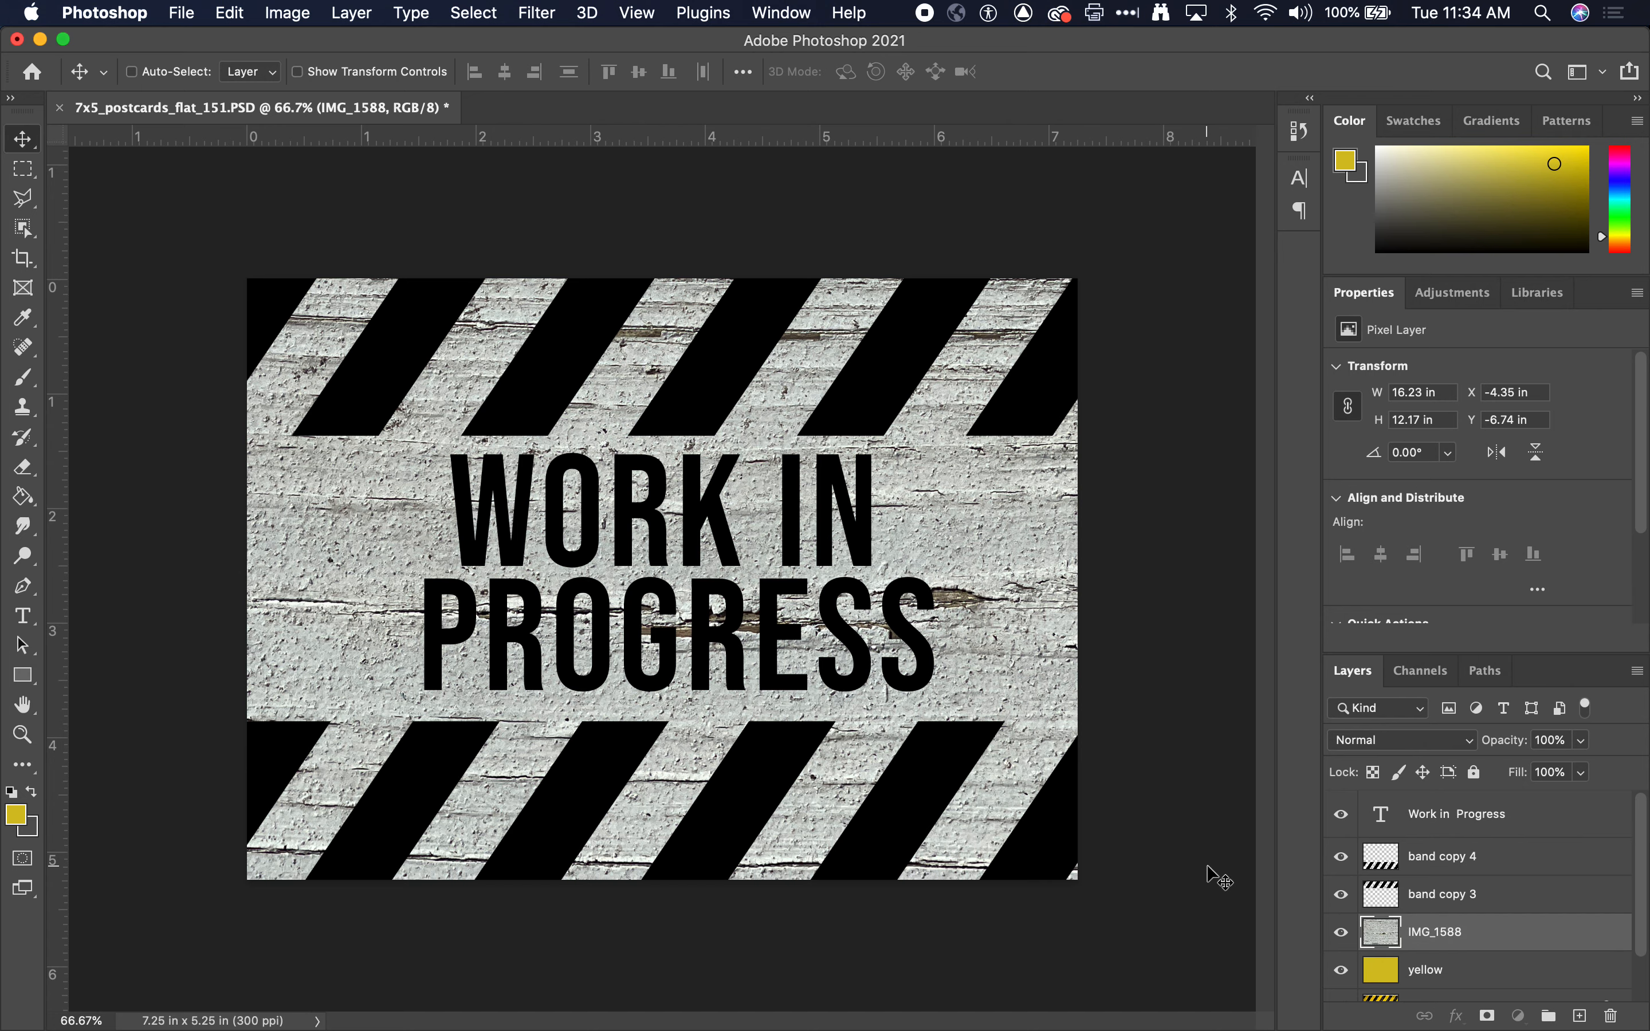
pyautogui.moveTo(1384, 932); pyautogui.dragTo(1381, 815)
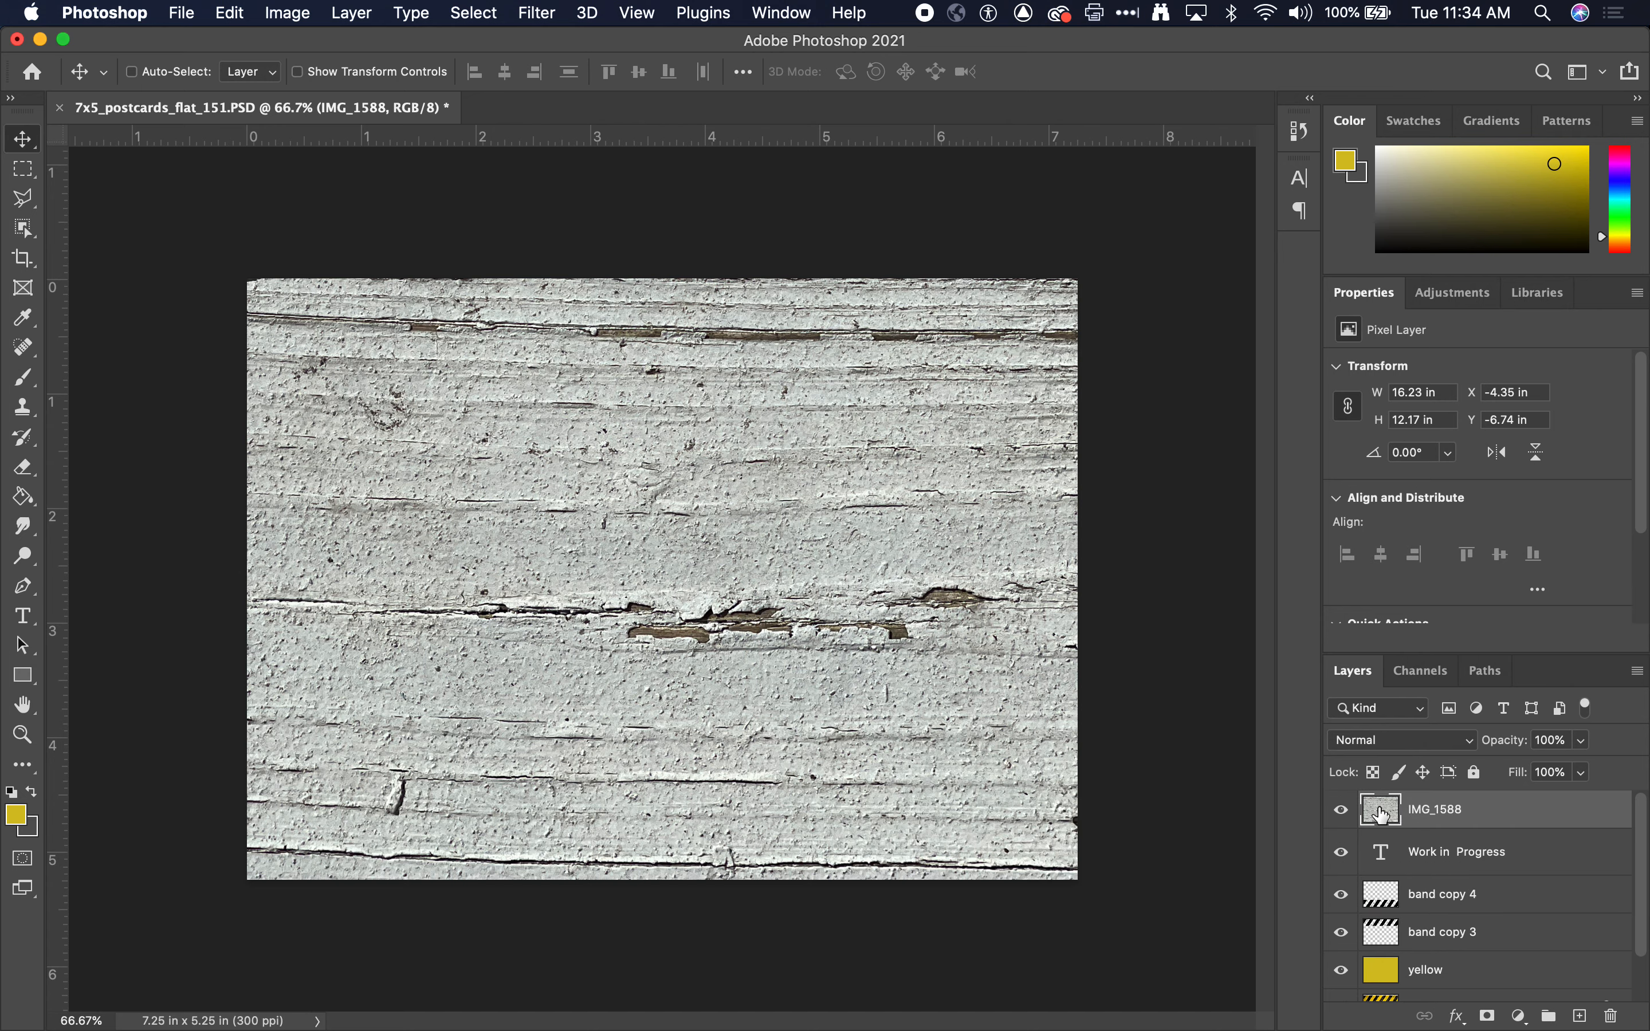
# - Blend the IMG_1588 wood texture layer in Hard Light mode at 57% opacity
pyautogui.moveTo(1508, 744); pyautogui.dragTo(1583, 737)
pyautogui.click(1448, 742)
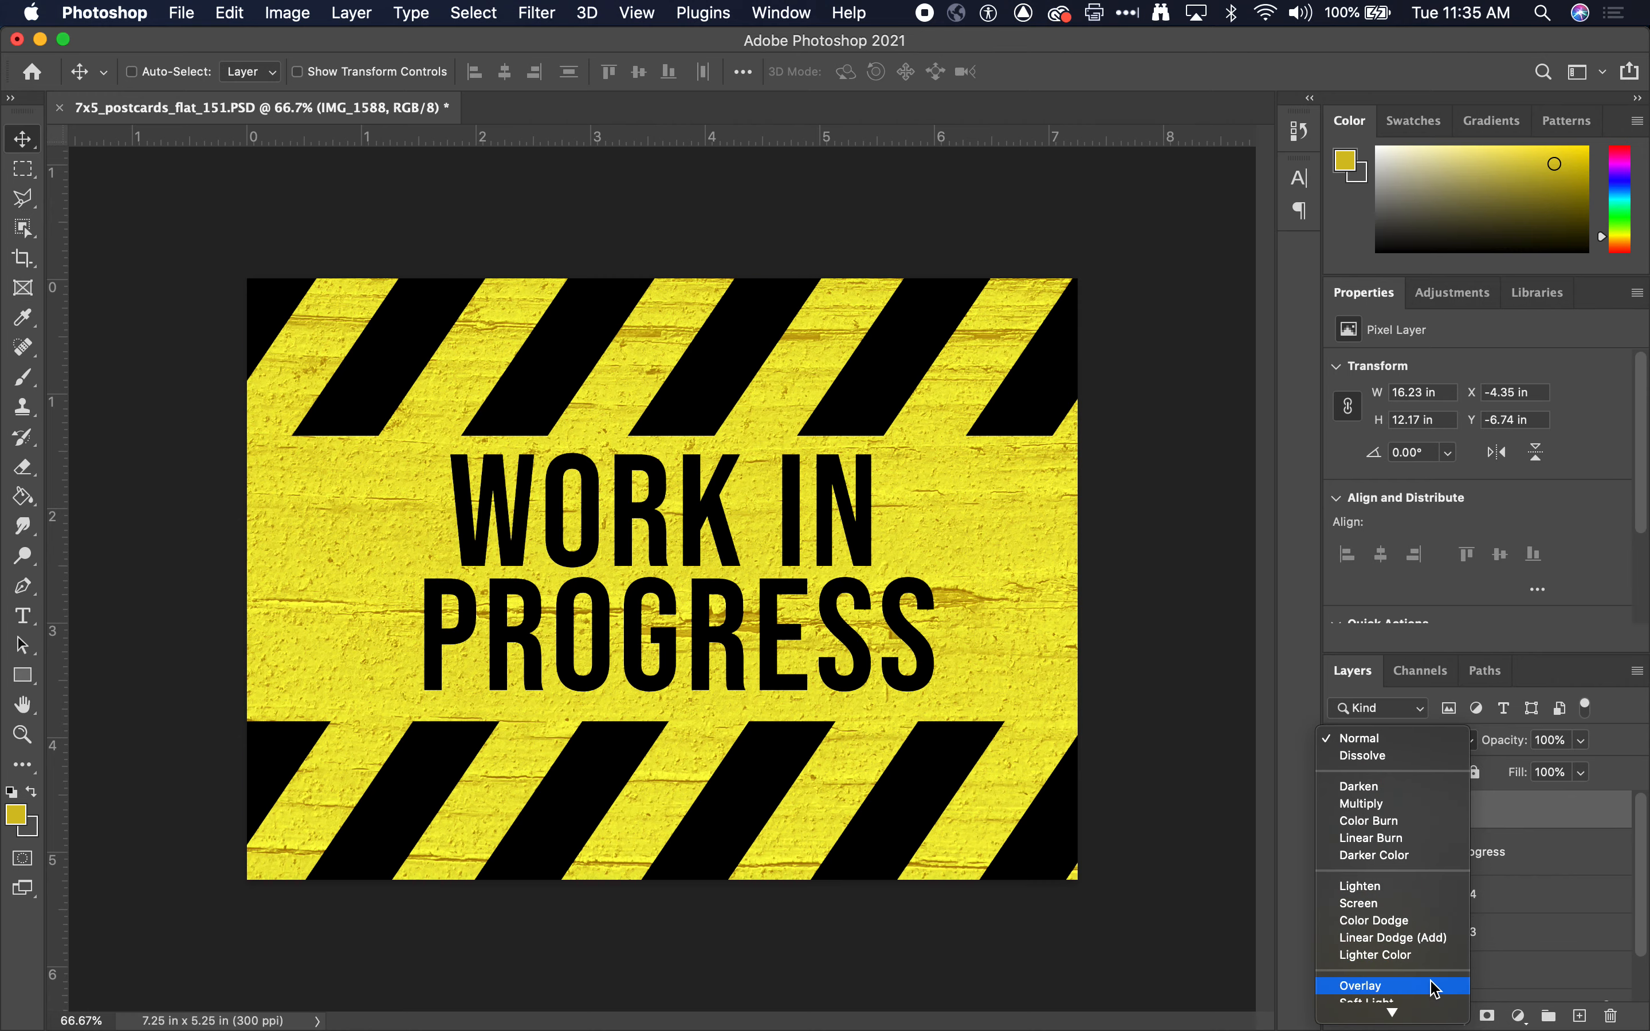
pyautogui.scroll(-3, 1434, 990)
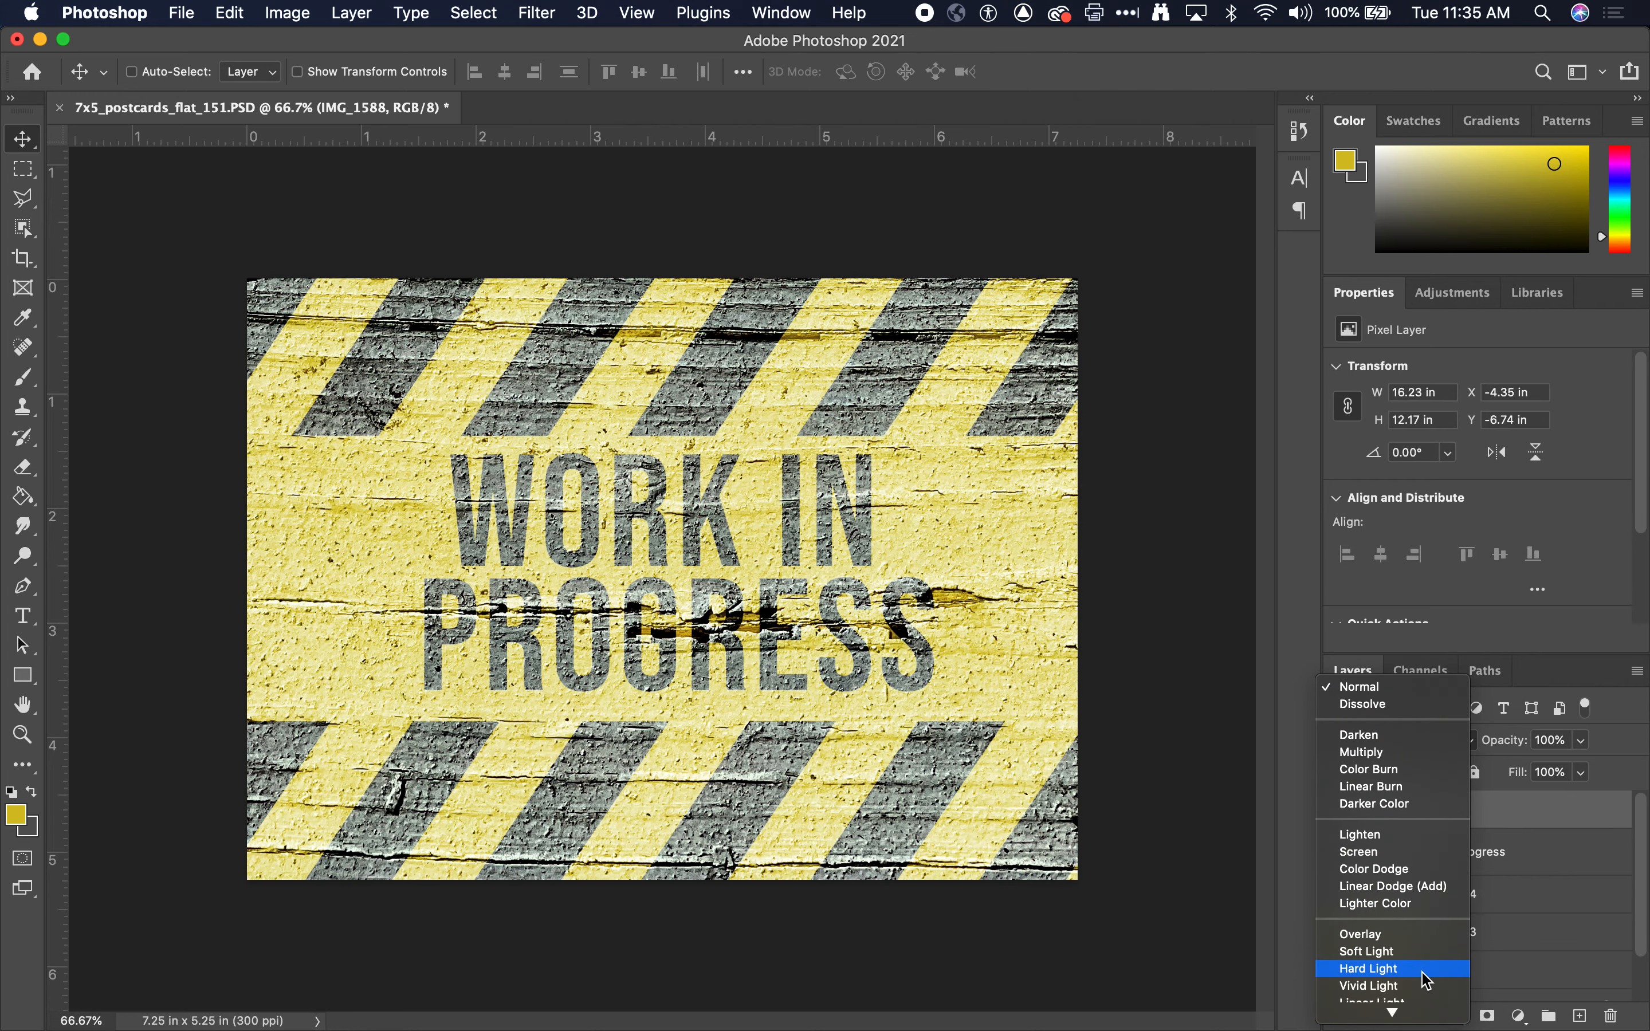
pyautogui.click(1425, 971)
pyautogui.moveTo(1513, 748); pyautogui.dragTo(1479, 751)
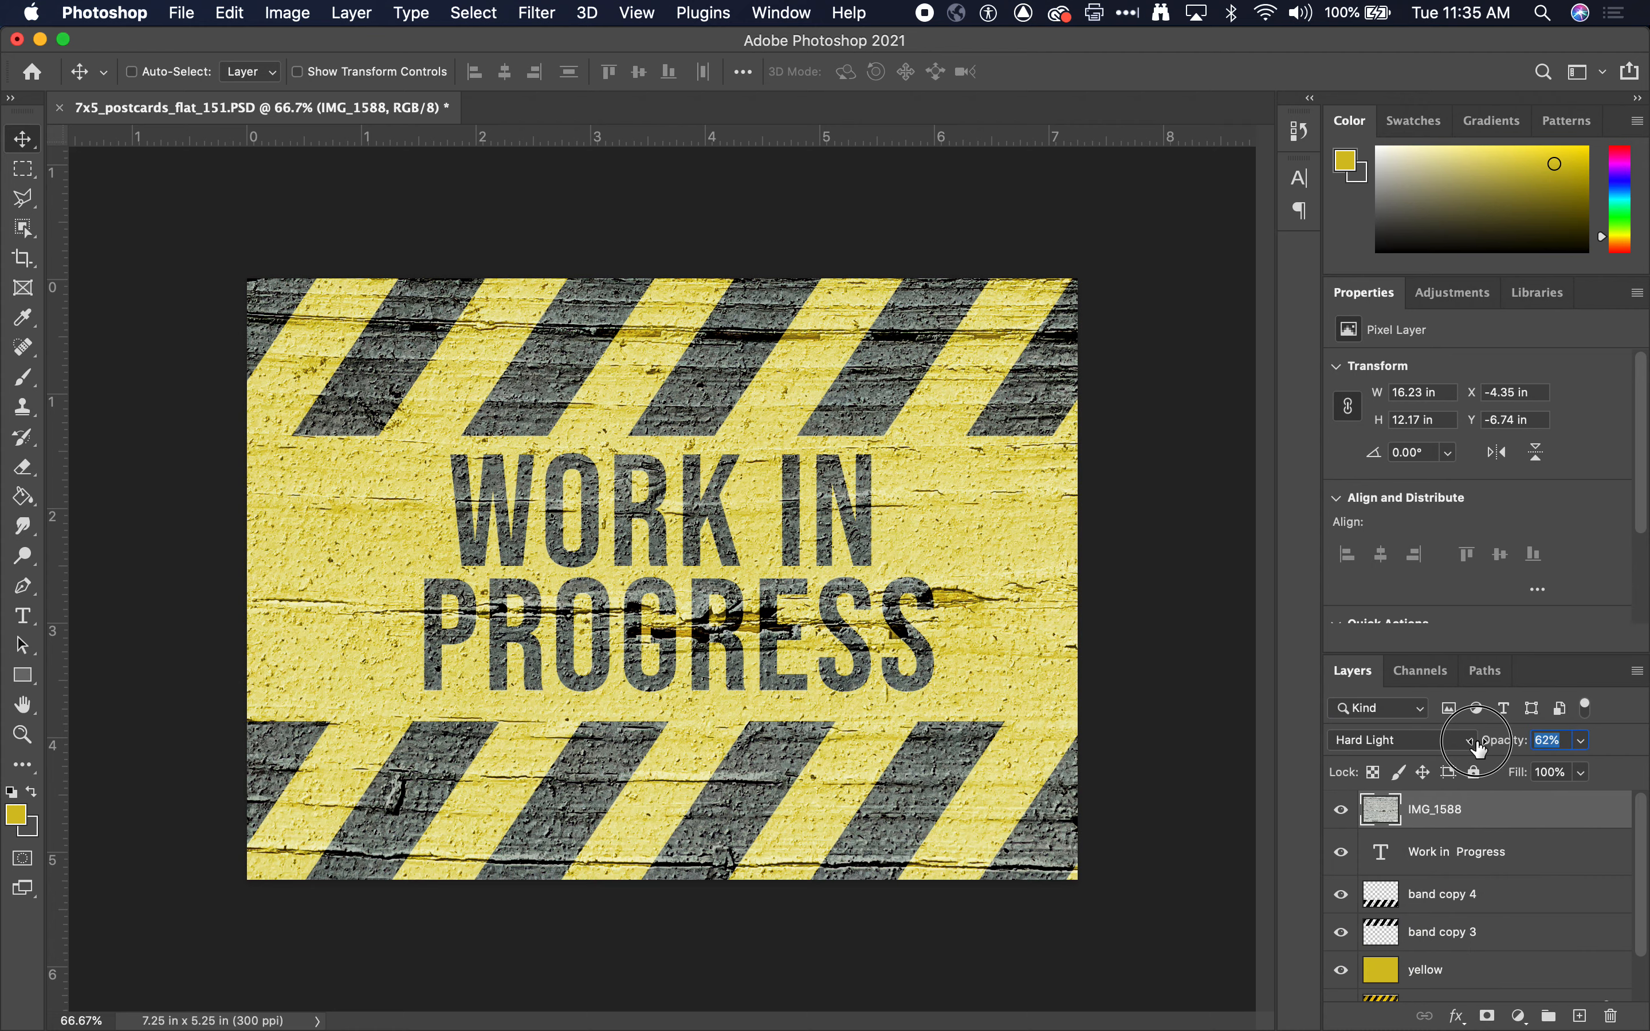
pyautogui.moveTo(1507, 745); pyautogui.dragTo(1500, 745)
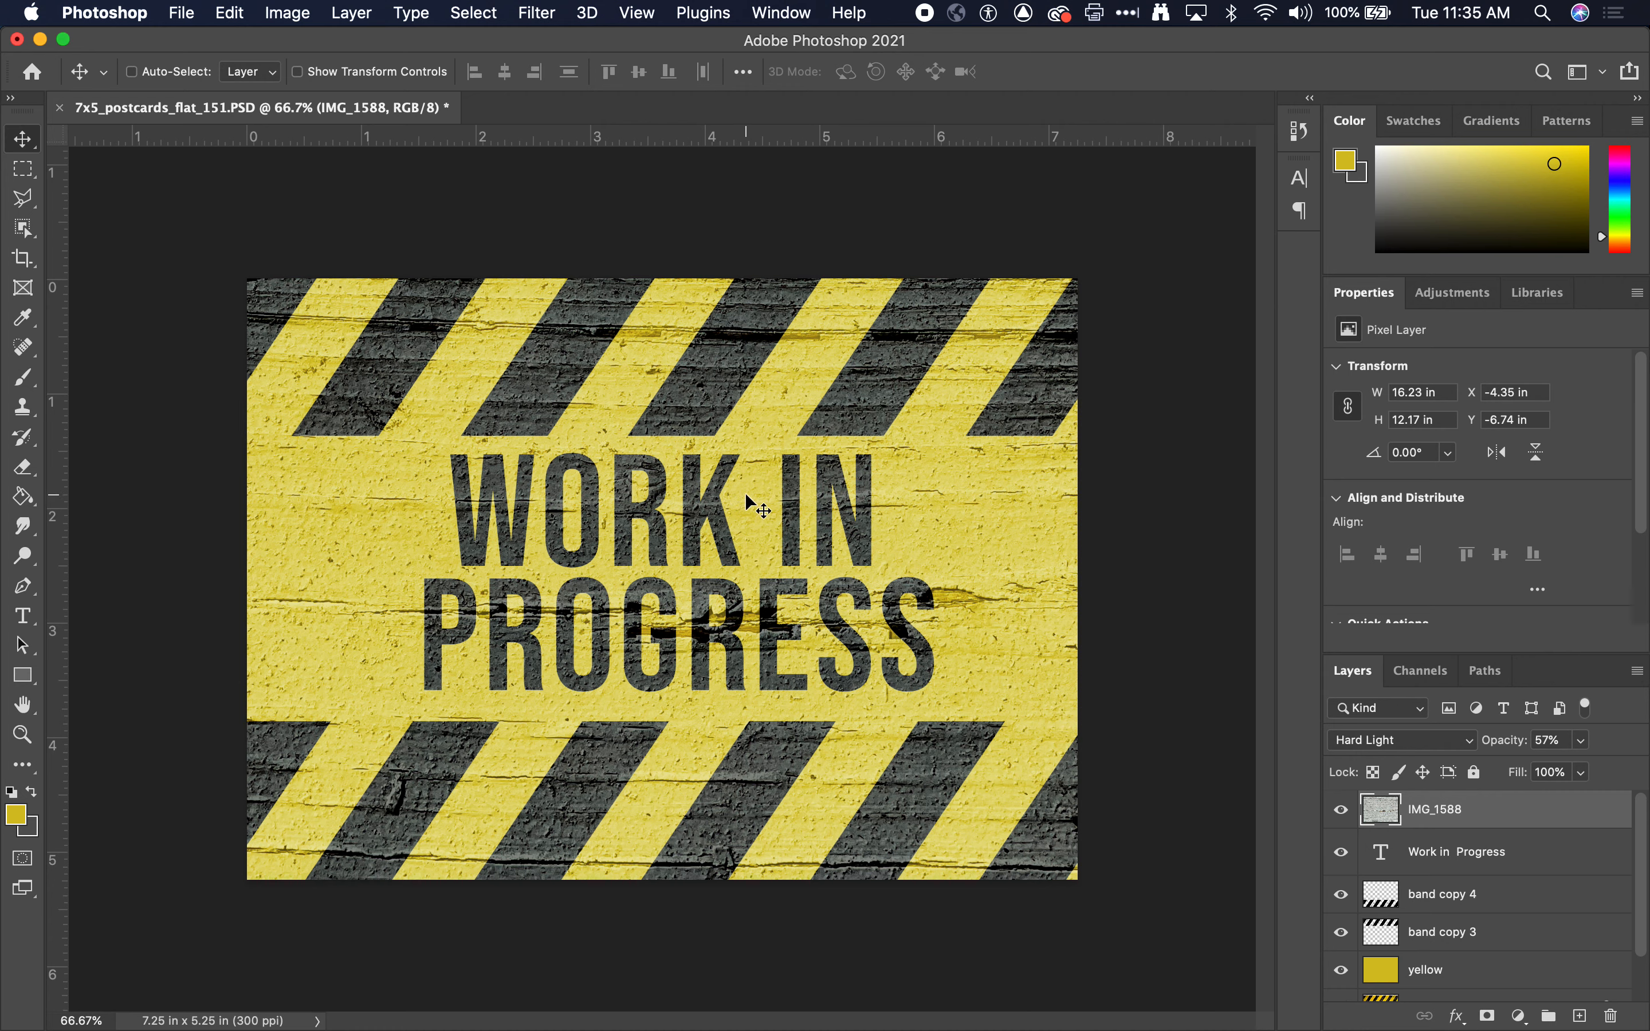
# - Try placing the IMG_1588 texture layer beneath the text layer and return it to the top of the stack
pyautogui.click(1387, 822)
pyautogui.moveTo(1388, 822); pyautogui.dragTo(1387, 867)
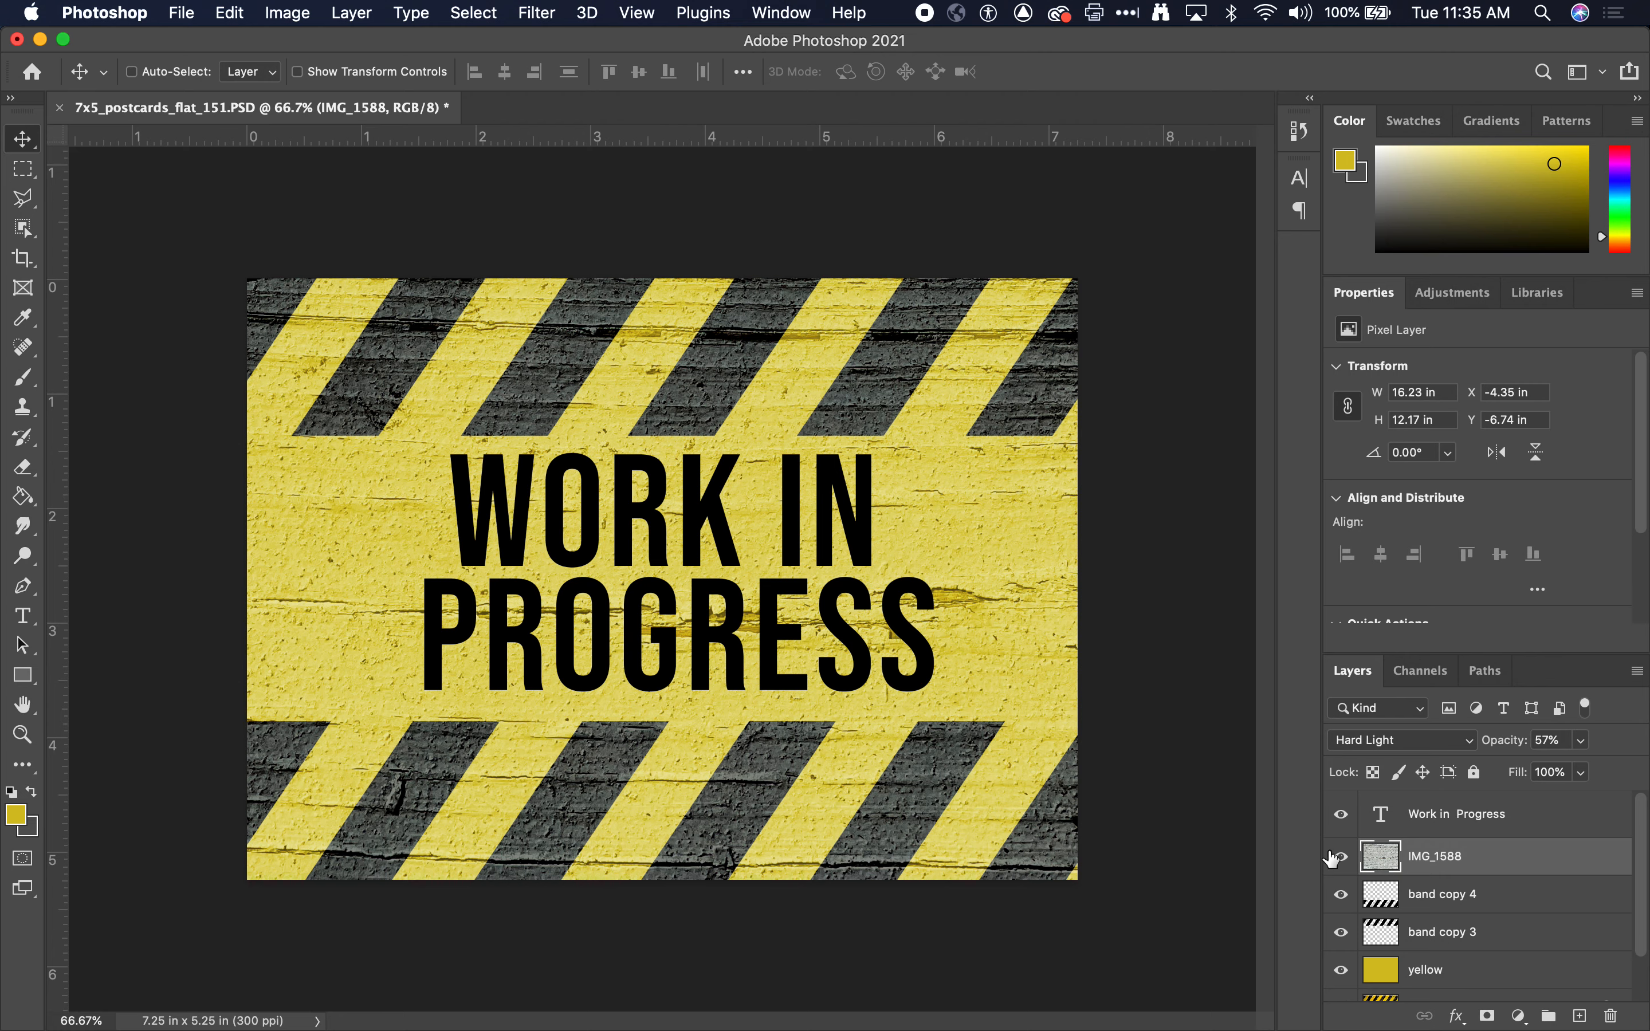
pyautogui.moveTo(1384, 858); pyautogui.dragTo(1385, 810)
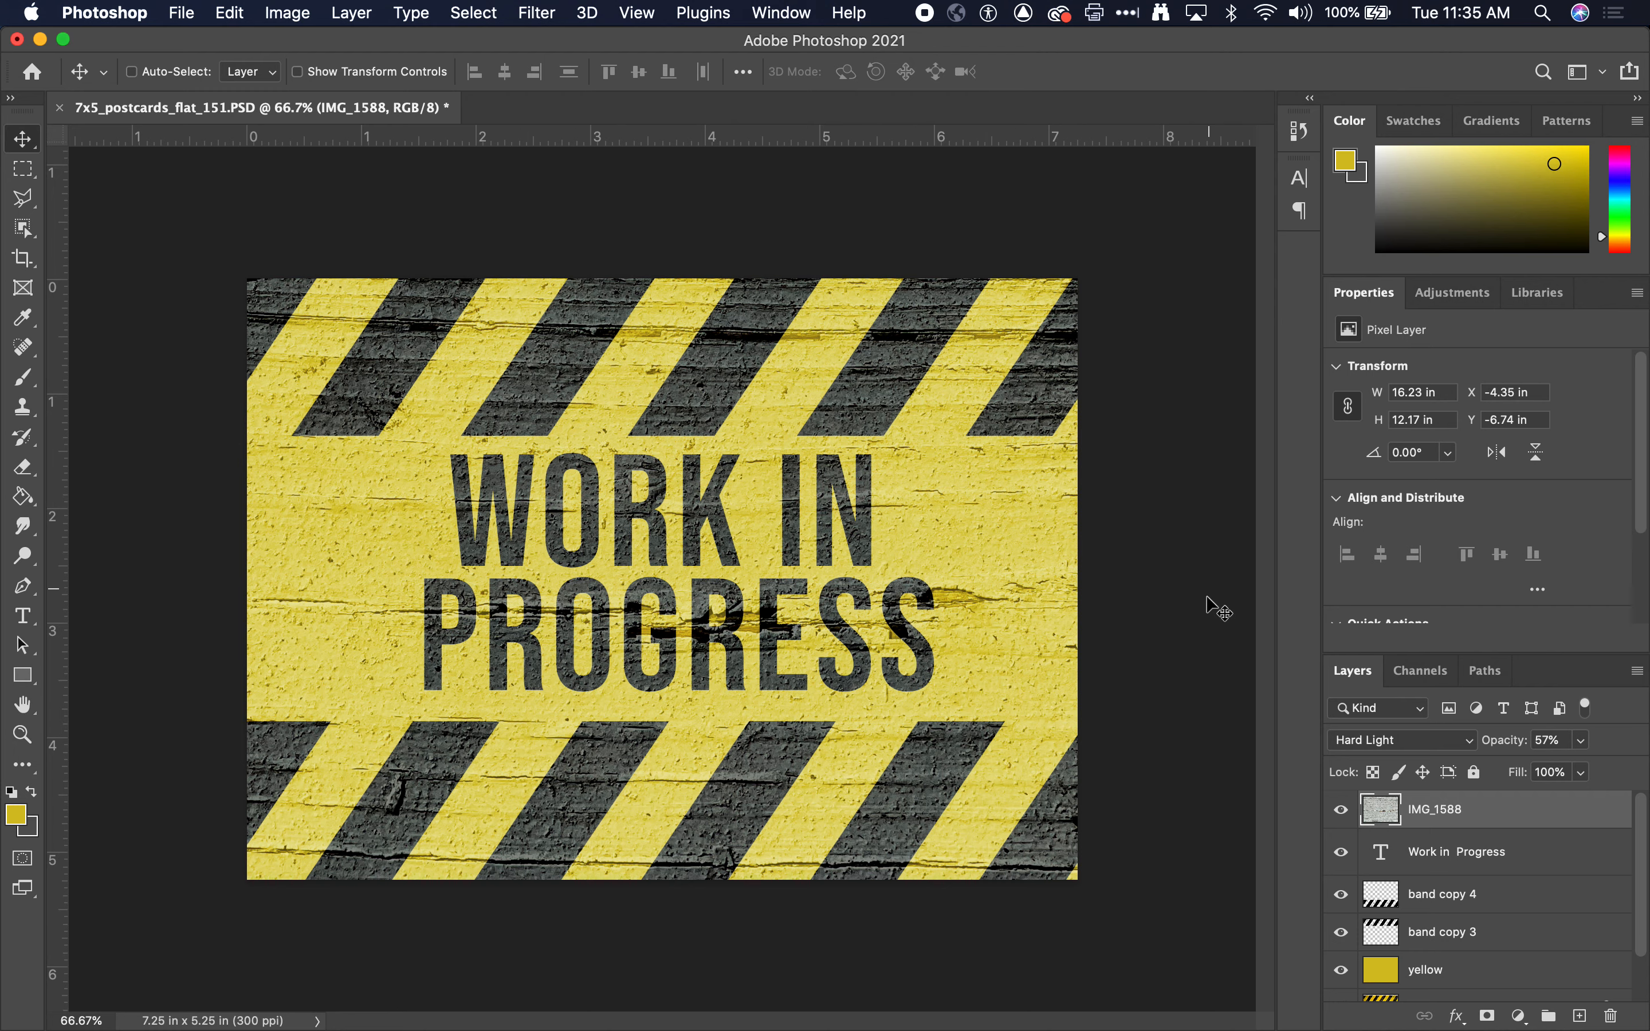
# - Review the layers of the postcard one by one from the texture down to the template, leaving the yellow layer selected
pyautogui.scroll(-2, 1455, 849)
pyautogui.scroll(2, 1455, 849)
pyautogui.click(1381, 936)
pyautogui.click(1382, 894)
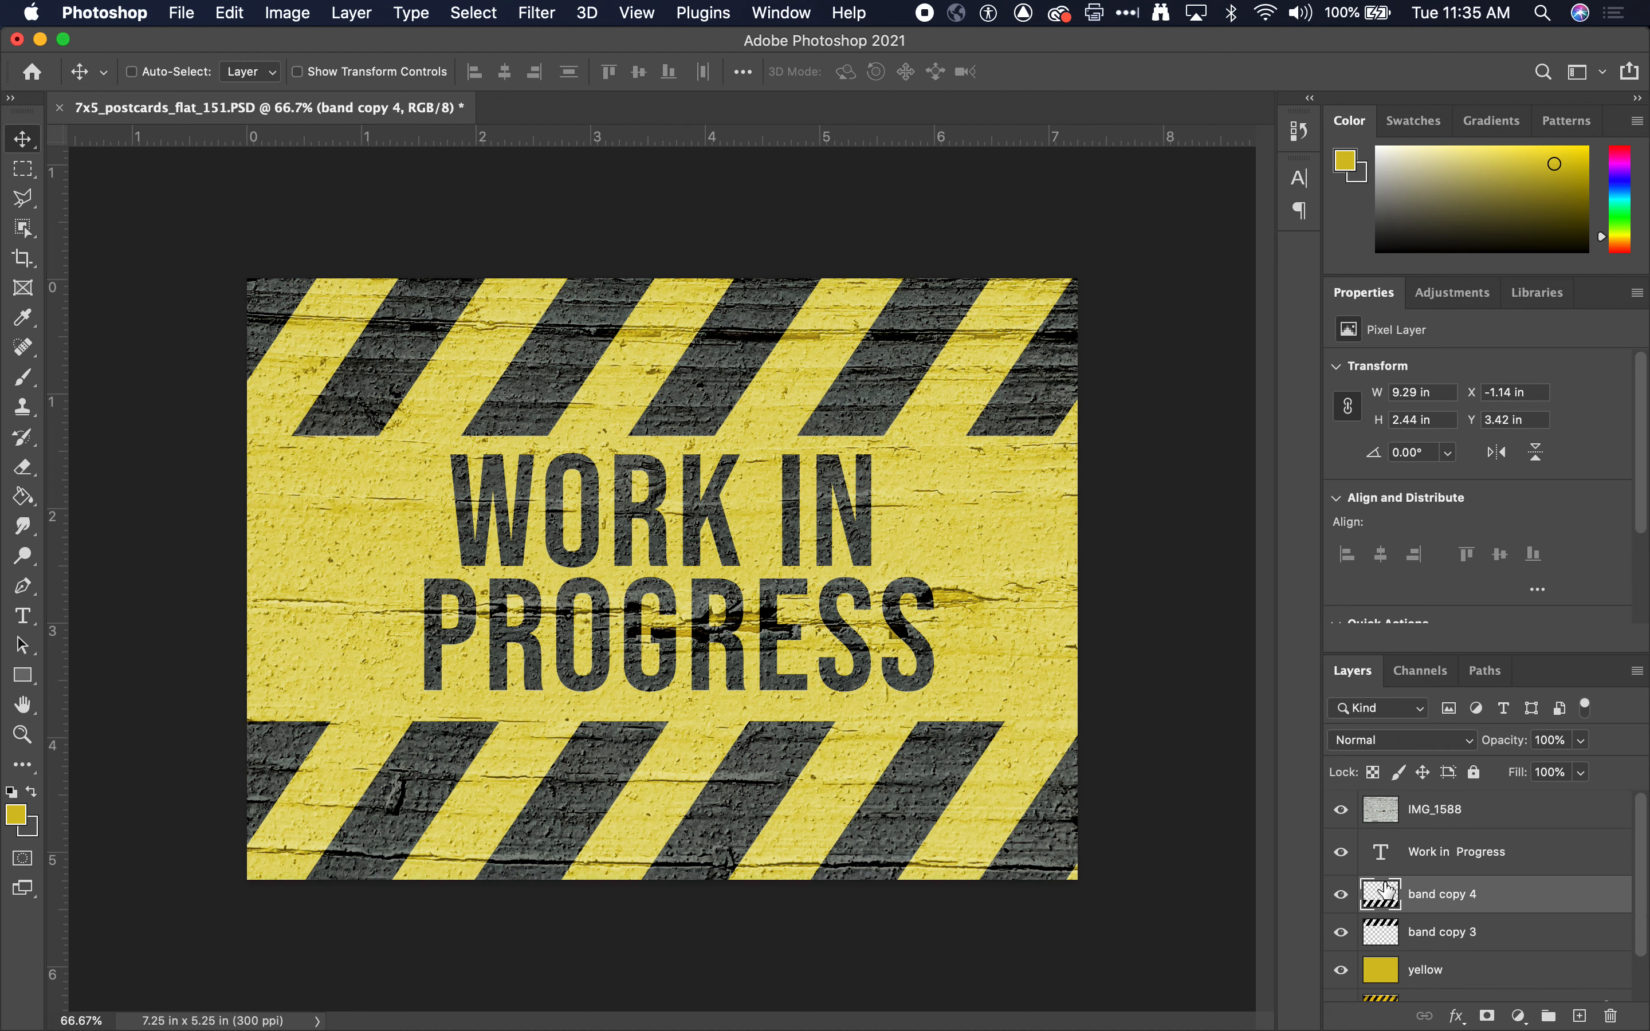
pyautogui.click(1399, 848)
pyautogui.click(1387, 810)
pyautogui.click(1387, 981)
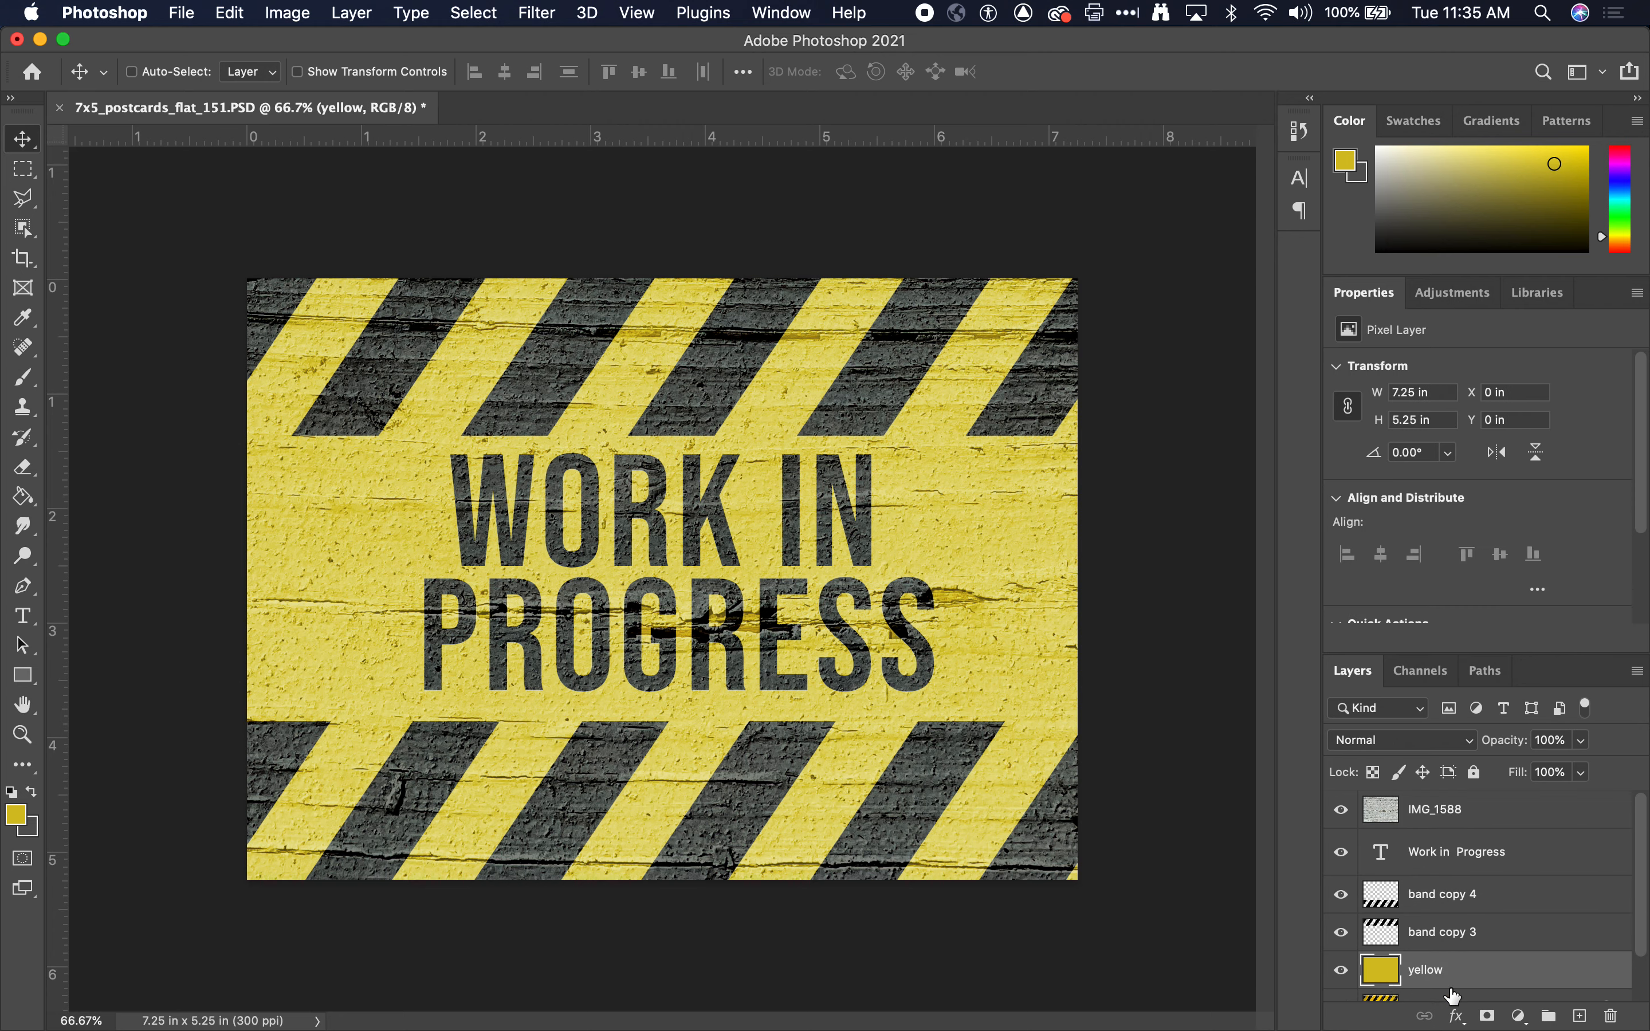
pyautogui.scroll(-2, 1425, 981)
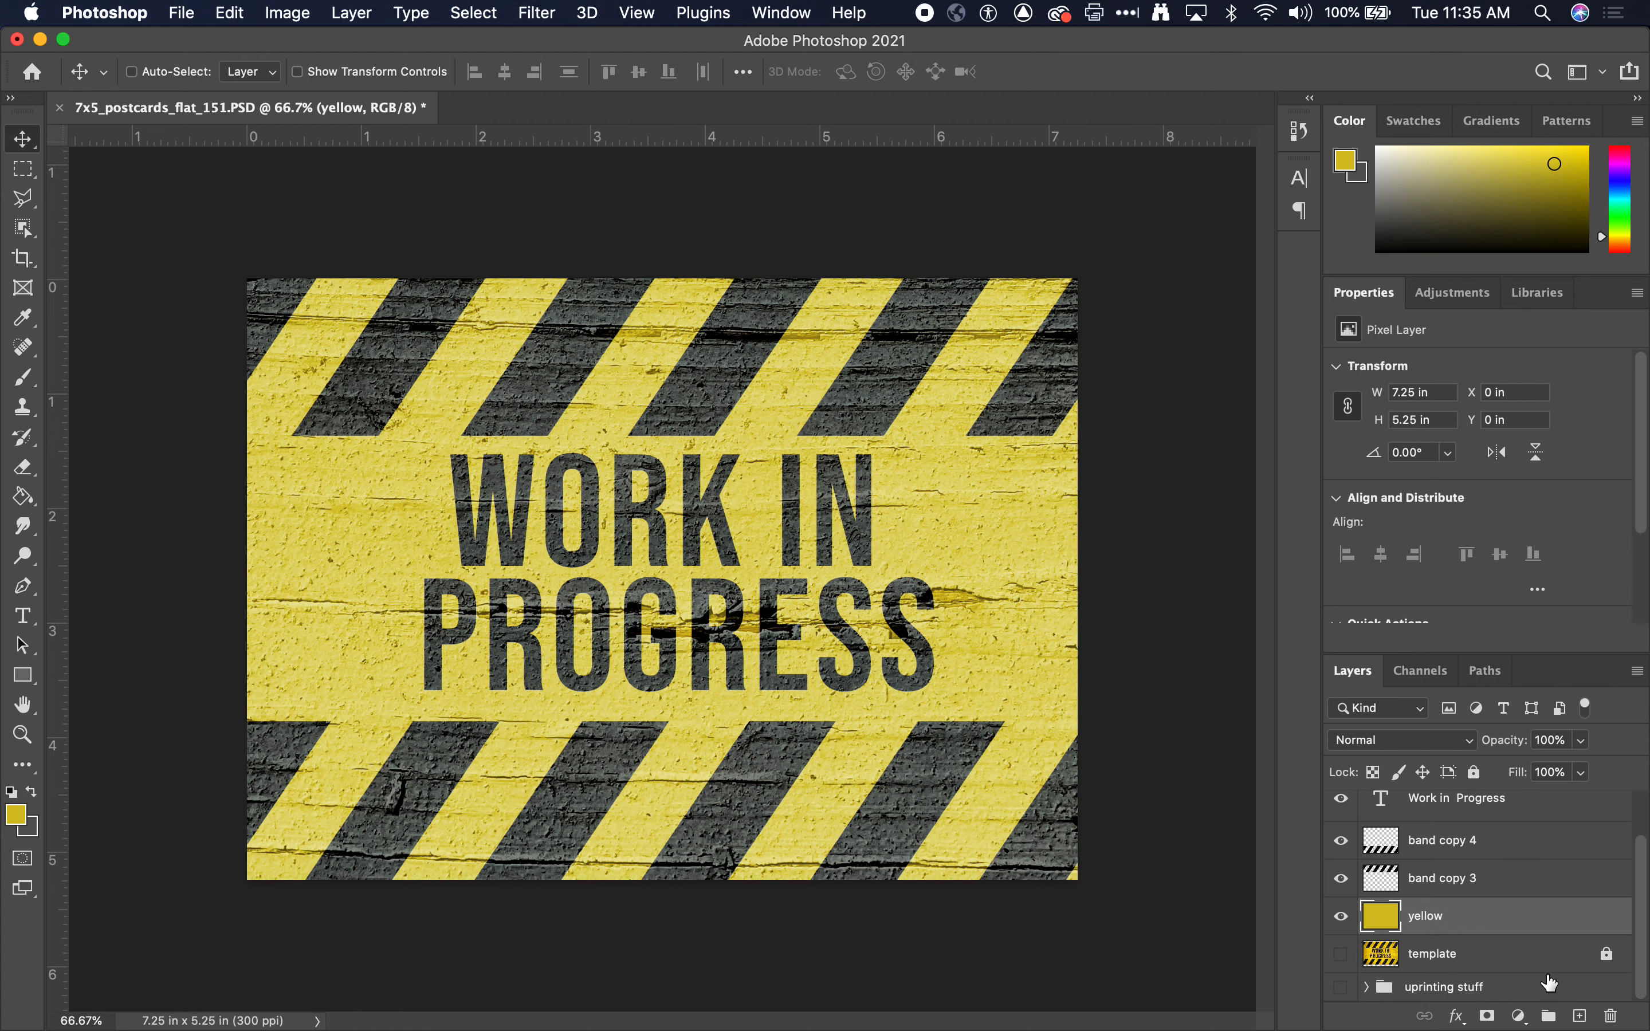
pyautogui.scroll(2, 1549, 982)
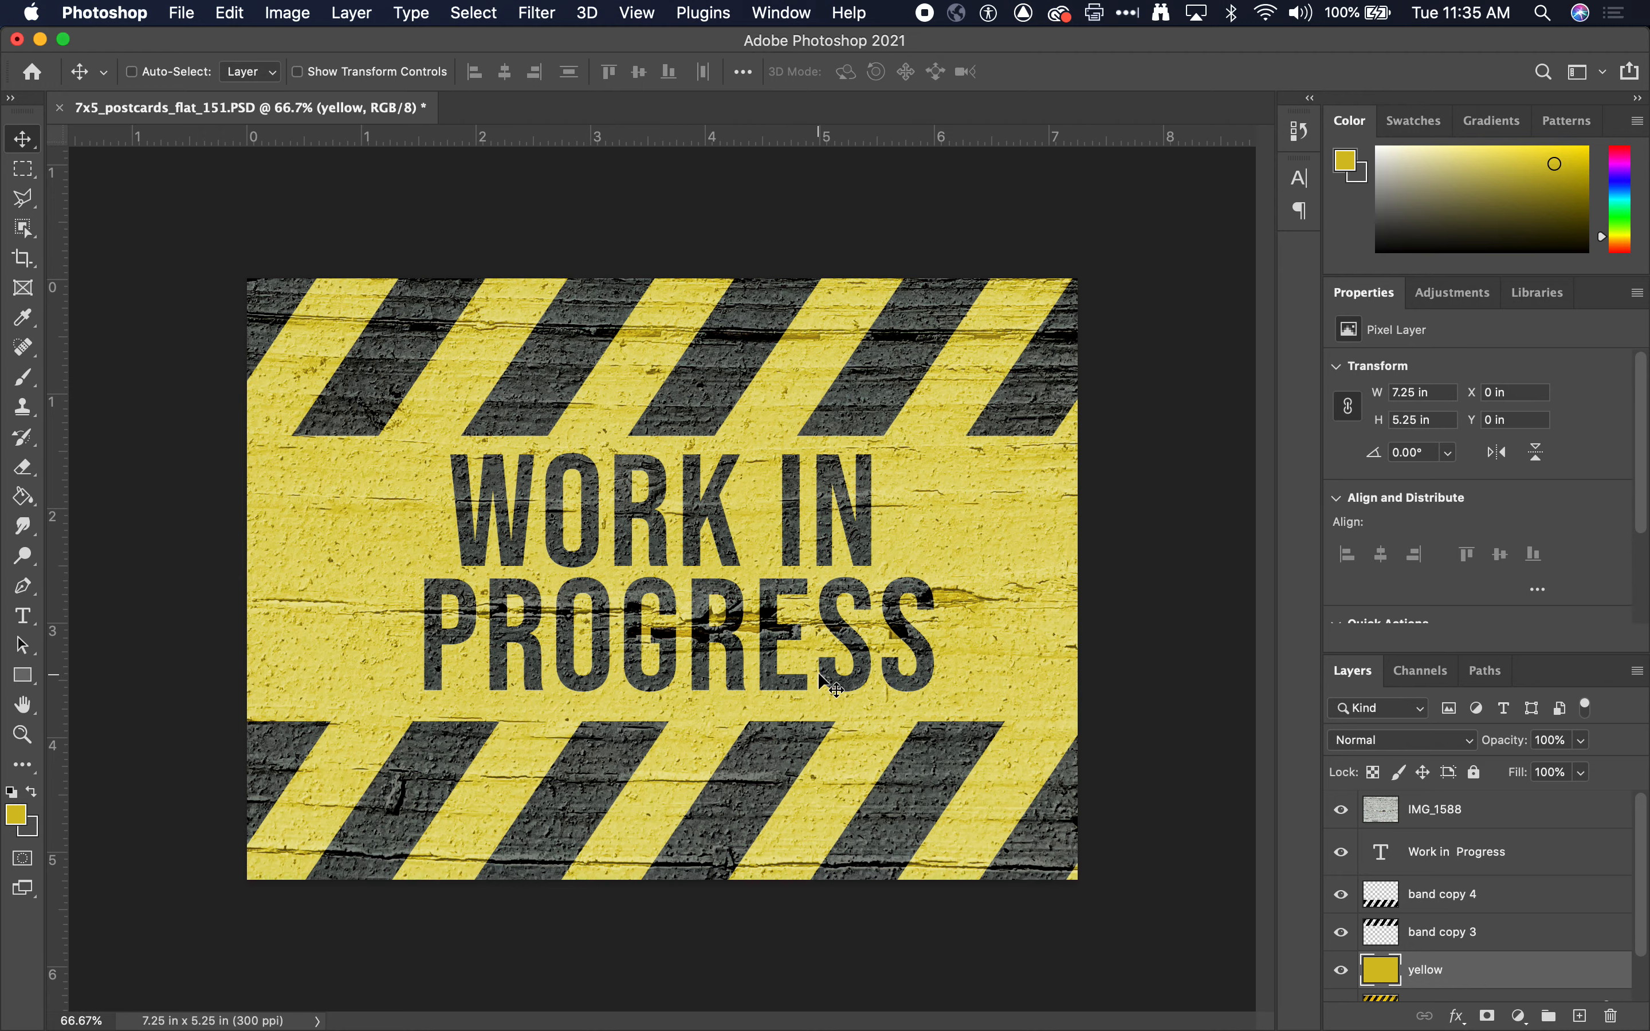
# - Switch to Finder, preview the photos in the Postcard folder, and place IMG_1557.jpeg in the Photoshop postcard document
pyautogui.press('super+Tab')
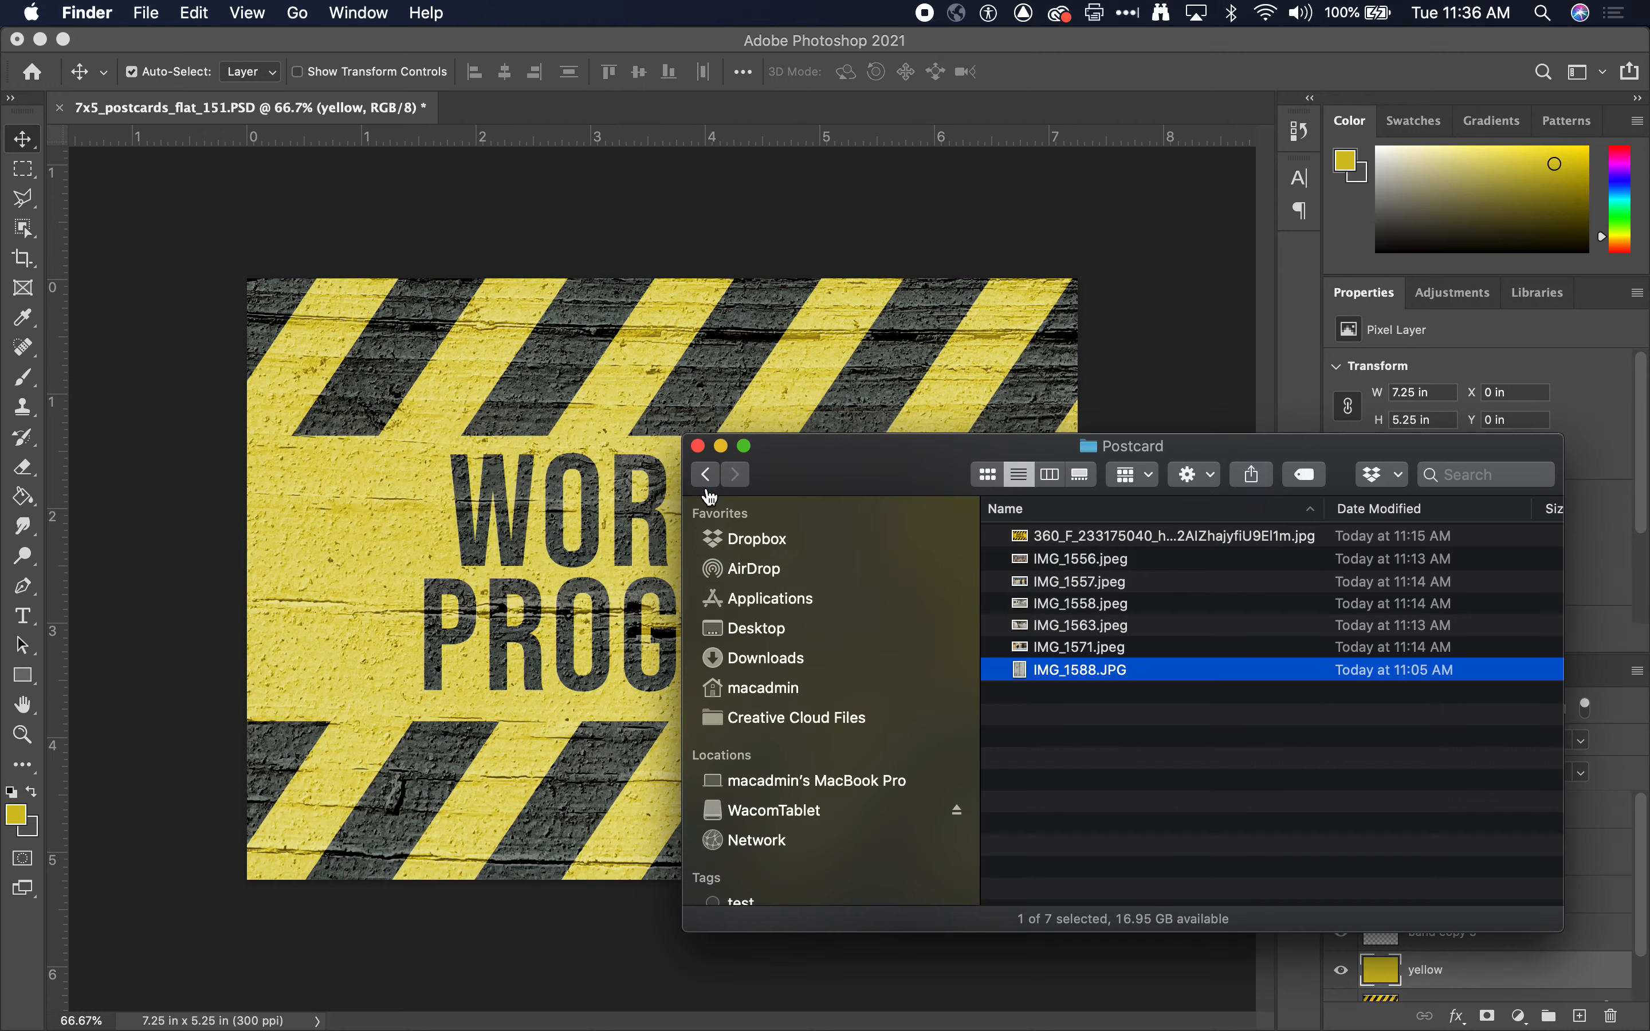
pyautogui.click(1087, 562)
pyautogui.press('space')
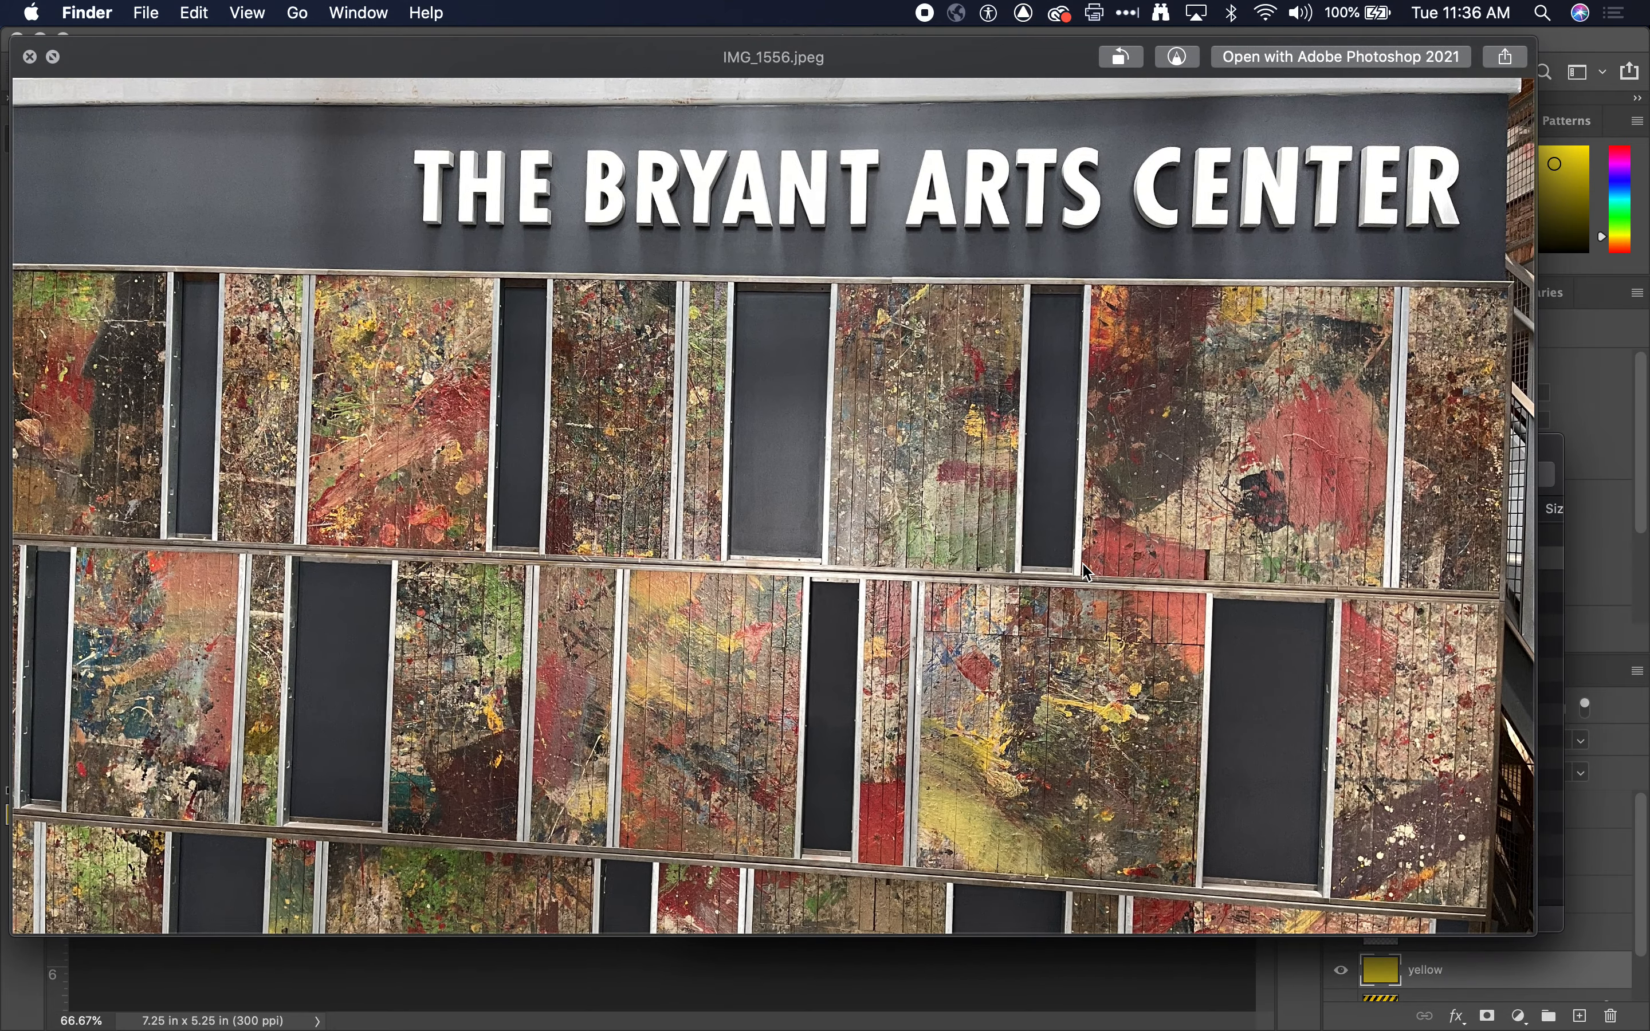
pyautogui.press('Down')
pyautogui.press('Up')
pyautogui.press('Down')
pyautogui.press('Down')
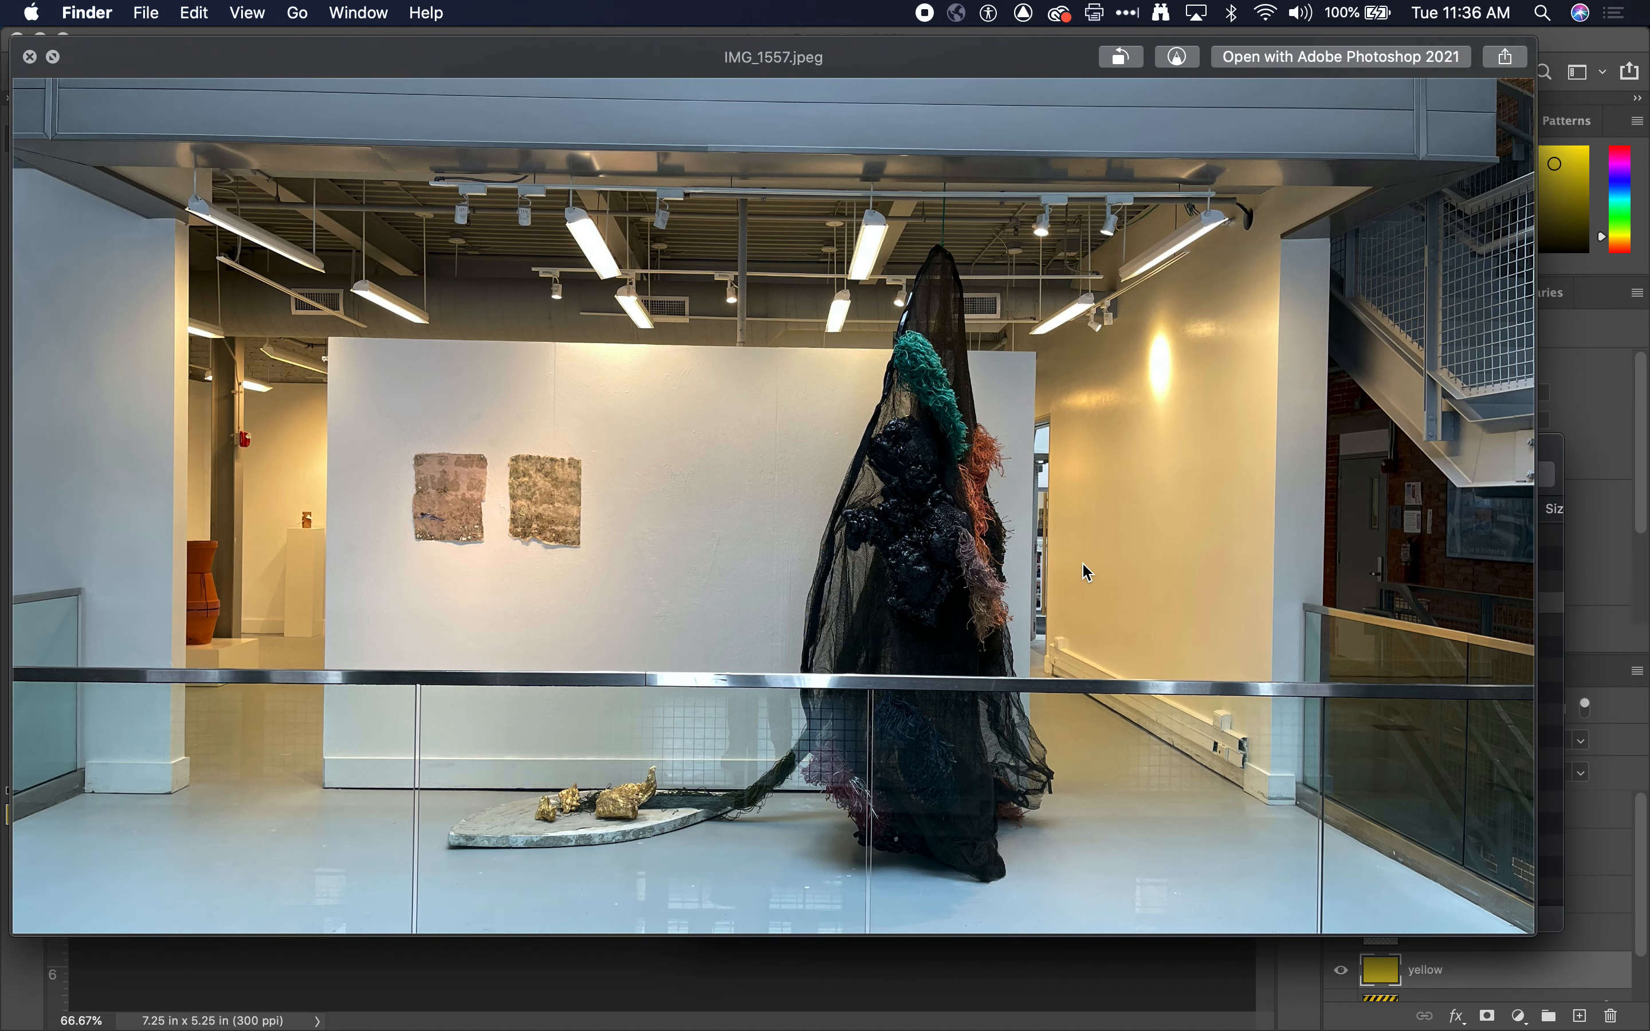
pyautogui.press('Up')
pyautogui.press('space')
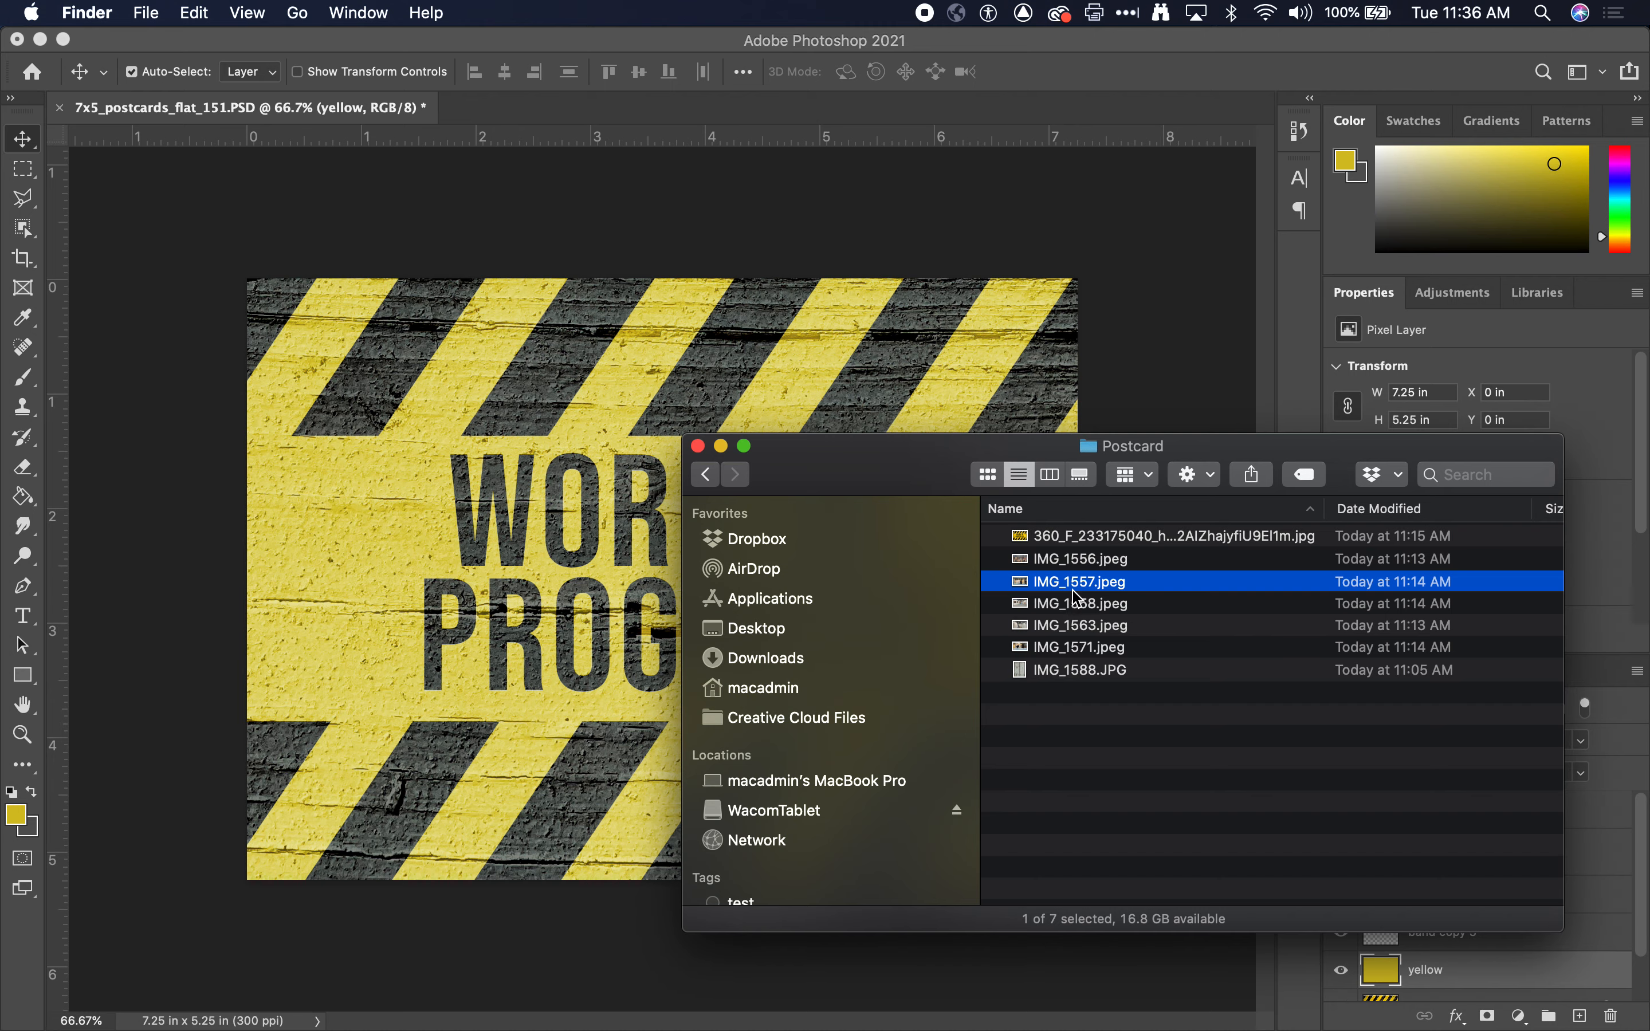
pyautogui.moveTo(1107, 595); pyautogui.dragTo(538, 602)
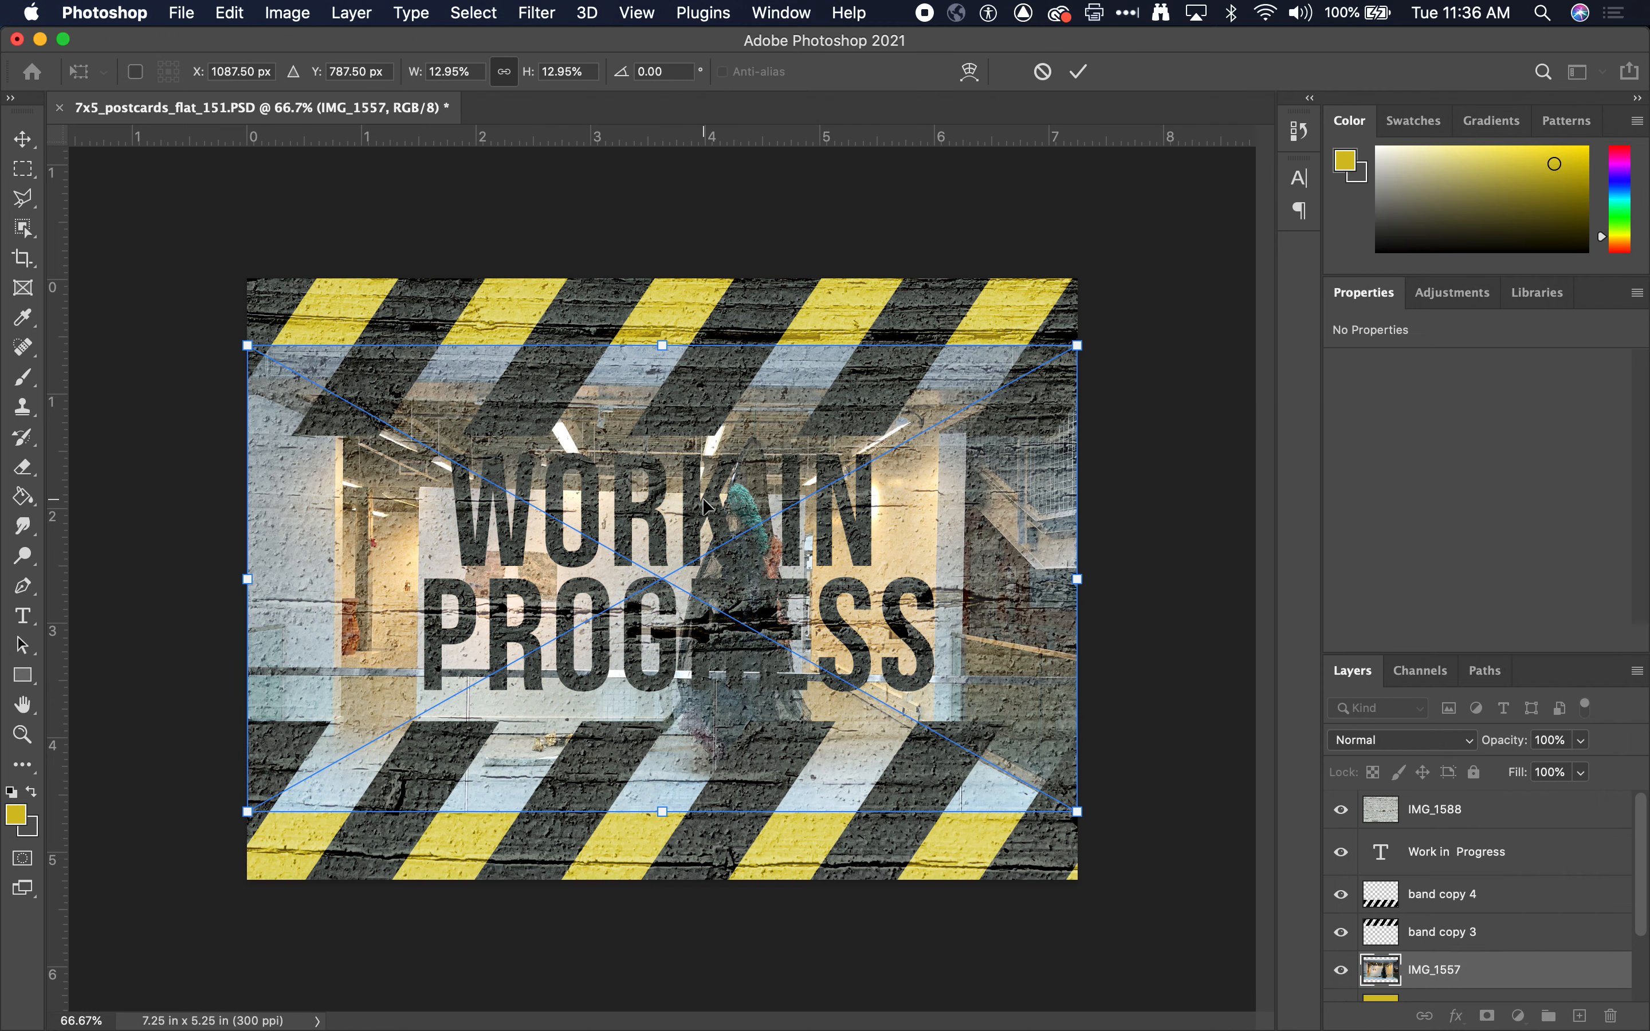
# - Enlarge the placed gallery photo to about 9.34 x 5.25 in so it spans the postcard's full height
pyautogui.moveTo(669, 336); pyautogui.dragTo(663, 203)
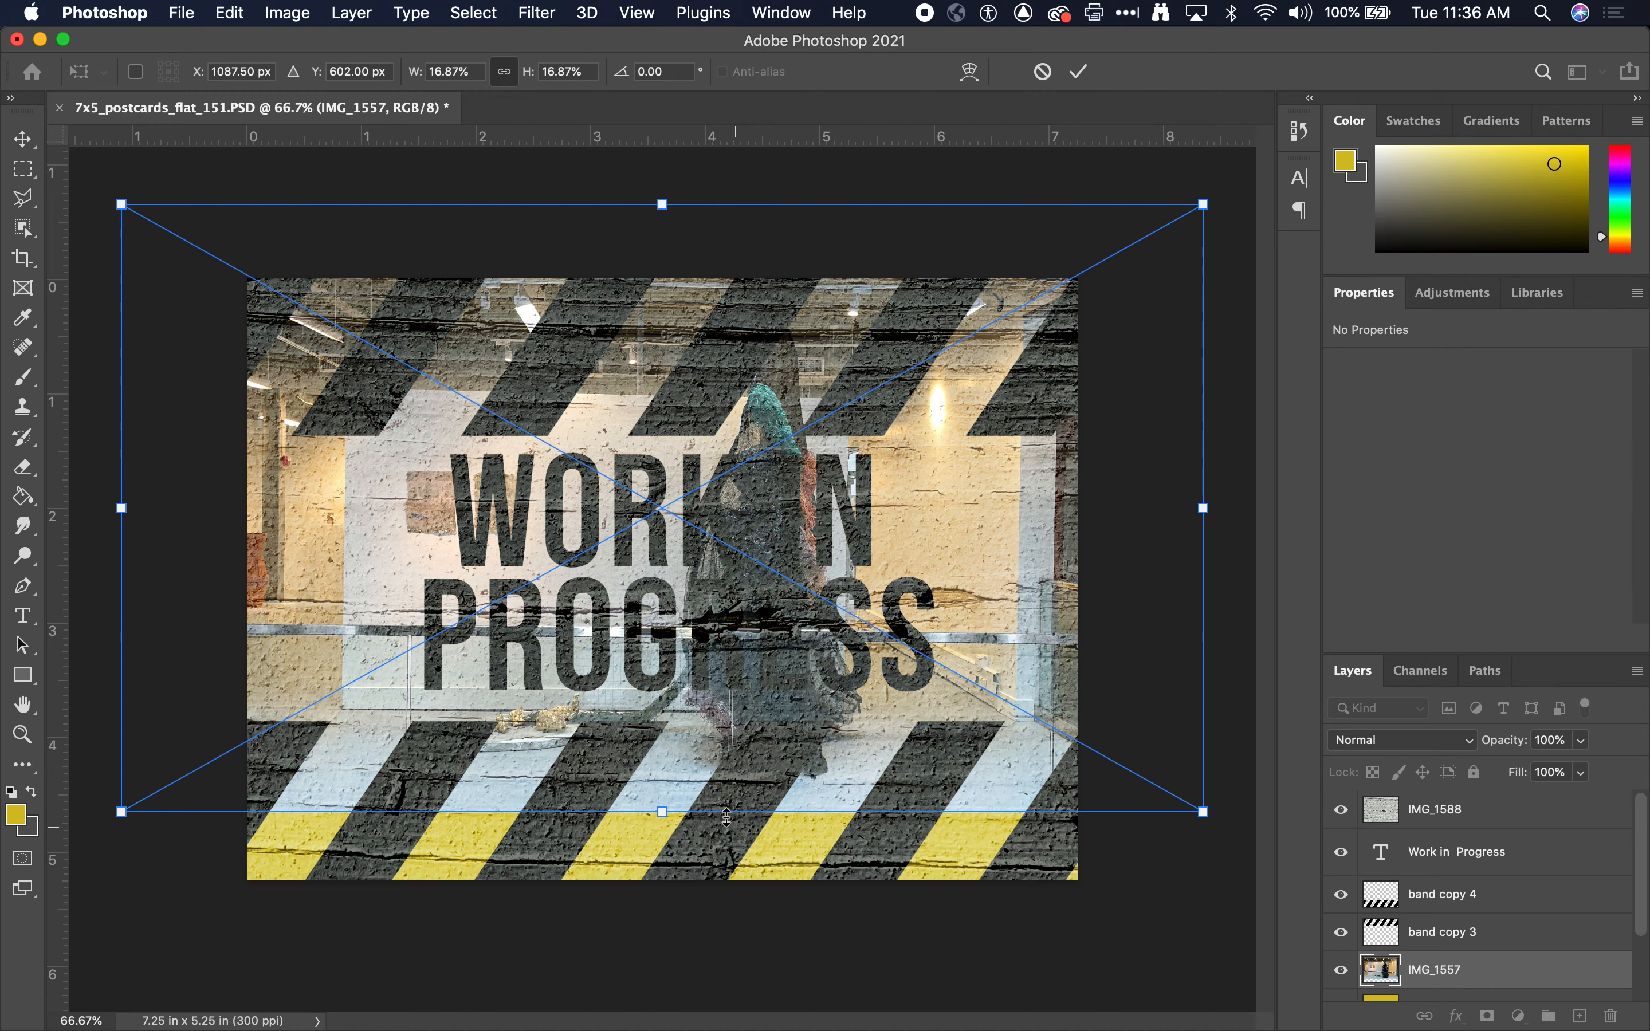
pyautogui.moveTo(659, 818); pyautogui.dragTo(663, 880)
pyautogui.moveTo(663, 205); pyautogui.dragTo(661, 279)
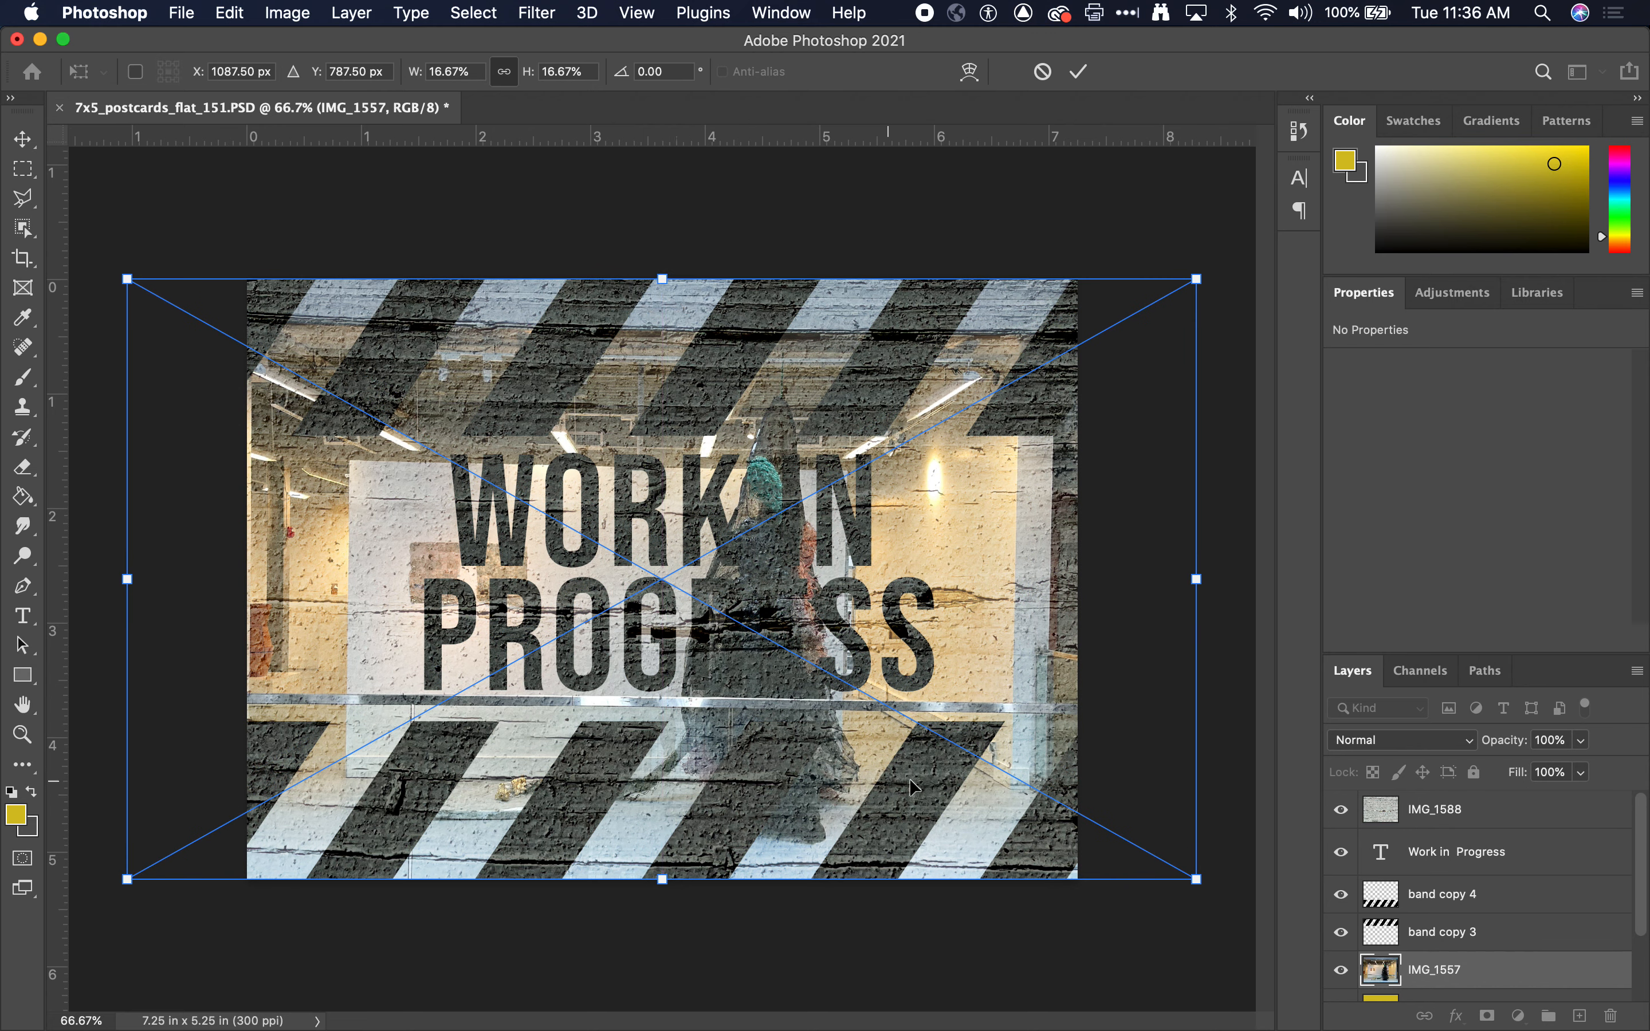
pyautogui.press('Return')
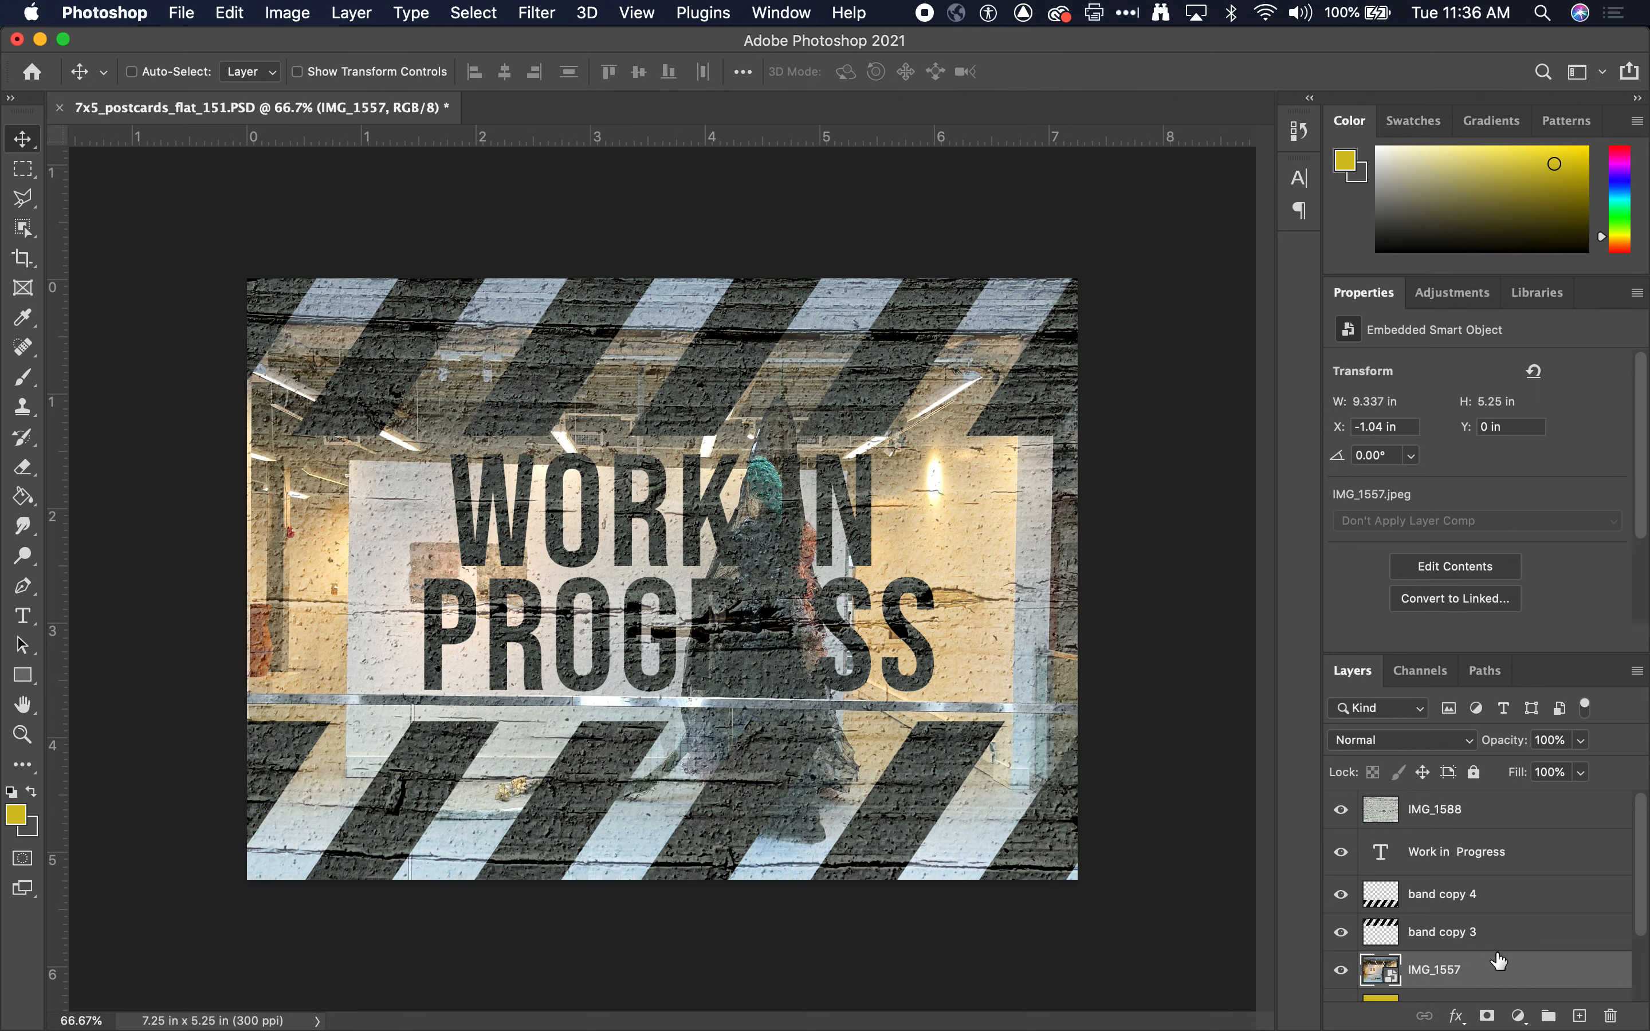
# - Rasterize the IMG_1557 layer and move it to the top of the layer stack
pyautogui.rightClick(1400, 971)
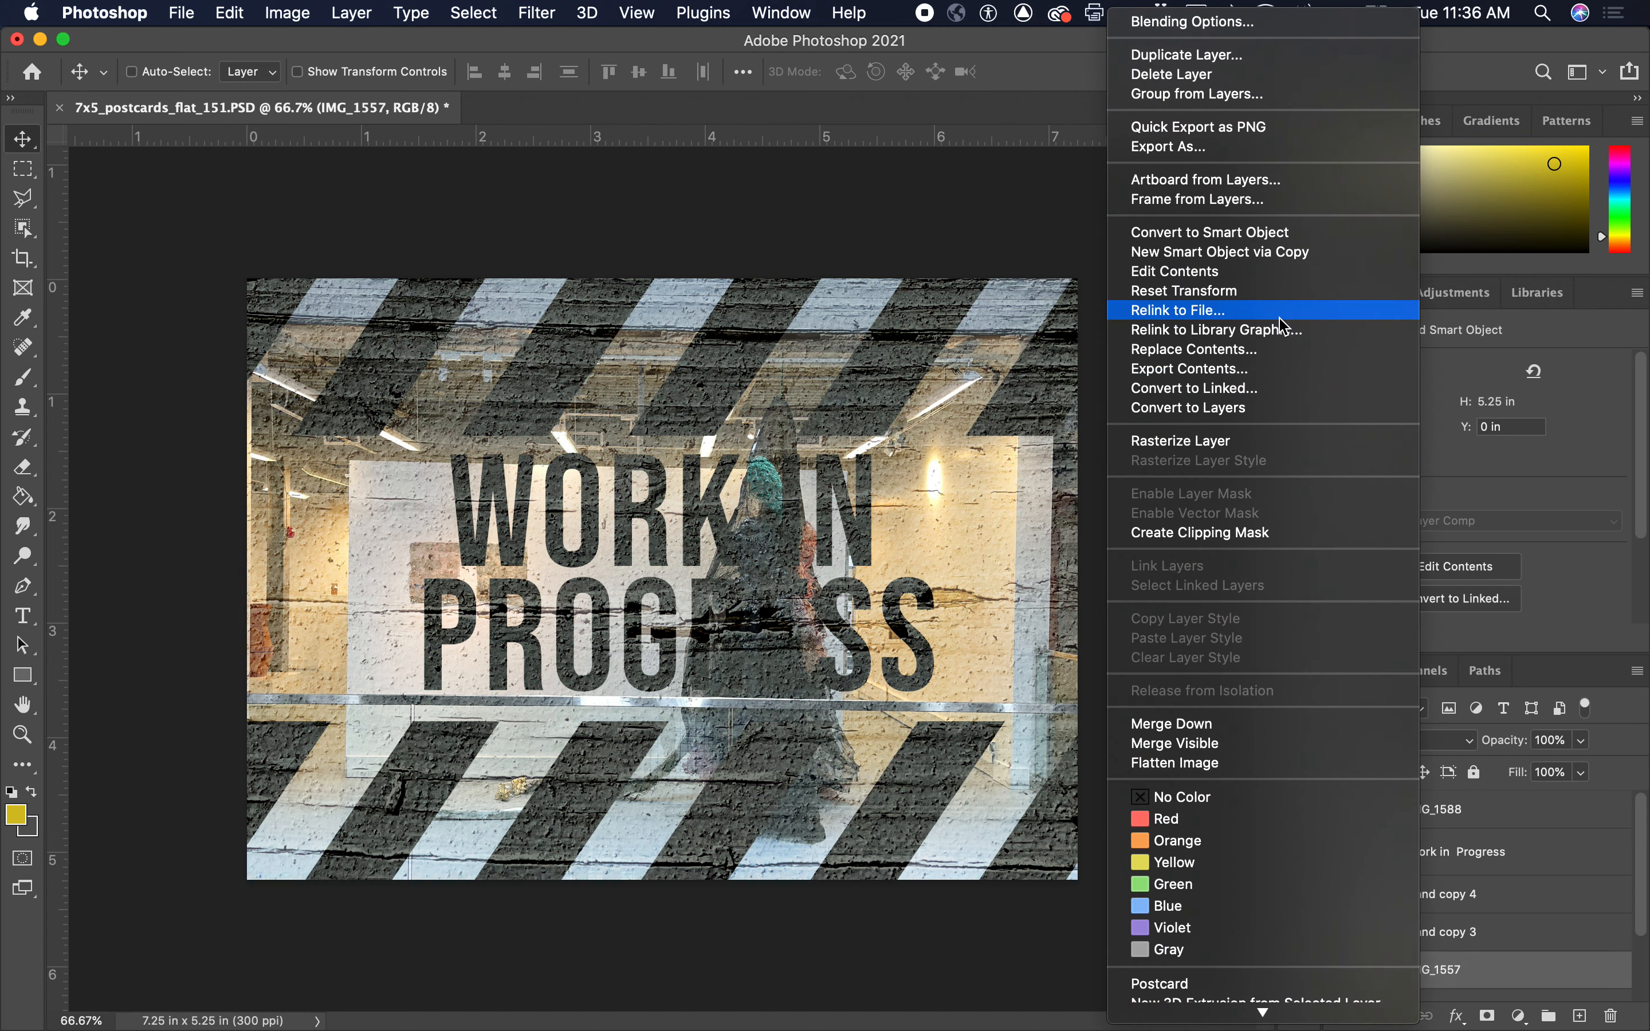
pyautogui.click(1251, 444)
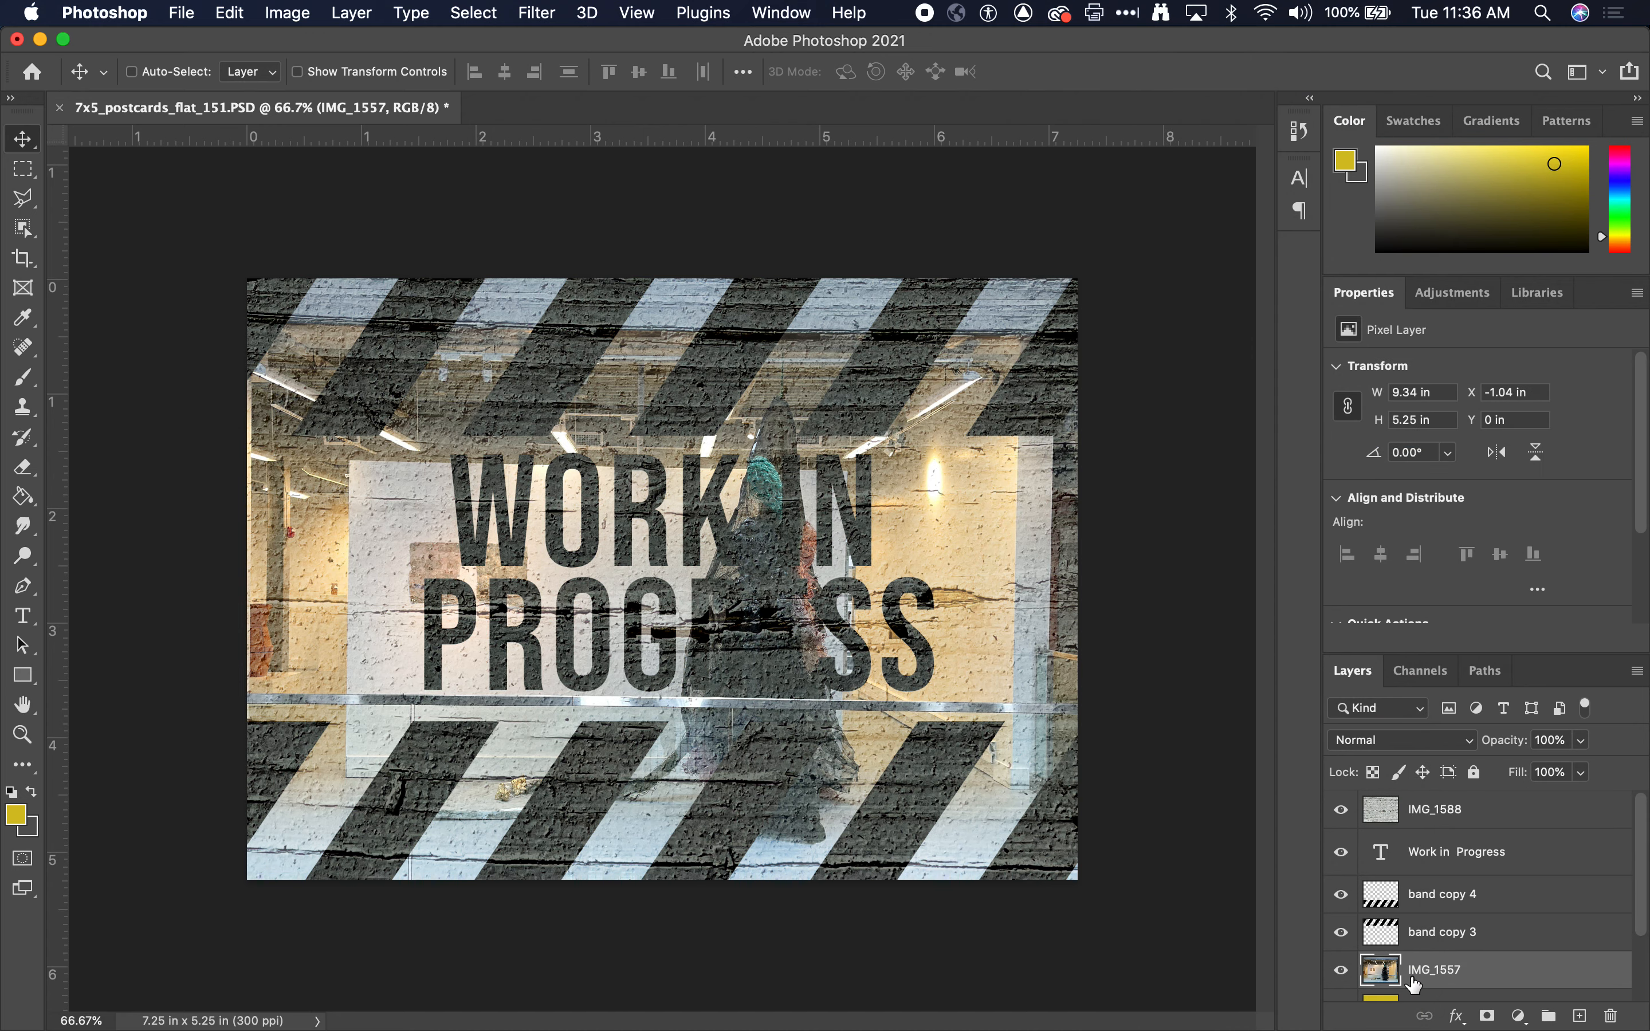
pyautogui.moveTo(1391, 969); pyautogui.dragTo(1385, 809)
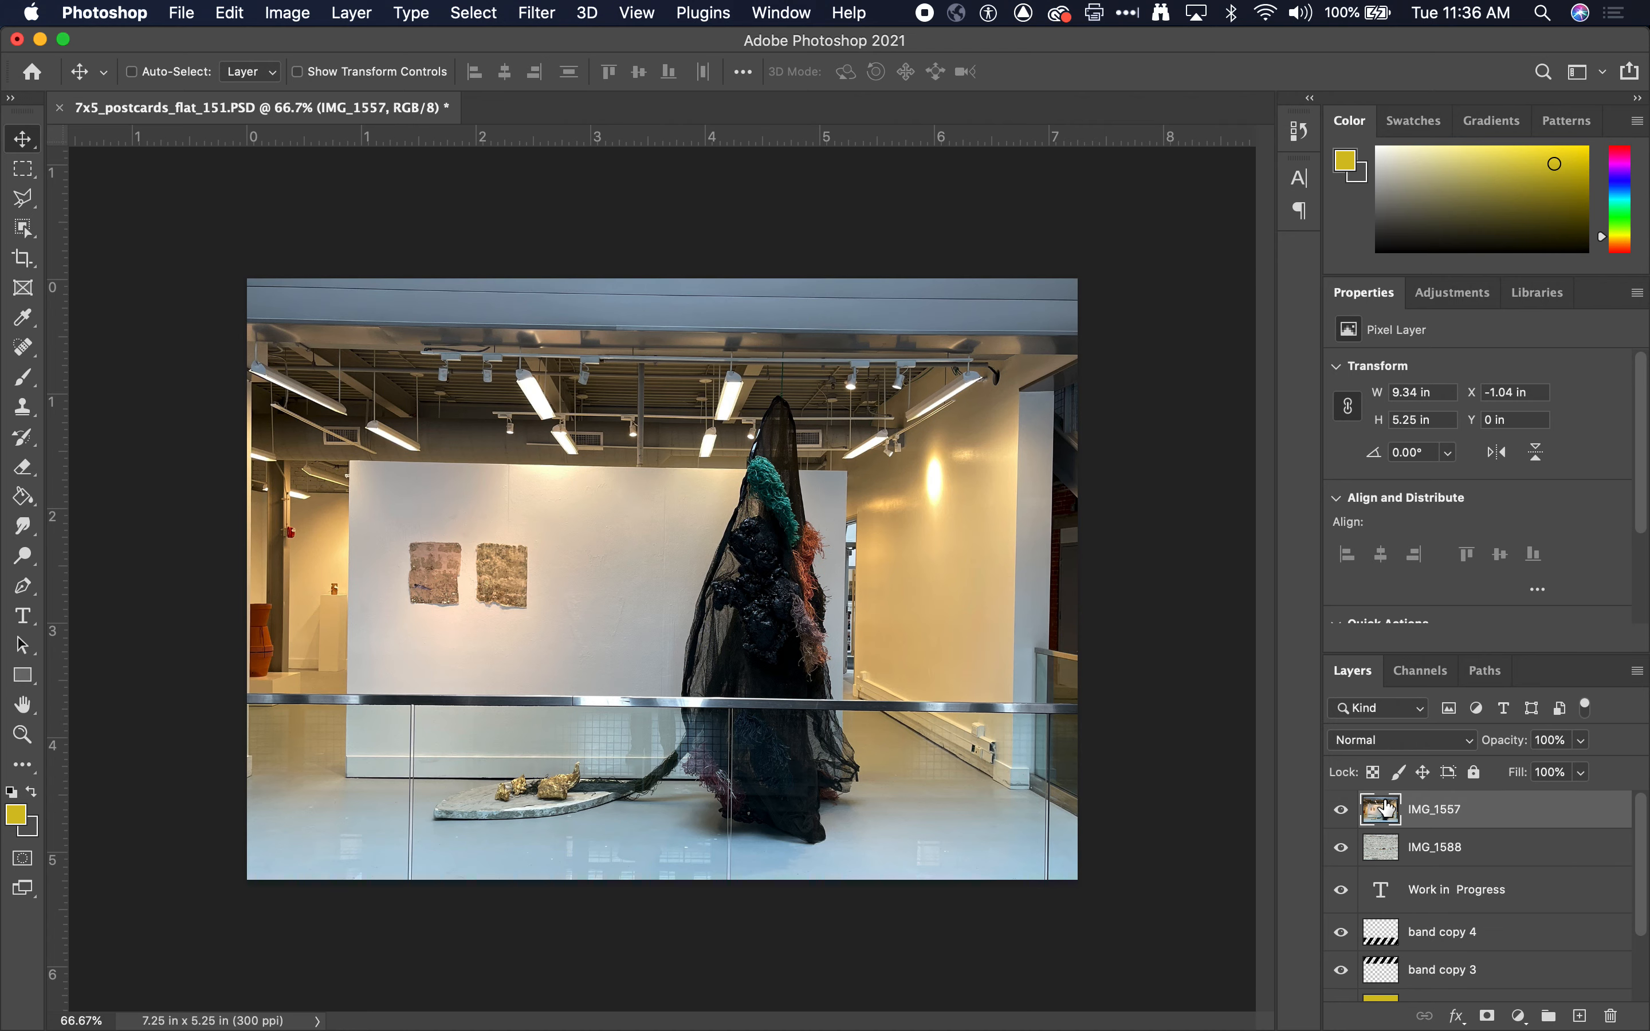
# - Blend the IMG_1557 gallery photo over the design in Multiply mode at 50% opacity
pyautogui.moveTo(1517, 749)
pyautogui.mouseDown()
pyautogui.moveTo(1459, 748)
pyautogui.moveTo(1520, 750)
pyautogui.mouseUp()
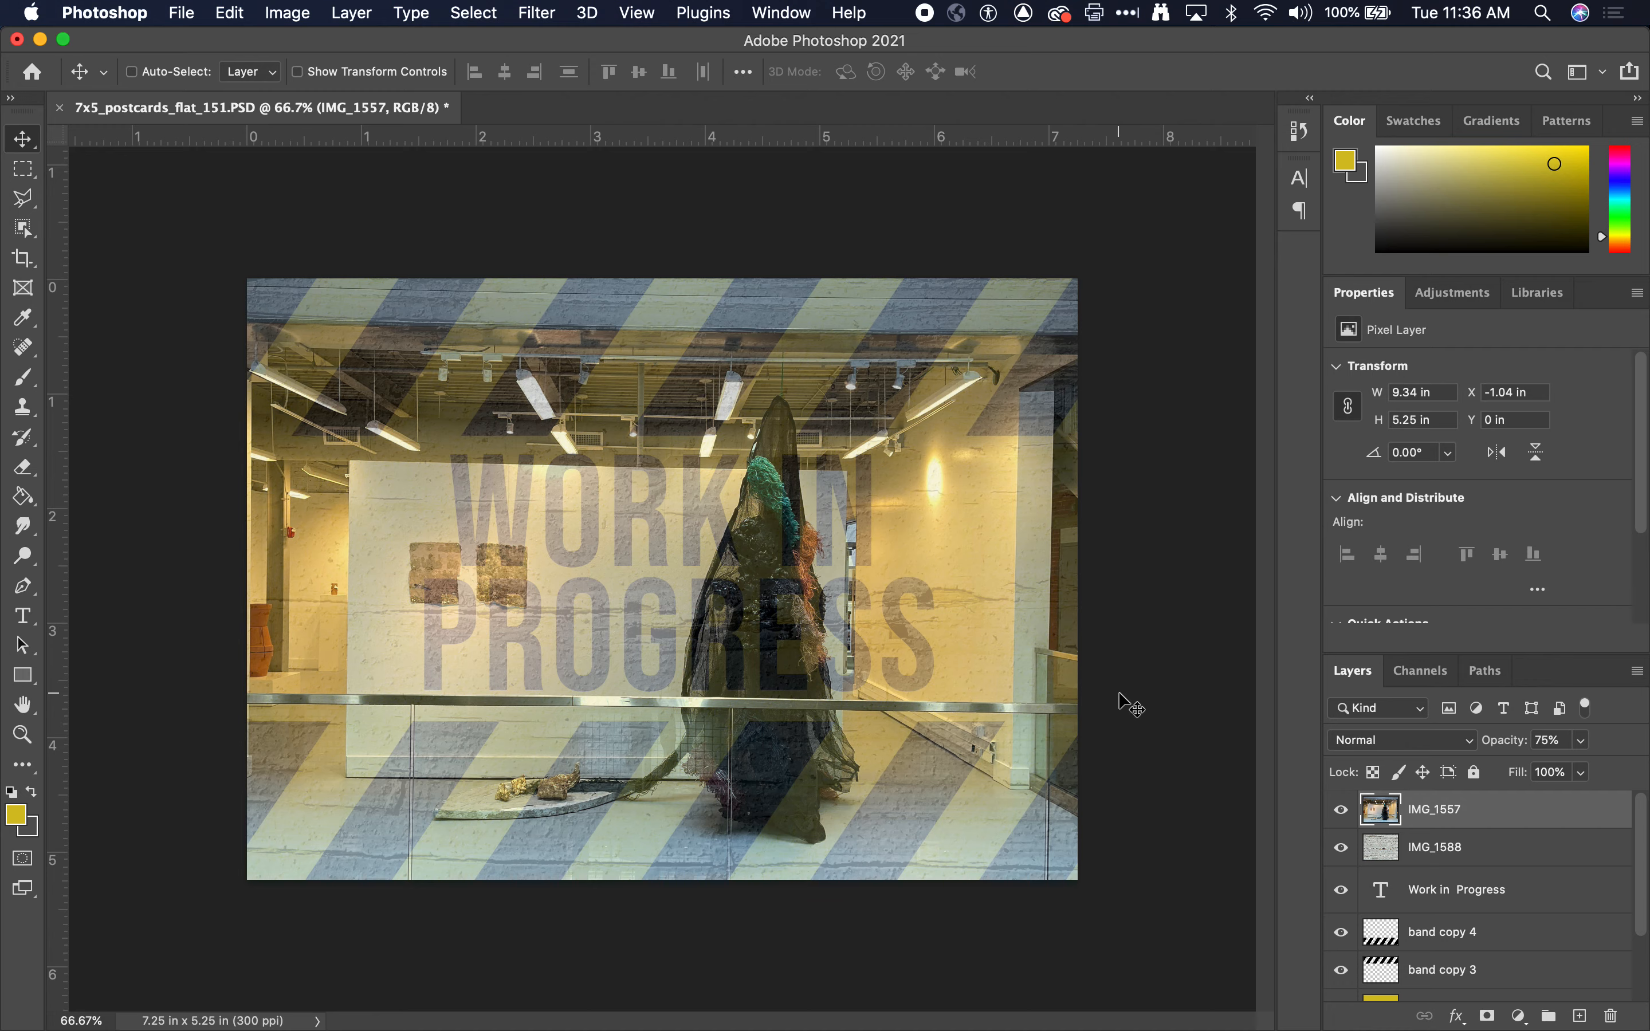
pyautogui.click(1422, 748)
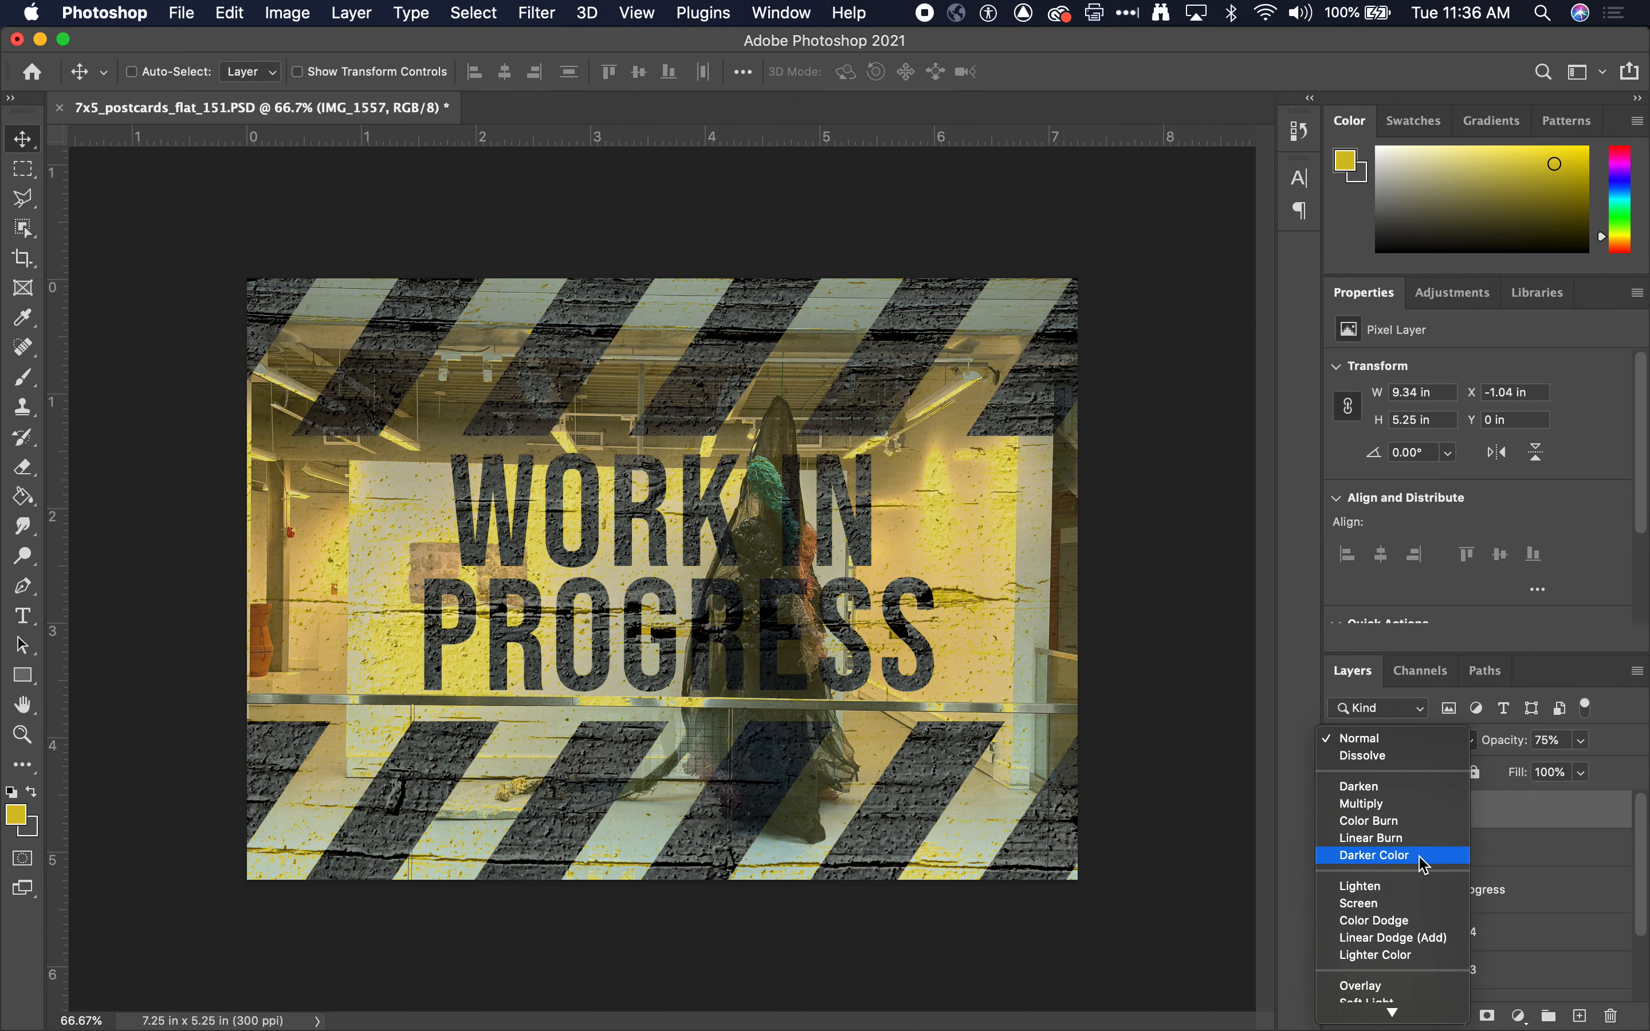
pyautogui.click(1424, 808)
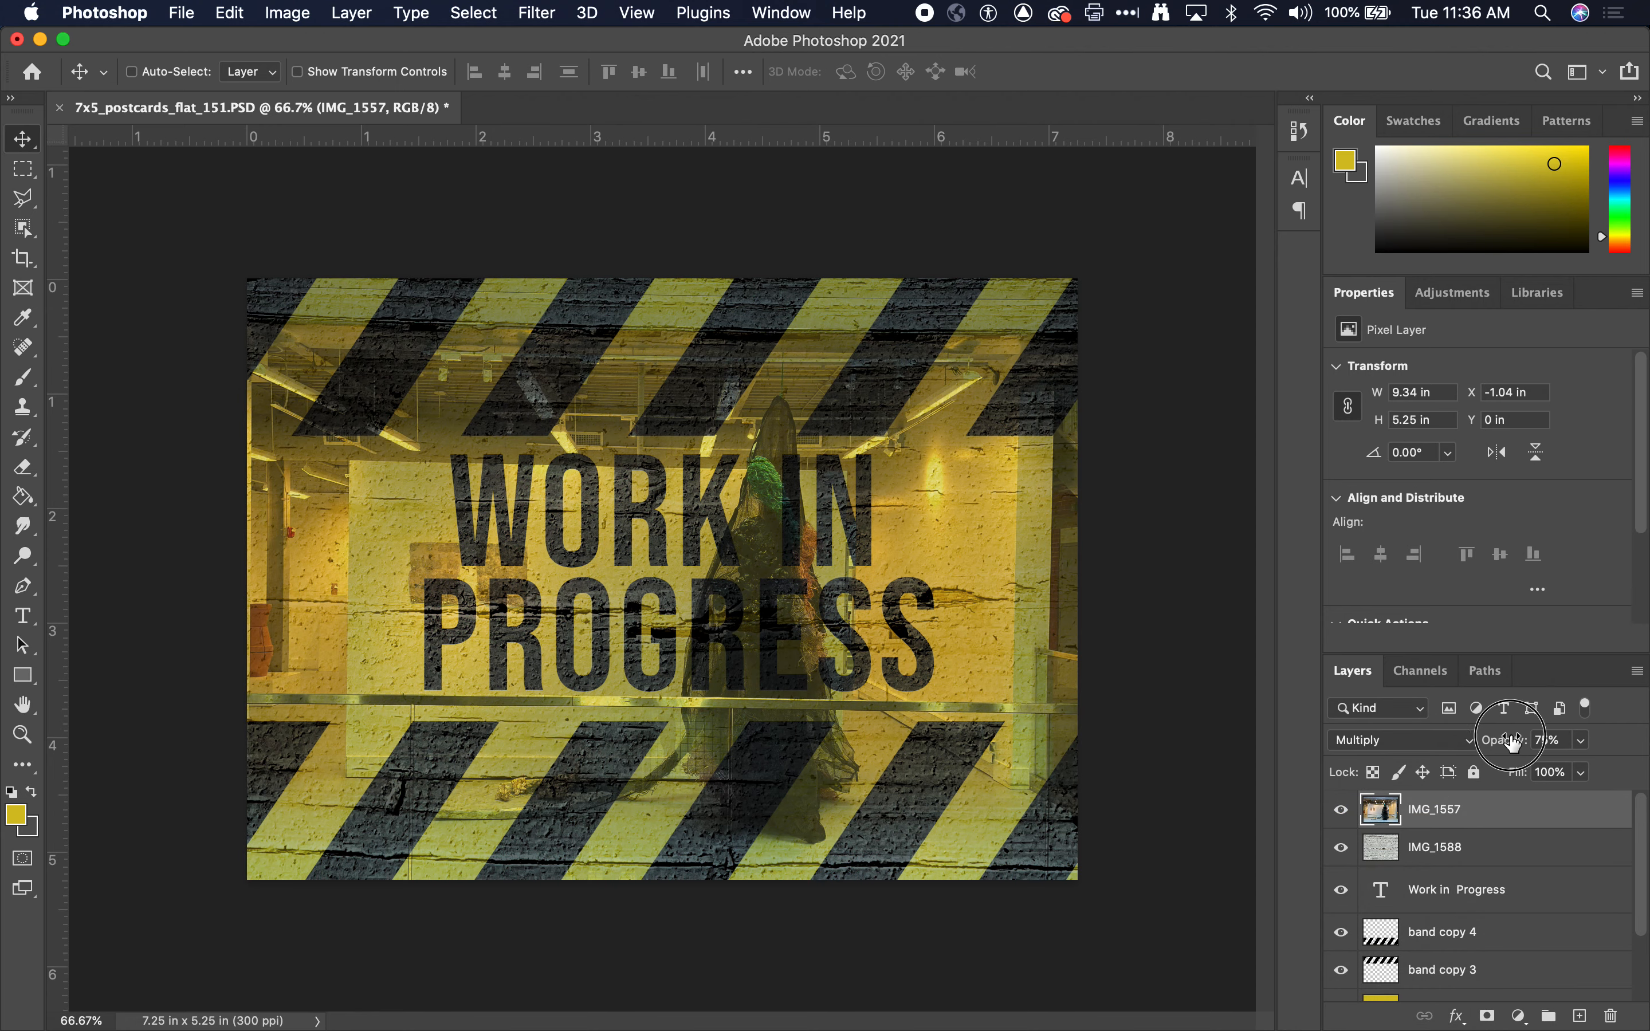
pyautogui.moveTo(1525, 740); pyautogui.dragTo(1497, 741)
pyautogui.click(1563, 739)
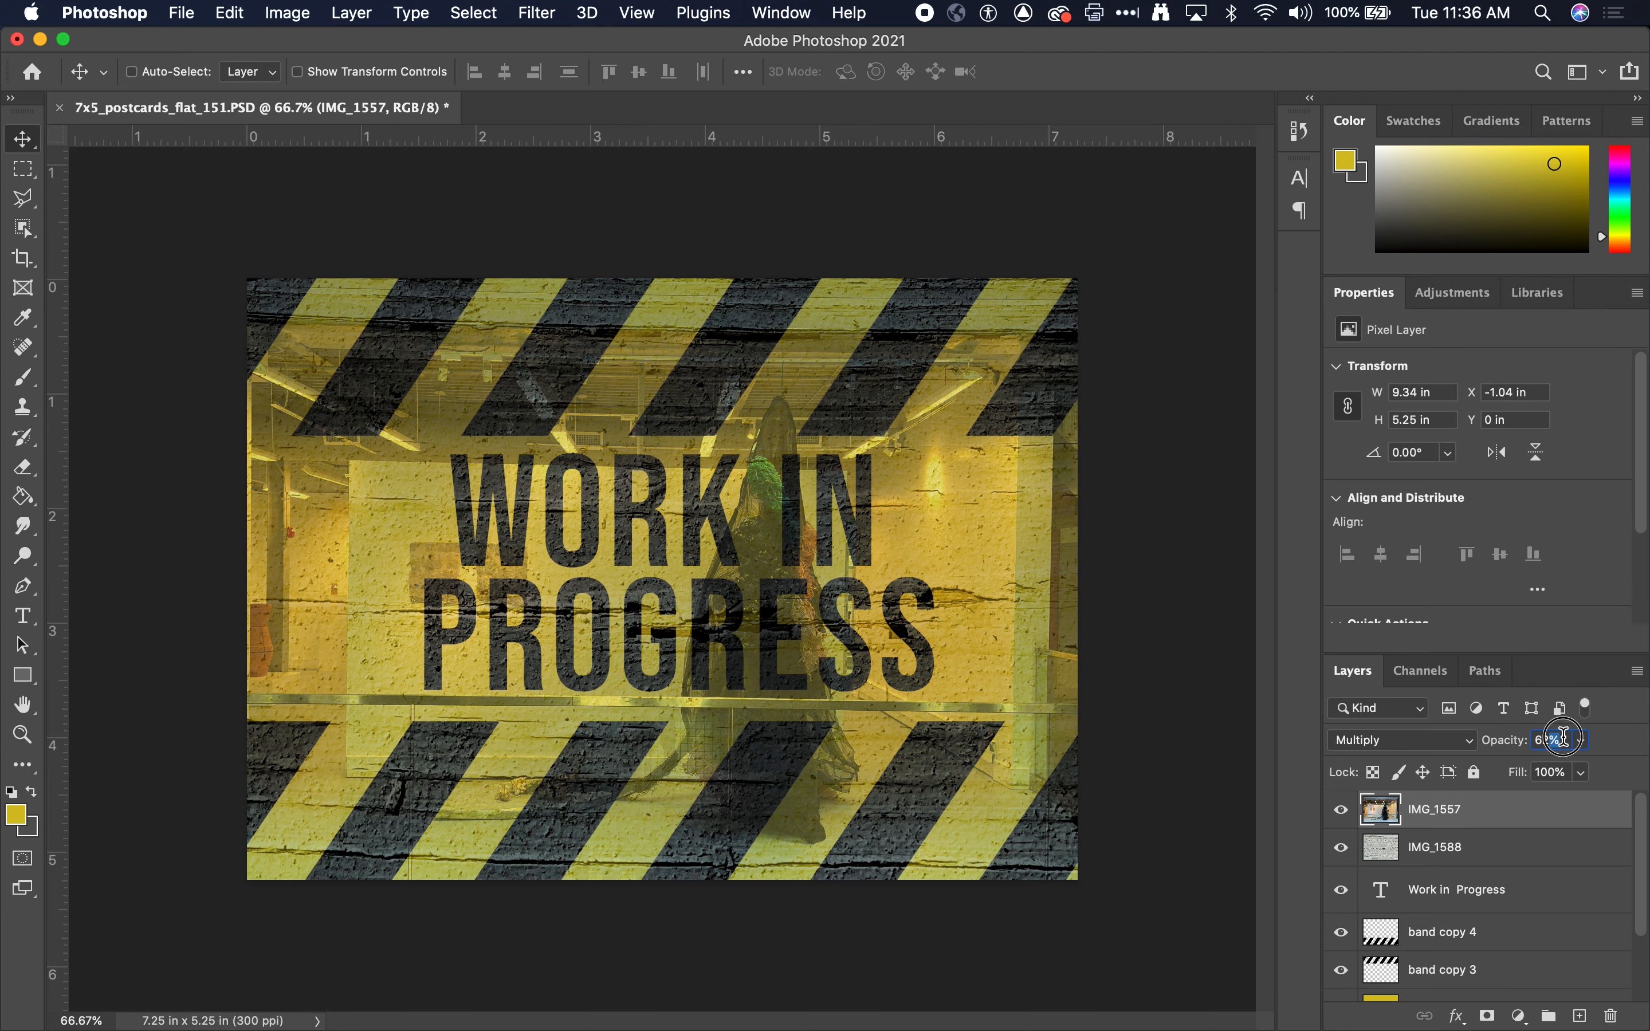
pyautogui.write('50')
pyautogui.press('Return')
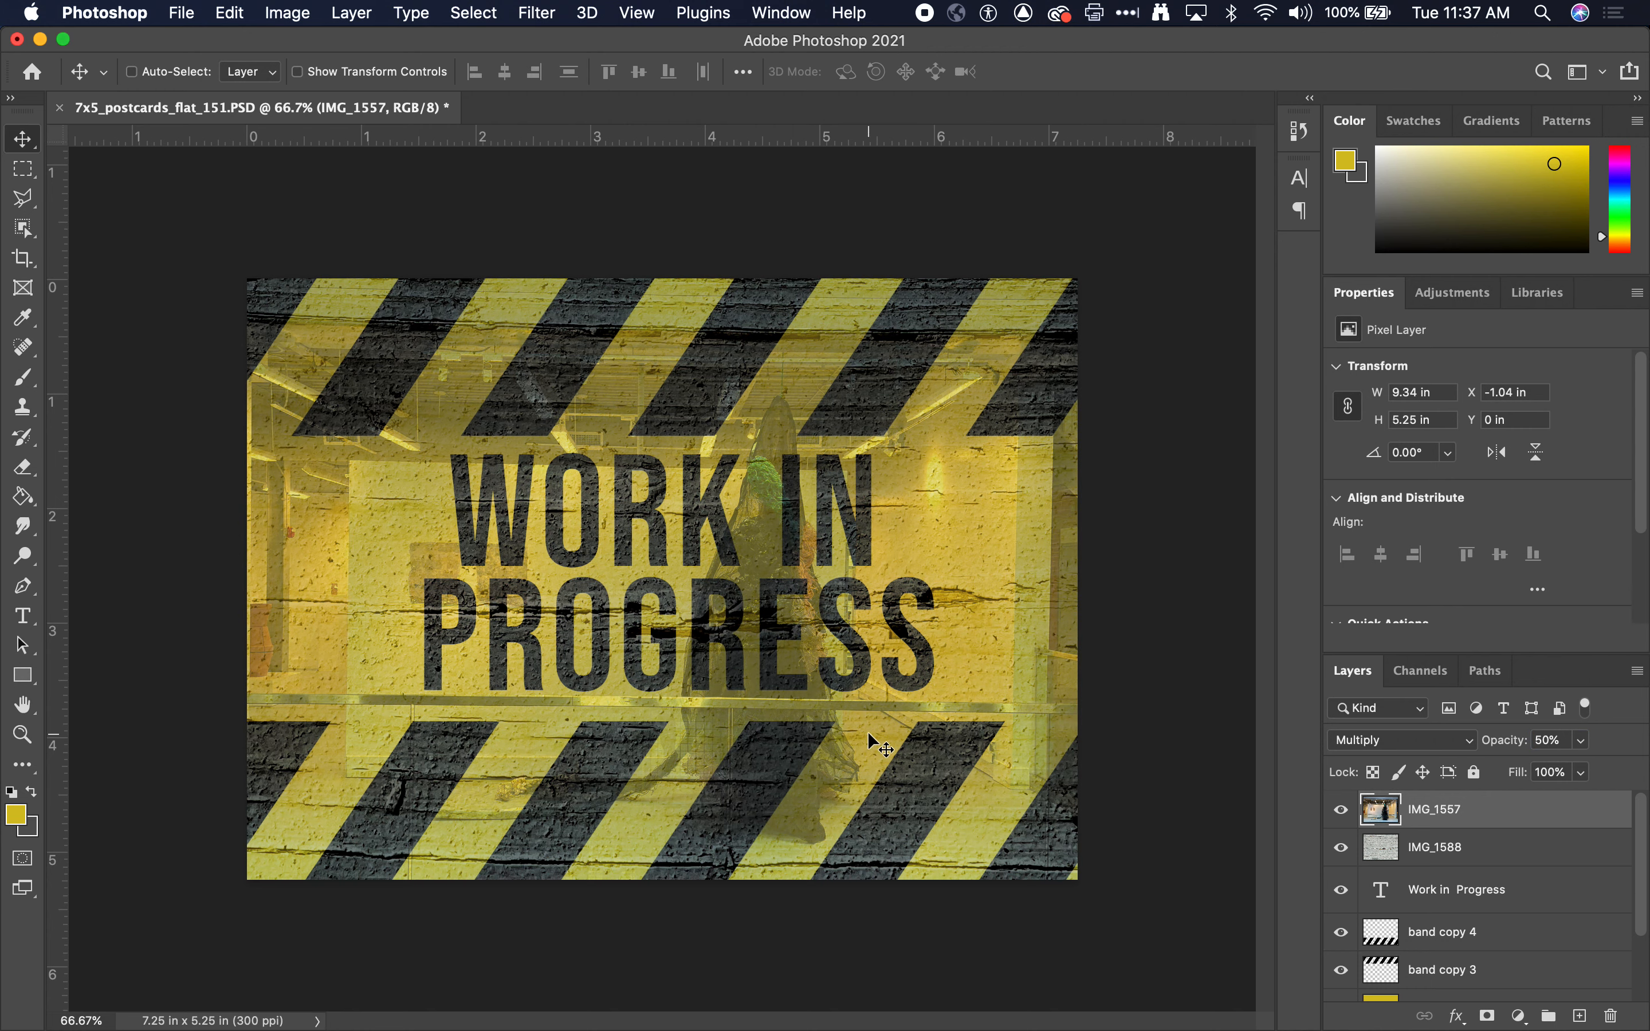
# - Hide the yellow layer and move the IMG_1557 layer between band copy 3 and yellow
pyautogui.scroll(-3, 1446, 952)
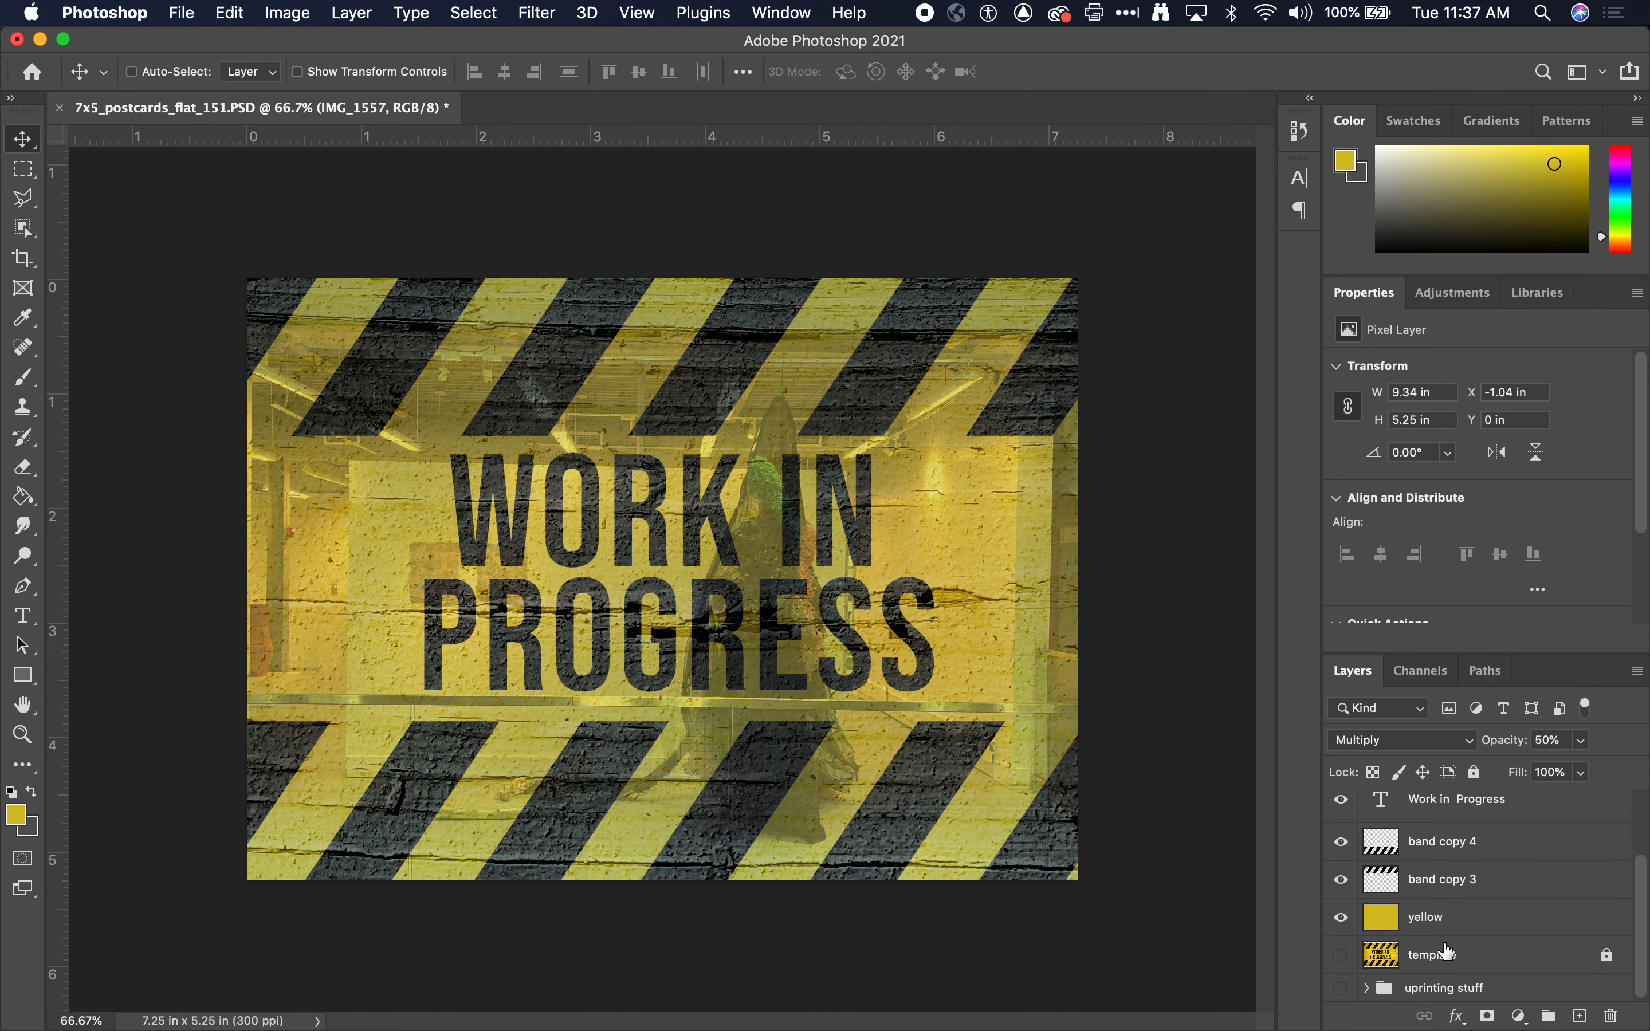
pyautogui.click(1338, 923)
pyautogui.scroll(3, 1384, 920)
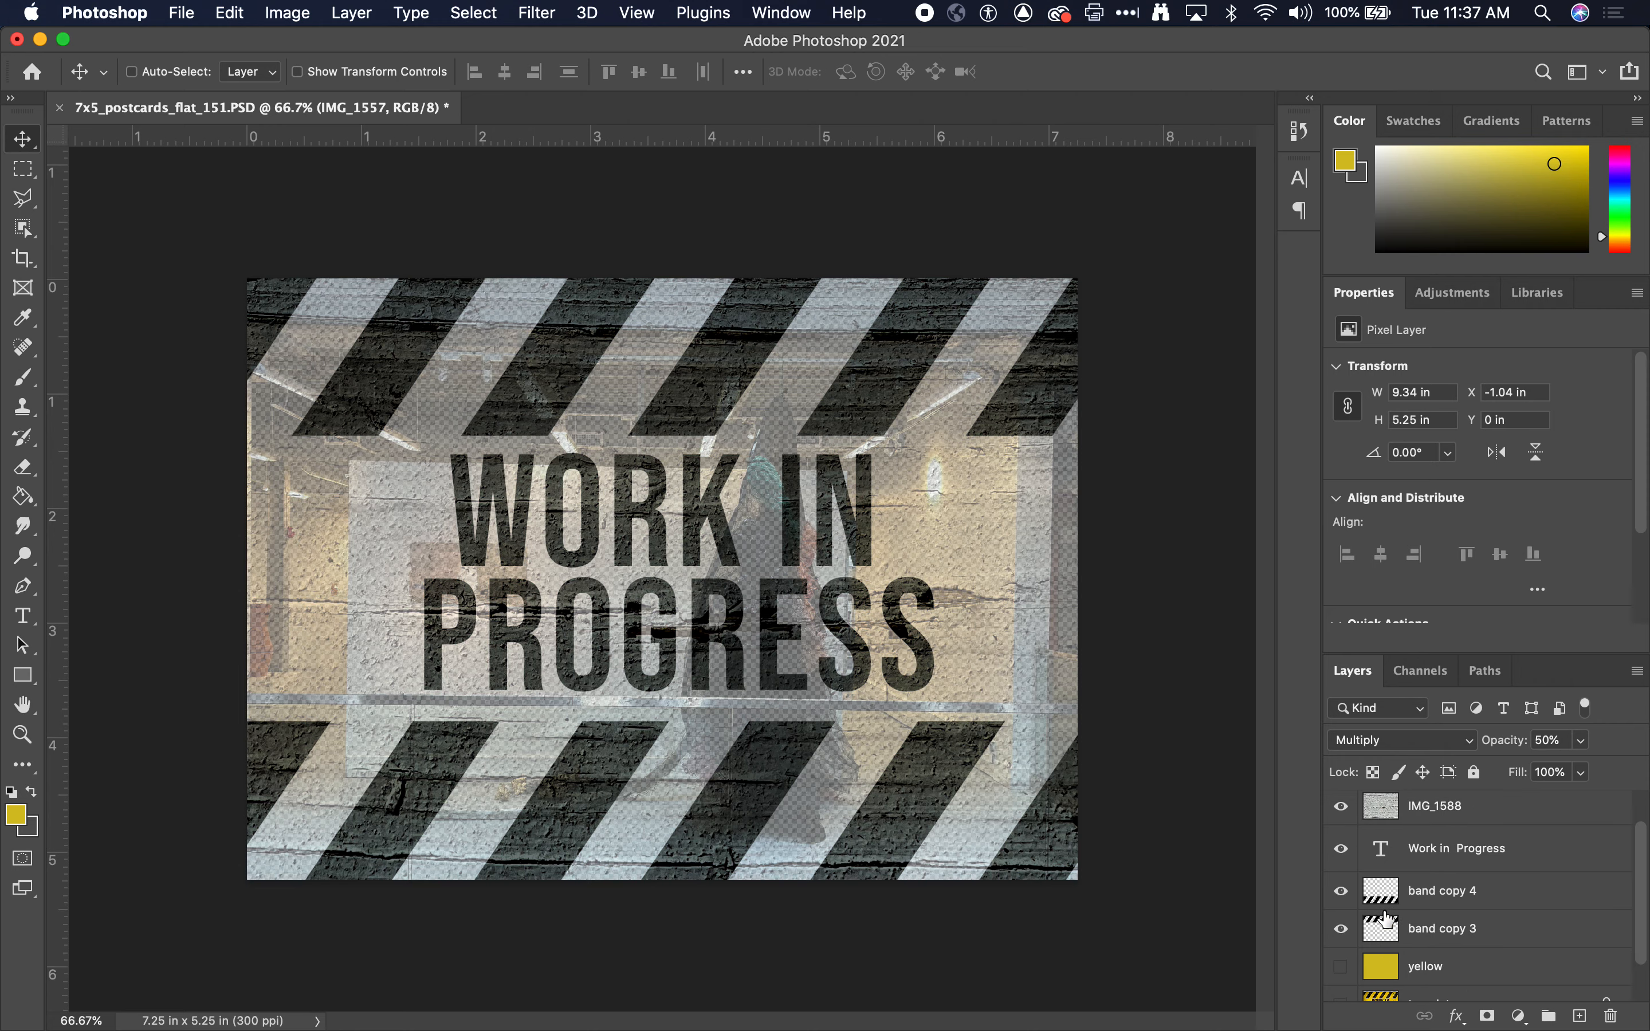
pyautogui.moveTo(1380, 808); pyautogui.dragTo(1381, 1000)
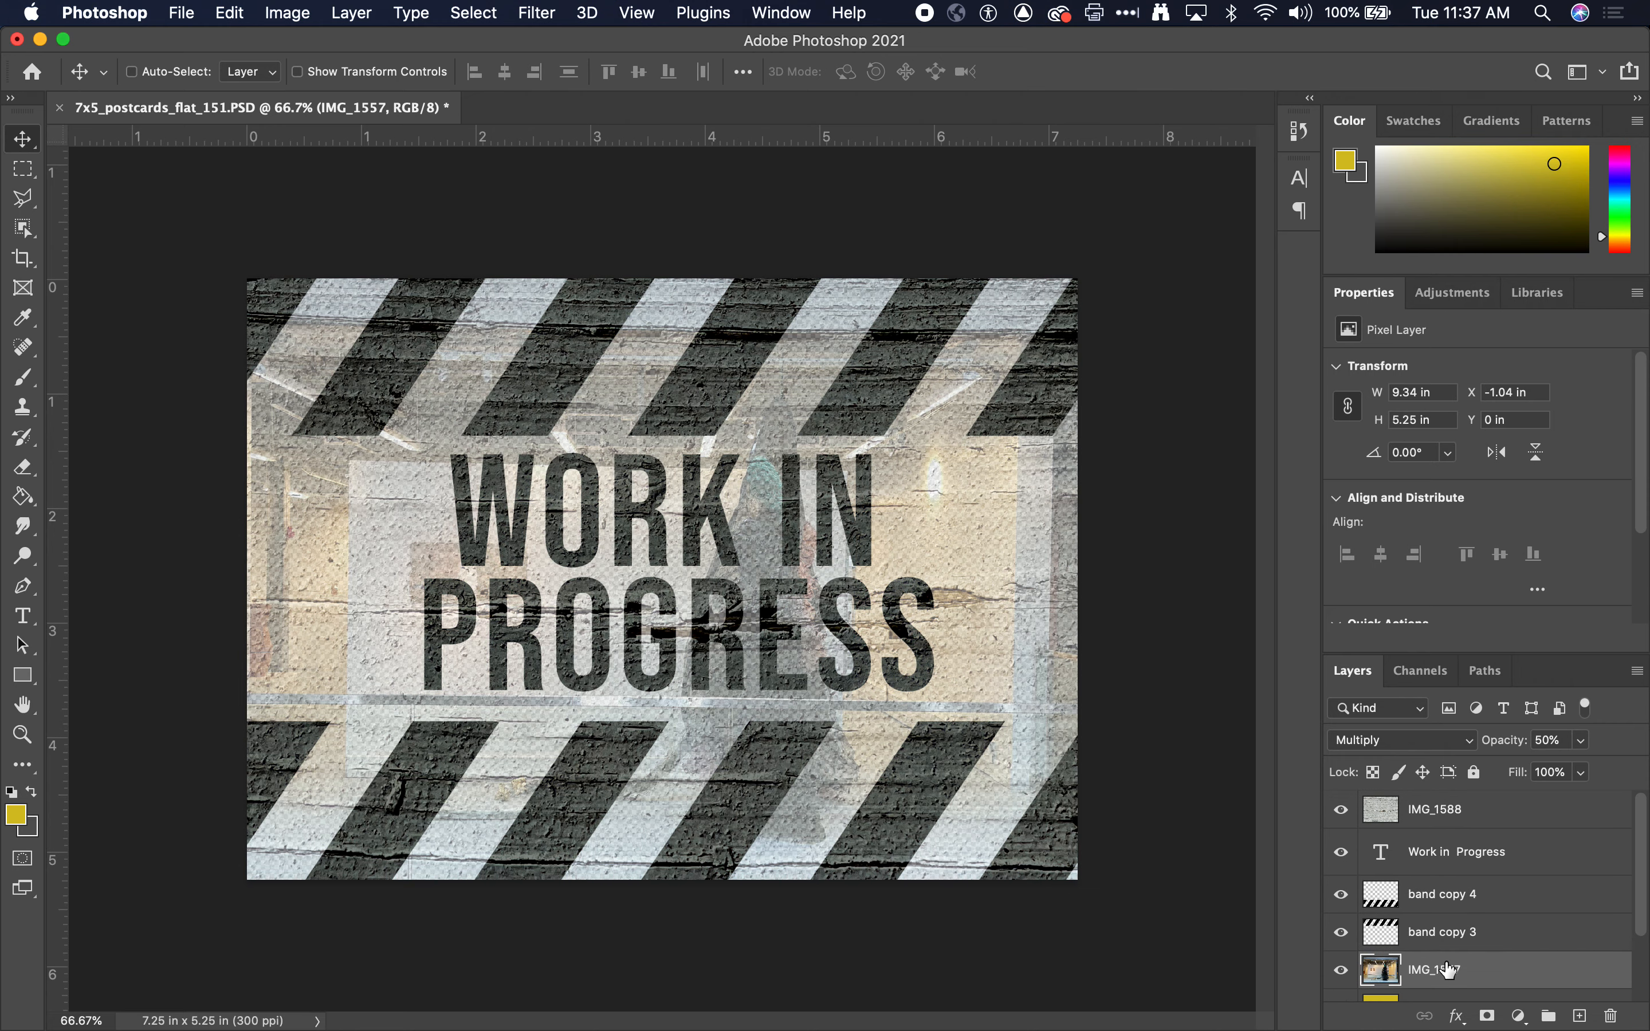
# - Set the IMG_1557 layer to 100% opacity and Normal blend mode
pyautogui.scroll(-2, 1435, 969)
pyautogui.moveTo(1496, 741); pyautogui.dragTo(1644, 739)
pyautogui.click(1437, 742)
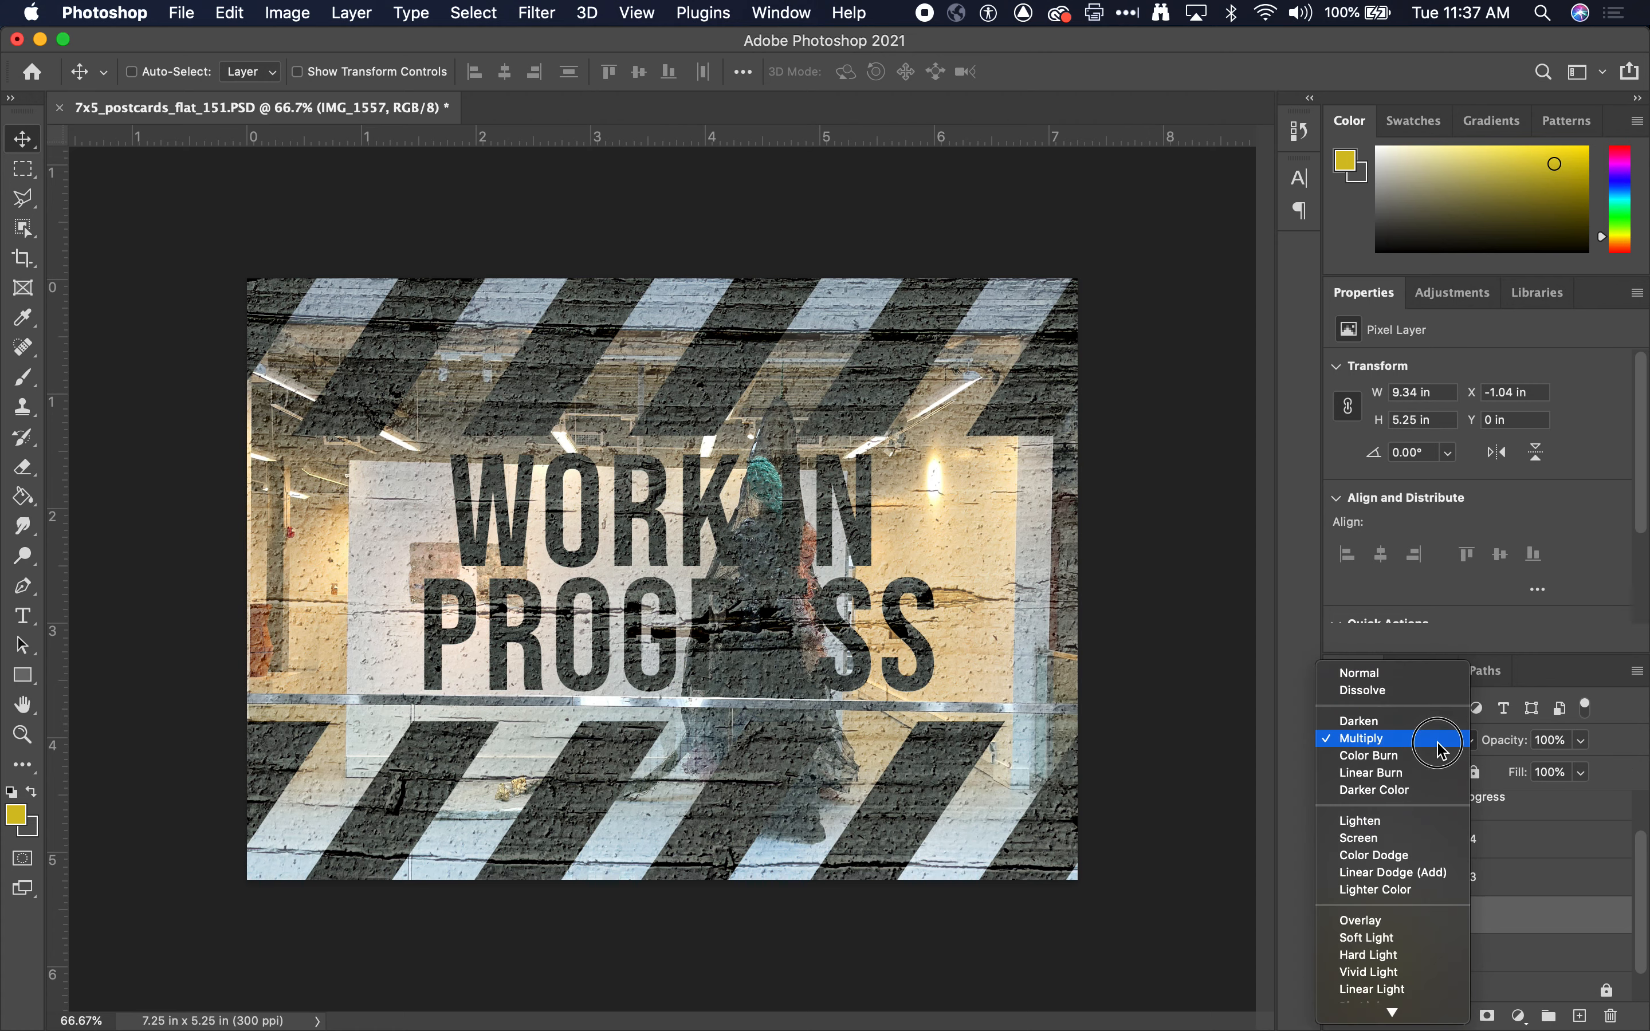
pyautogui.click(1422, 673)
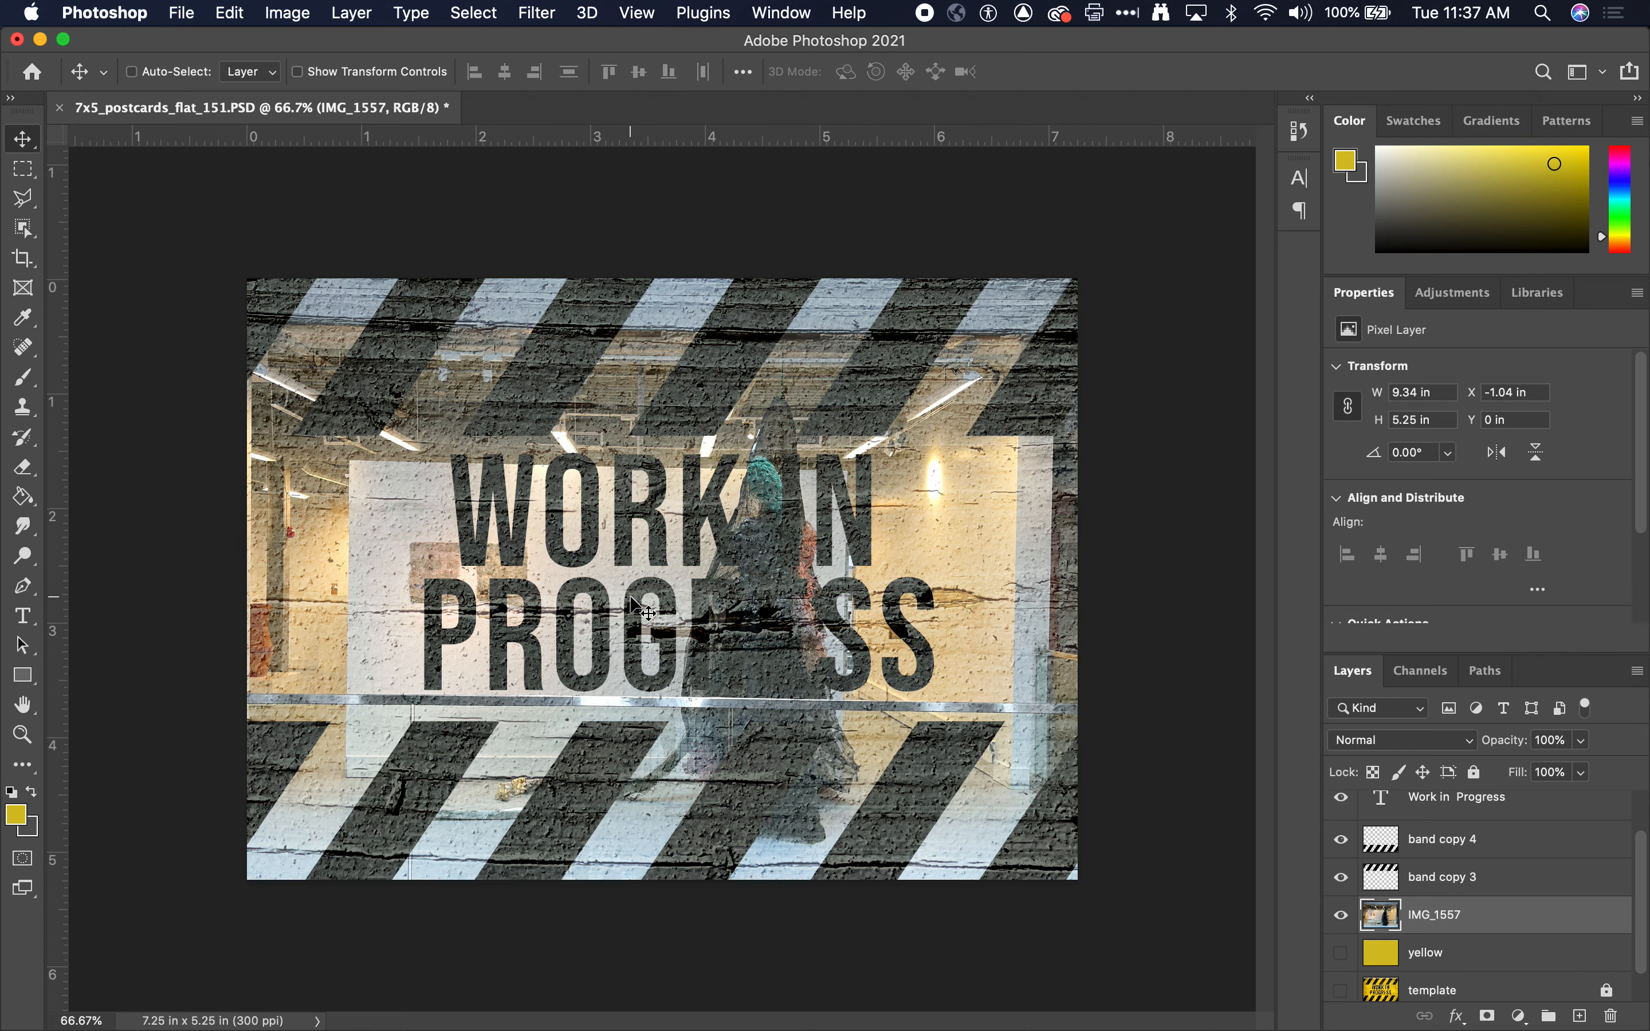
# - Show the yellow layer above IMG_1557 and blend it in Color Burn mode at 50% opacity
pyautogui.click(1341, 953)
pyautogui.moveTo(1381, 955); pyautogui.dragTo(1378, 914)
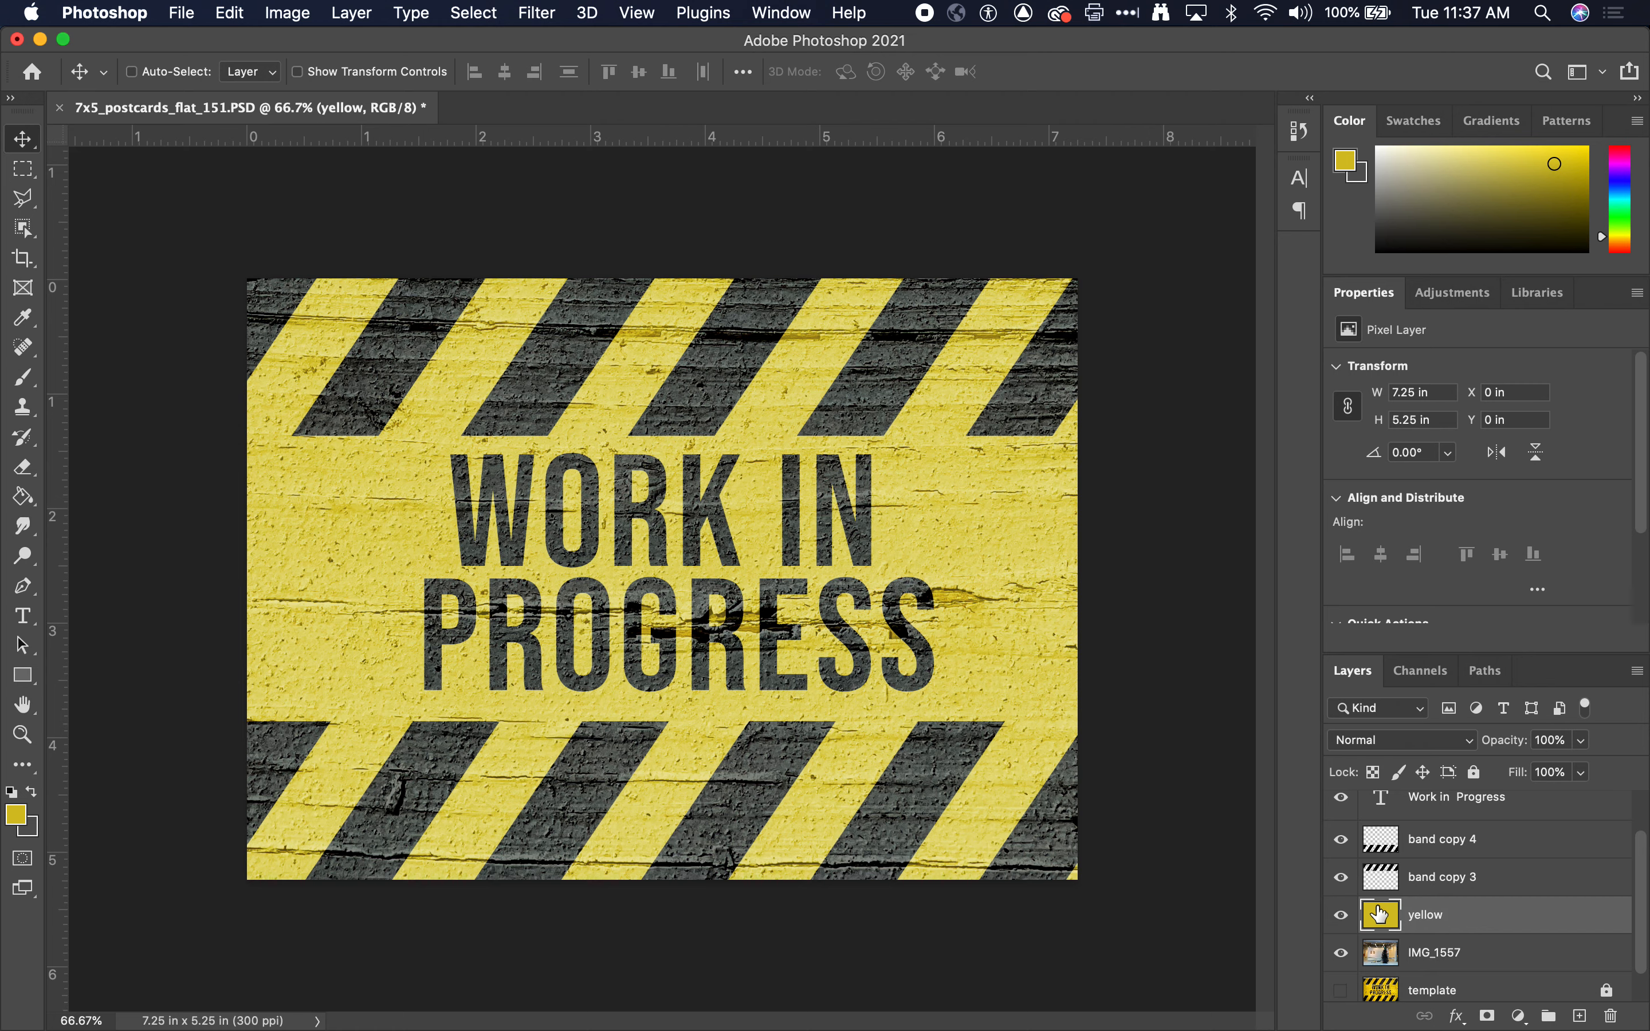
pyautogui.moveTo(1519, 741); pyautogui.dragTo(1459, 740)
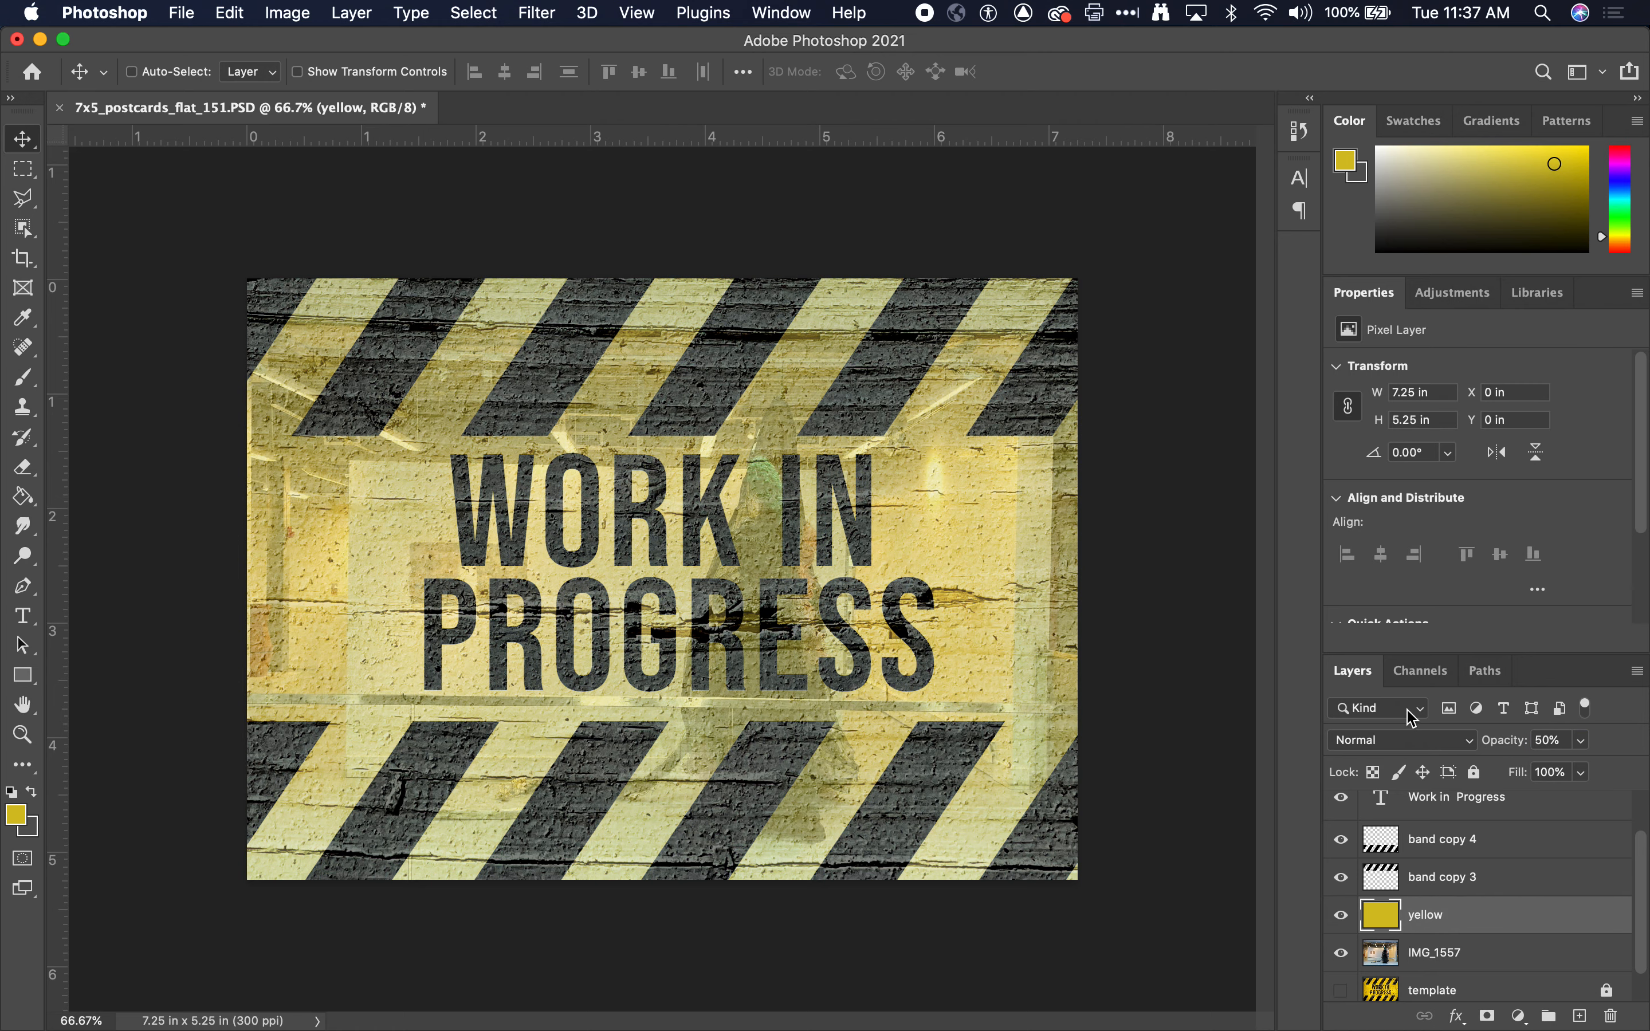
pyautogui.click(1401, 740)
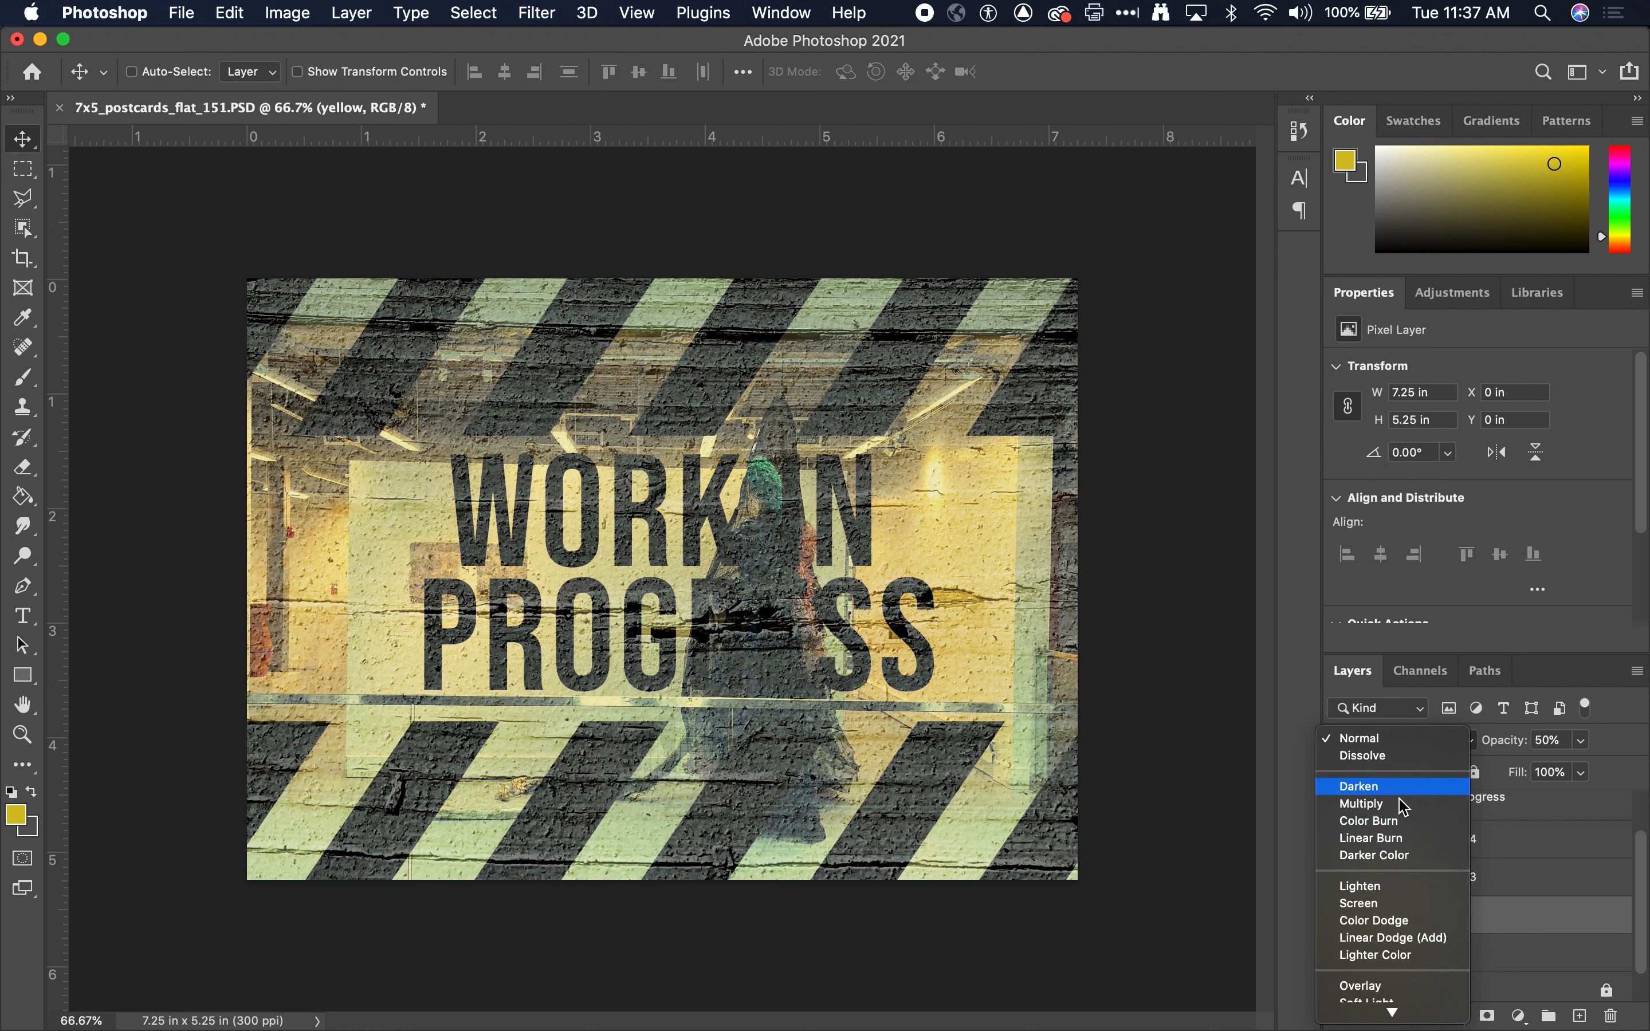
pyautogui.click(1398, 822)
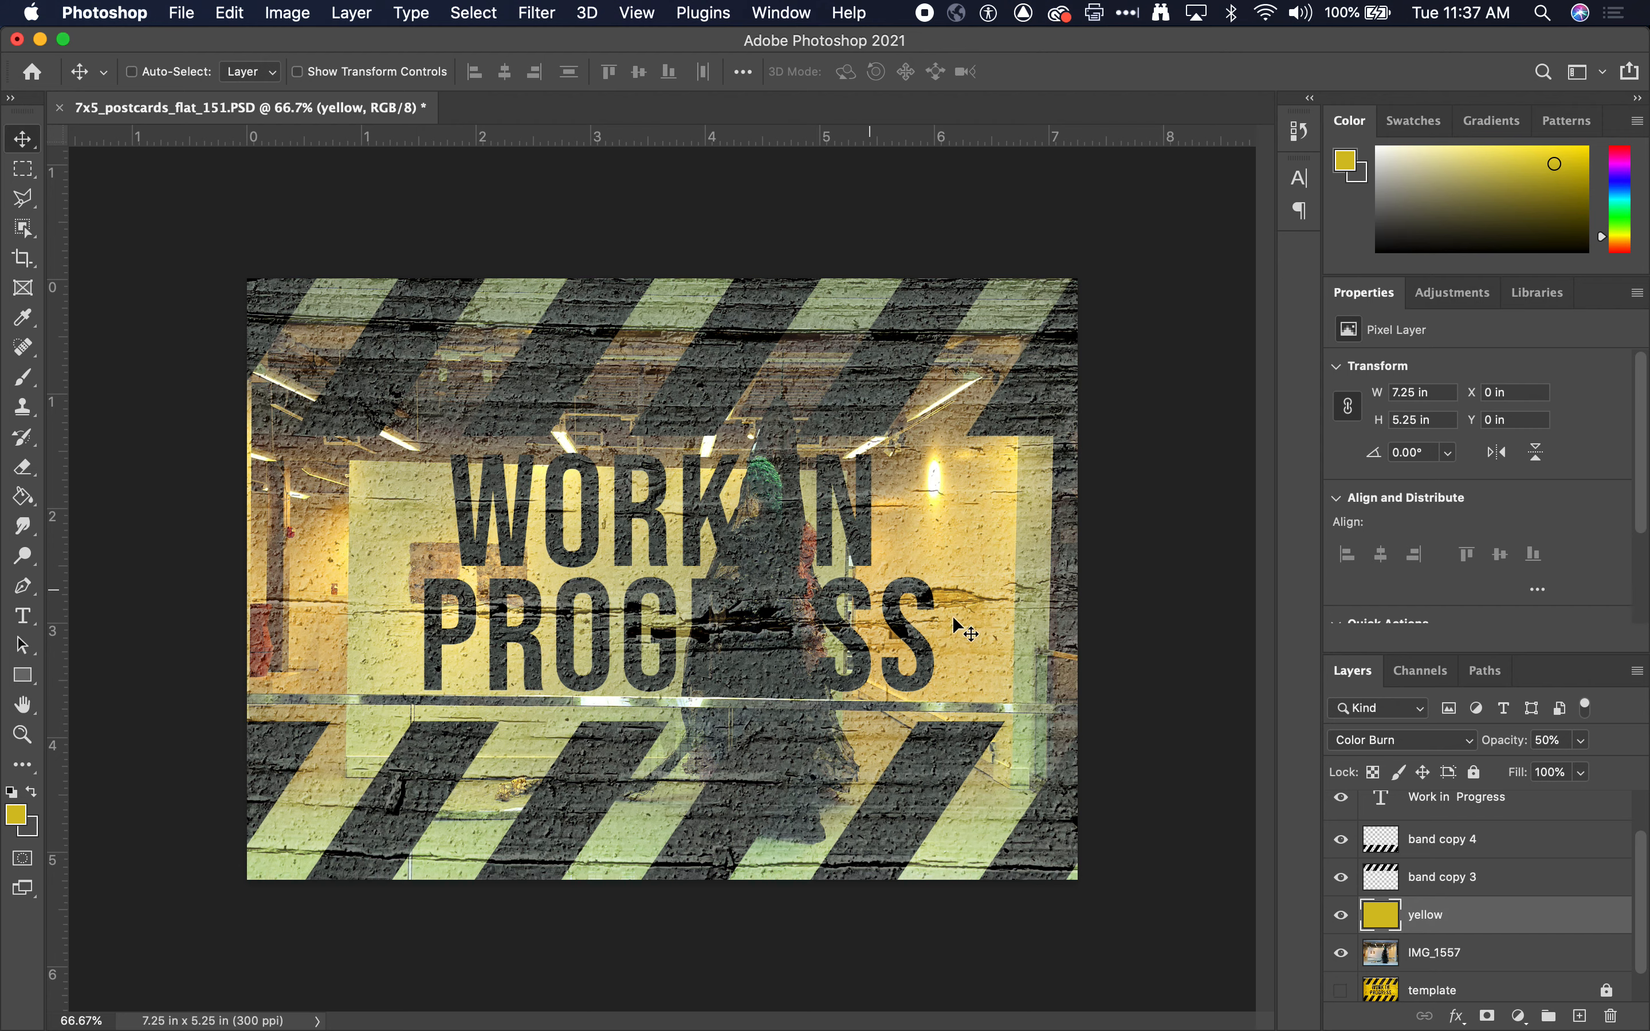
# - Change the color of the Work in Progress text to white (#ffffff)
pyautogui.scroll(2, 1391, 934)
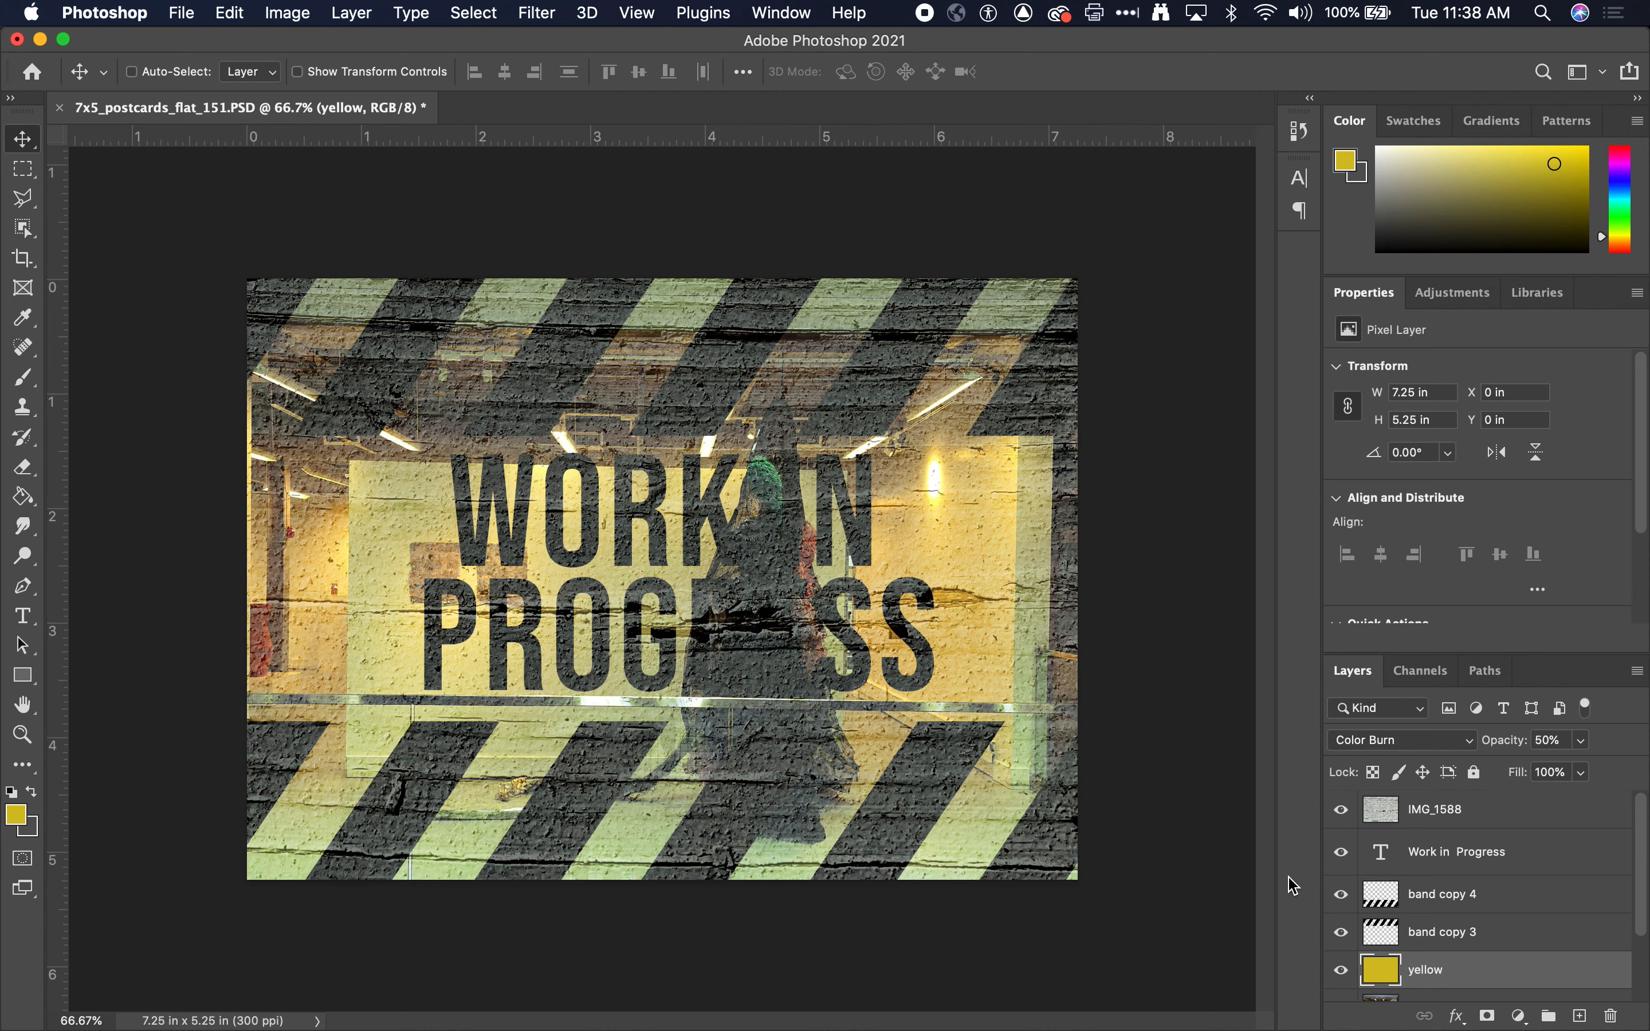
pyautogui.click(1445, 853)
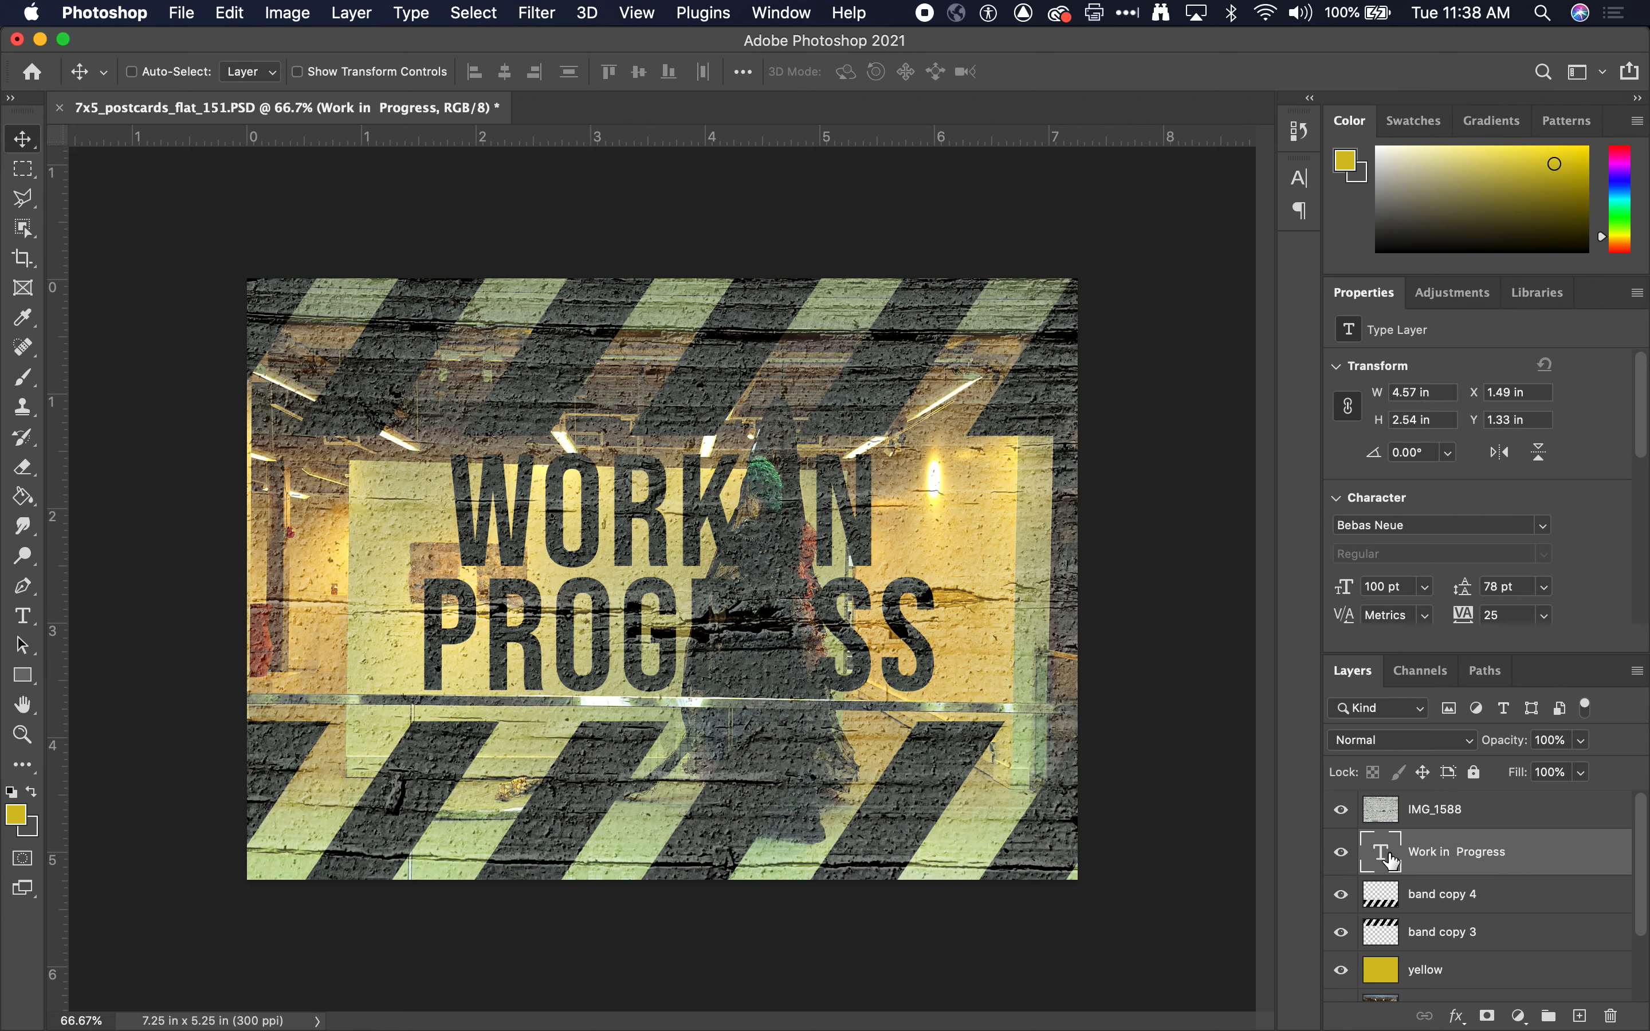
pyautogui.doubleClick(1389, 859)
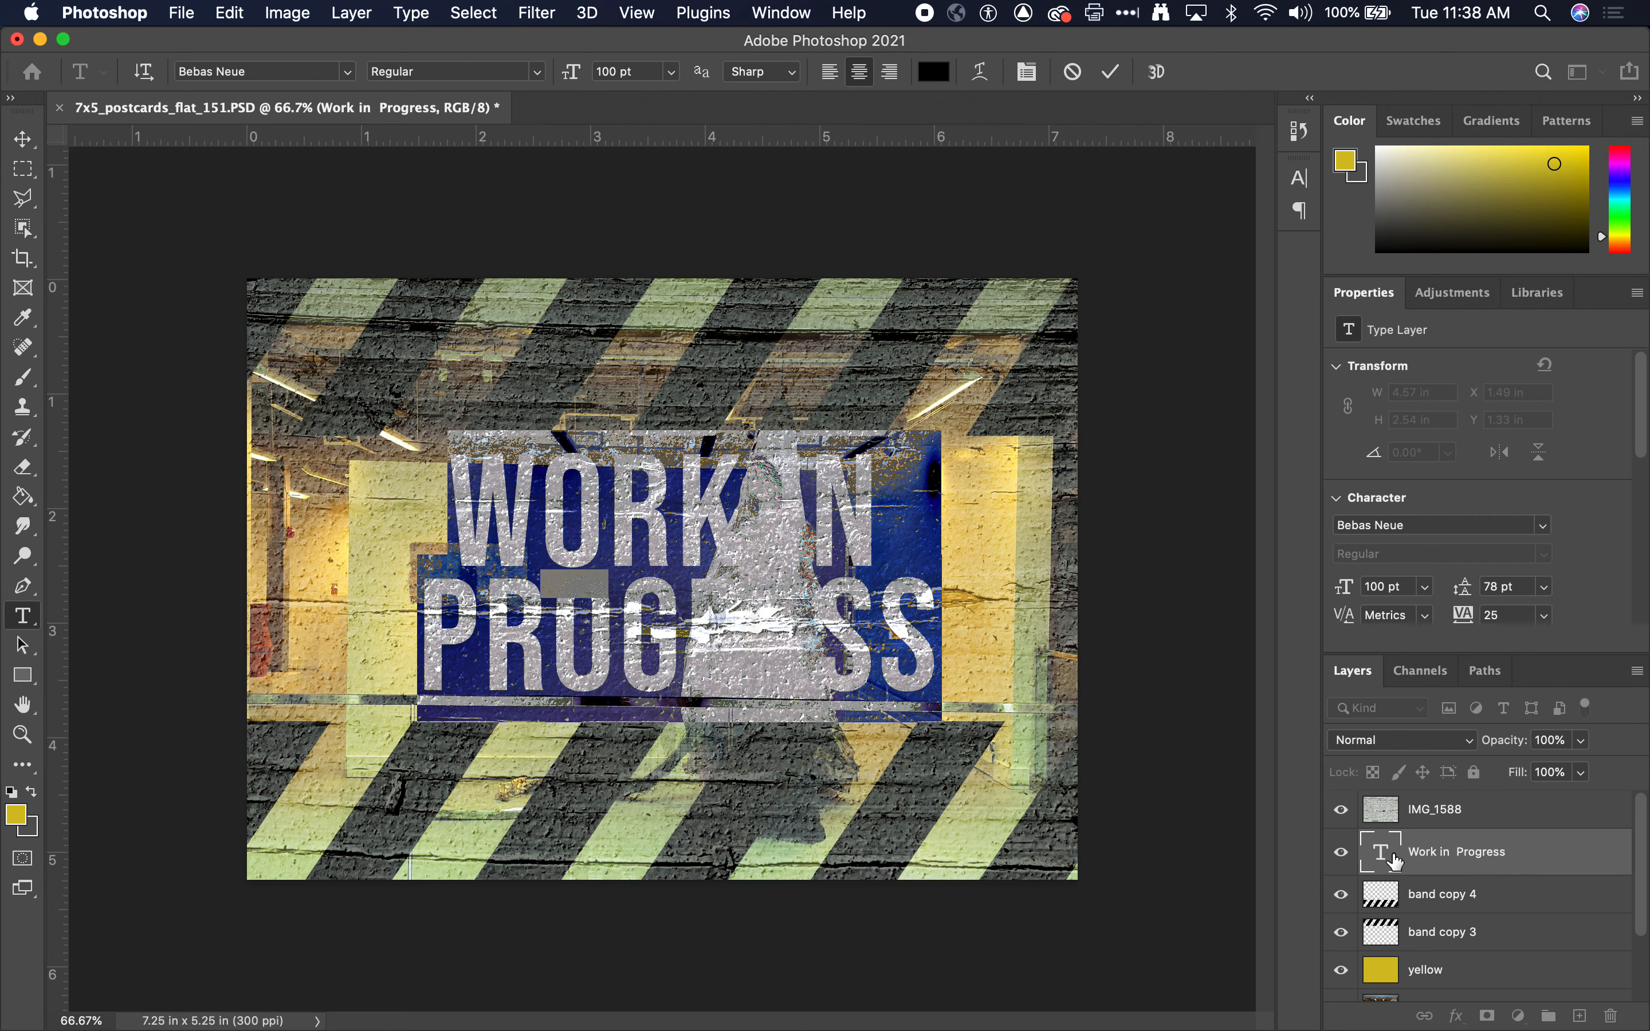
pyautogui.click(933, 71)
pyautogui.moveTo(693, 320); pyautogui.dragTo(412, 247)
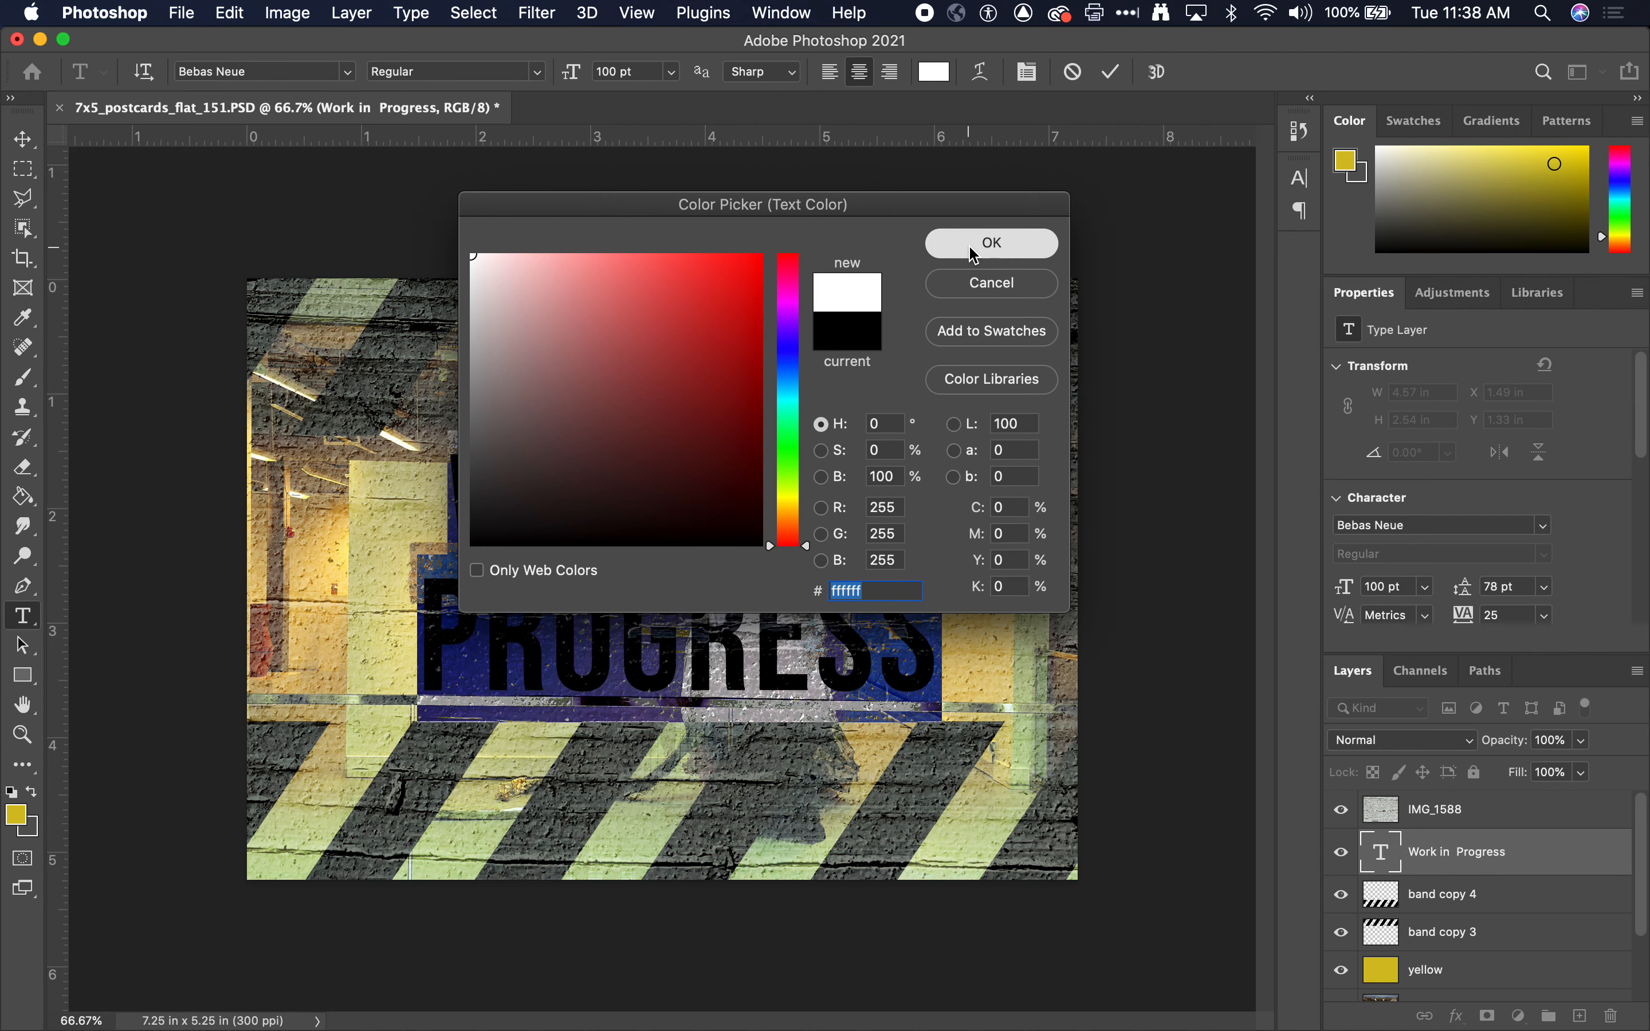
pyautogui.click(950, 244)
pyautogui.click(21, 140)
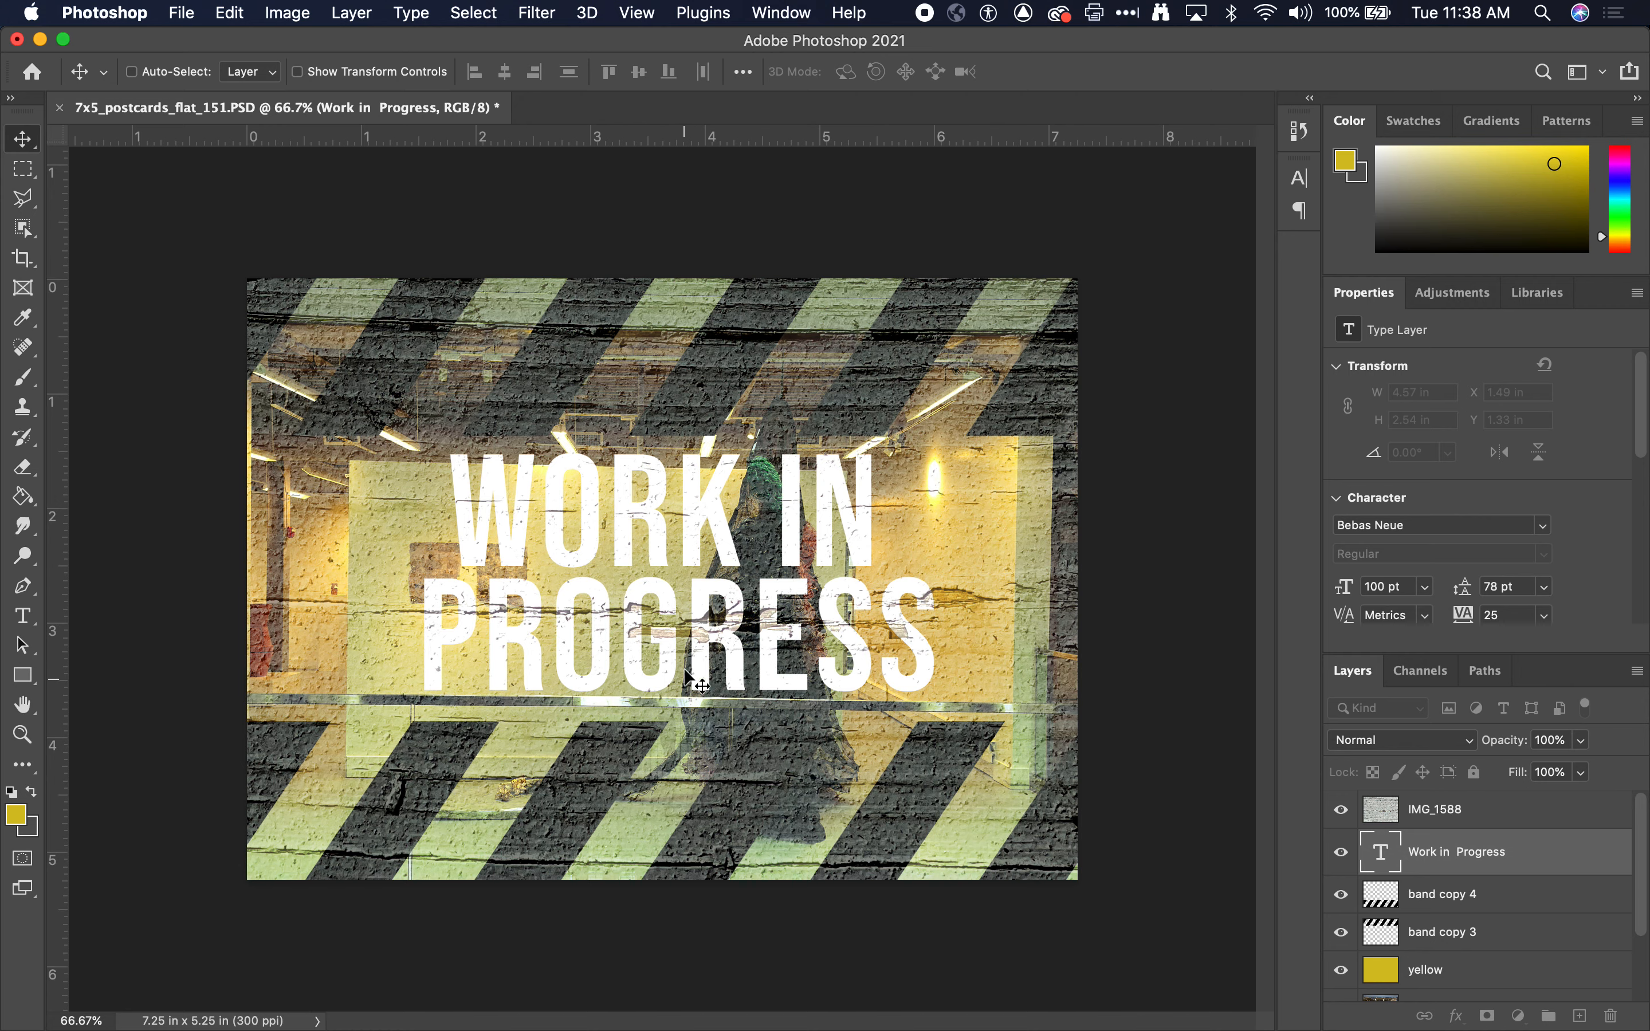
# - Switch to Finder, preview the gallery photos and place IMG_1558.jpeg into the postcard document
pyautogui.press('super+Tab')
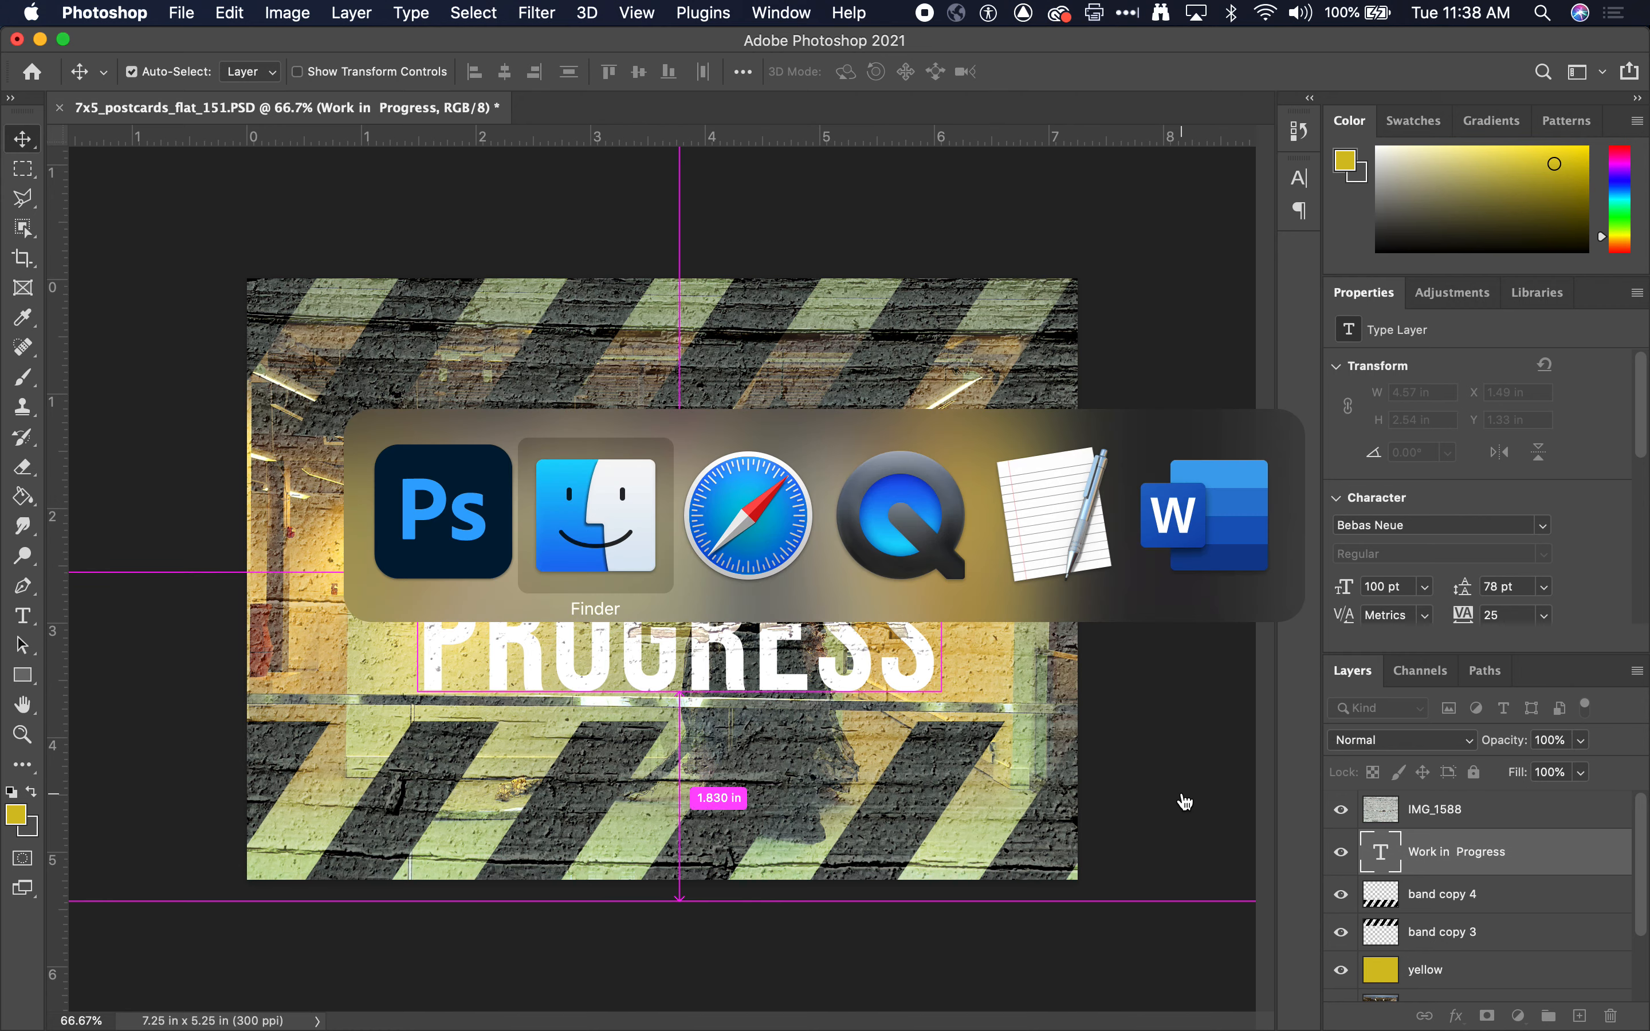
pyautogui.click(1047, 628)
pyautogui.press('space')
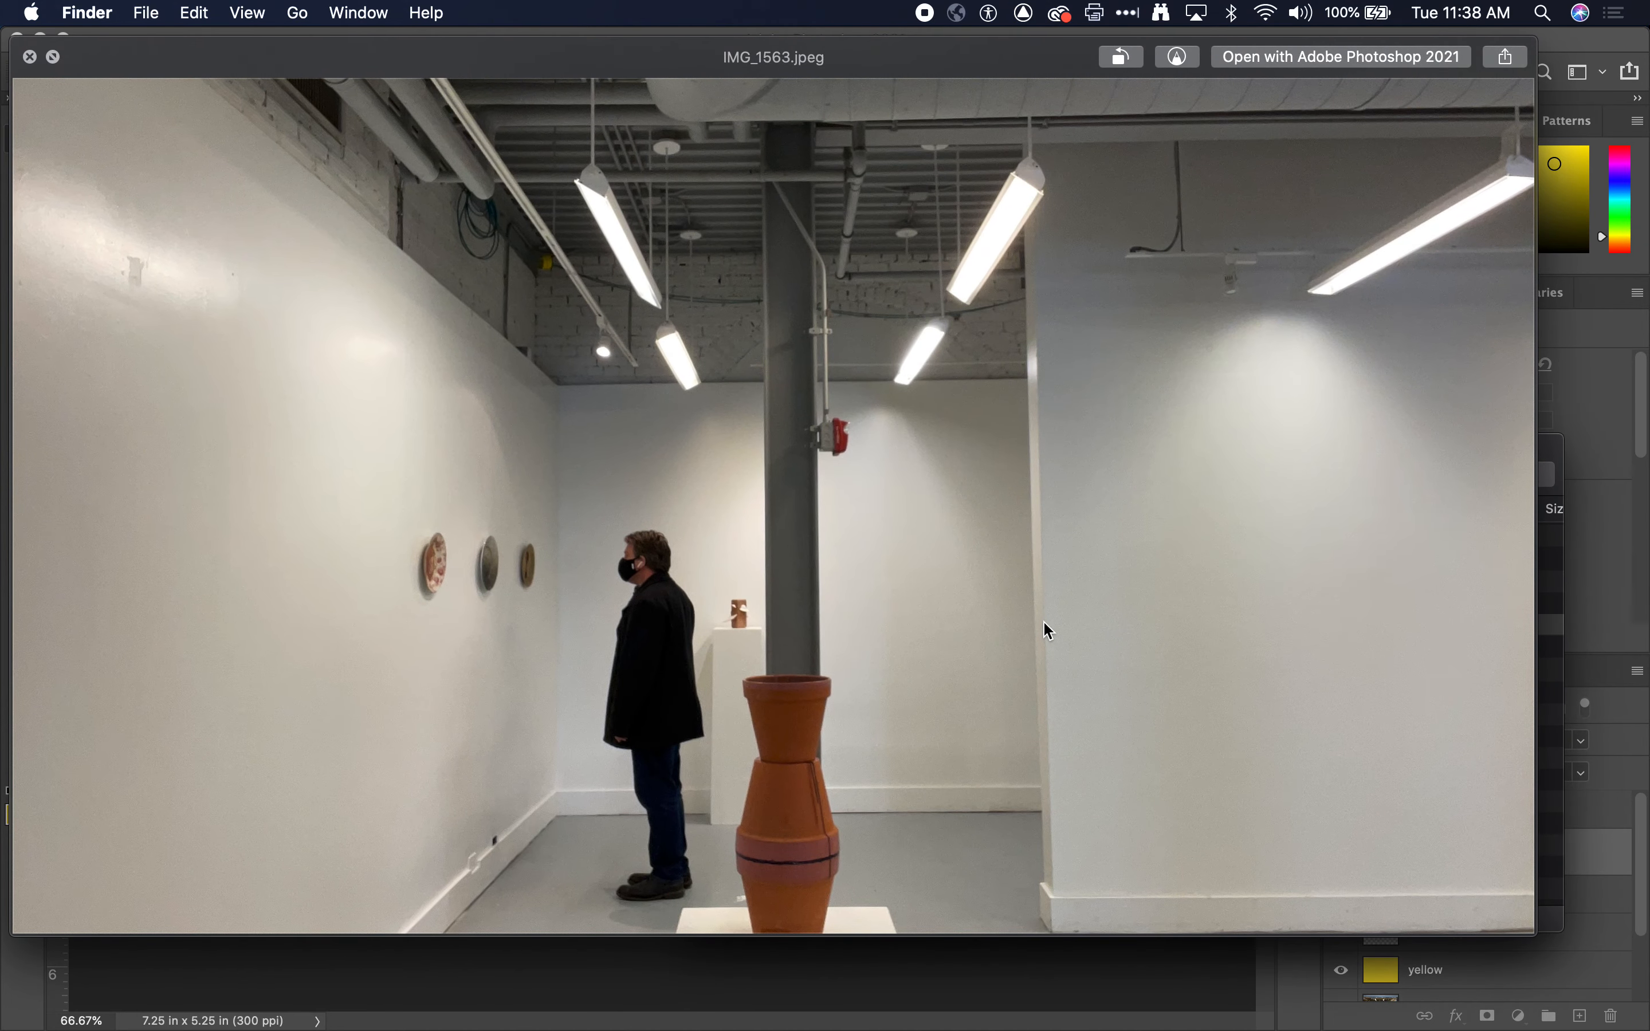
pyautogui.press('Right')
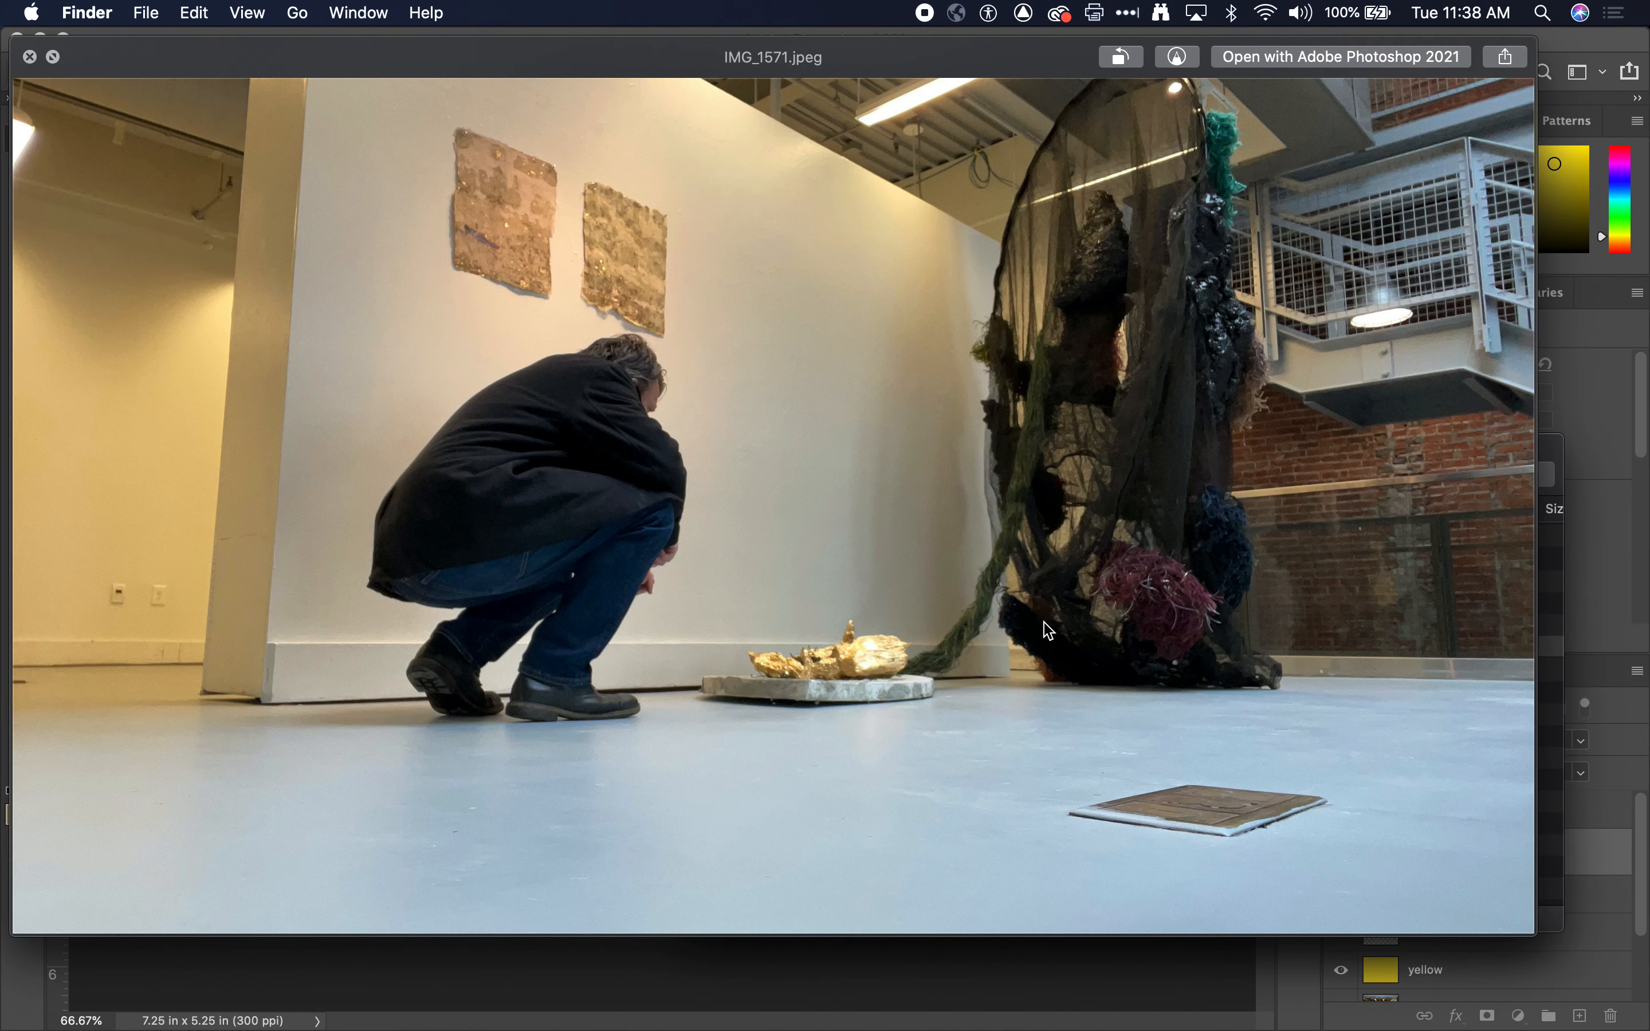
pyautogui.press('Left')
pyautogui.press('Left')
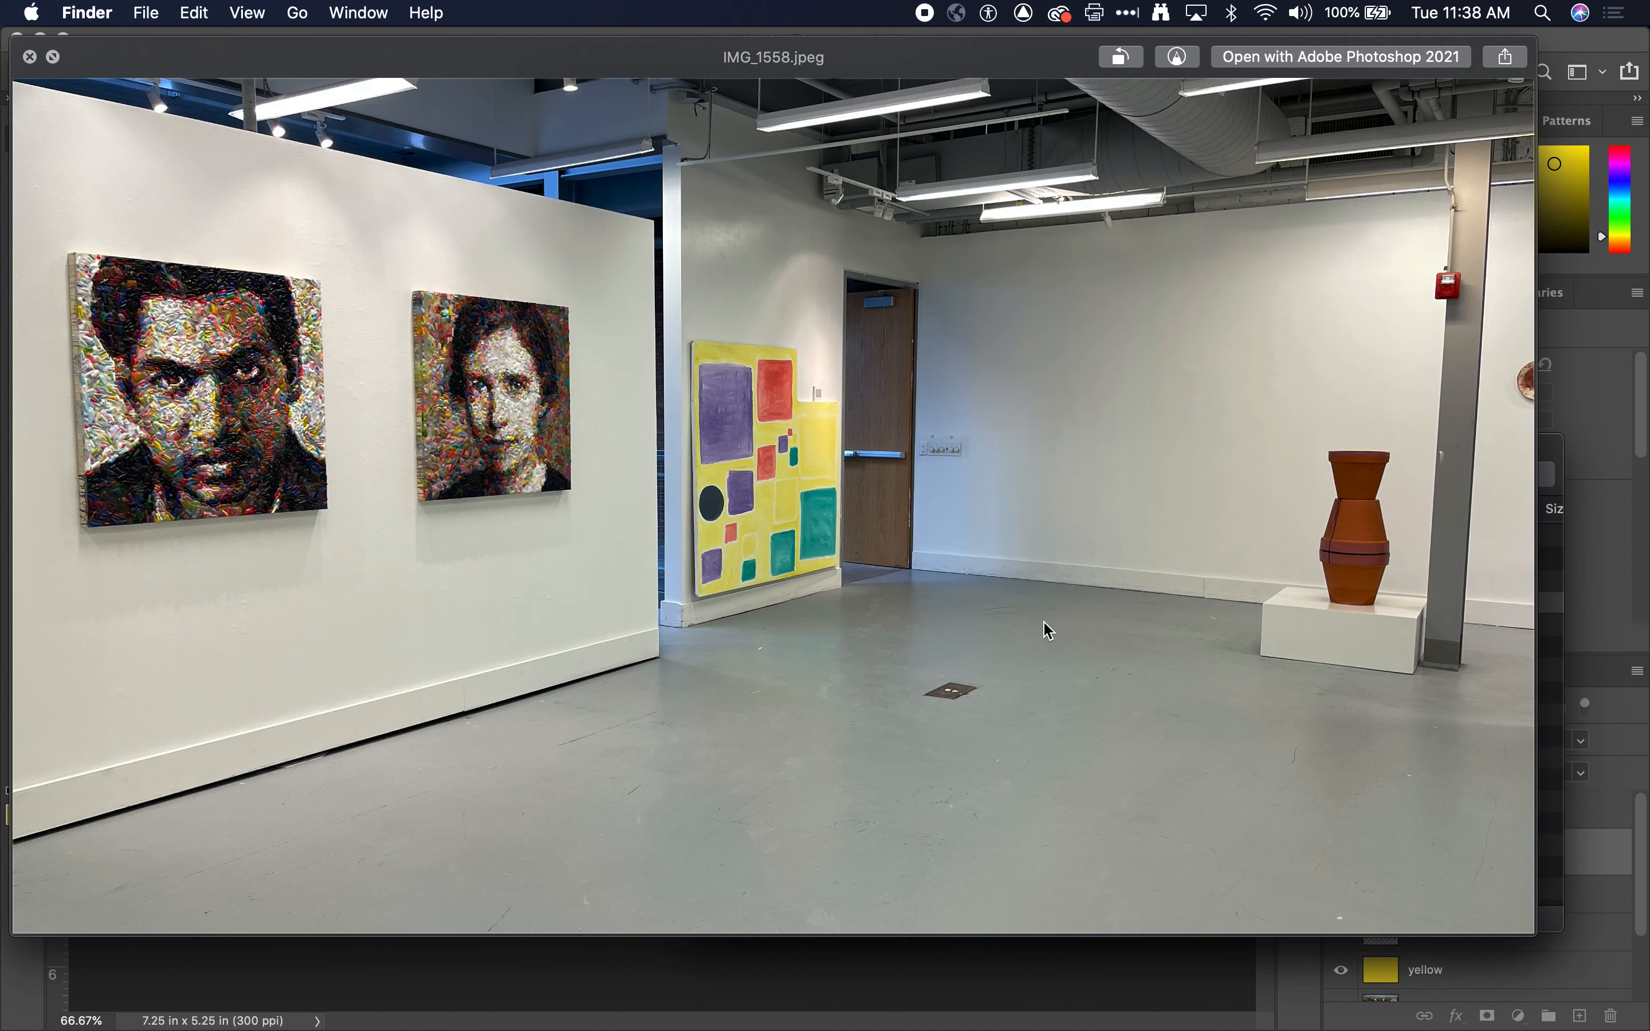
pyautogui.press('space')
pyautogui.moveTo(1081, 606); pyautogui.dragTo(672, 648)
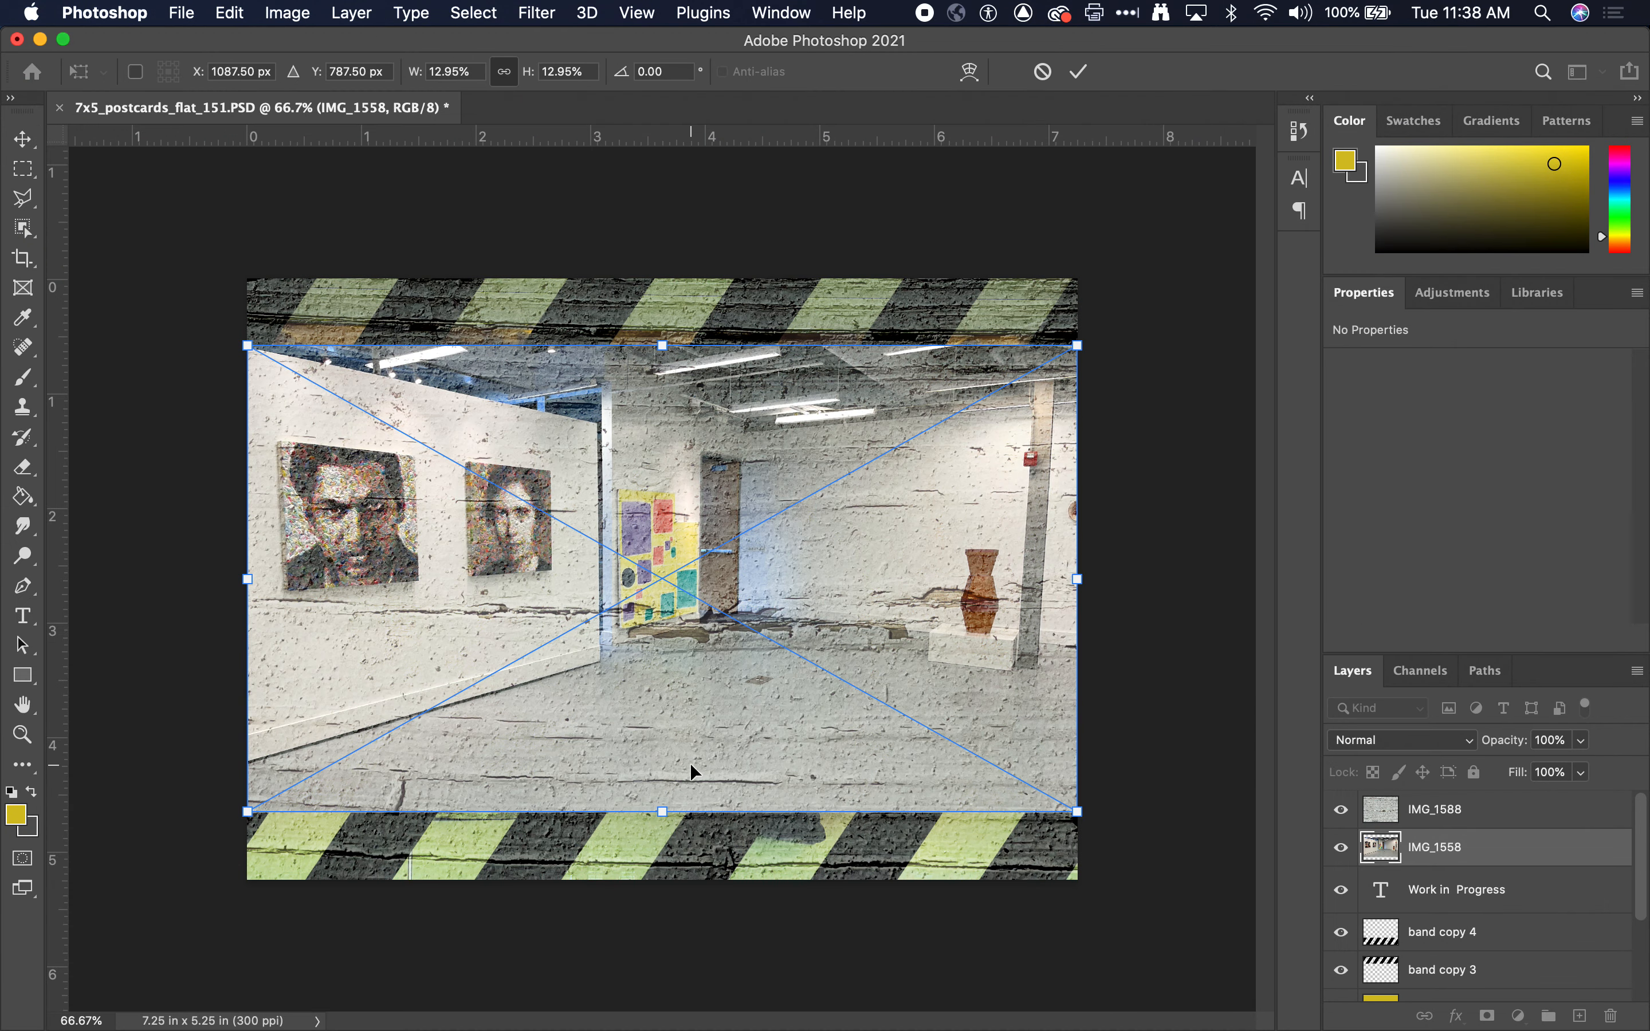
# - Scale the placed IMG_1558 photo to about 9.34 x 5.25 in, covering the canvas, with X at about -0.72 in and Y at 0
pyautogui.moveTo(658, 819); pyautogui.dragTo(657, 971)
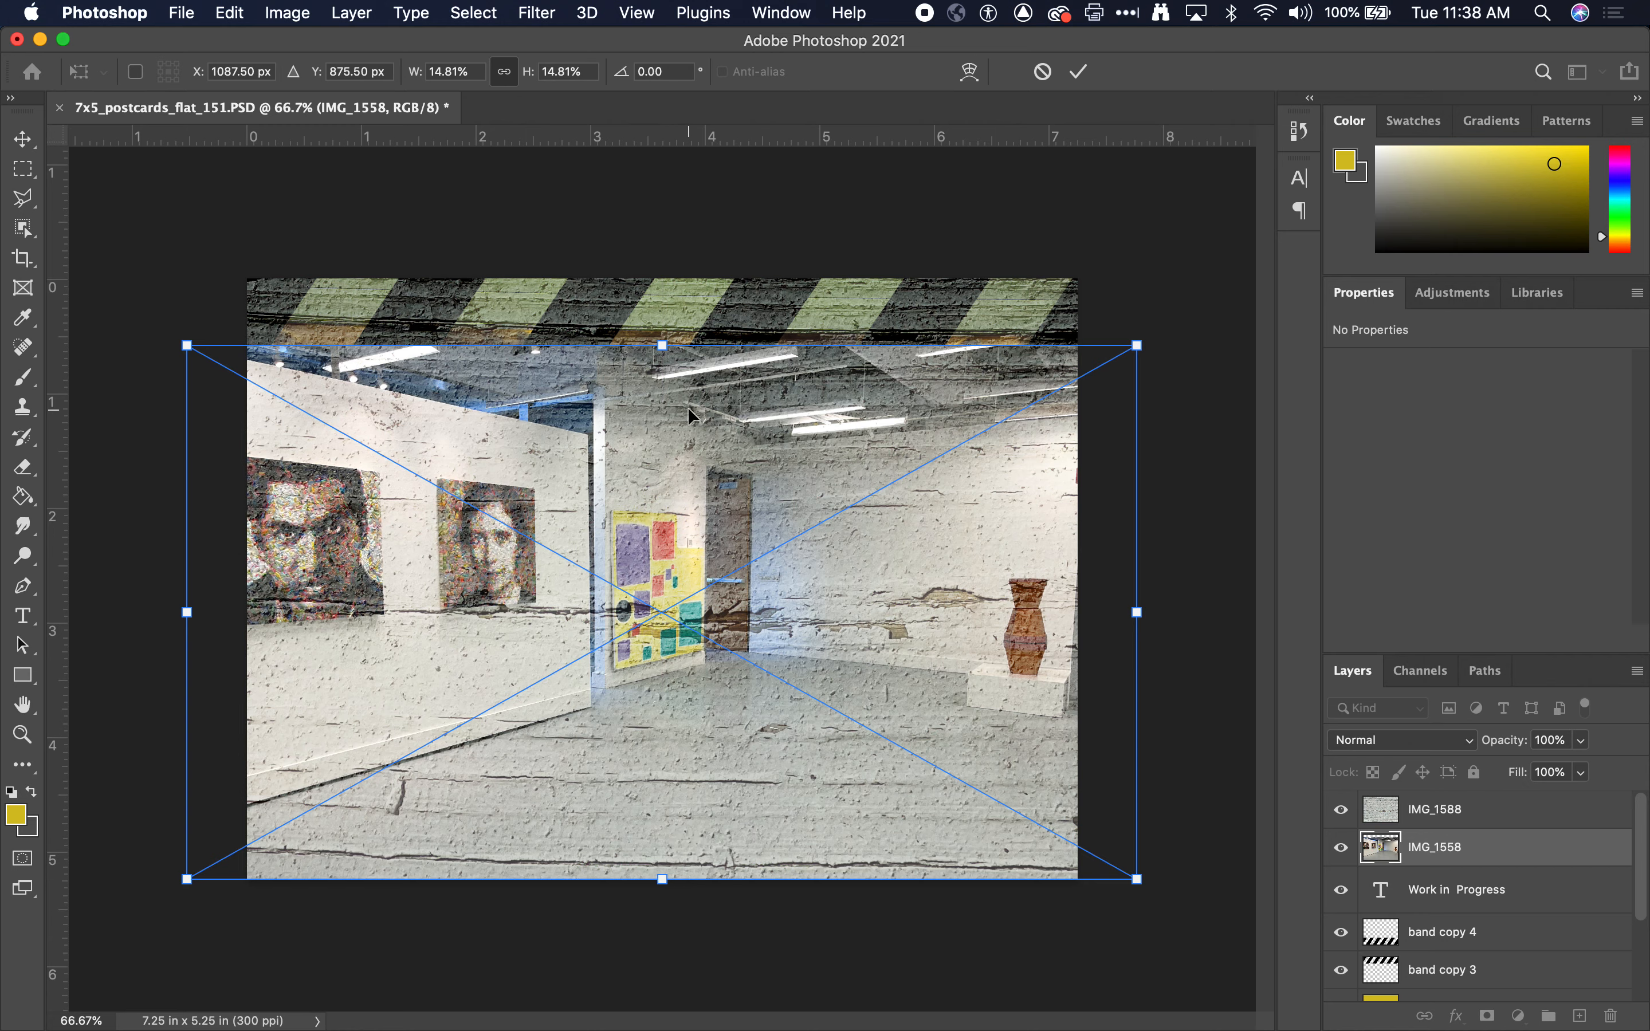
pyautogui.moveTo(660, 344); pyautogui.dragTo(660, 277)
pyautogui.moveTo(736, 433); pyautogui.dragTo(772, 433)
pyautogui.press('Return')
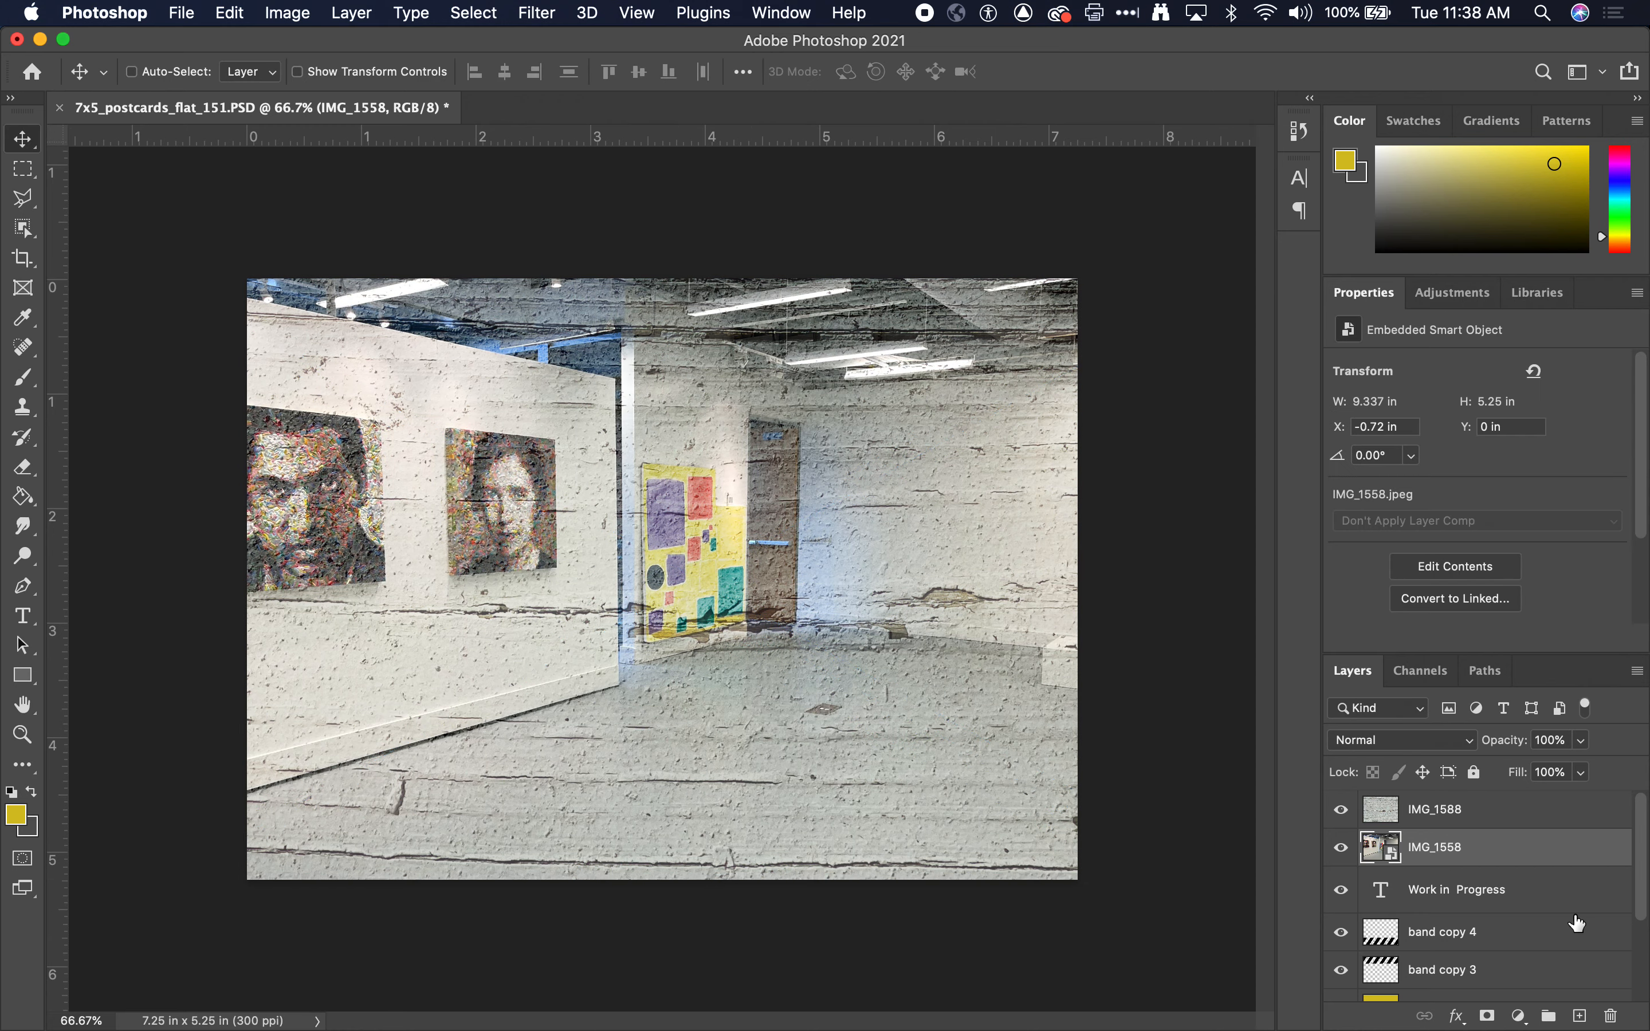
# - Move the IMG_1558 layer between yellow and IMG_1557, and rasterize it
pyautogui.moveTo(1493, 880); pyautogui.dragTo(1417, 989)
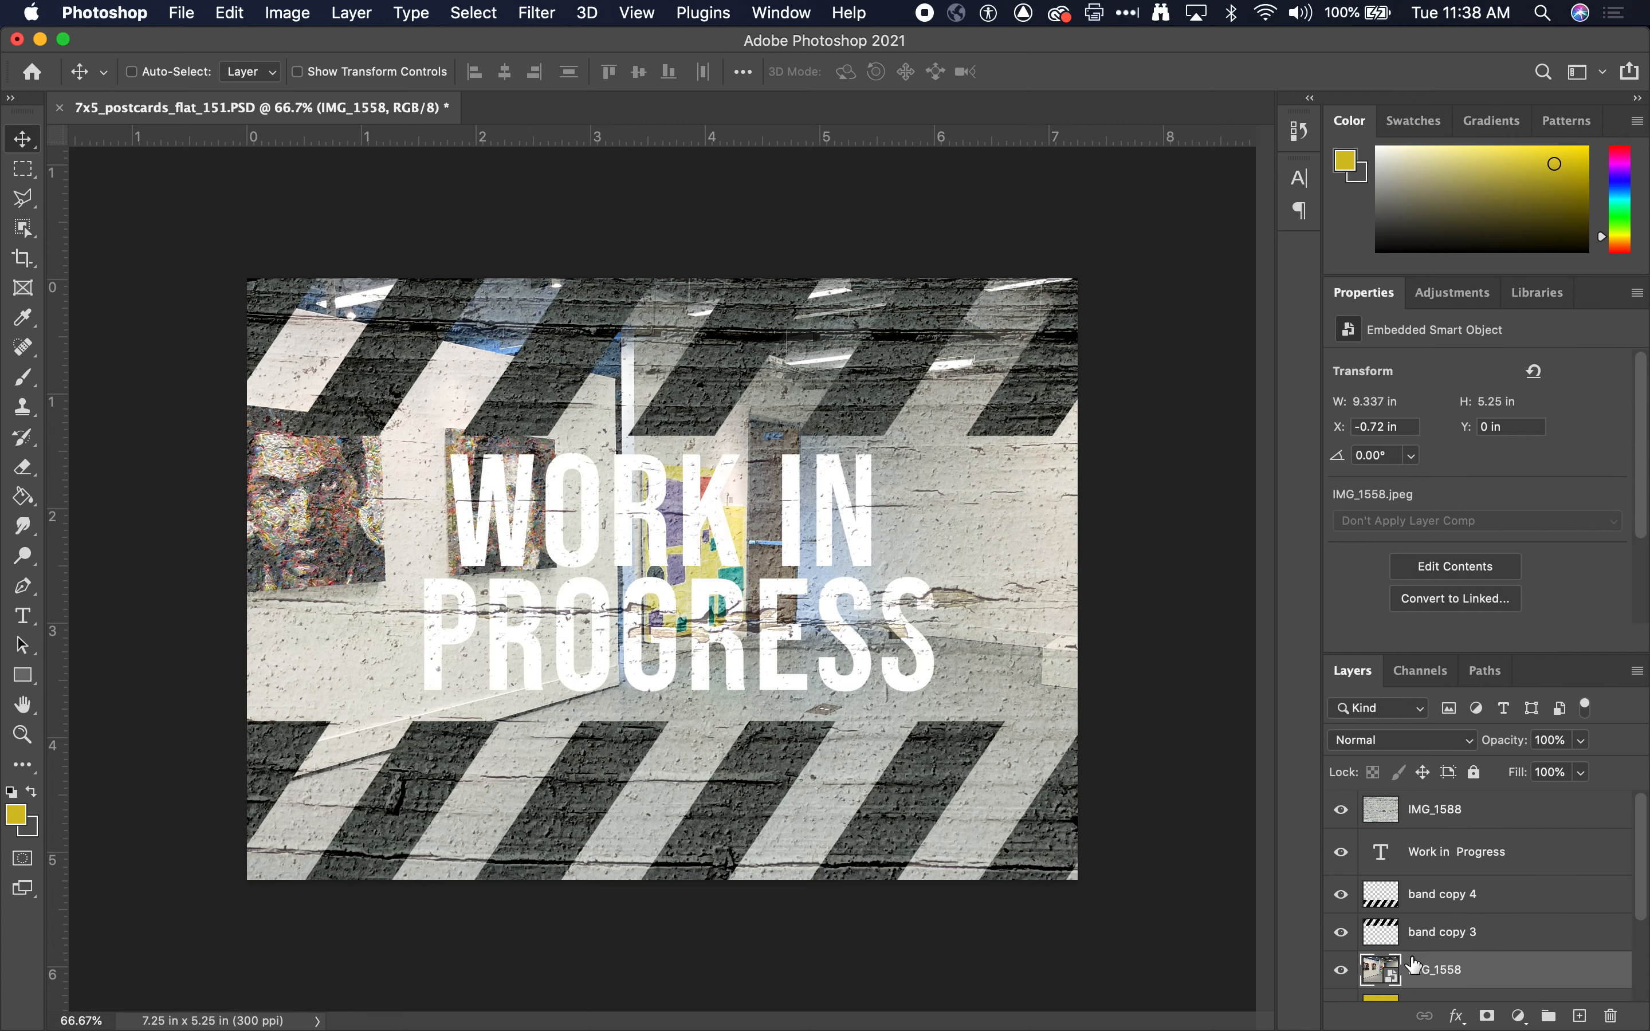
pyautogui.moveTo(1387, 865); pyautogui.dragTo(1390, 924)
pyautogui.rightClick(1424, 902)
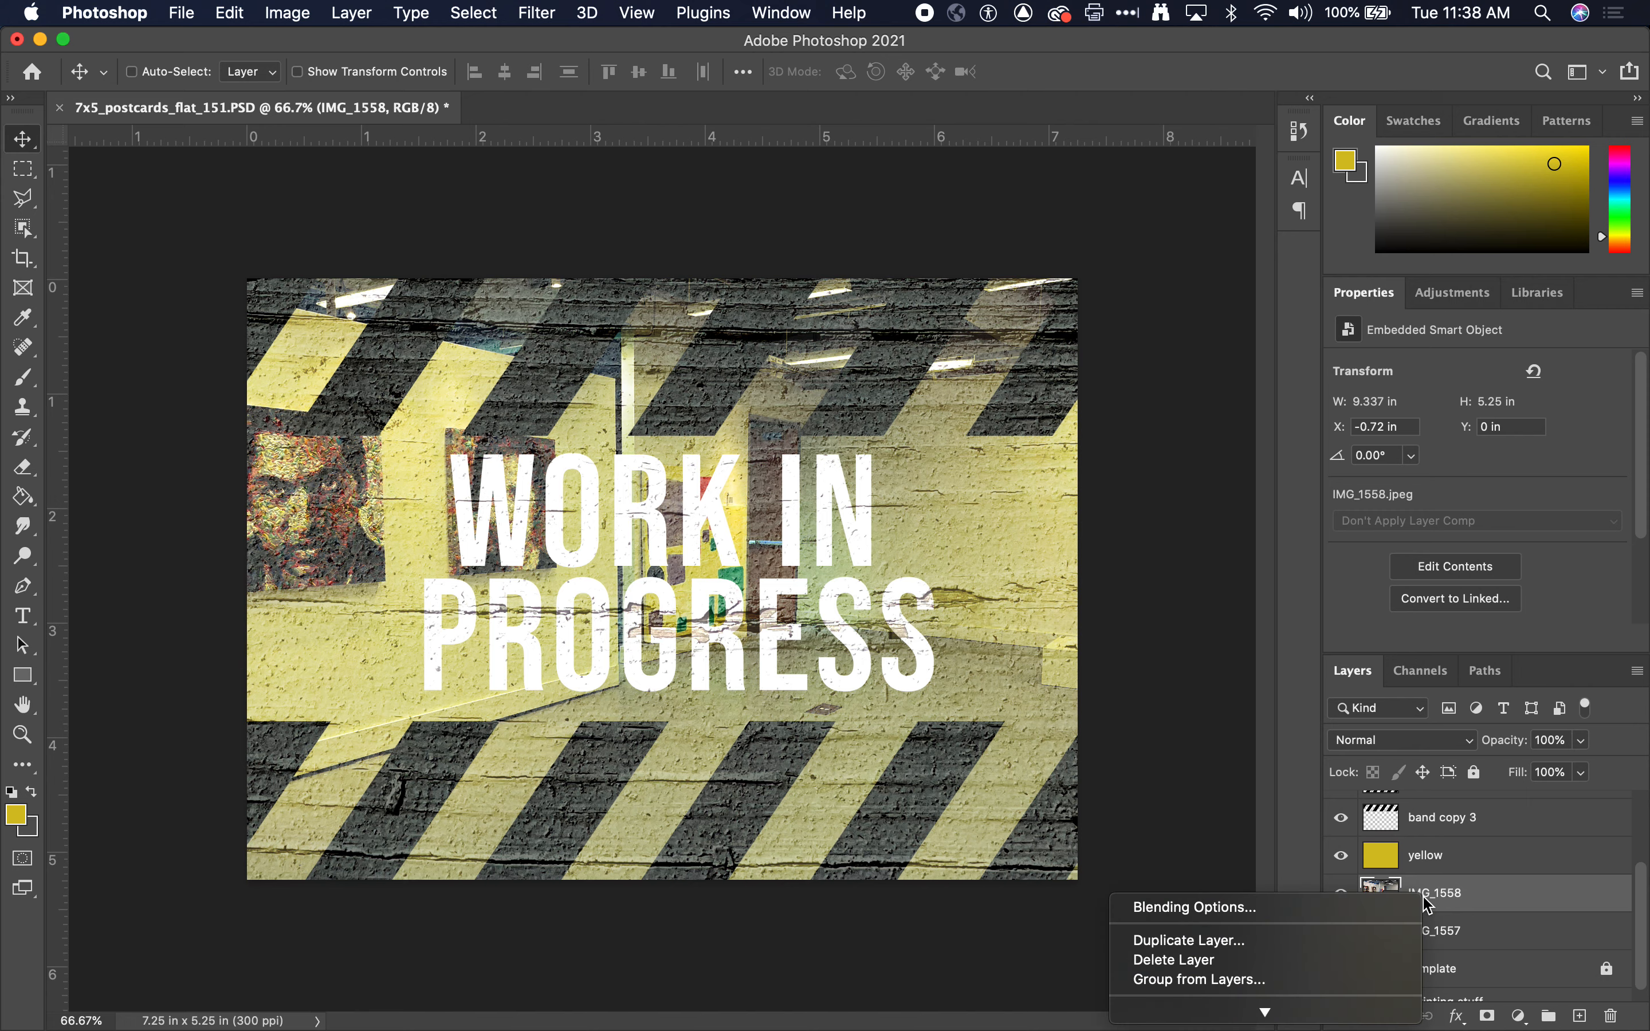
pyautogui.moveTo(1296, 1029)
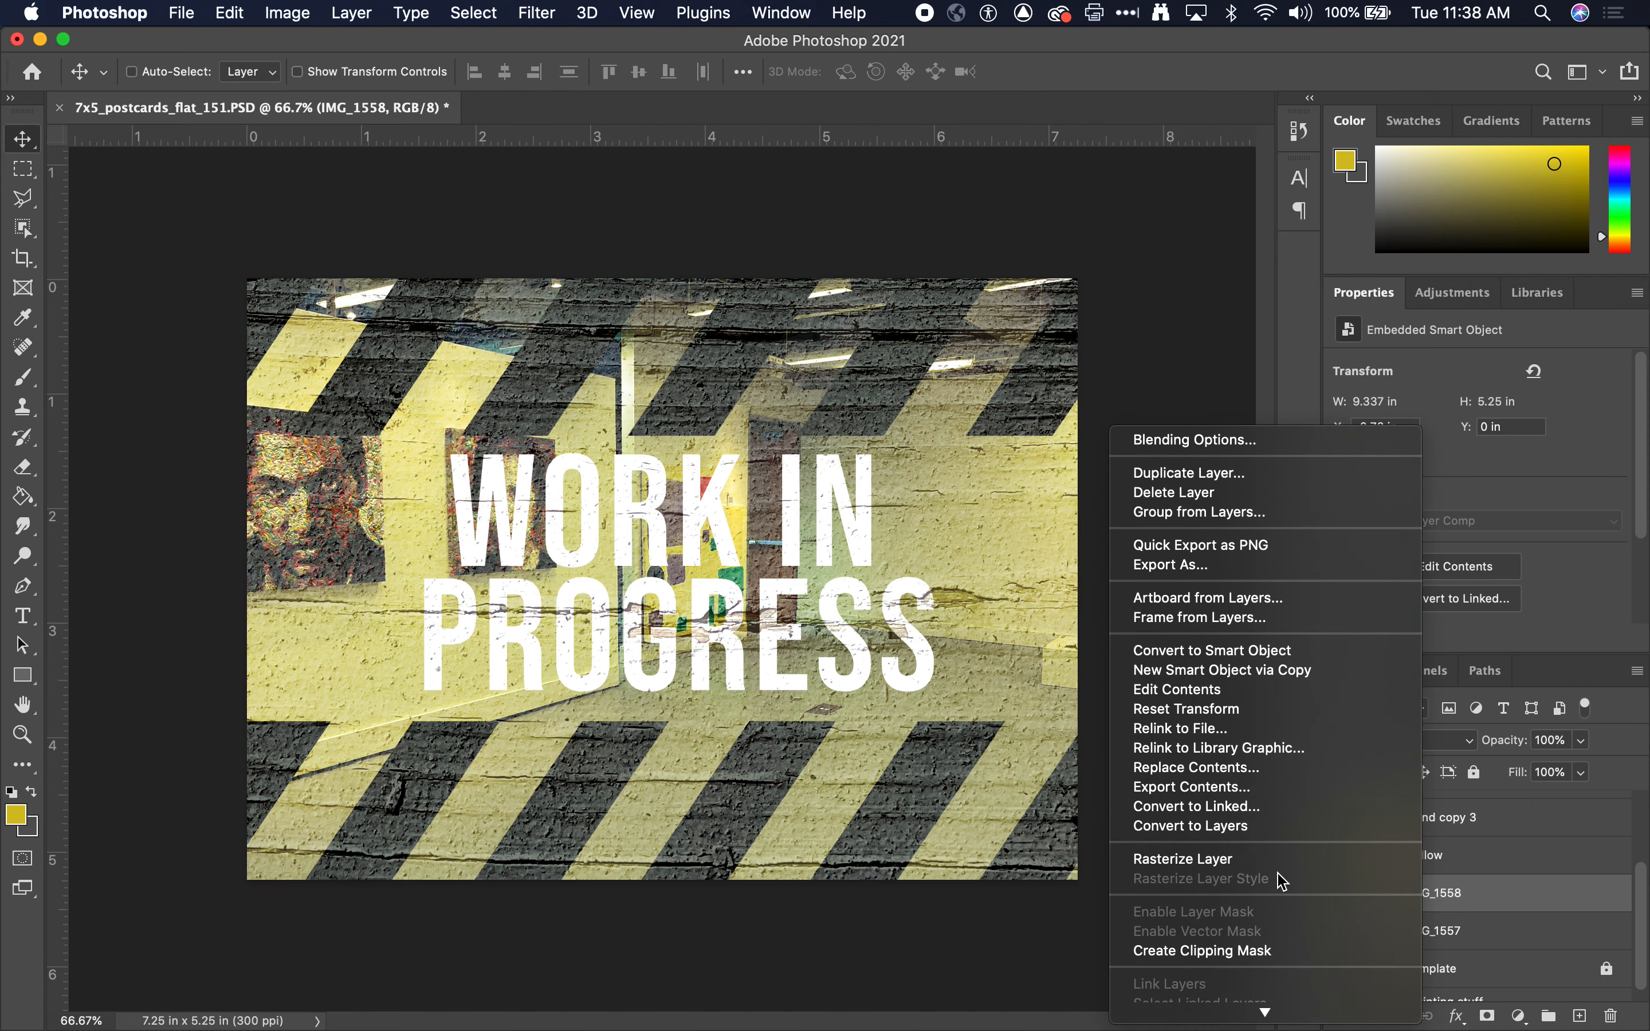
pyautogui.click(1270, 860)
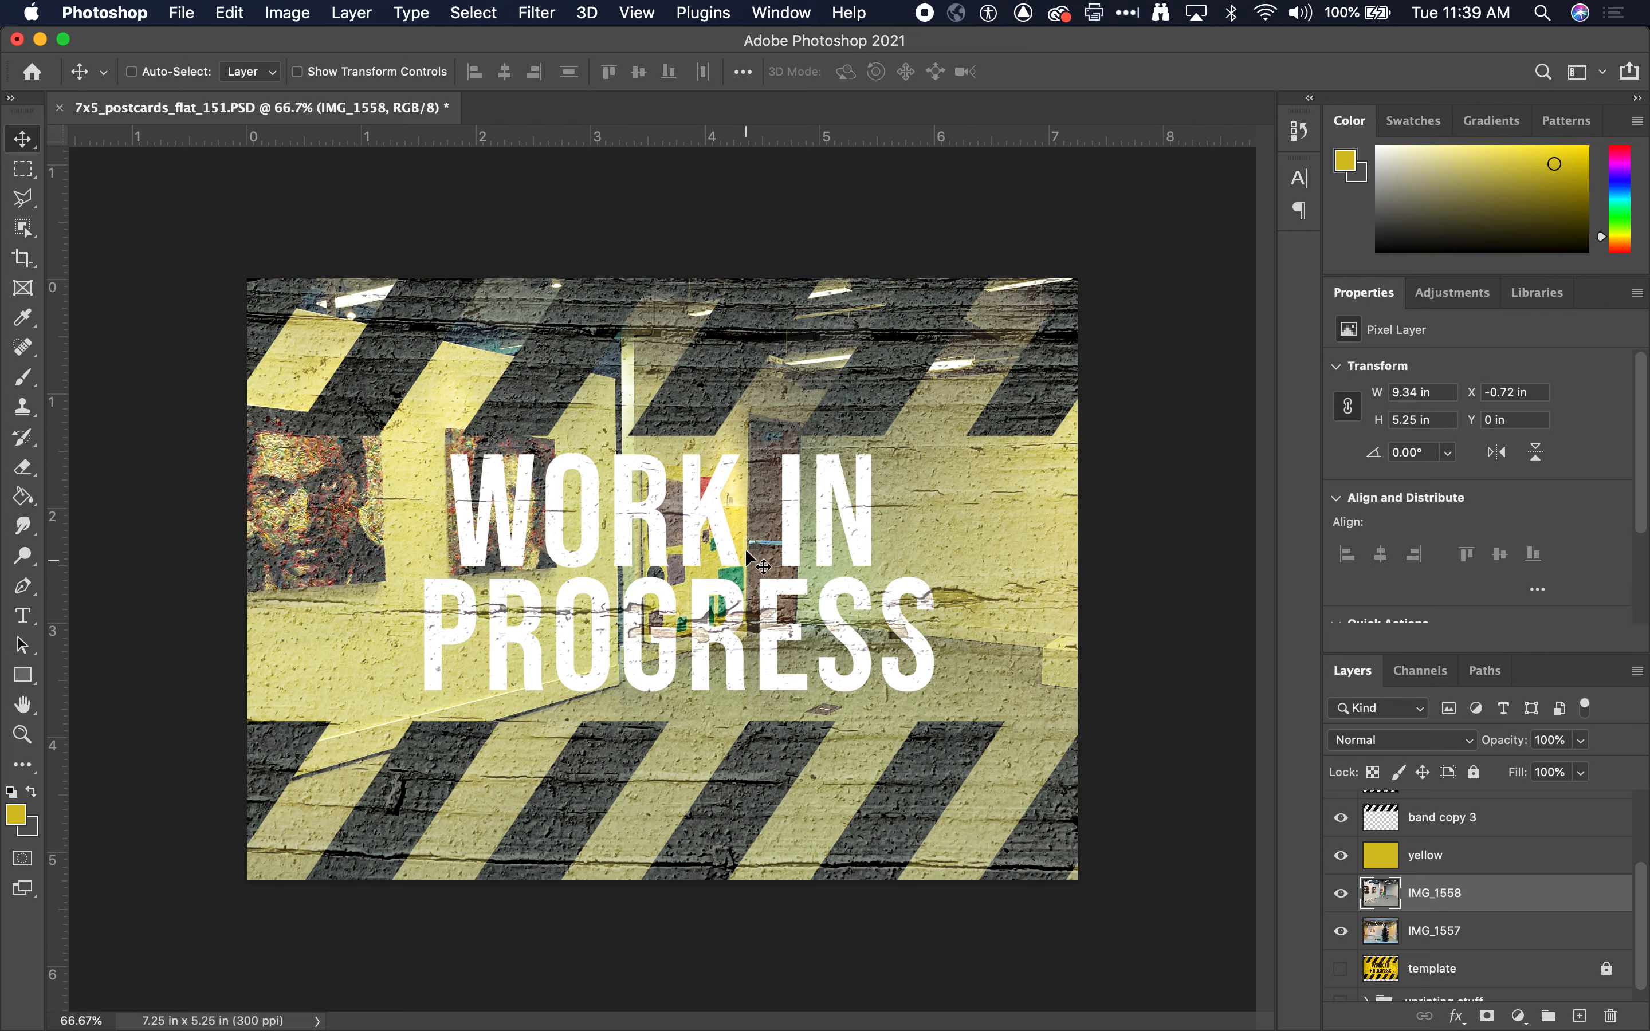
# - Save the document, then save it to the Desktop as 7x5_postcards_flat_151.psd in Photoshop format with Maximize Compatibility
pyautogui.press('super+s')
pyautogui.click(179, 12)
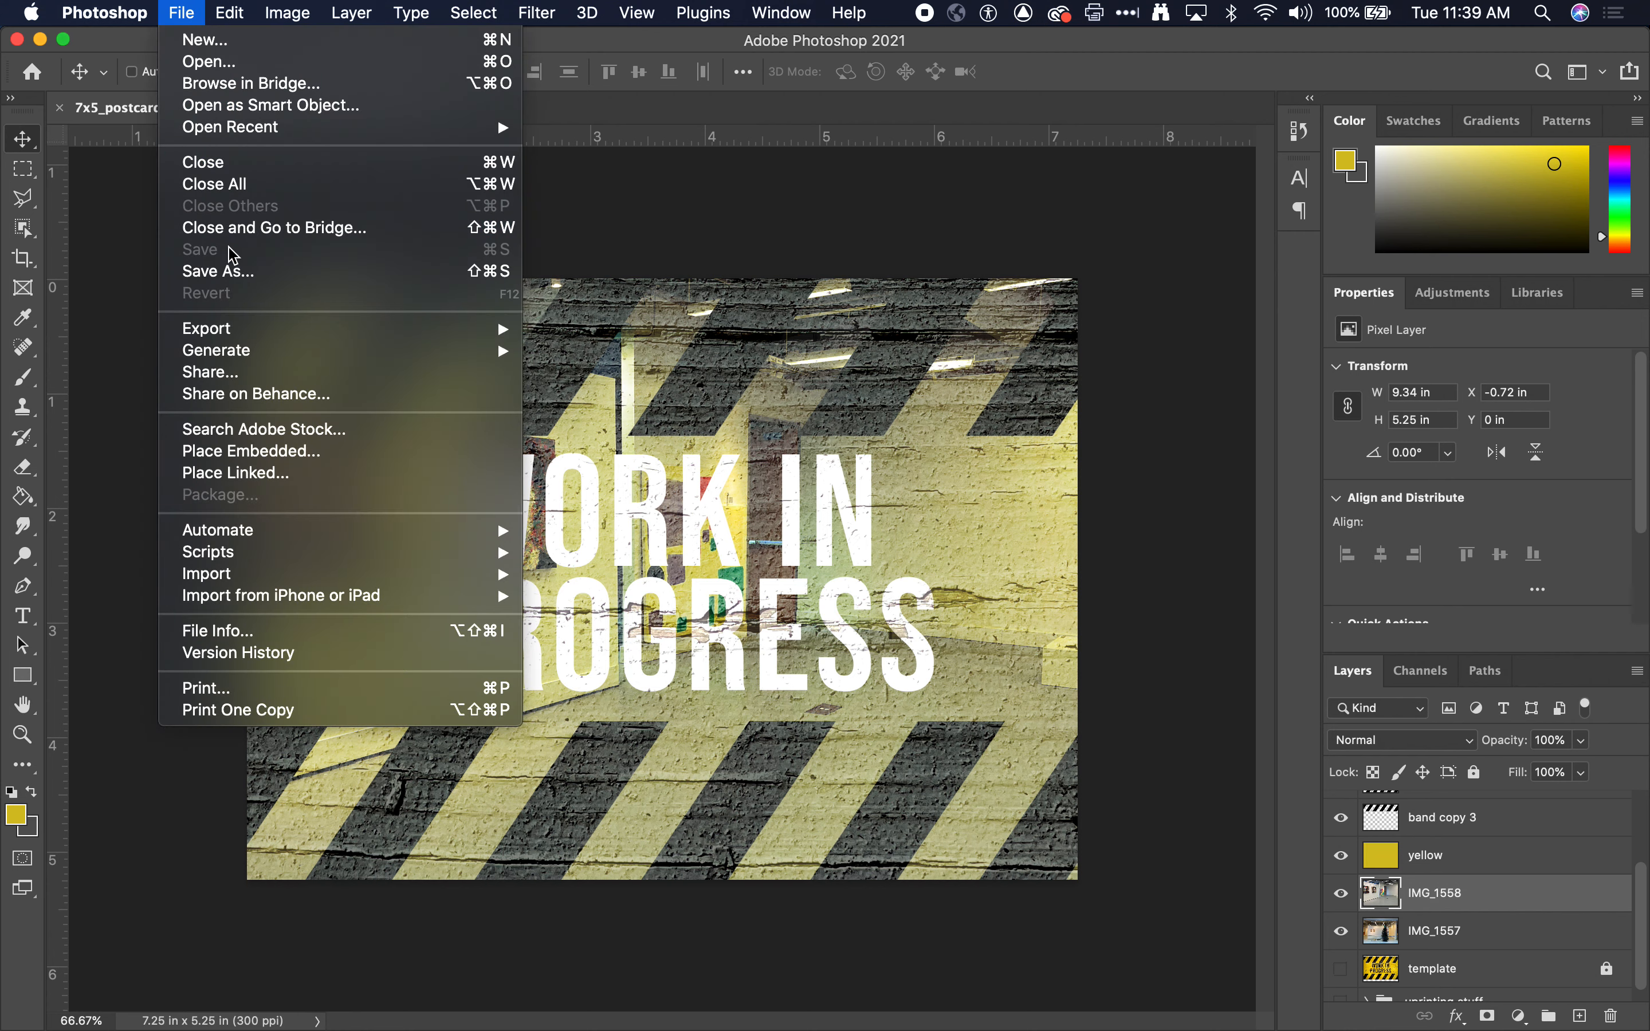
pyautogui.click(233, 271)
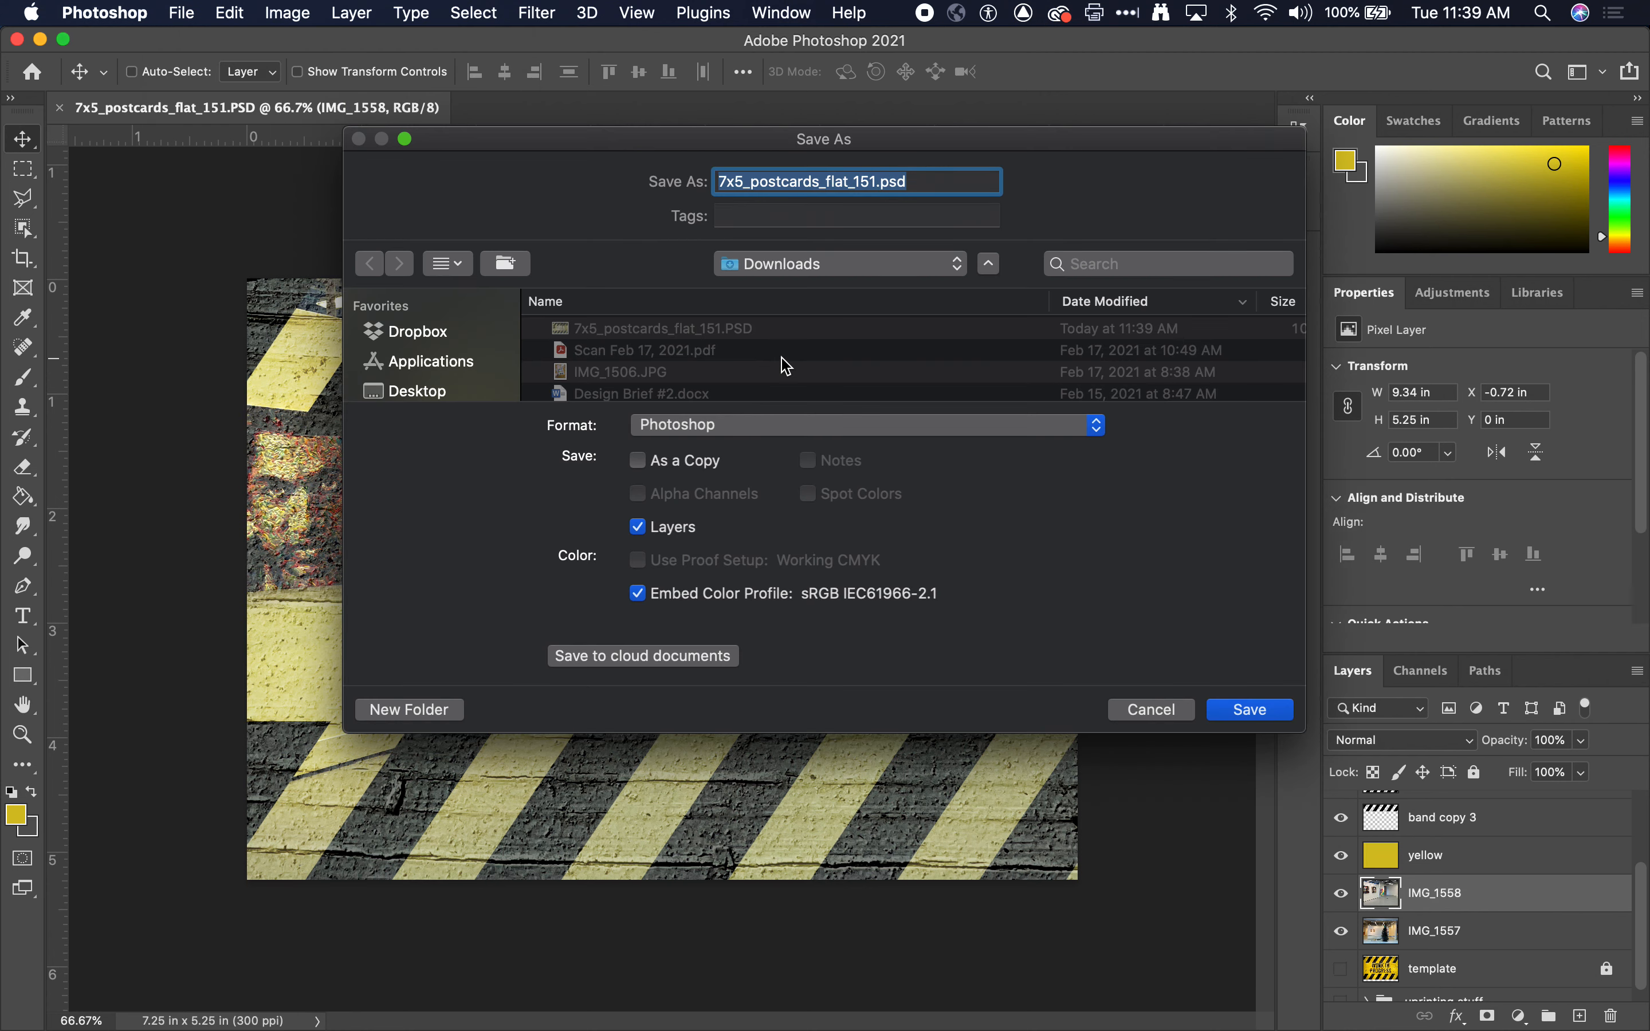
pyautogui.press('super+shift+d')
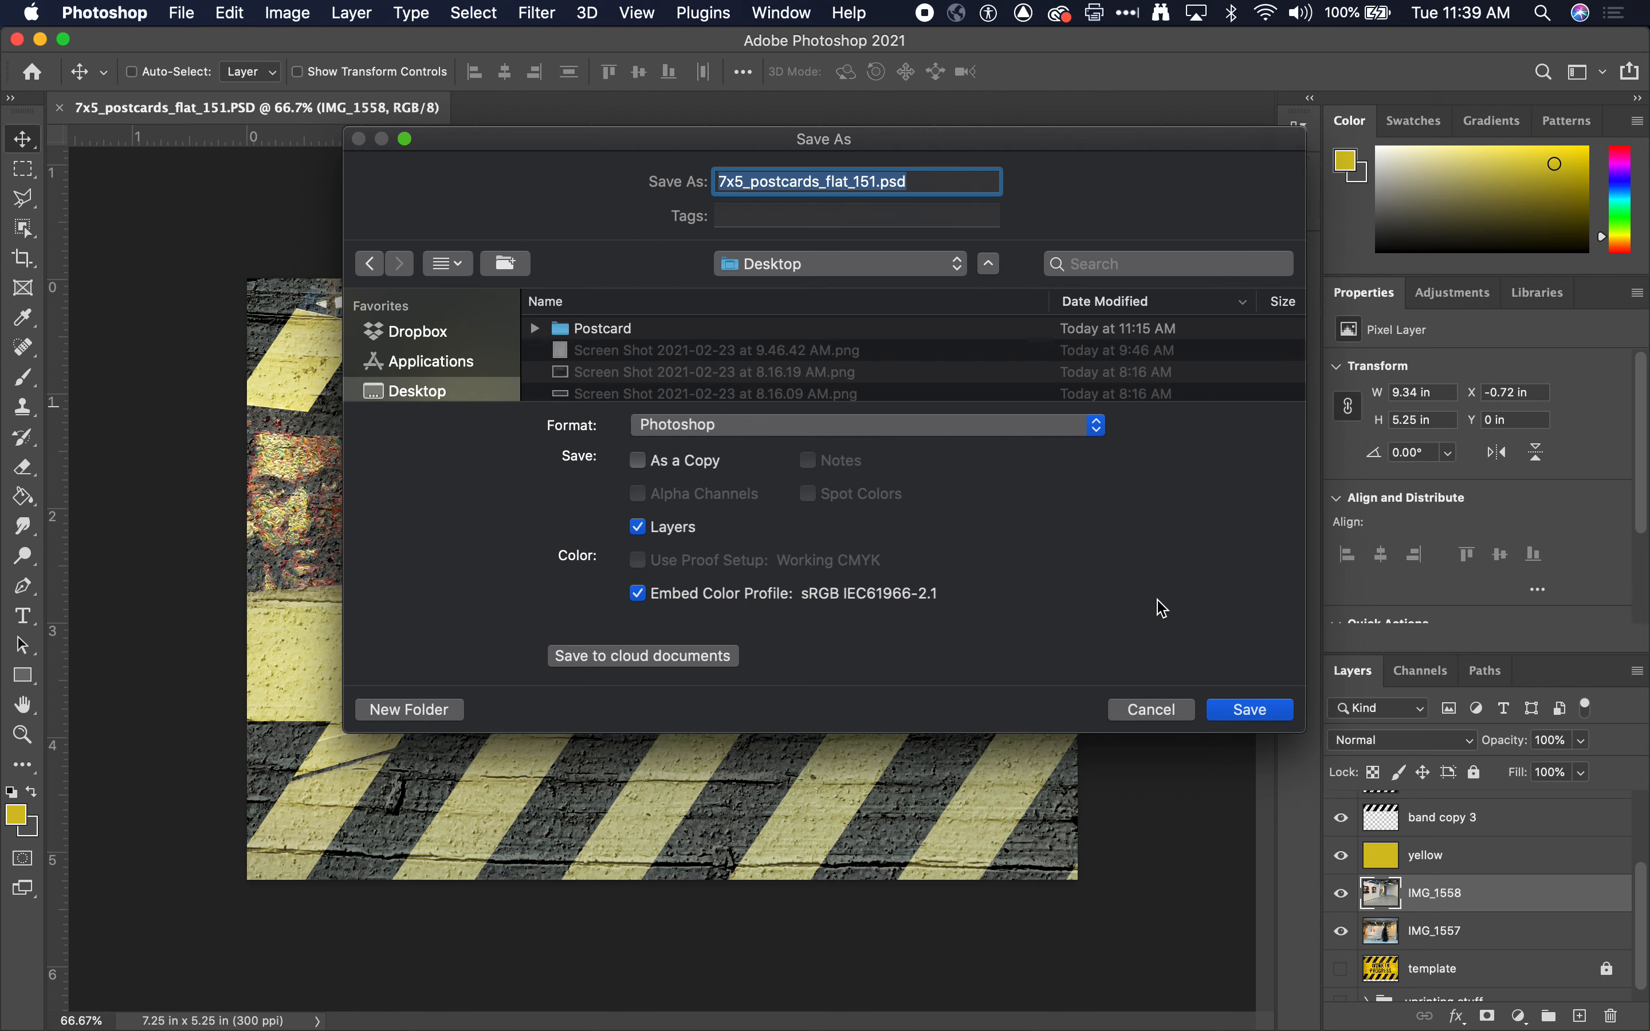
pyautogui.click(1256, 710)
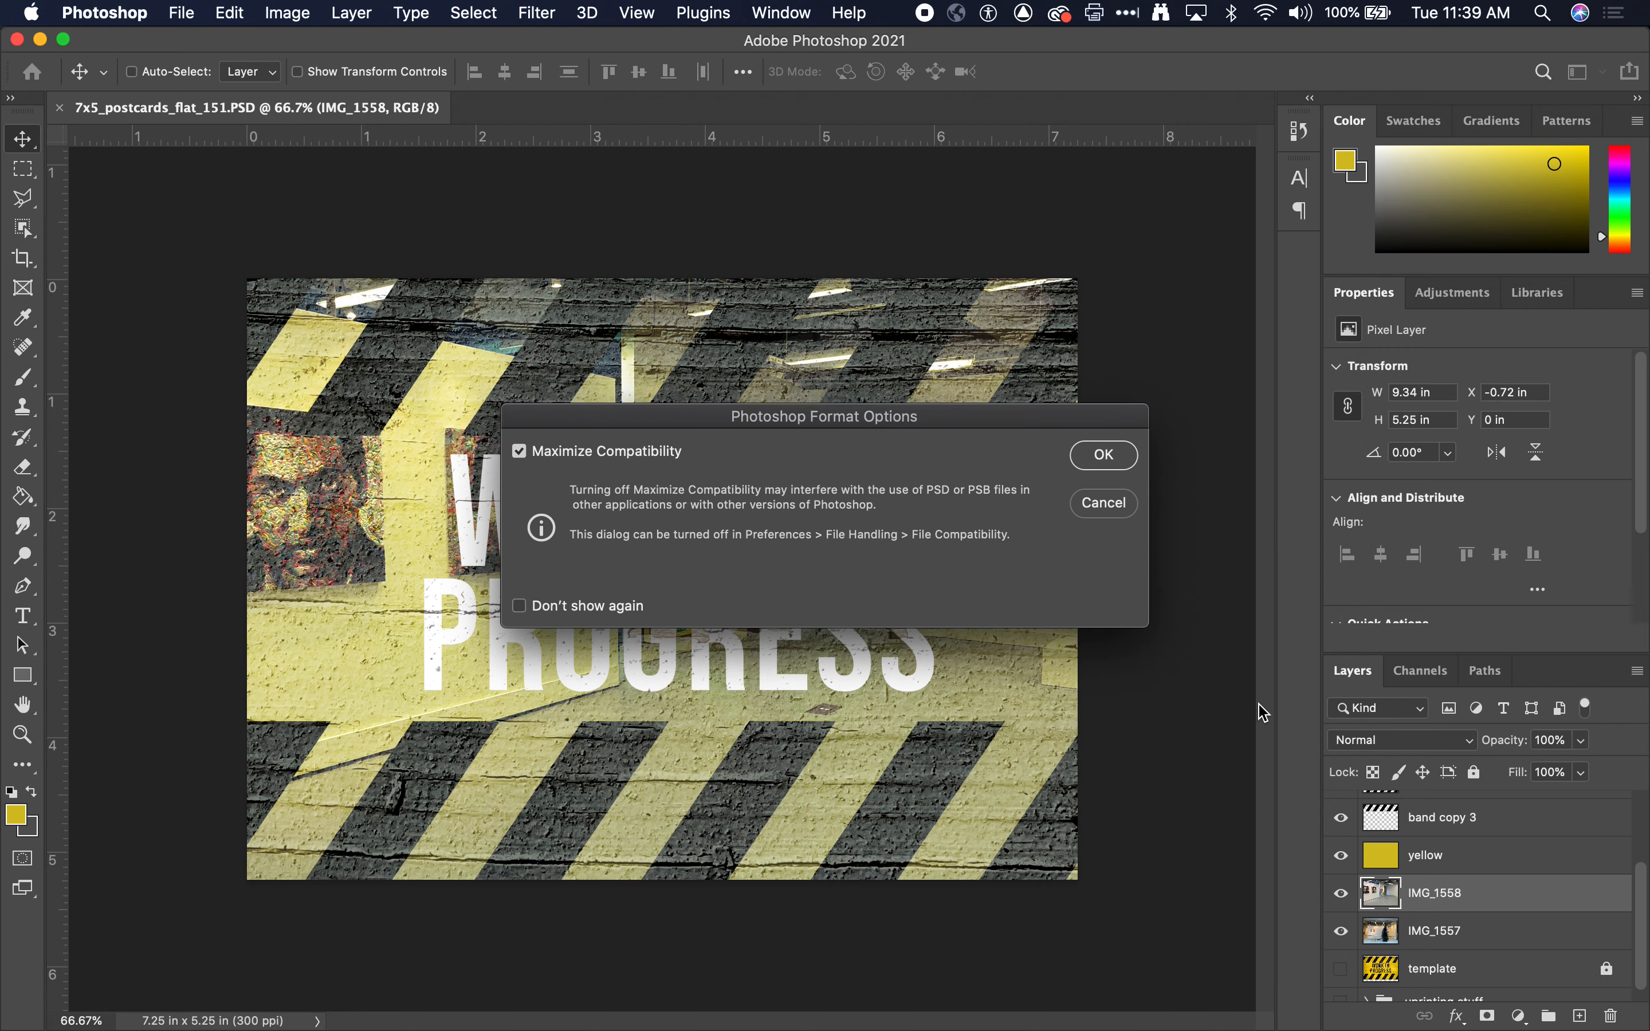
pyautogui.click(1104, 456)
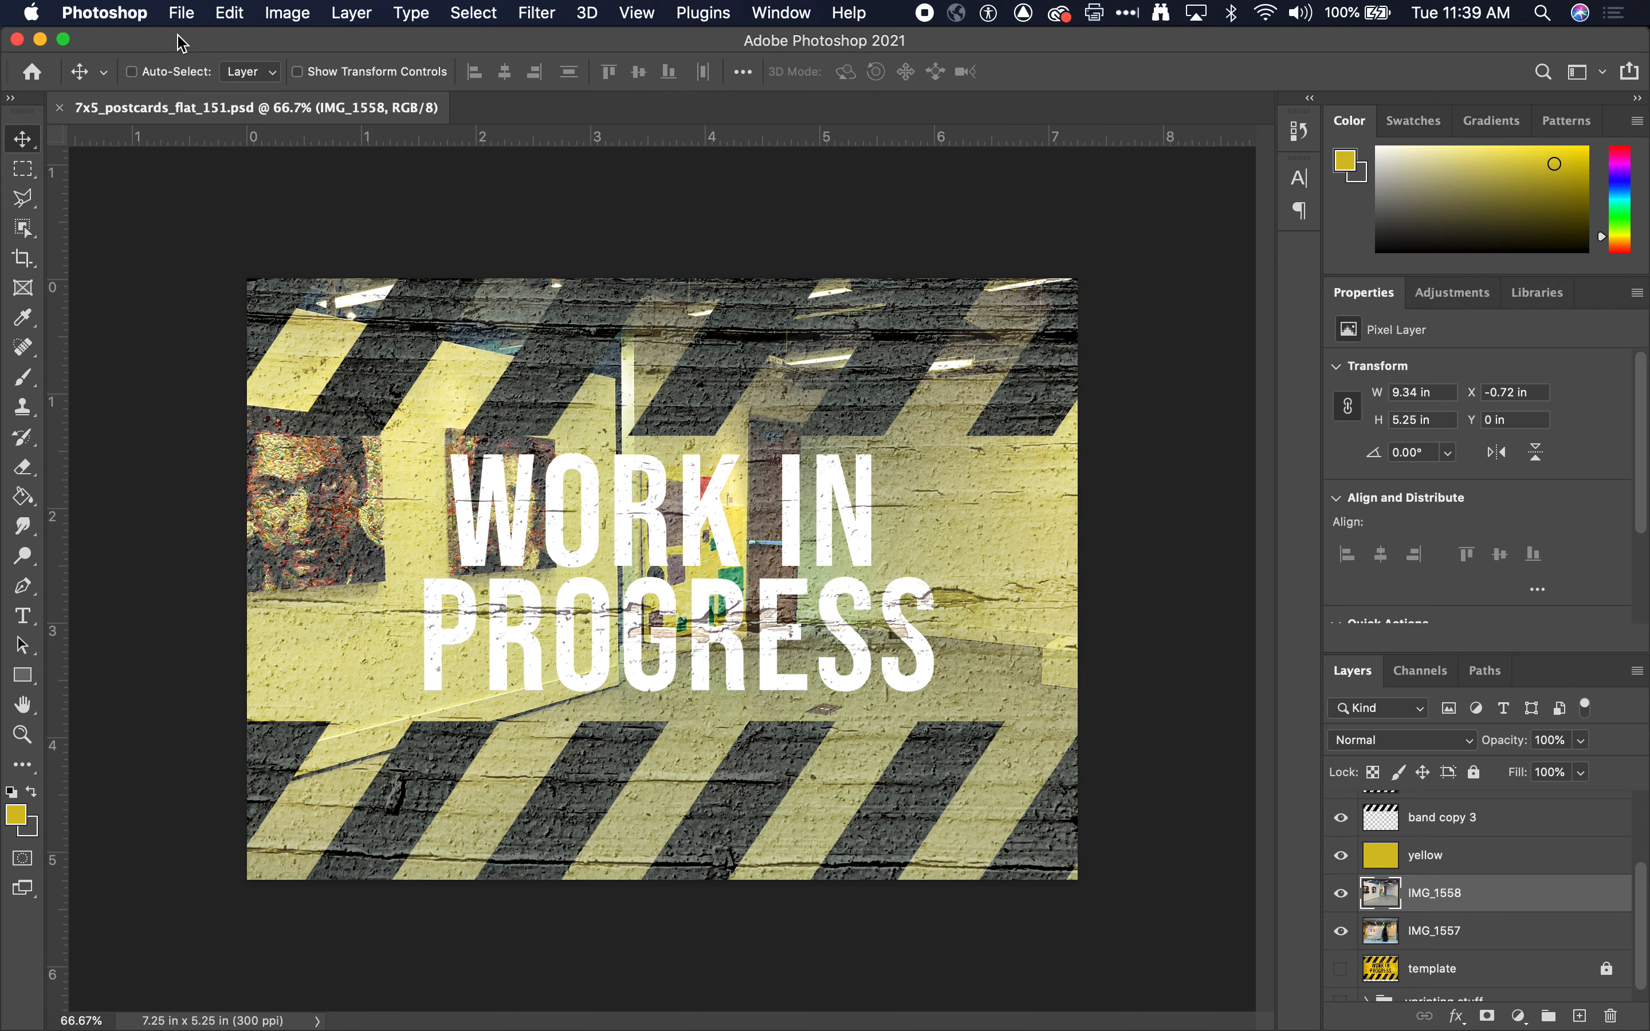
# - Save a JPEG copy as 7x5_postcards_flat_151.jpg on the Desktop at quality 12 (Maximum) with the Progressive format option
pyautogui.click(181, 12)
pyautogui.click(225, 272)
pyautogui.click(987, 426)
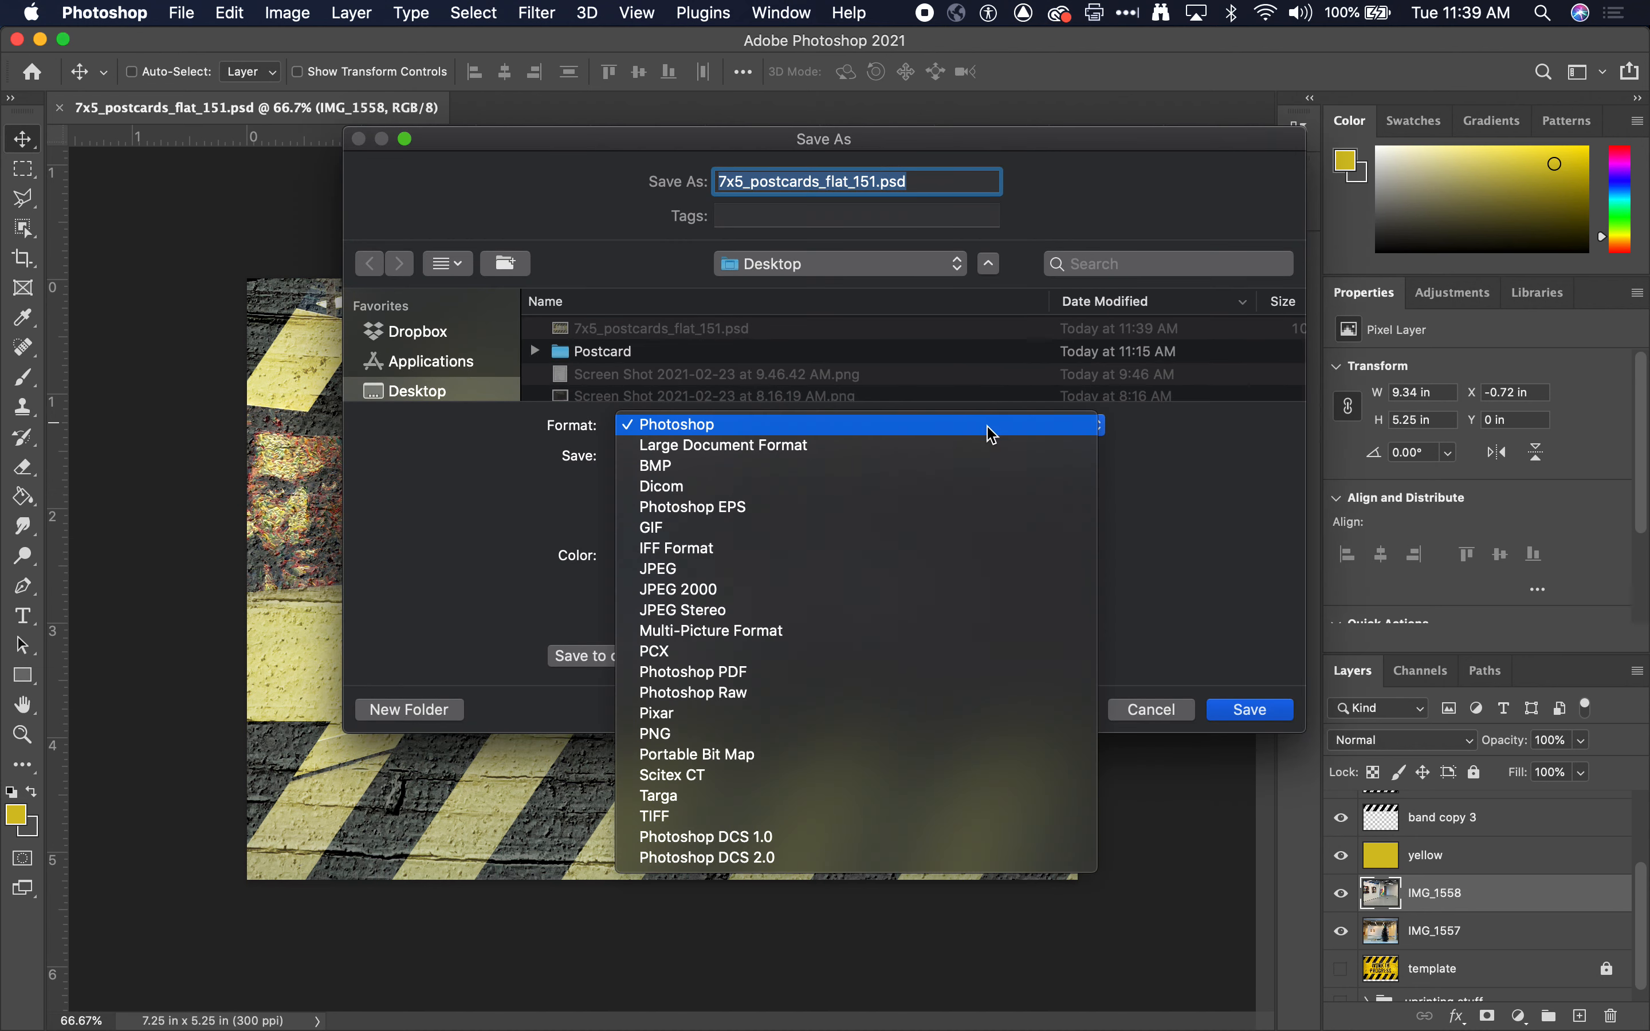
pyautogui.click(963, 573)
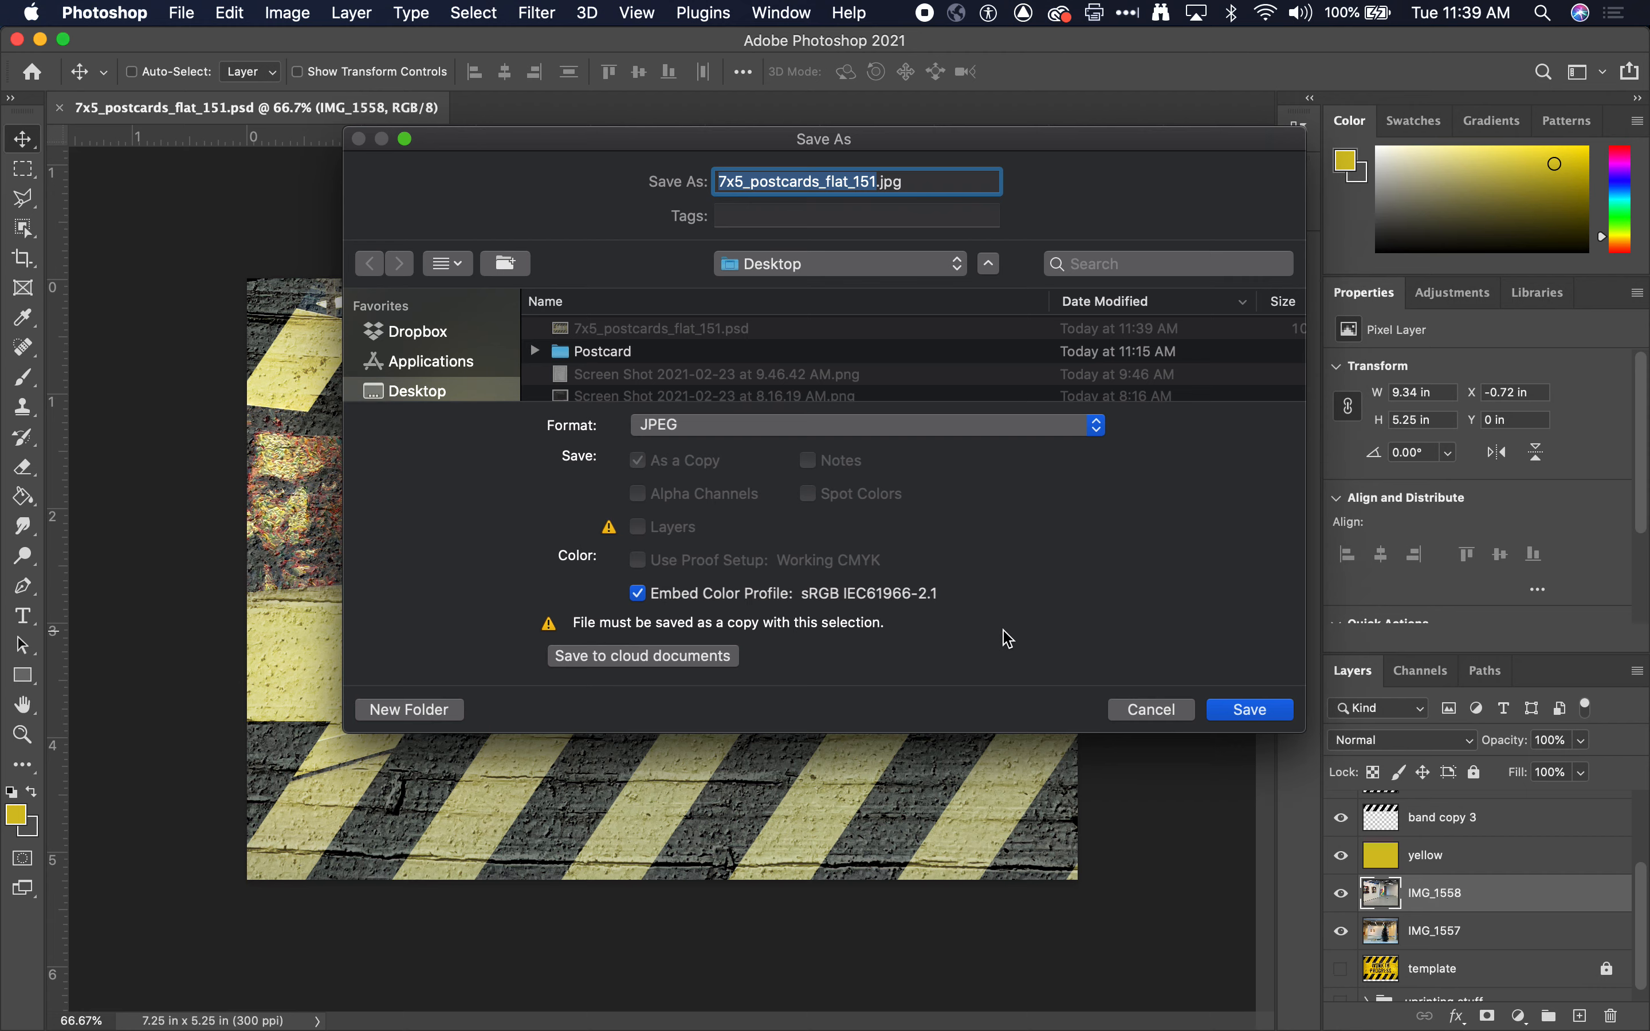
pyautogui.click(1272, 713)
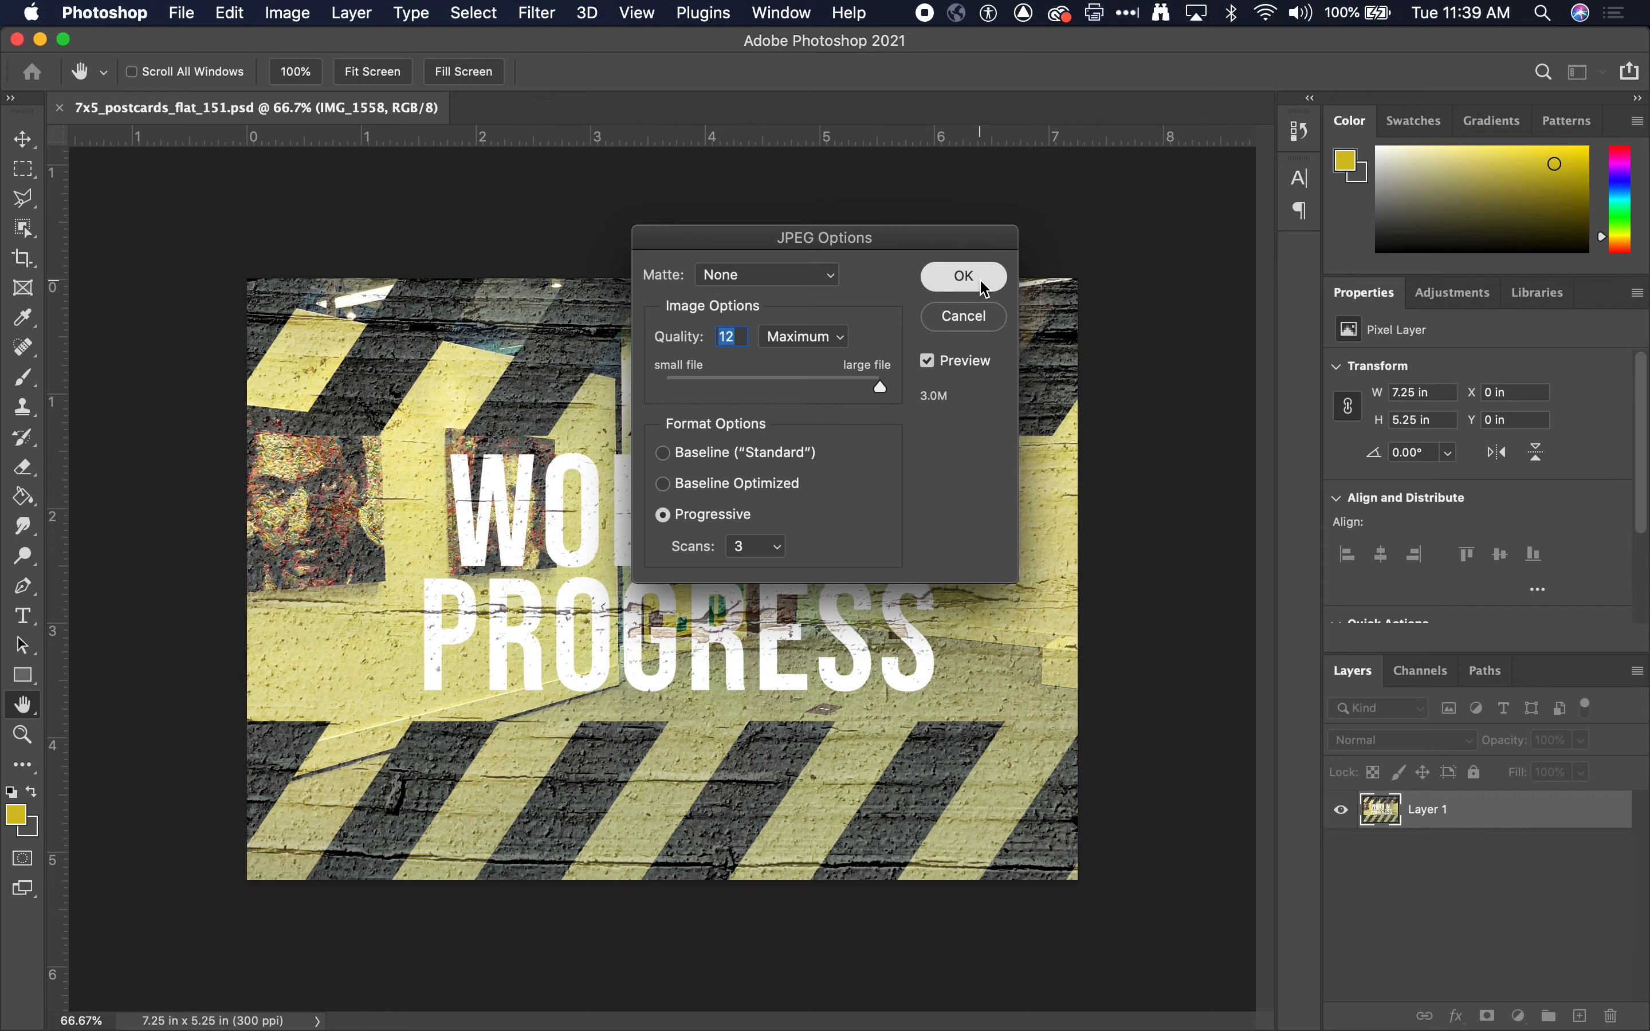
pyautogui.click(964, 275)
# - Switch to Safari and open the file upload page for the 5" x 7" standard postcards on UPrinting
pyautogui.press('super+Tab')
pyautogui.press('super+Tab')
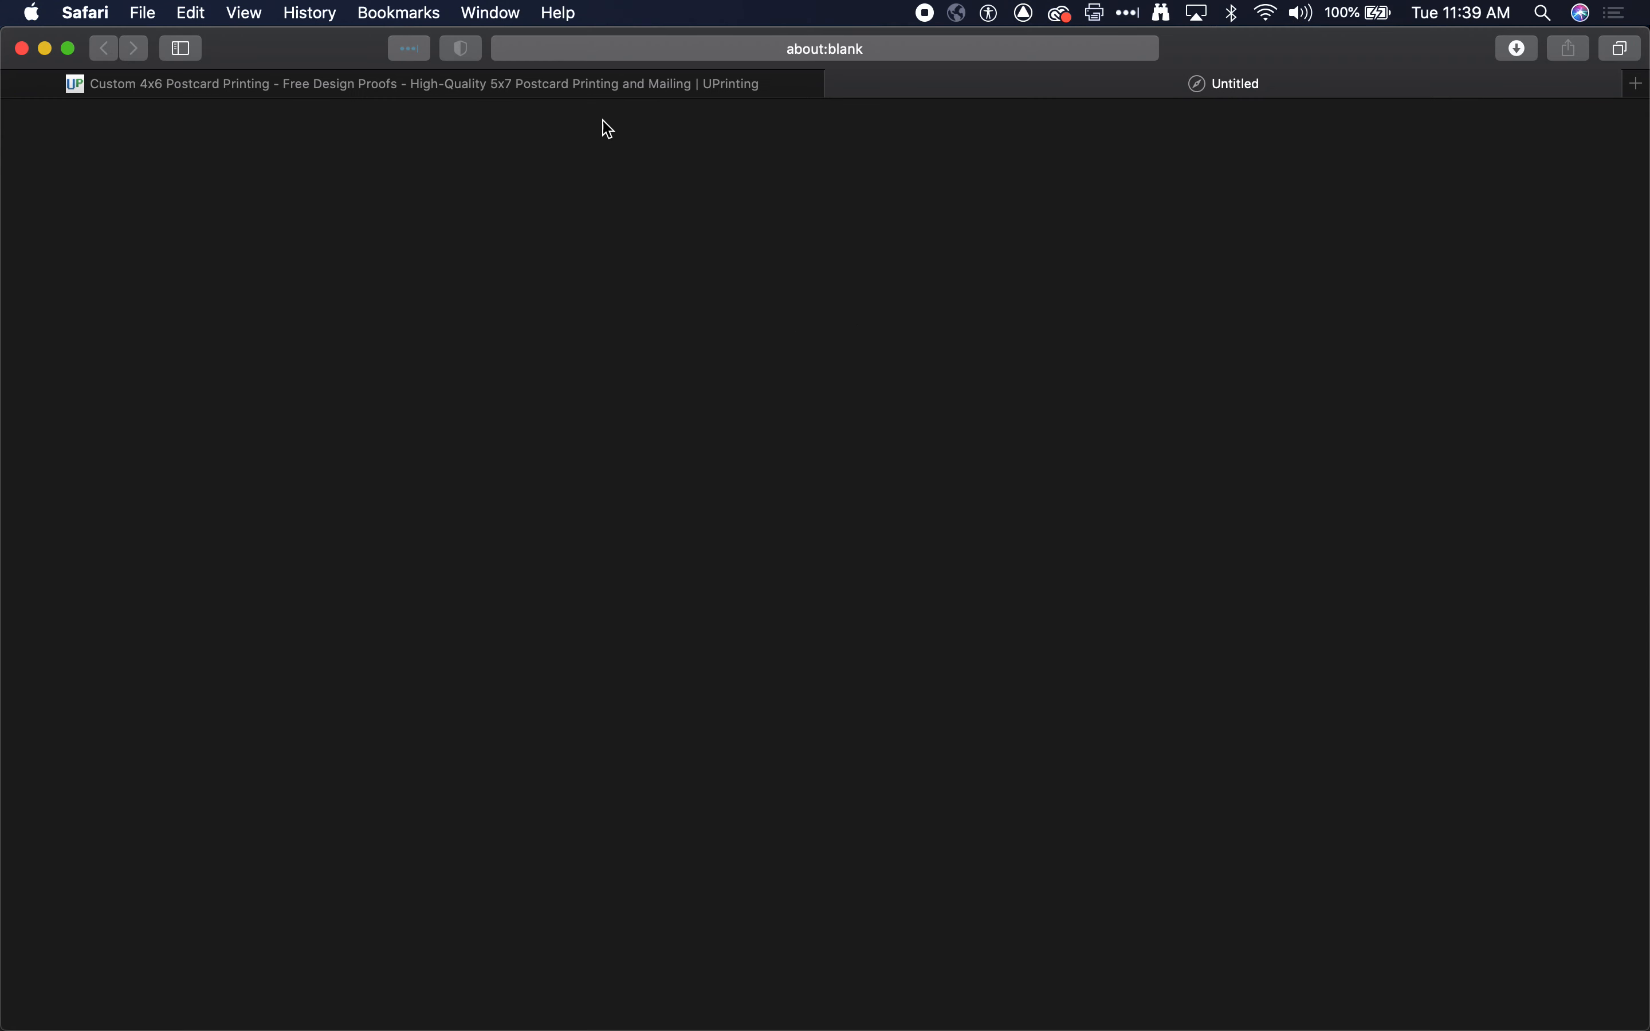
pyautogui.click(582, 84)
pyautogui.scroll(20, 715, 276)
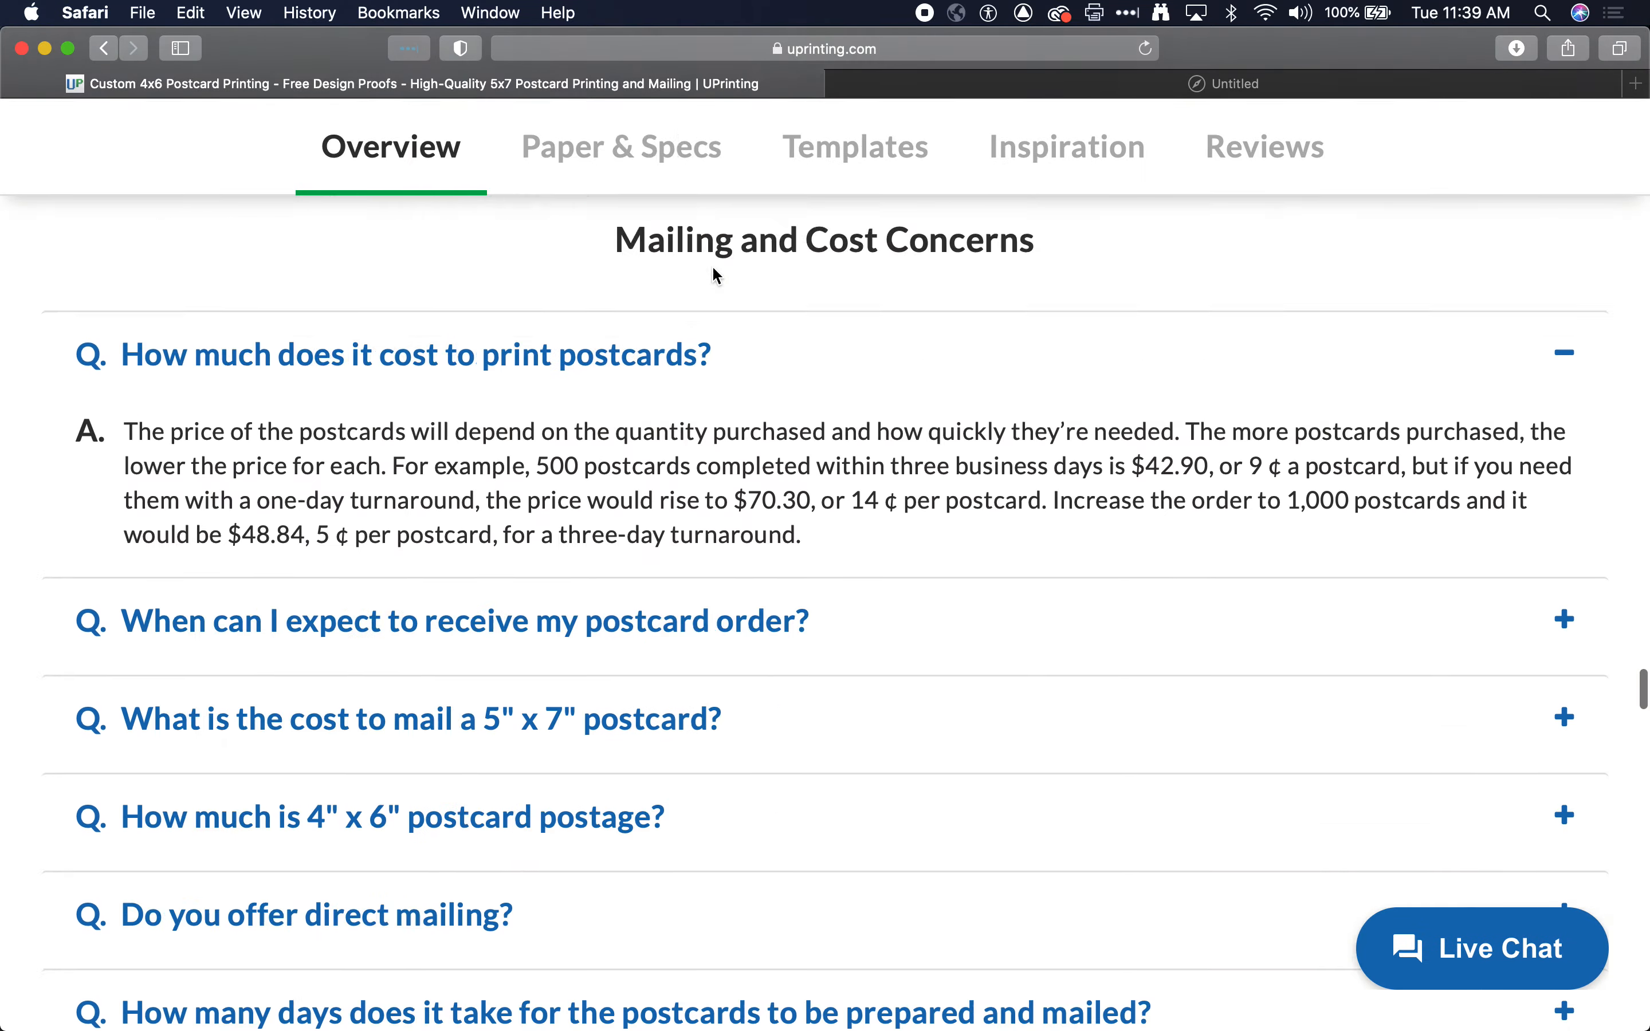
pyautogui.scroll(20, 713, 270)
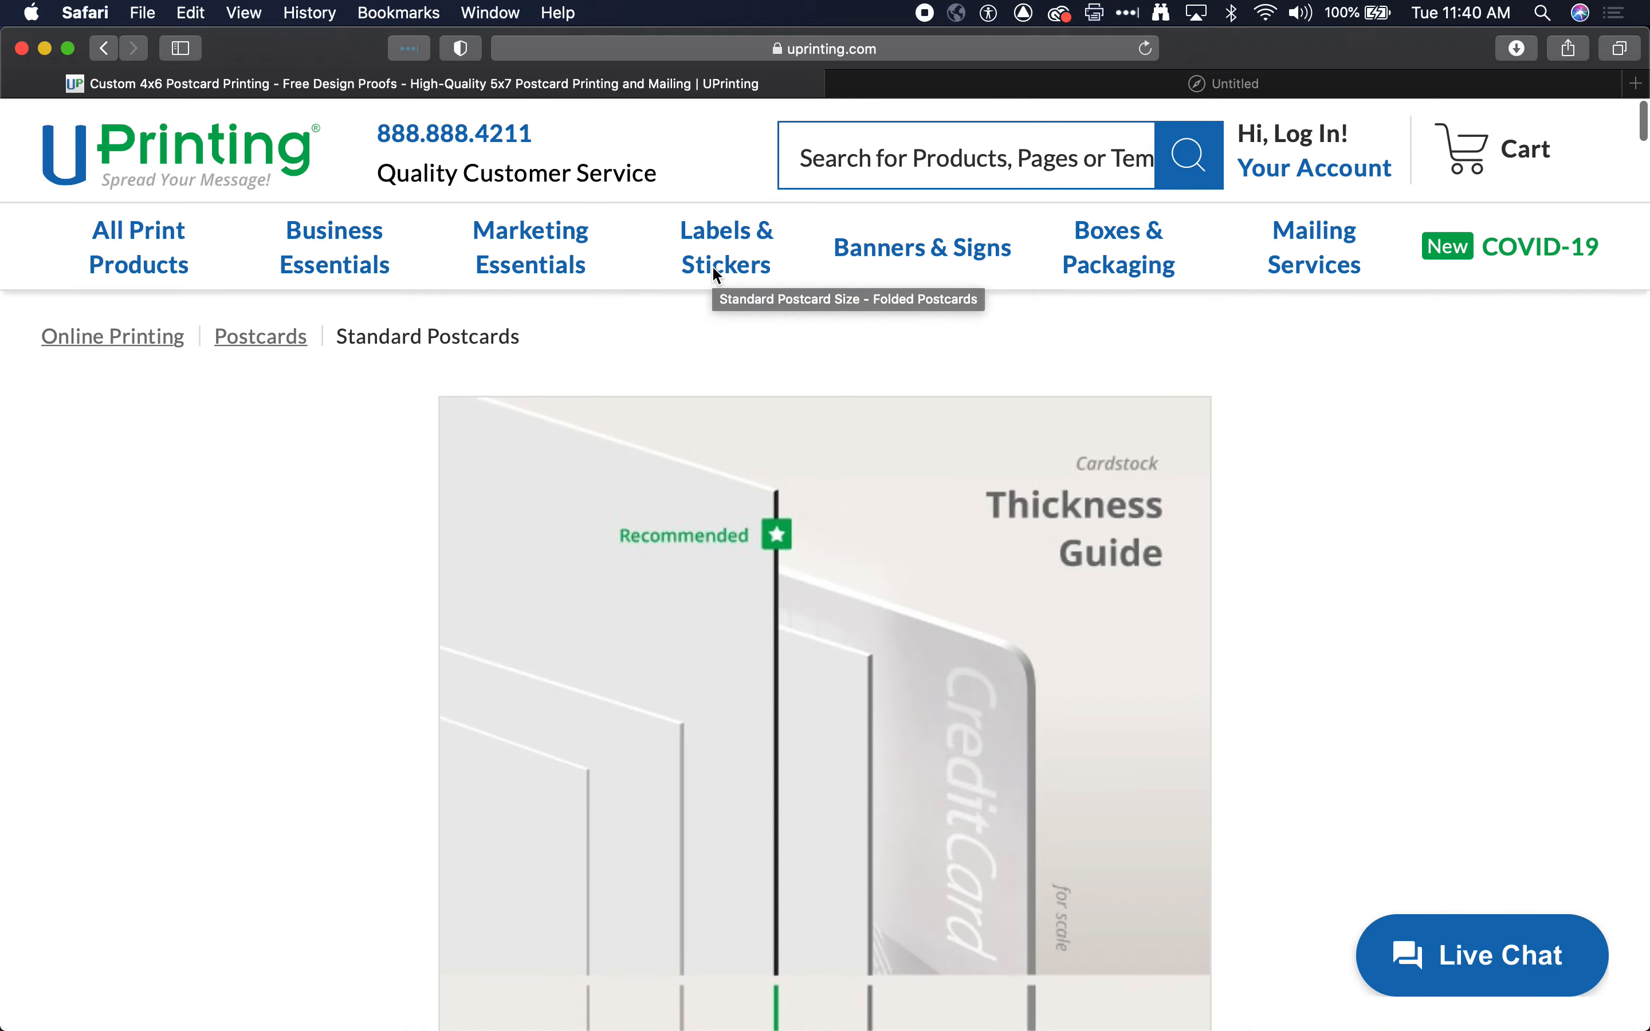
pyautogui.scroll(-15, 714, 275)
pyautogui.scroll(-8, 387, 648)
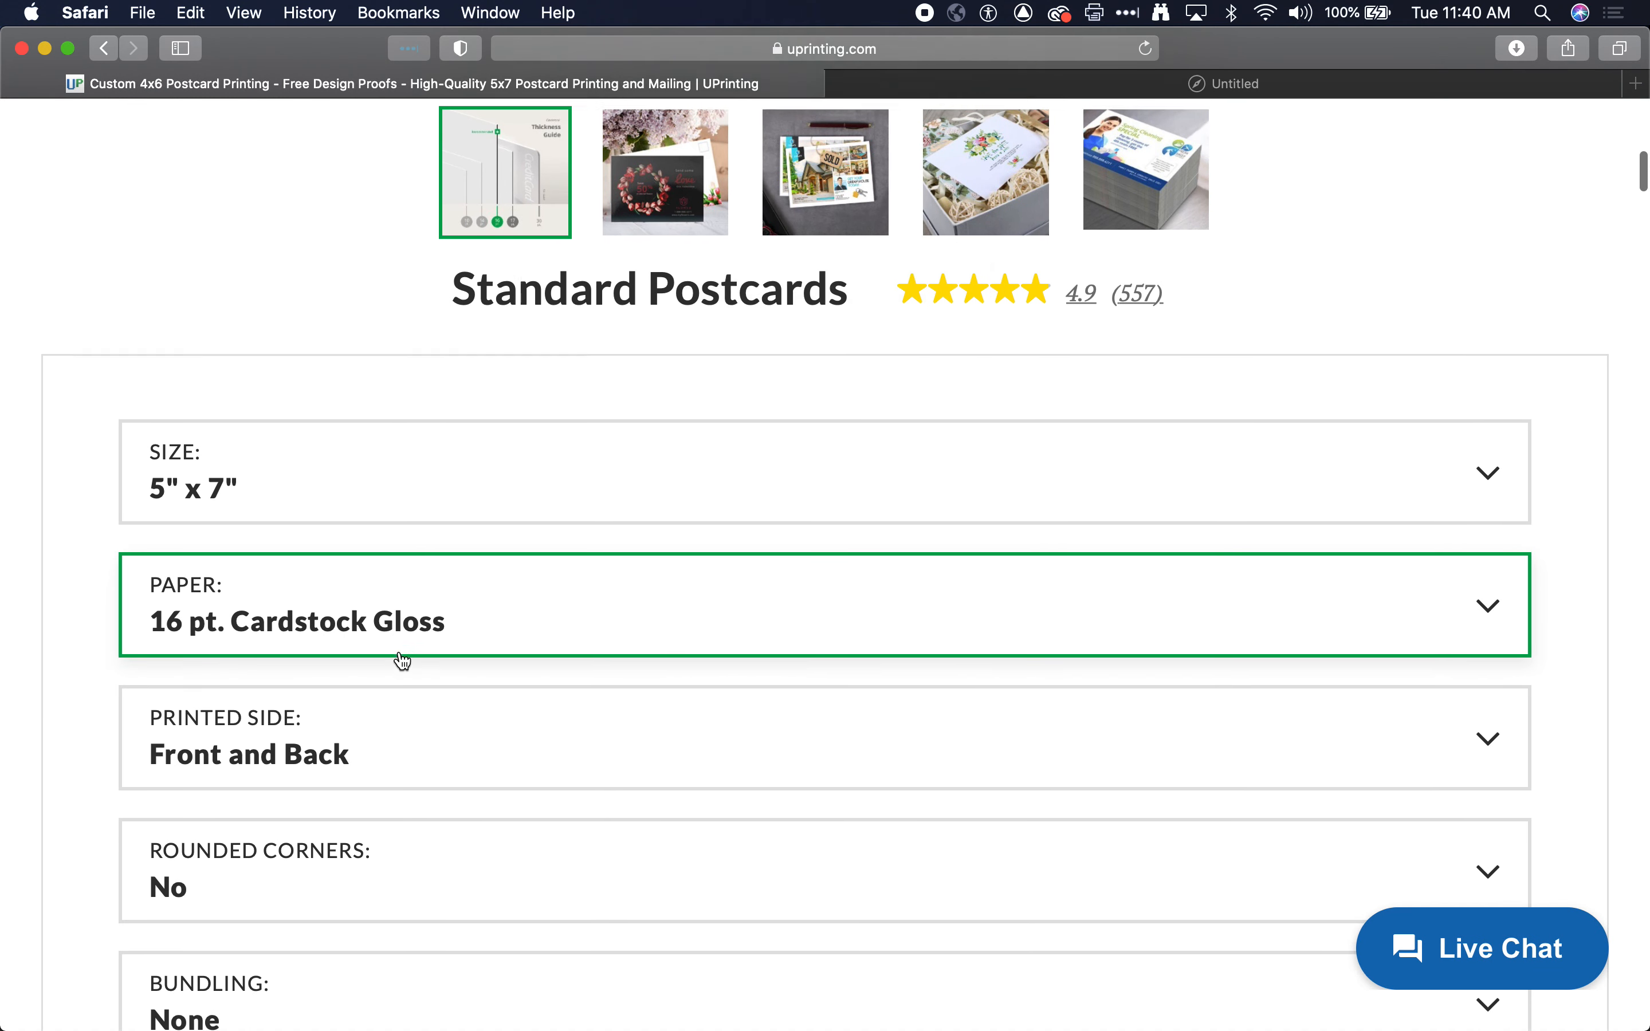
pyautogui.scroll(-8, 531, 632)
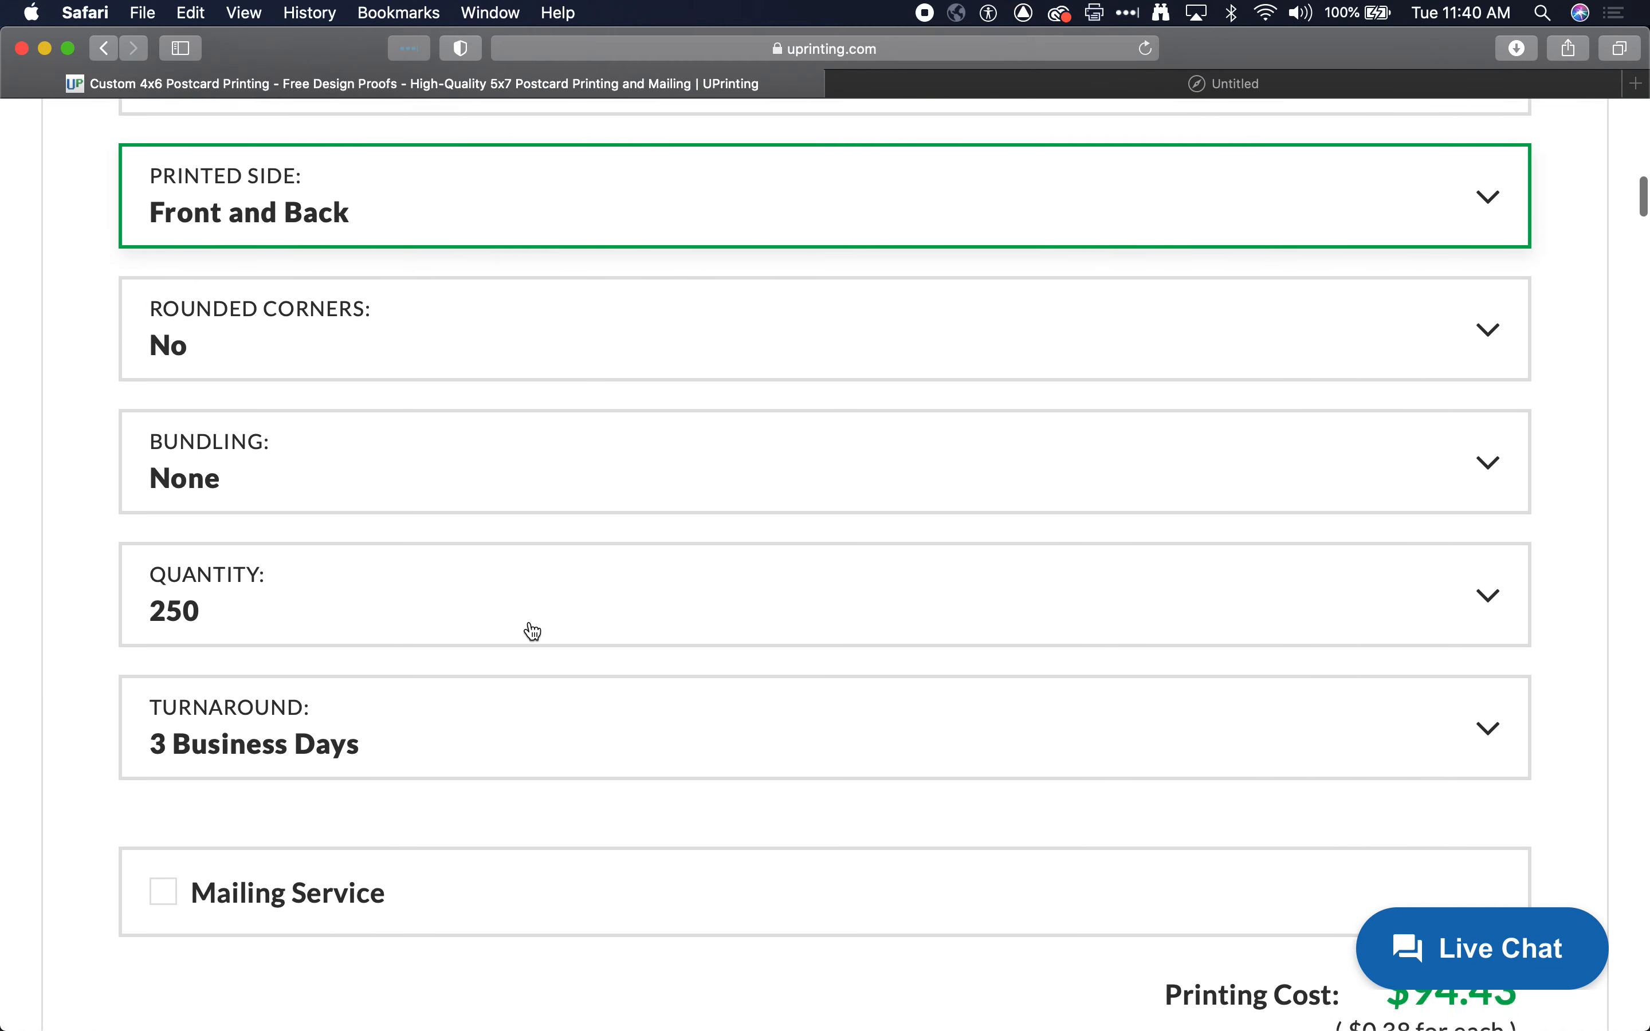
pyautogui.click(821, 815)
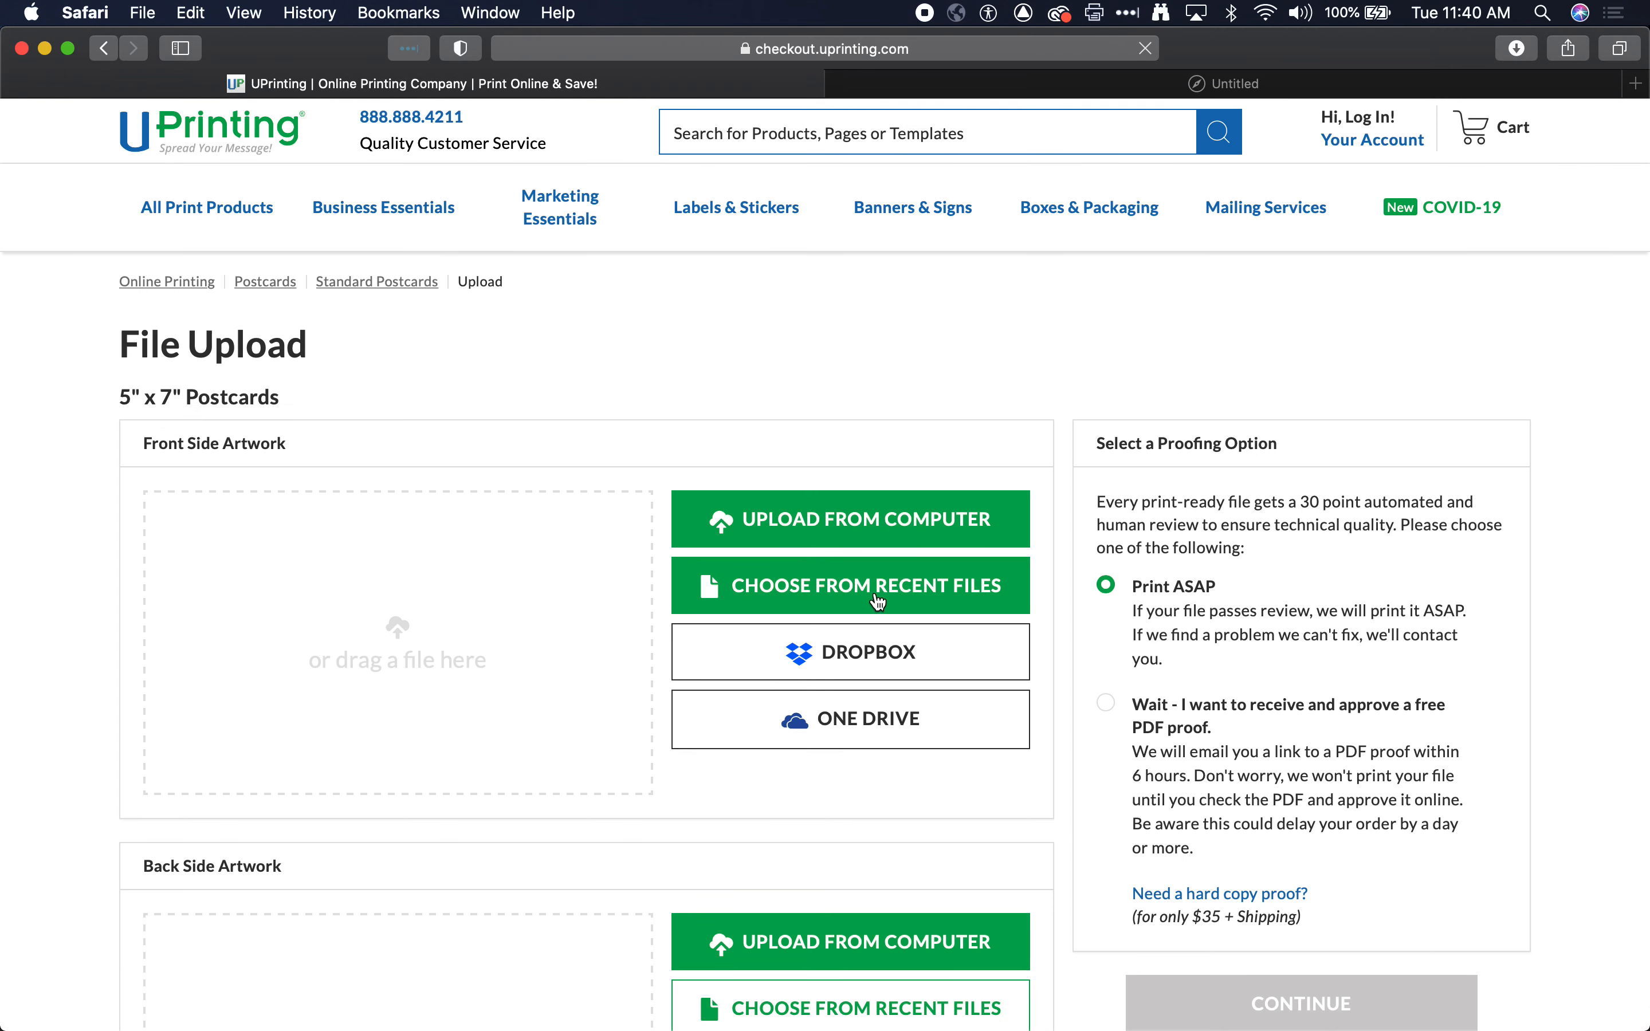
# - Upload 7x5_postcards_flat_151.jpg from the Desktop as the front side artwork and check its preview
pyautogui.click(883, 516)
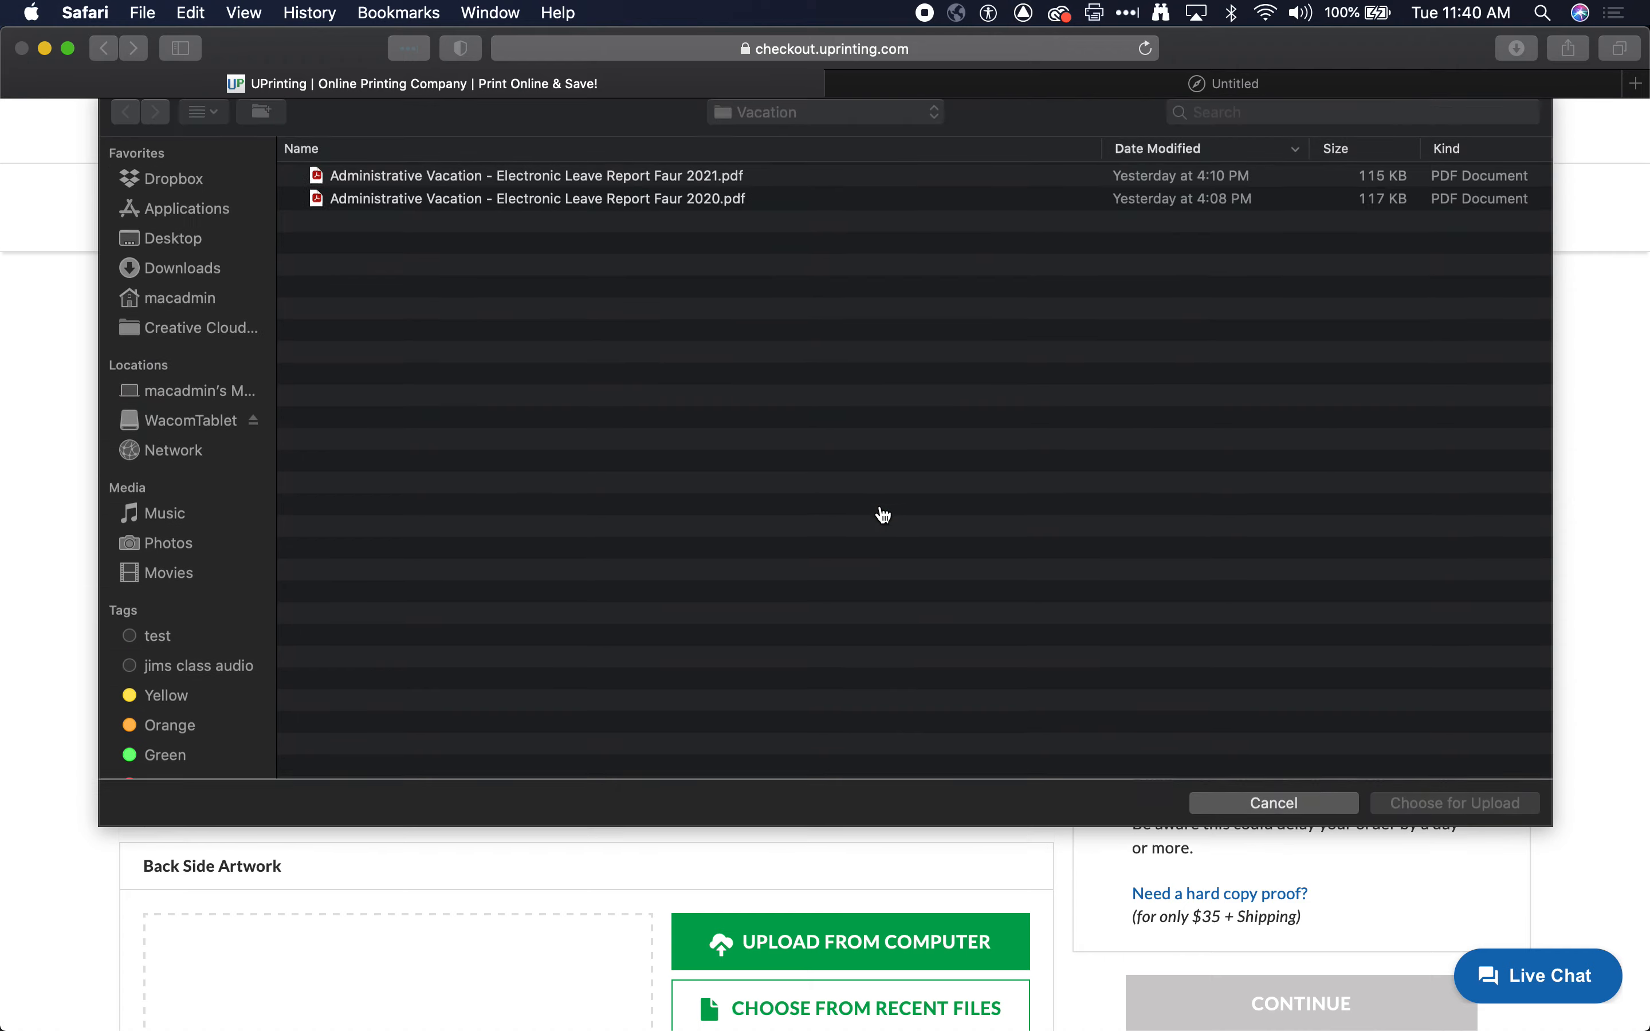
pyautogui.press('super+shift+d')
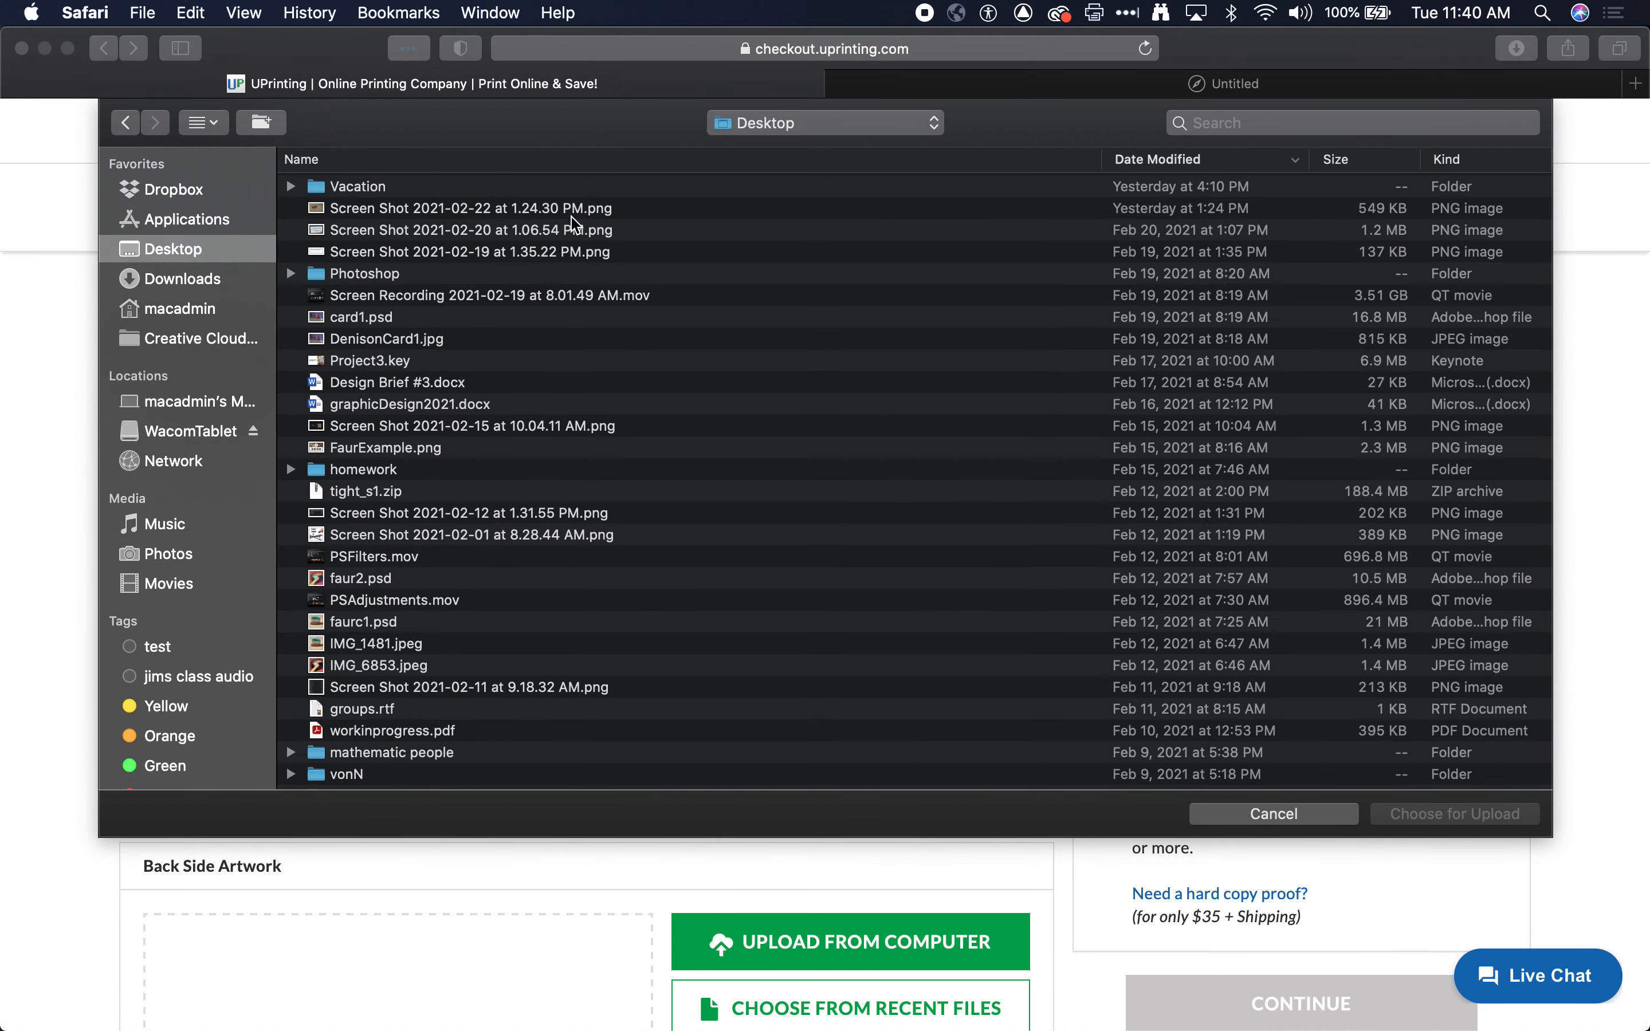
pyautogui.click(477, 191)
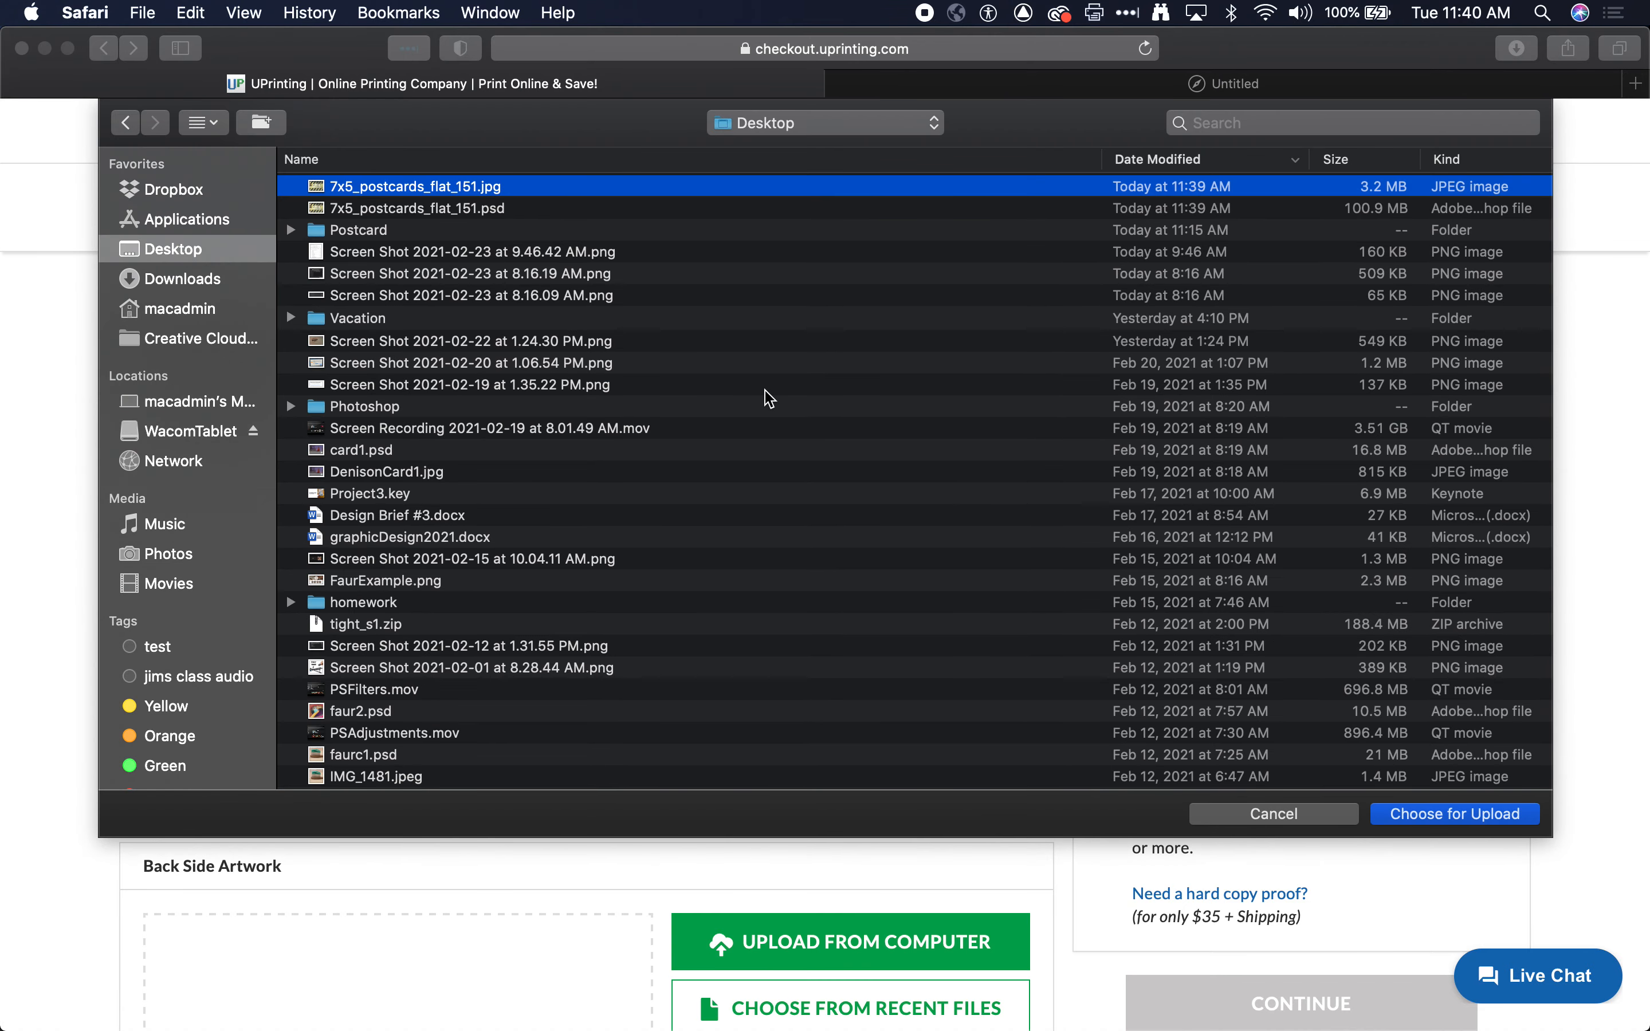
pyautogui.click(1401, 814)
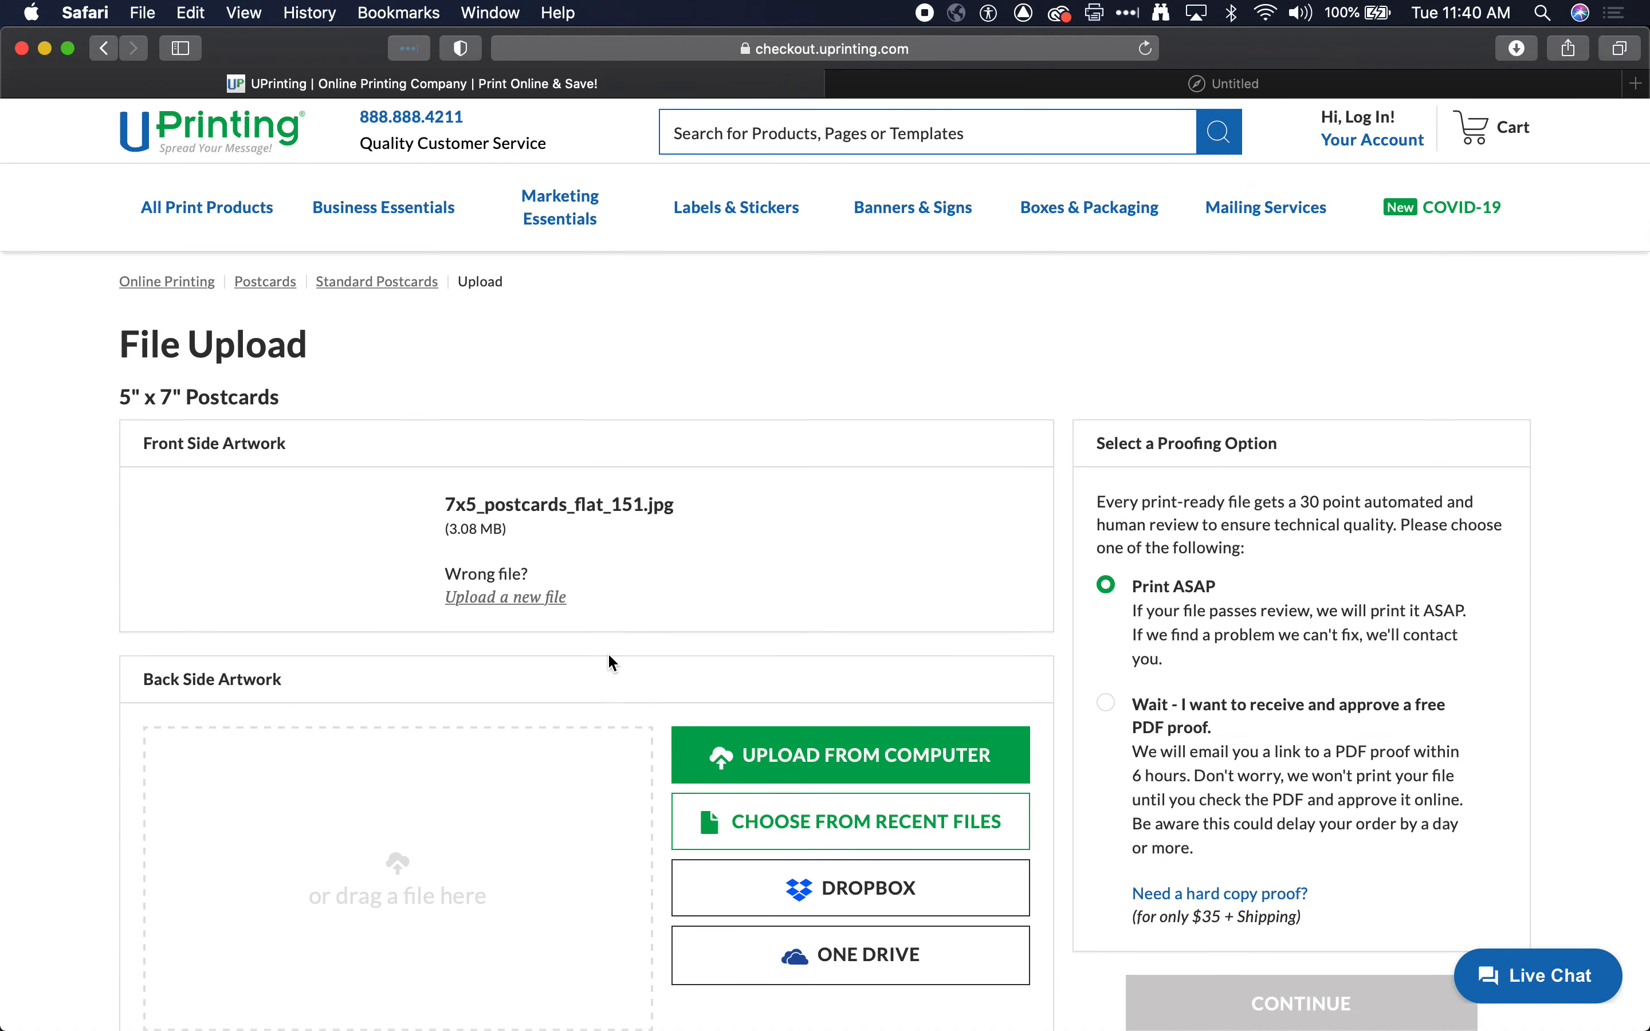
pyautogui.scroll(-3, 573, 675)
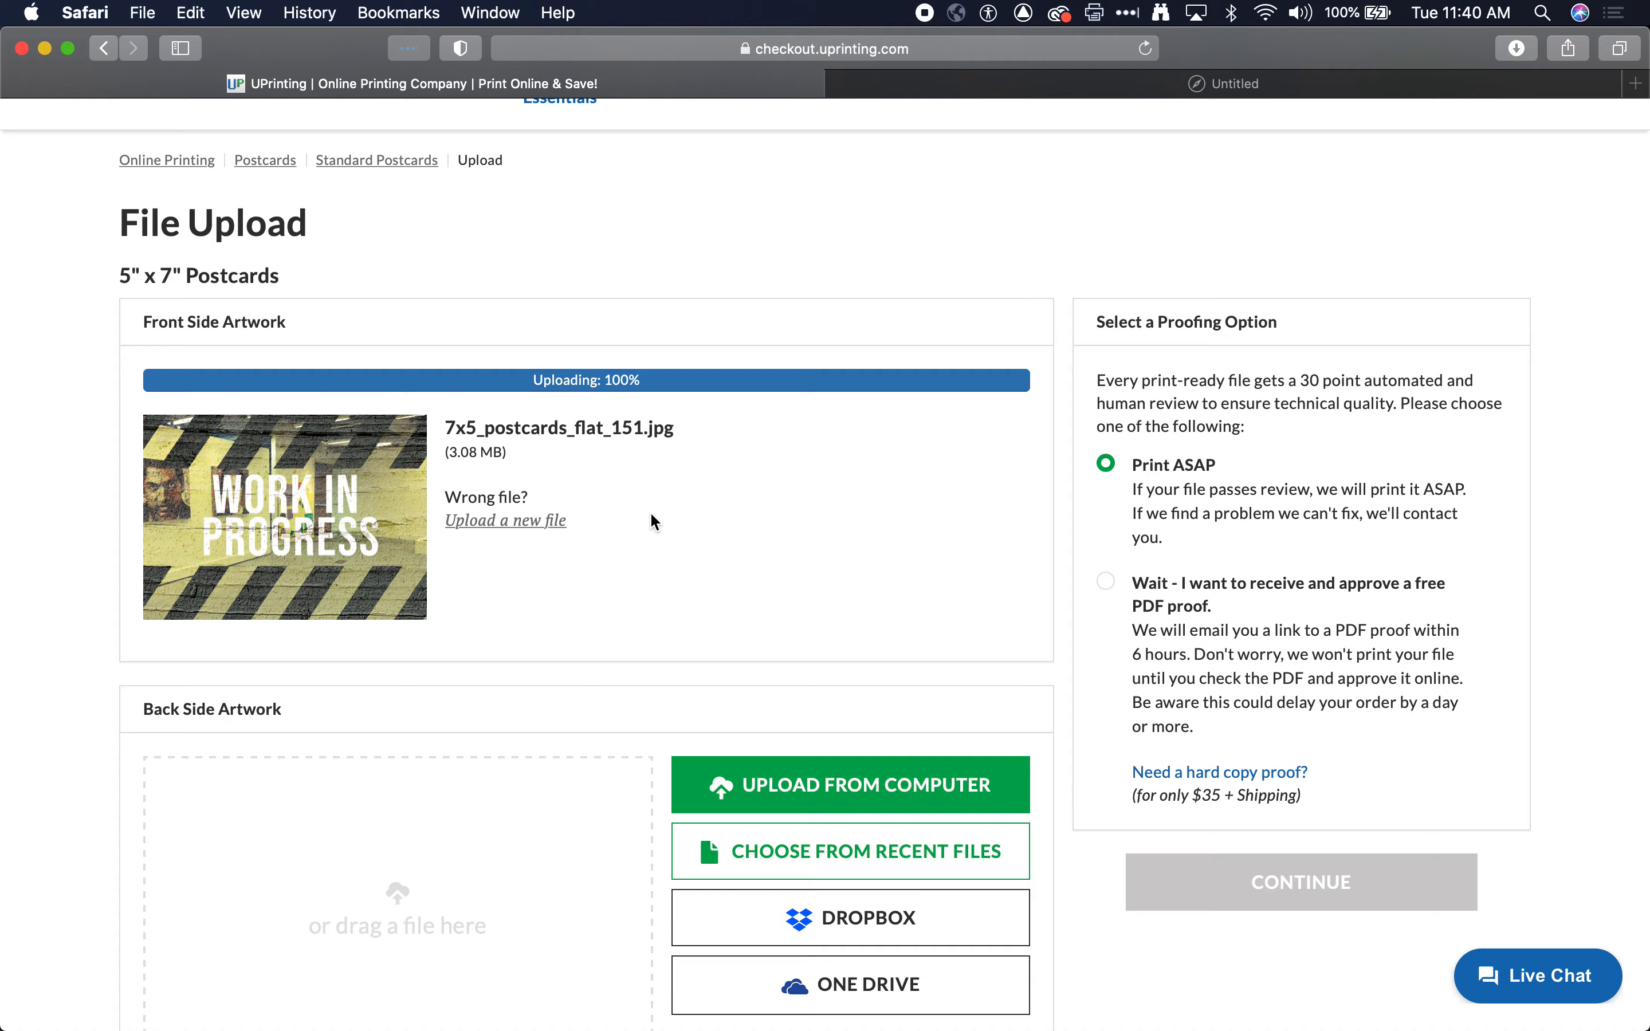
pyautogui.scroll(-3, 650, 511)
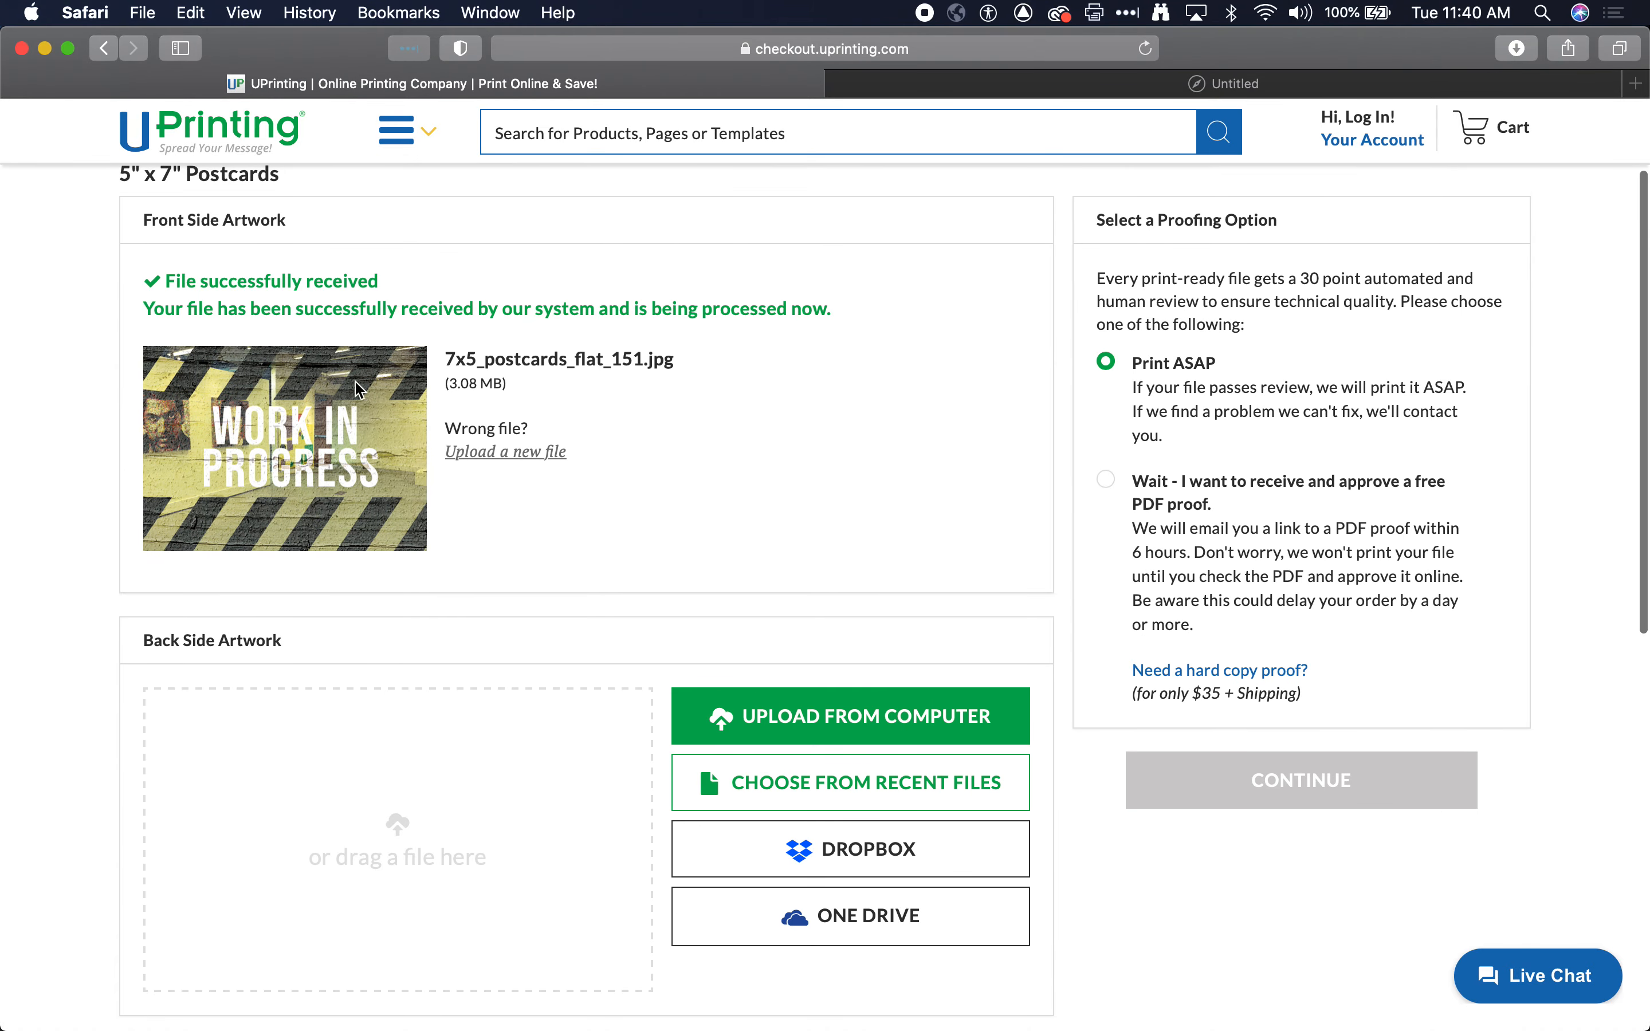